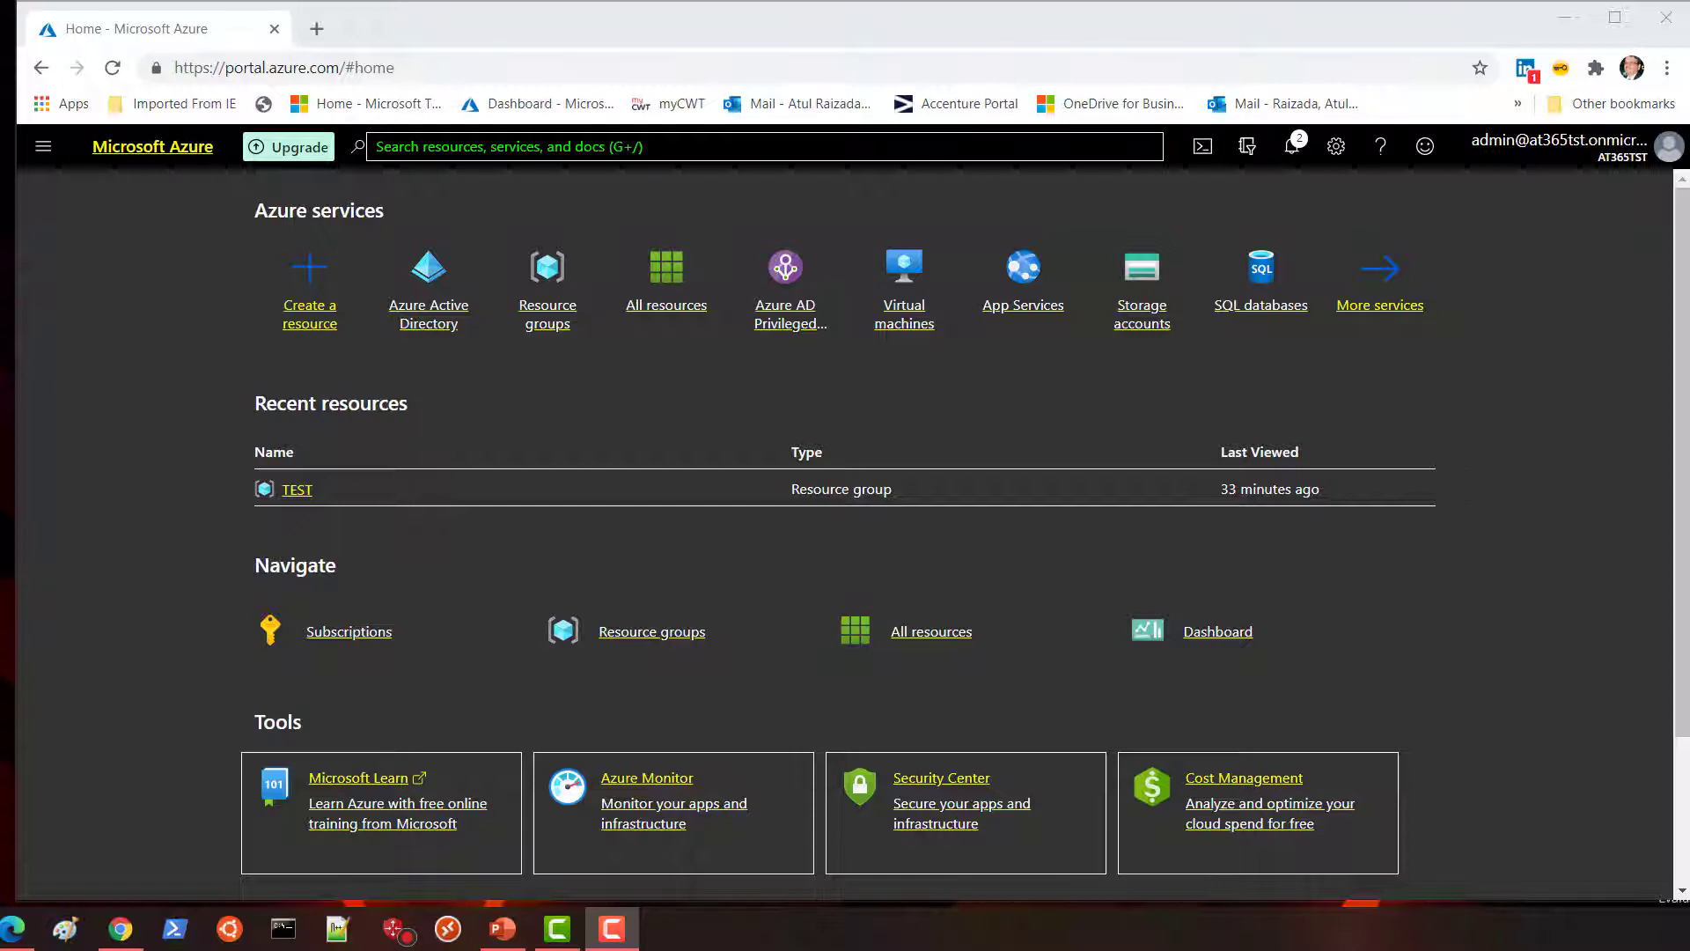
Open the AT365TST directory's Roles and administrators list and select the Global administrator role.
{"action": "left_click", "coordinate": [431, 322]}
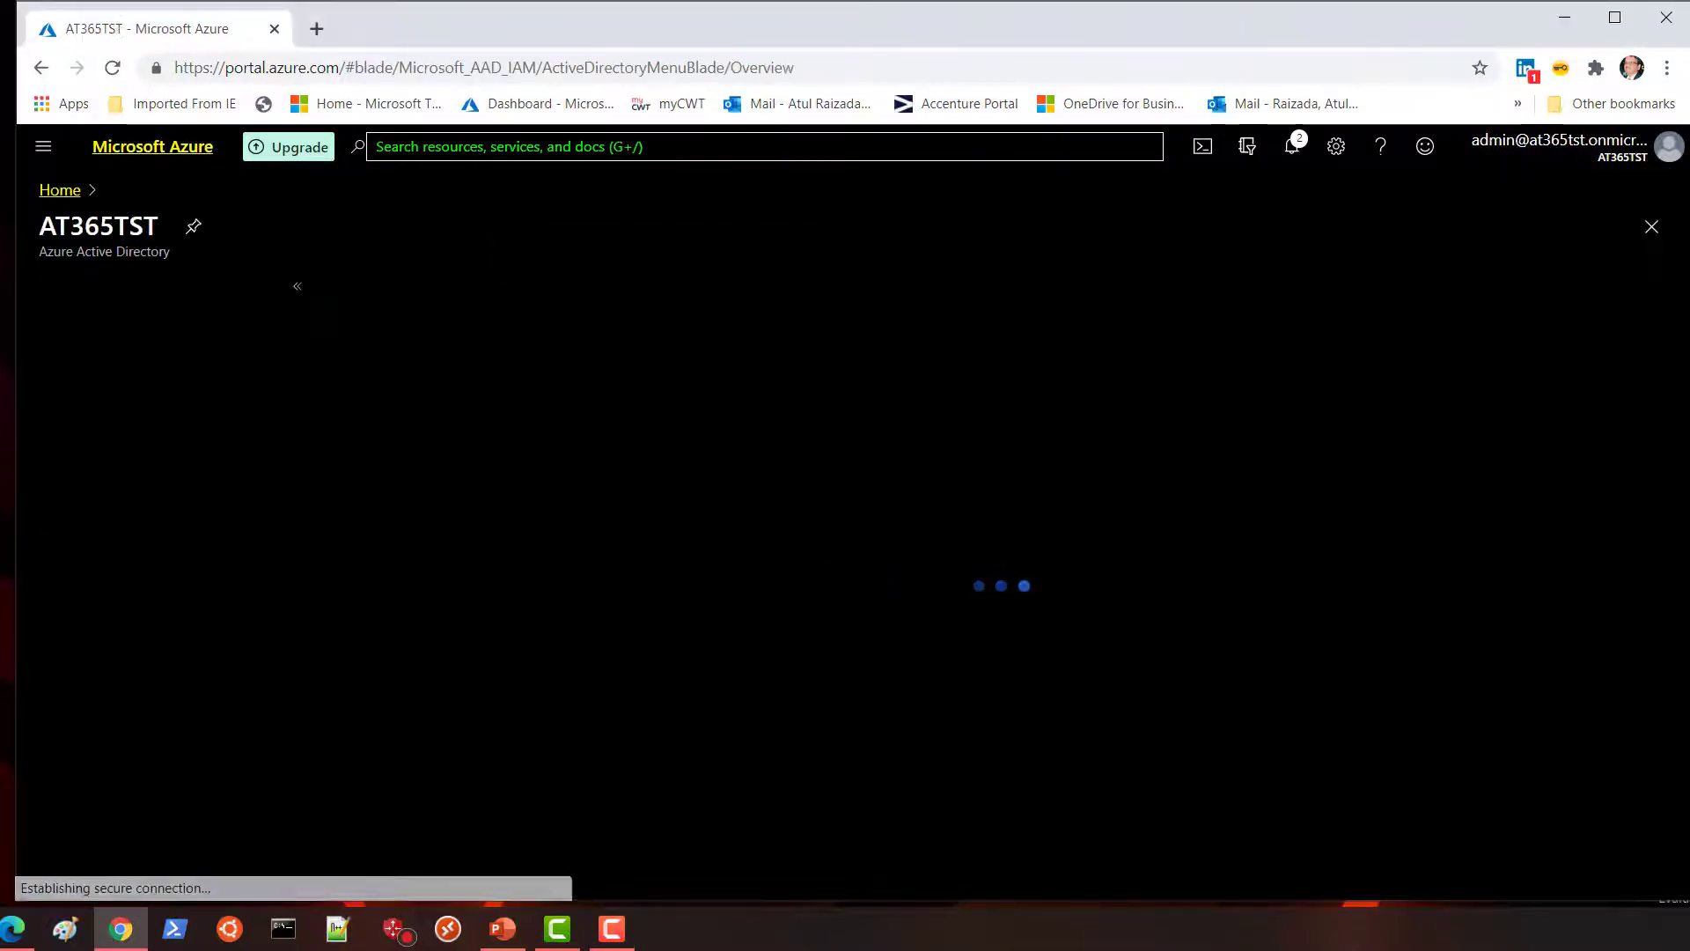
{"action": "left_click_drag", "start_coordinate": [298, 503], "coordinate": [295, 517]}
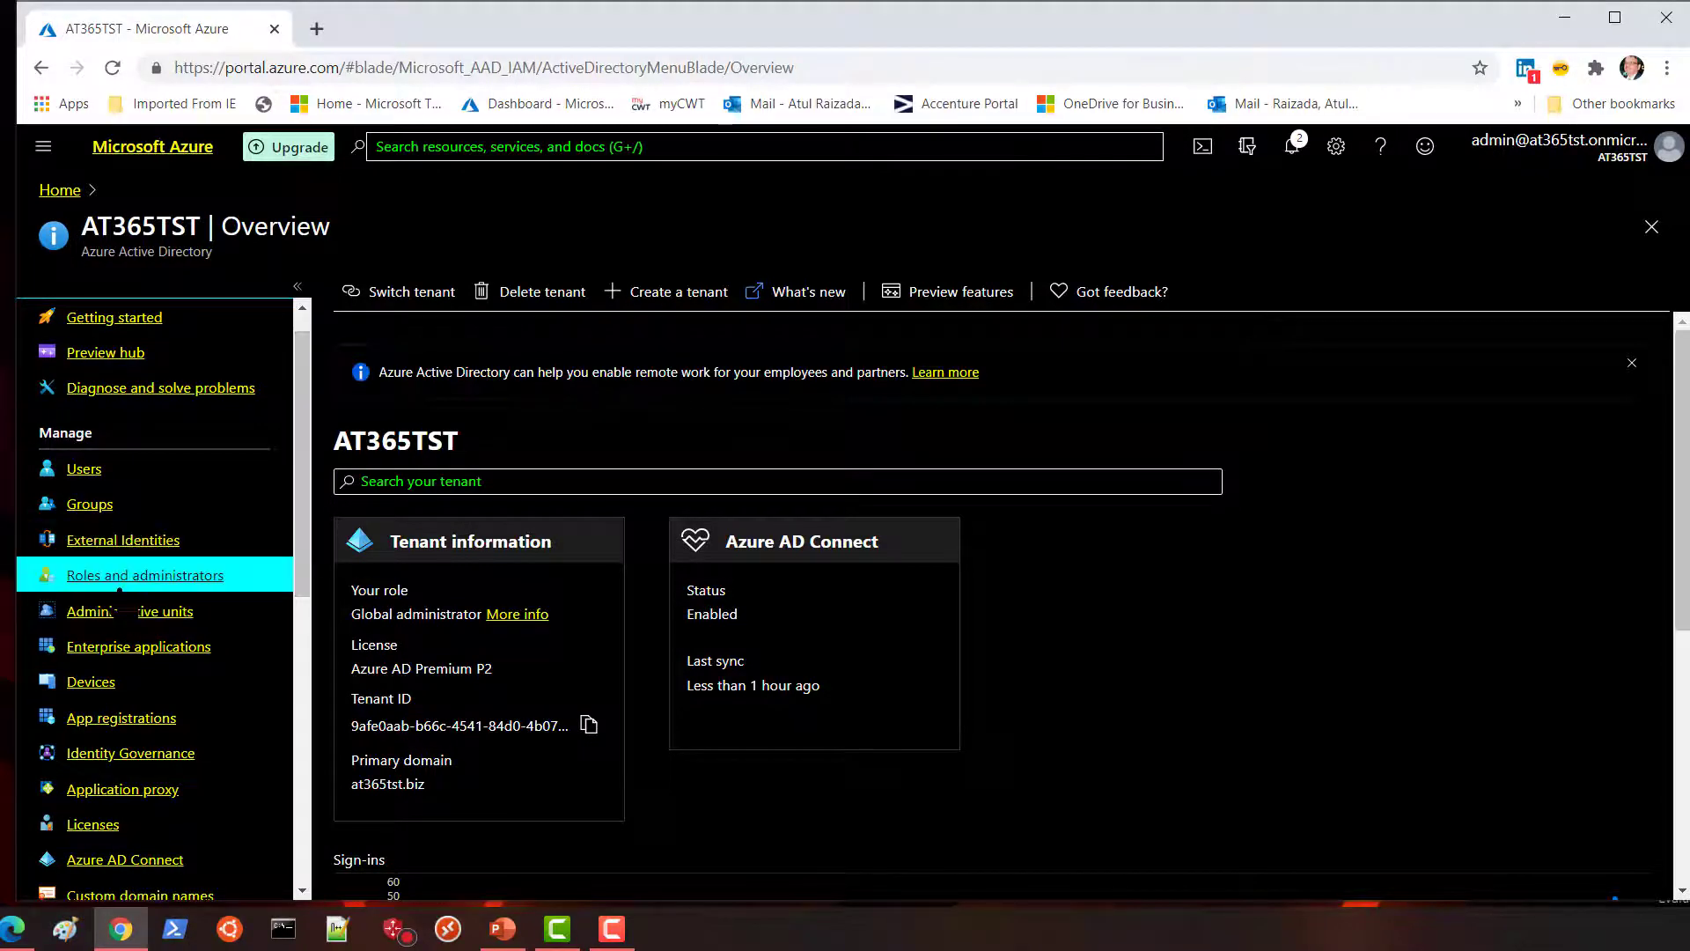
{"action": "left_click", "coordinate": [120, 577]}
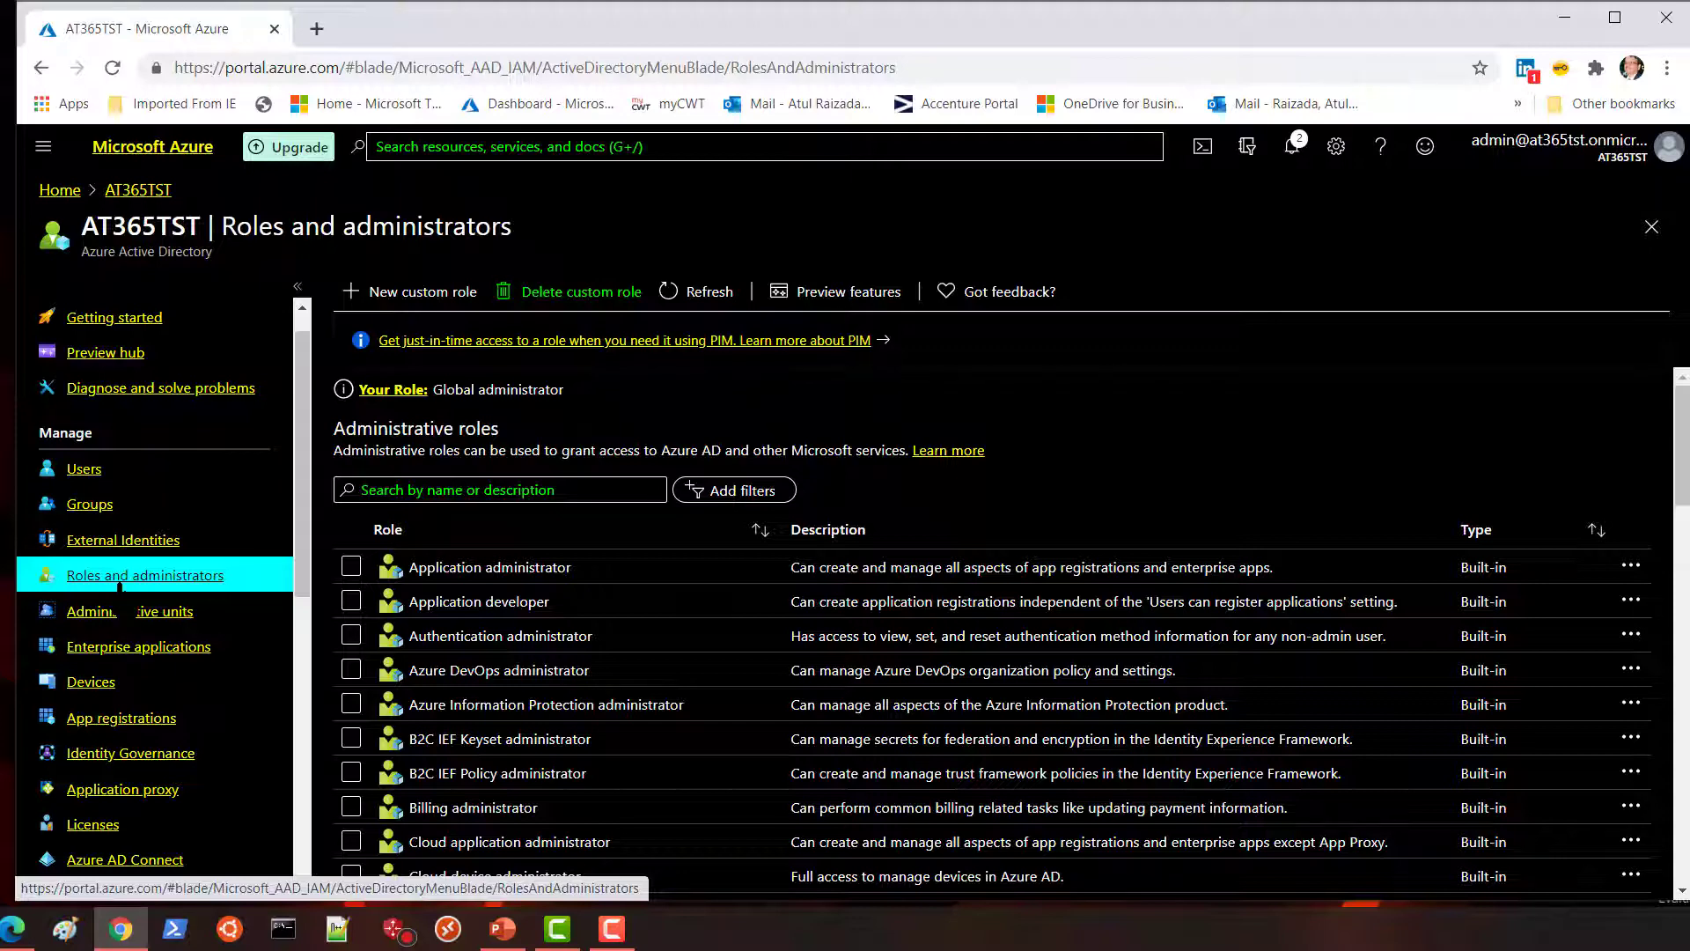
{"action": "left_click_drag", "start_coordinate": [1683, 475], "coordinate": [1683, 588]}
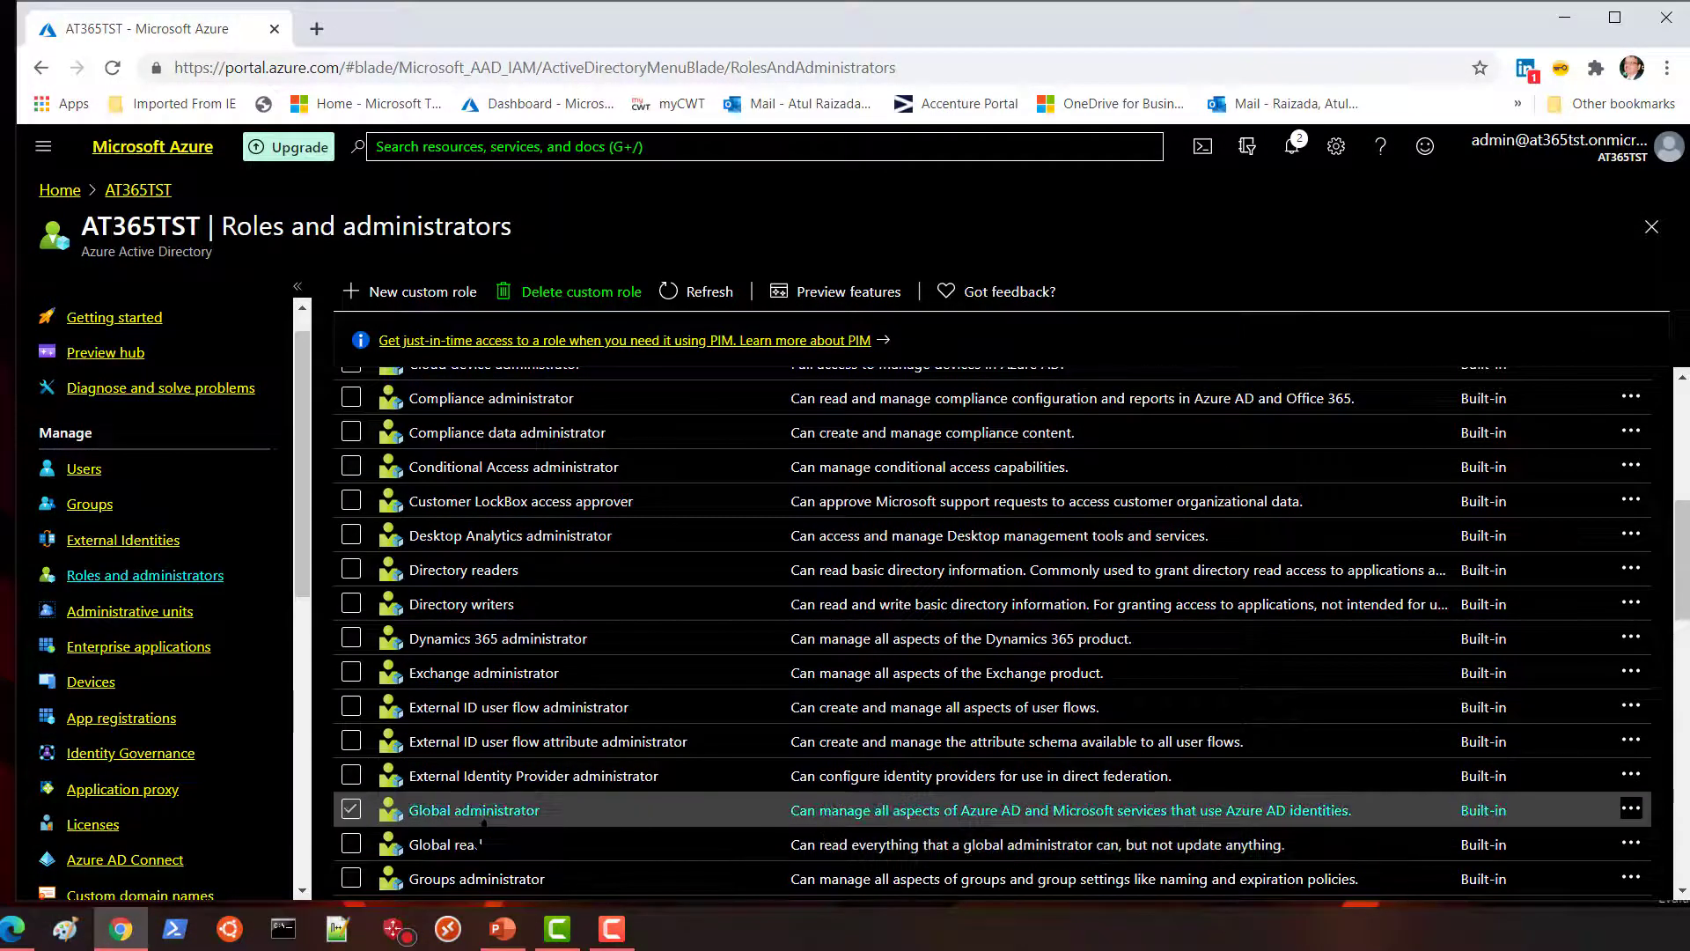
{"action": "left_click", "coordinate": [483, 819]}
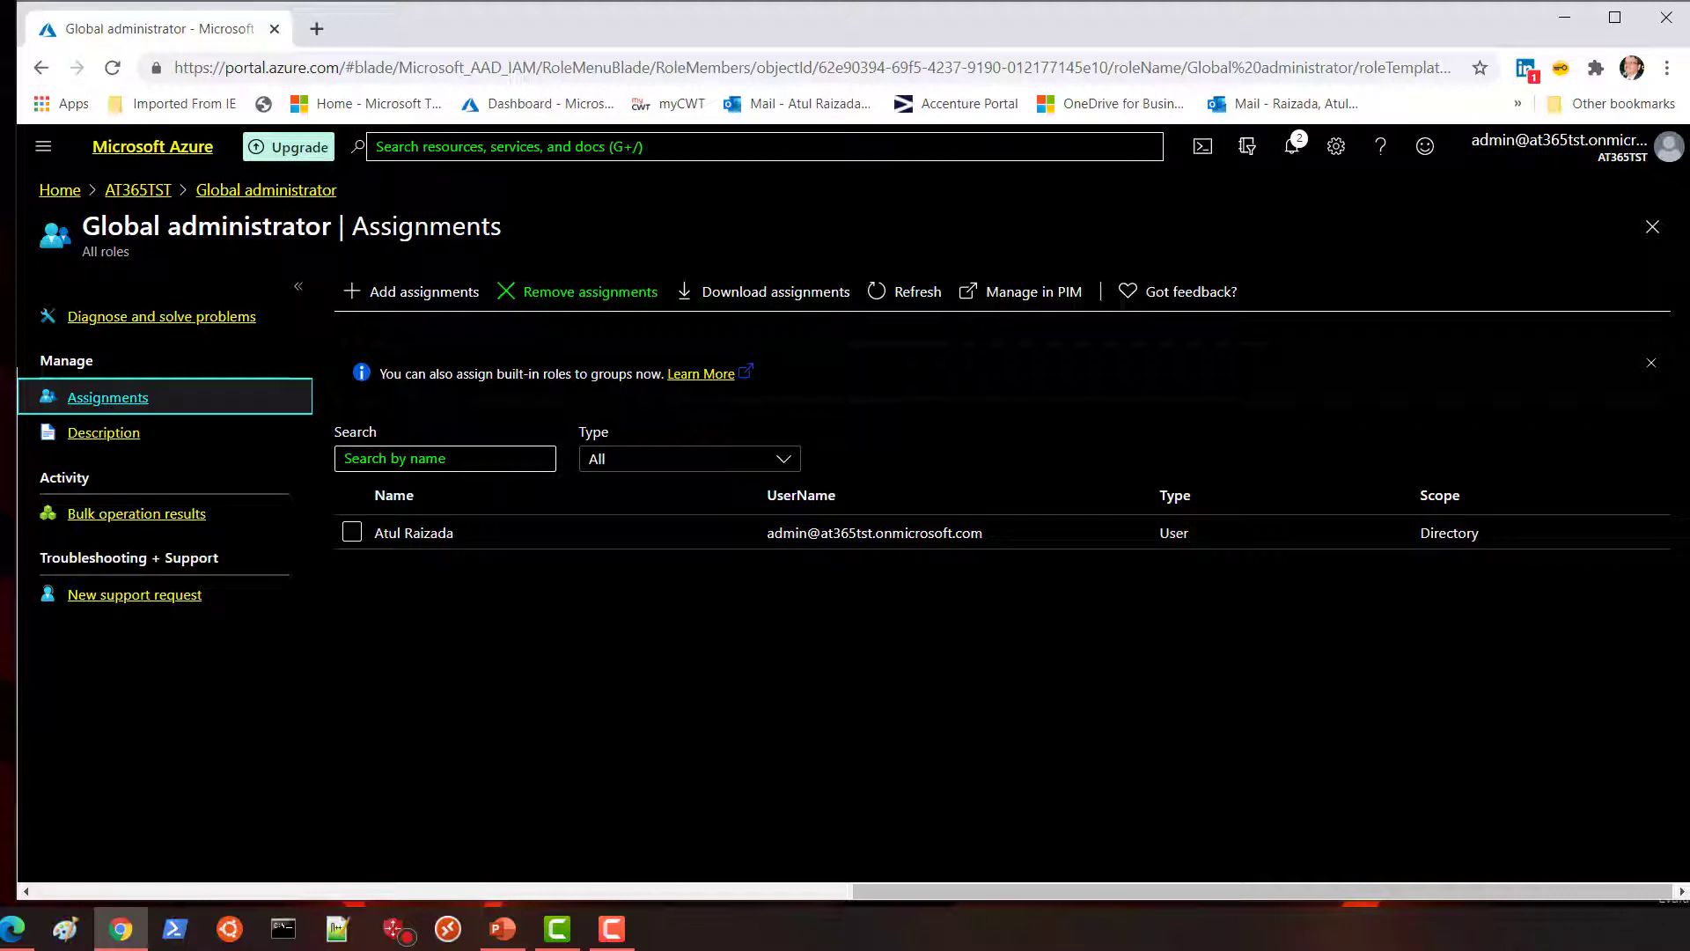
Add a second user to the Global administrator role's assignments.
{"action": "left_click", "coordinate": [411, 292]}
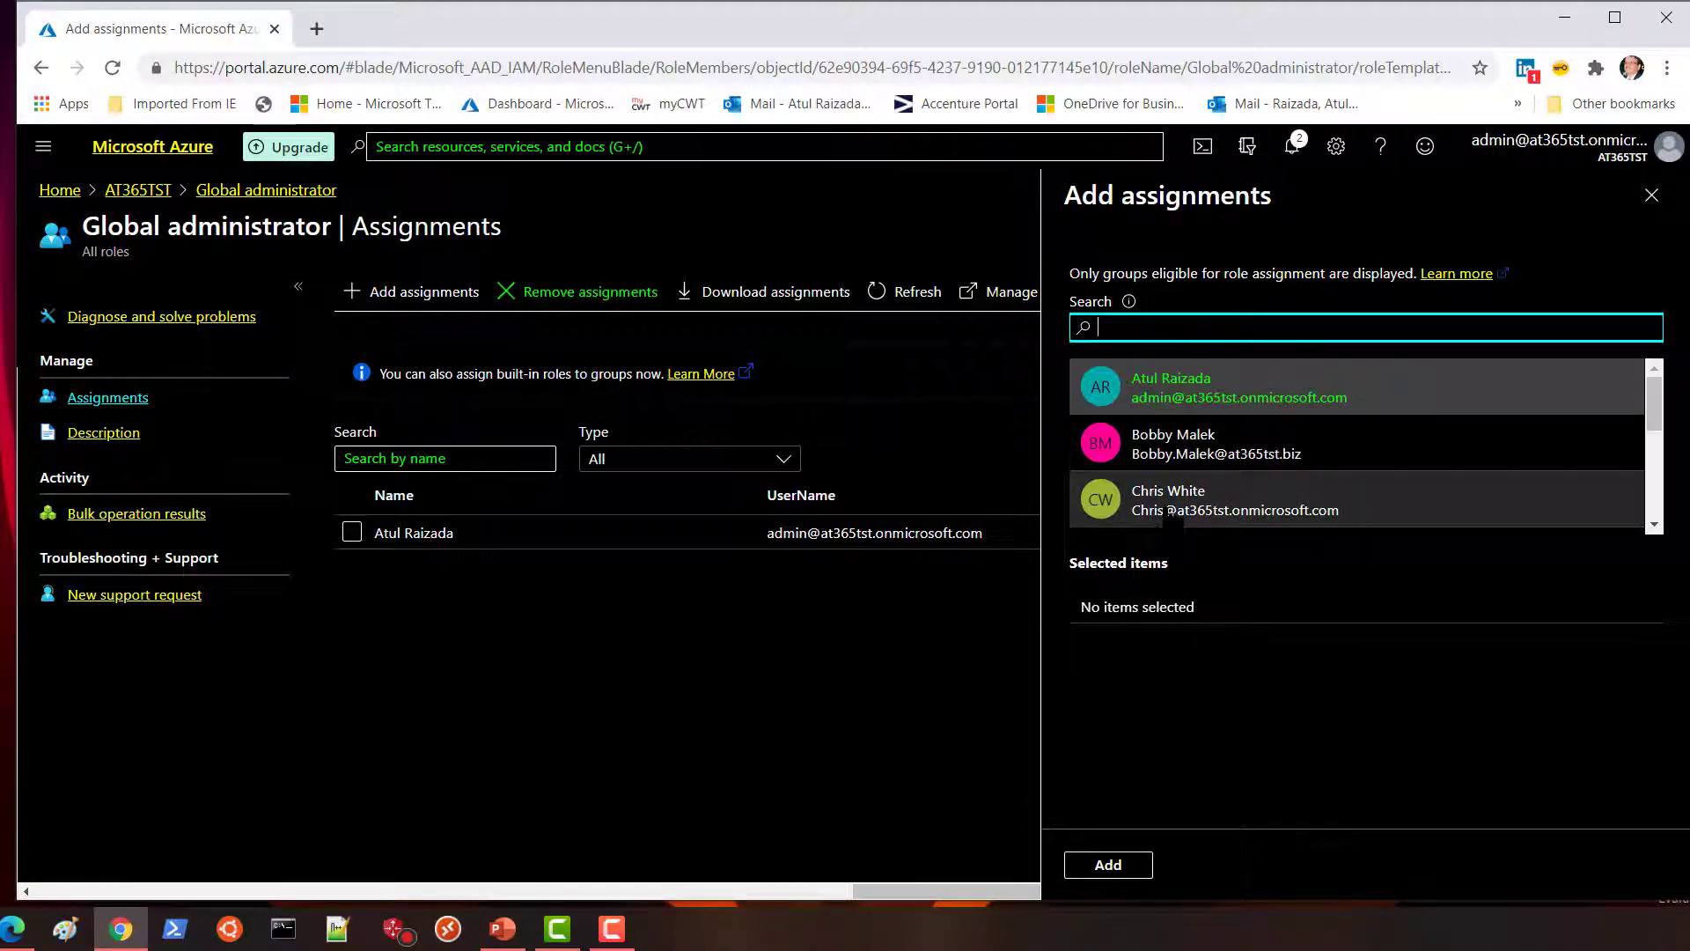
{"action": "left_click", "coordinate": [1174, 510]}
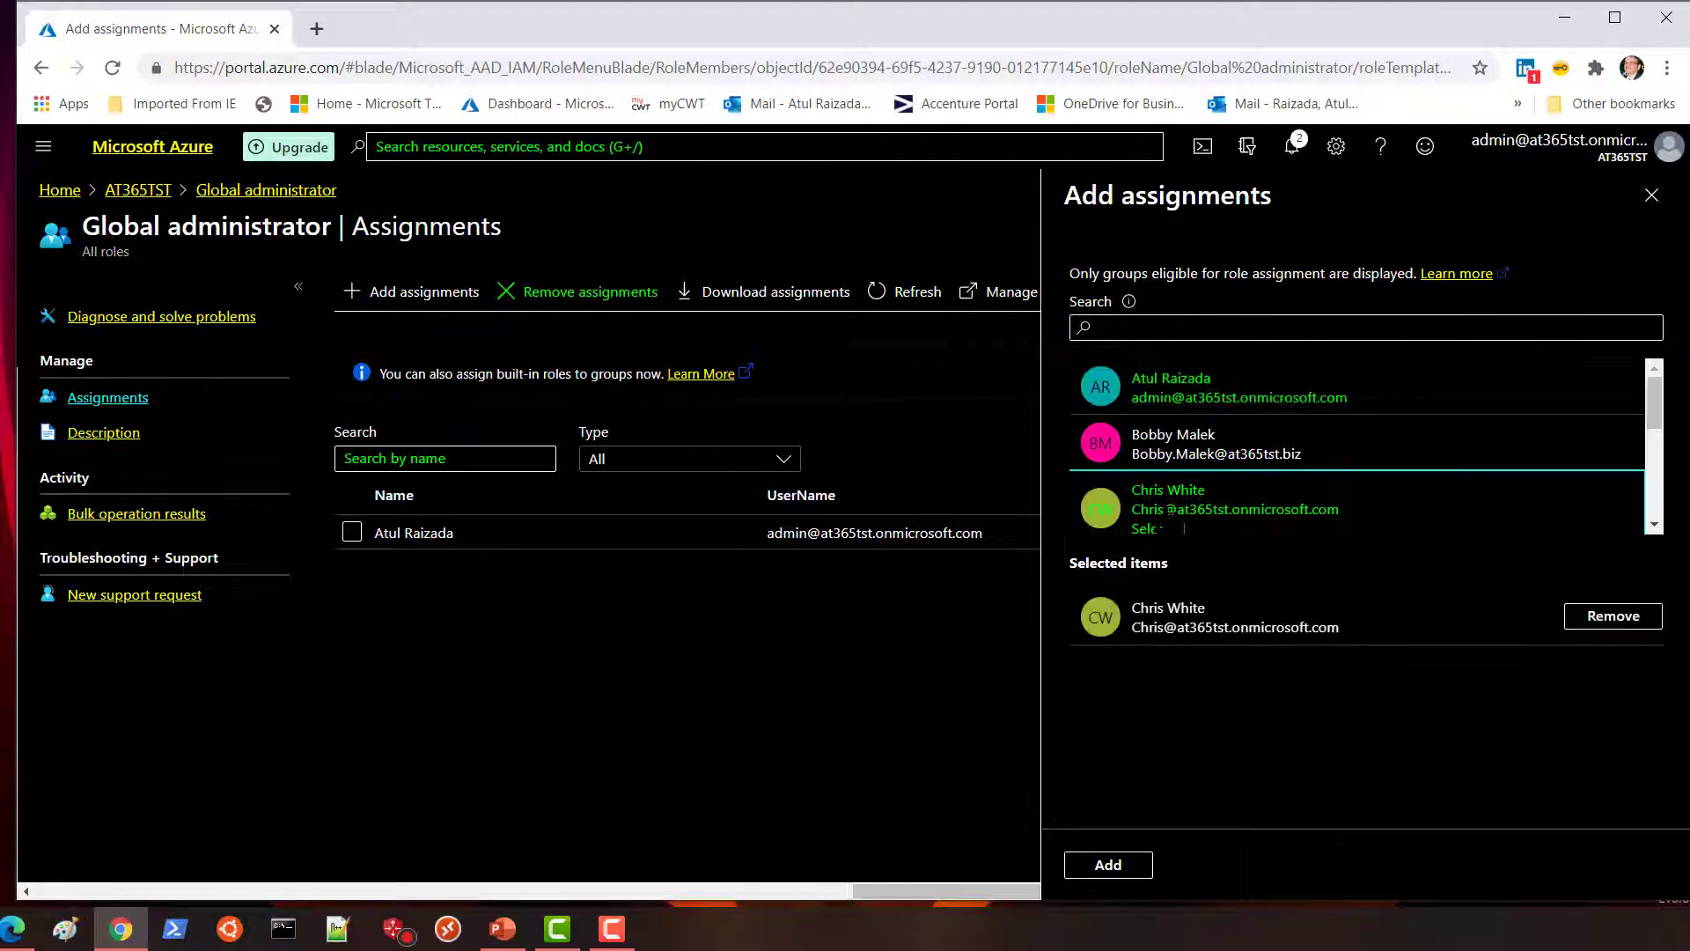
{"action": "left_click", "coordinate": [1108, 865]}
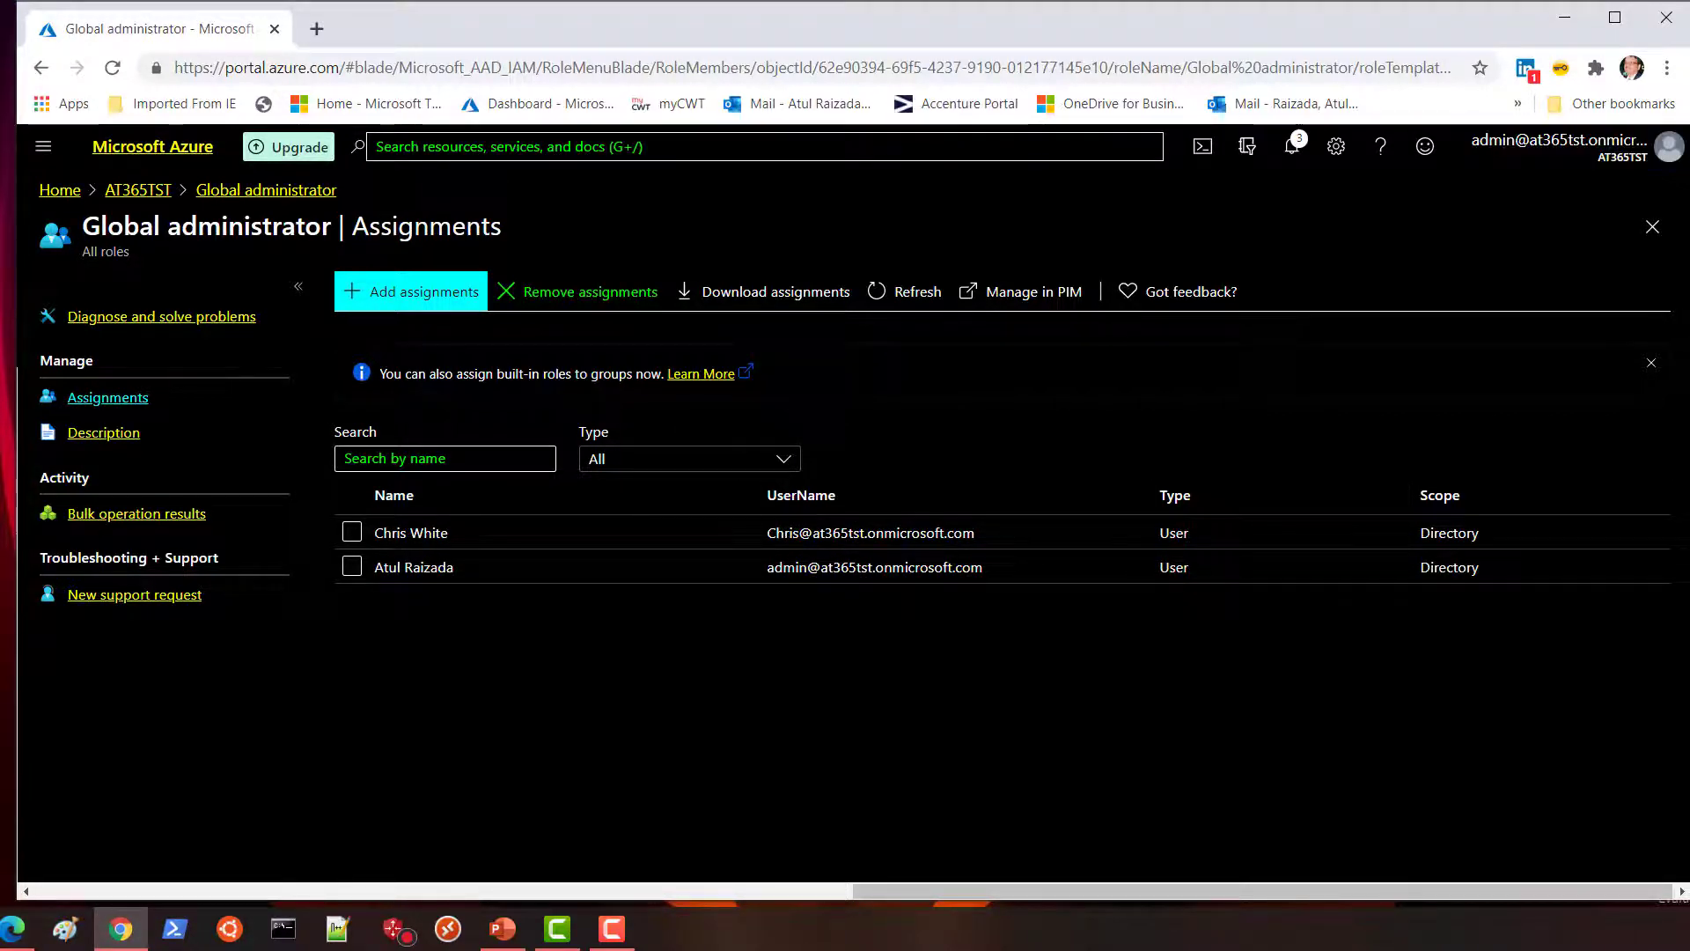
{"action": "left_click", "coordinate": [1666, 69]}
Open a private browser window loaded with the Azure portal sign-in page.
{"action": "left_click", "coordinate": [1542, 153]}
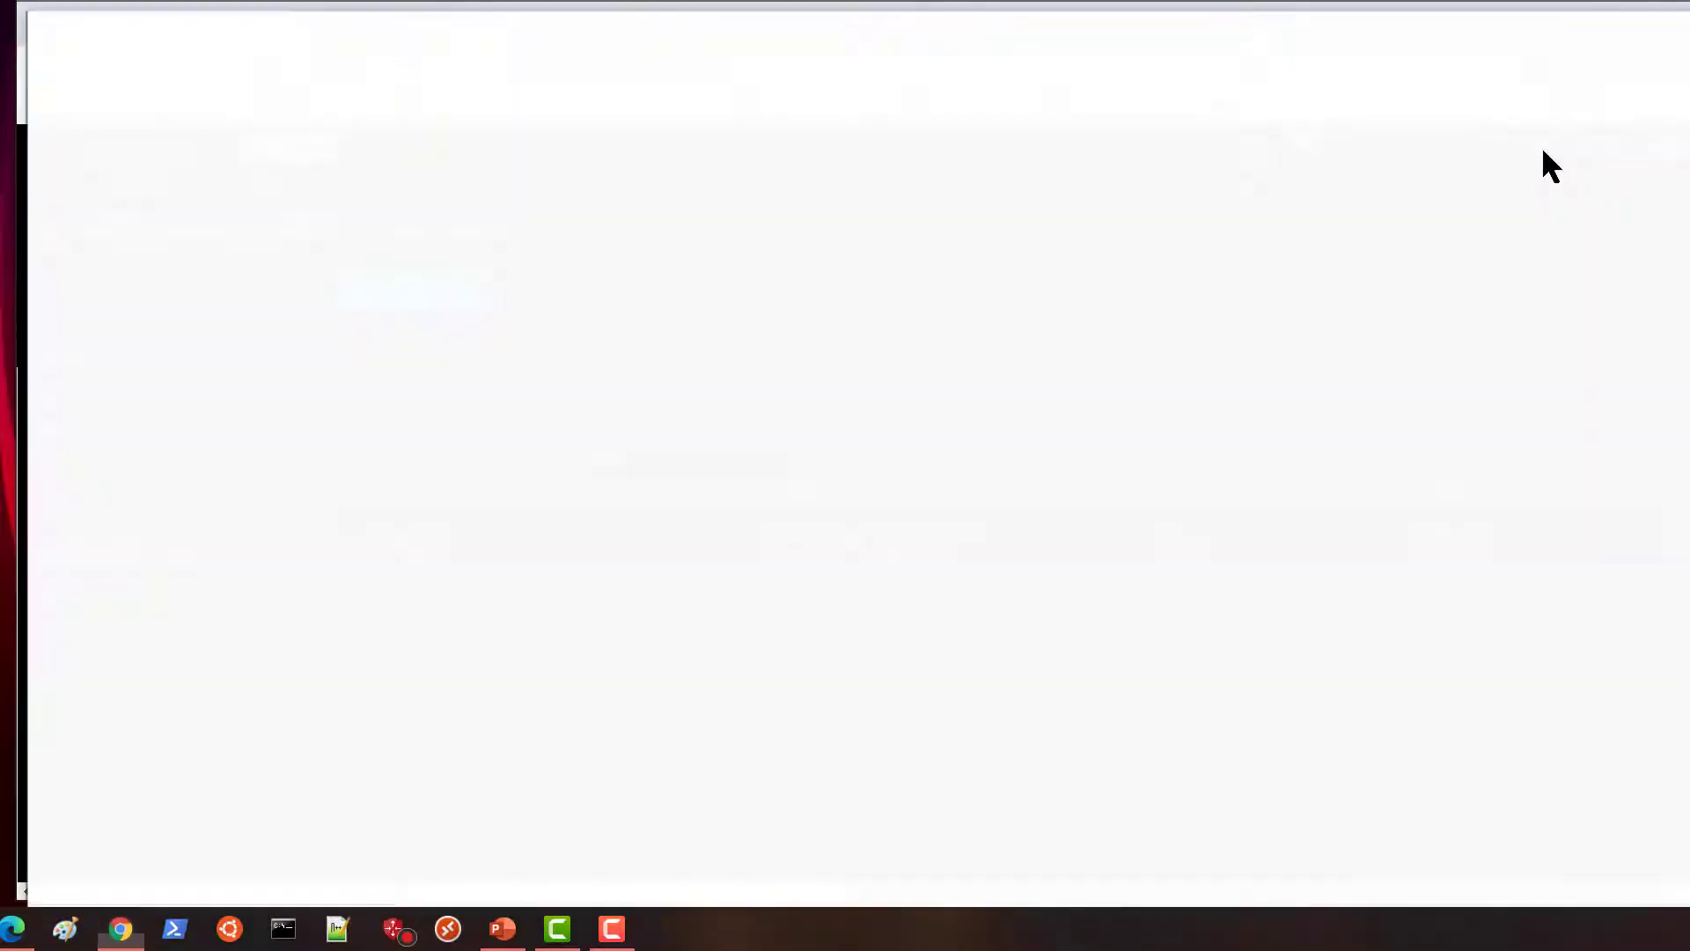
{"action": "left_click", "coordinate": [480, 116]}
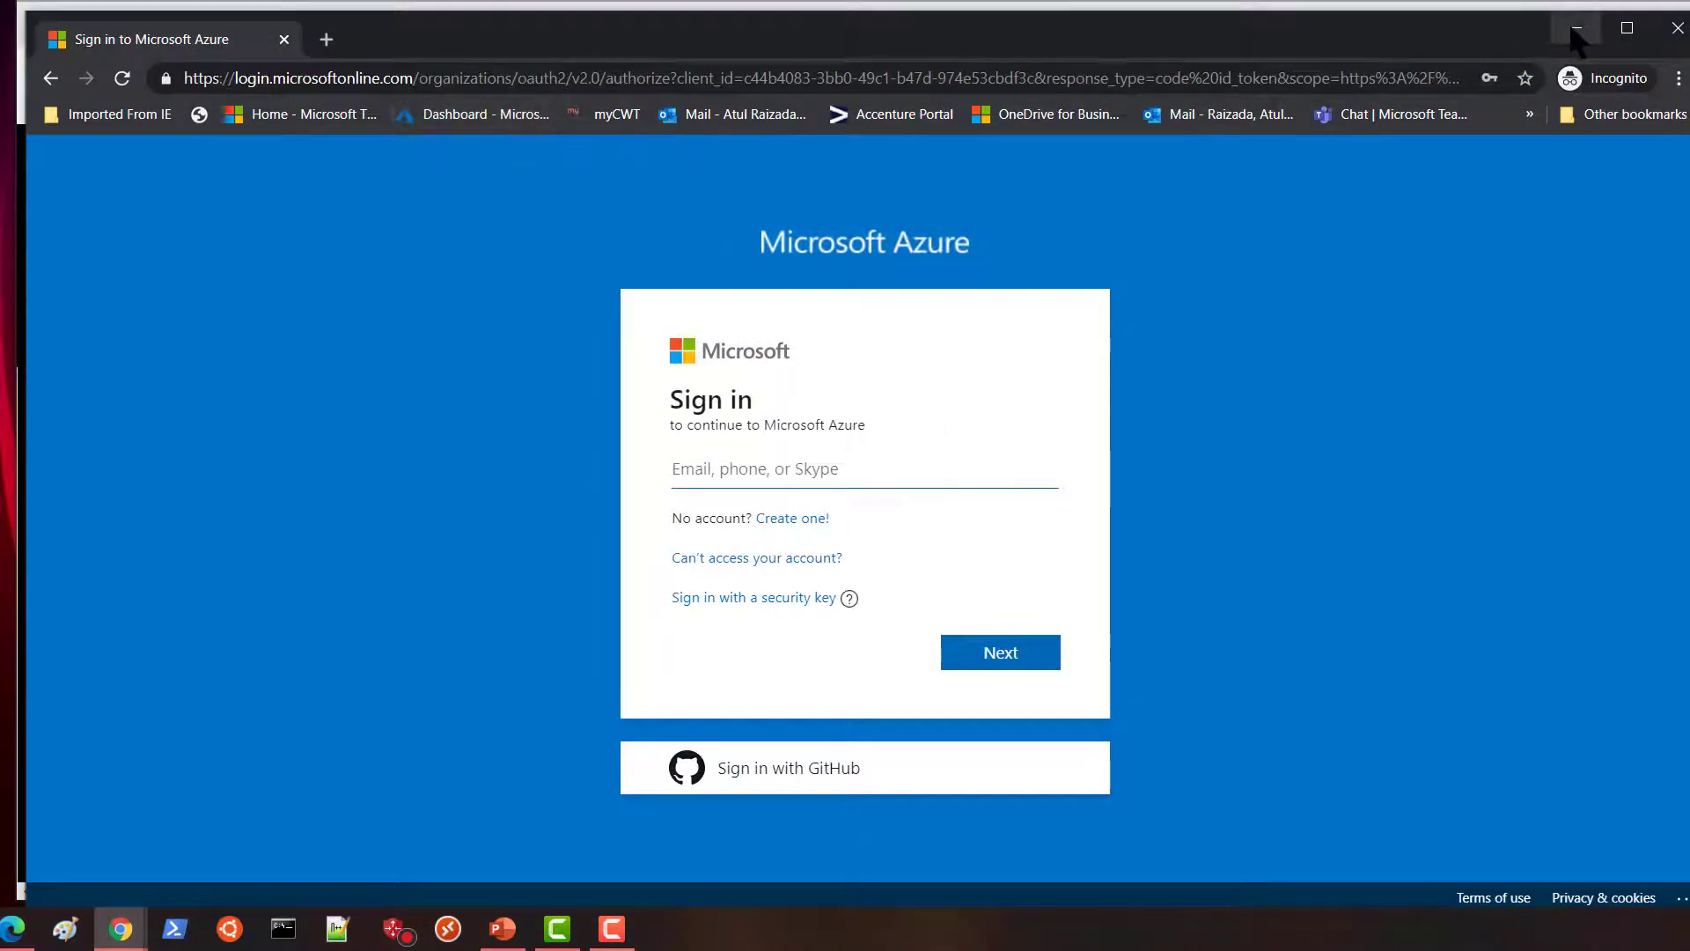
{"action": "left_click", "coordinate": [1576, 27]}
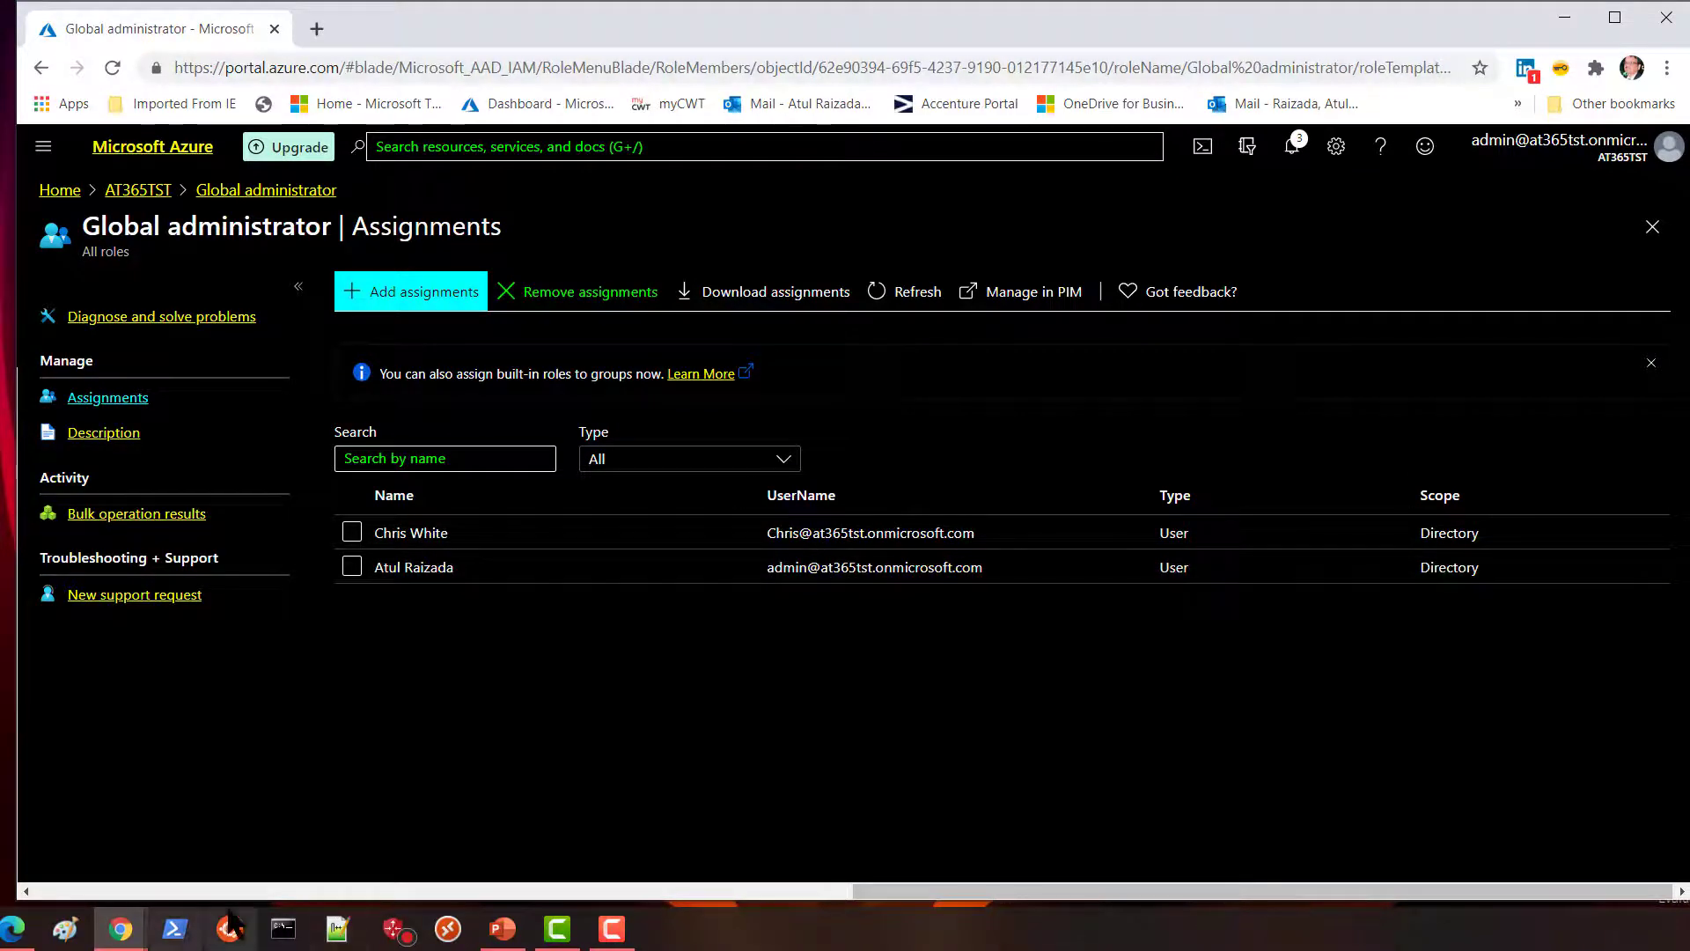
{"action": "mouse_move", "coordinate": [130, 936]}
{"action": "left_click", "coordinate": [220, 857]}
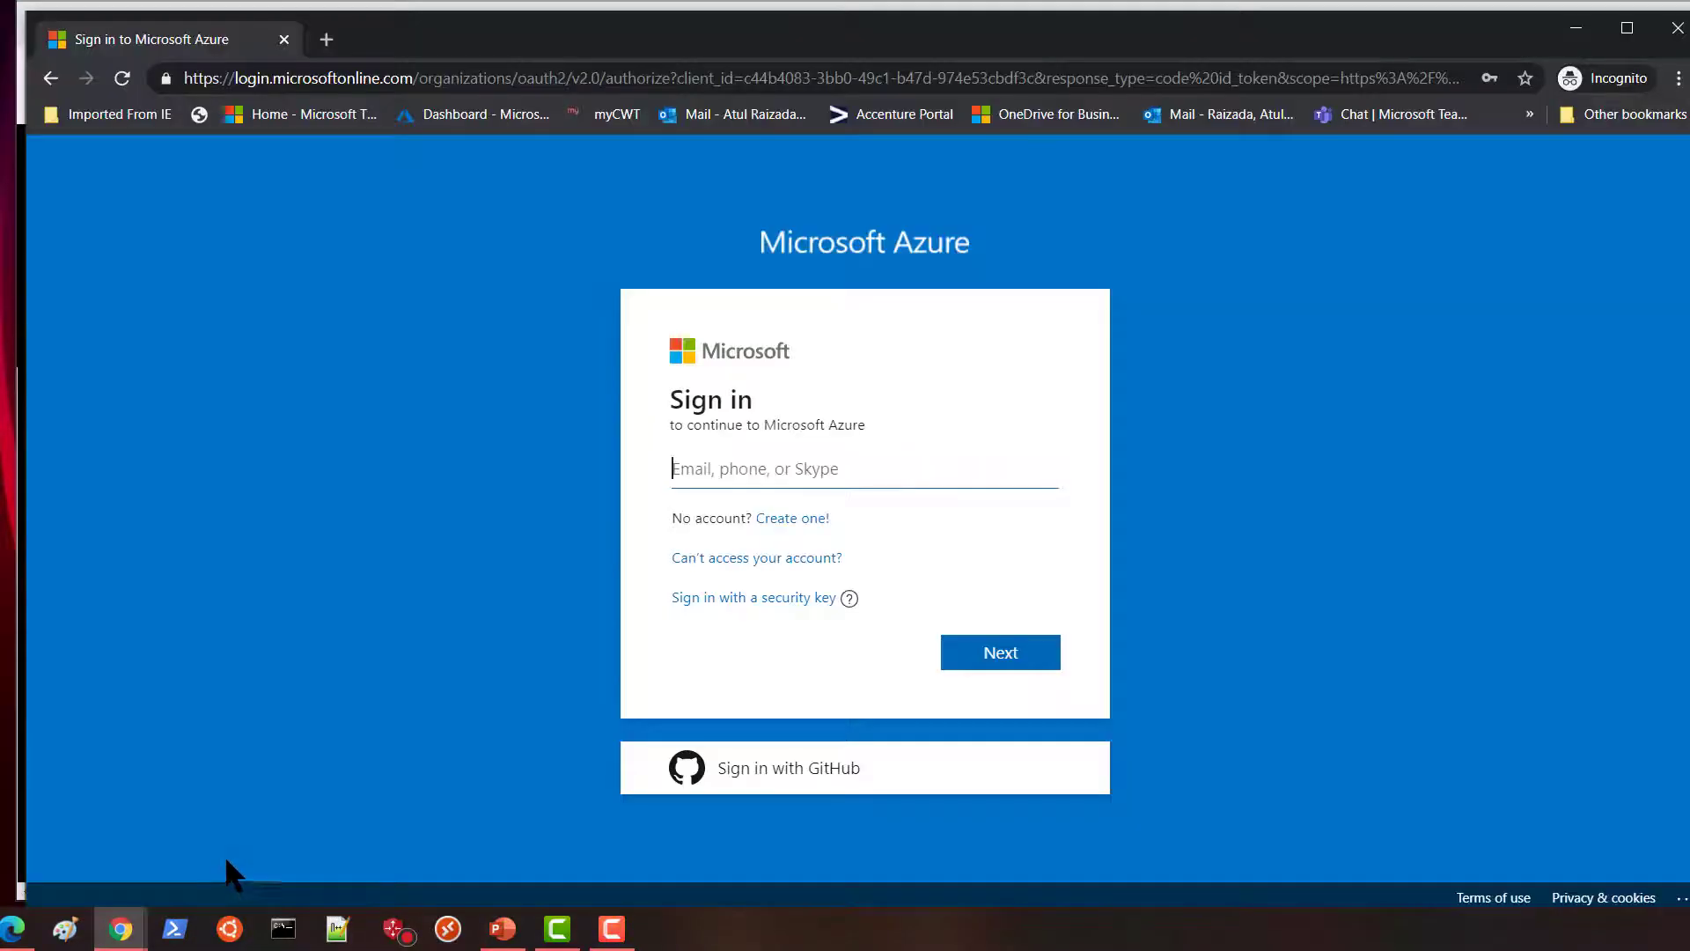
Sign in with the new administrator's email address and initial password.
{"action": "left_click", "coordinate": [719, 468]}
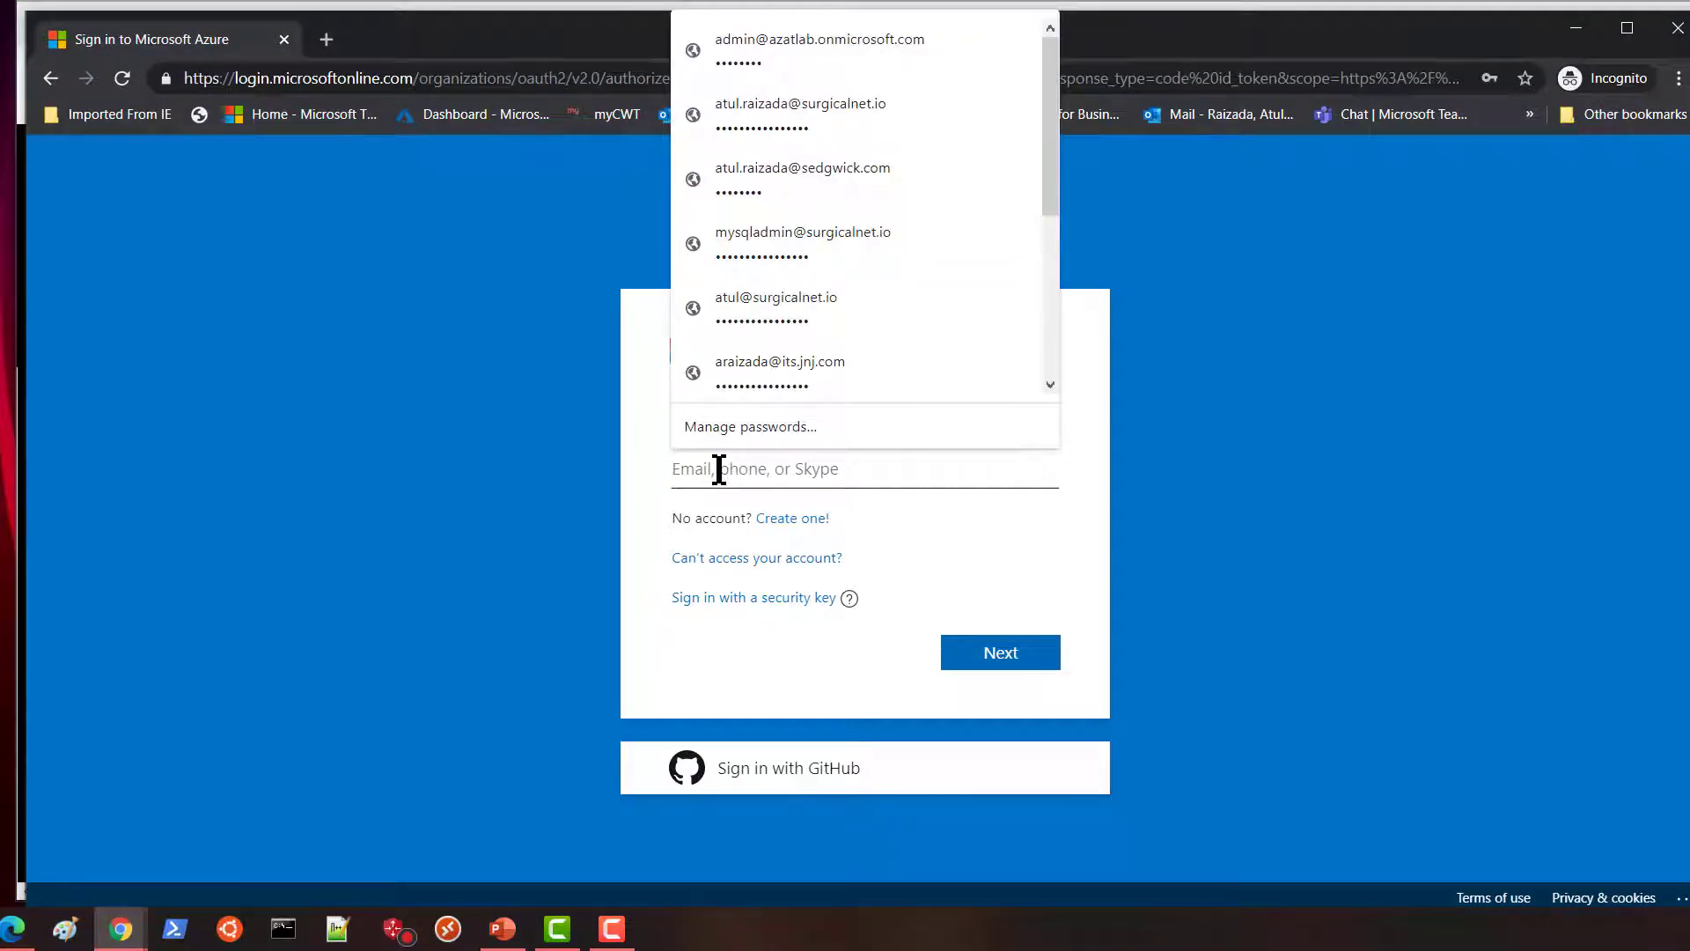
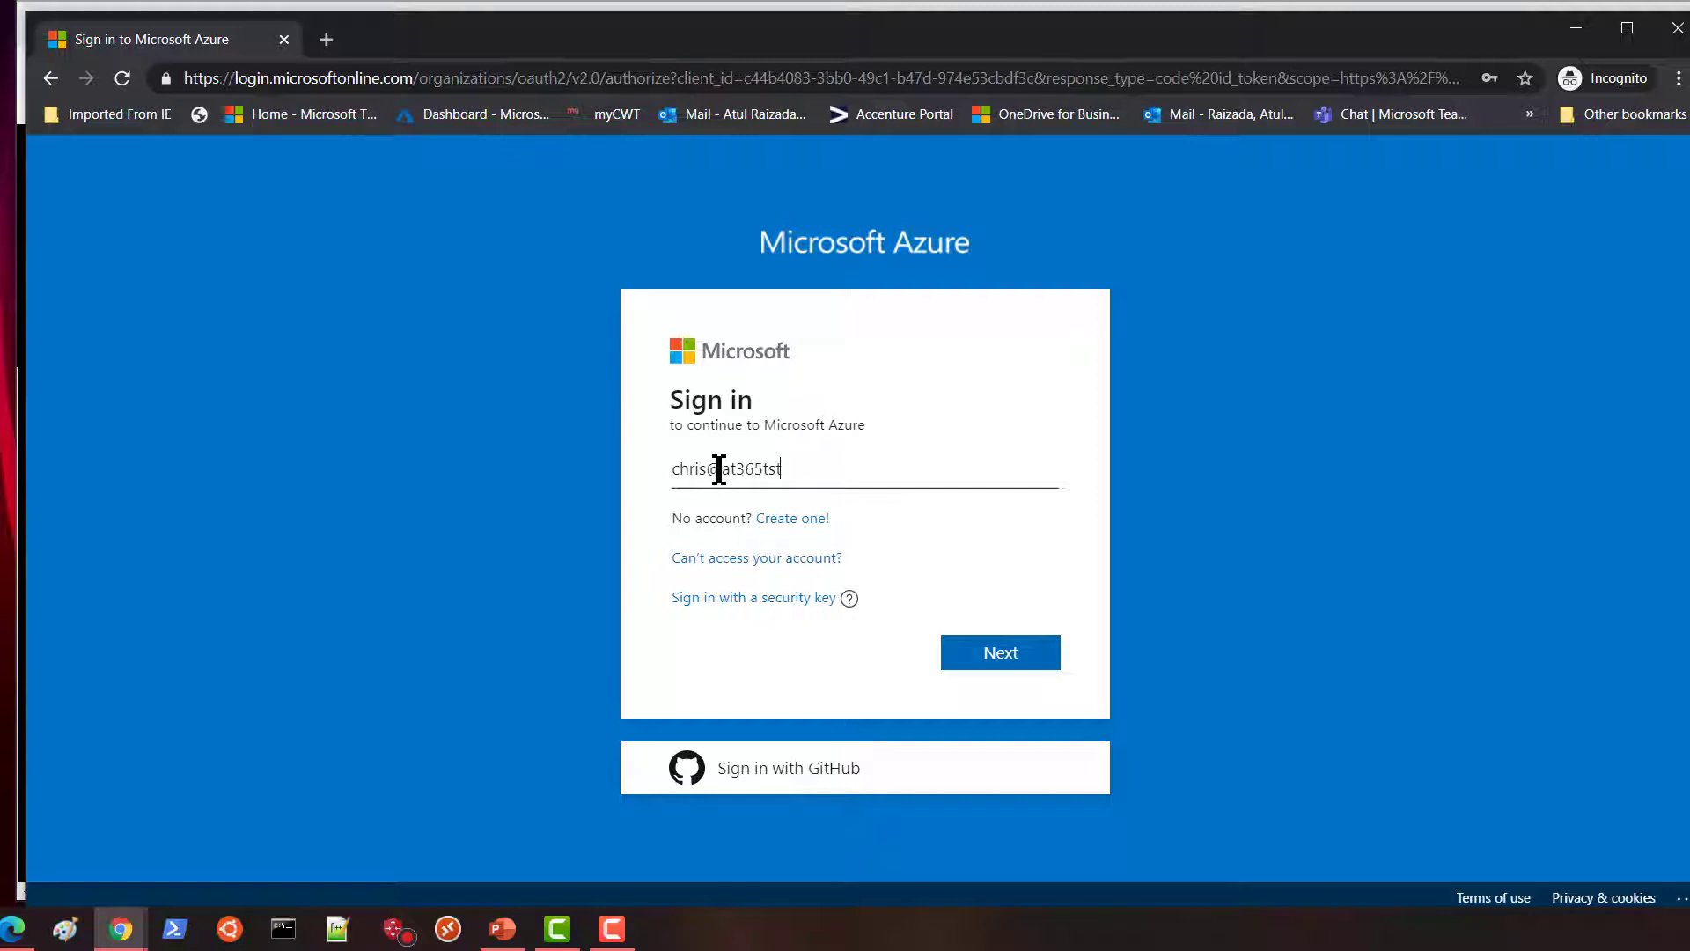
{"action": "left_click", "coordinate": [1000, 656]}
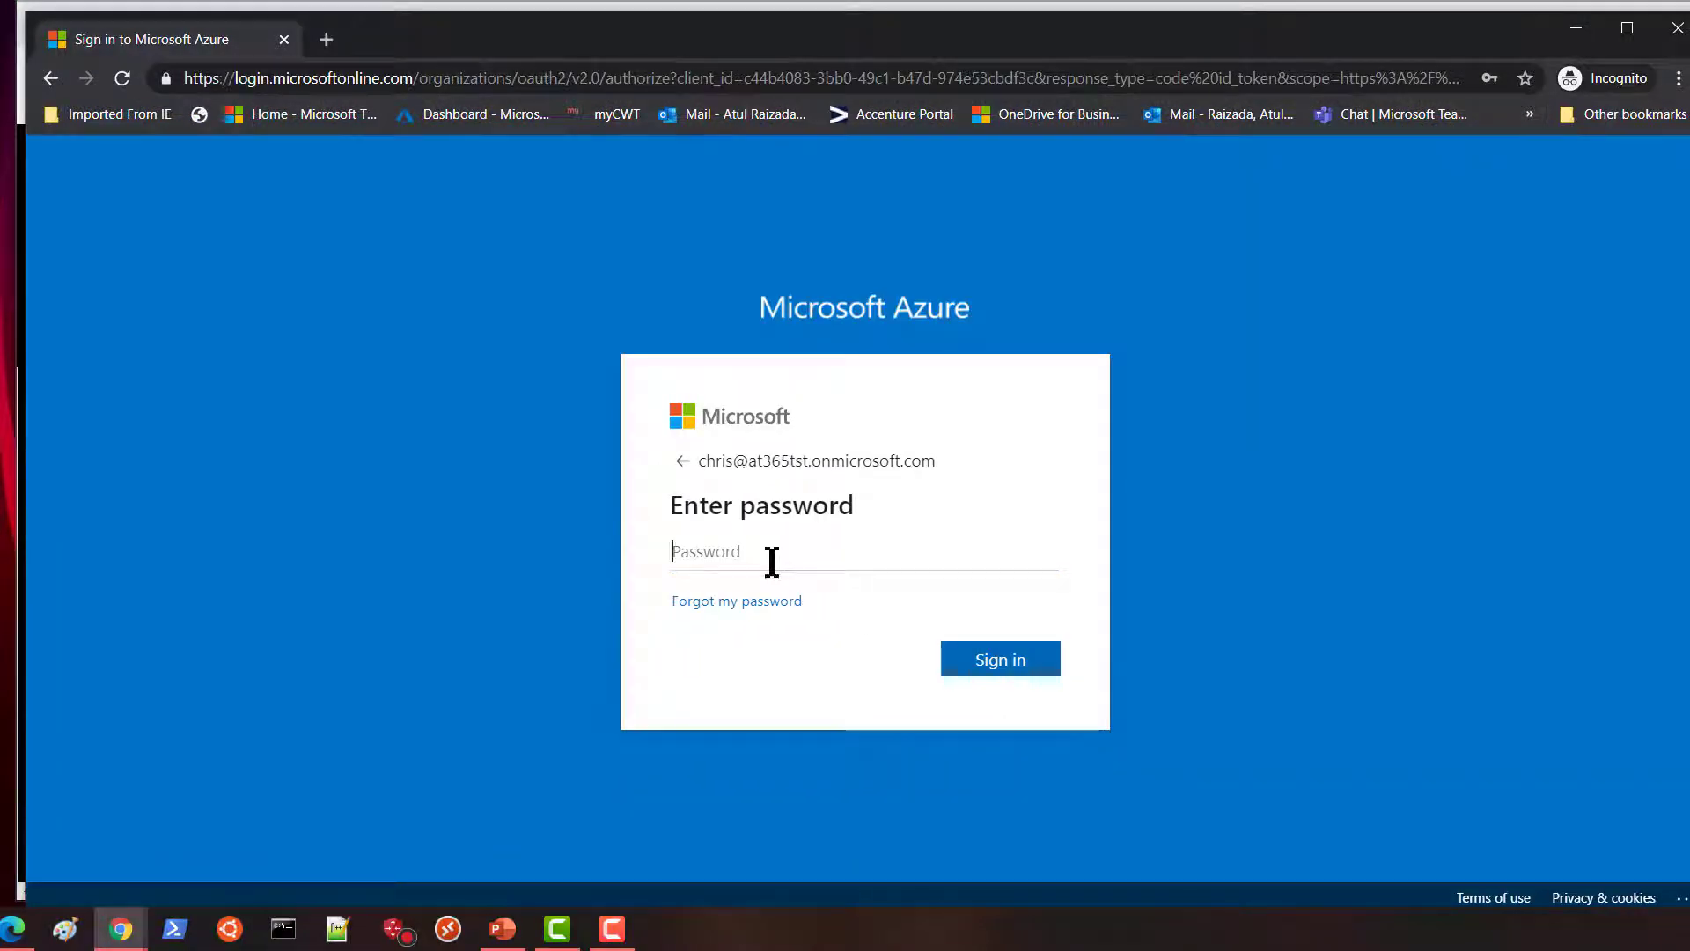
{"action": "type", "text": "••••••••••"}
{"action": "left_click", "coordinate": [993, 666]}
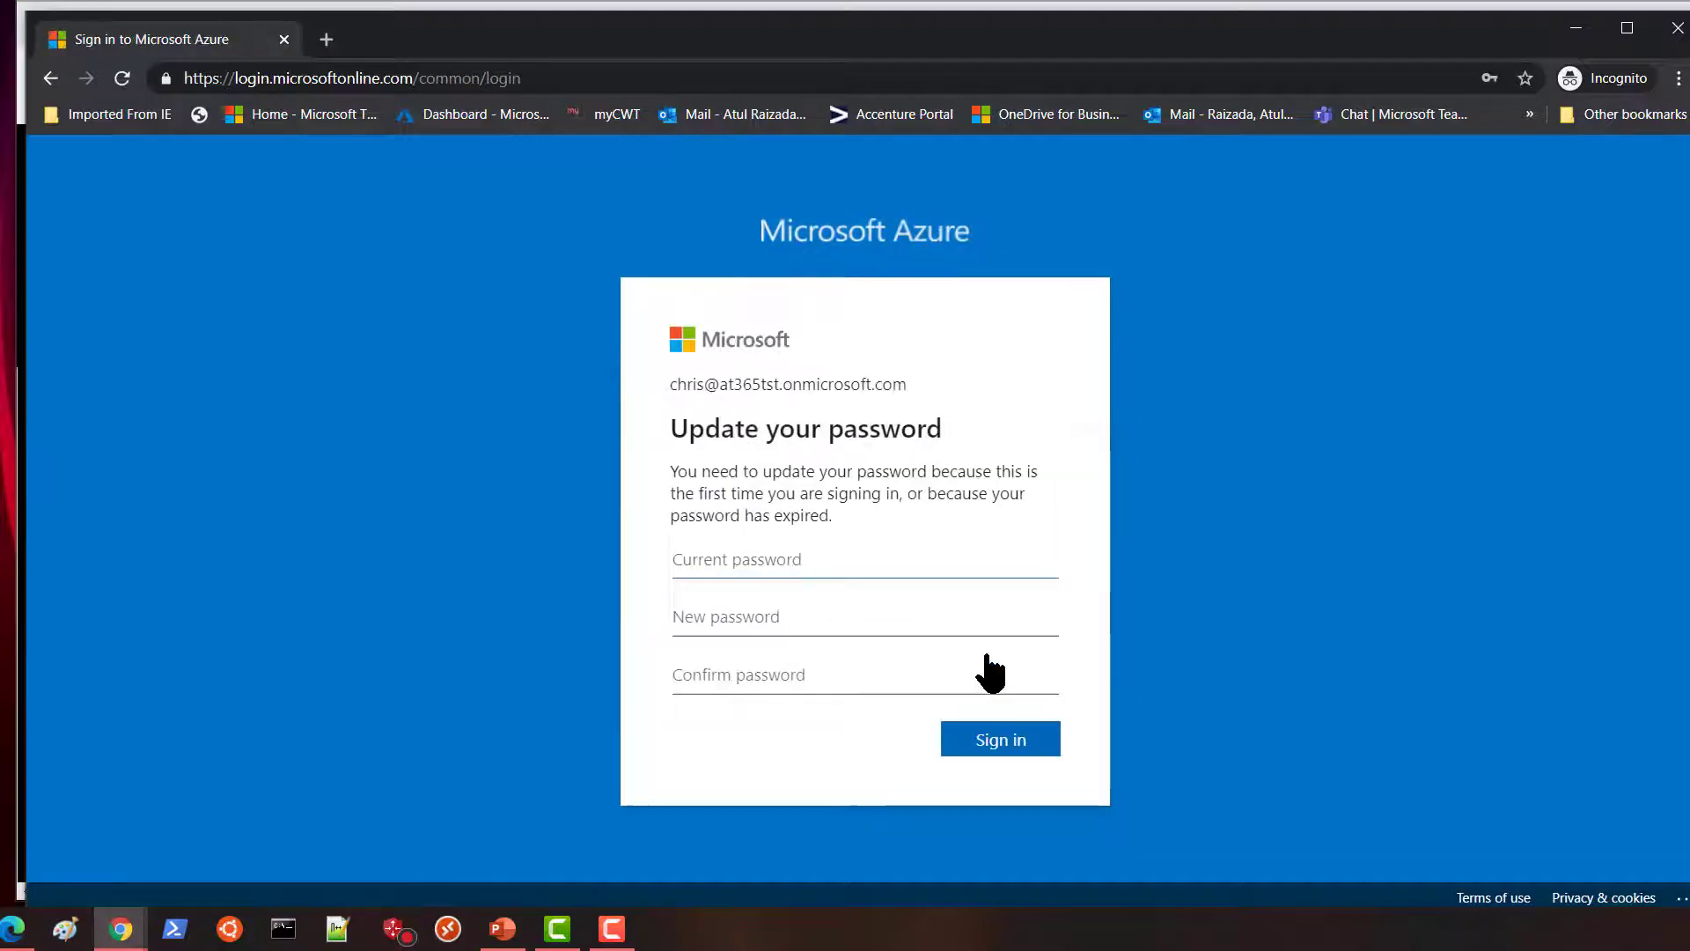
Fill the Update your password form with the current and new passwords, then submit.
{"action": "type", "text": "••"}
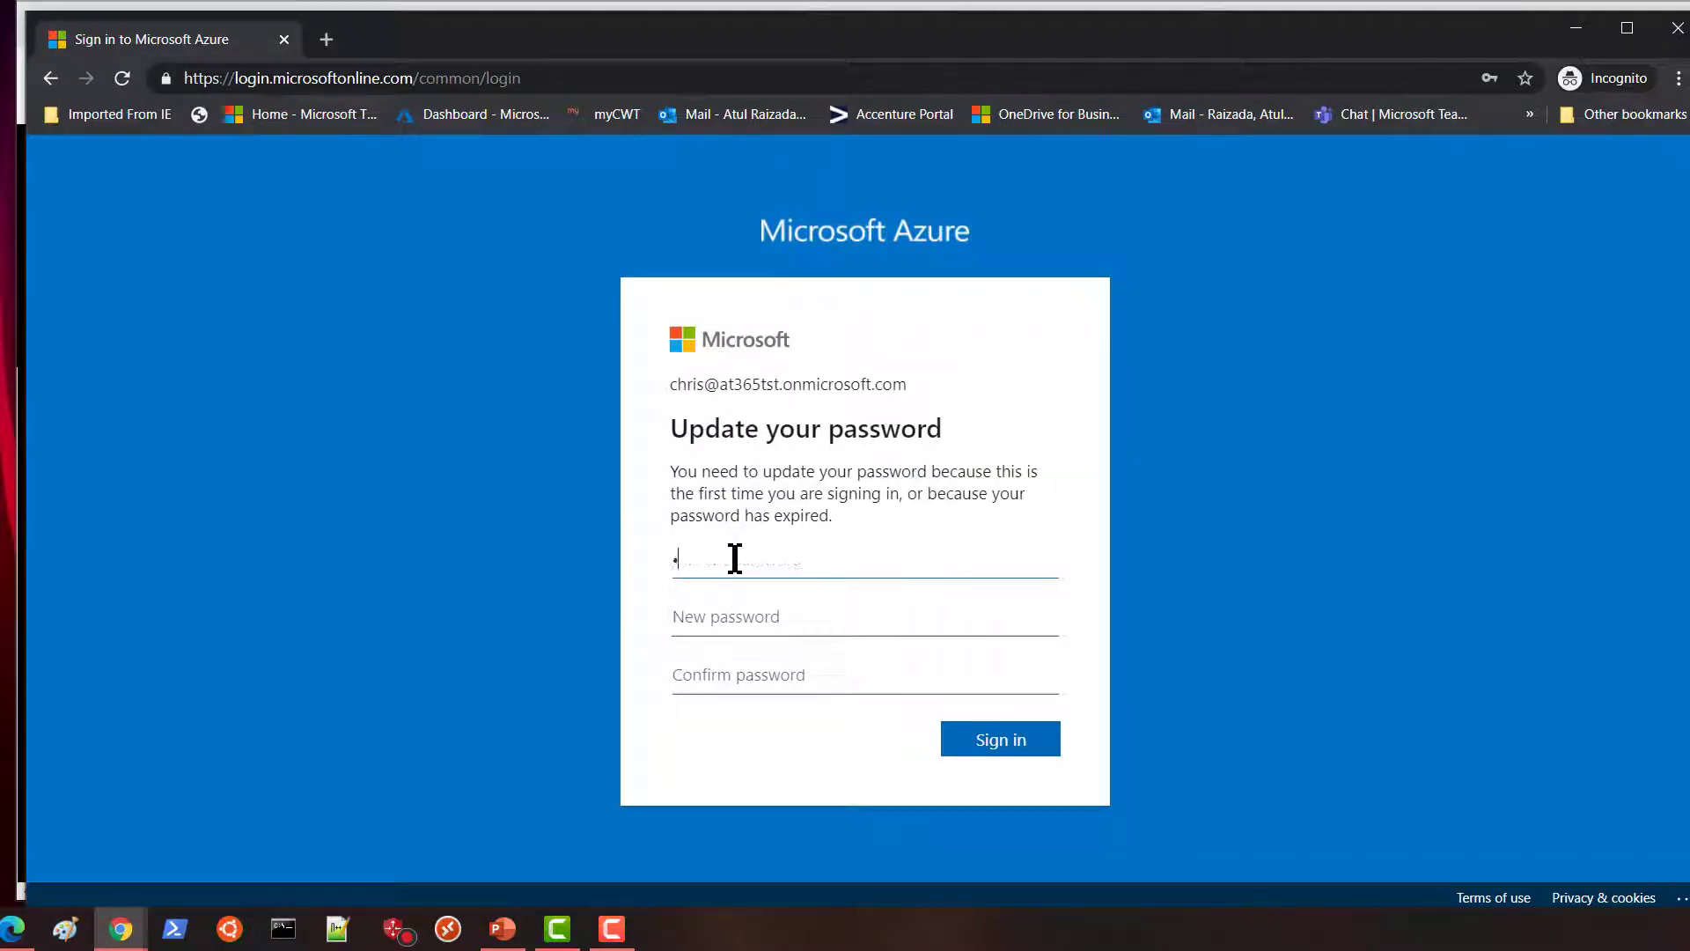
{"action": "type", "text": "•••••••••"}
{"action": "left_click", "coordinate": [721, 622]}
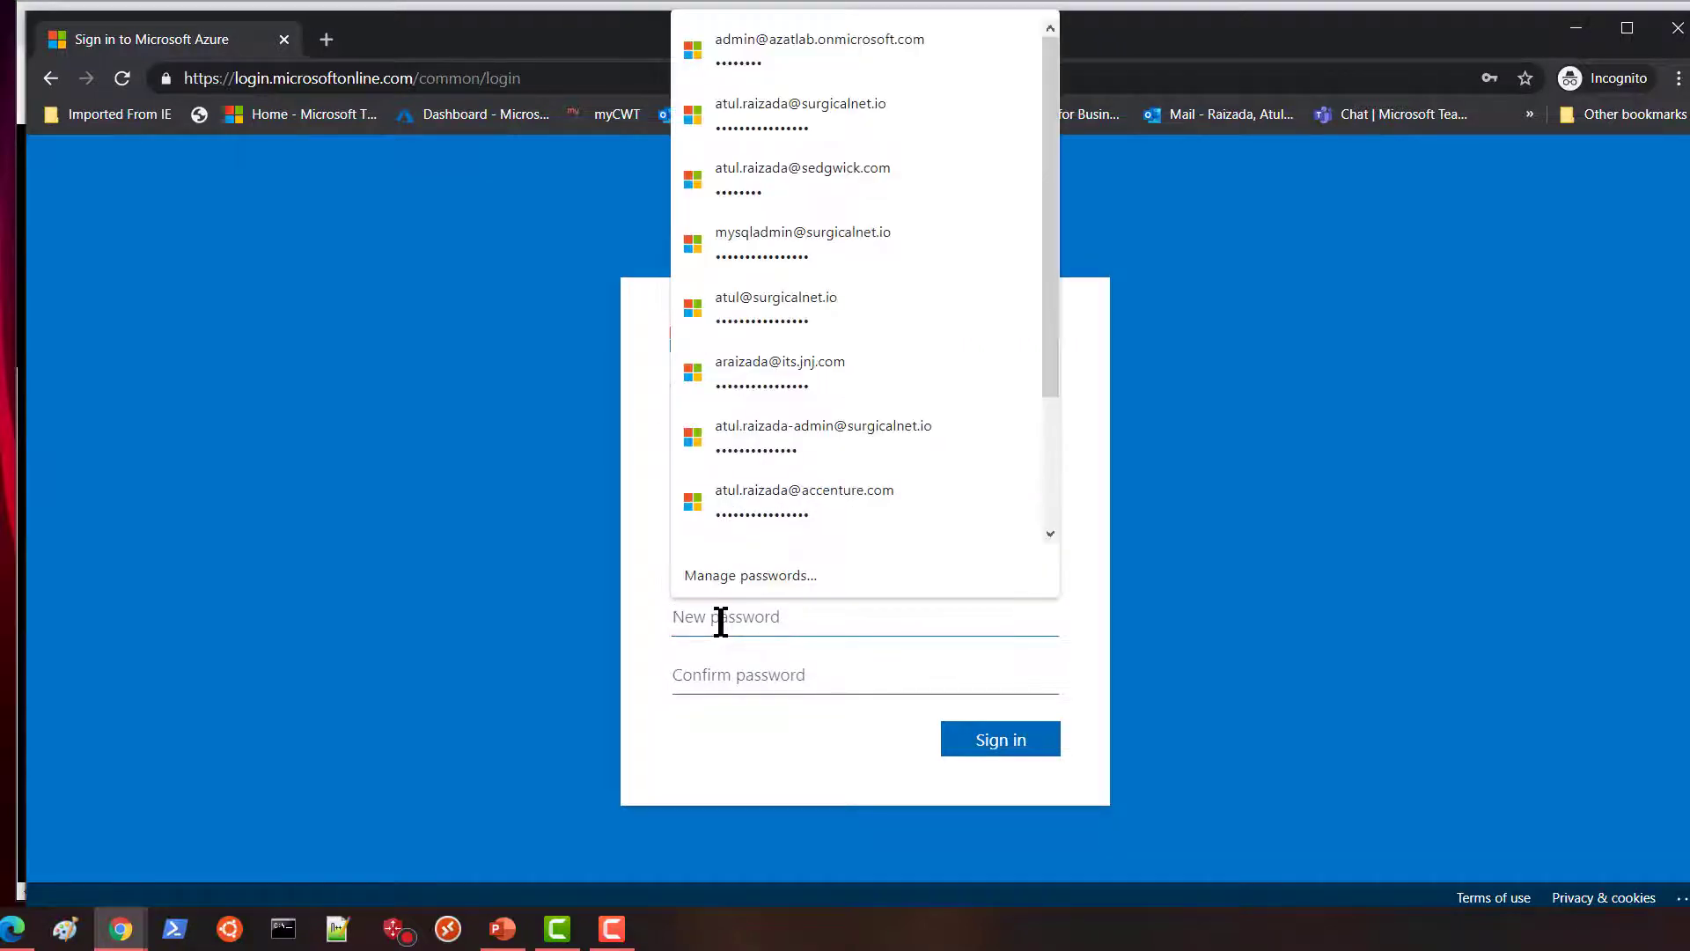
{"action": "type", "text": "••••••••••••"}
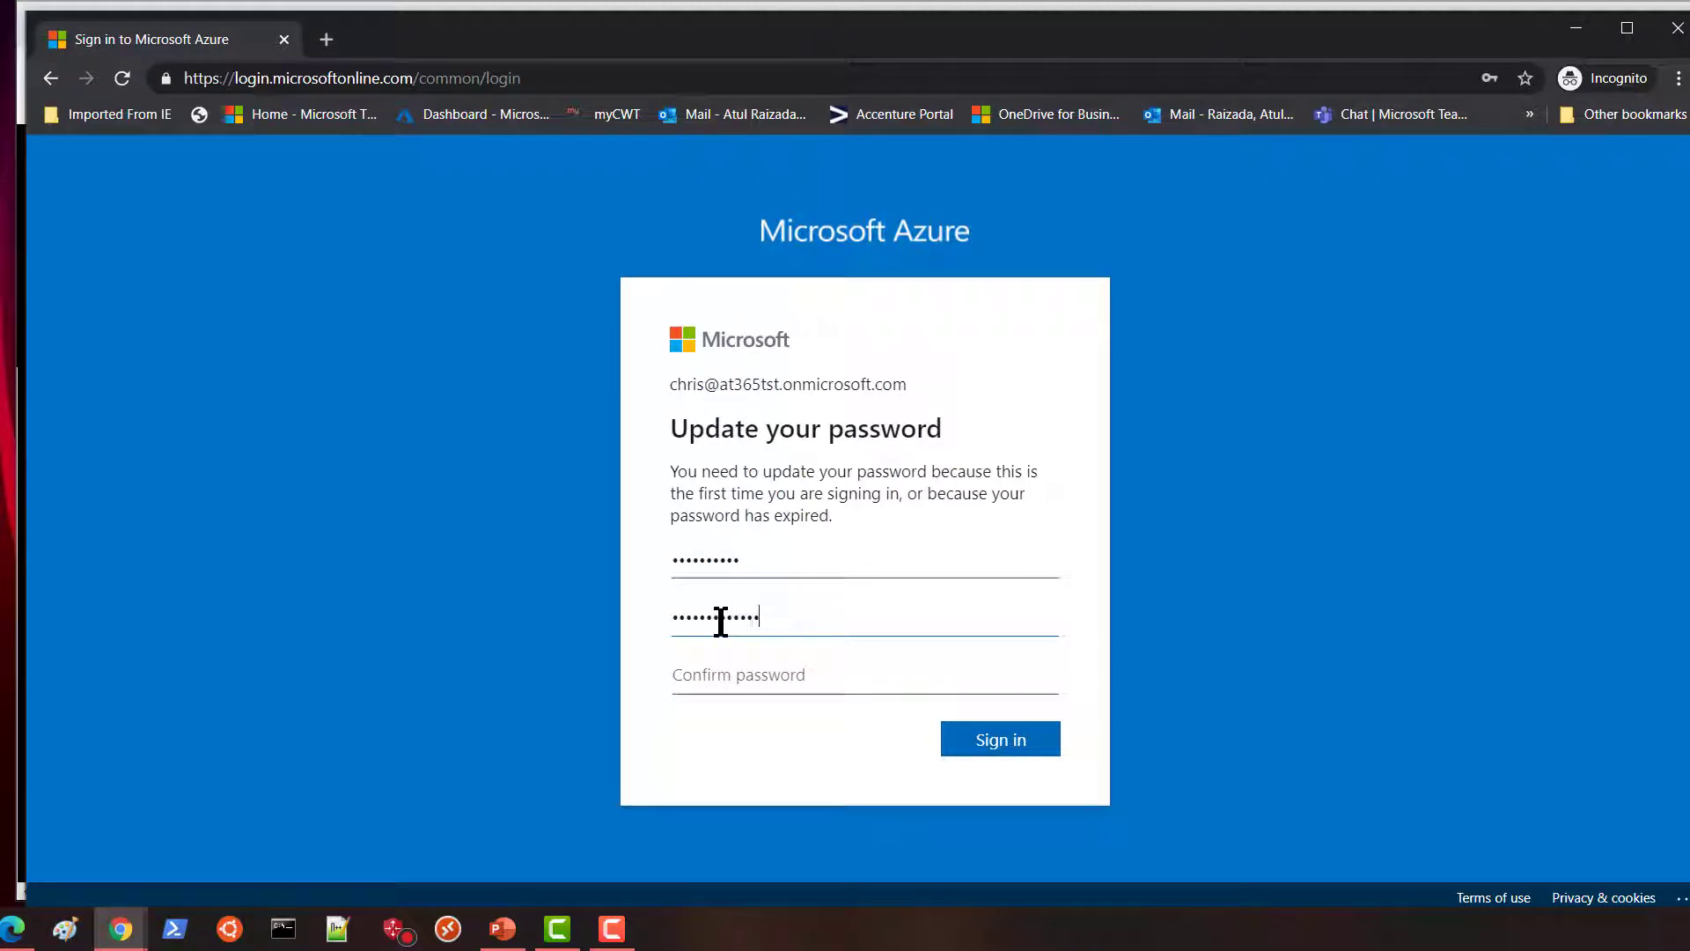
{"action": "left_click", "coordinate": [800, 676]}
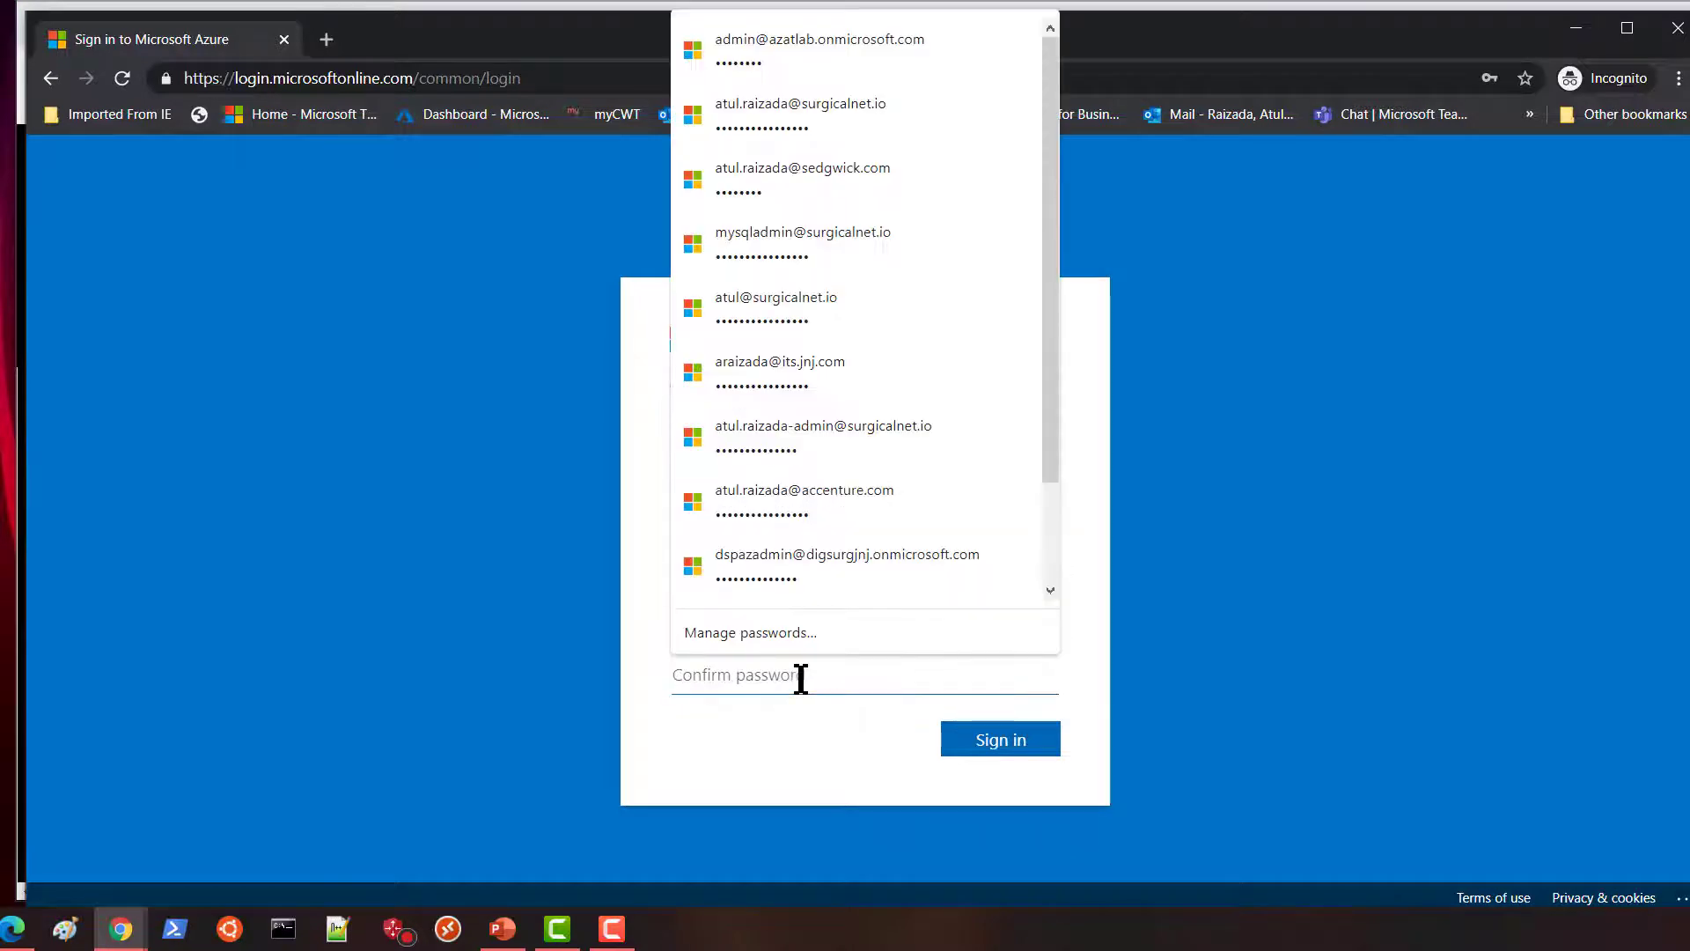
{"action": "type", "text": "•••••"}
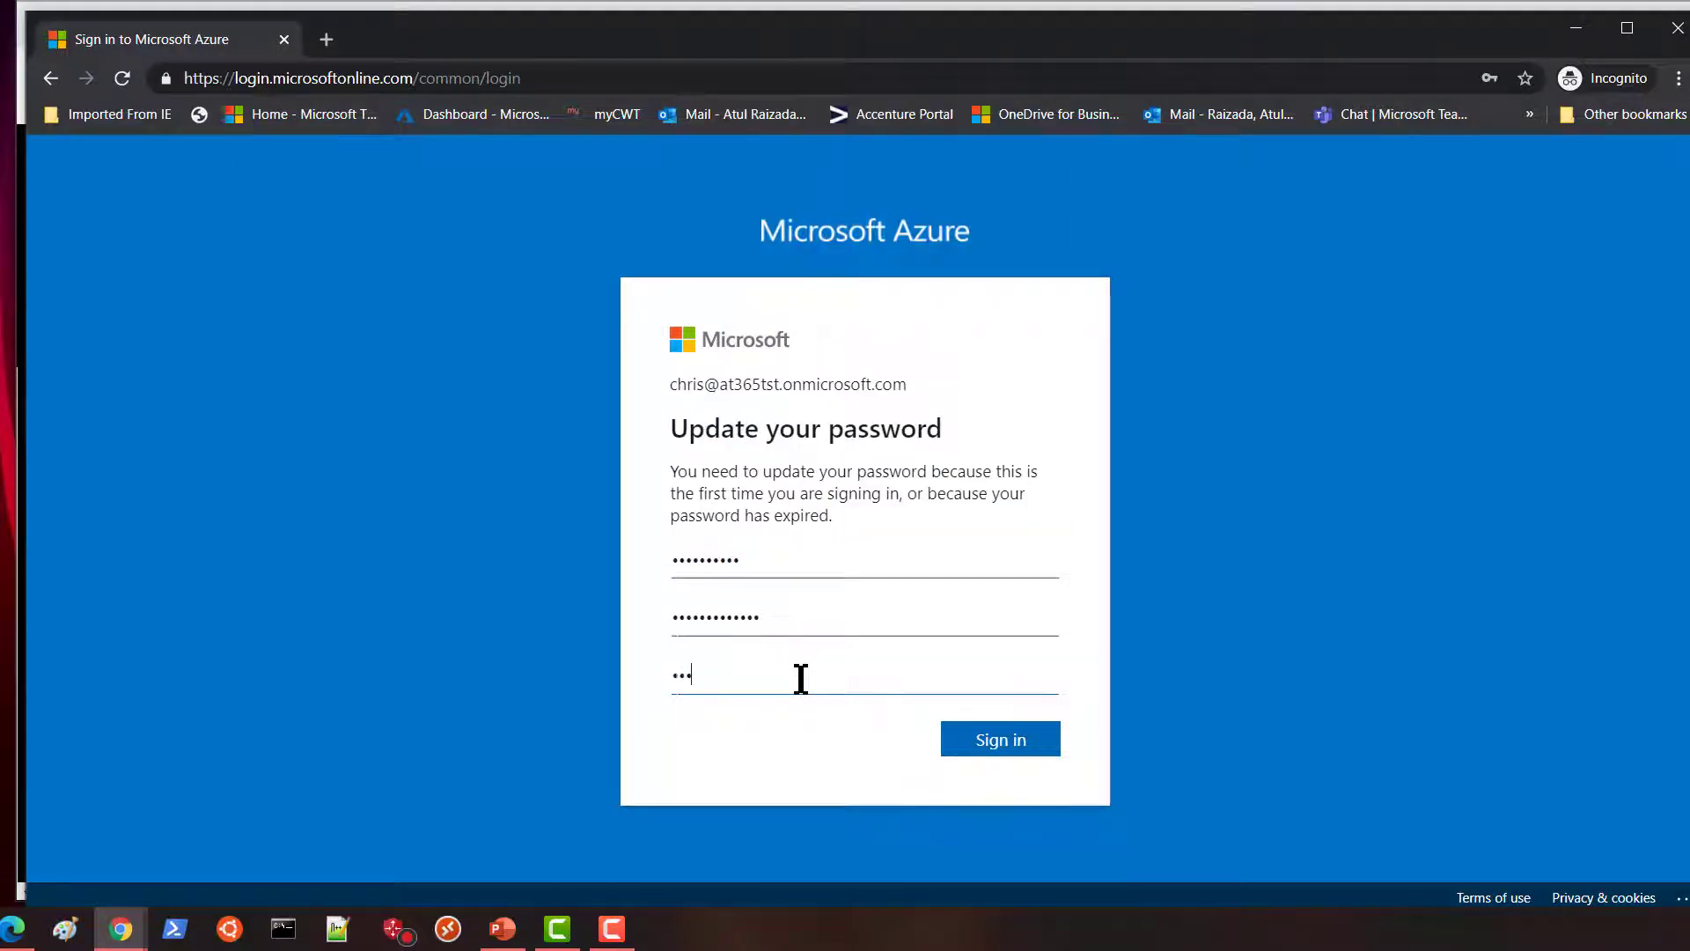
{"action": "type", "text": "••••••••"}
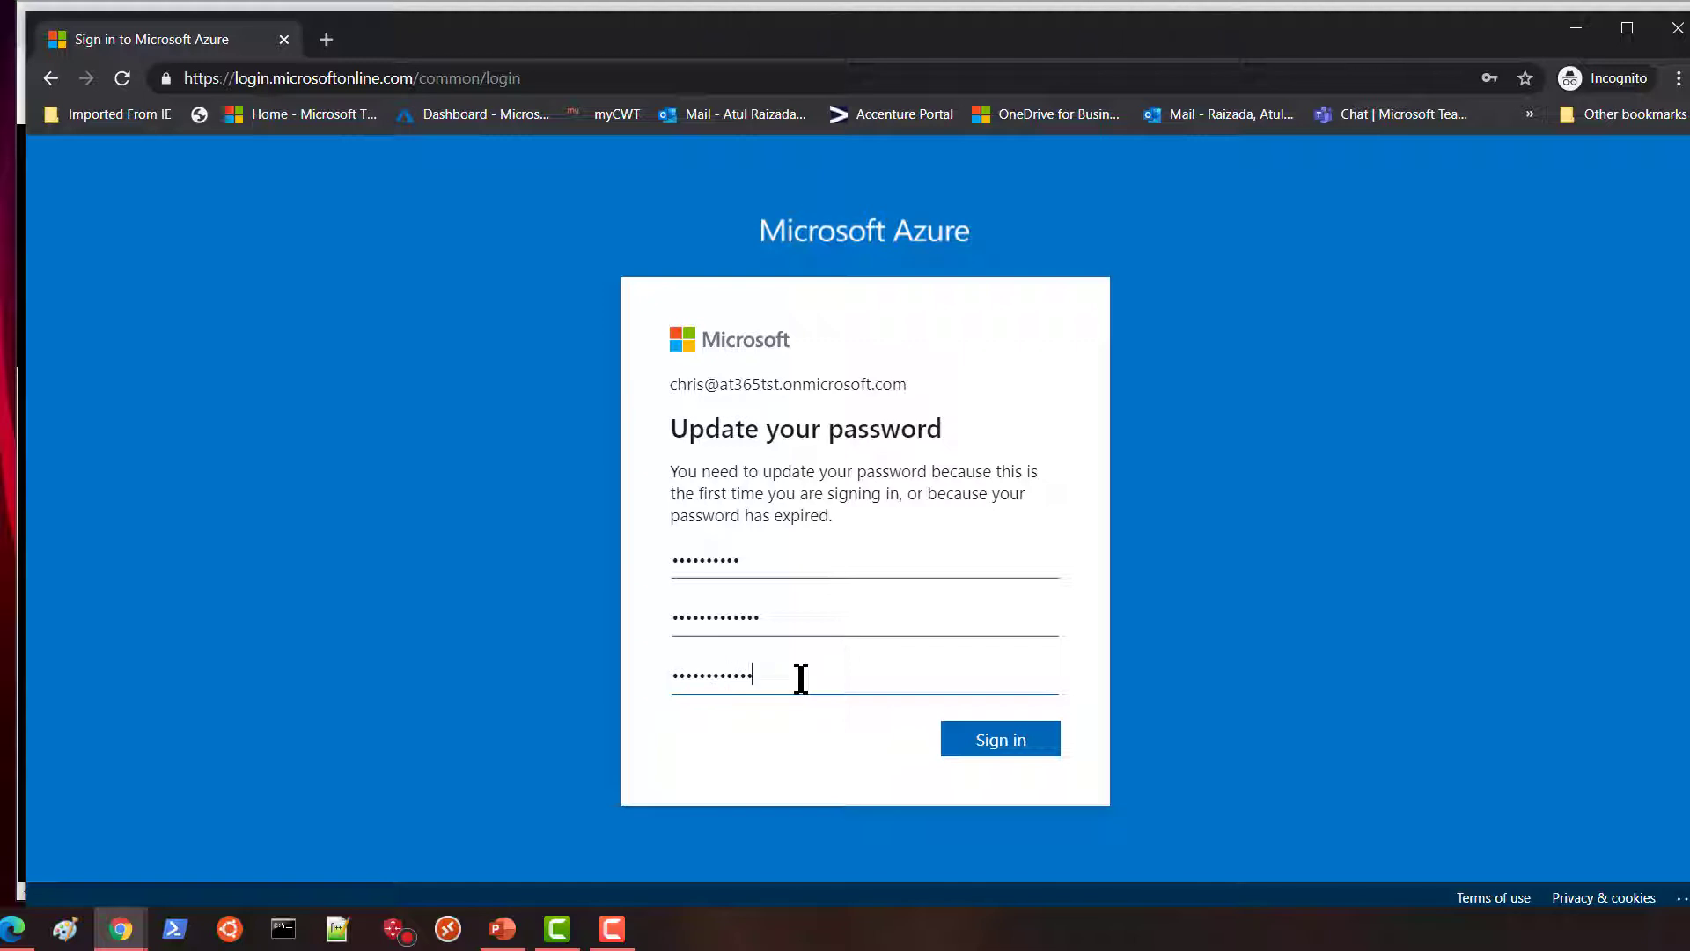
{"action": "left_click", "coordinate": [1019, 752]}
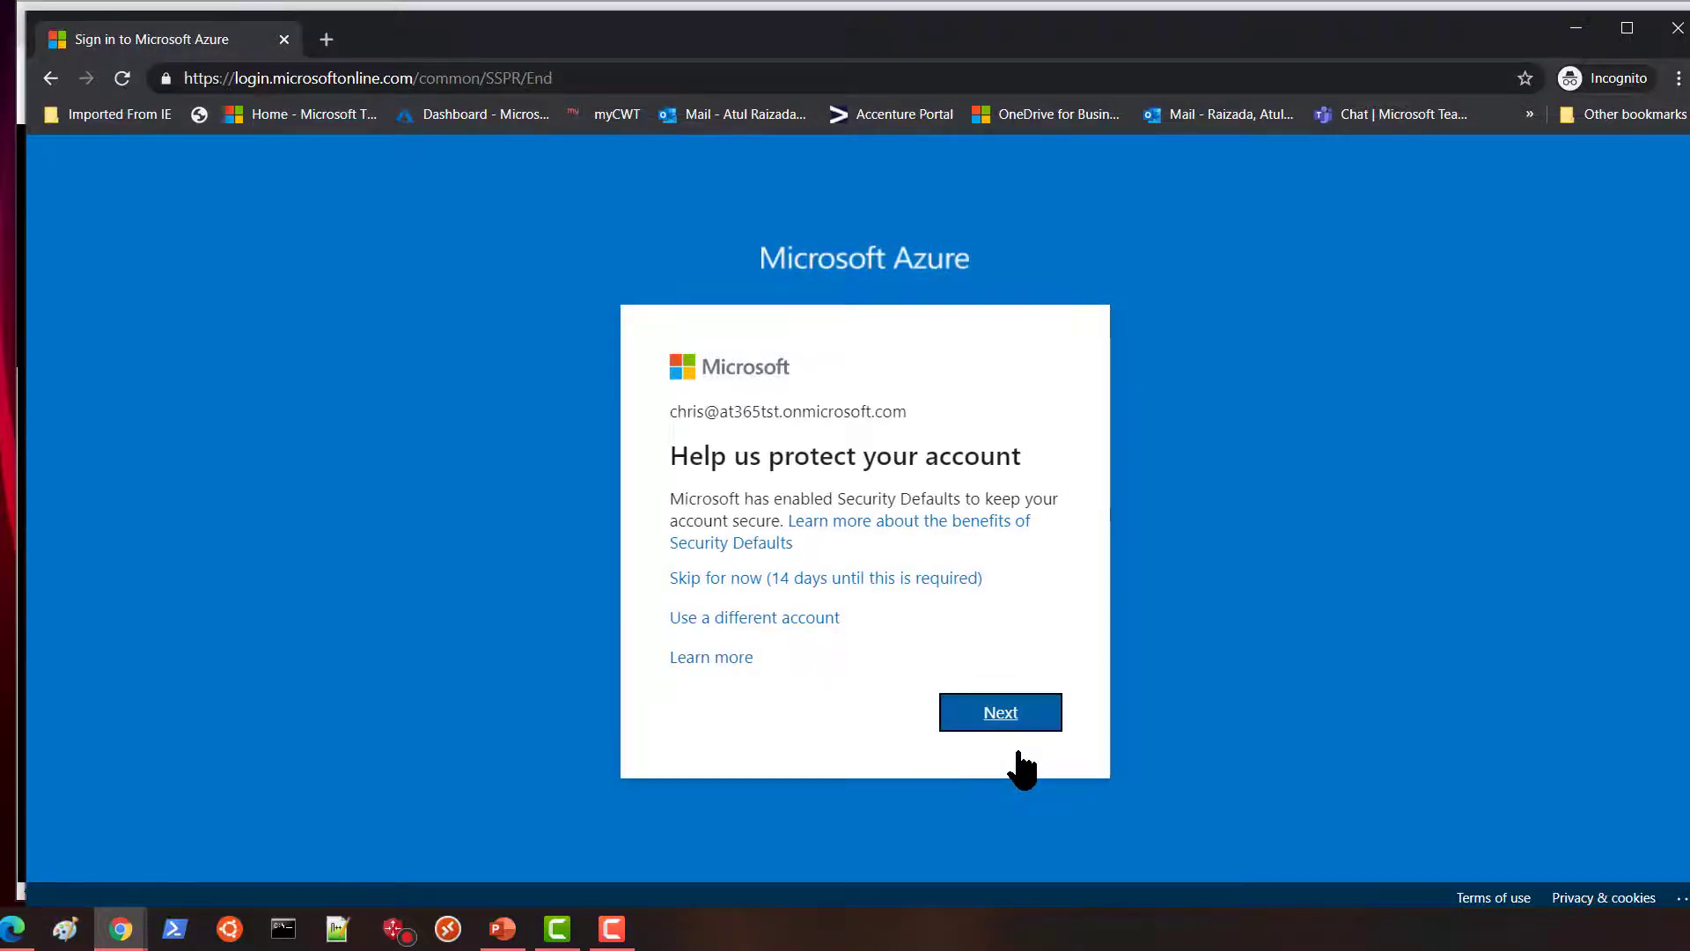
Skip the security setup, decline staying signed in, and dismiss the welcome tour.
{"action": "left_click", "coordinate": [776, 579]}
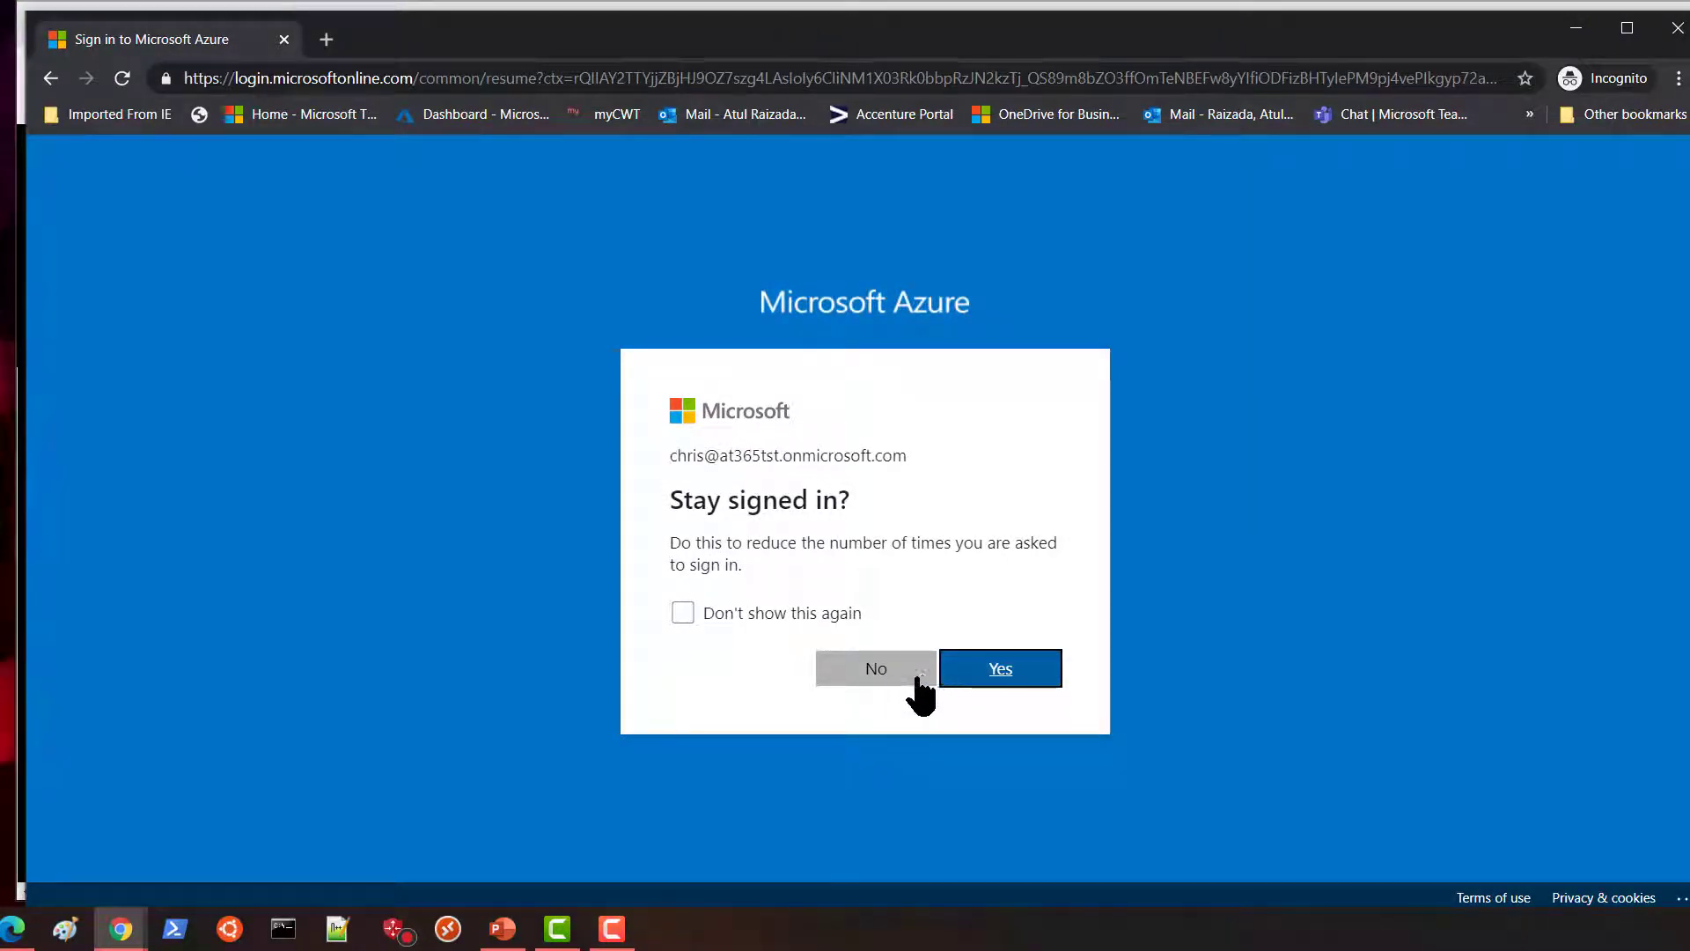
{"action": "left_click", "coordinate": [893, 673]}
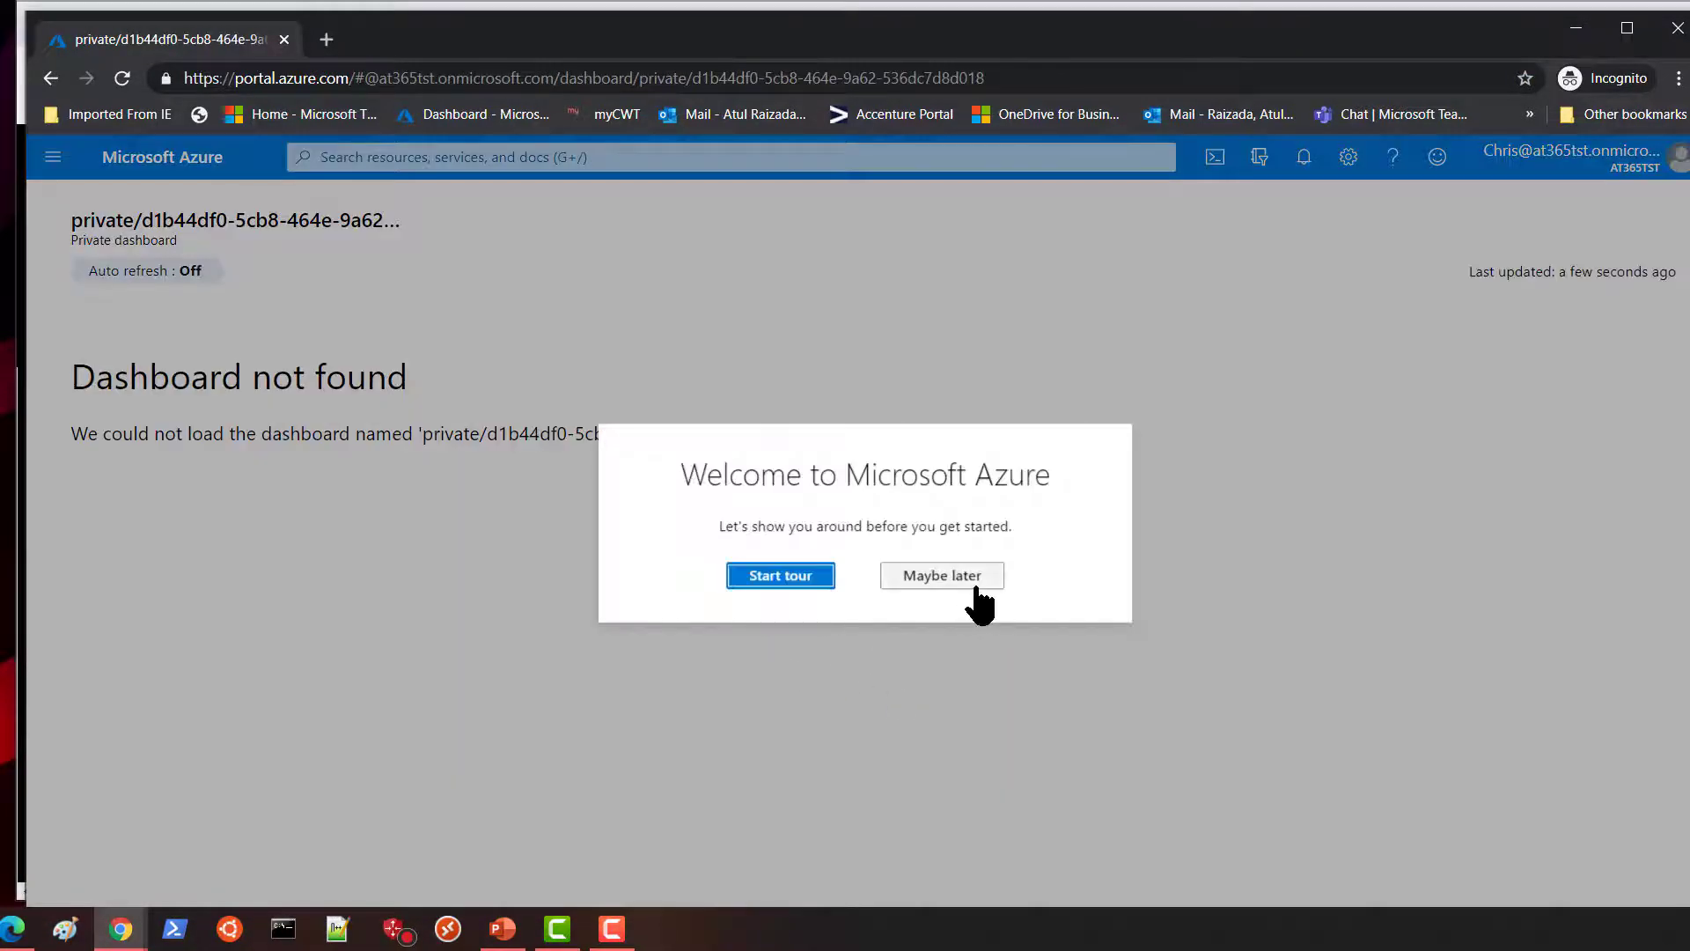
{"action": "left_click", "coordinate": [968, 579]}
Open the directory's Users list, discard a new user form, and go to Resource groups.
{"action": "left_click", "coordinate": [51, 159]}
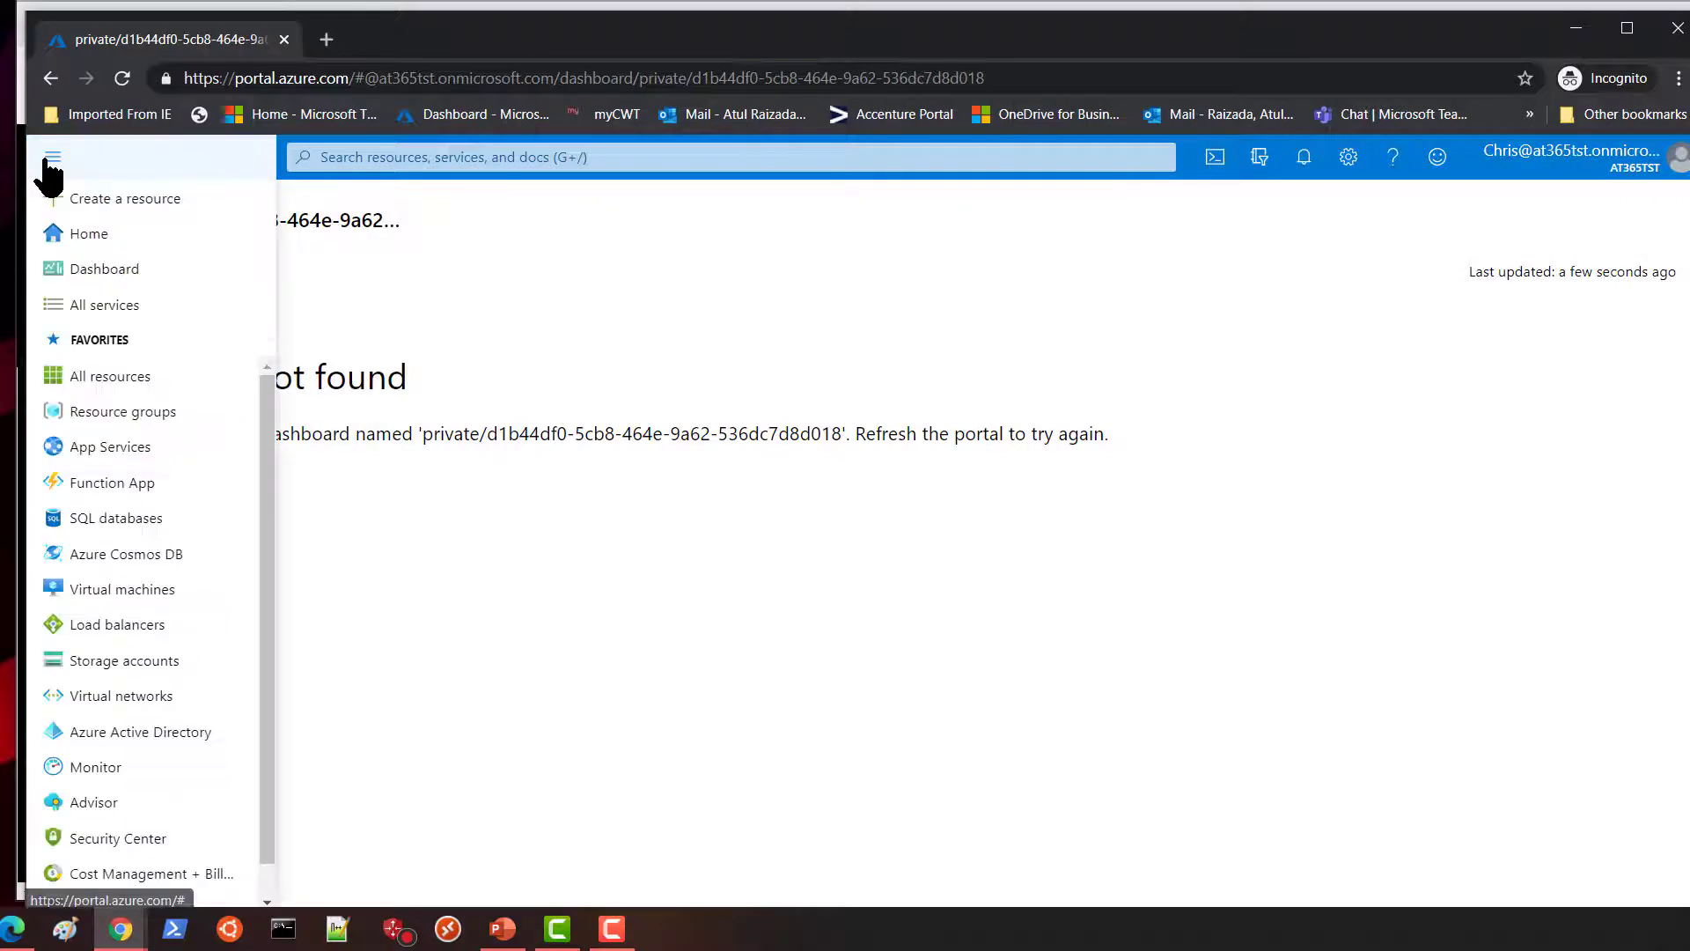
{"action": "left_click", "coordinate": [119, 731]}
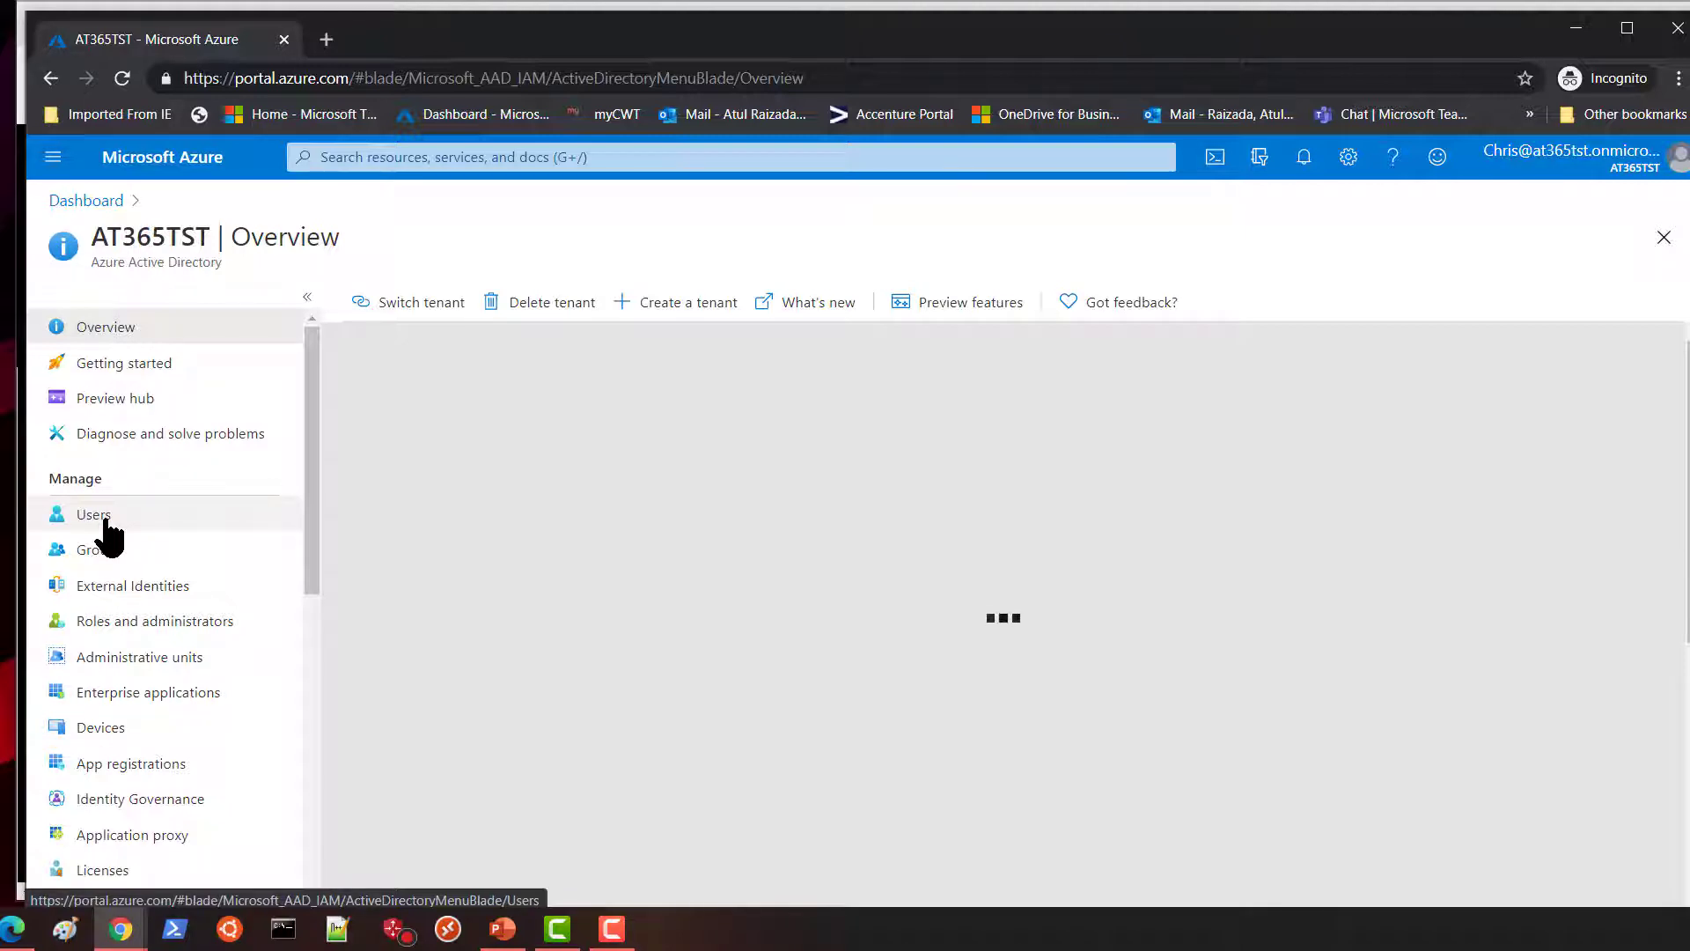
{"action": "left_click", "coordinate": [107, 522]}
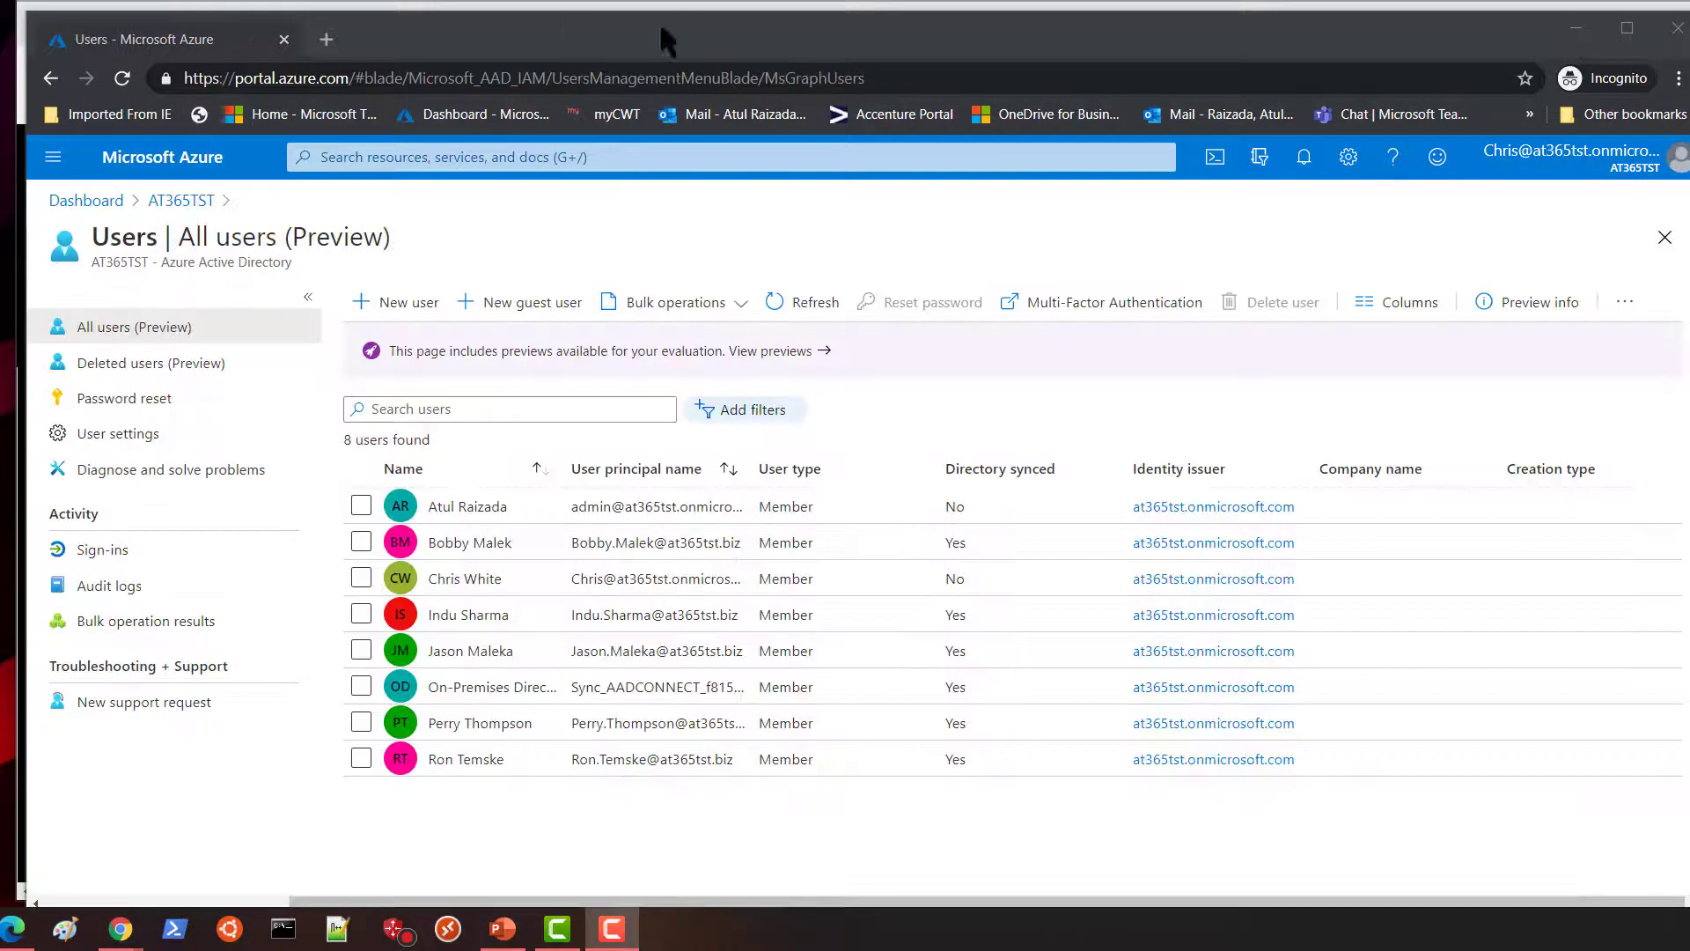
{"action": "left_click", "coordinate": [414, 302]}
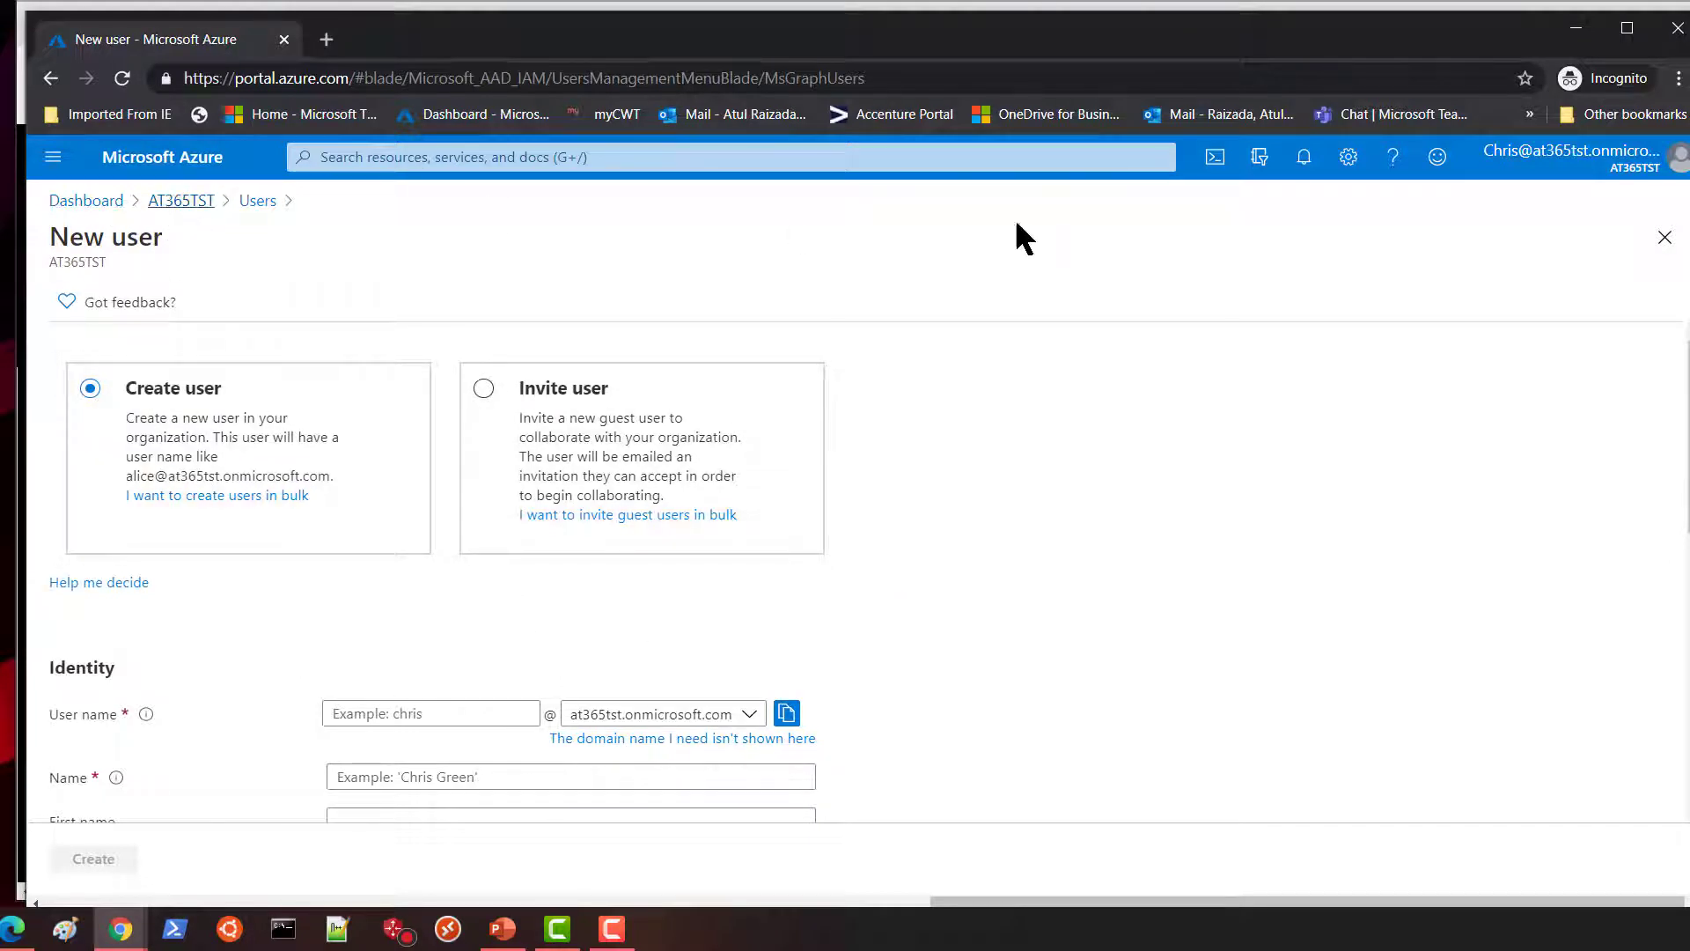
{"action": "left_click", "coordinate": [1666, 234]}
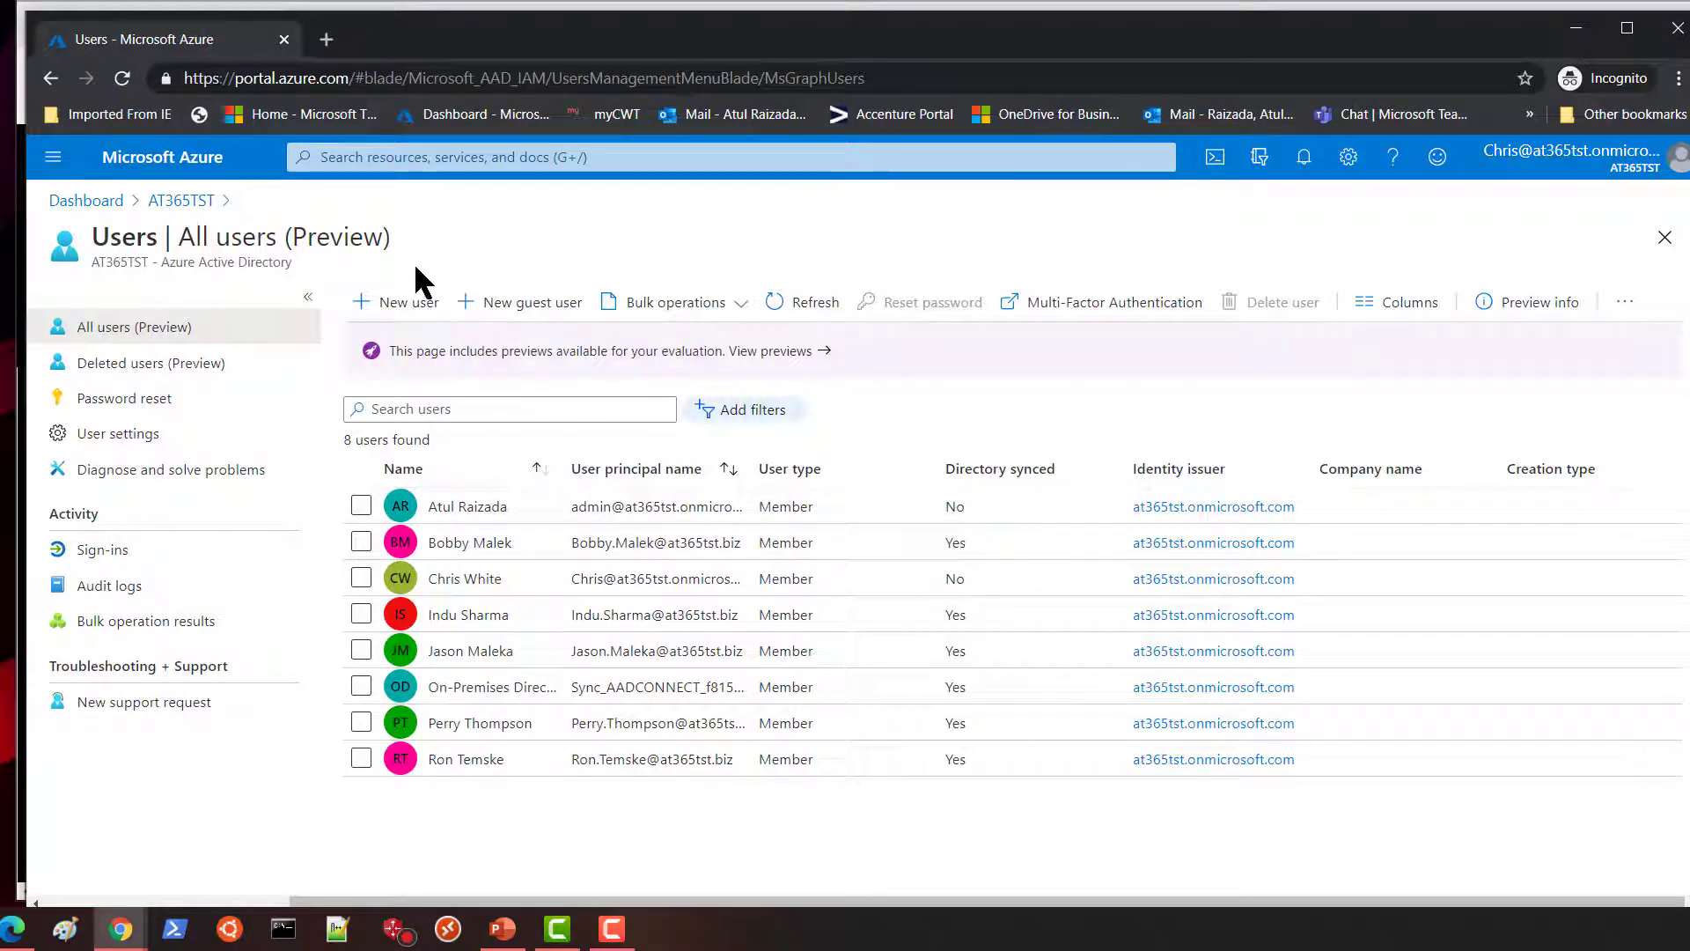
{"action": "left_click", "coordinate": [53, 158]}
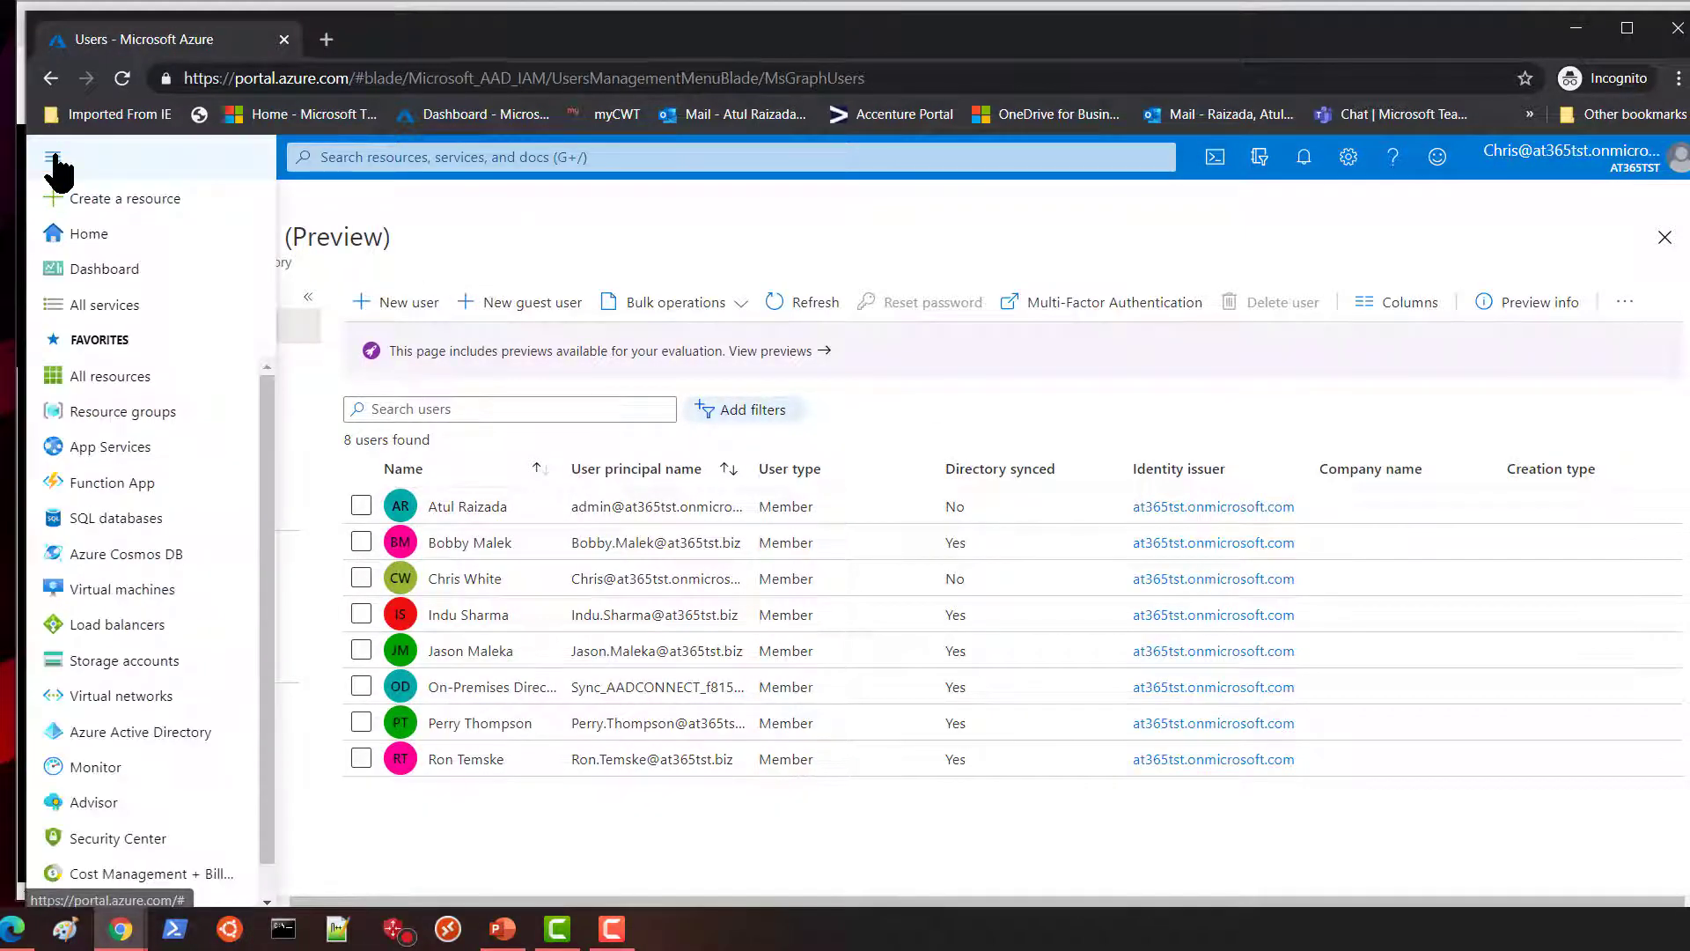
{"action": "left_click", "coordinate": [92, 414]}
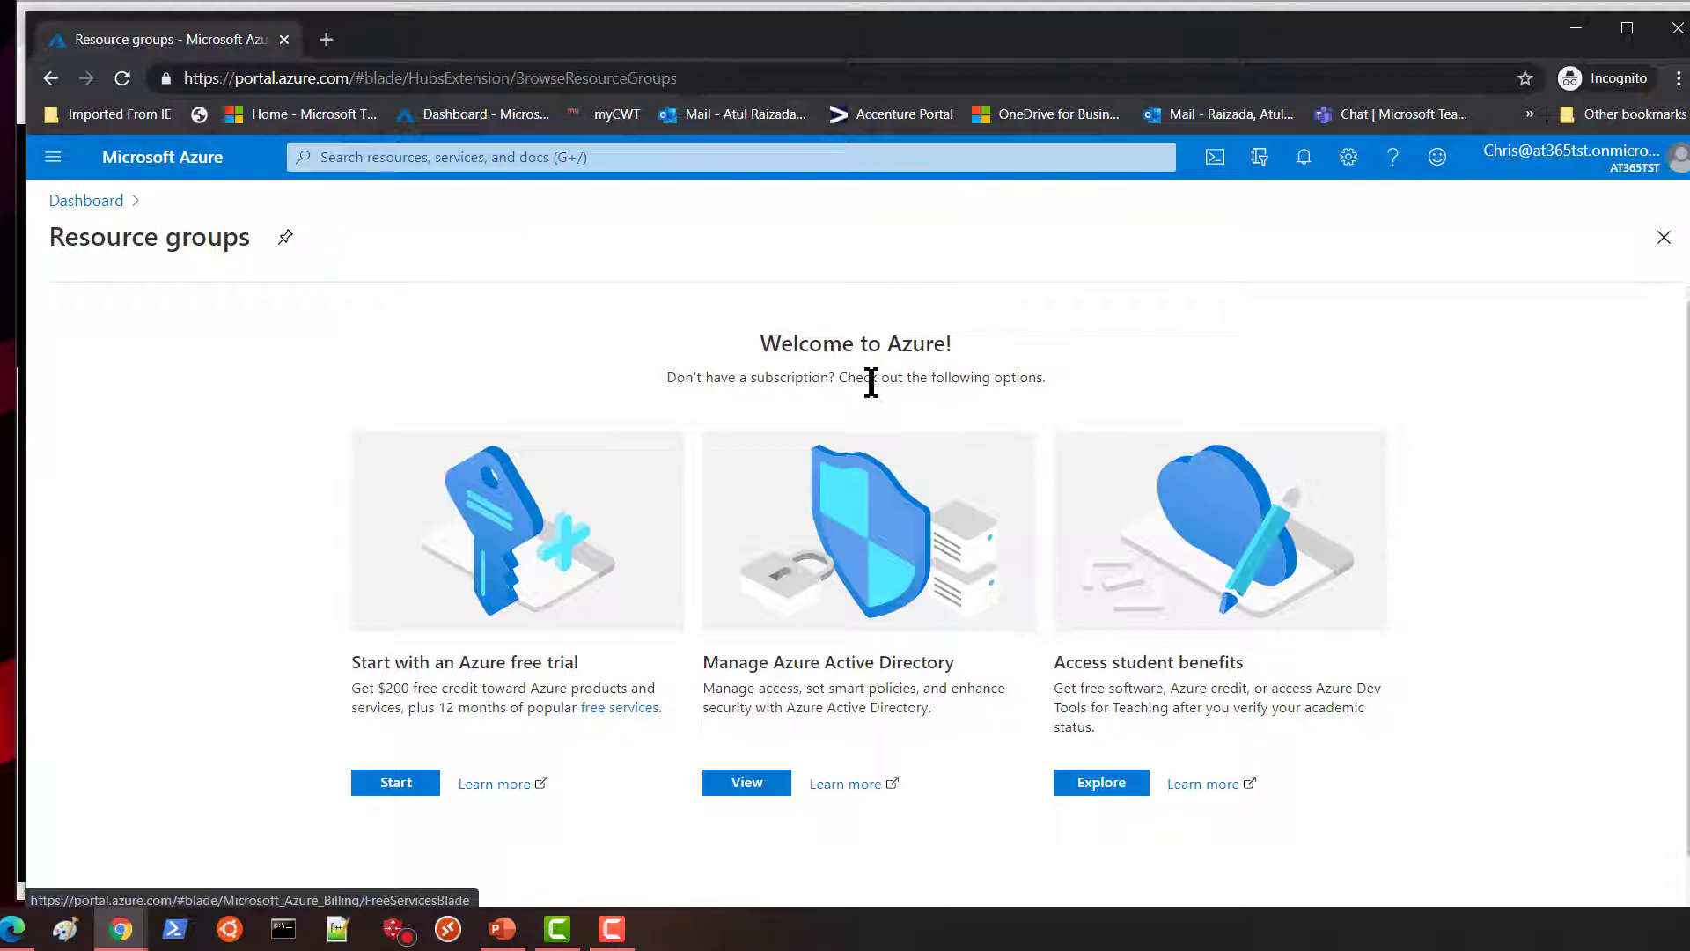
Highlight the 'Don't have a subscription?' welcome message on the Resource groups page.
{"action": "left_click_drag", "start_coordinate": [1077, 391], "coordinate": [640, 365]}
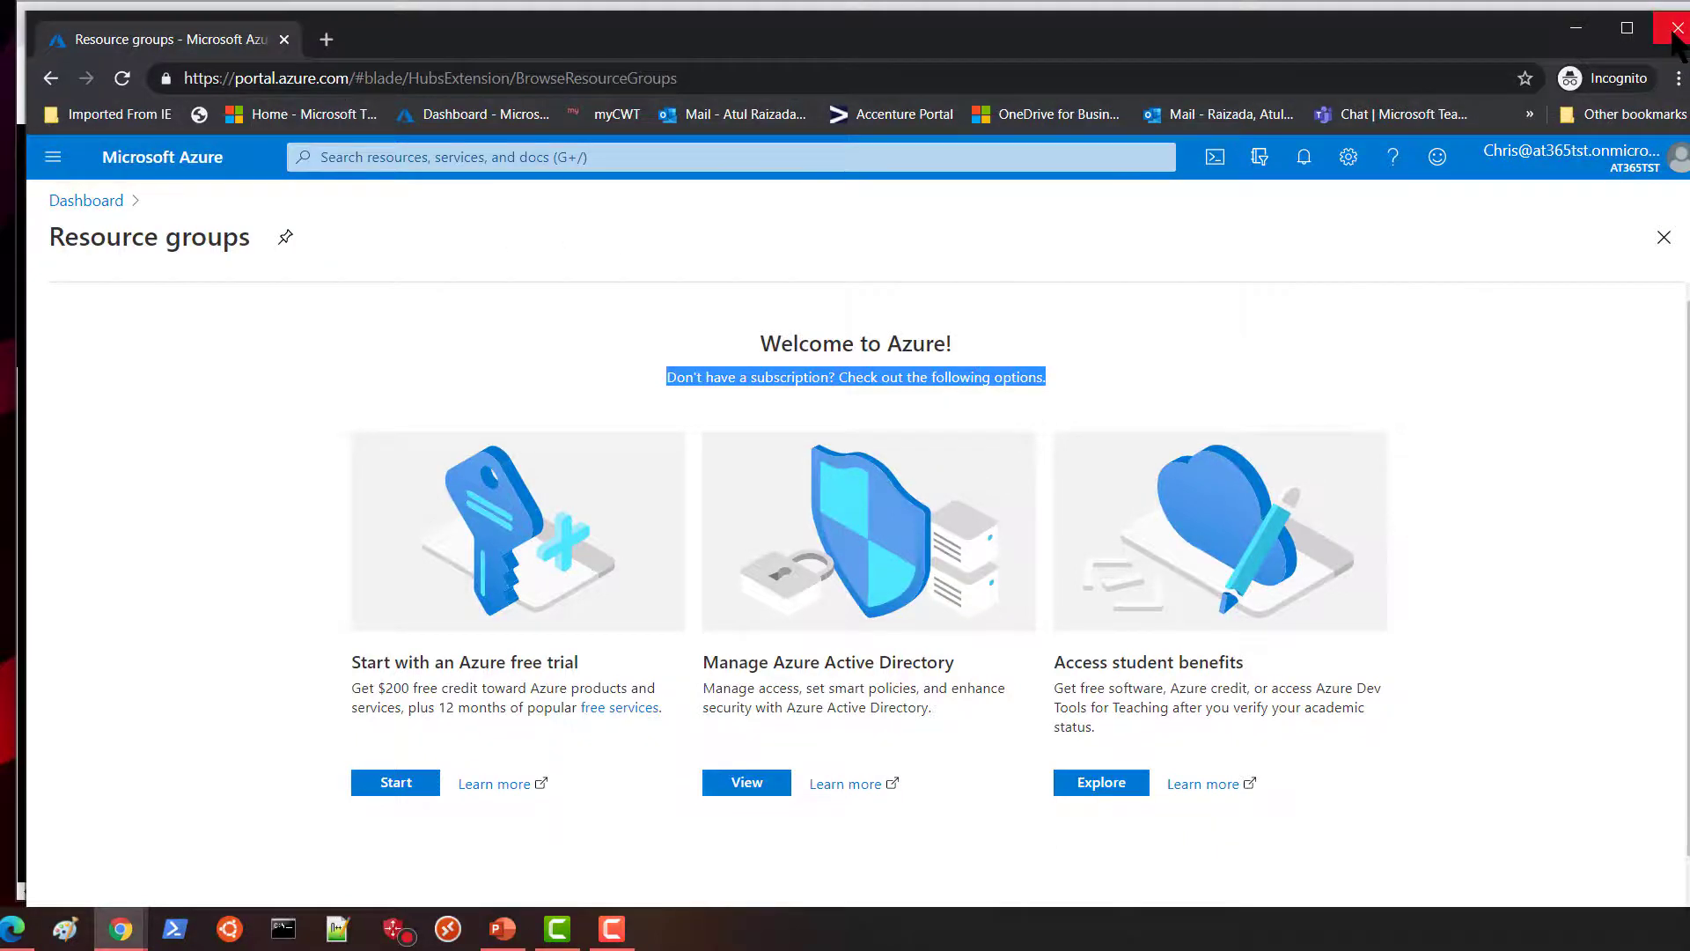
Close the incognito window and open Azure subscription 1 via a 'subs' search.
{"action": "left_click", "coordinate": [1677, 29]}
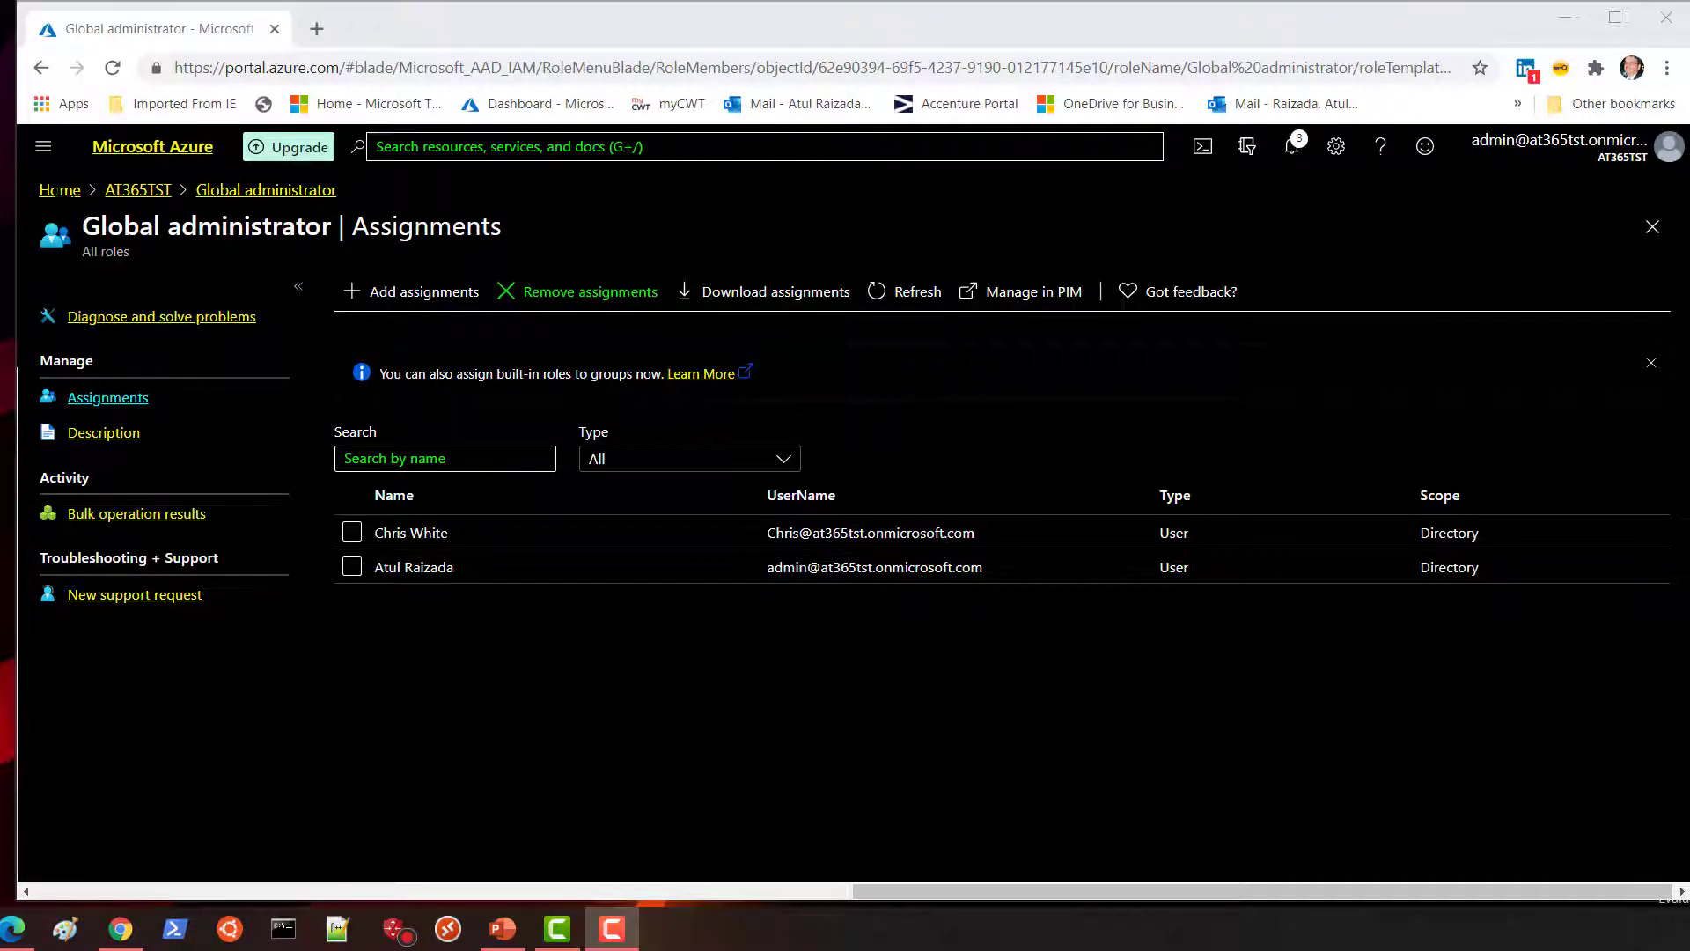
{"action": "left_click", "coordinate": [43, 150]}
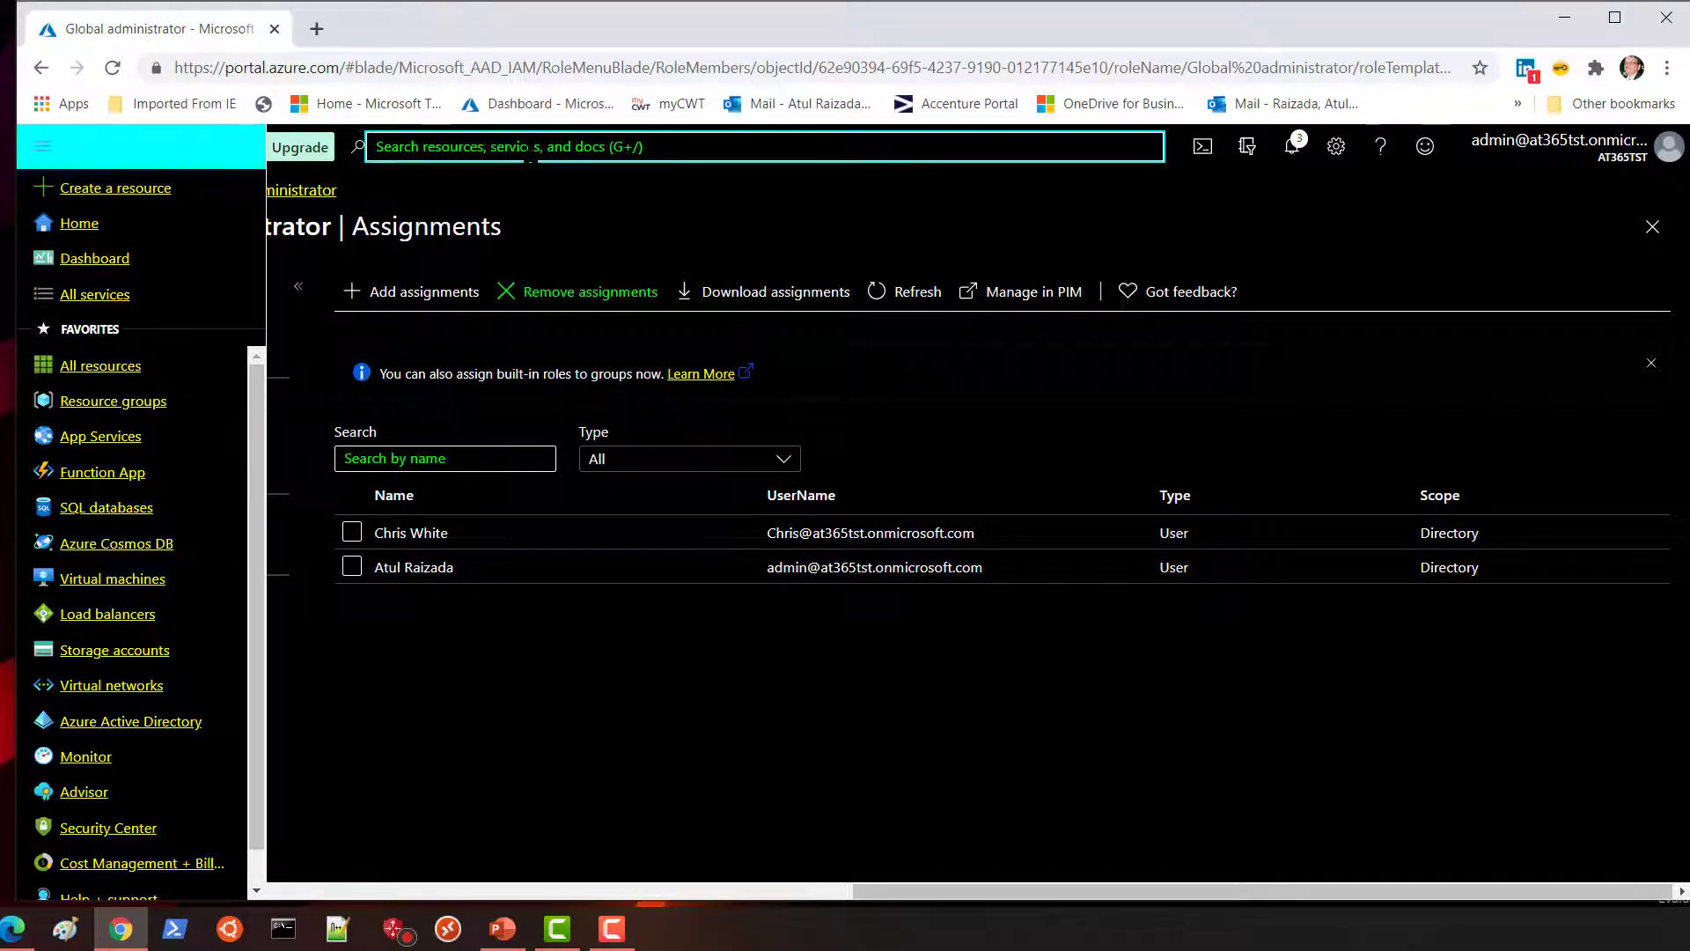
{"action": "left_click", "coordinate": [530, 146]}
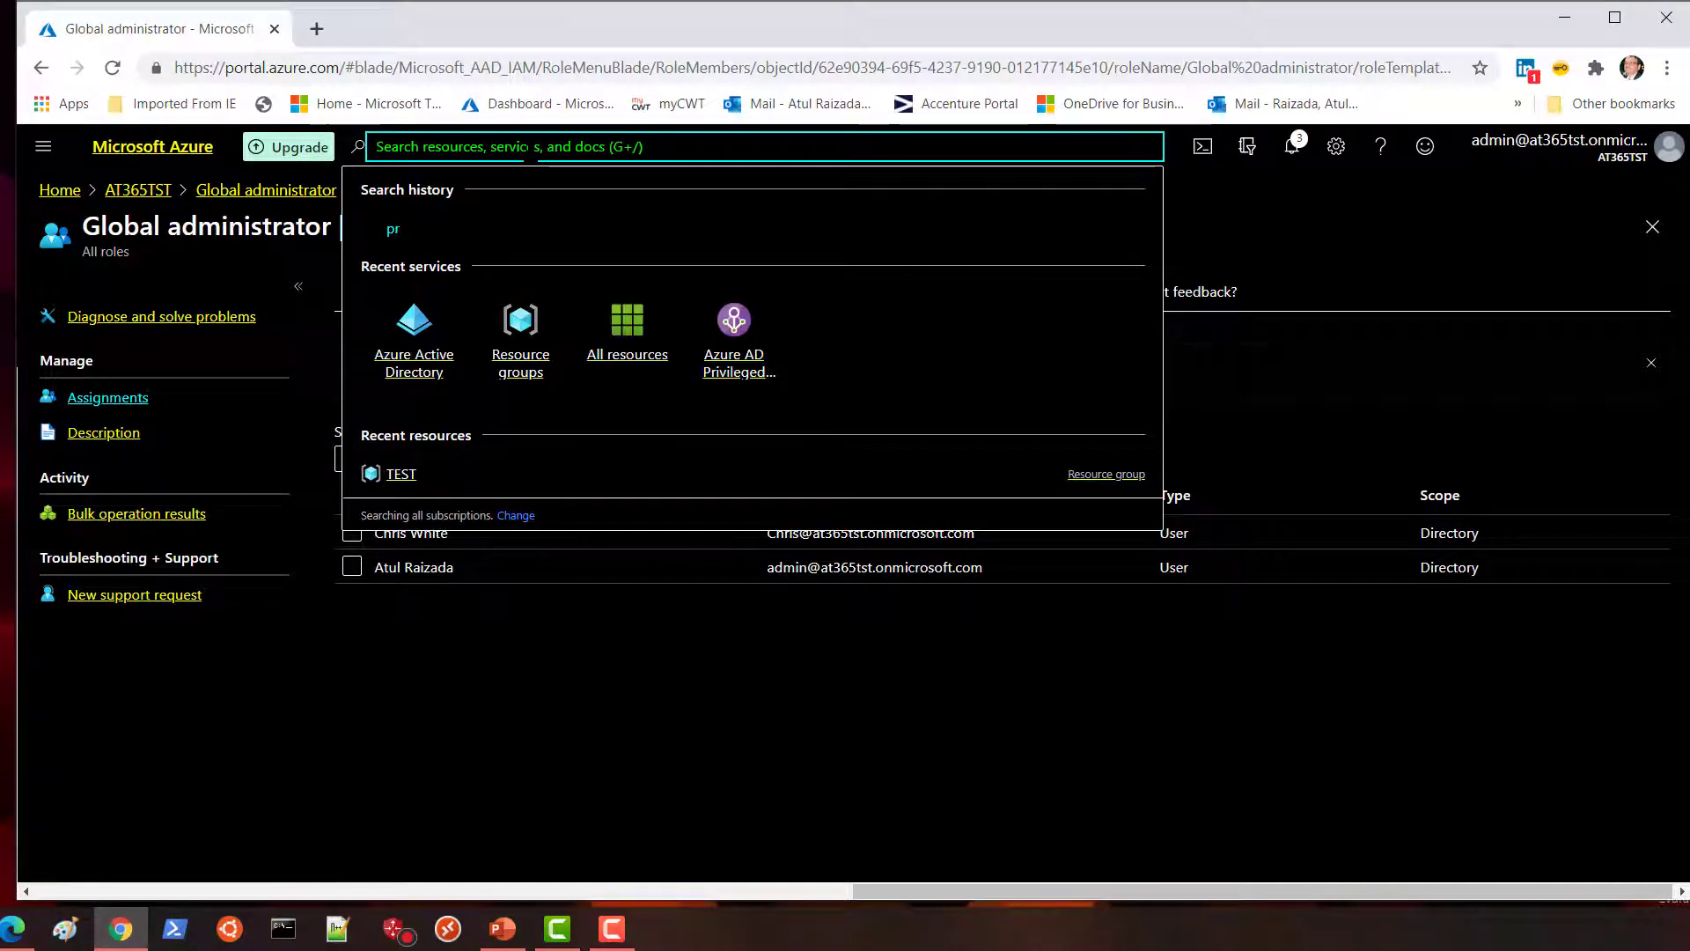
{"action": "type", "text": "subs"}
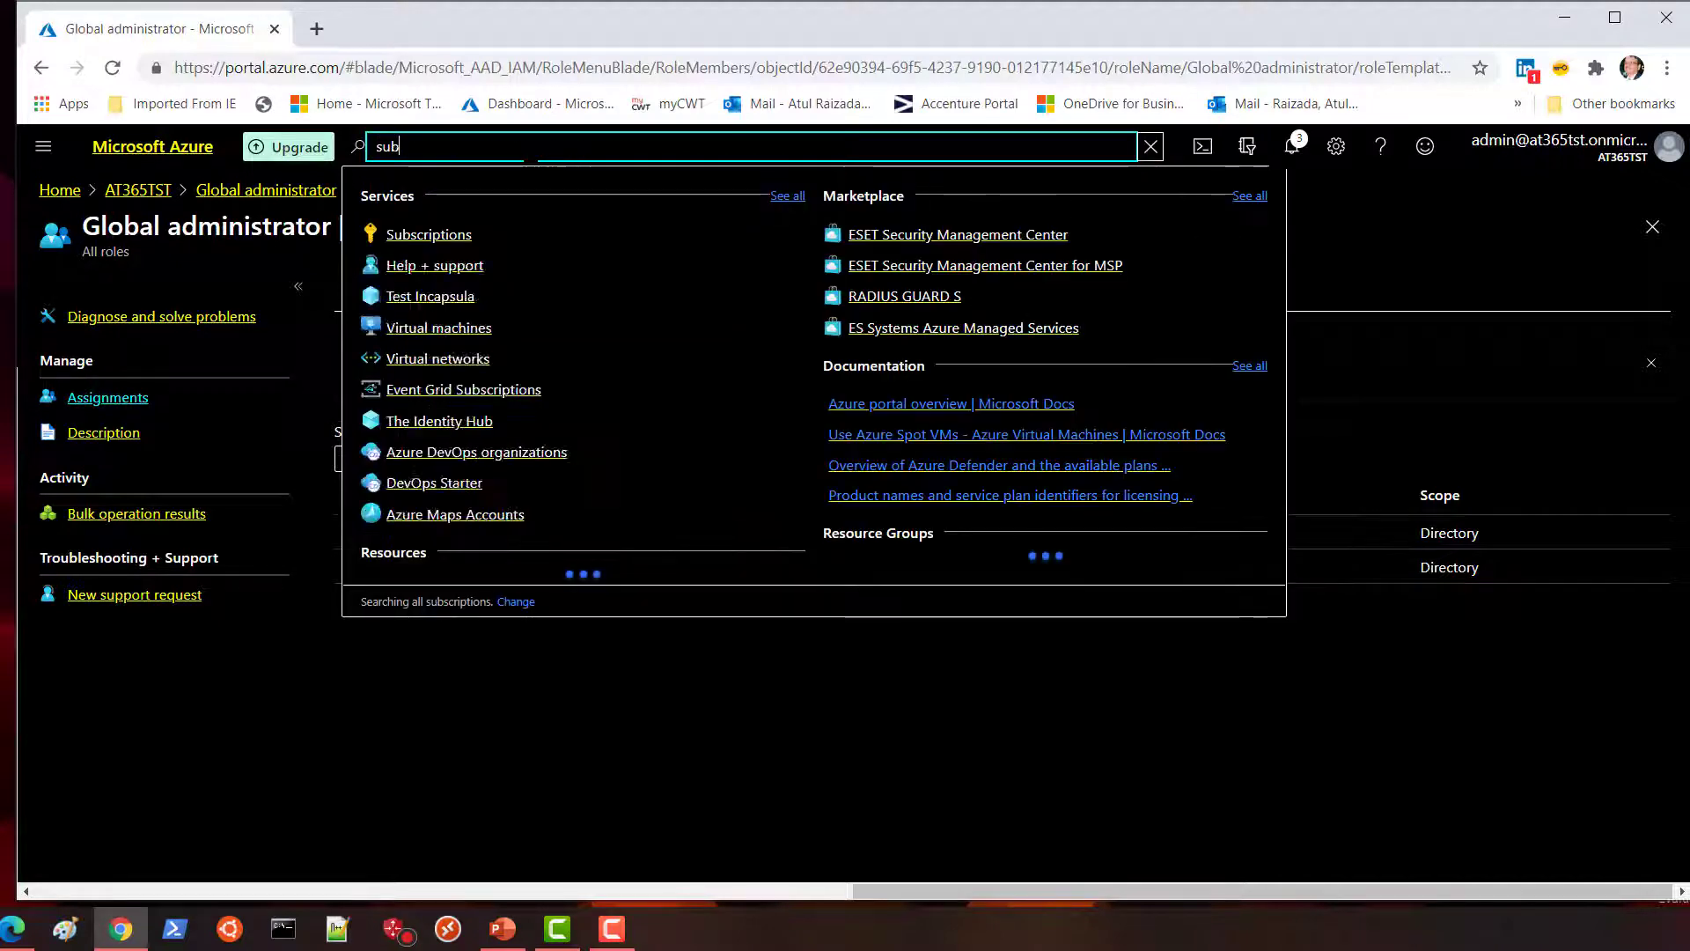
{"action": "left_click", "coordinate": [443, 242]}
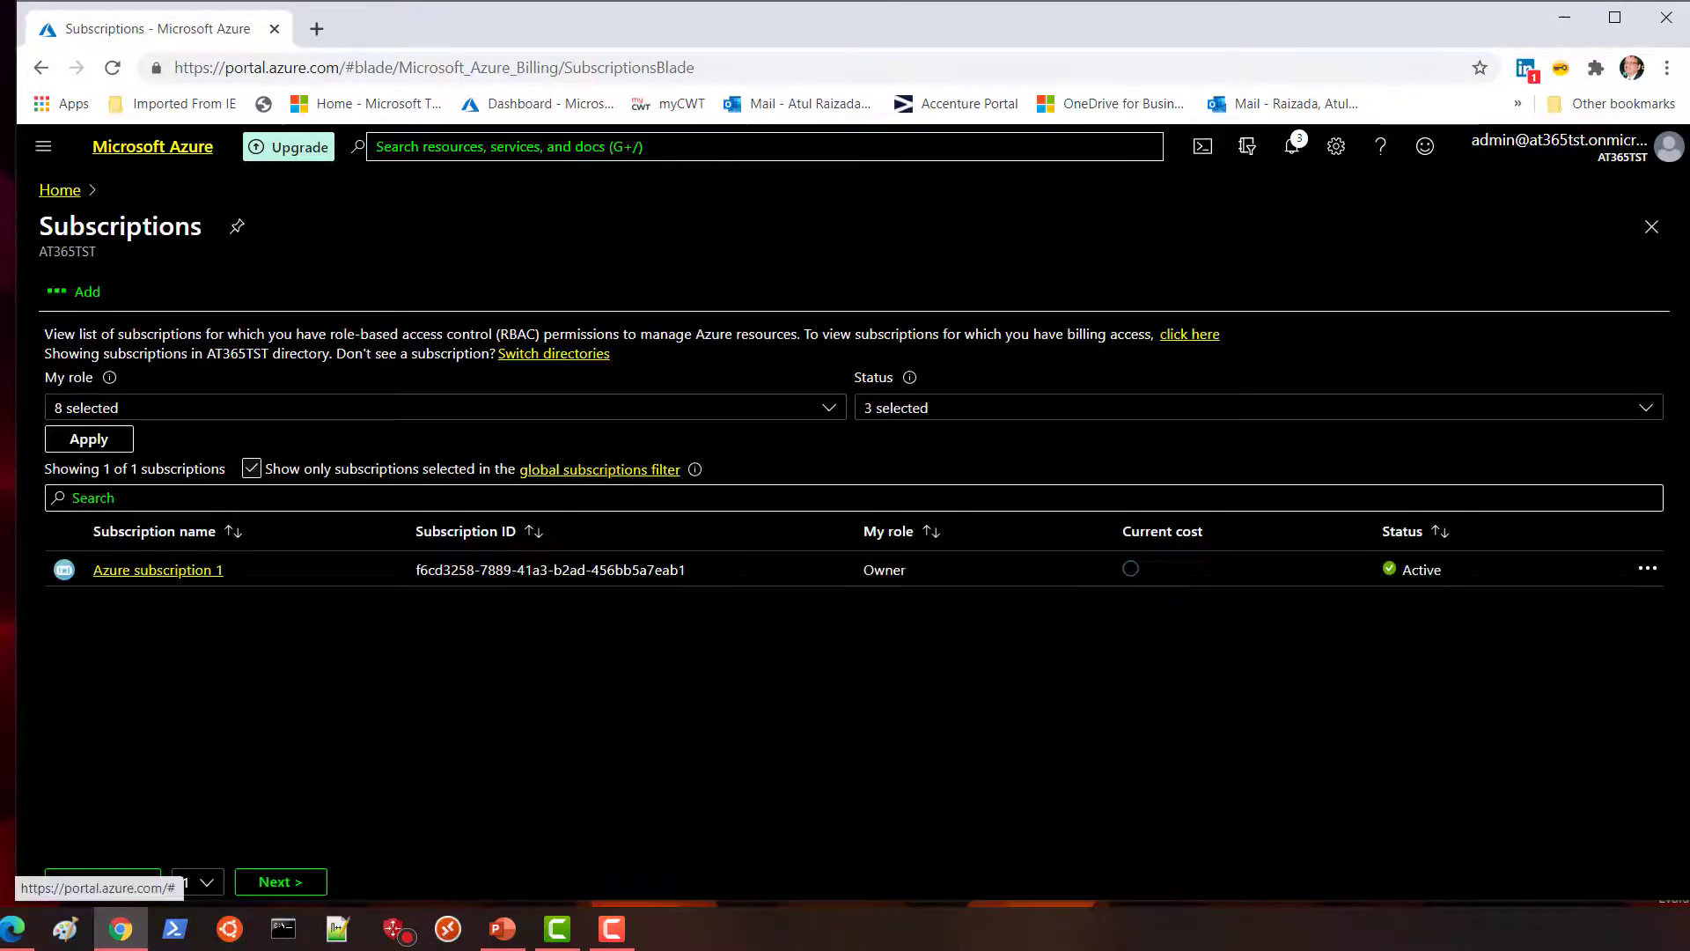
{"action": "left_click", "coordinate": [185, 570]}
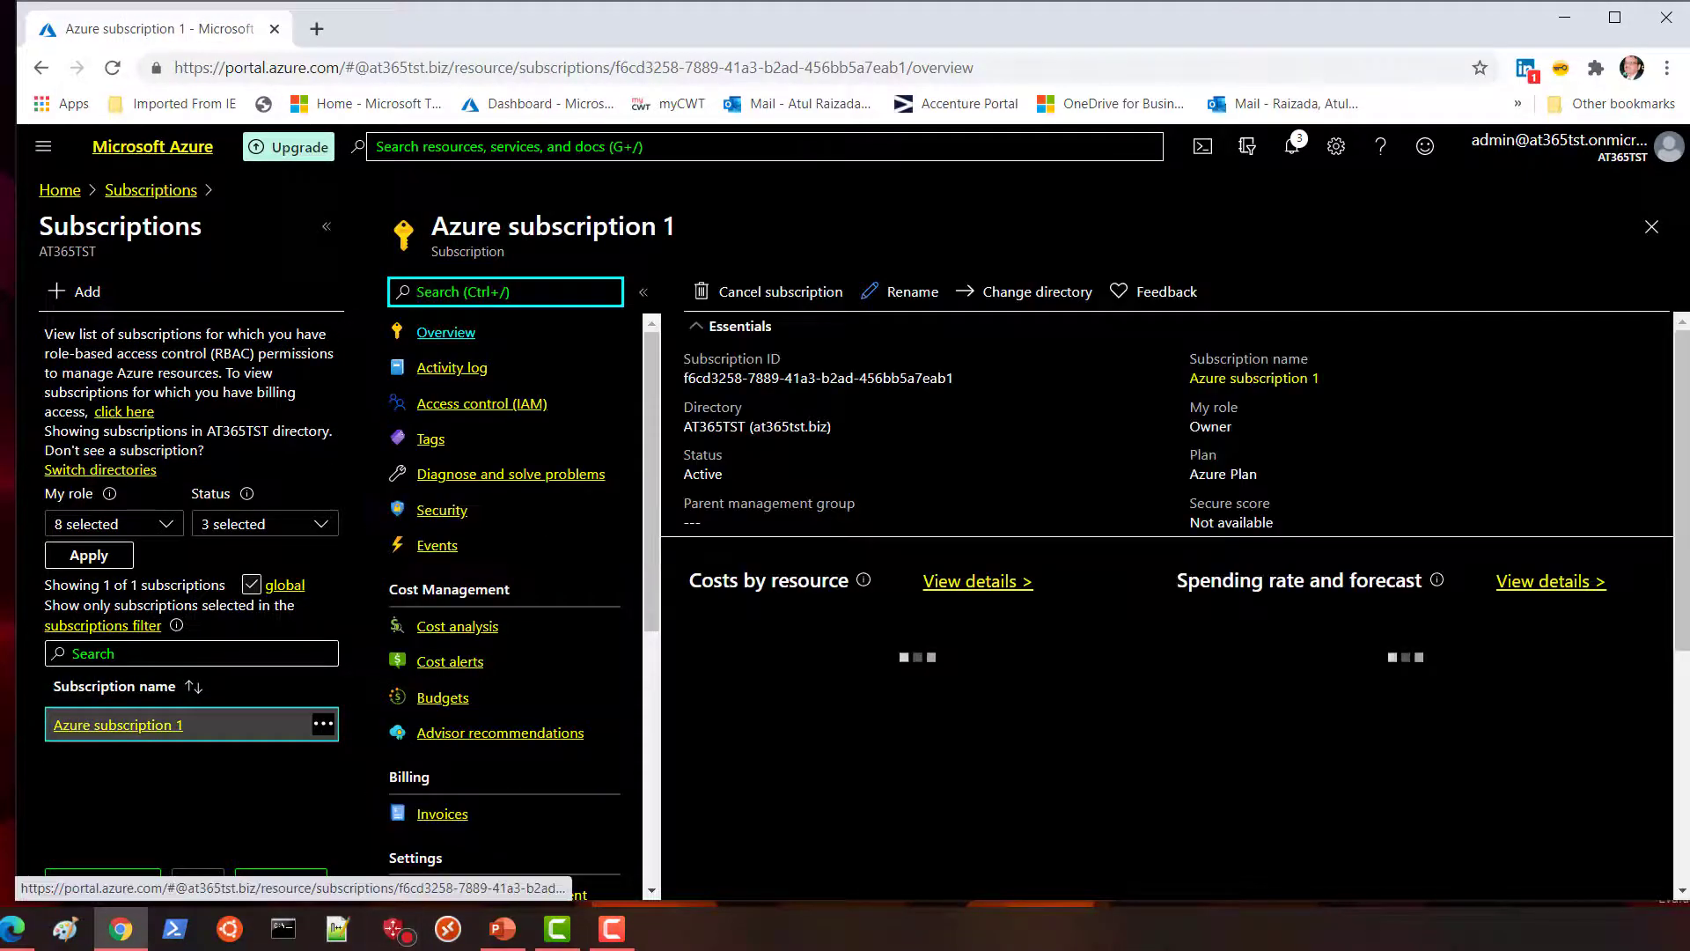
Assign the Contributor role on Azure subscription 1 to the selected directory user.
{"action": "left_click", "coordinate": [524, 407]}
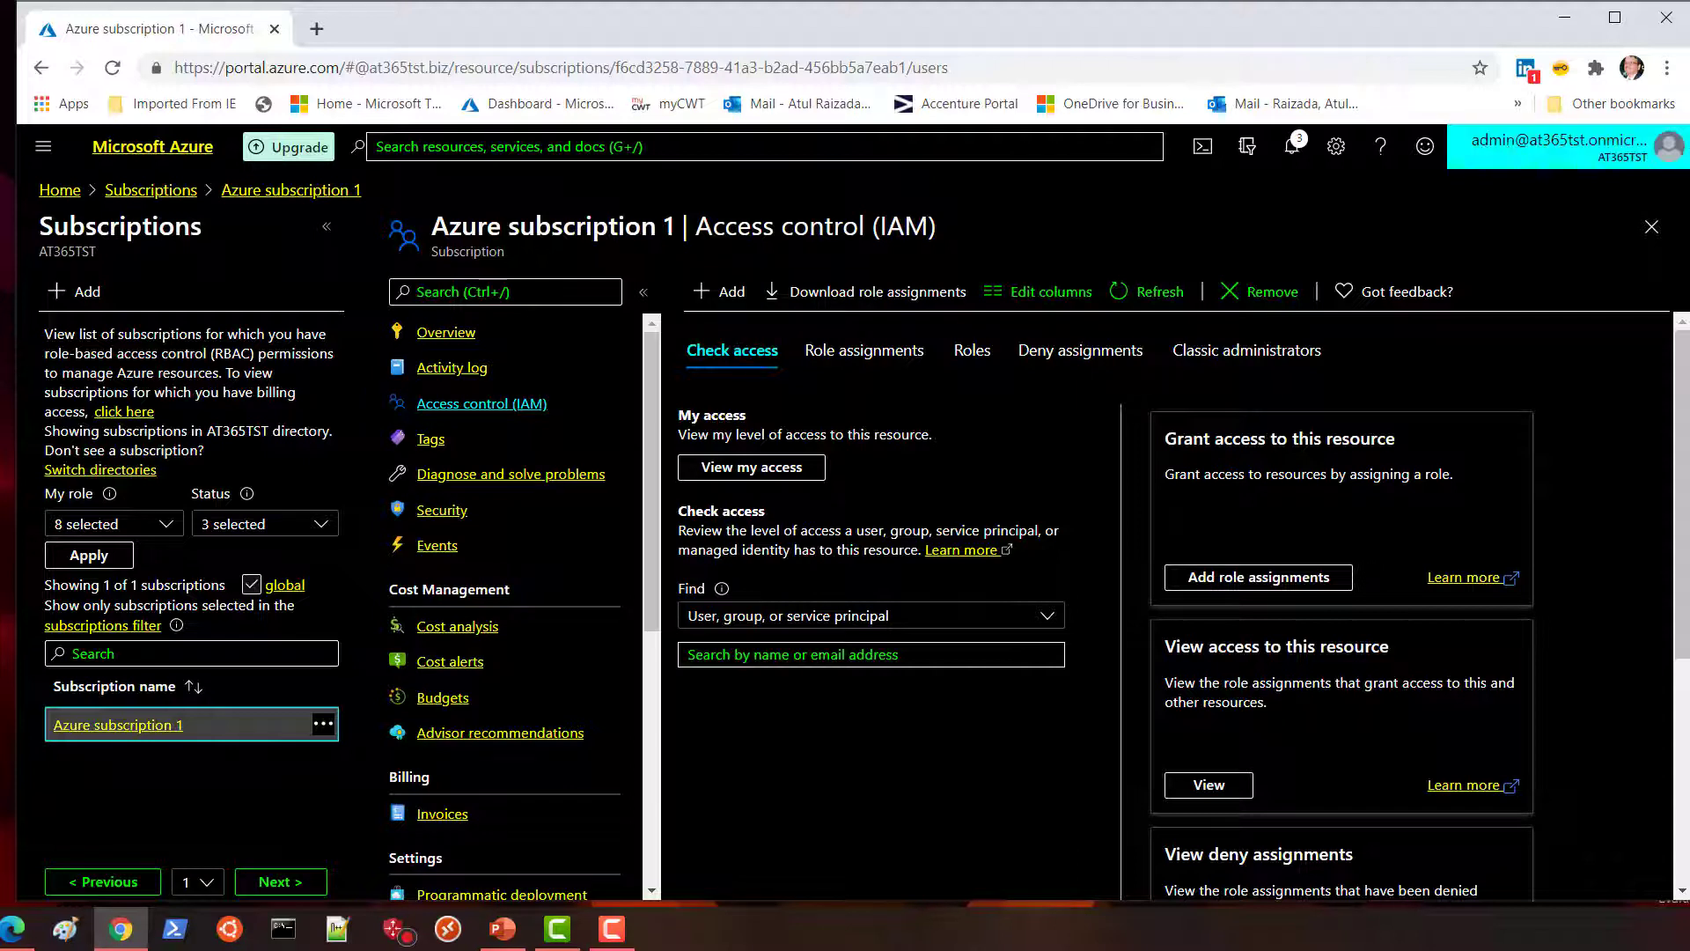
{"action": "left_click", "coordinate": [716, 298]}
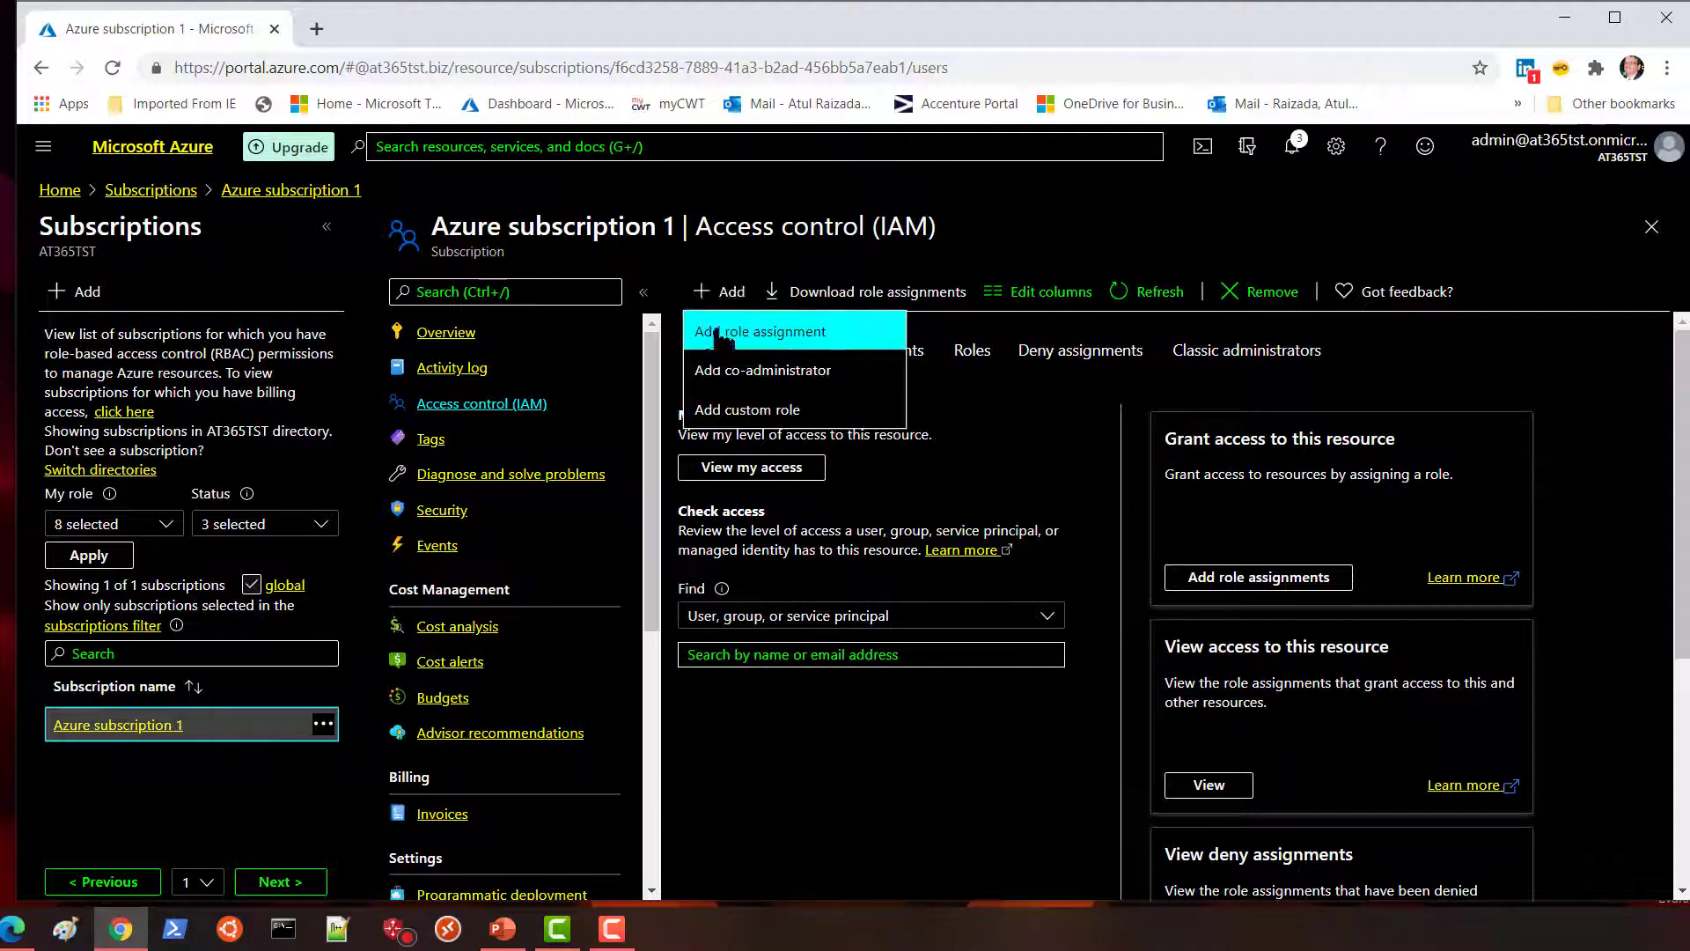
{"action": "left_click", "coordinate": [717, 333]}
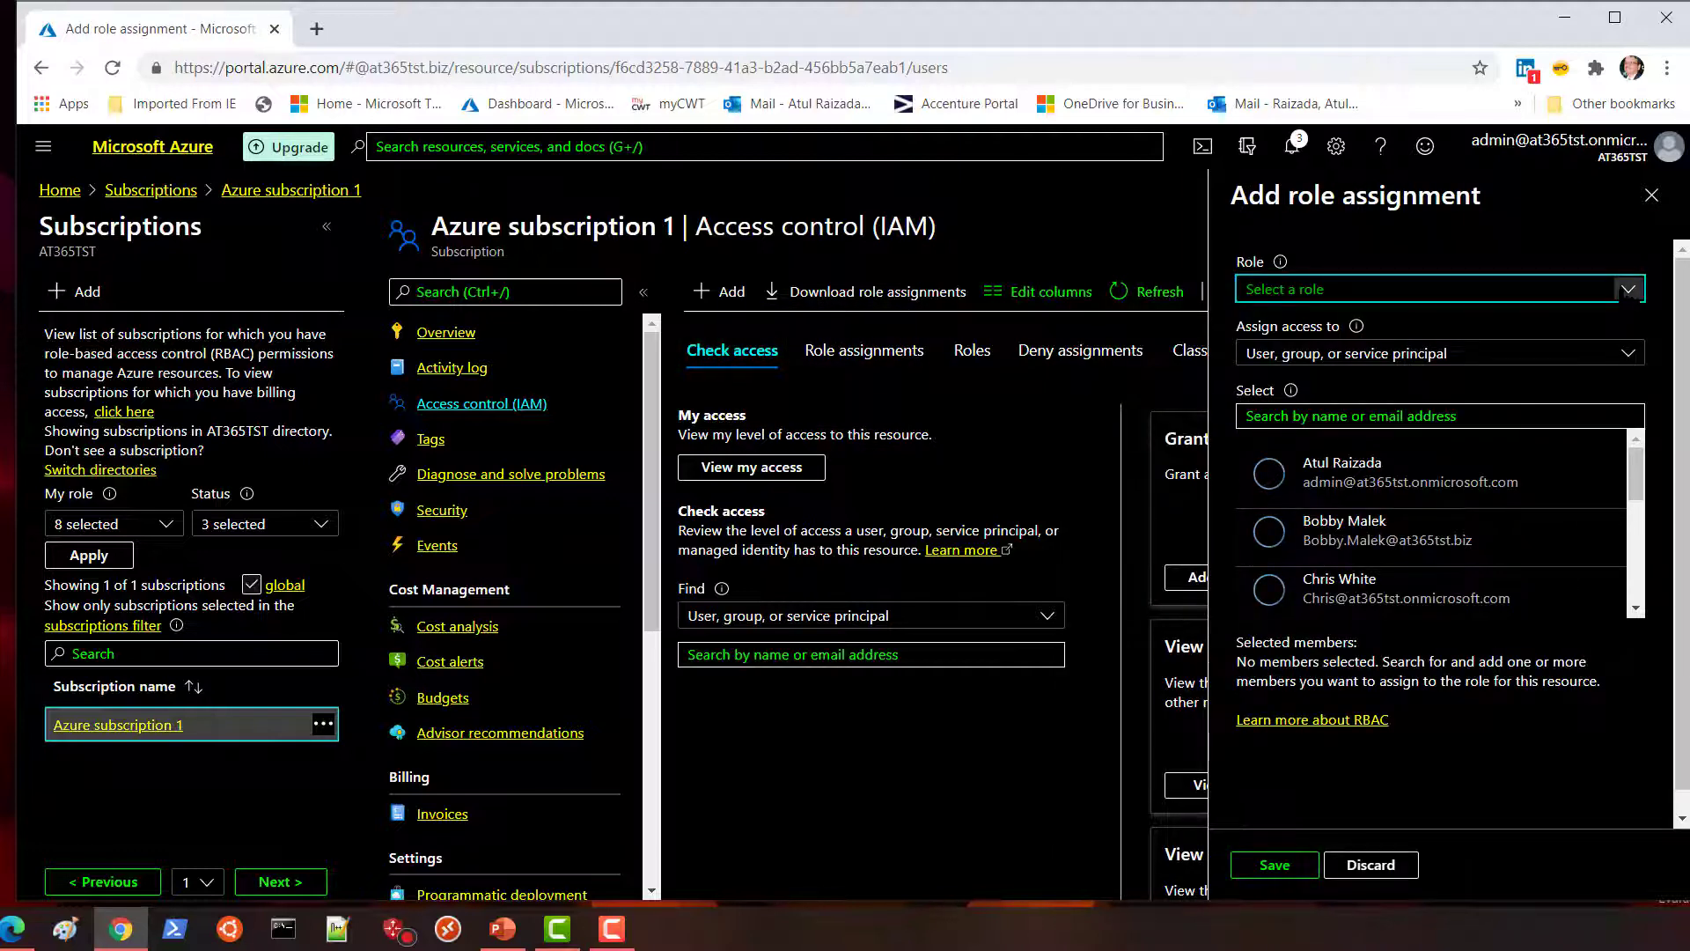
{"action": "left_click", "coordinate": [1628, 291]}
{"action": "left_click", "coordinate": [1285, 394]}
{"action": "left_click", "coordinate": [1267, 418]}
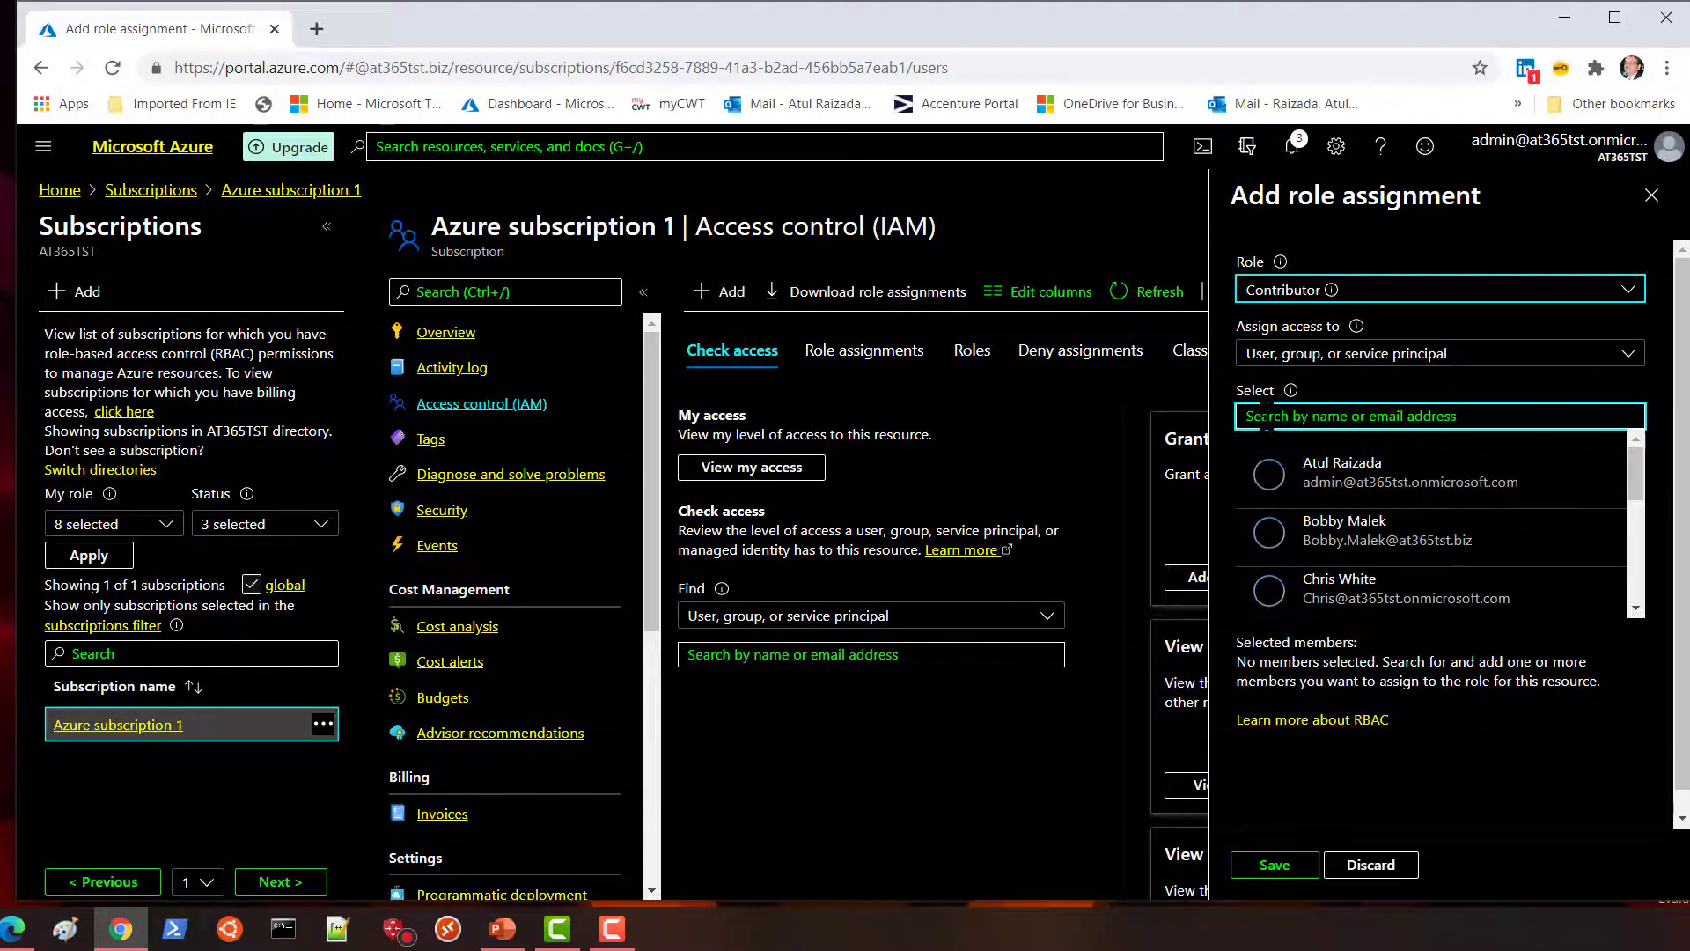
{"action": "left_click", "coordinate": [1320, 606]}
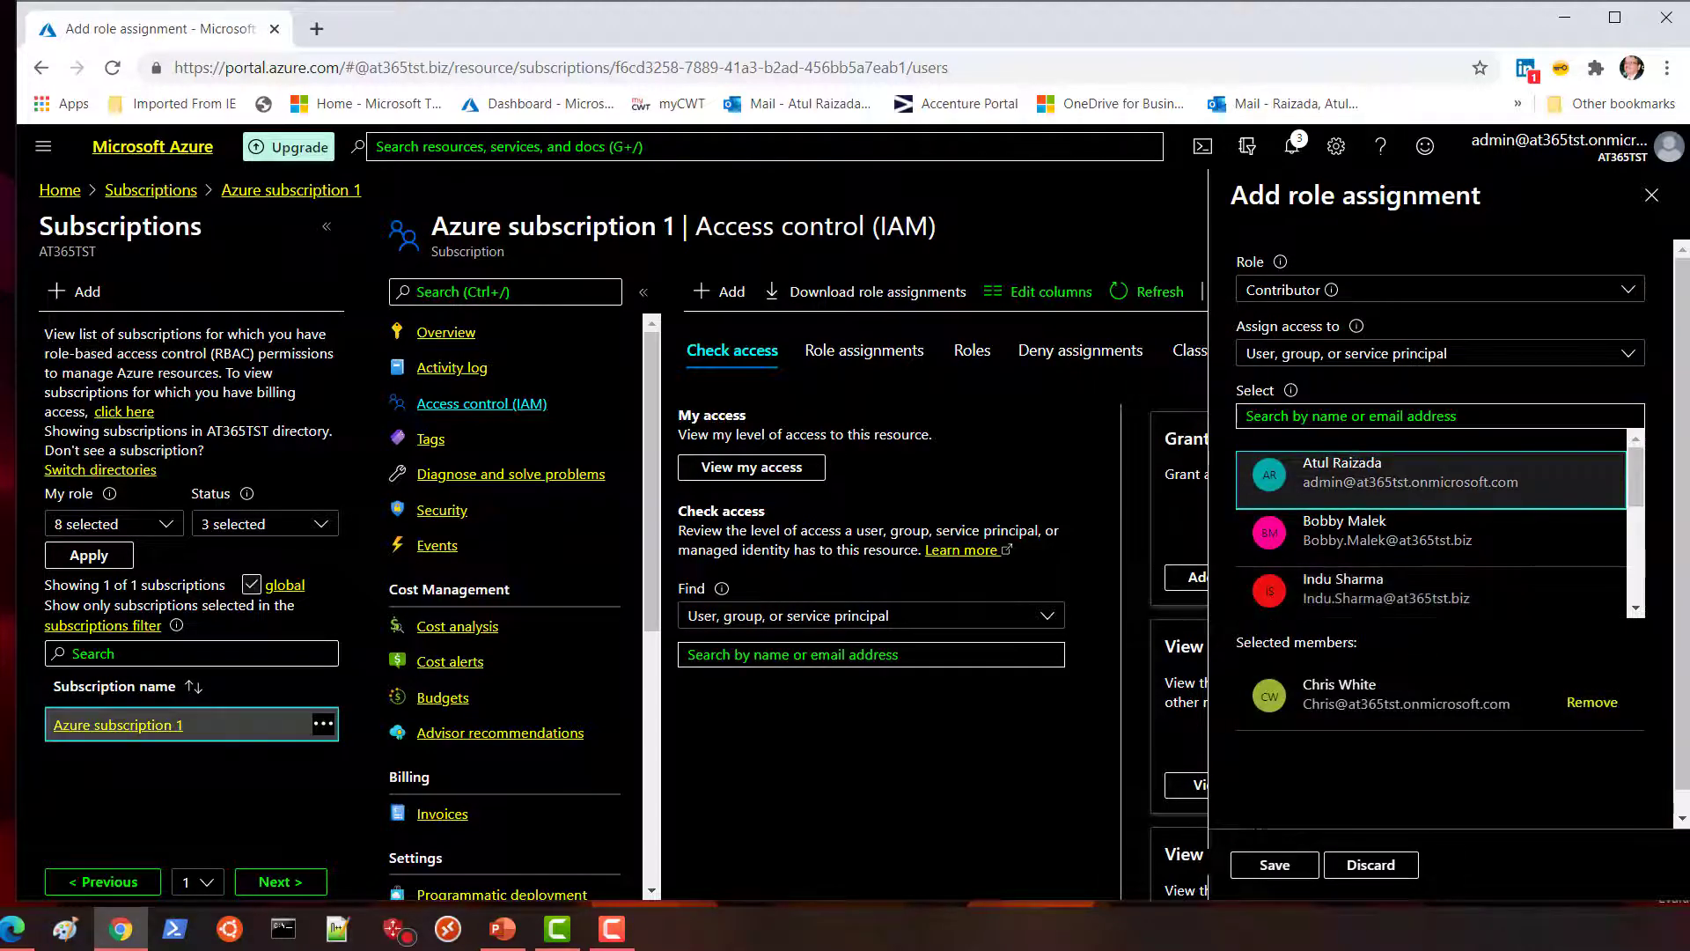
{"action": "left_click", "coordinate": [1251, 873]}
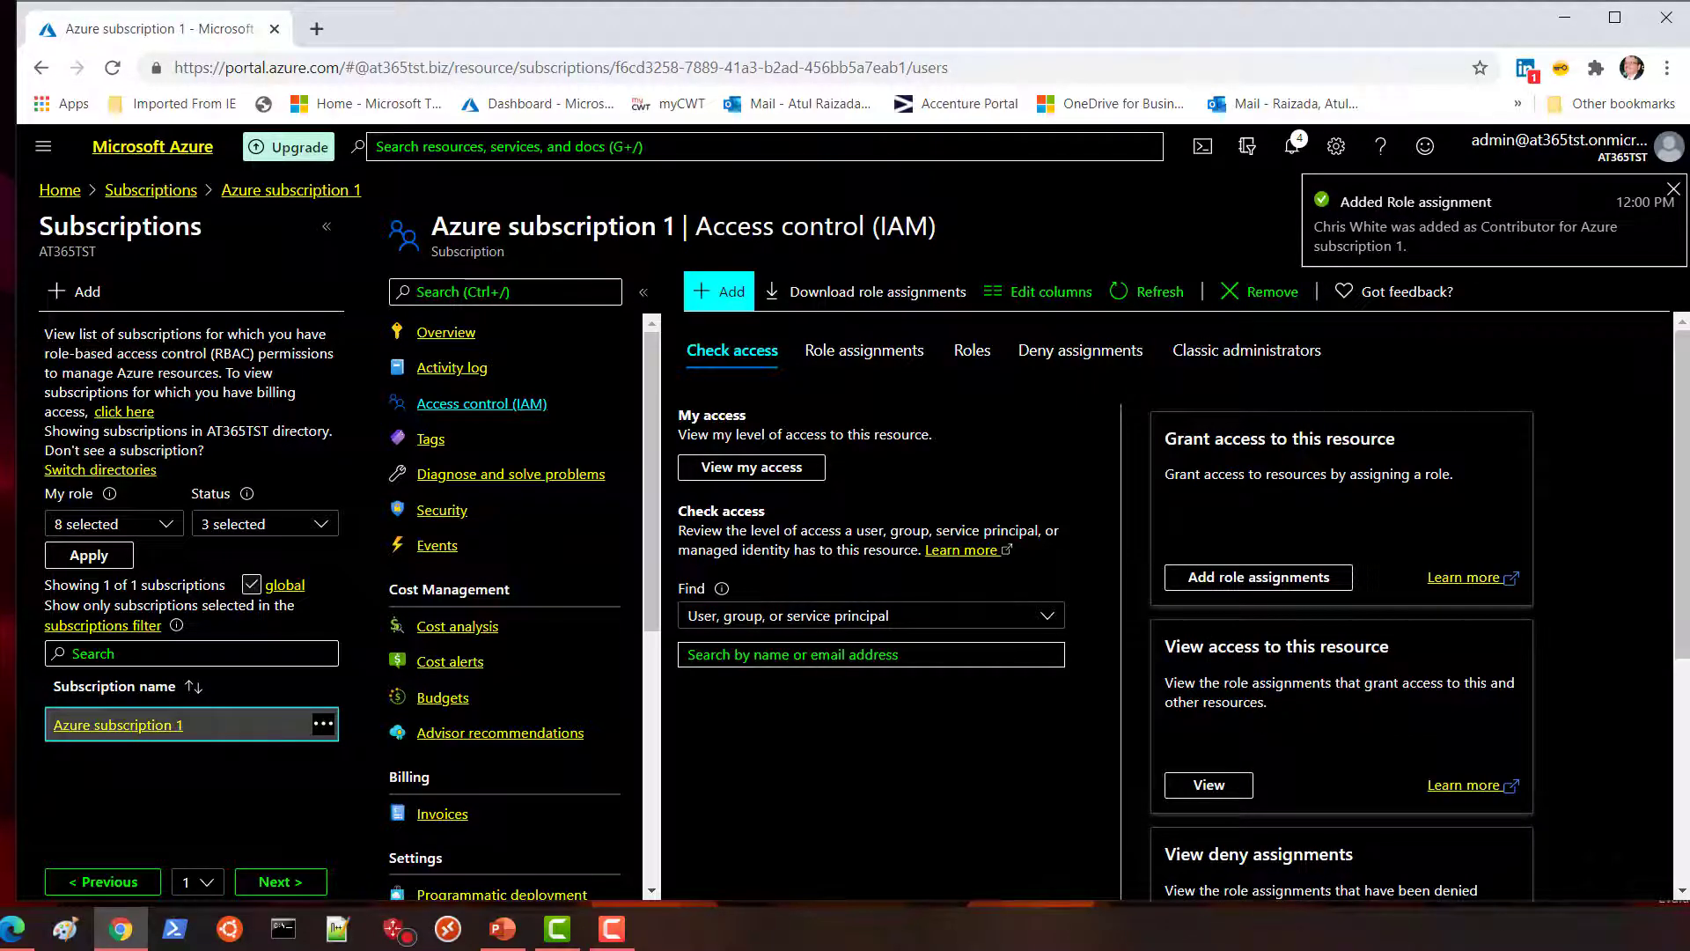
Check the subscription lists one Contributor and one Owner, then open a new incognito window.
{"action": "left_click", "coordinate": [1209, 784]}
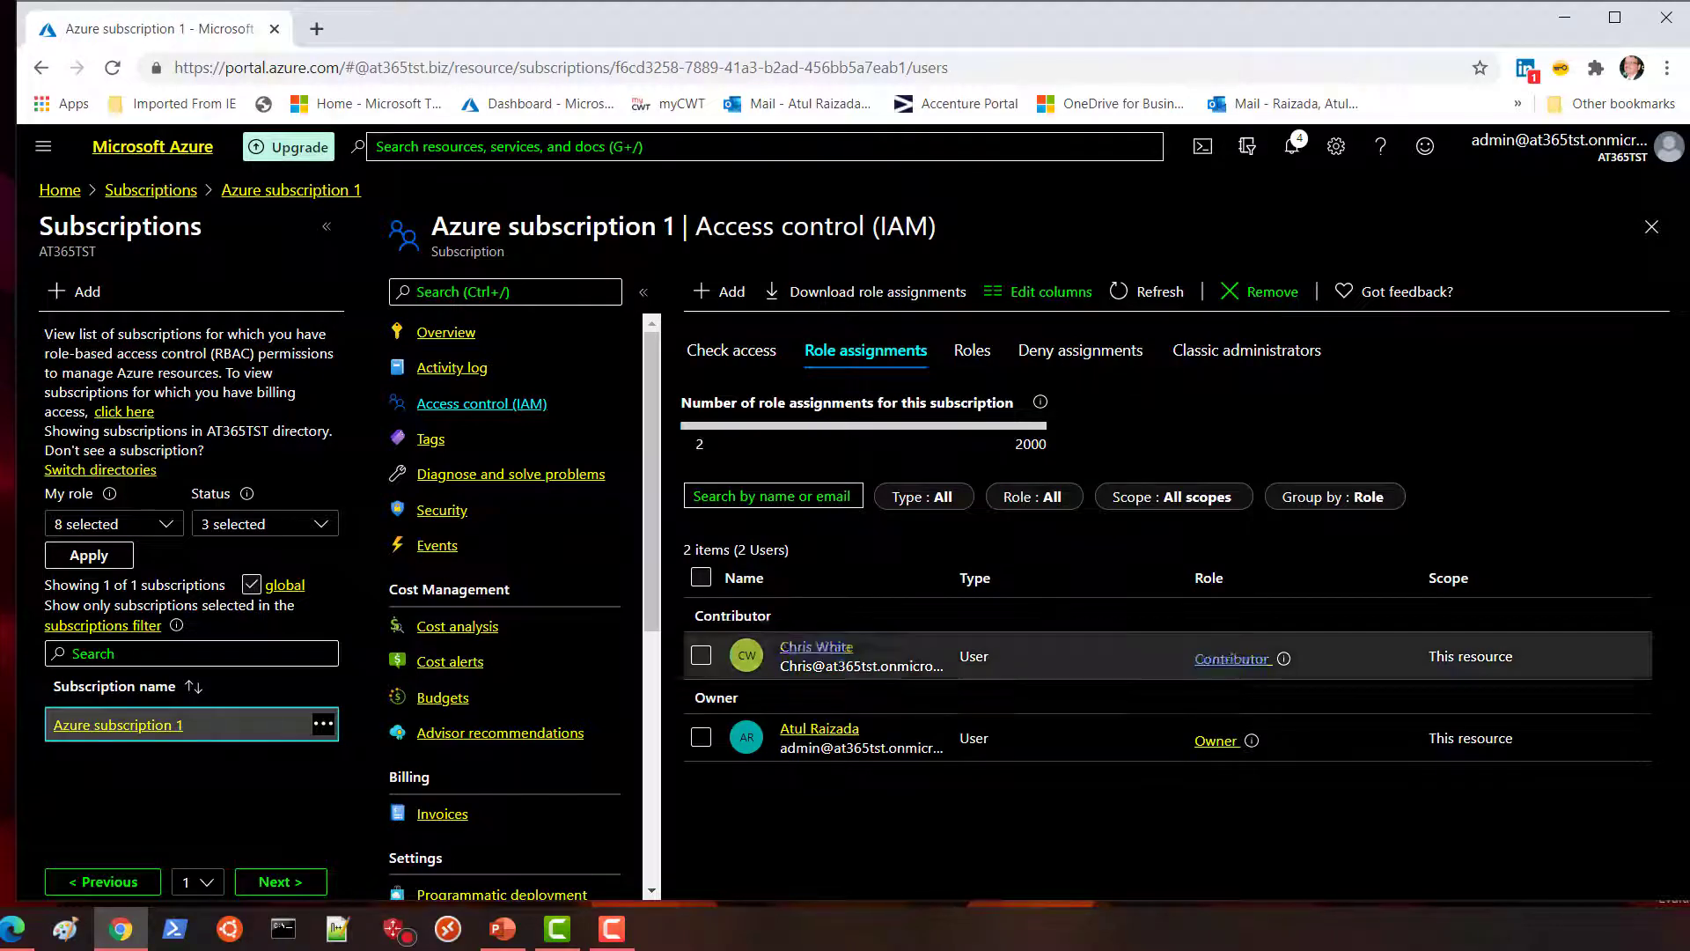
{"action": "left_click", "coordinate": [1667, 68]}
{"action": "left_click", "coordinate": [1493, 154]}
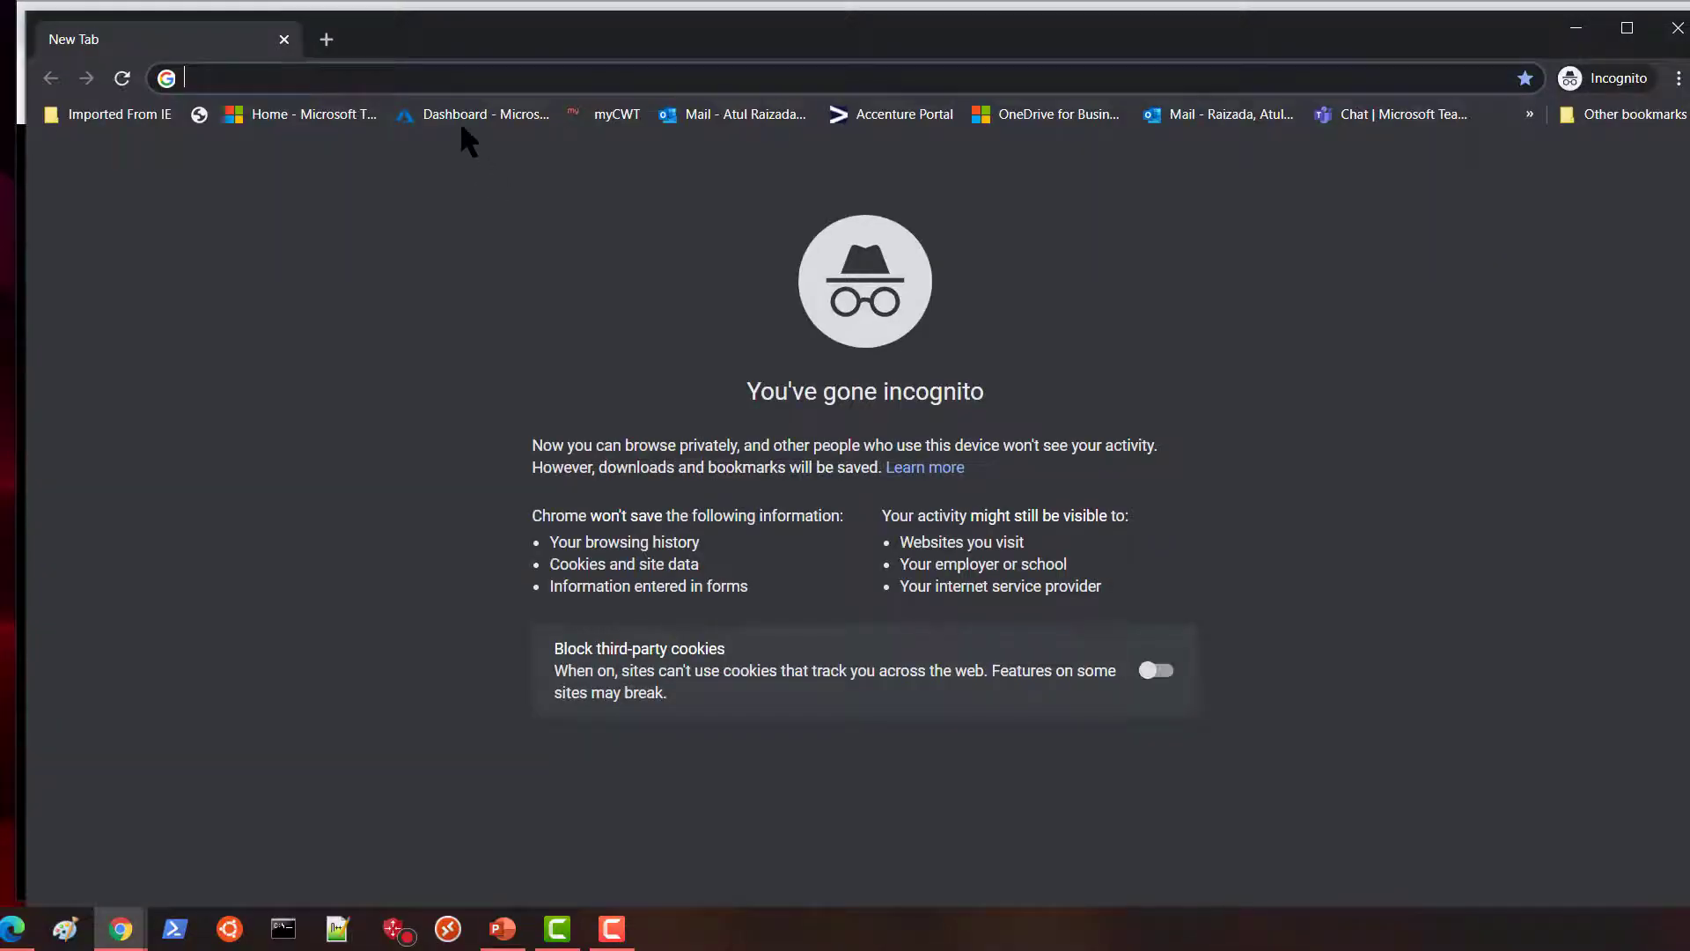
Sign in to the Azure dashboard as the new user, skipping security setup and declining stay signed in.
{"action": "left_click", "coordinate": [460, 119]}
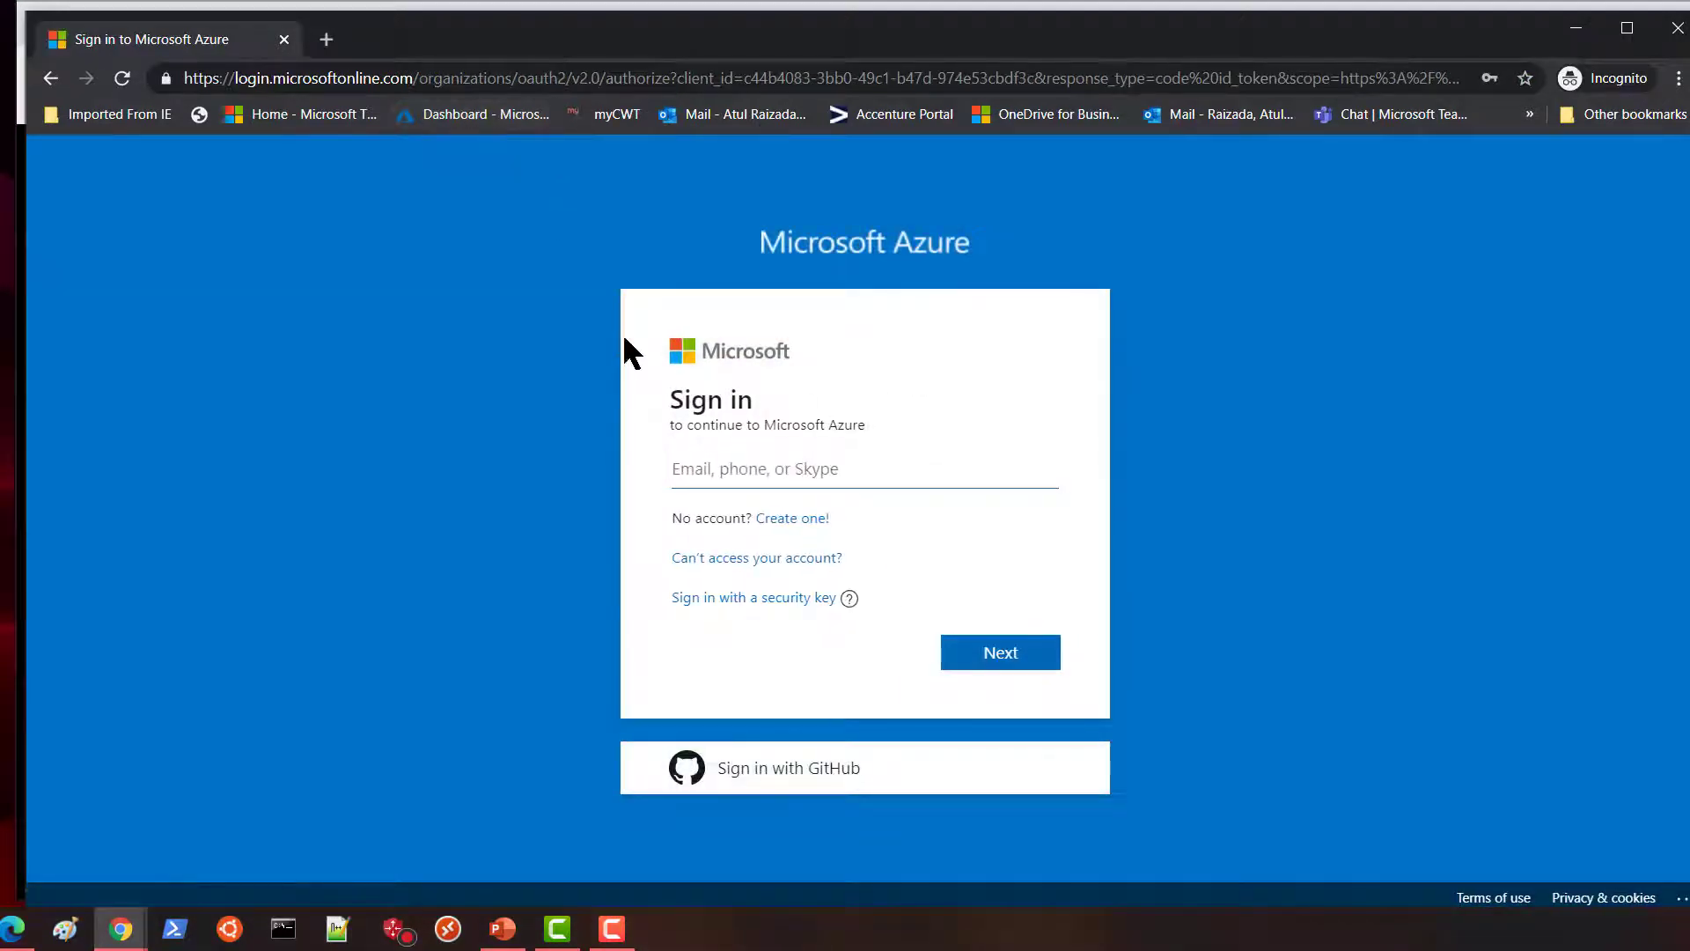
{"action": "left_click", "coordinate": [716, 459]}
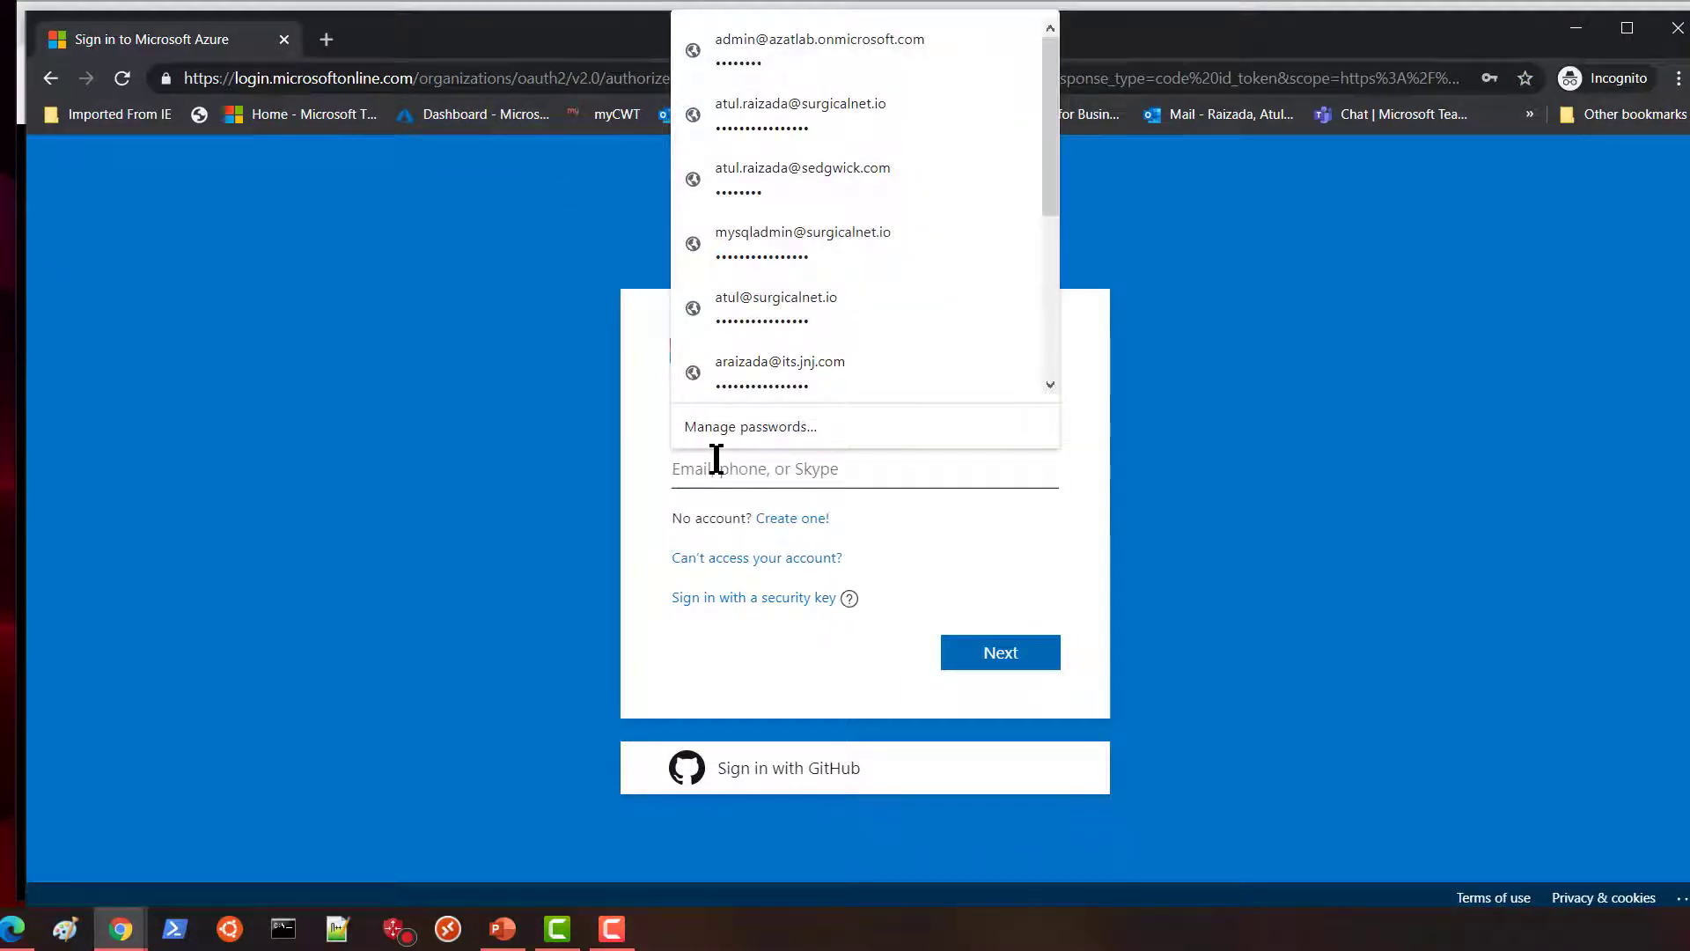
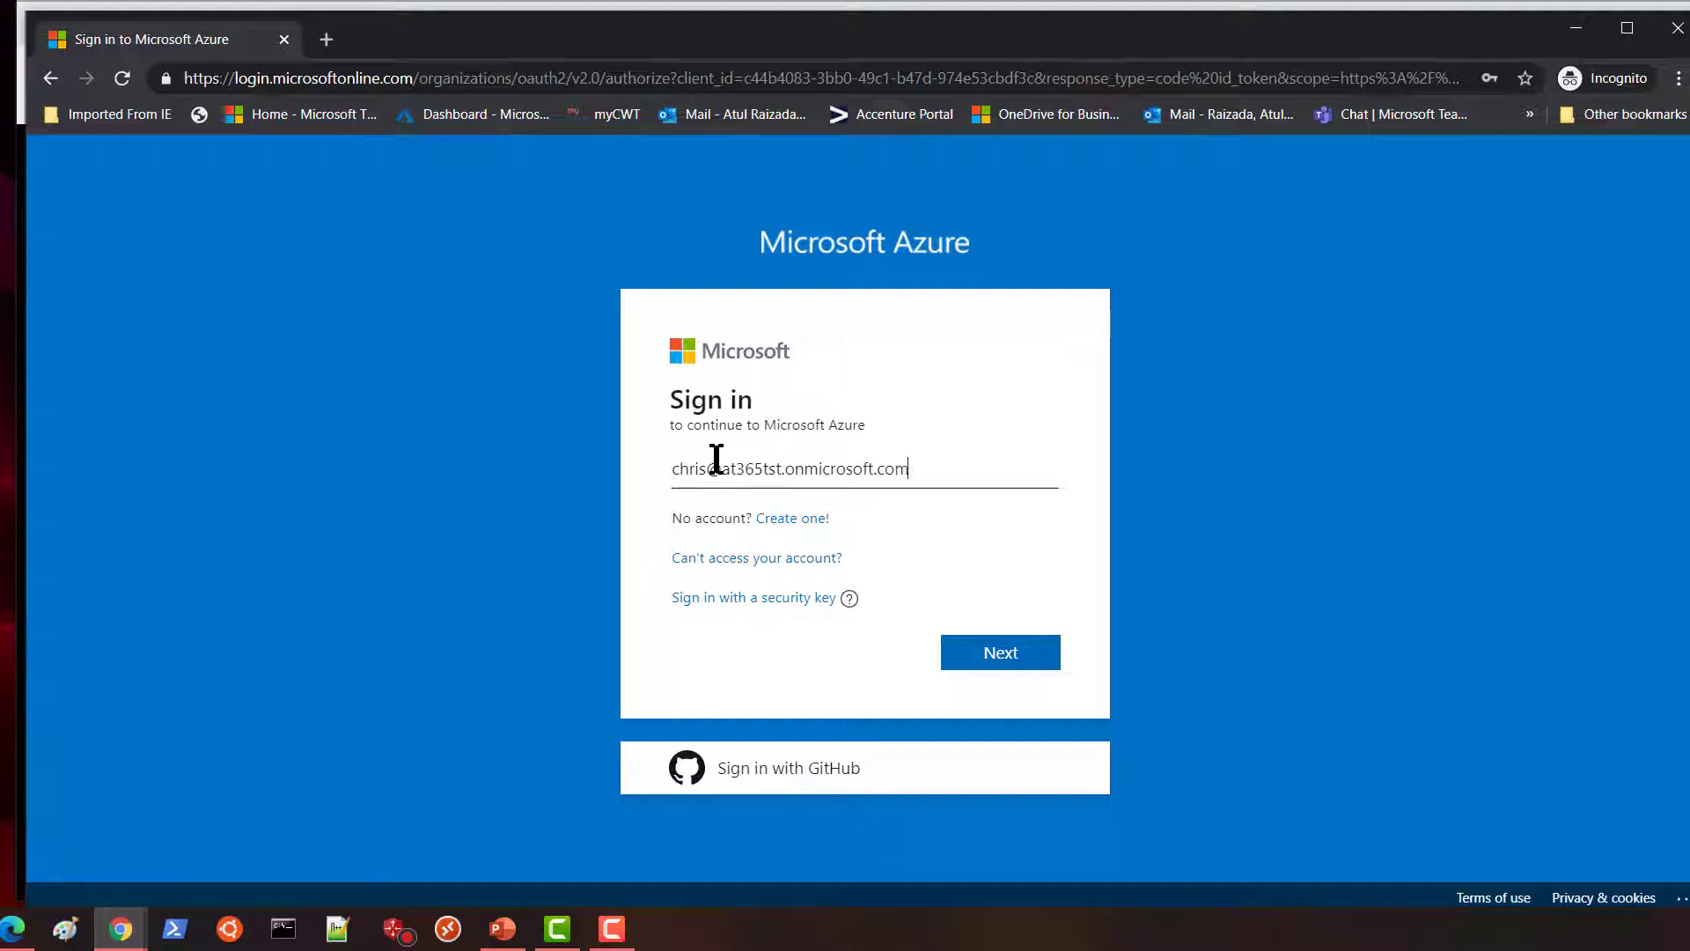
{"action": "left_click", "coordinate": [981, 653]}
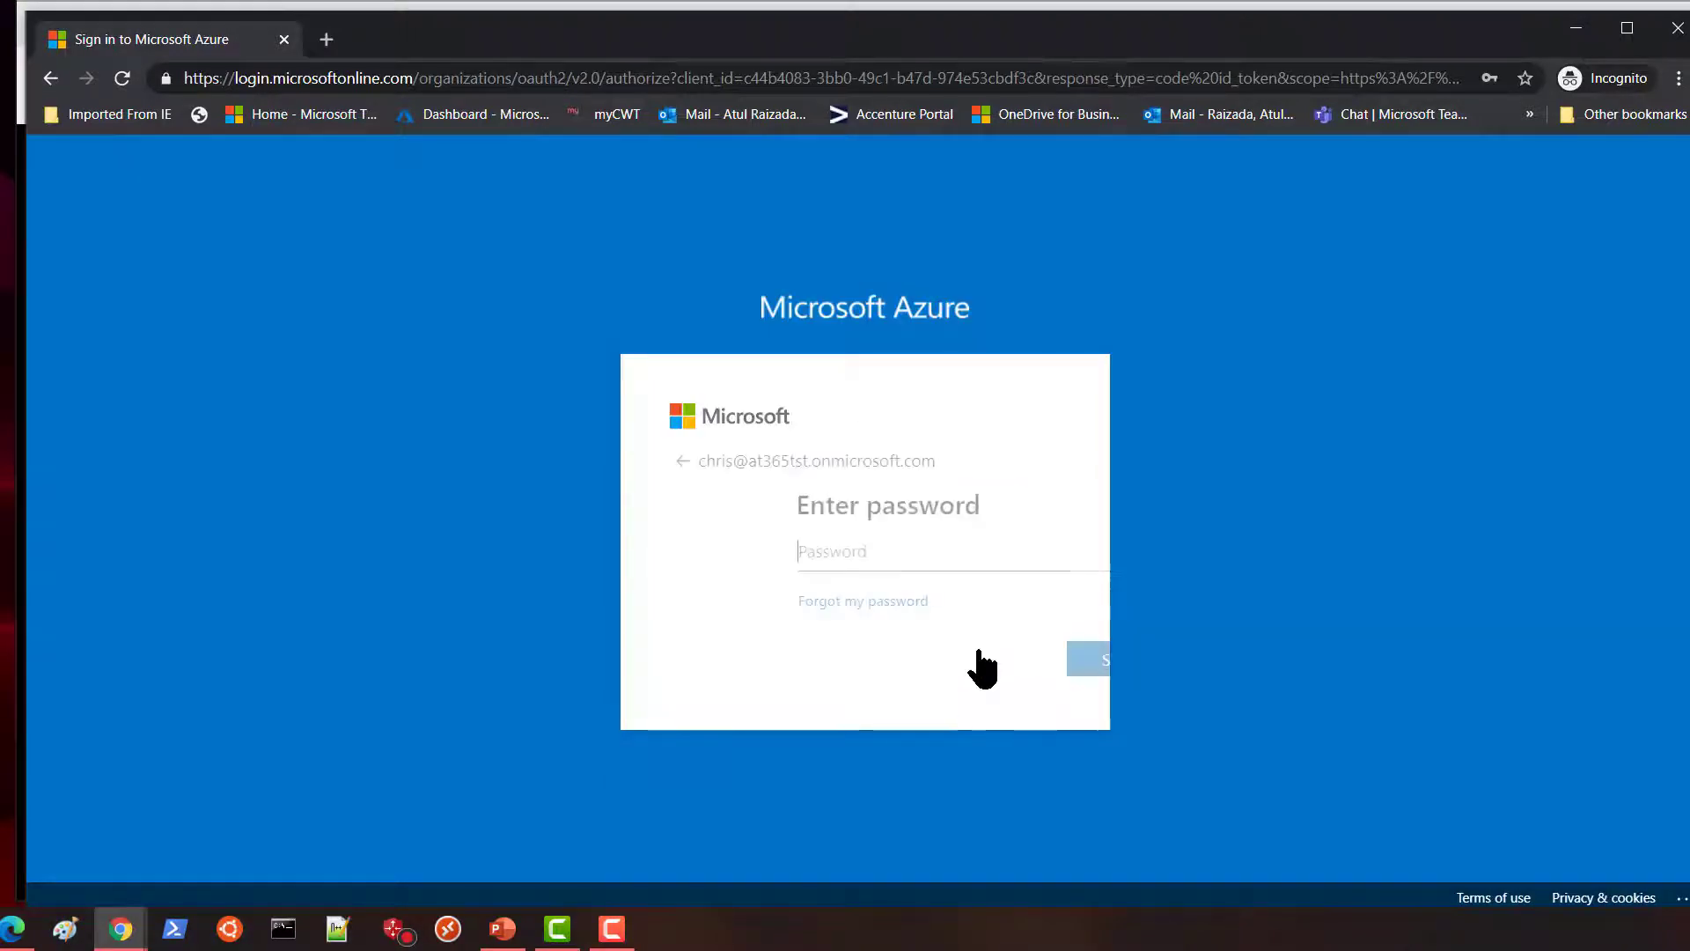
{"action": "left_click", "coordinate": [789, 555]}
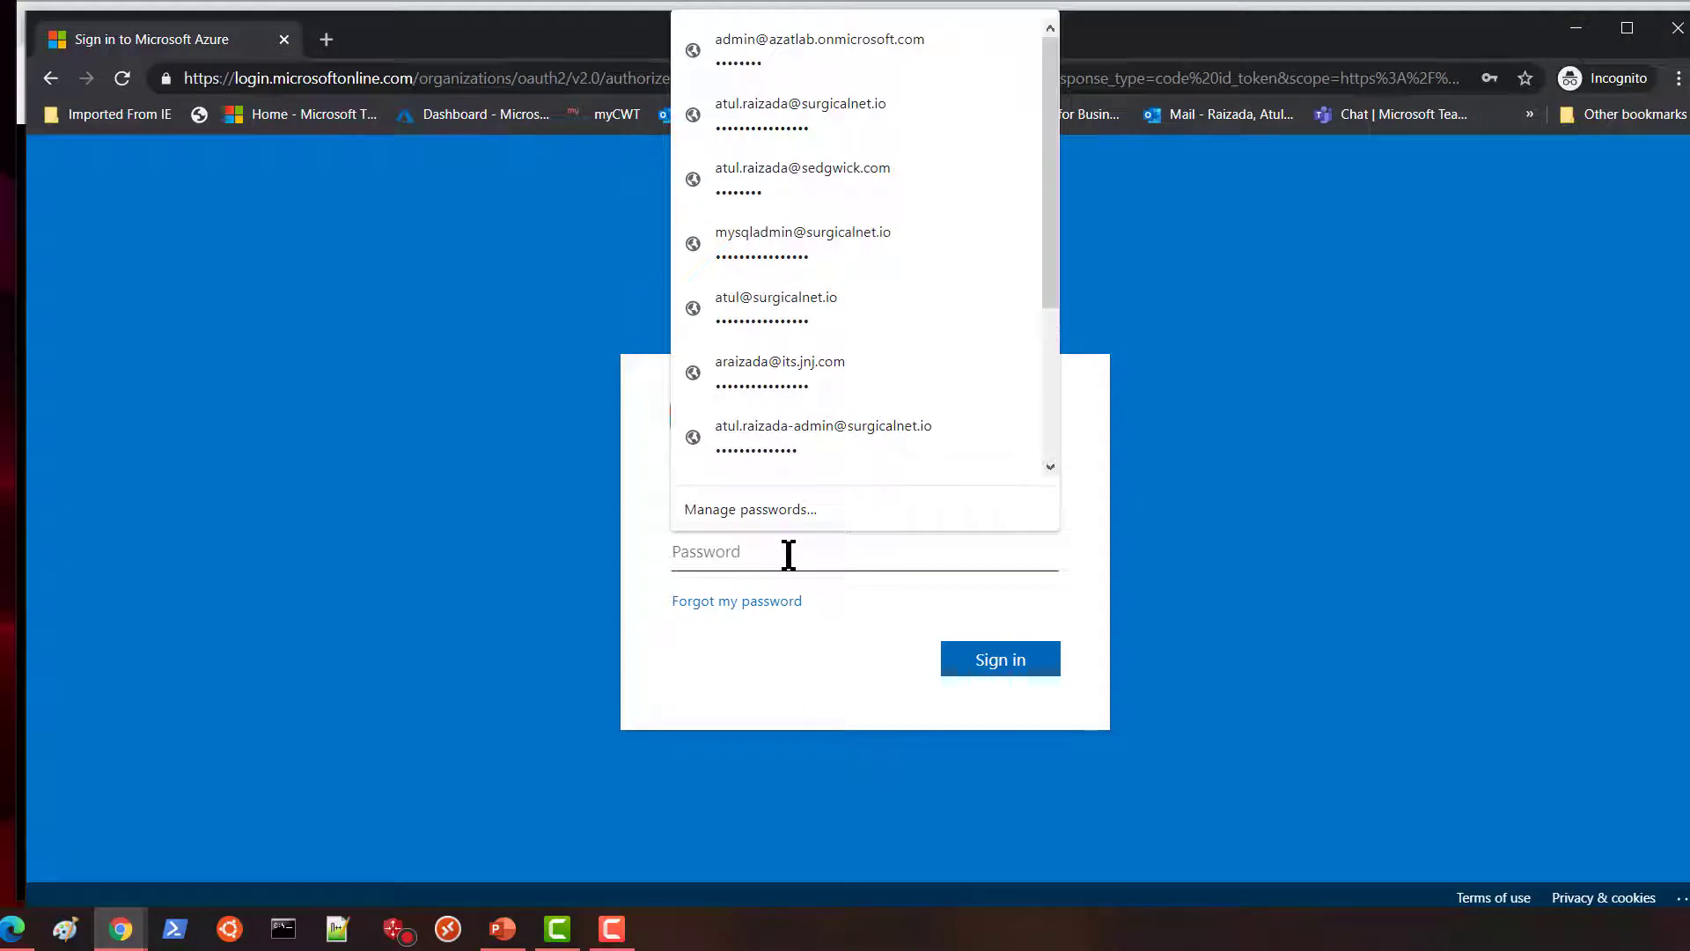
{"action": "type", "text": "•••••"}
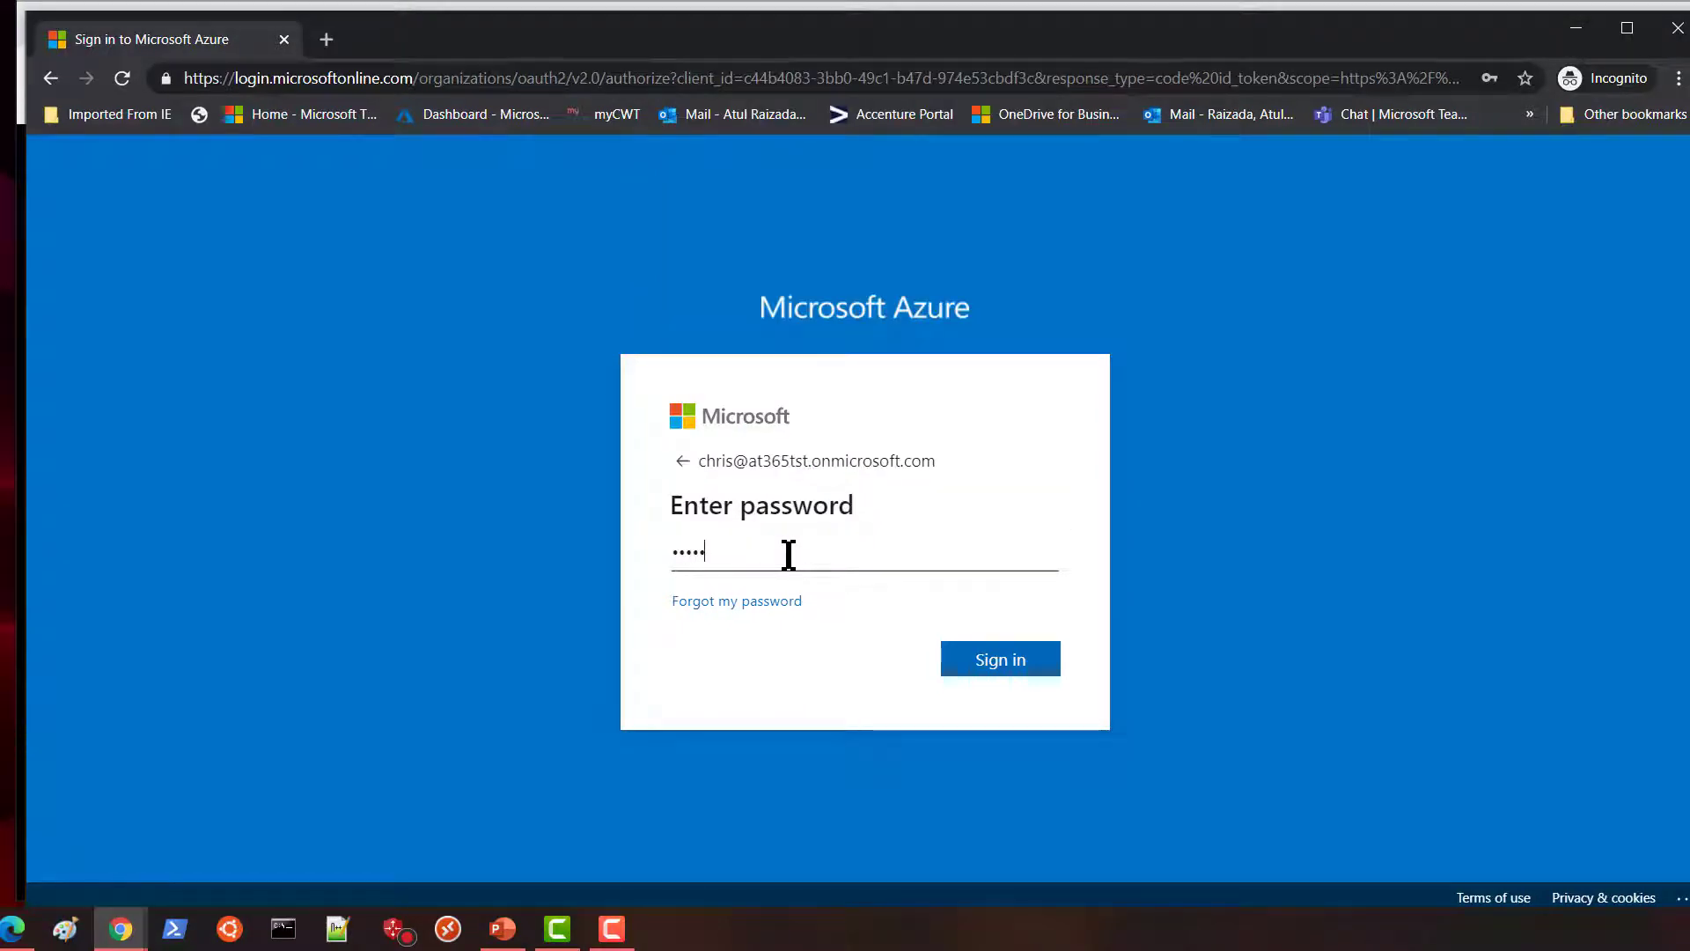
{"action": "type", "text": "••••••••"}
{"action": "left_click", "coordinate": [1012, 669]}
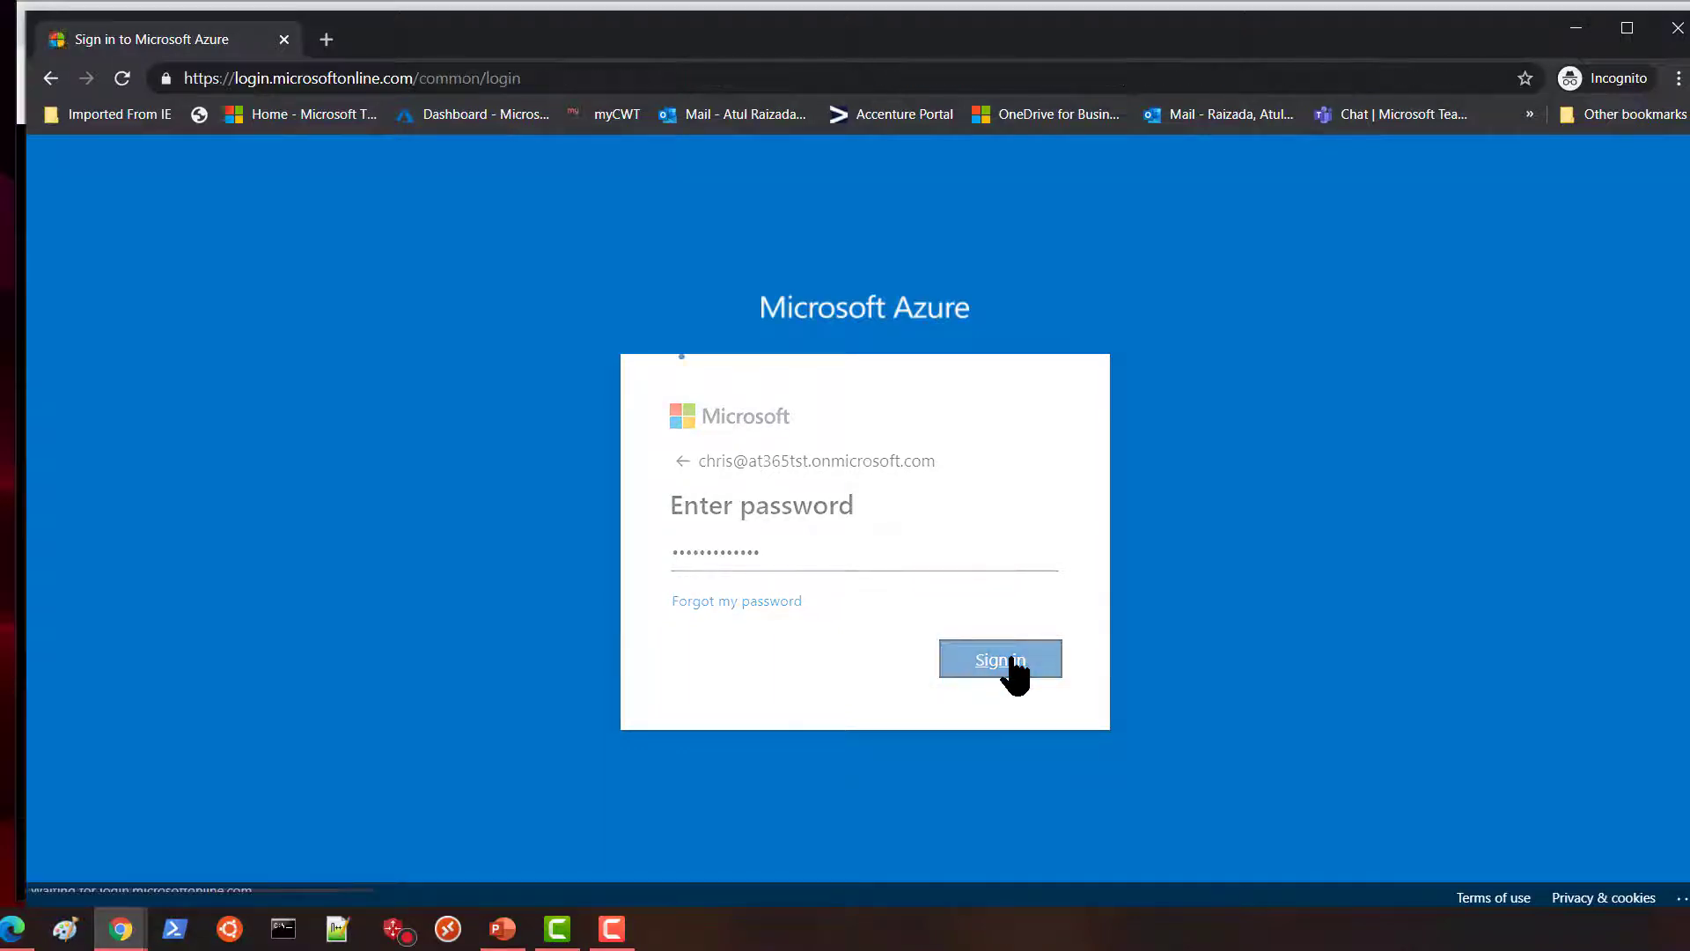
{"action": "left_click", "coordinate": [894, 579]}
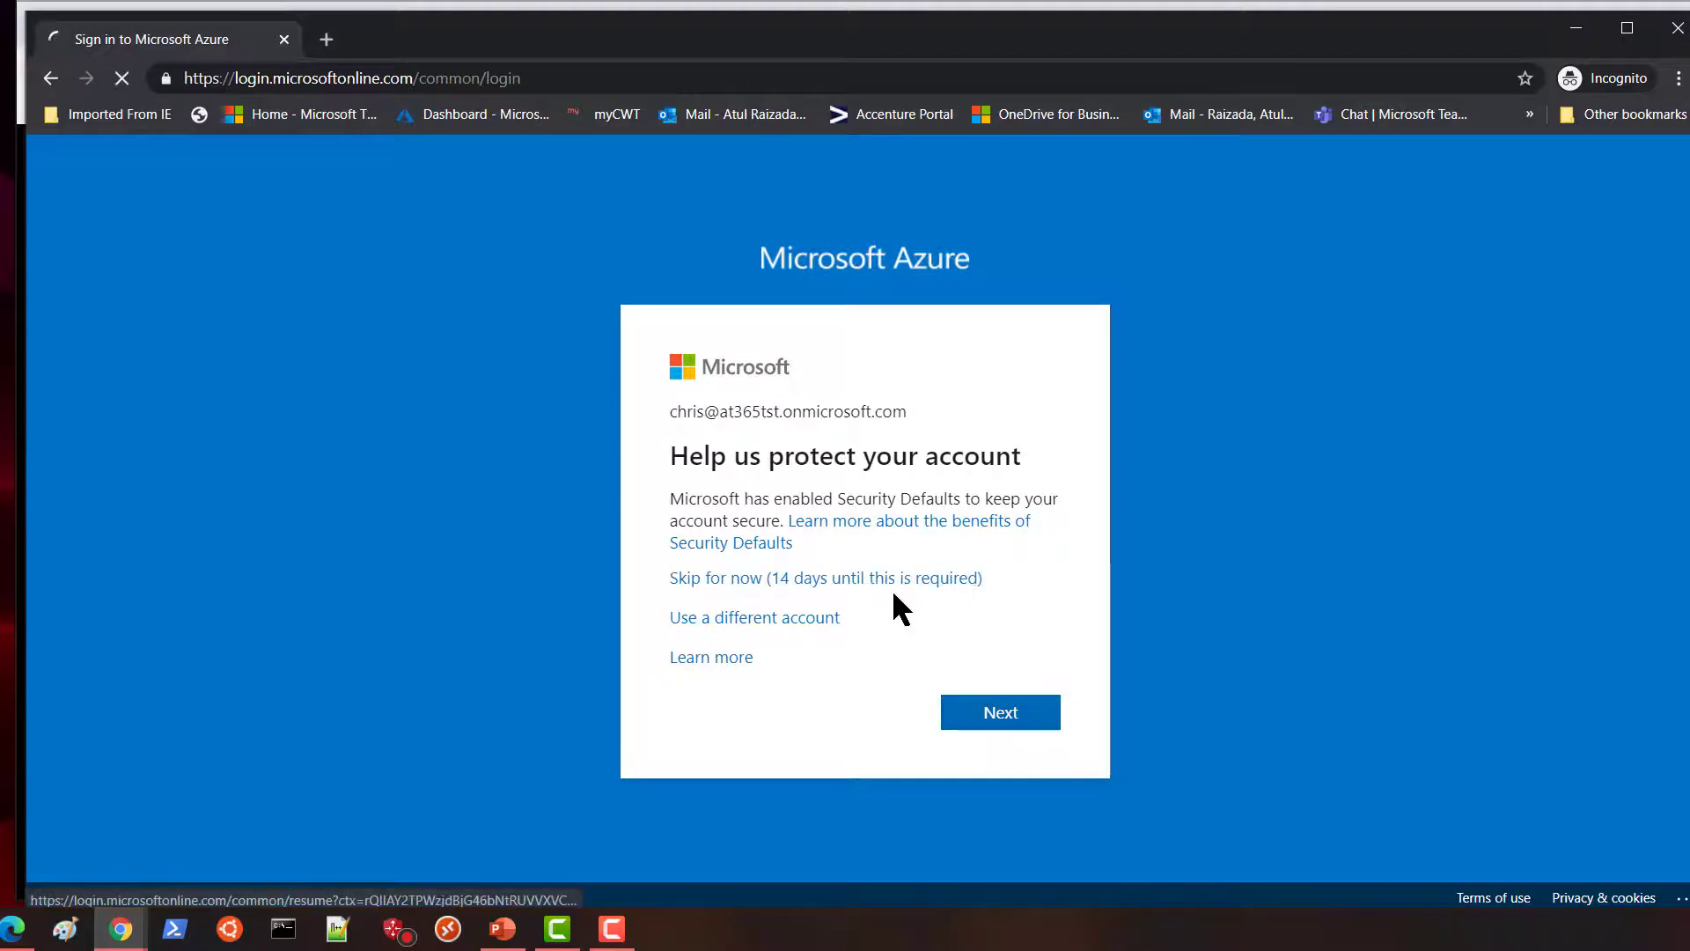
{"action": "left_click", "coordinate": [850, 671]}
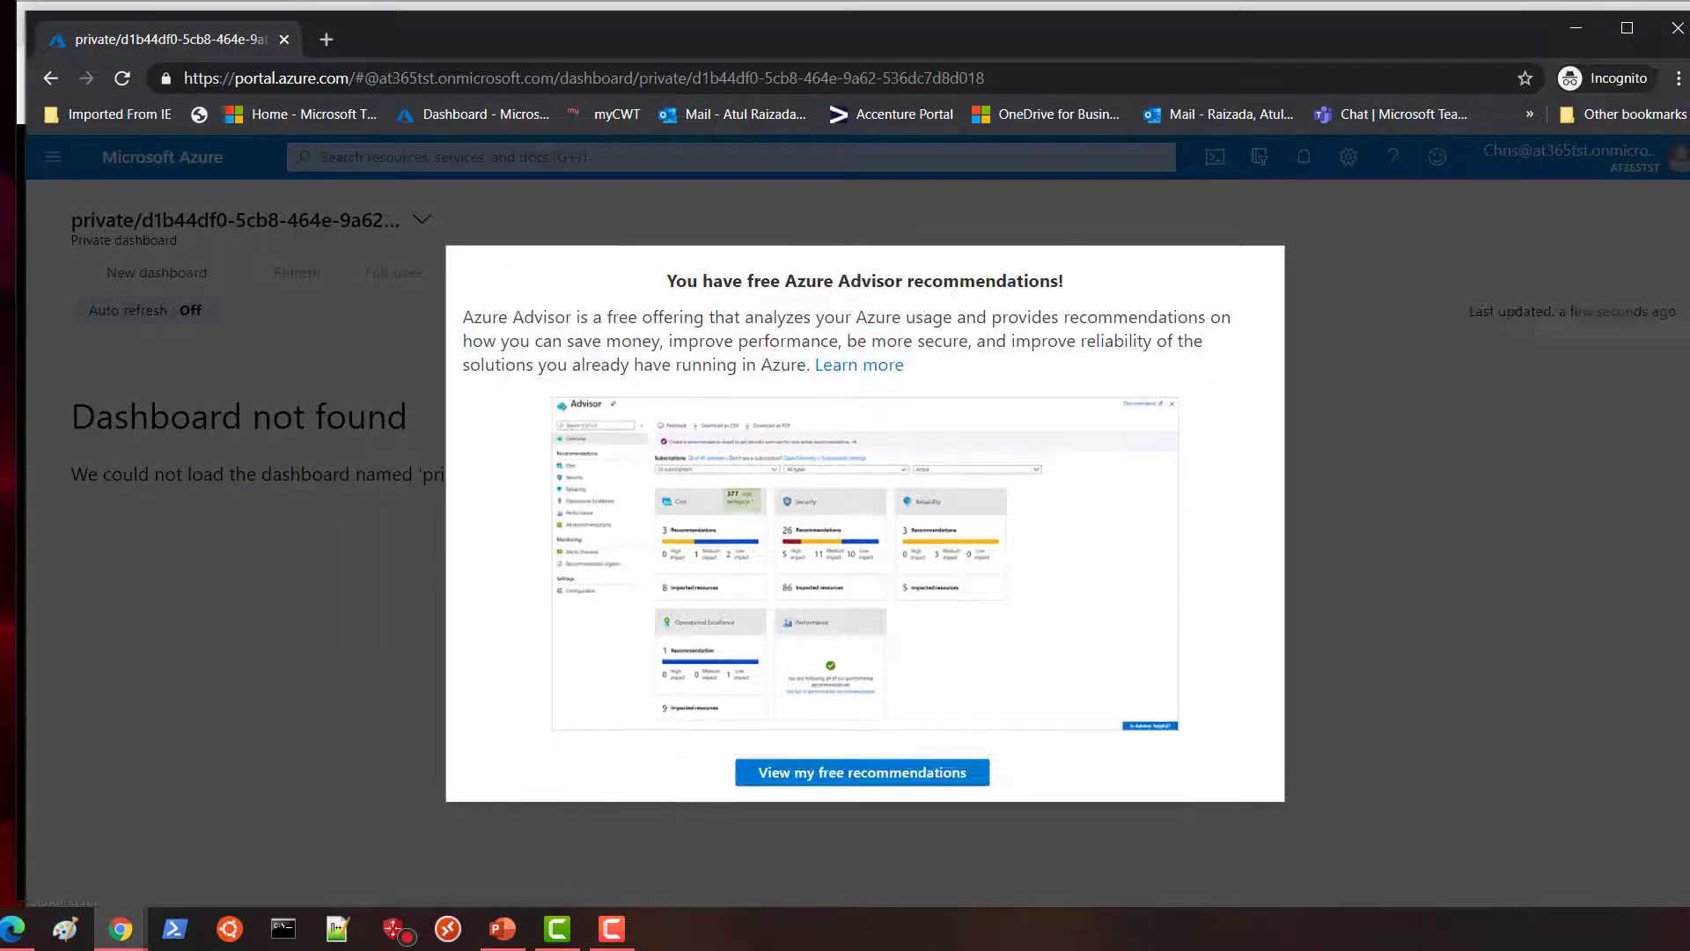
Dismiss the Advisor popup, go to the empty Resource groups list, and start a new resource group.
{"action": "left_click", "coordinate": [1272, 266]}
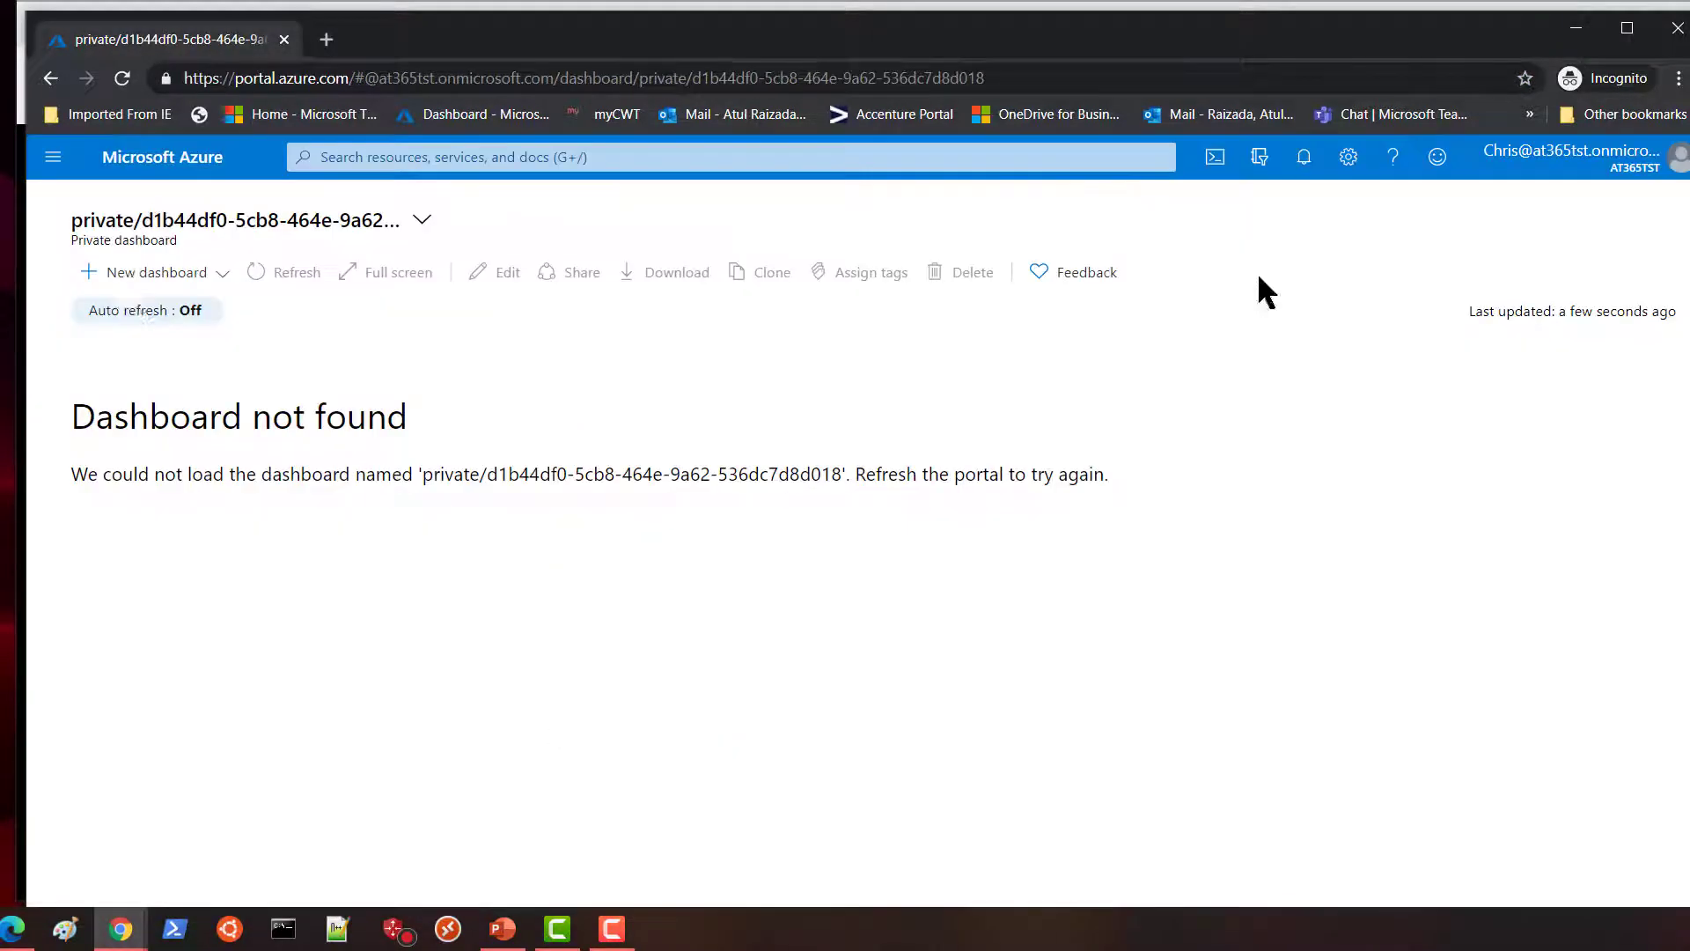
{"action": "left_click", "coordinate": [52, 157]}
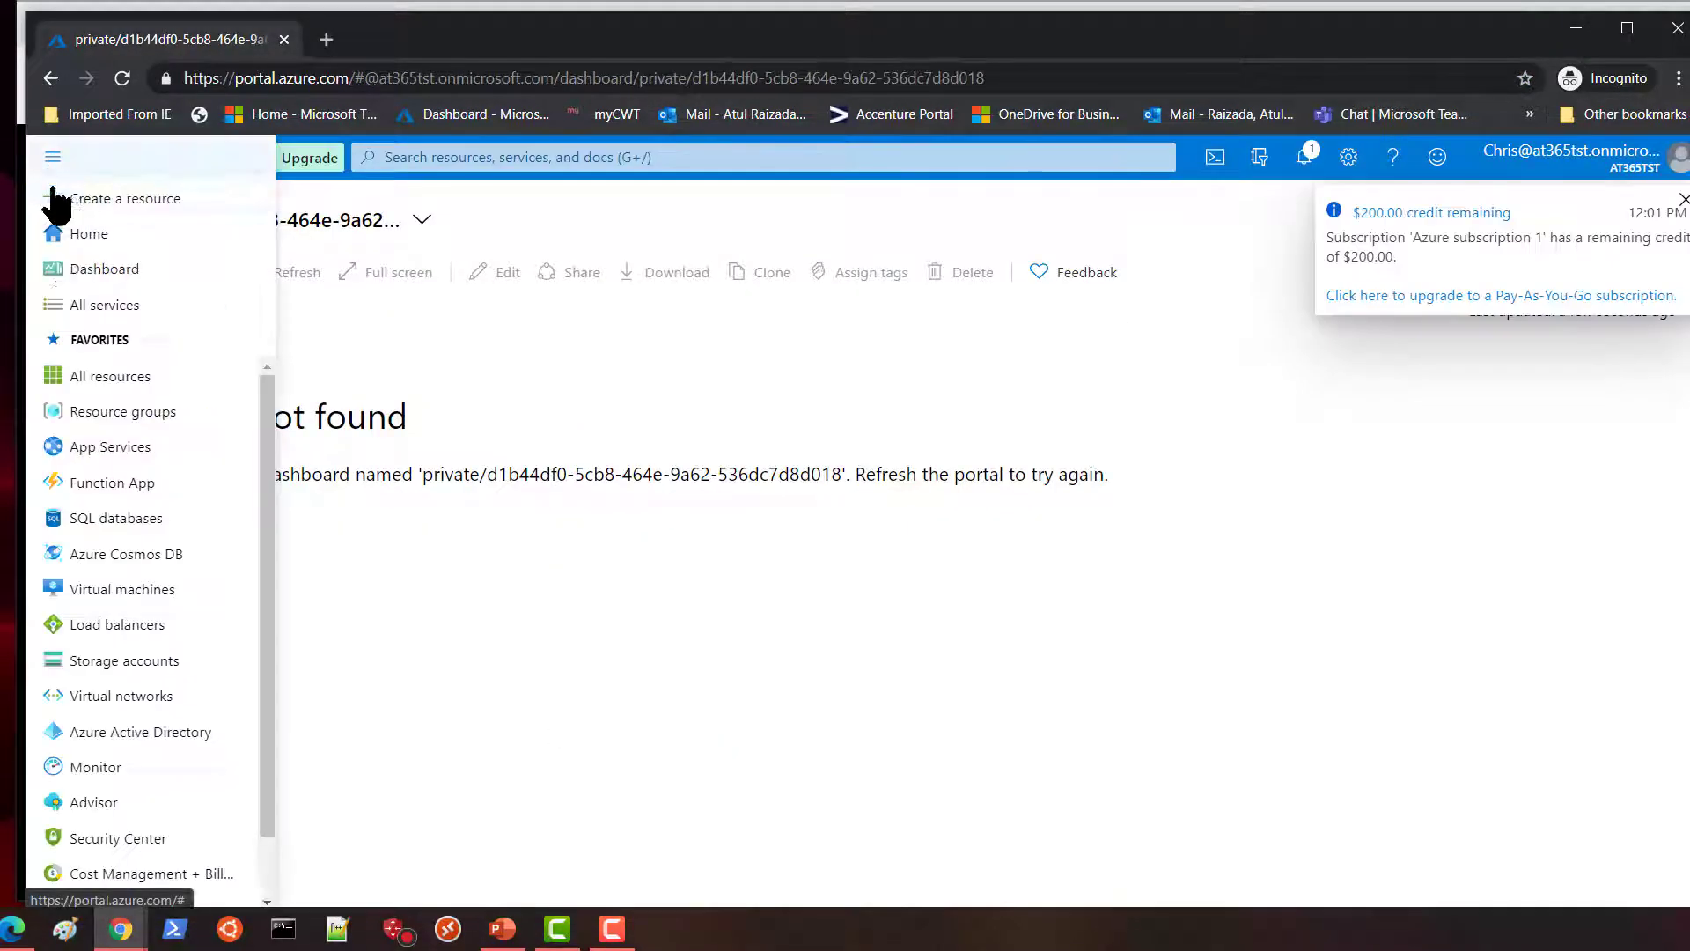
{"action": "left_click", "coordinate": [86, 411]}
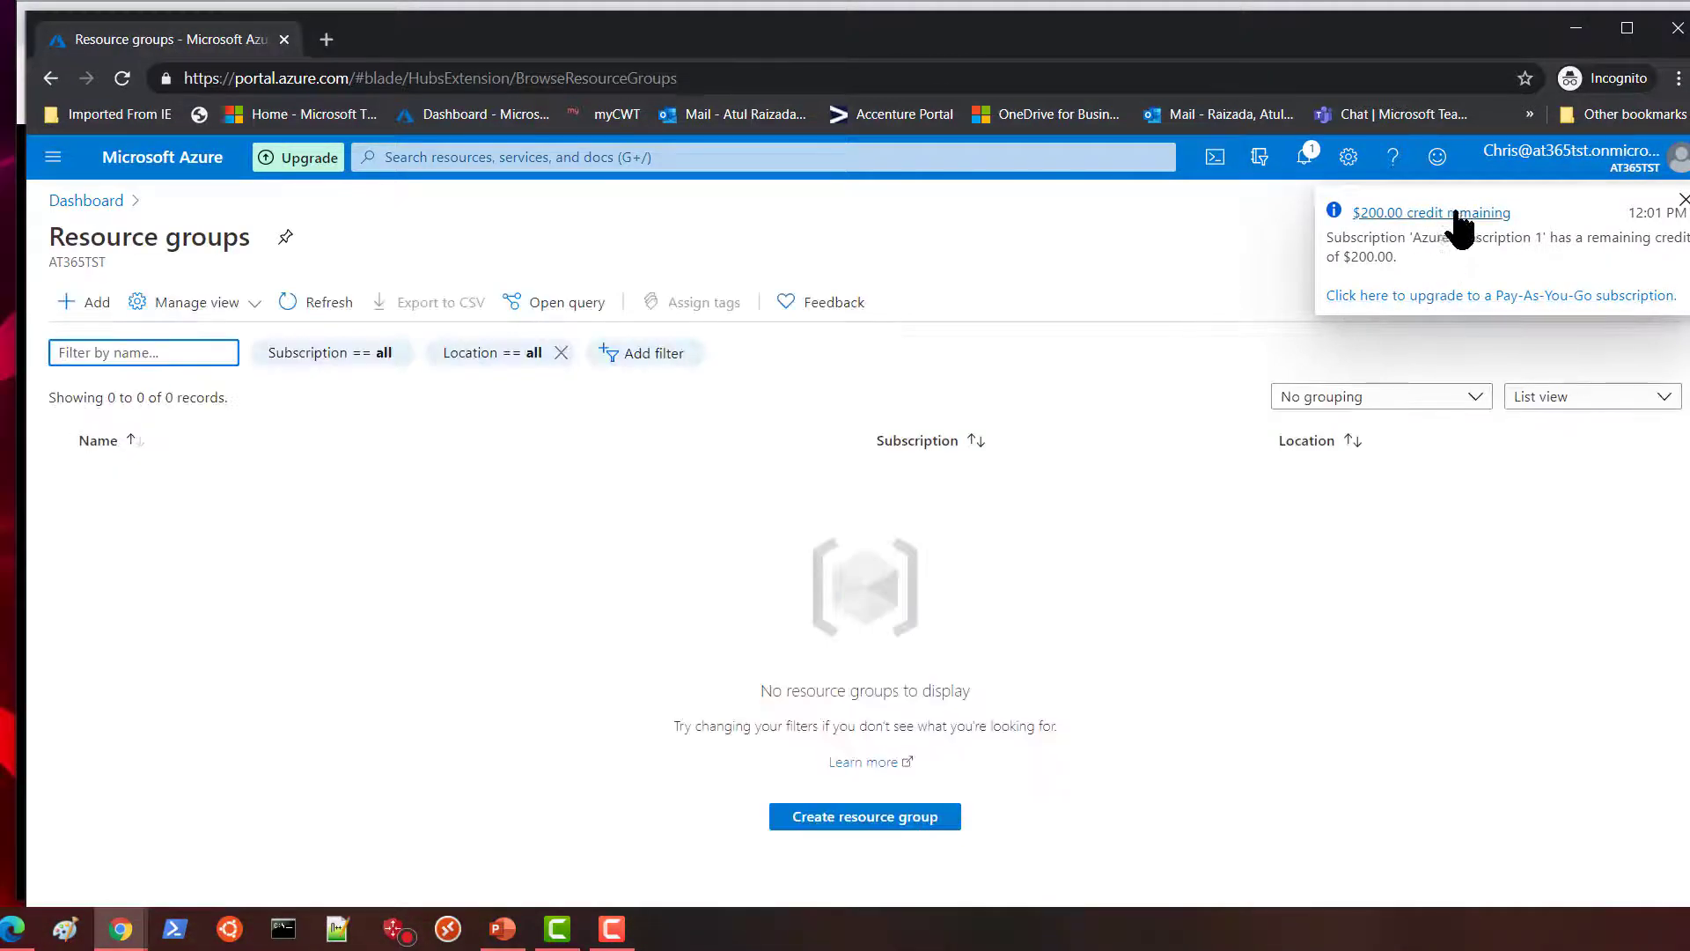
{"action": "left_click", "coordinate": [332, 591]}
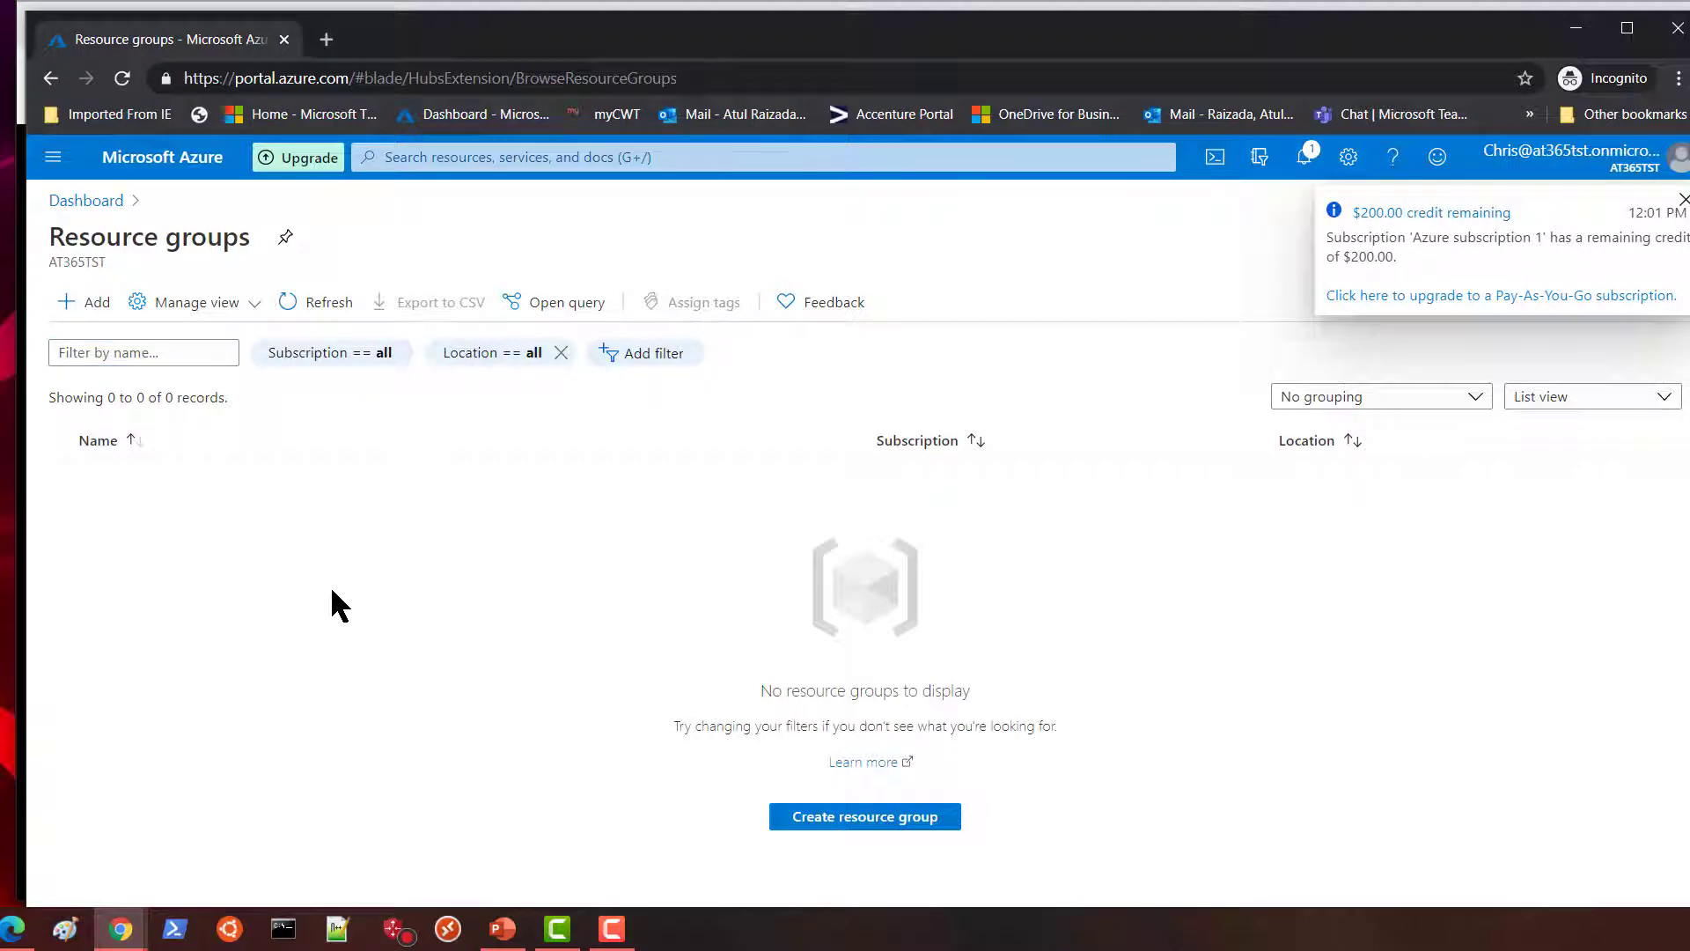
{"action": "left_click", "coordinate": [92, 304]}
Create resource group 'New' in Azure subscription 1, East US, skipping tags.
{"action": "left_click", "coordinate": [374, 520]}
{"action": "type", "text": "New"}
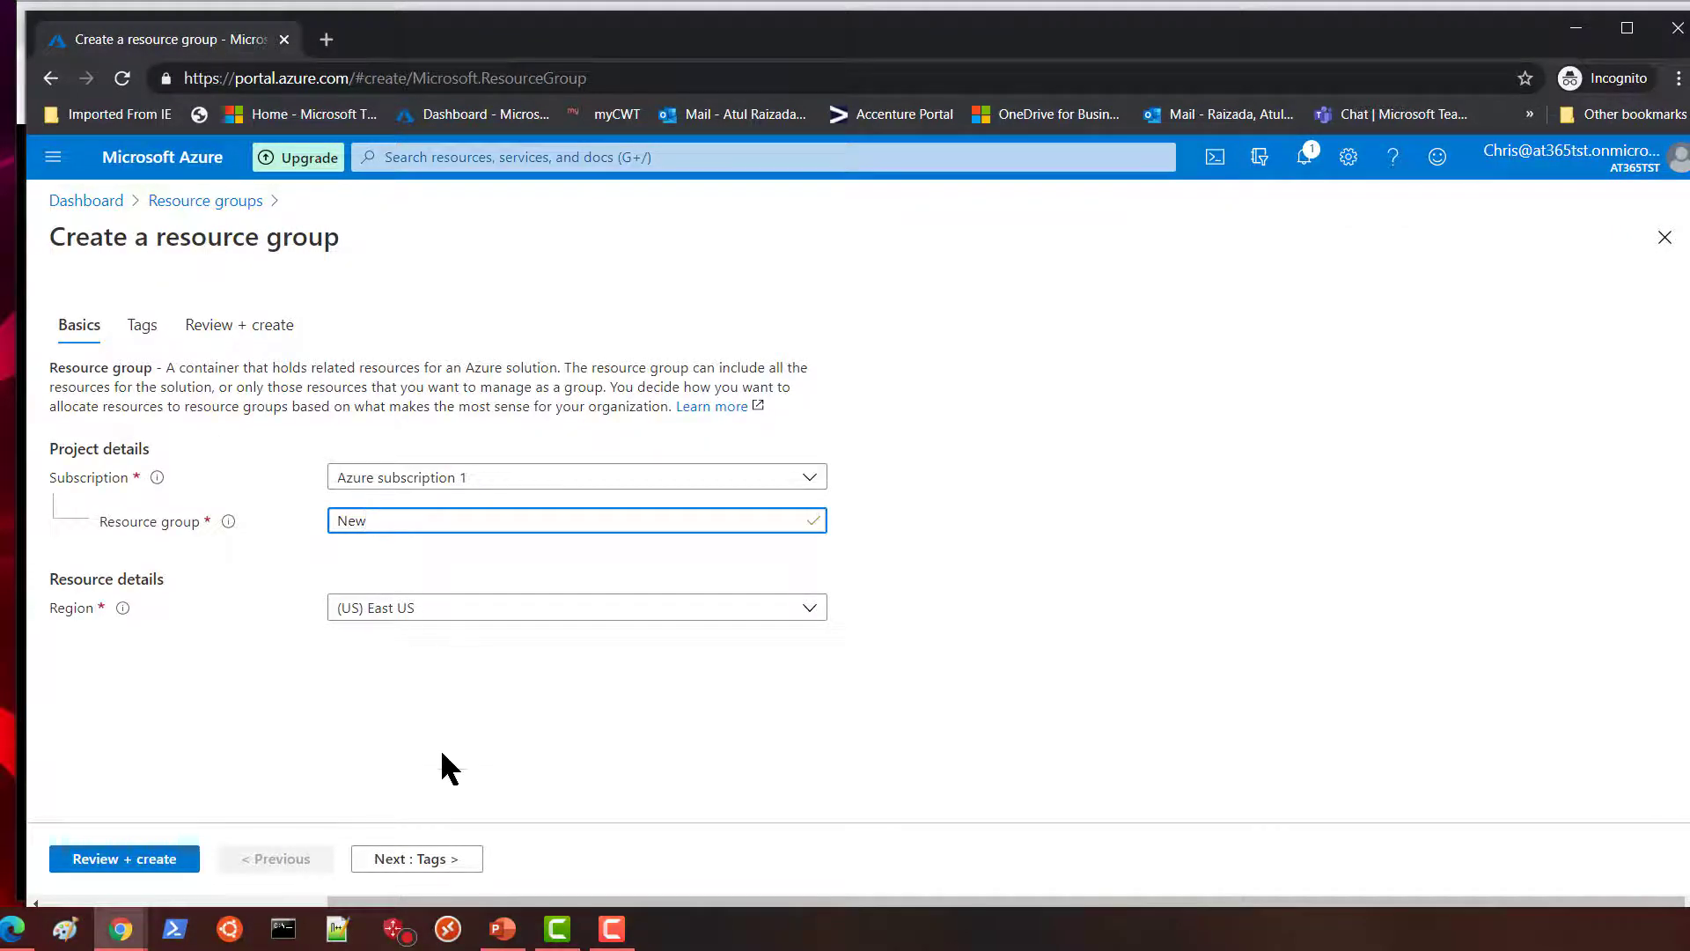
{"action": "left_click", "coordinate": [431, 860]}
{"action": "left_click", "coordinate": [438, 860]}
{"action": "left_click", "coordinate": [97, 861]}
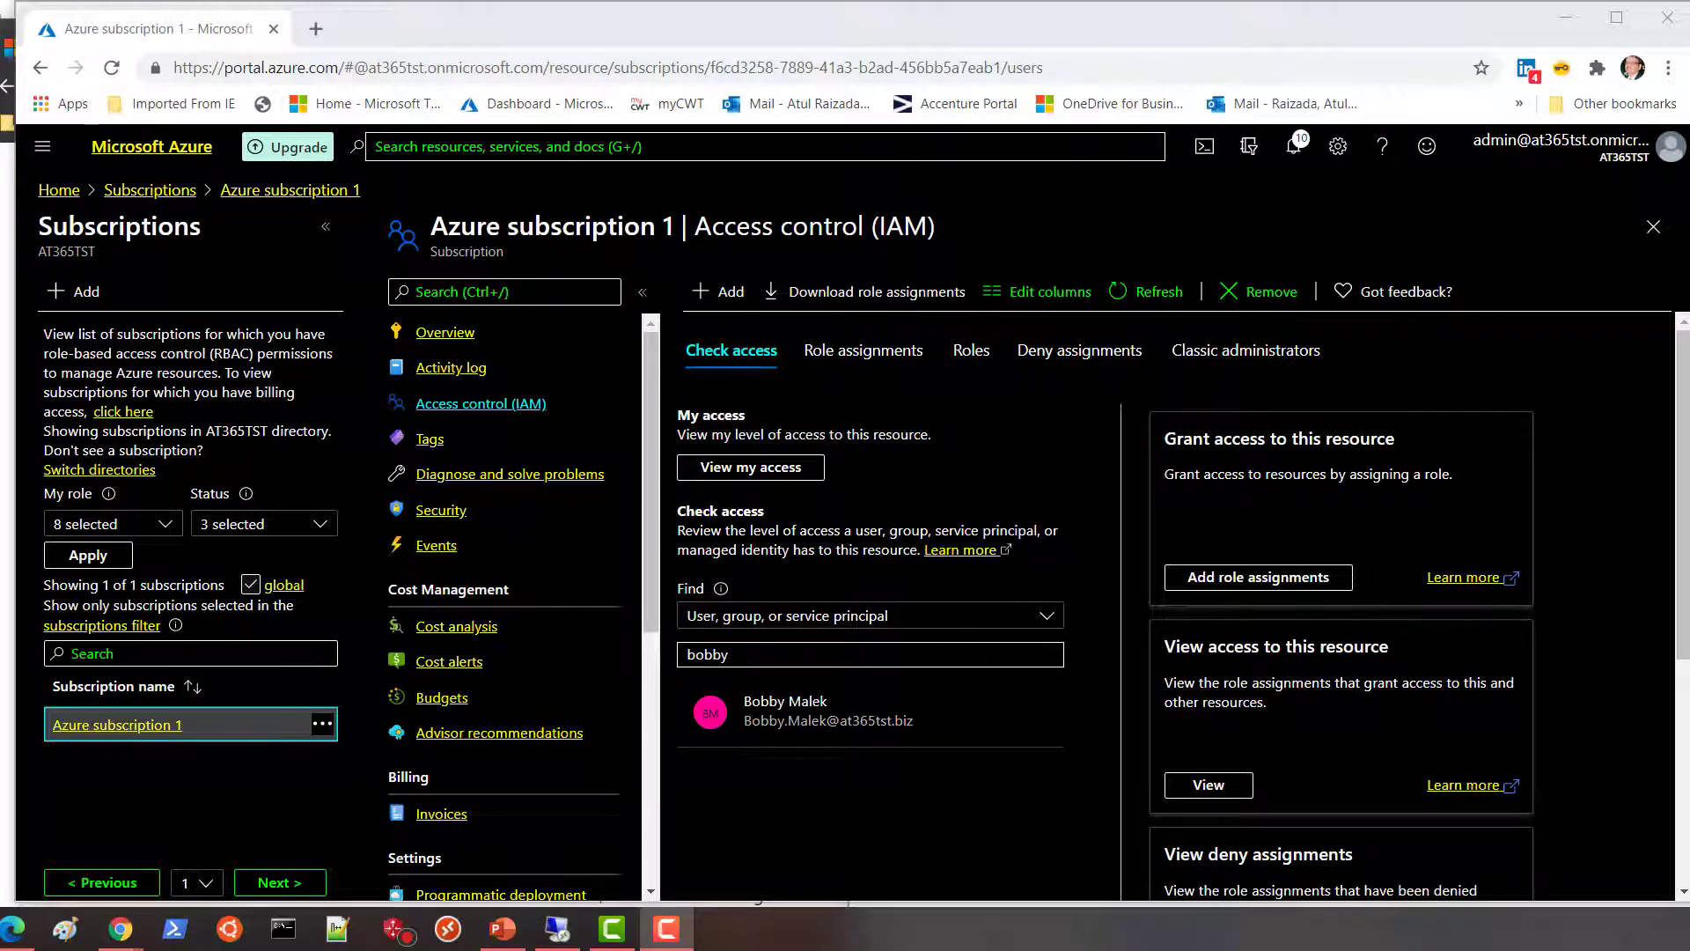
Go to Azure Active Directory's Roles and administrators list.
{"action": "left_click", "coordinate": [44, 149]}
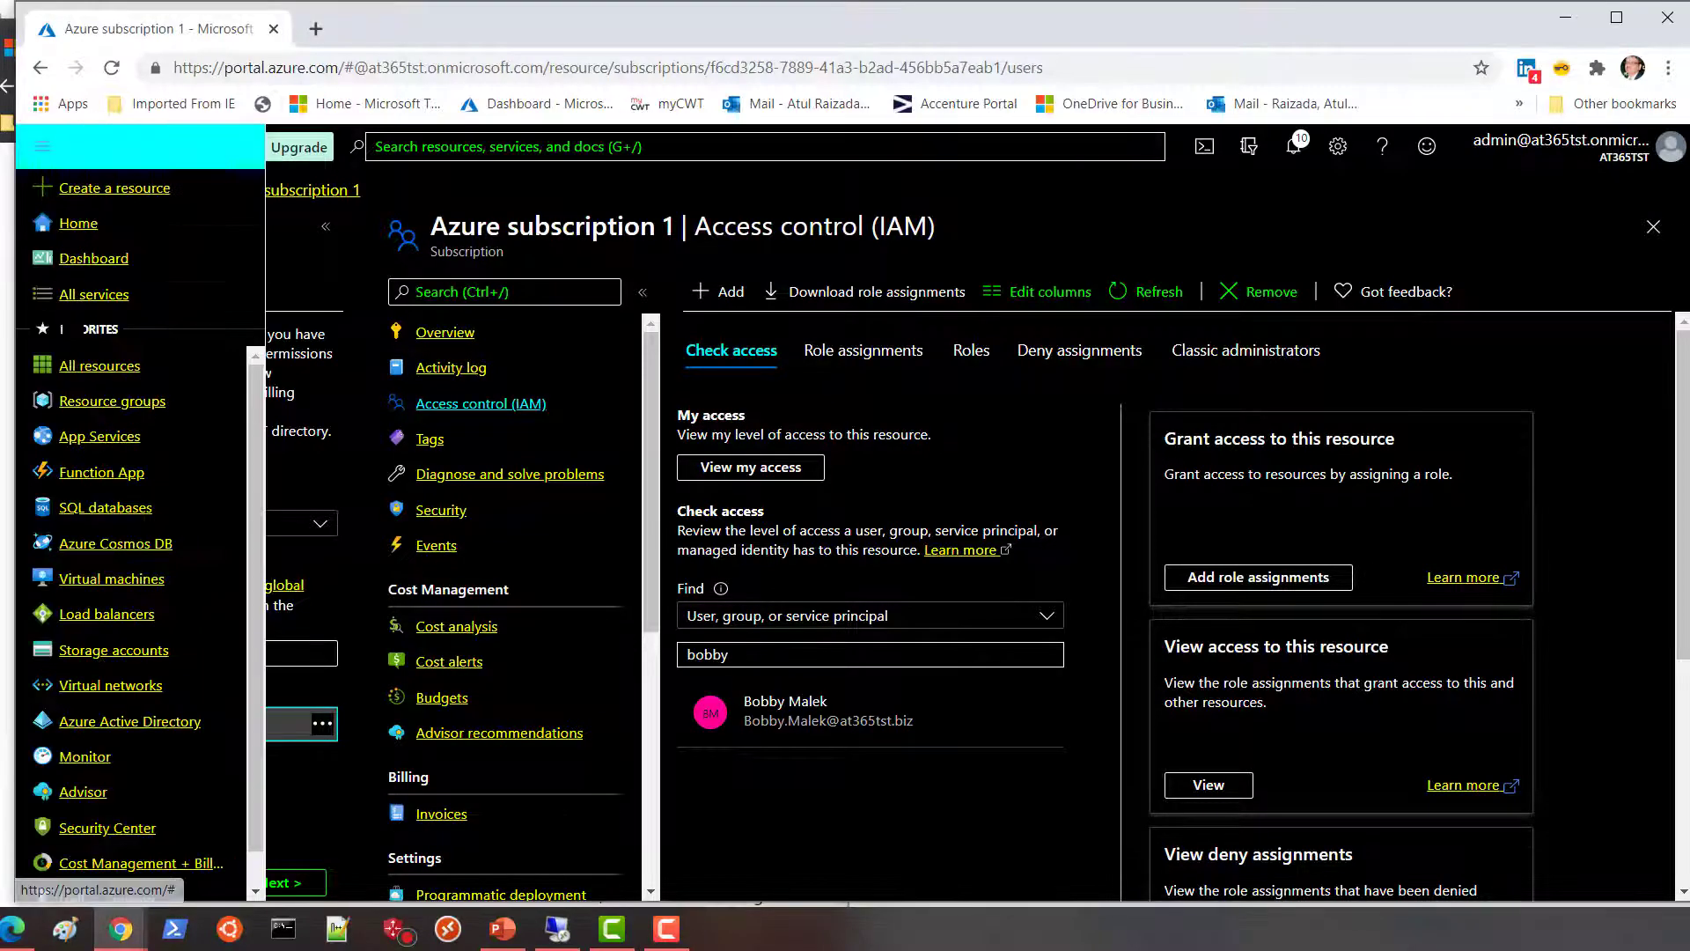
{"action": "left_click", "coordinate": [140, 723]}
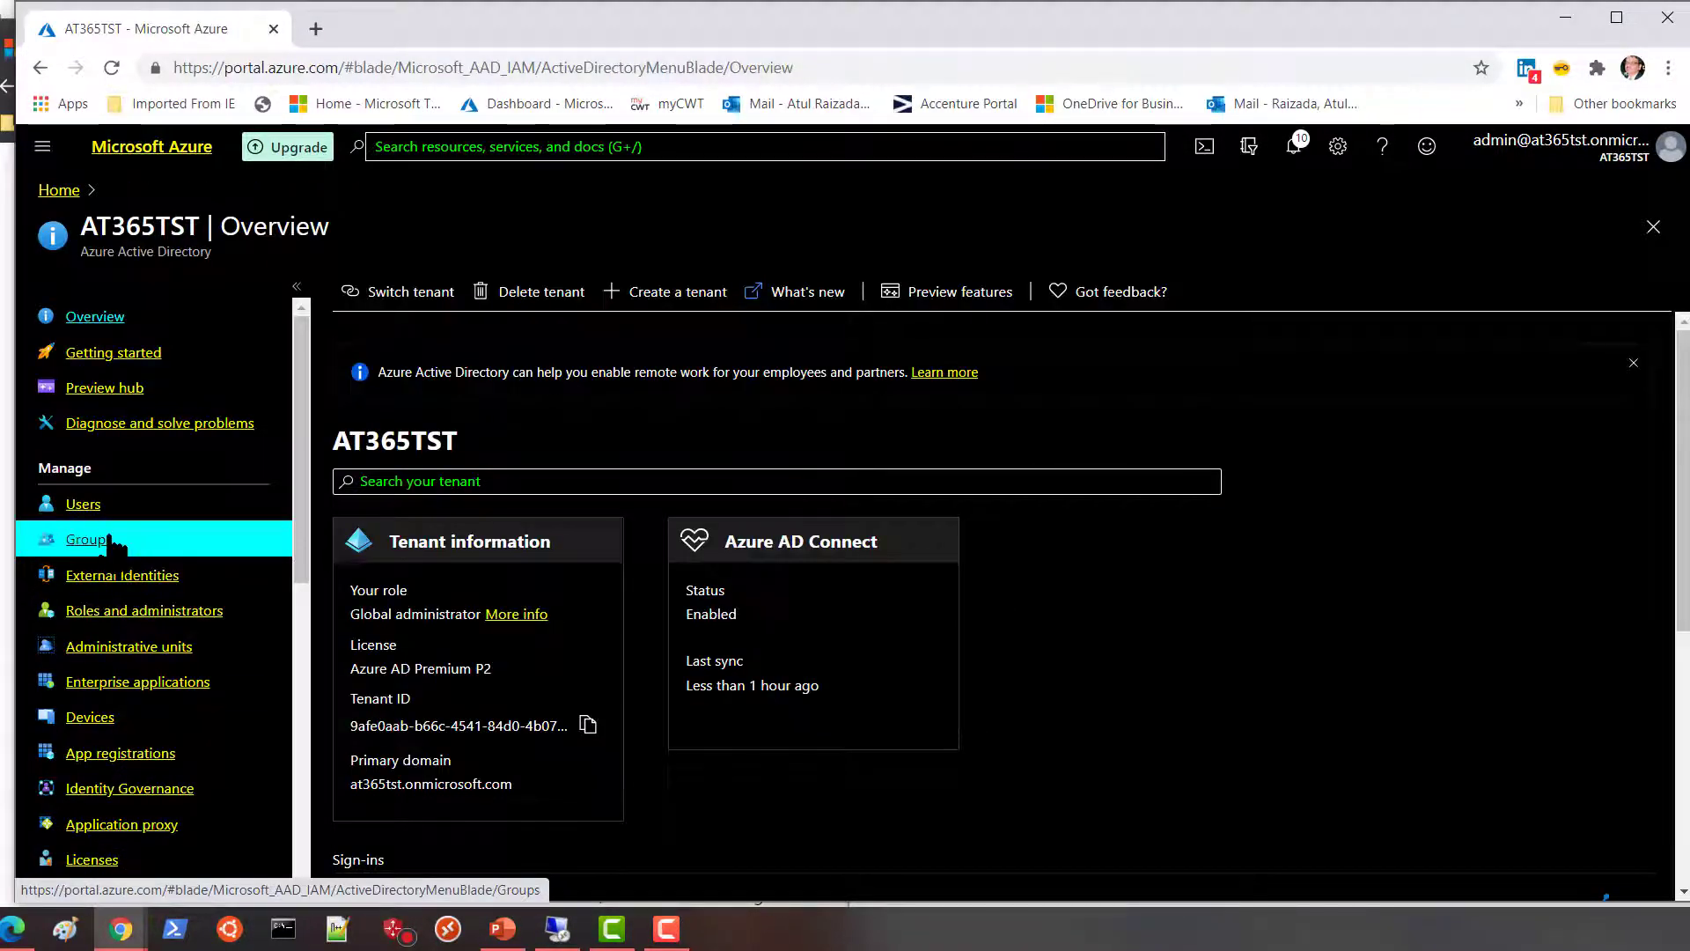
{"action": "left_click", "coordinate": [108, 616]}
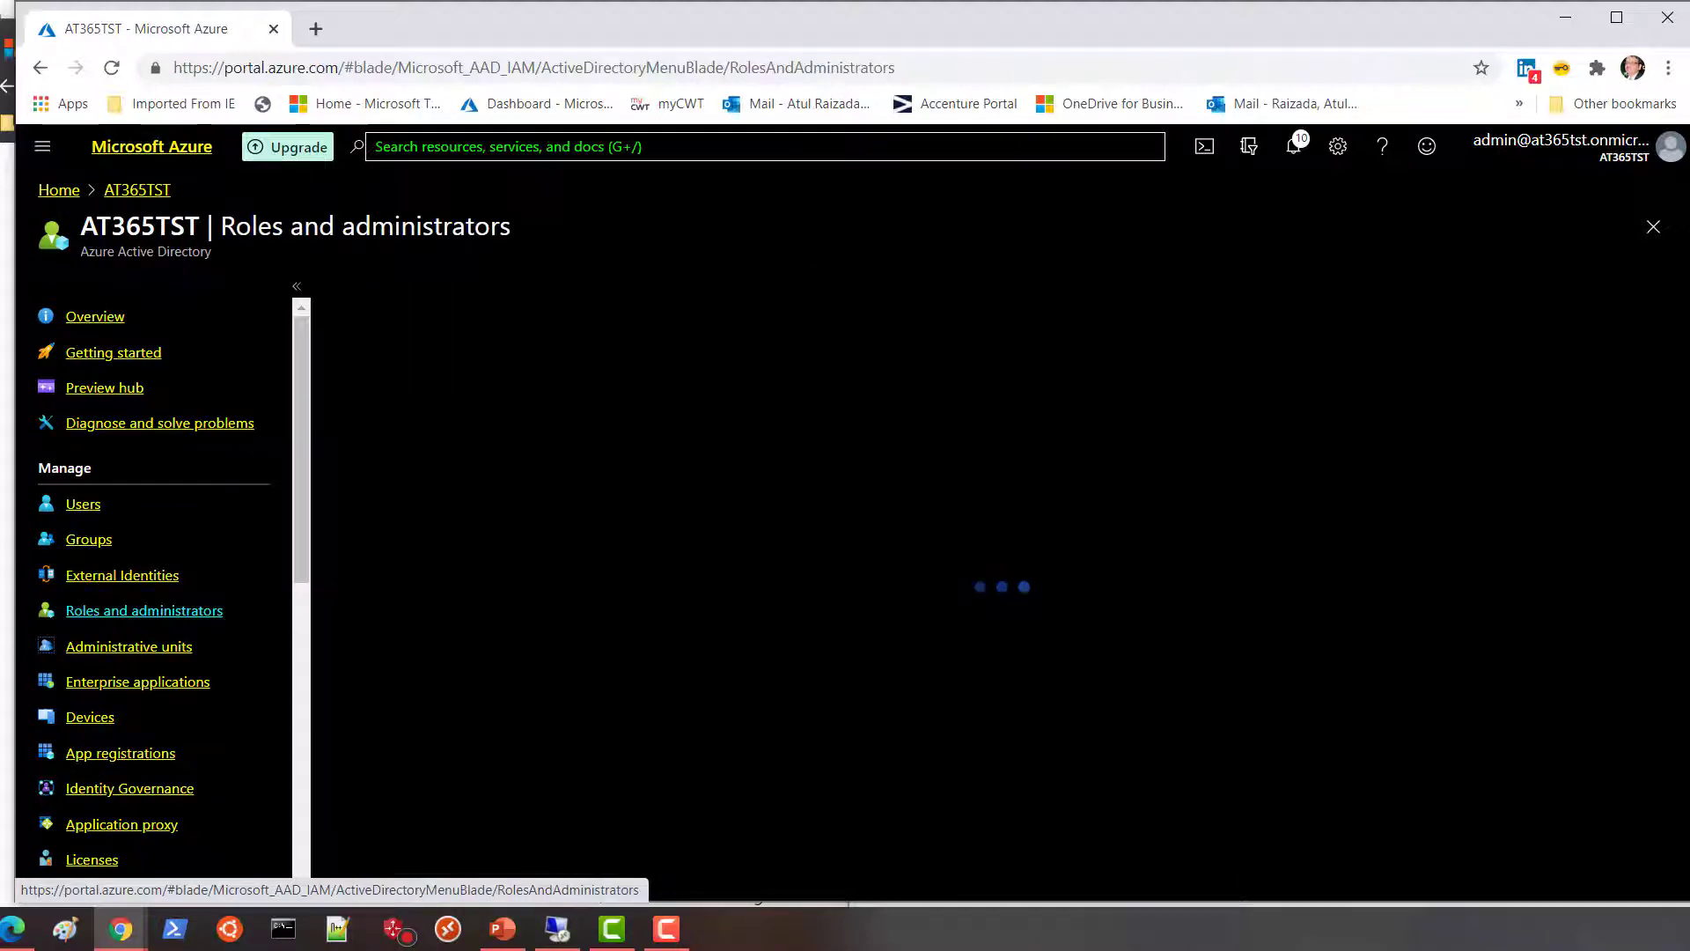
{"action": "scroll", "coordinate": [607, 673], "scroll_direction": "down", "scroll_amount": 3}
{"action": "scroll", "coordinate": [607, 674], "scroll_direction": "down", "scroll_amount": 3}
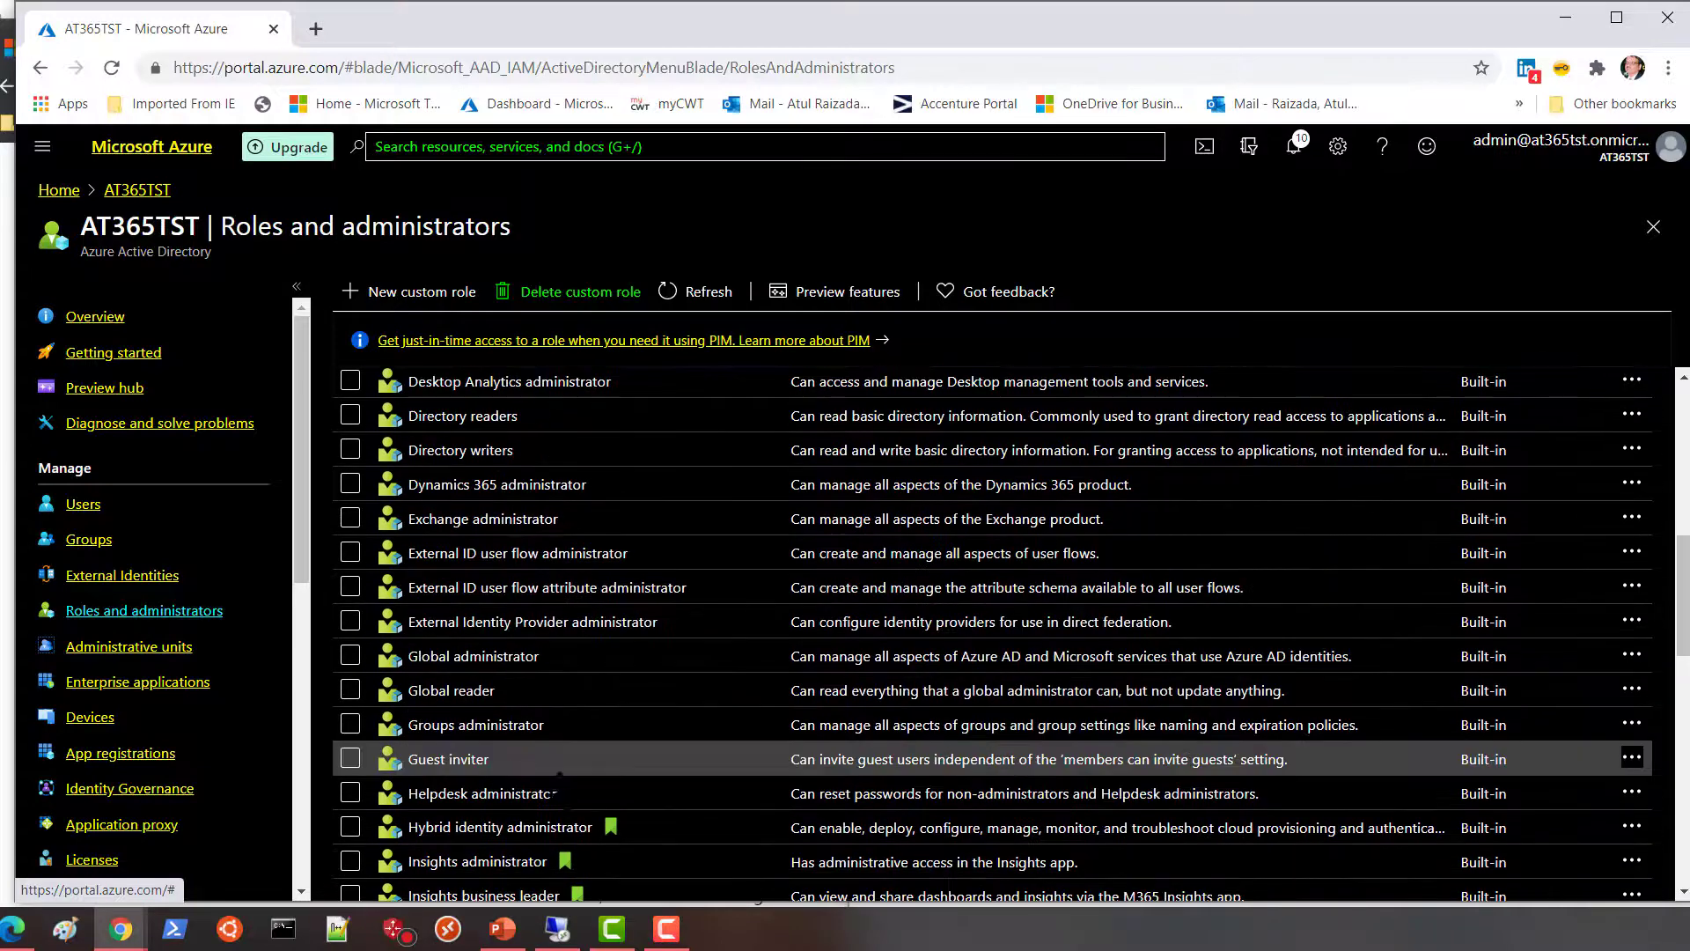
Confirm the Groups administrator role has no eligible assignments, then close it.
{"action": "left_click", "coordinate": [498, 731]}
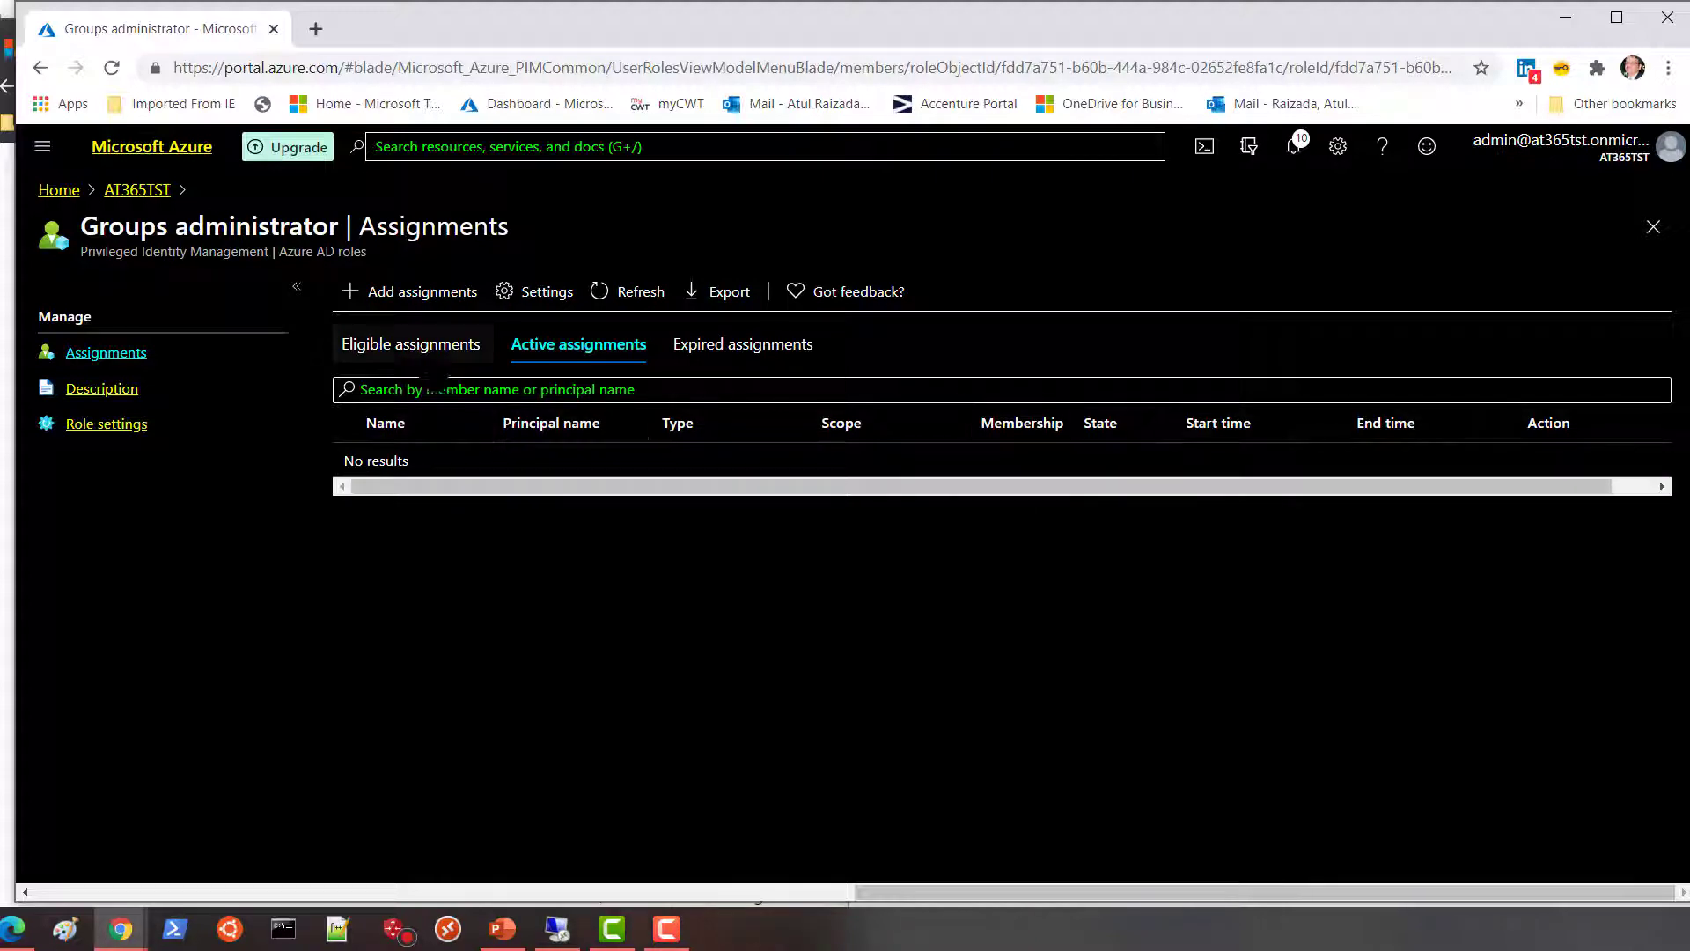
{"action": "left_click", "coordinate": [430, 346]}
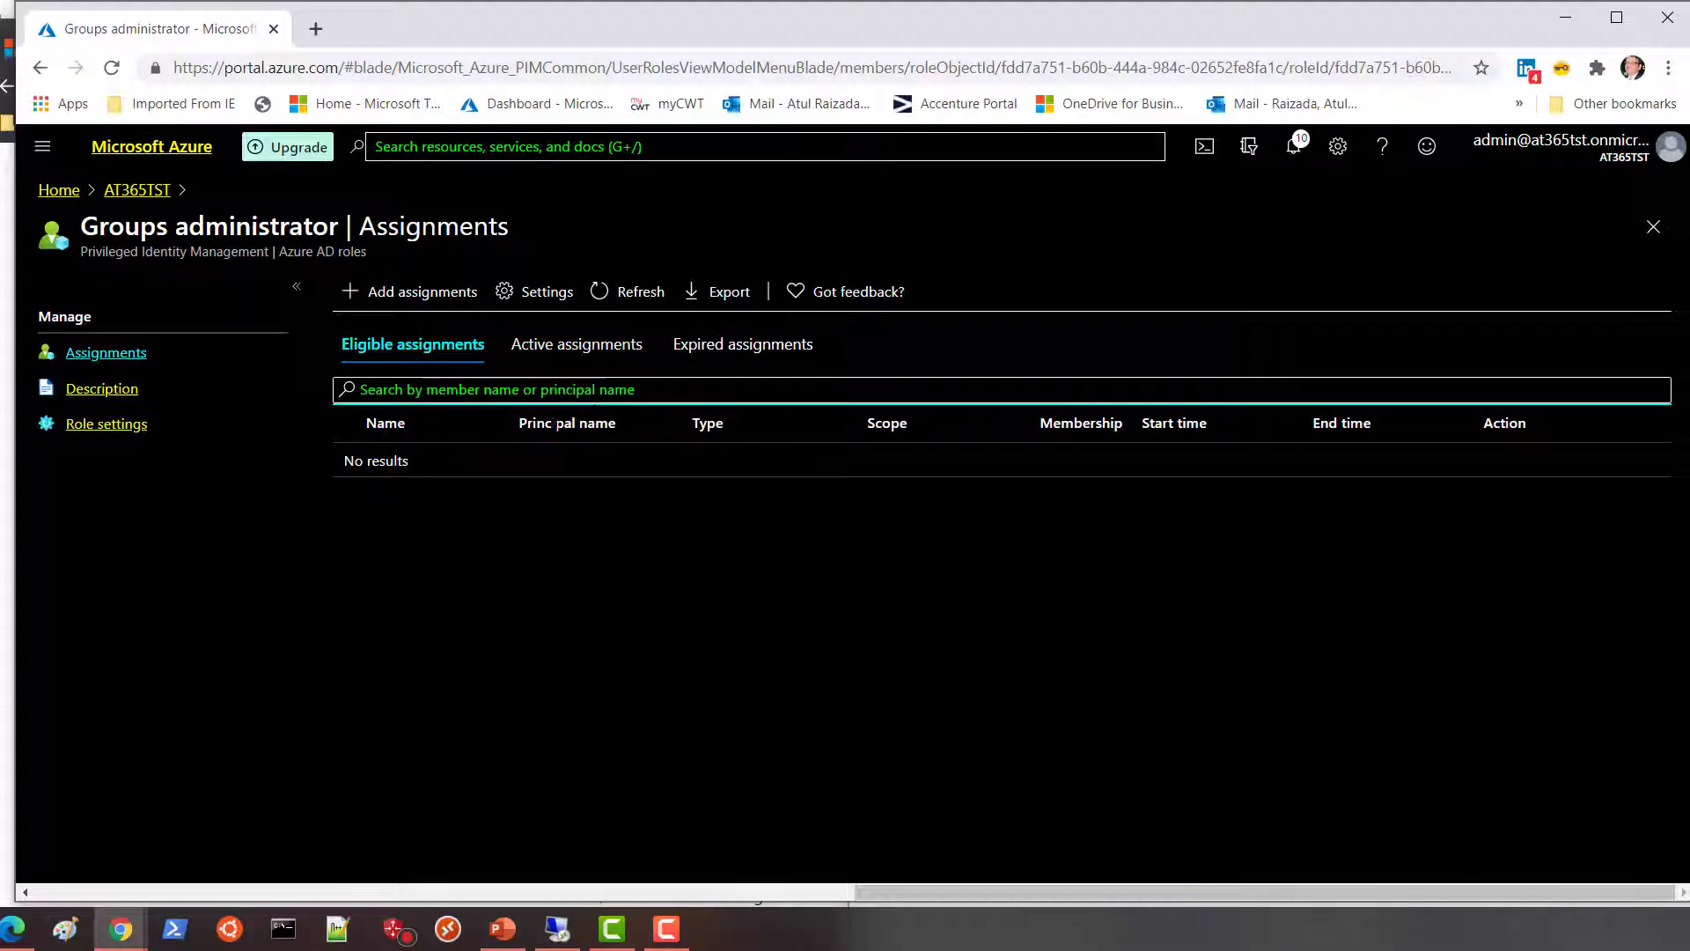
{"action": "left_click", "coordinate": [397, 391]}
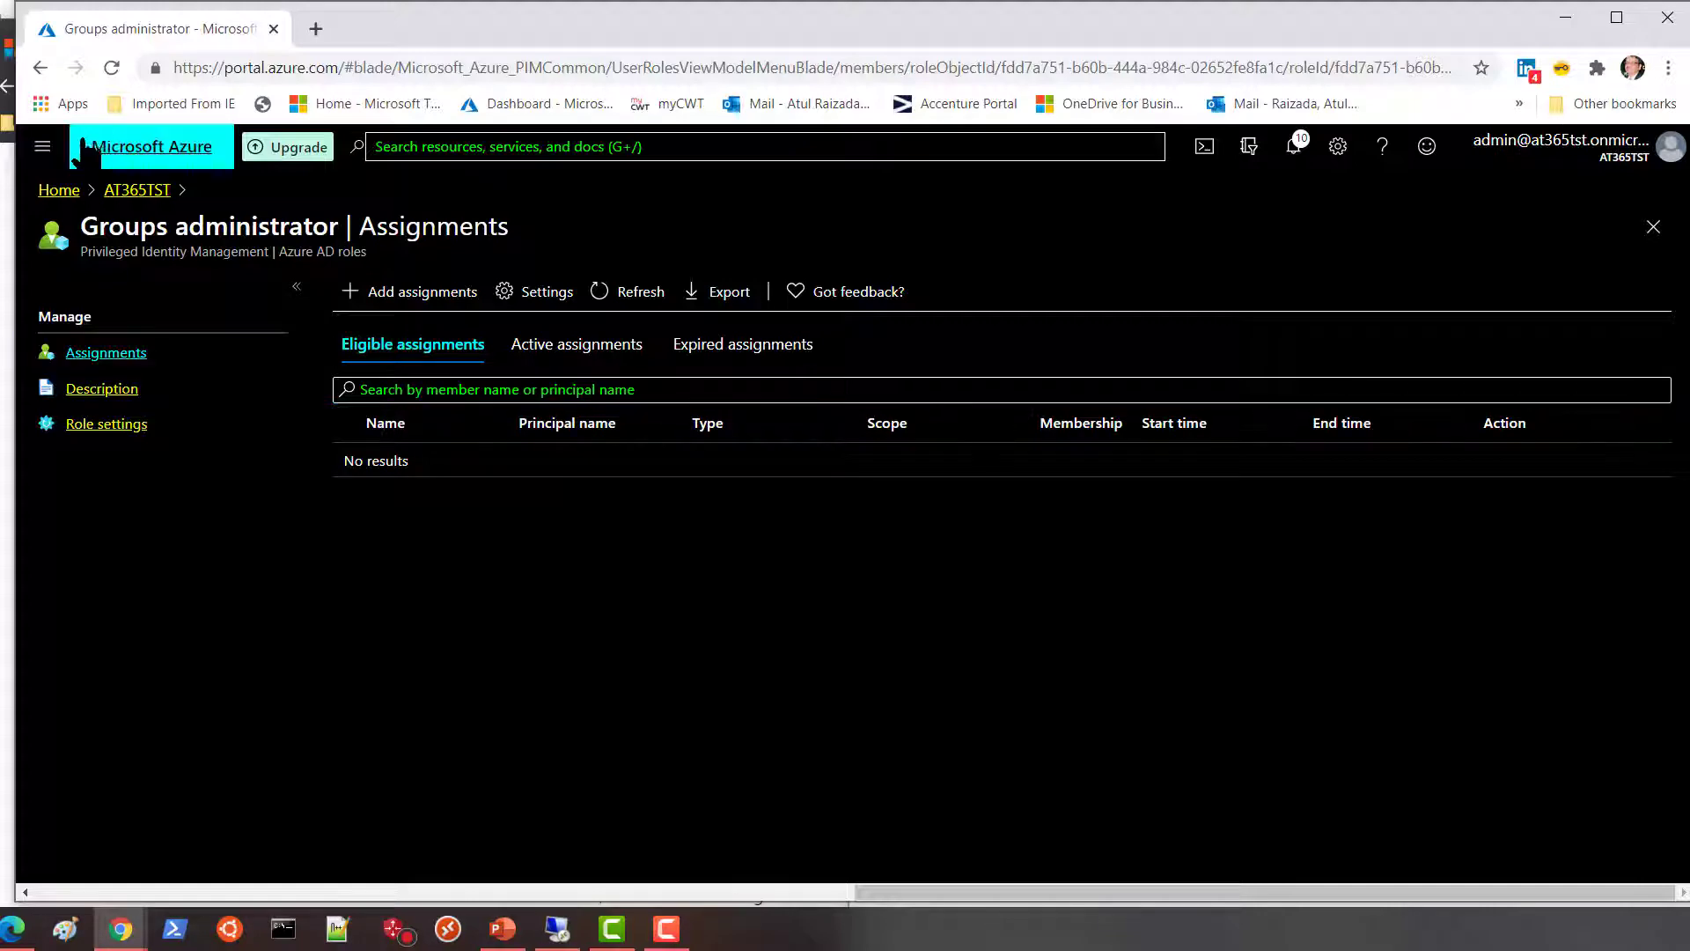
{"action": "left_click", "coordinate": [1653, 227]}
{"action": "scroll", "coordinate": [488, 792], "scroll_direction": "down", "scroll_amount": 1}
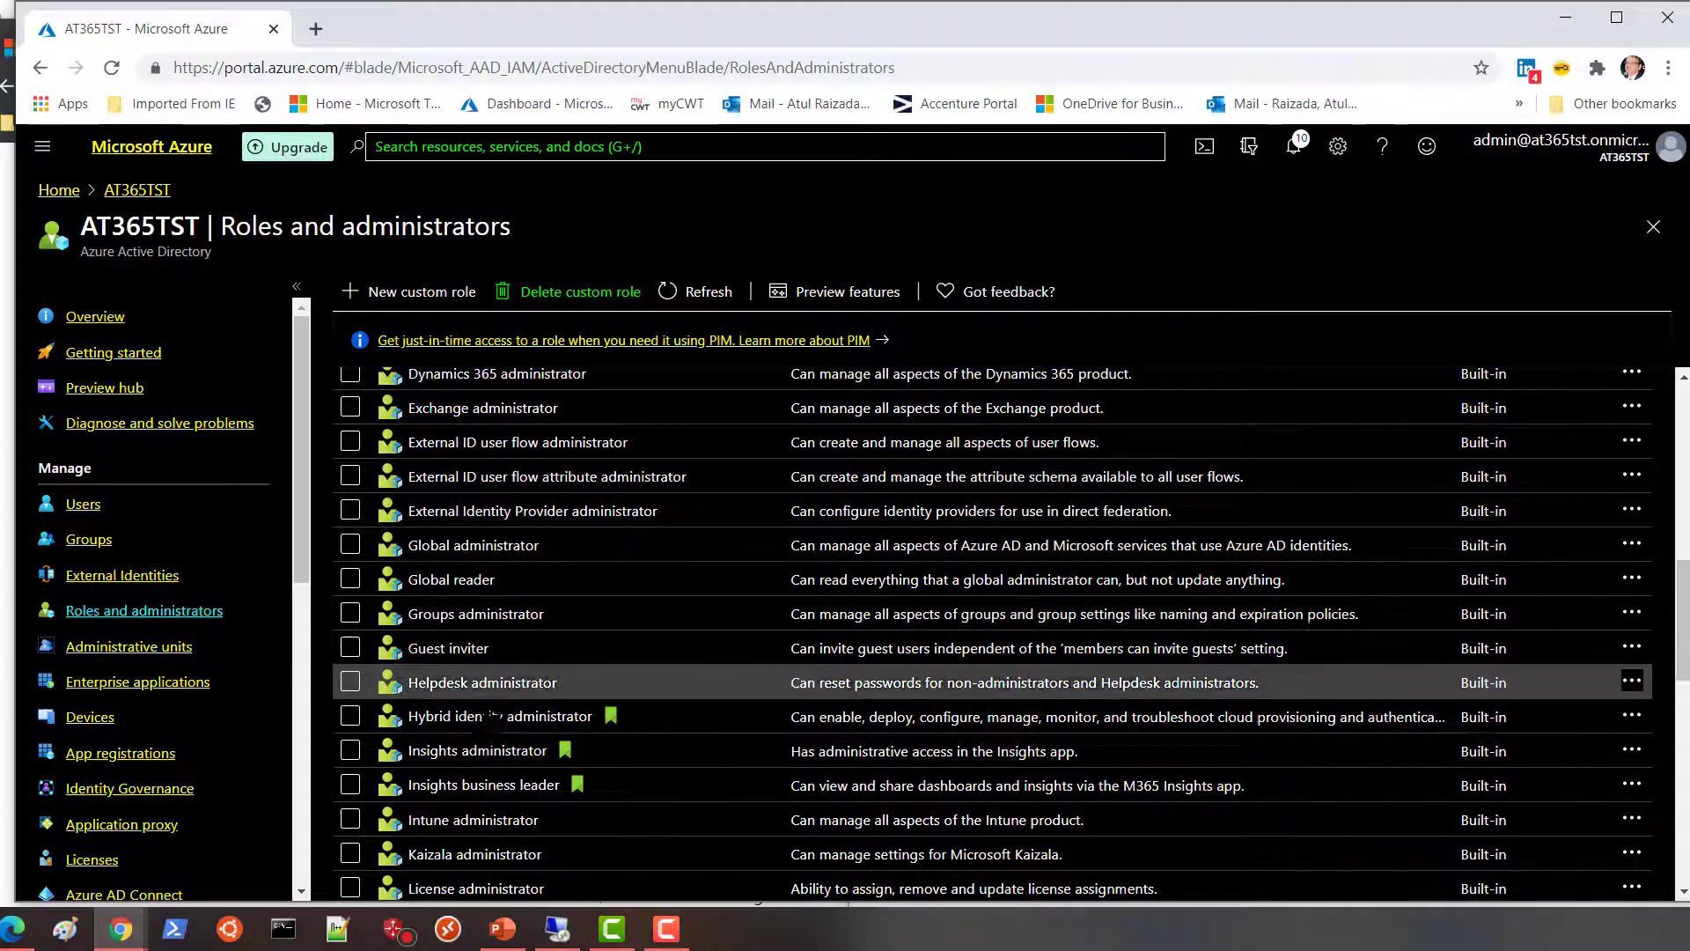
Review Global administrator's active assignments: two users permanently assigned at Directory scope.
{"action": "left_click", "coordinate": [475, 546]}
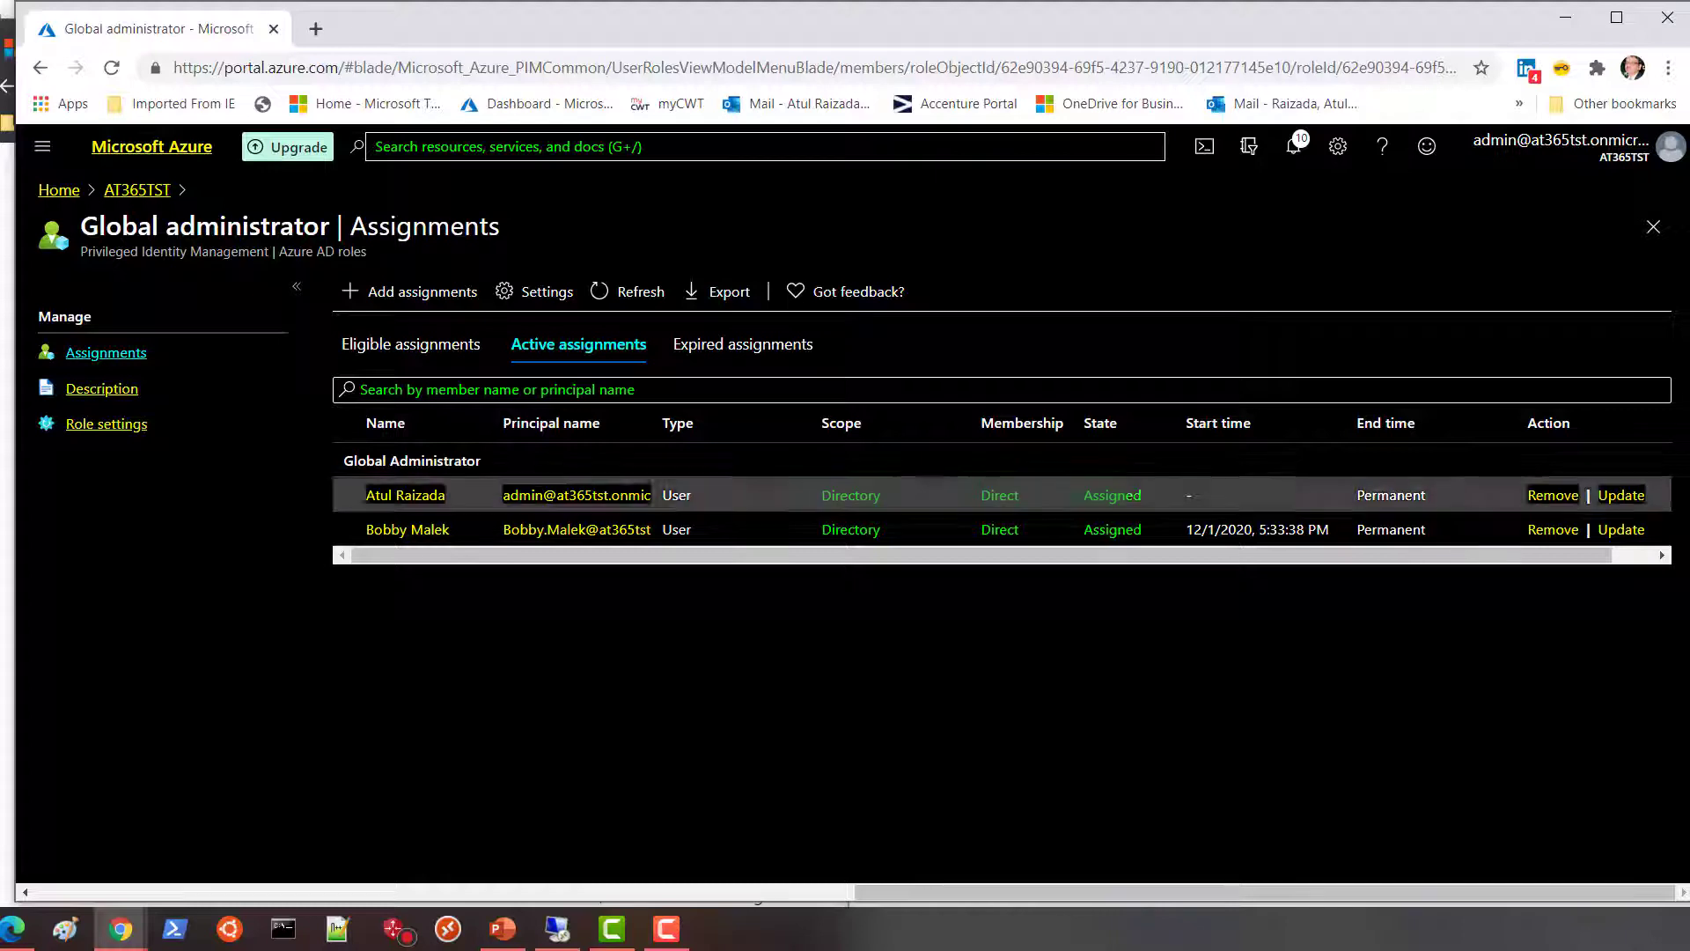
{"action": "left_click", "coordinate": [42, 146]}
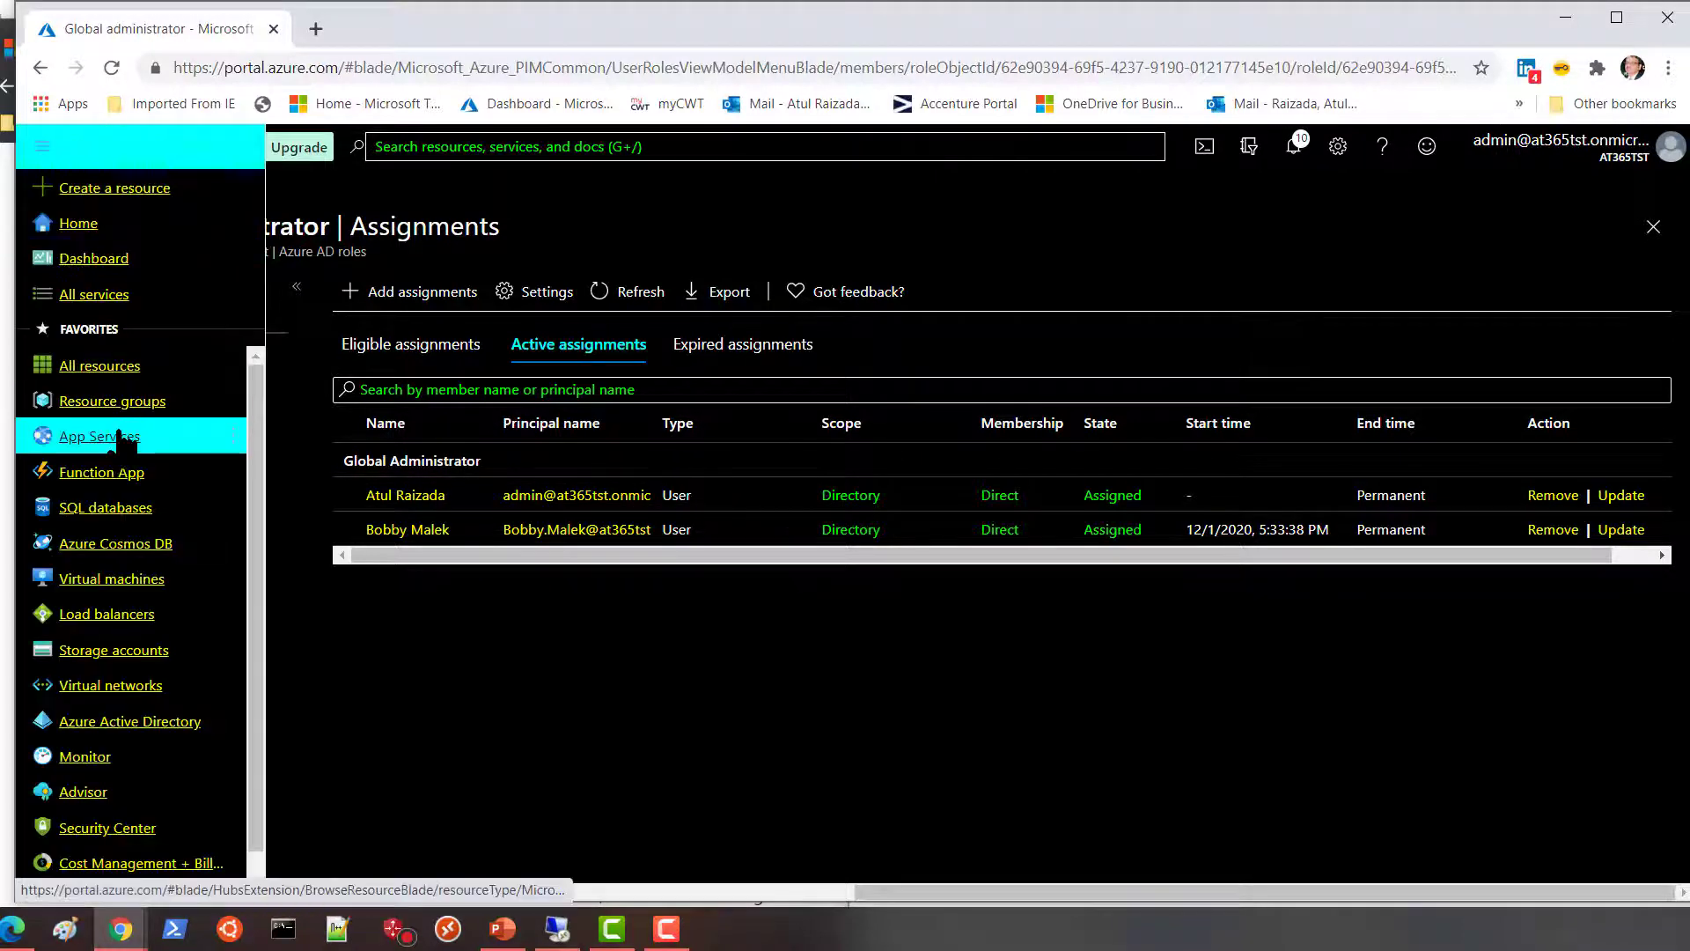
{"action": "mouse_move", "coordinate": [131, 408]}
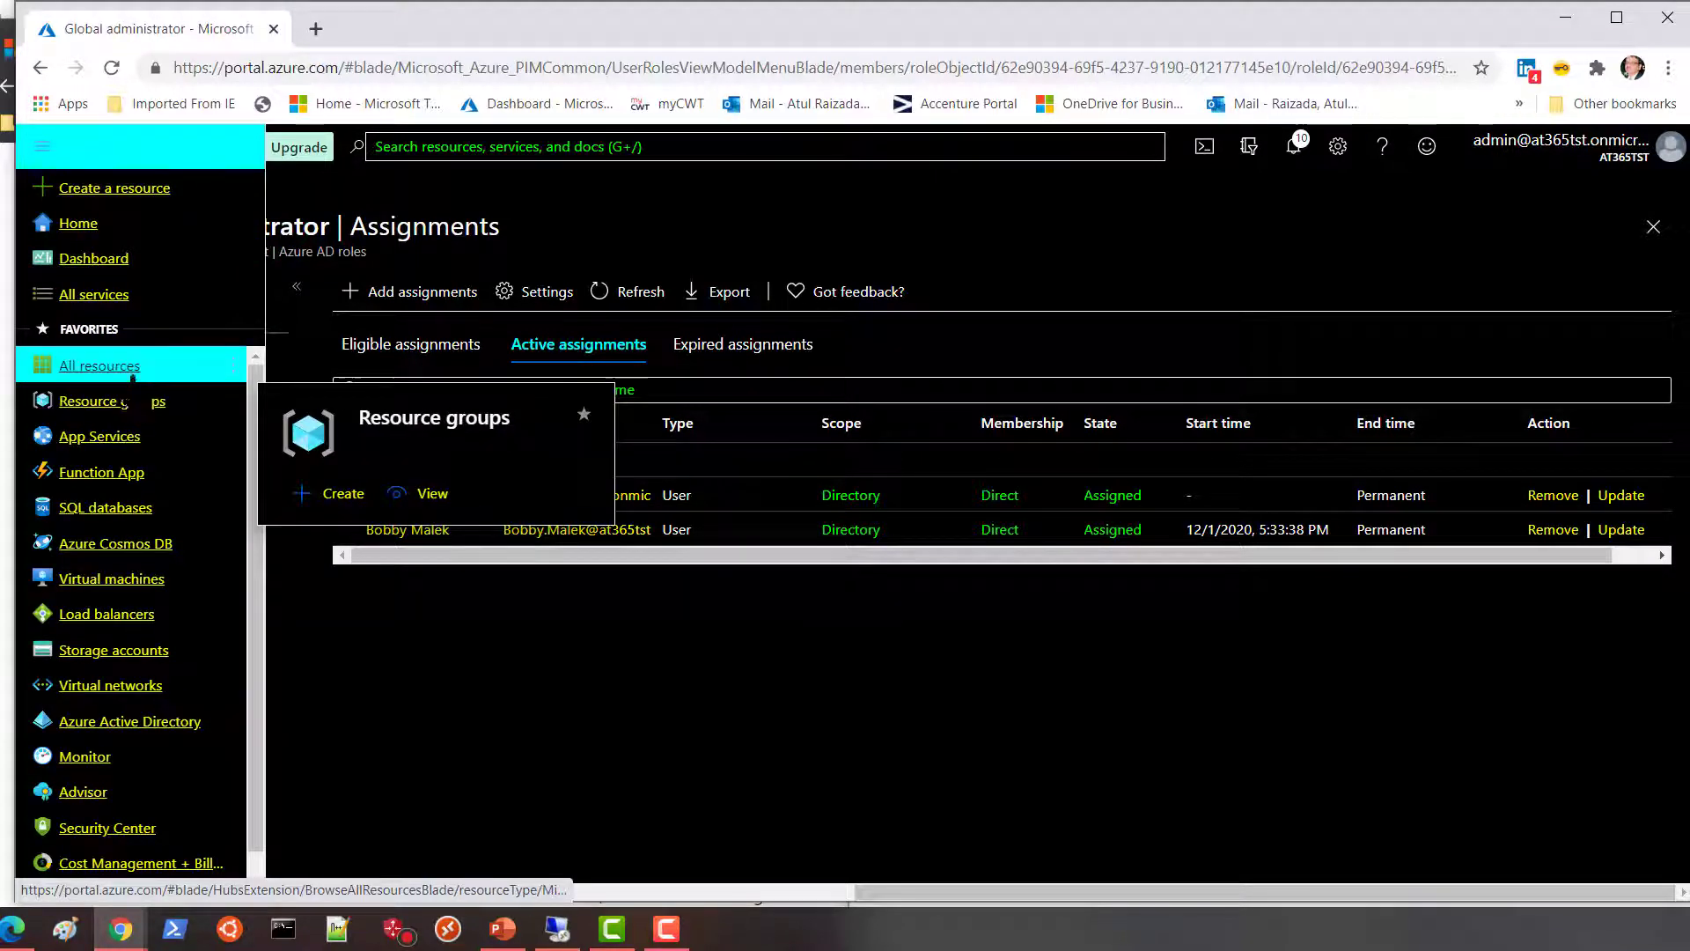
{"action": "left_click", "coordinate": [556, 147]}
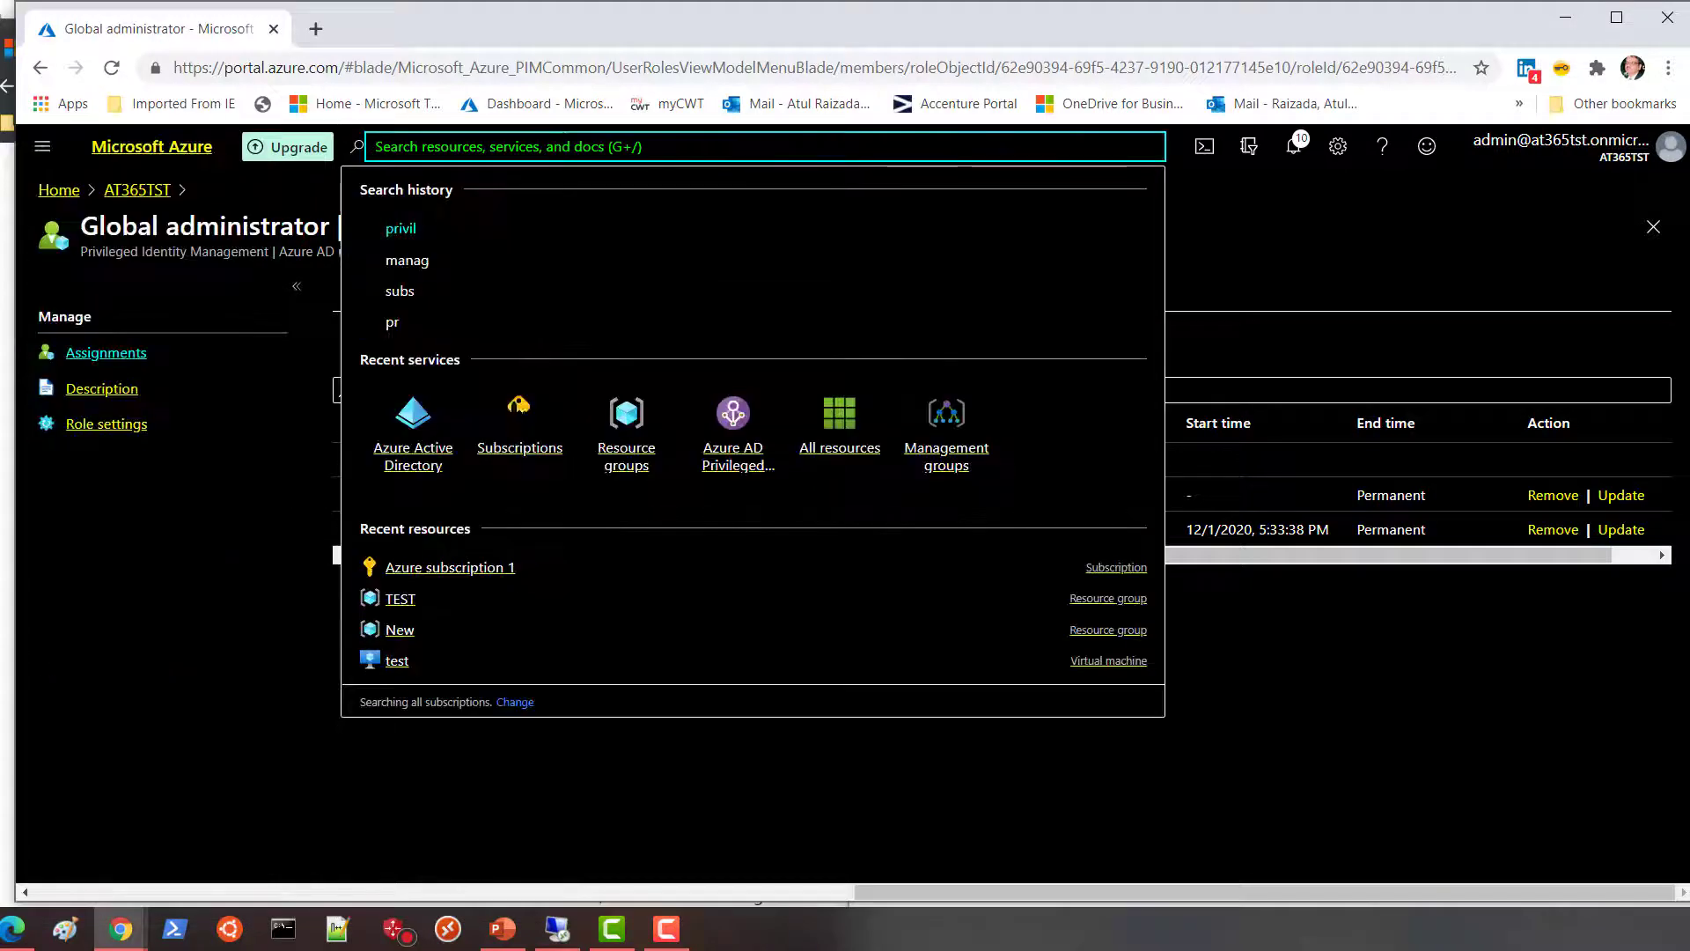
Open Access control (IAM) for Azure subscription 1 from the Subscriptions list.
{"action": "left_click", "coordinate": [519, 418]}
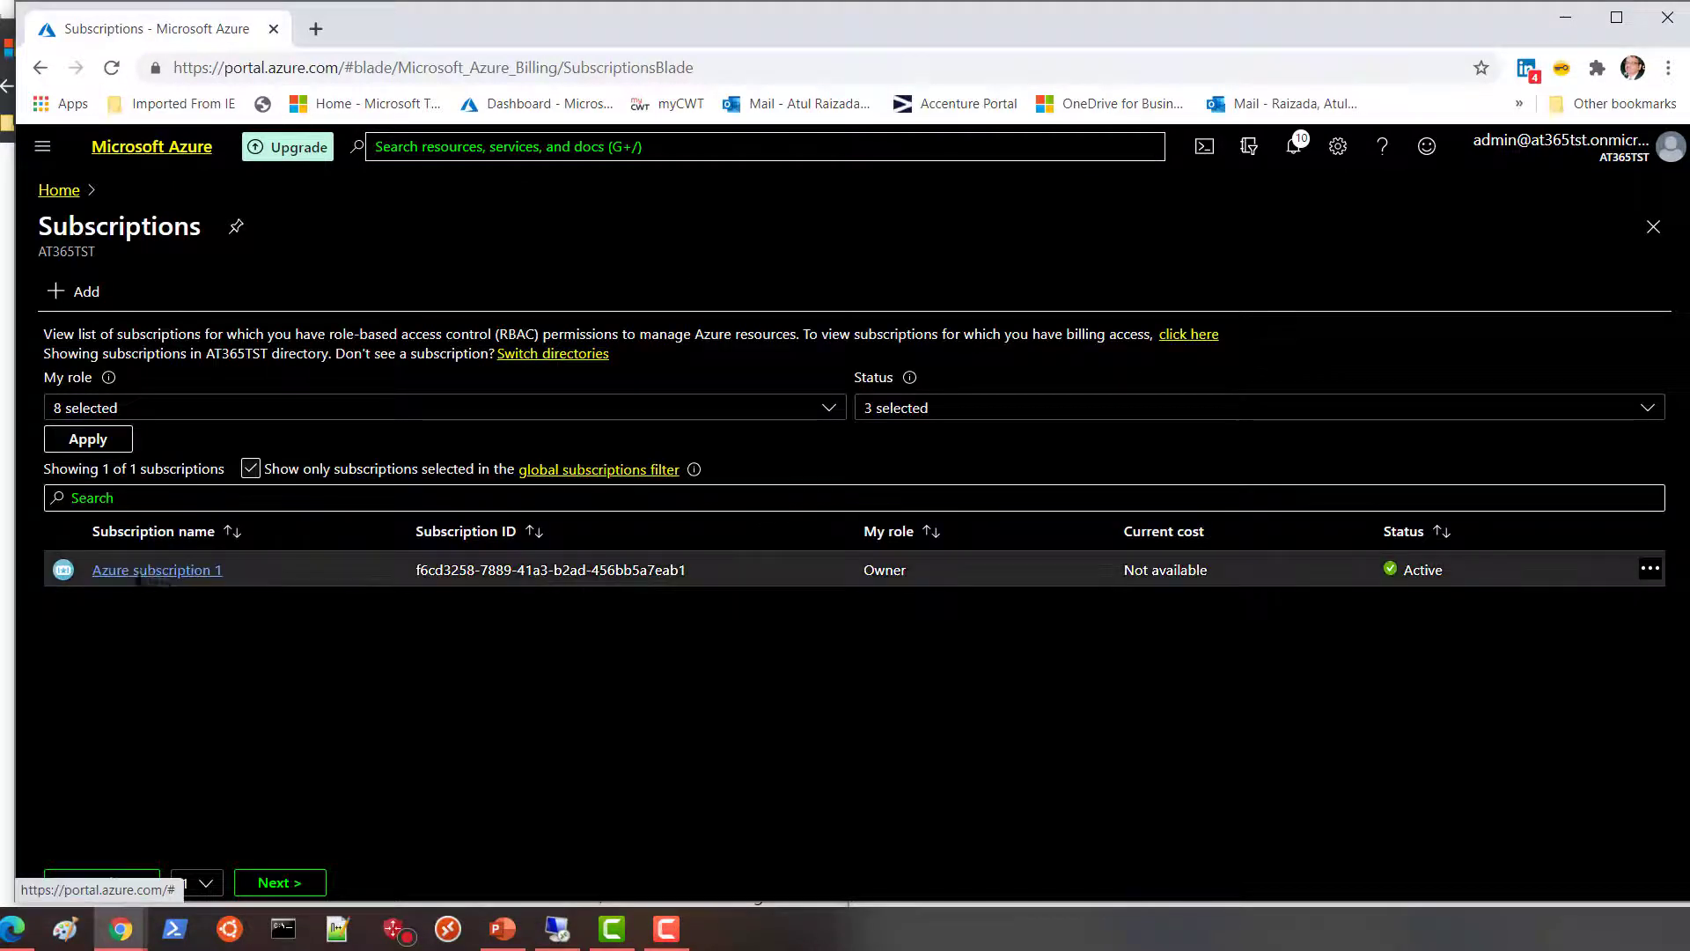
{"action": "left_click", "coordinate": [146, 572]}
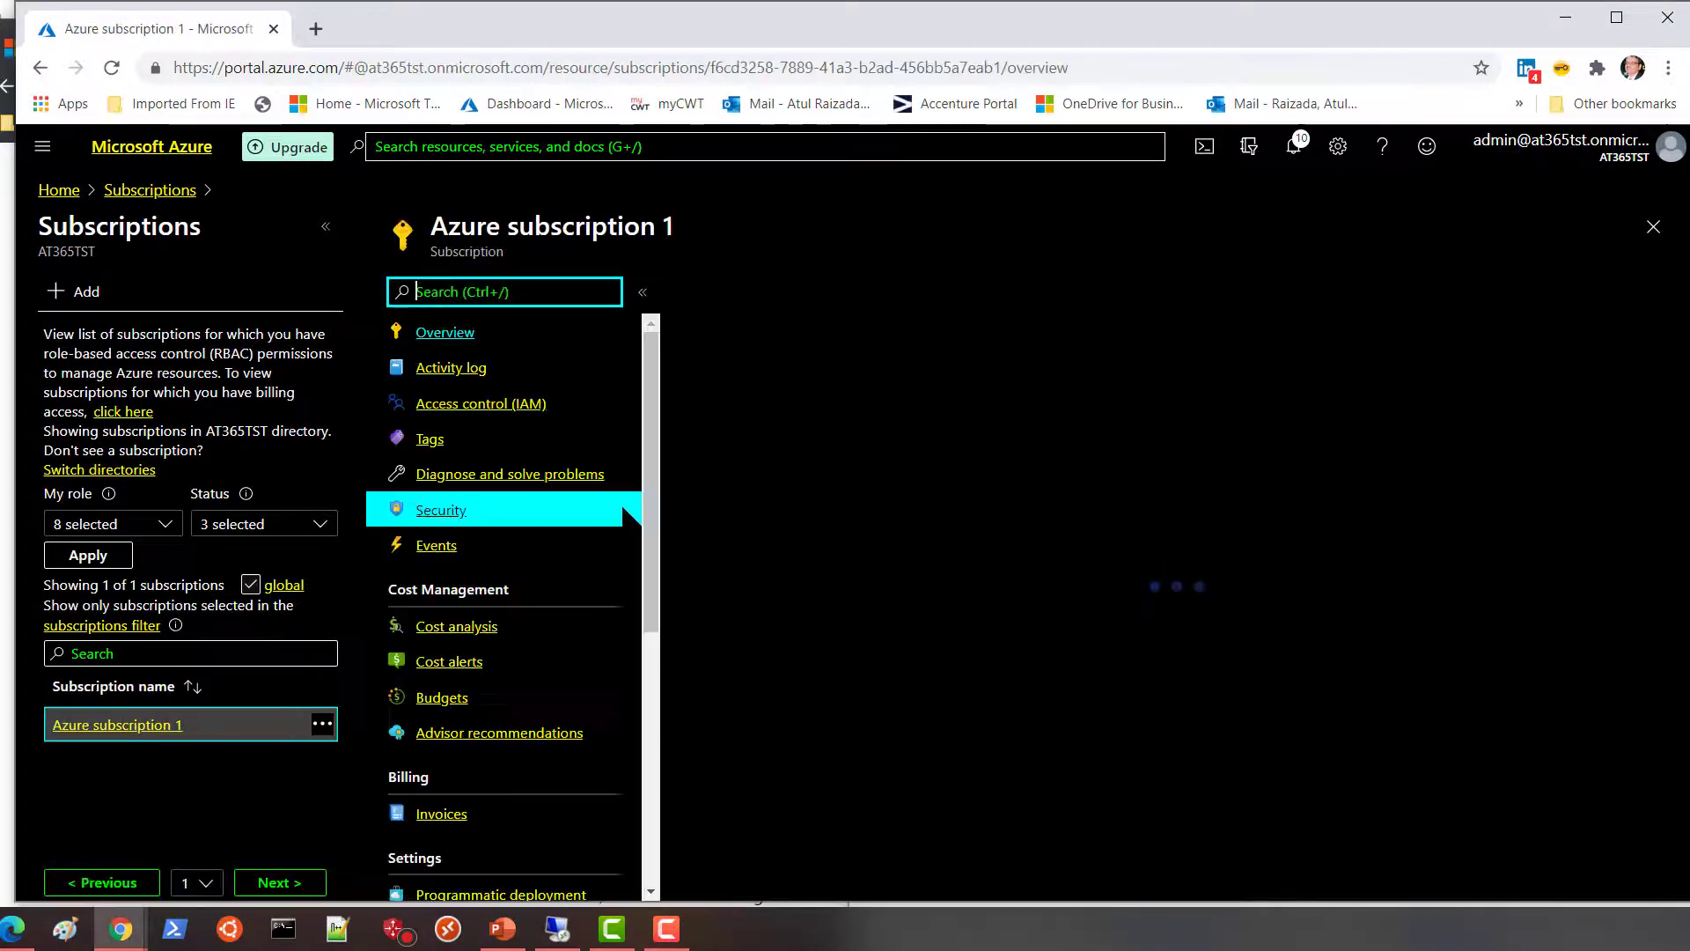
{"action": "left_click", "coordinate": [493, 406]}
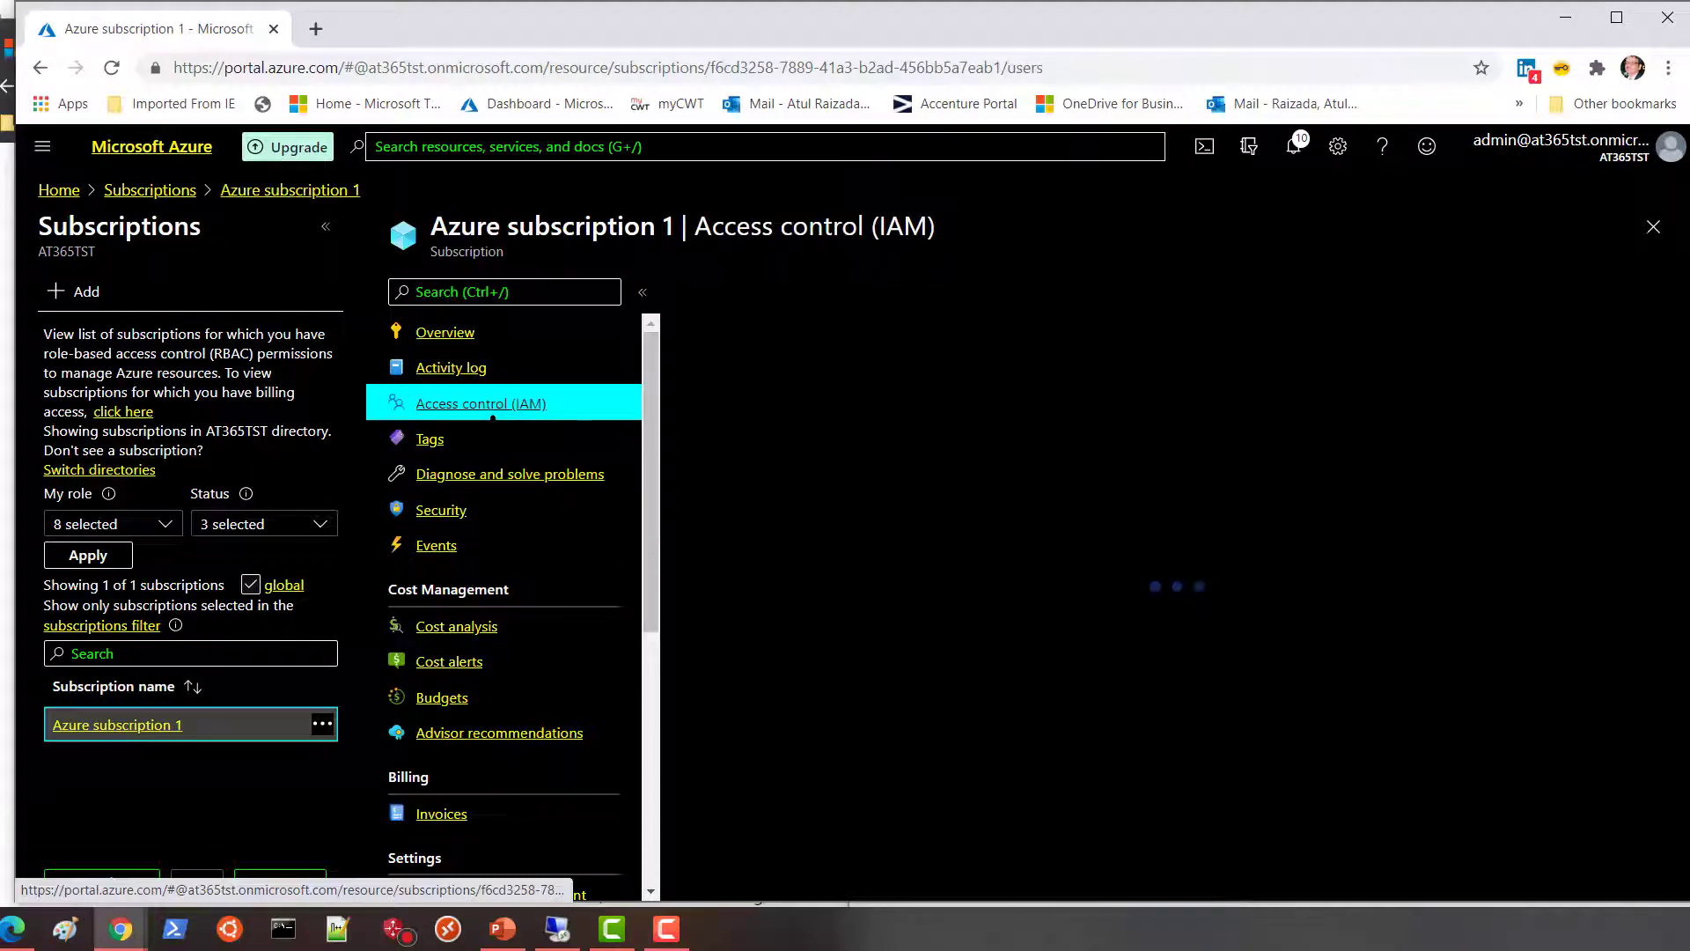
Check the admin user's access on the subscription, confirming zero role assignments.
{"action": "left_click", "coordinate": [750, 660]}
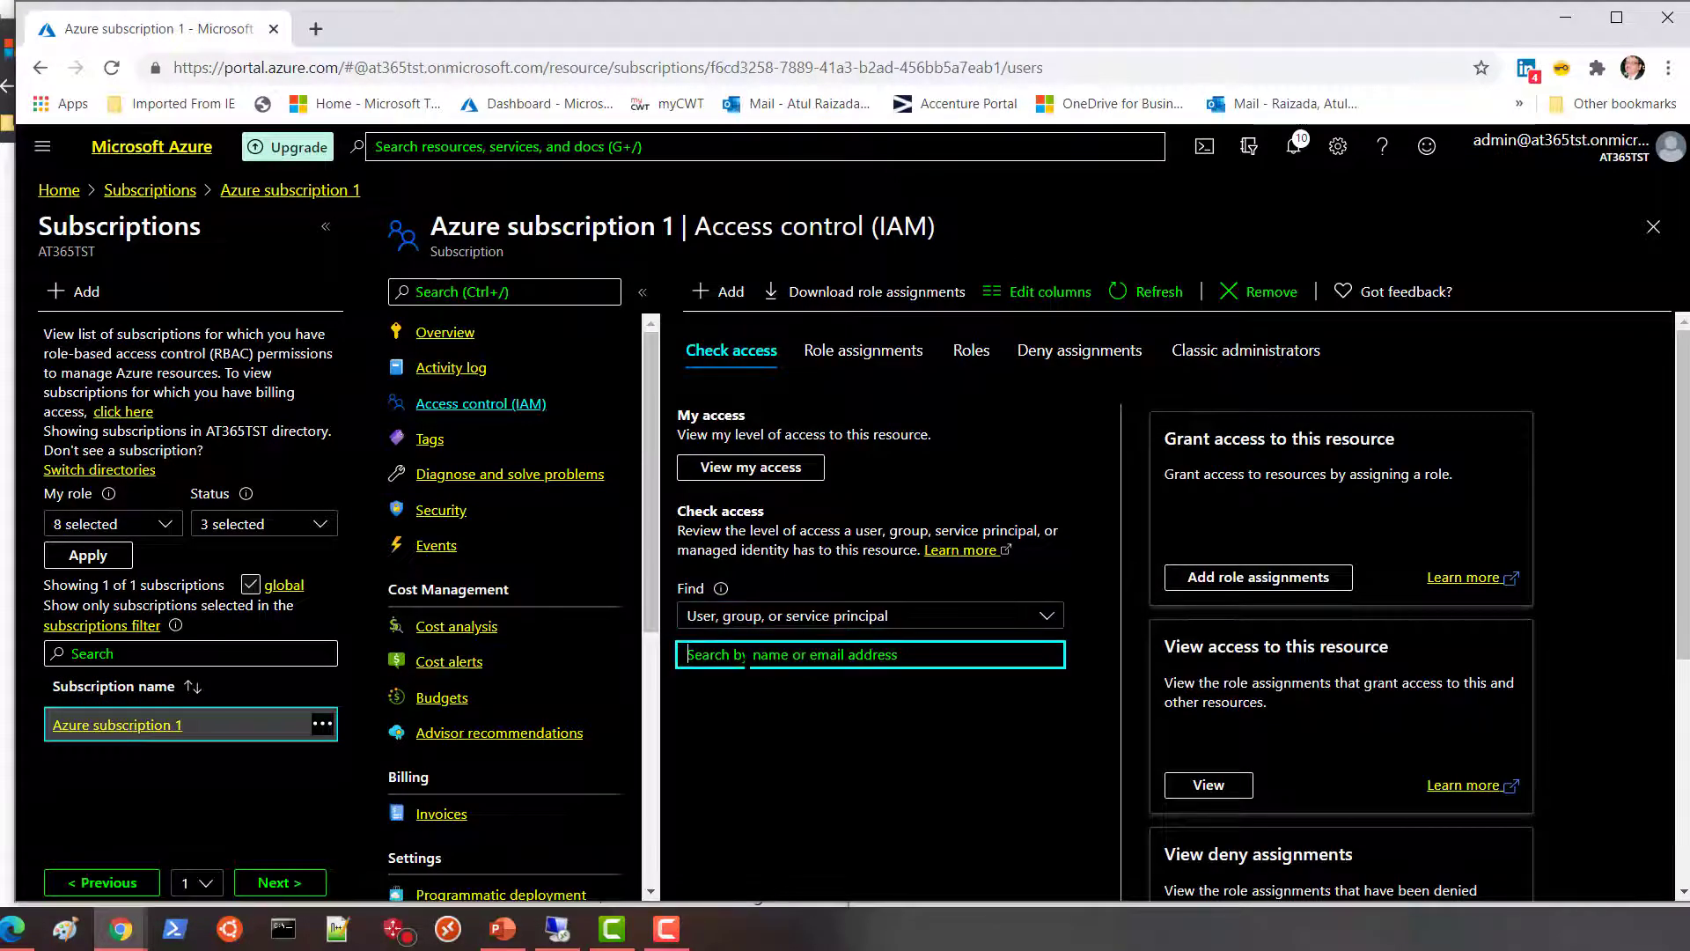
{"action": "type", "text": "bobby"}
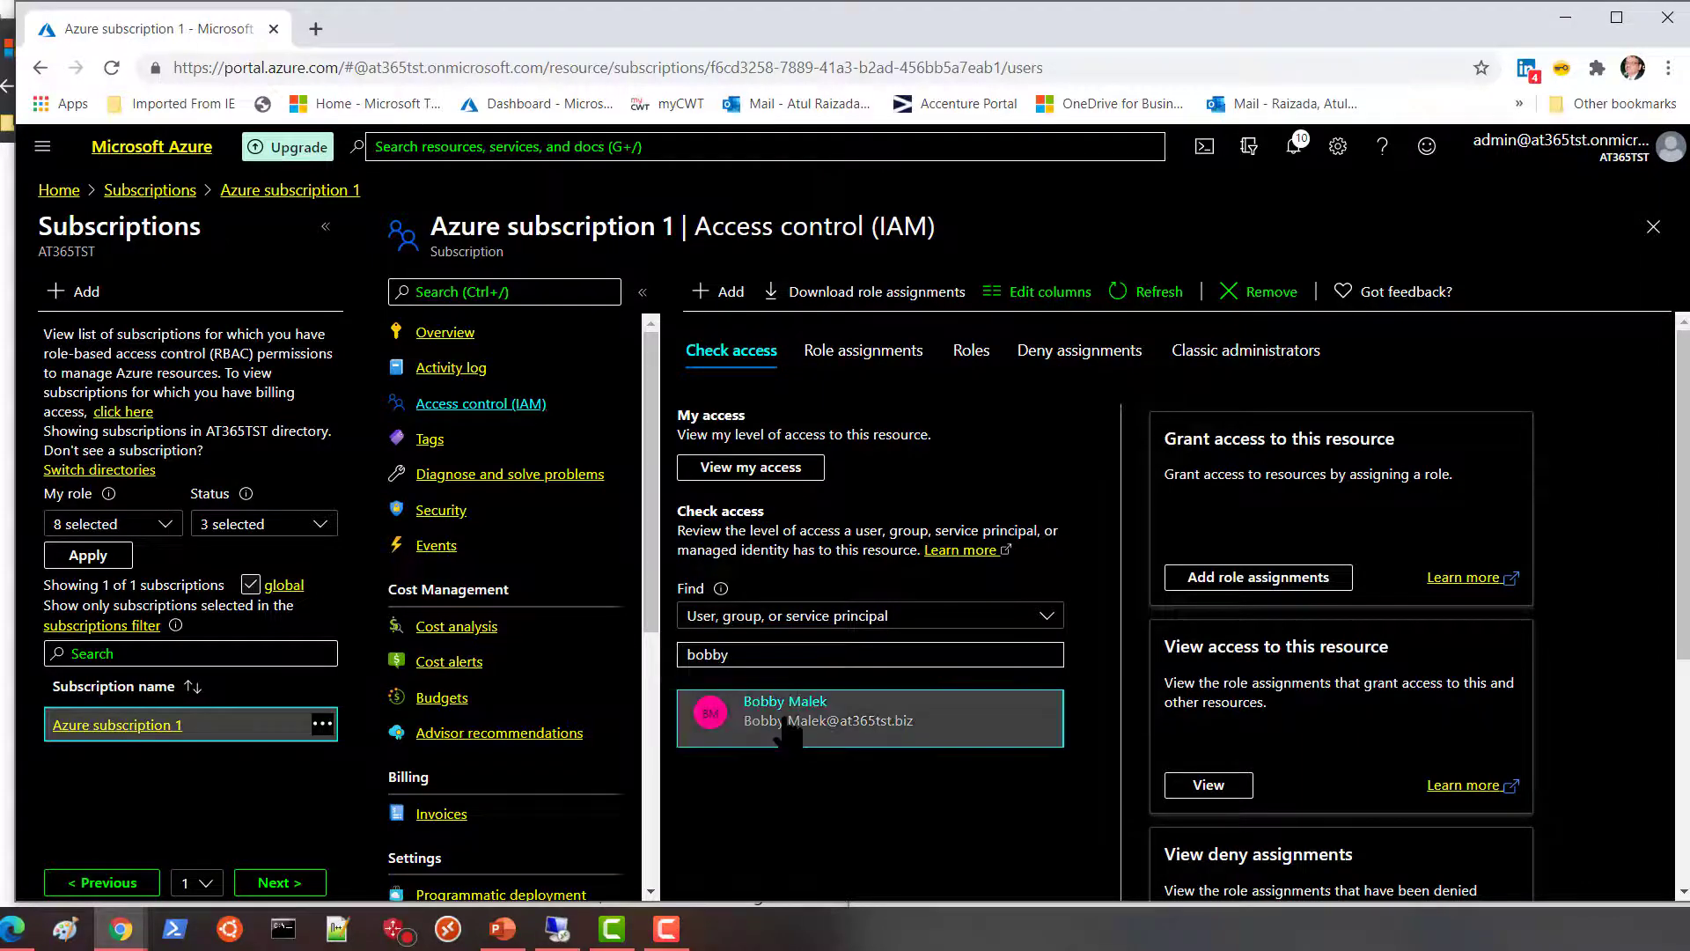
{"action": "left_click", "coordinate": [744, 715]}
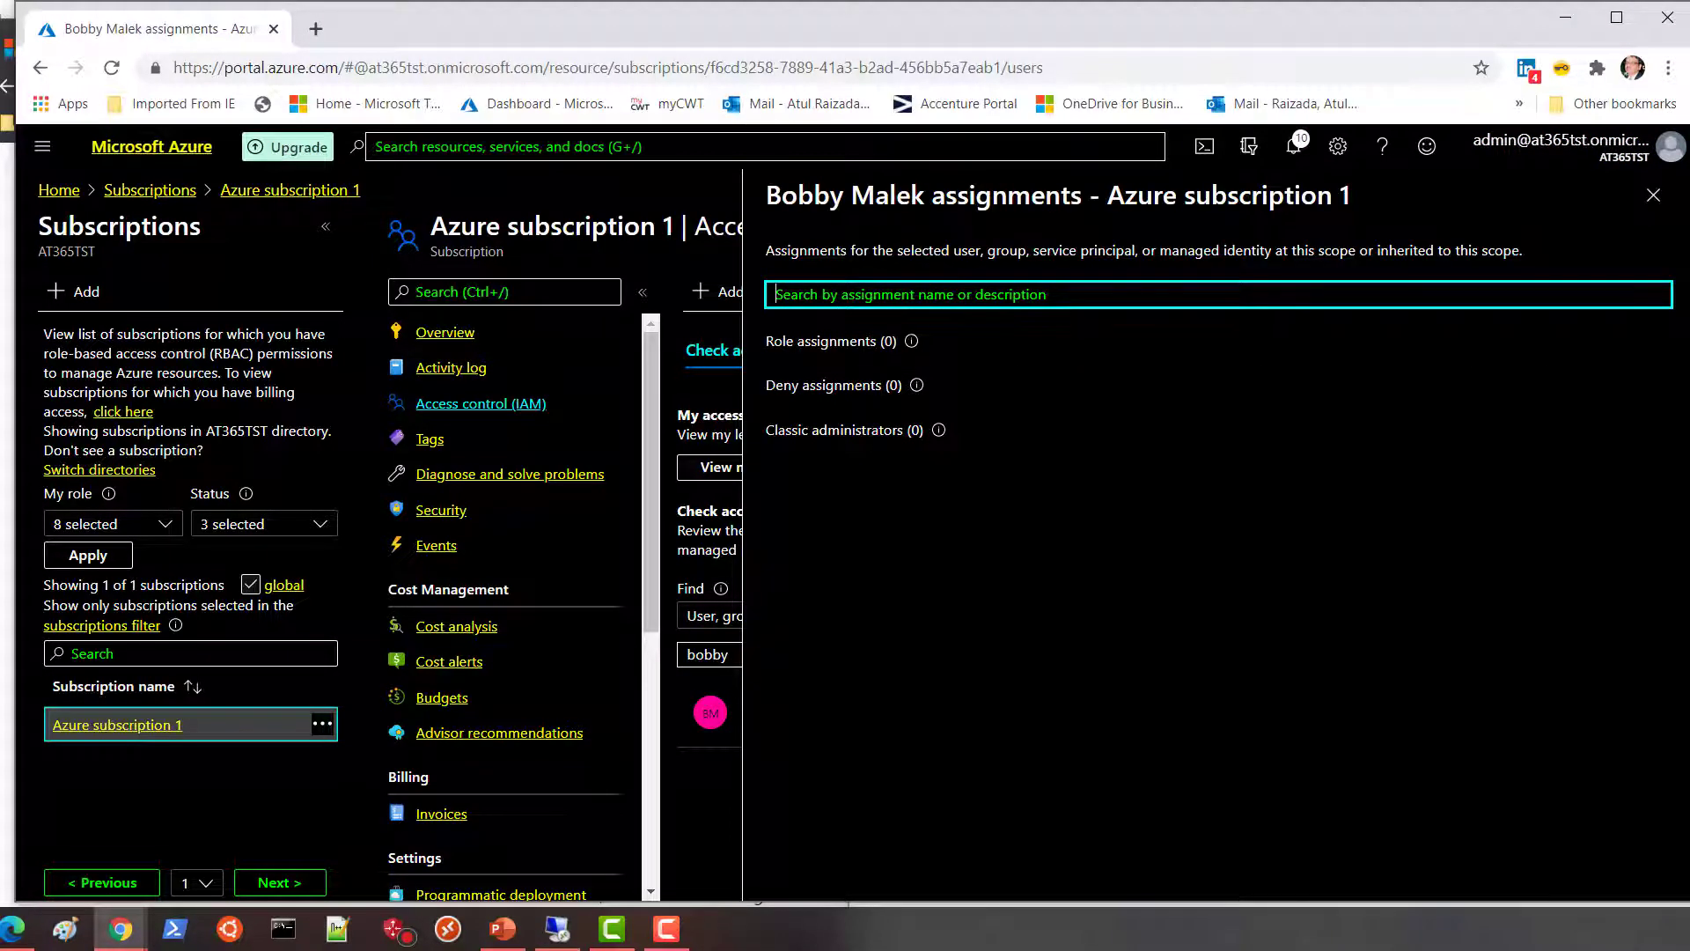
{"action": "left_click", "coordinate": [1654, 195]}
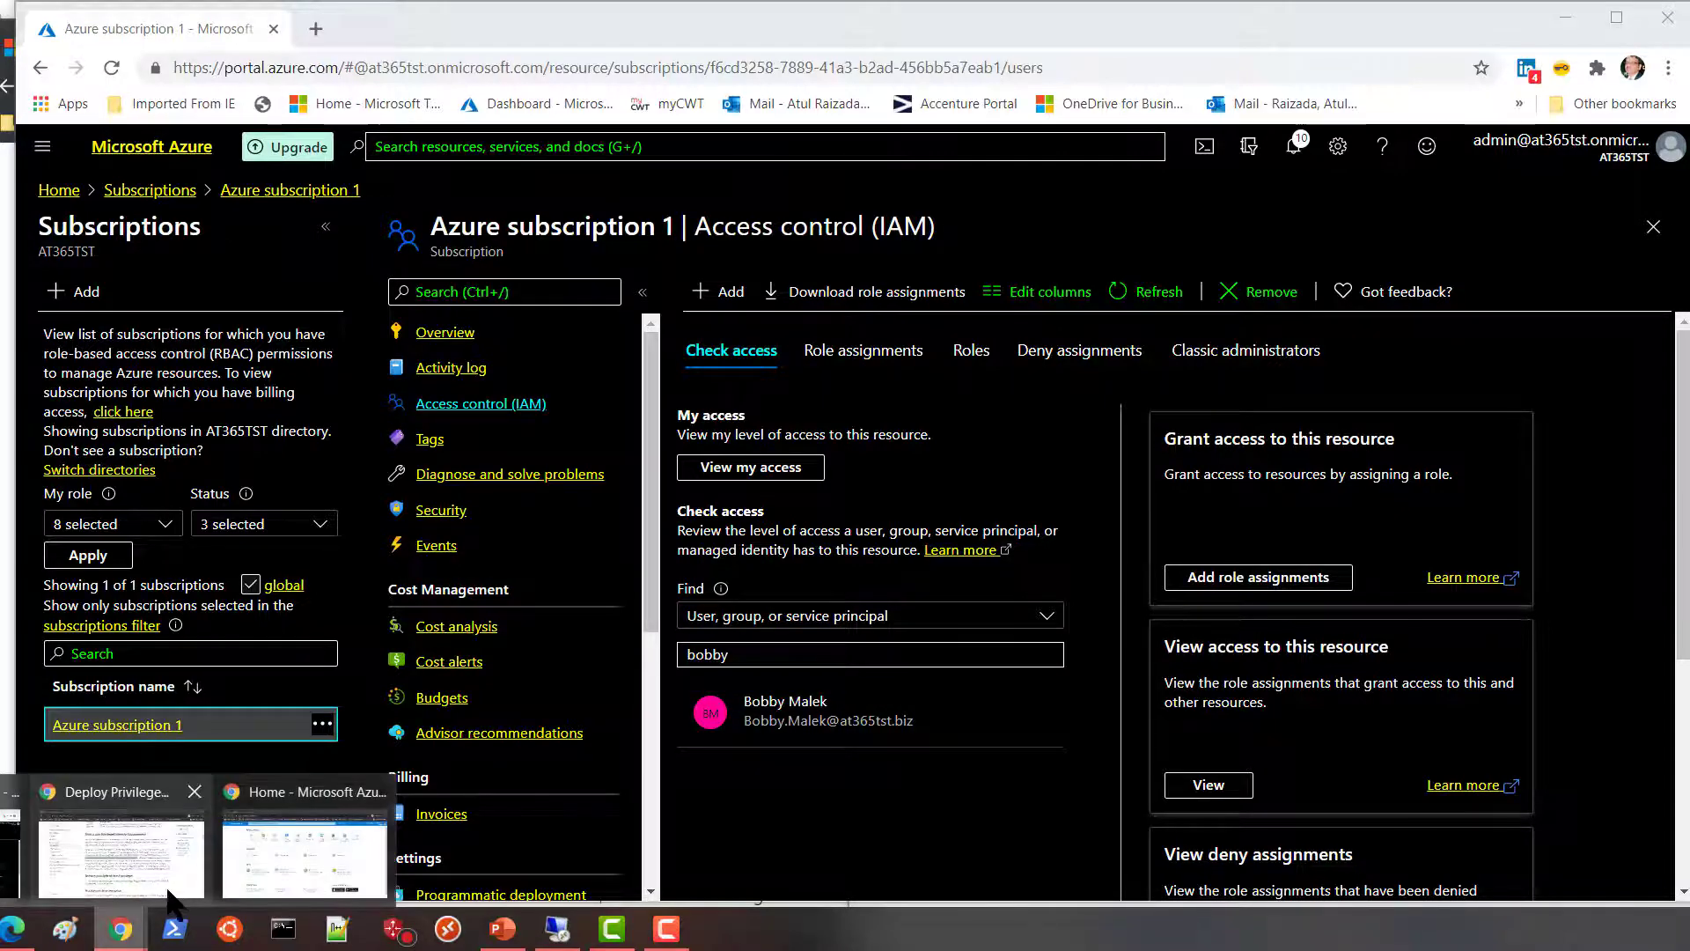
In the second portal window, open the AT365TST directory's Properties page.
{"action": "left_click", "coordinate": [295, 880]}
{"action": "left_click_drag", "start_coordinate": [1323, 118], "coordinate": [657, 88]}
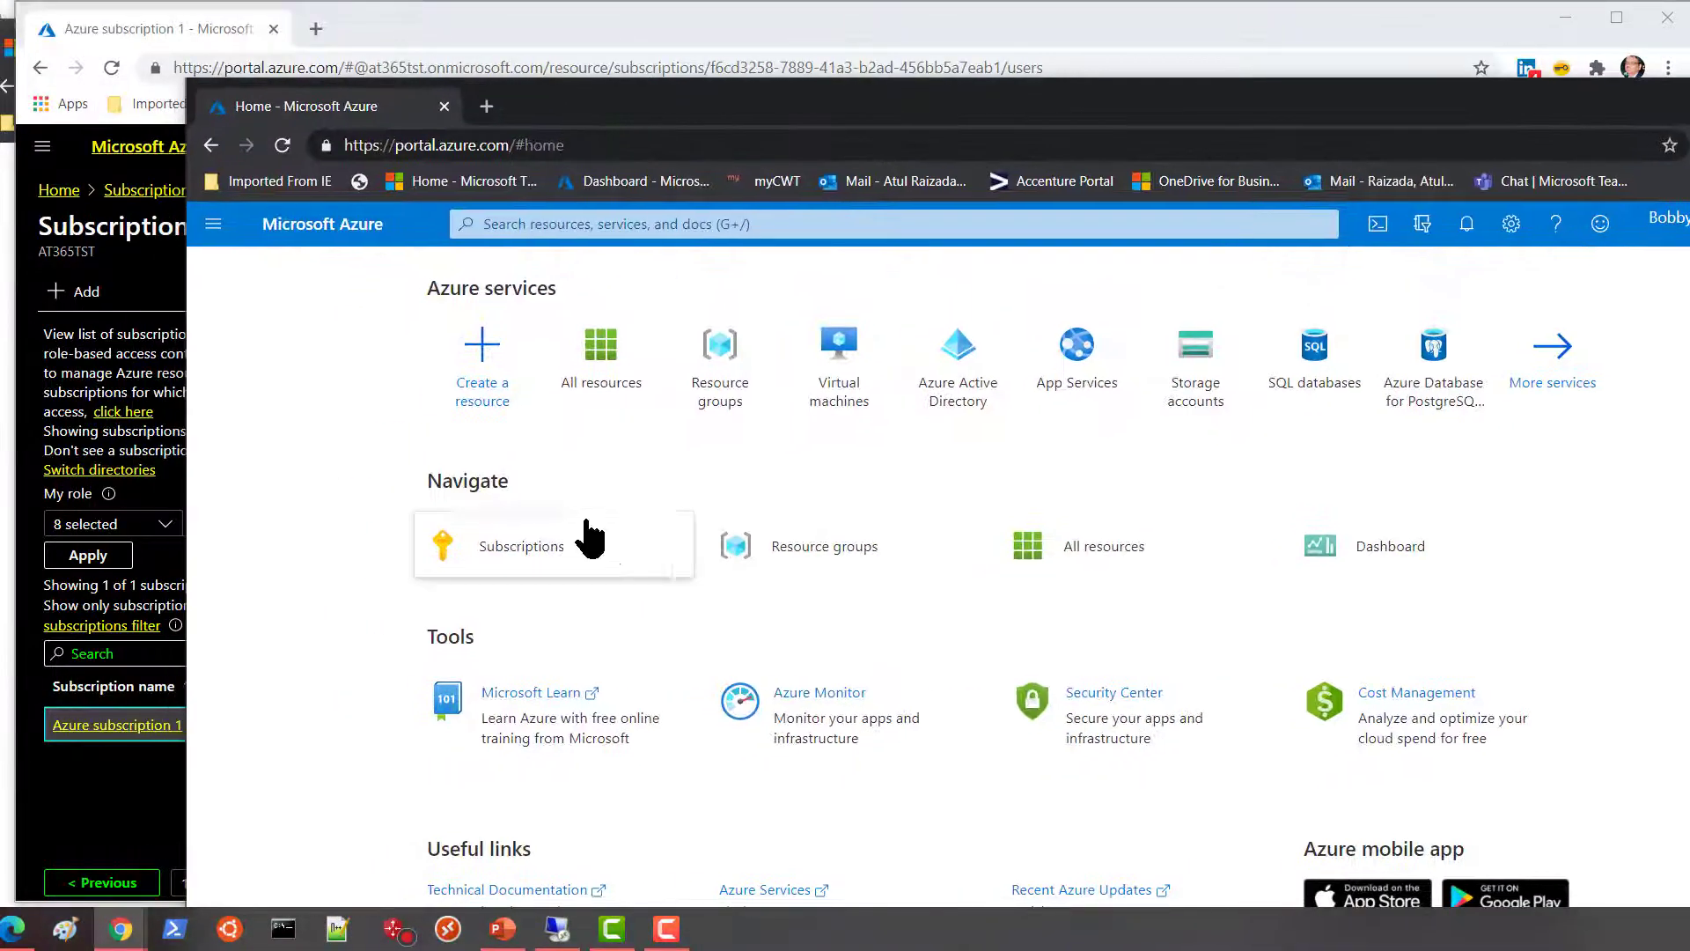
{"action": "left_click", "coordinate": [215, 226]}
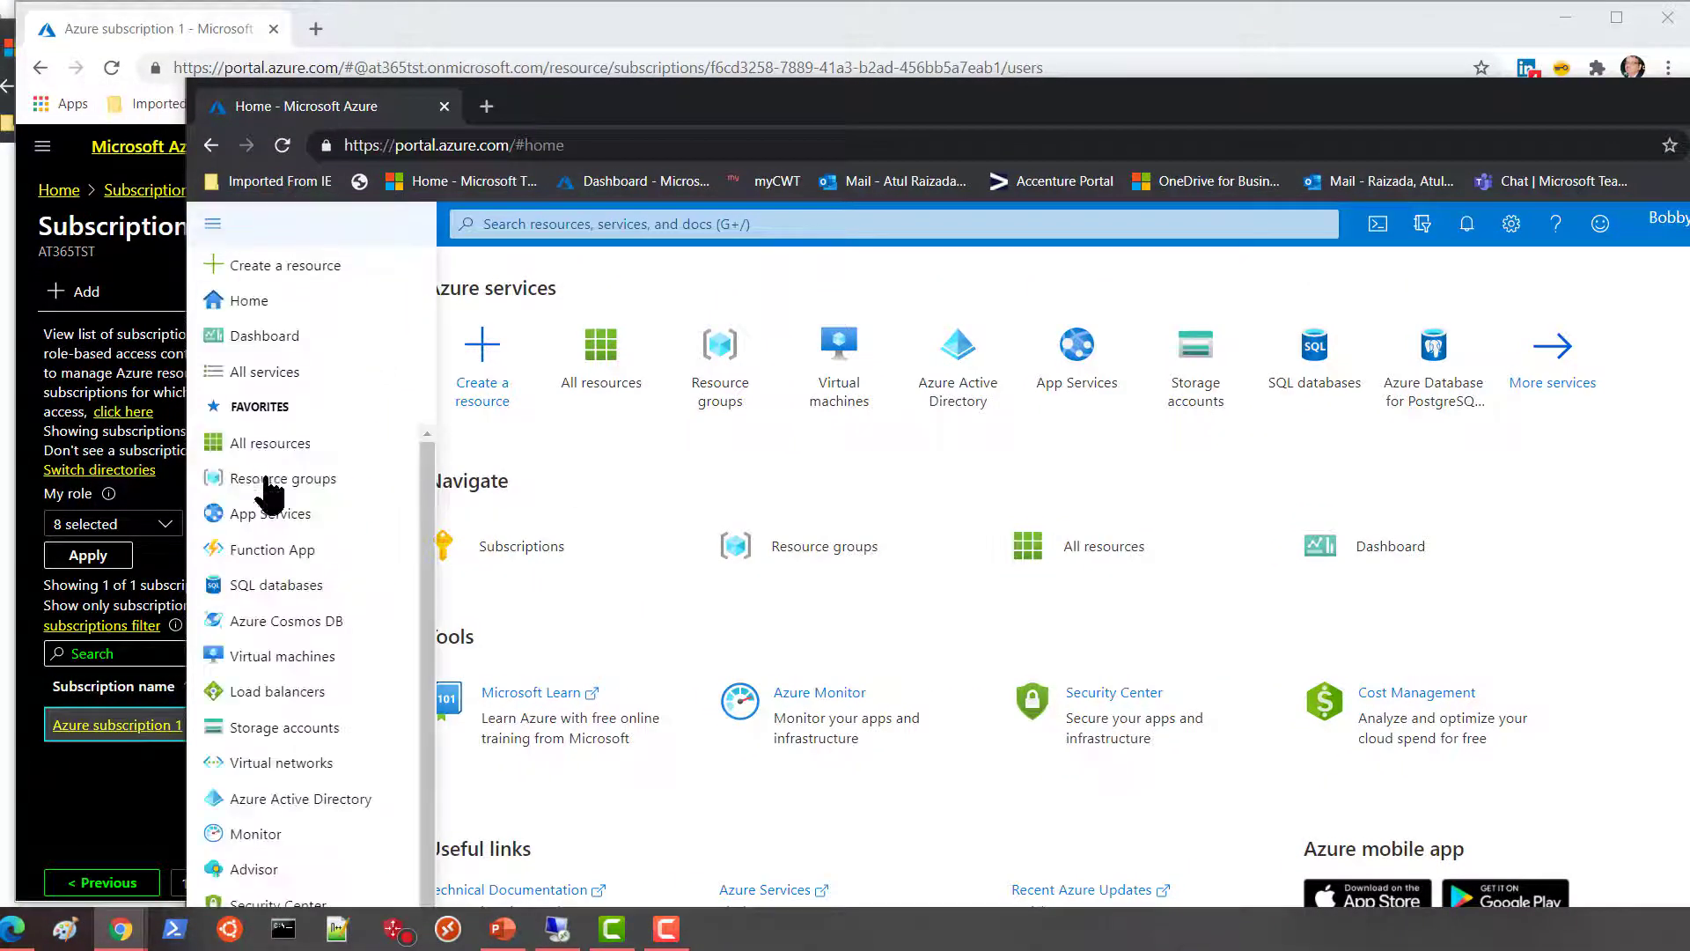
{"action": "left_click", "coordinate": [291, 801]}
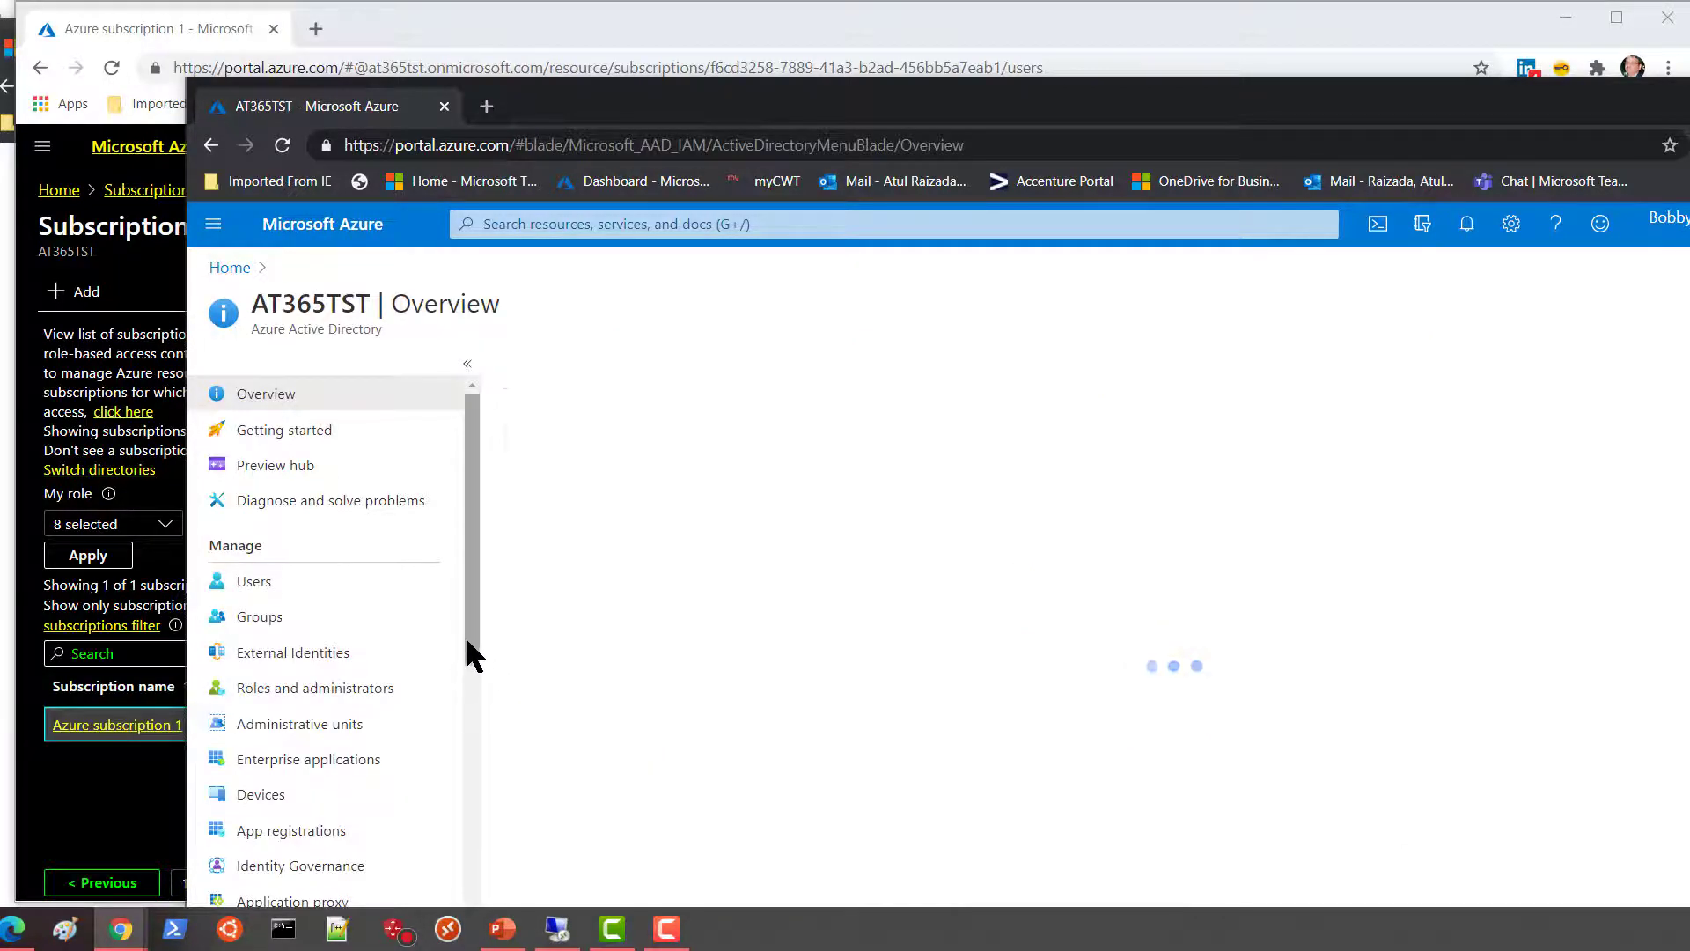
{"action": "left_click_drag", "start_coordinate": [469, 626], "coordinate": [461, 785]}
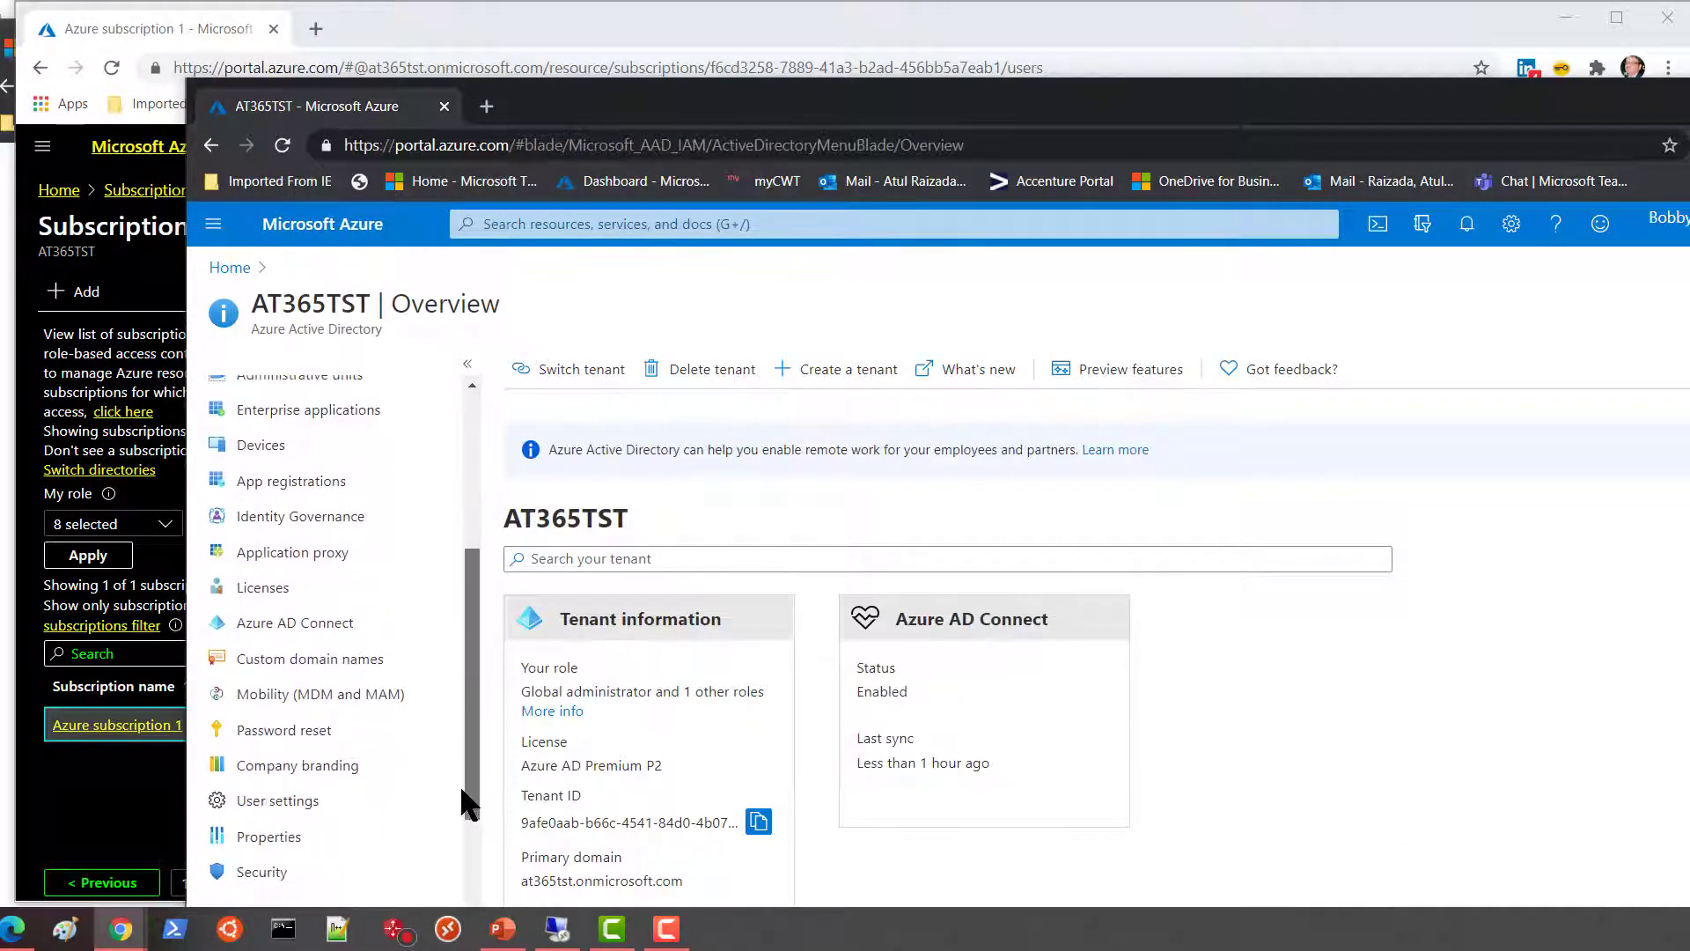
{"action": "left_click", "coordinate": [284, 836]}
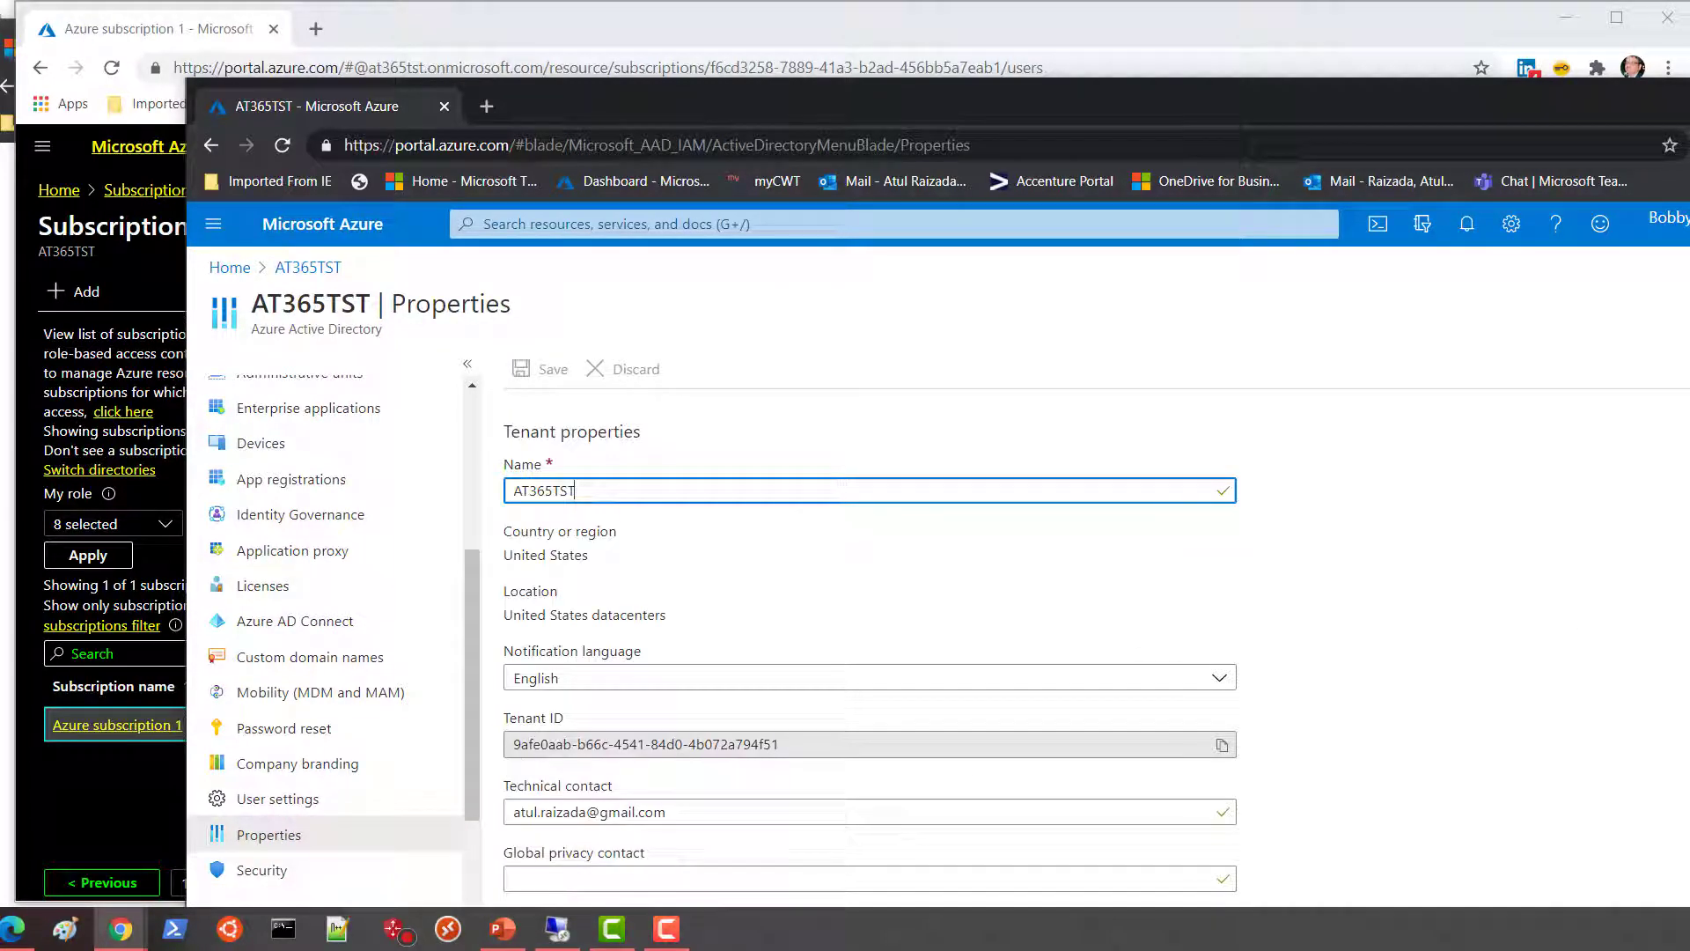
Set 'Access management for Azure resources' to Yes and save the tenant properties.
{"action": "scroll", "coordinate": [869, 653], "scroll_direction": "down", "scroll_amount": 2}
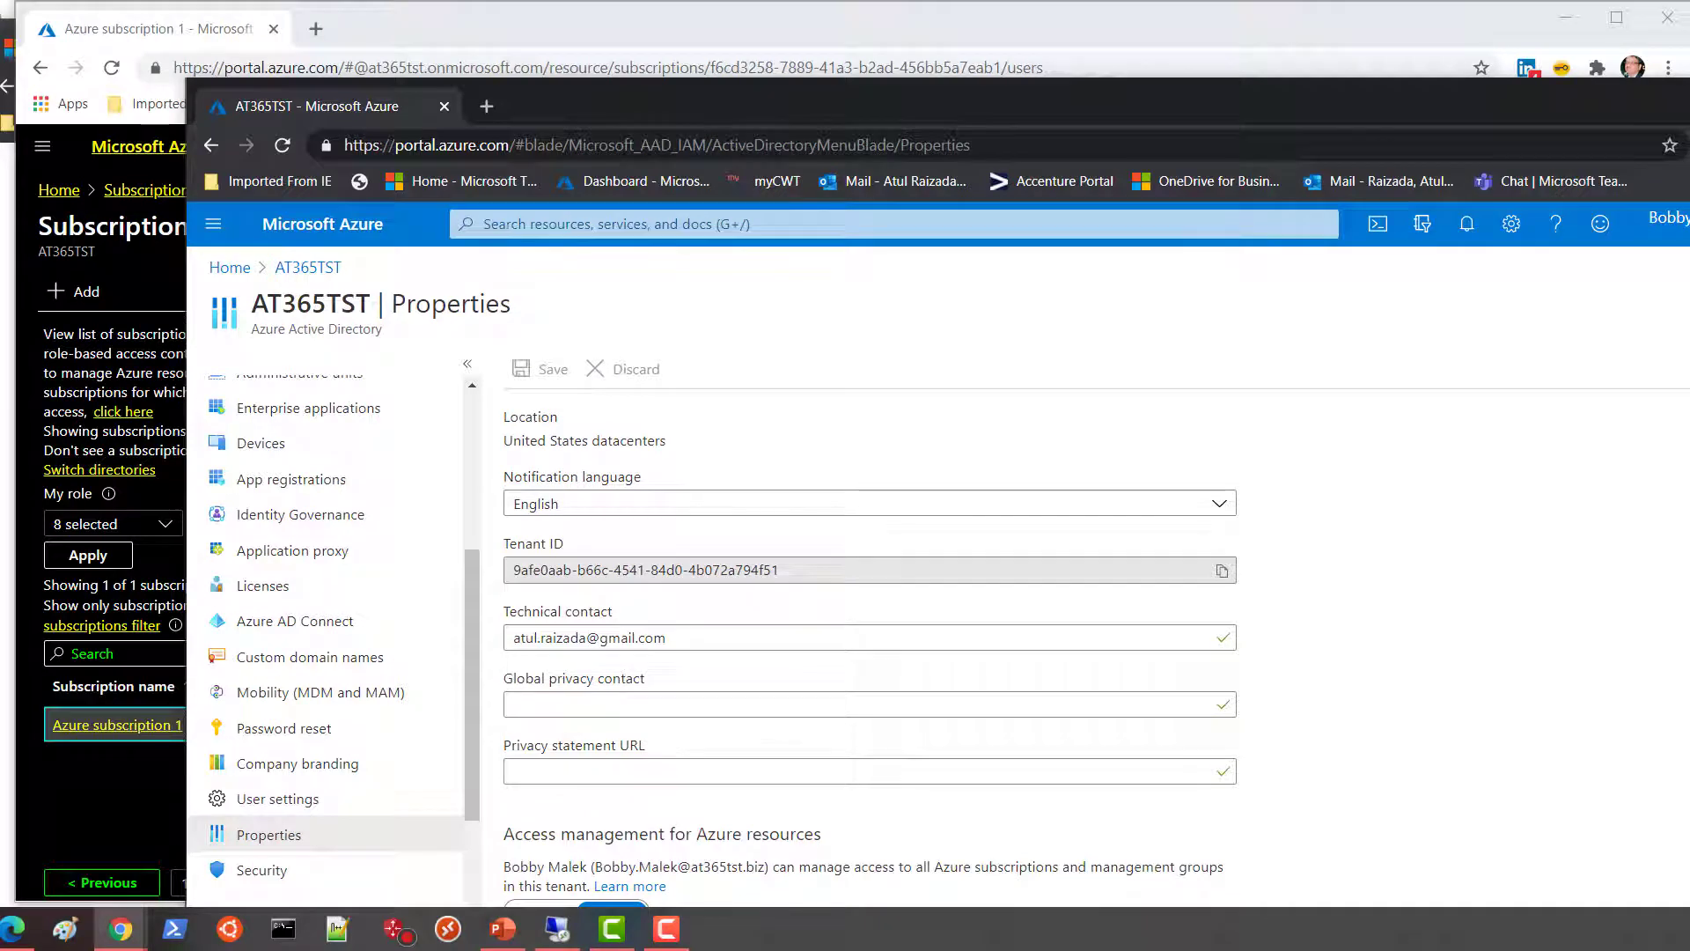
{"action": "left_click_drag", "start_coordinate": [542, 93], "coordinate": [499, 14]}
{"action": "left_click_drag", "start_coordinate": [462, 756], "coordinate": [786, 751]}
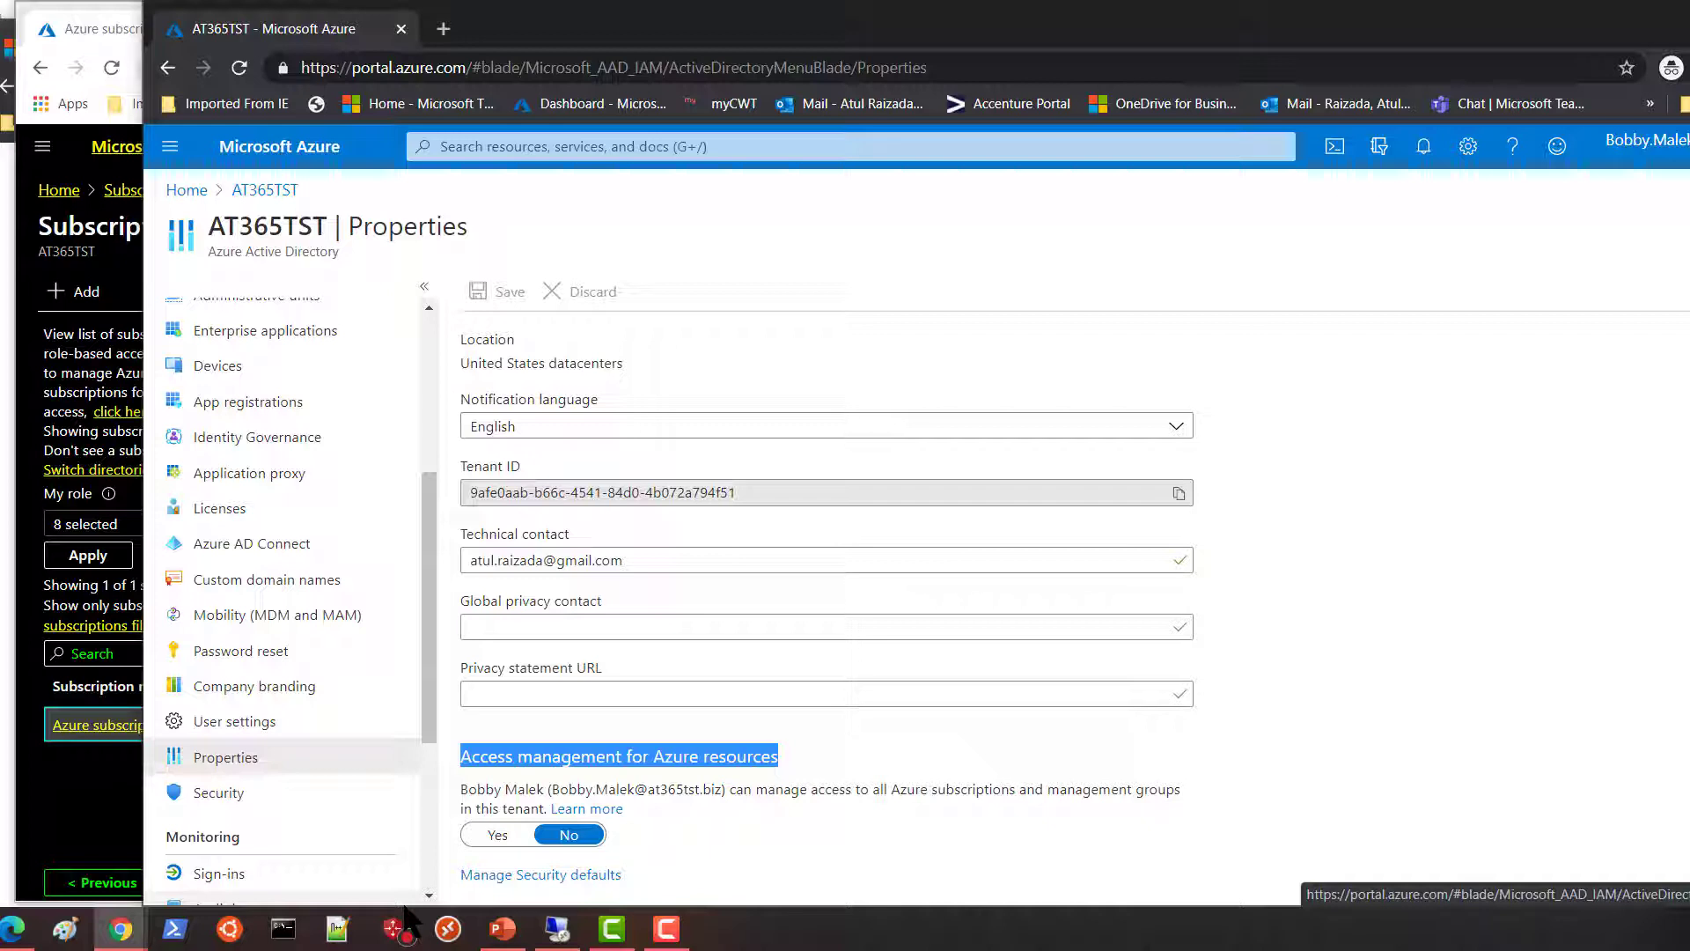
{"action": "left_click", "coordinate": [487, 838]}
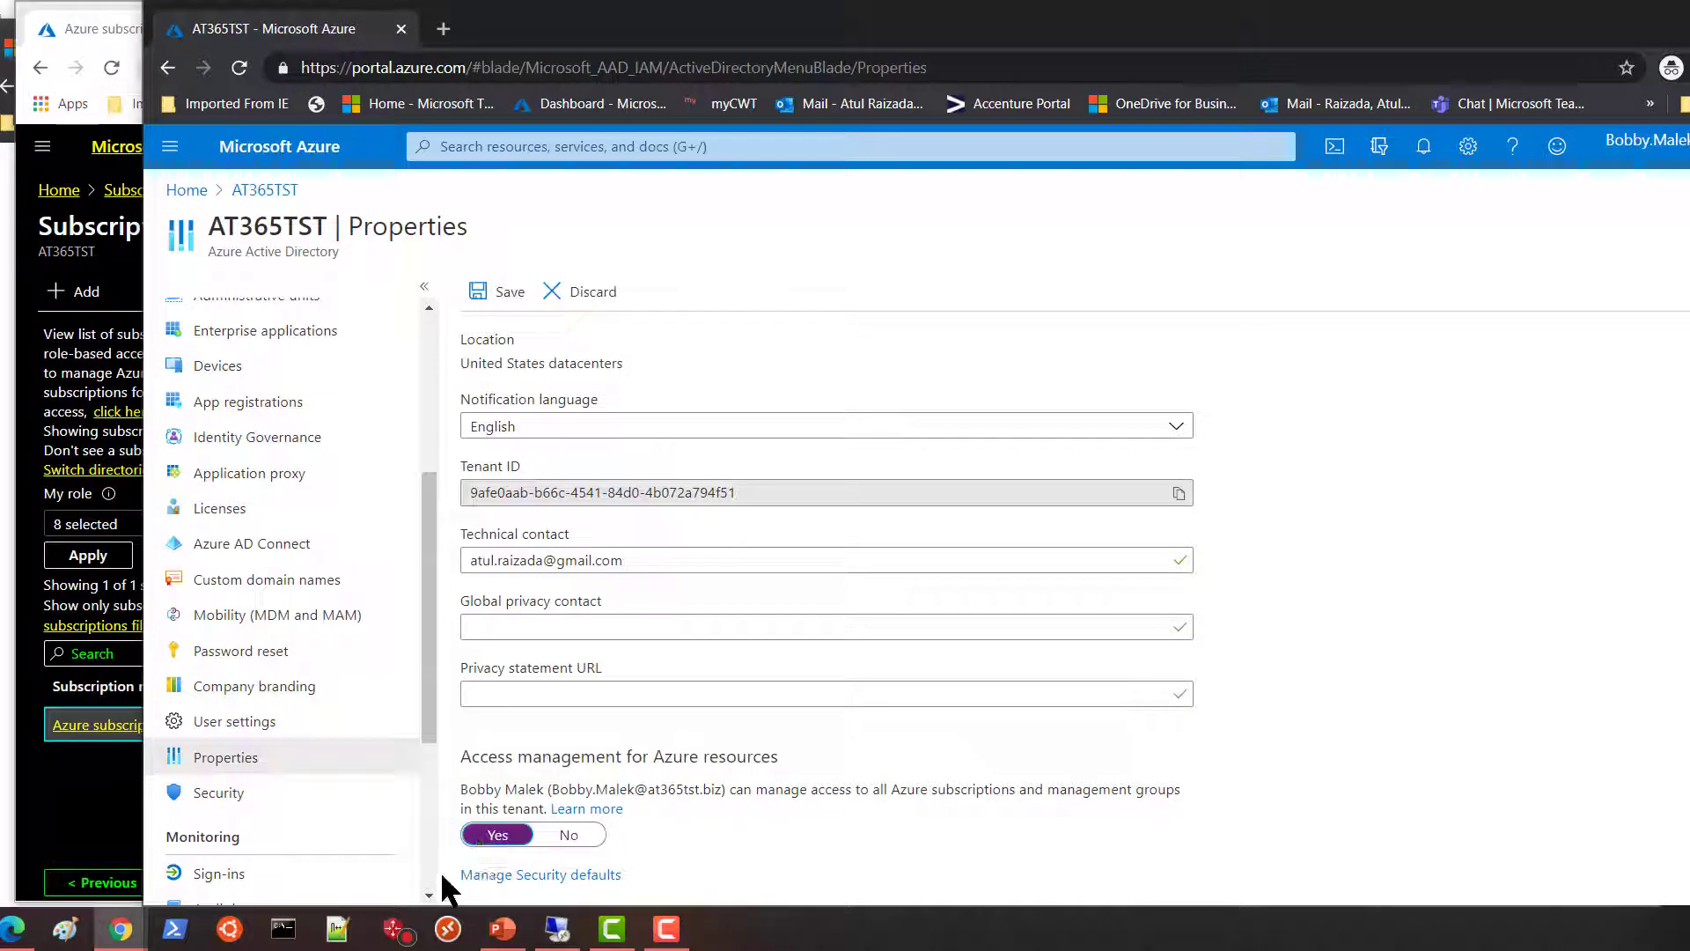
{"action": "left_click", "coordinate": [513, 295]}
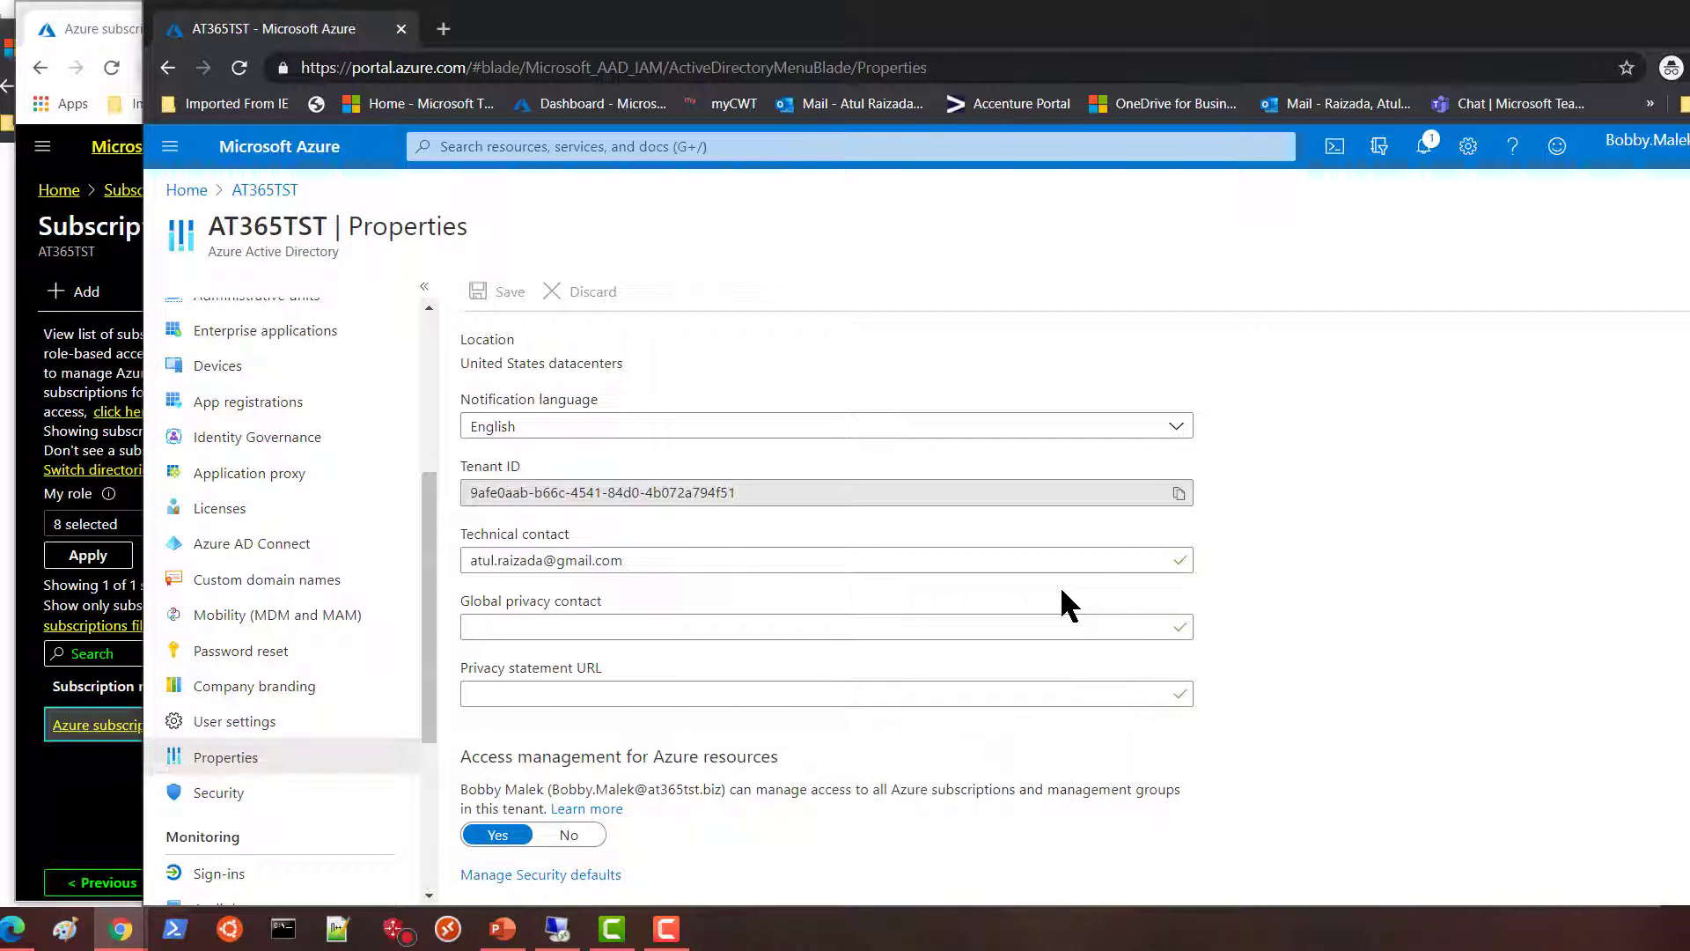
Sign out and back in as the admin, skipping security setup and declining stay signed in.
{"action": "left_click", "coordinate": [1644, 143]}
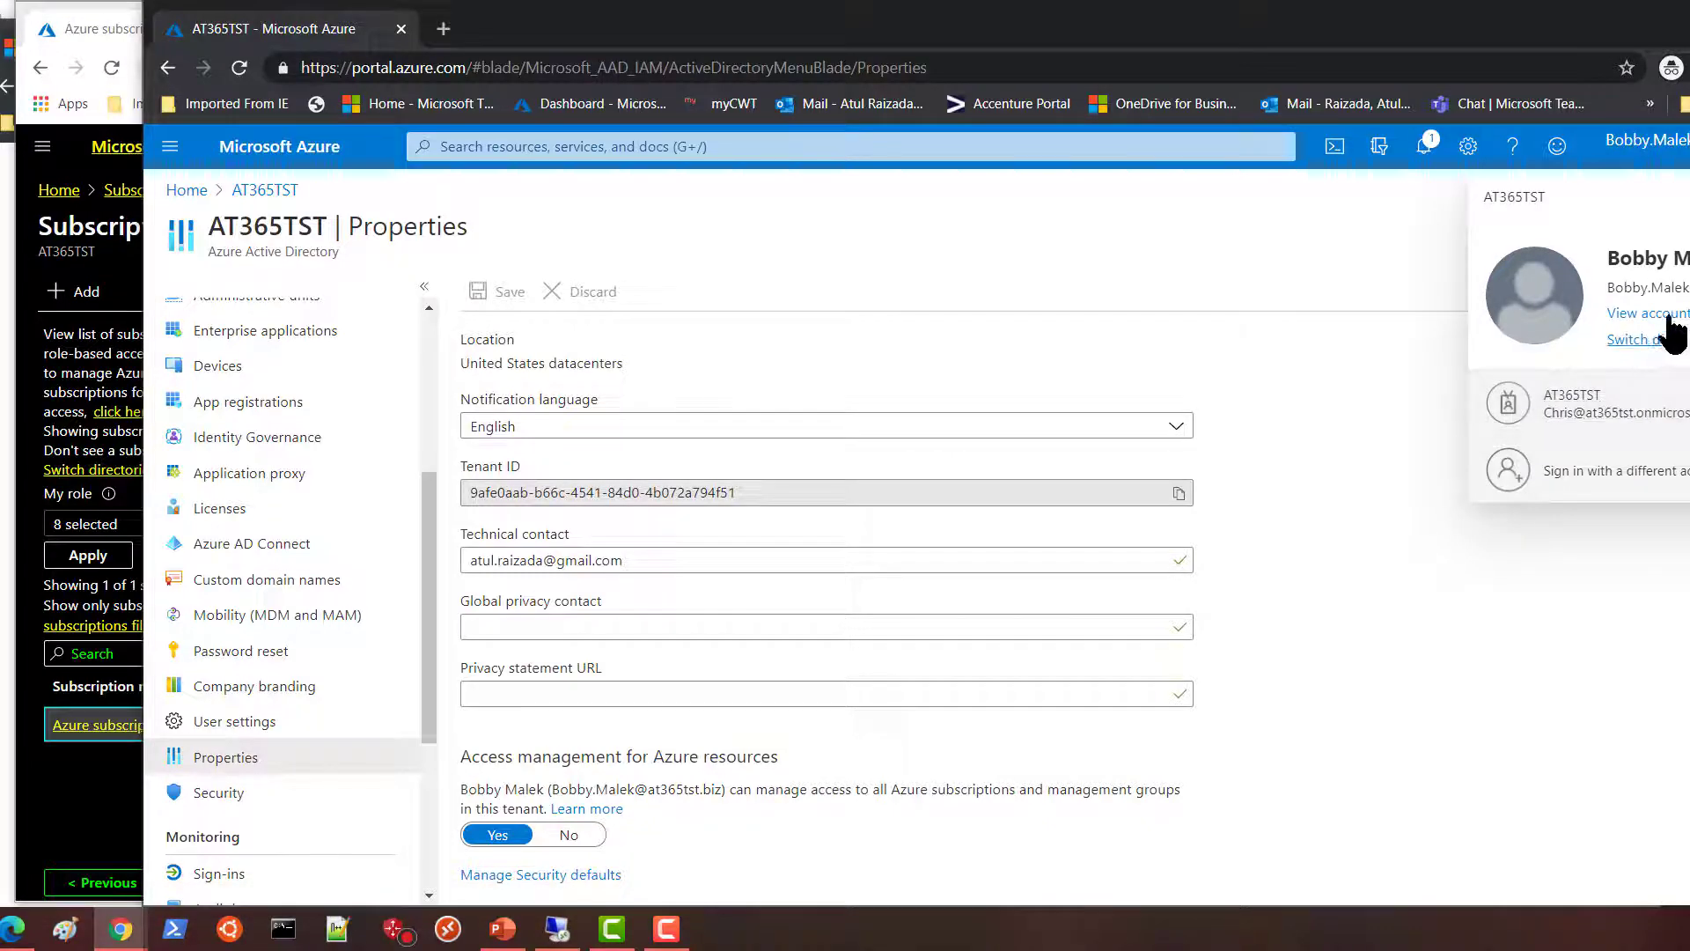
{"action": "left_click", "coordinate": [1689, 197]}
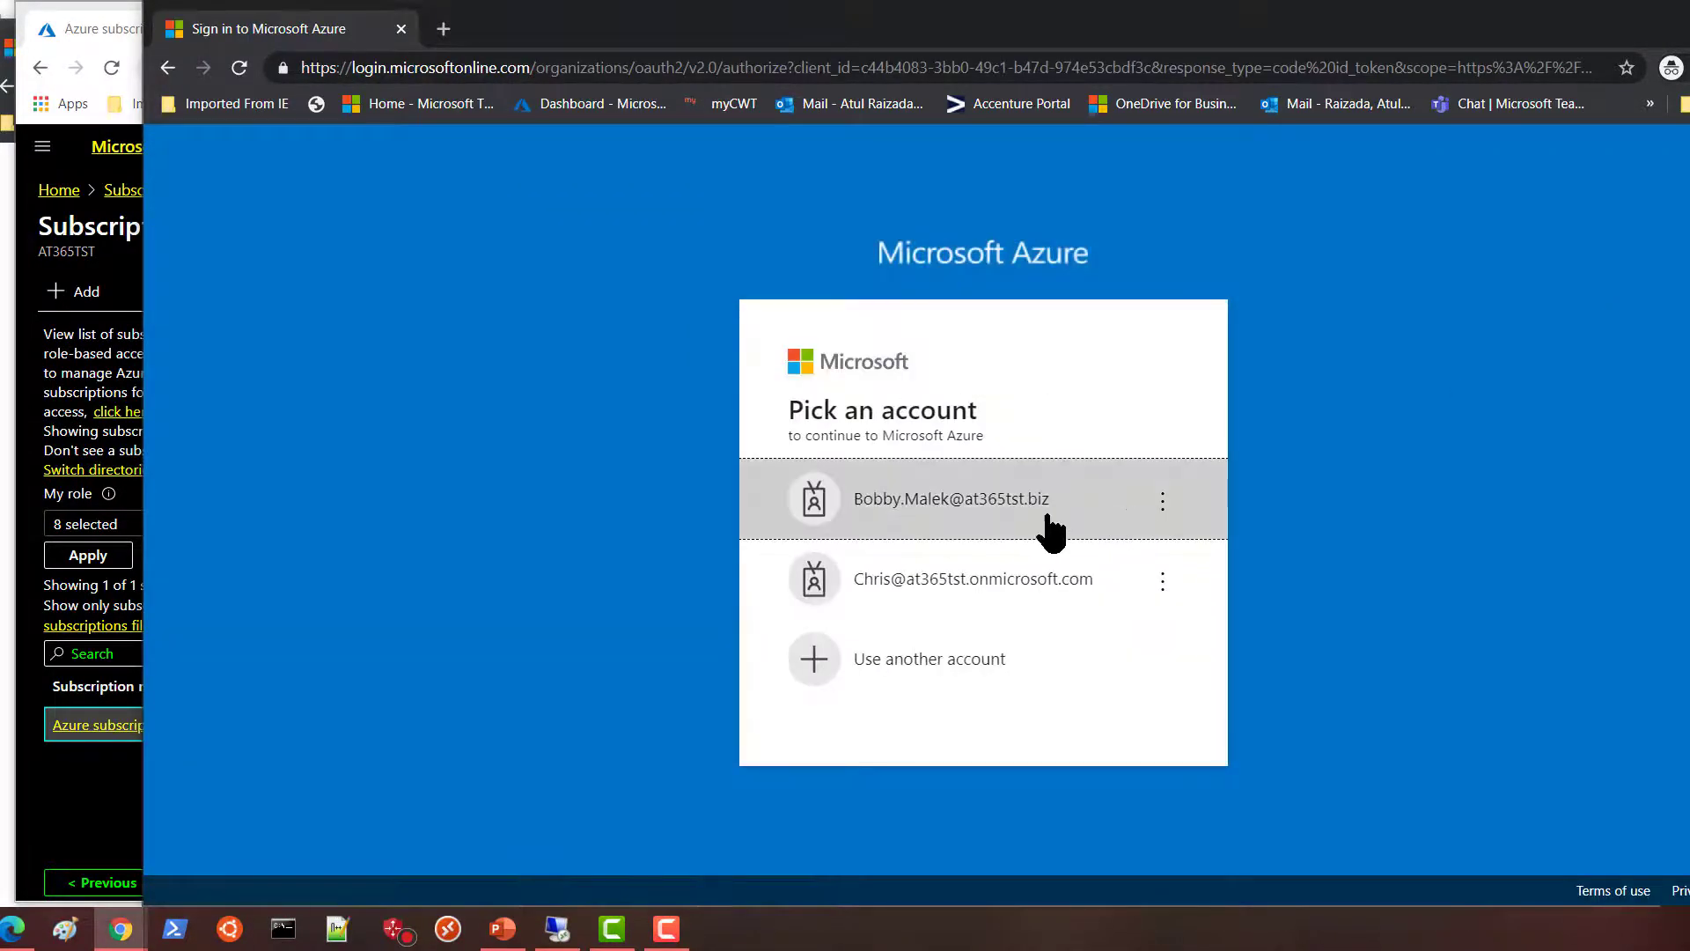
{"action": "left_click", "coordinate": [937, 508]}
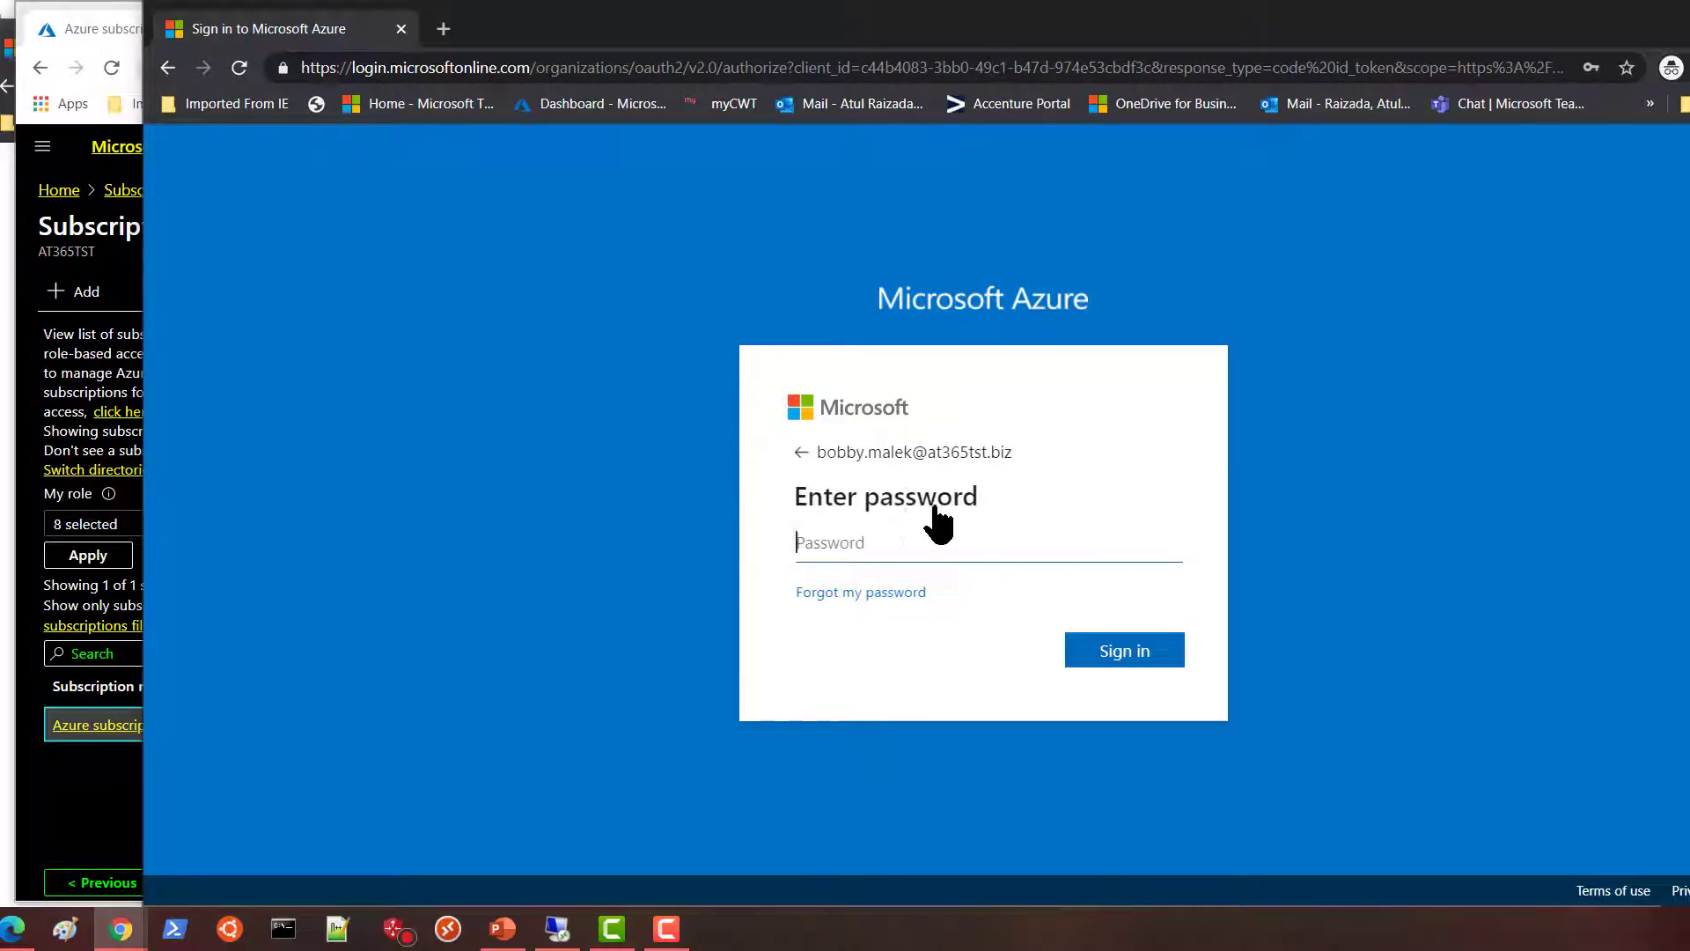
{"action": "left_click", "coordinate": [882, 542]}
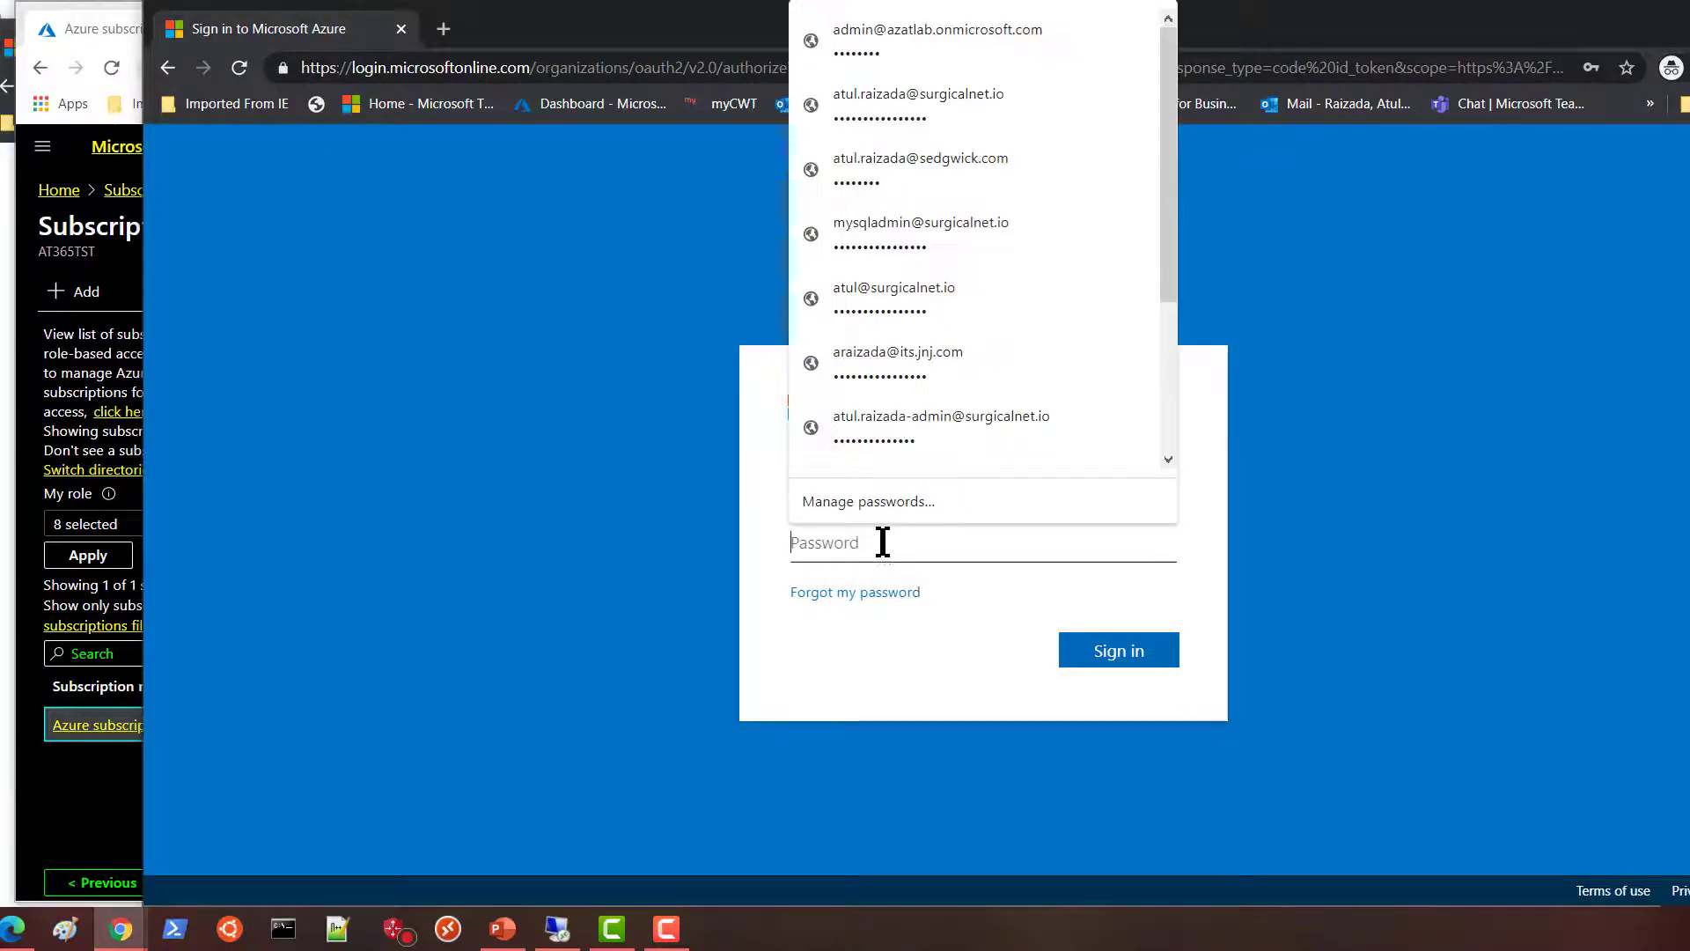
{"action": "type", "text": "**********"}
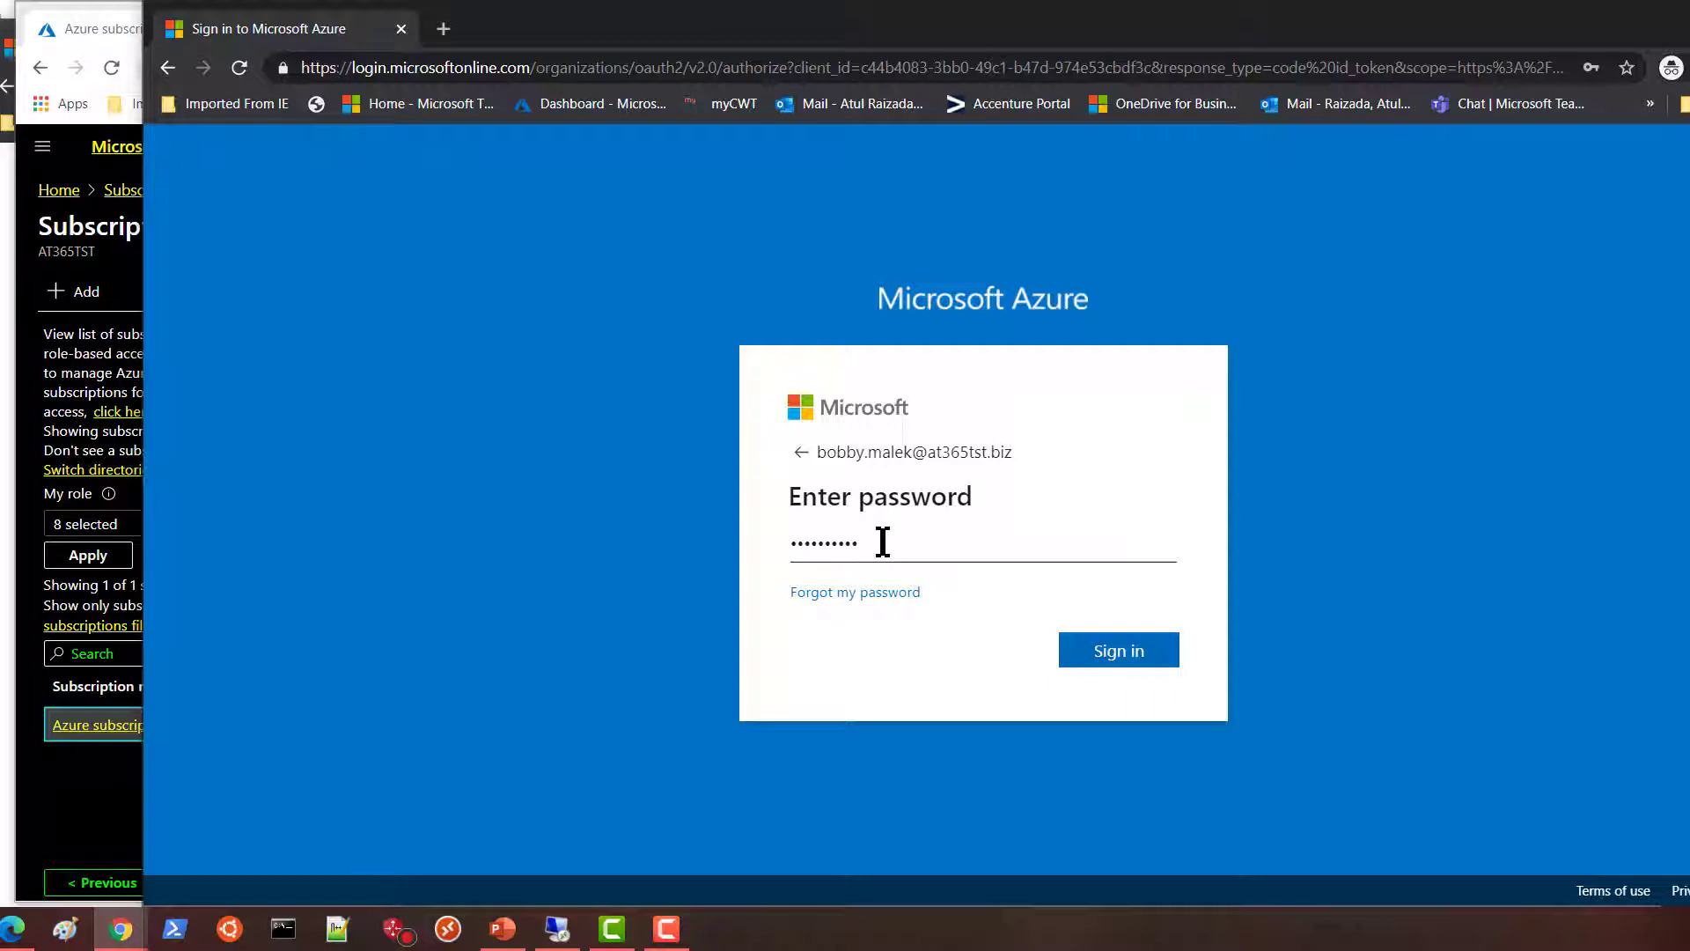
{"action": "left_click", "coordinate": [1111, 656]}
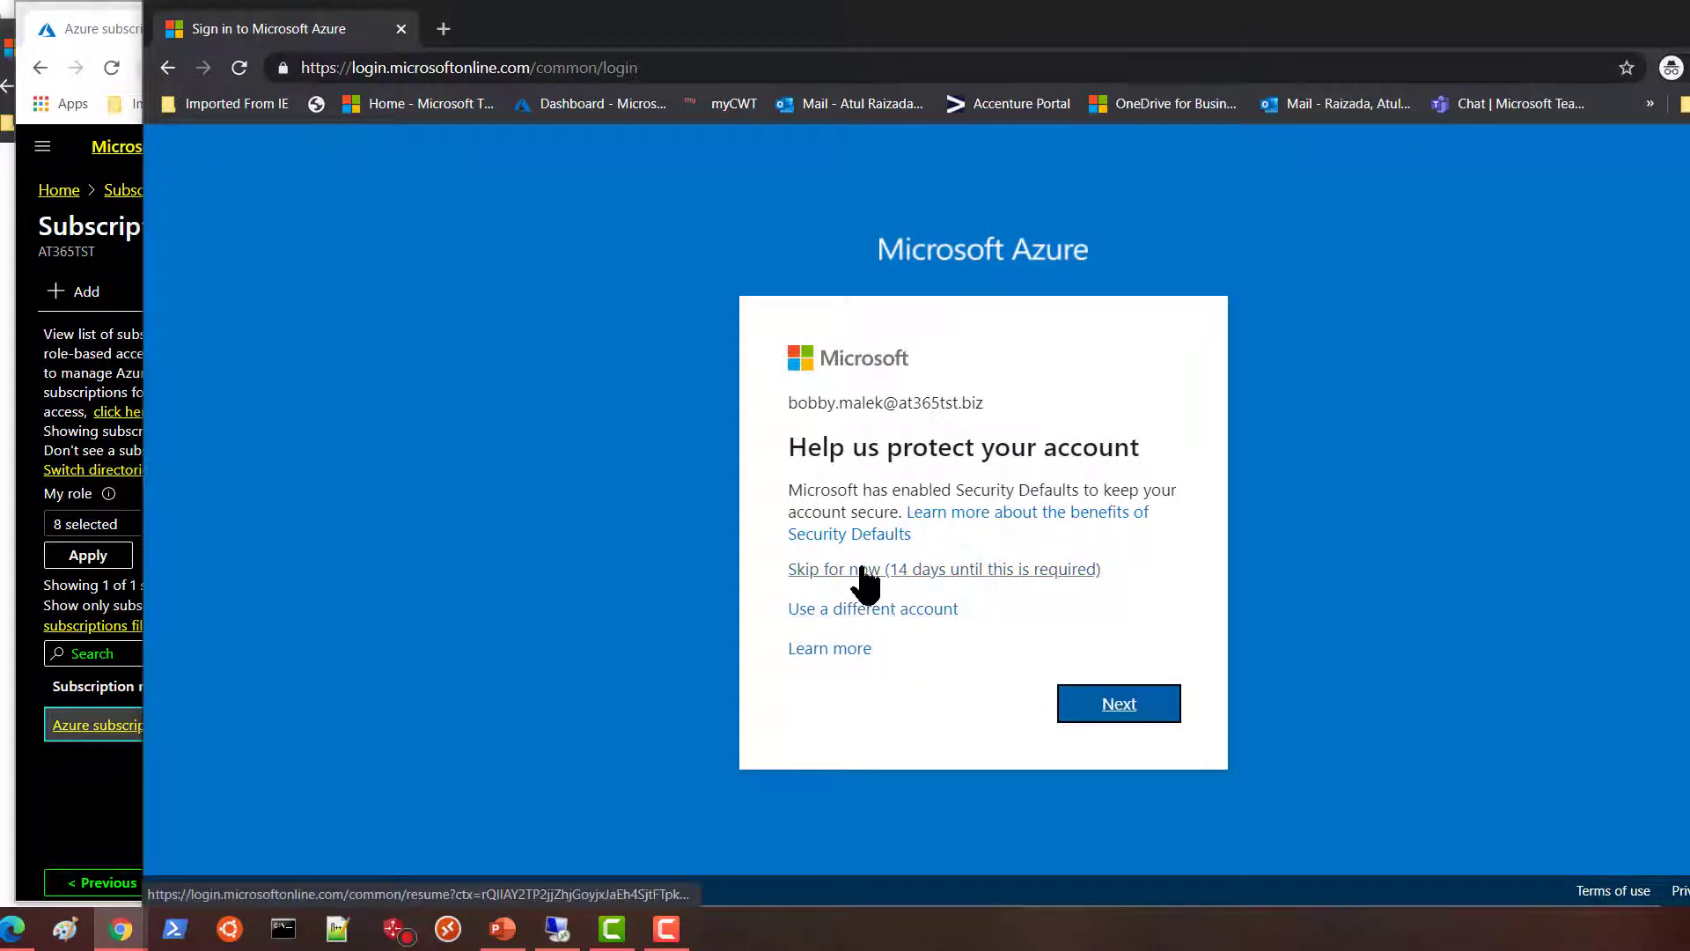
{"action": "left_click", "coordinate": [864, 570]}
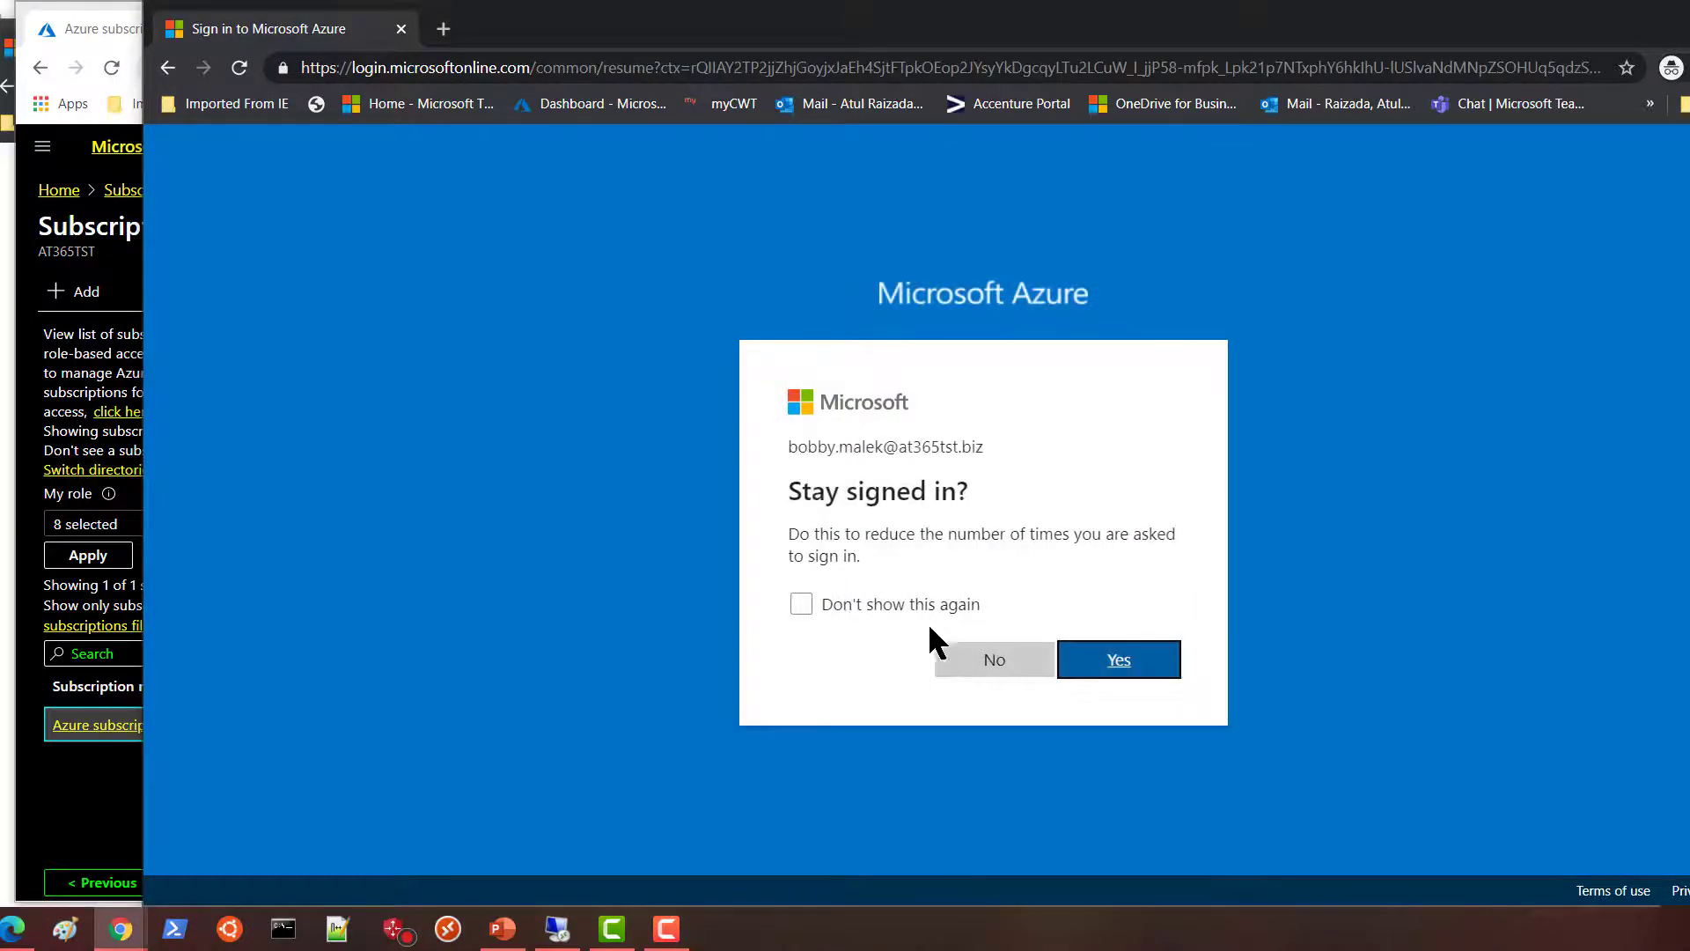
{"action": "left_click", "coordinate": [1014, 665]}
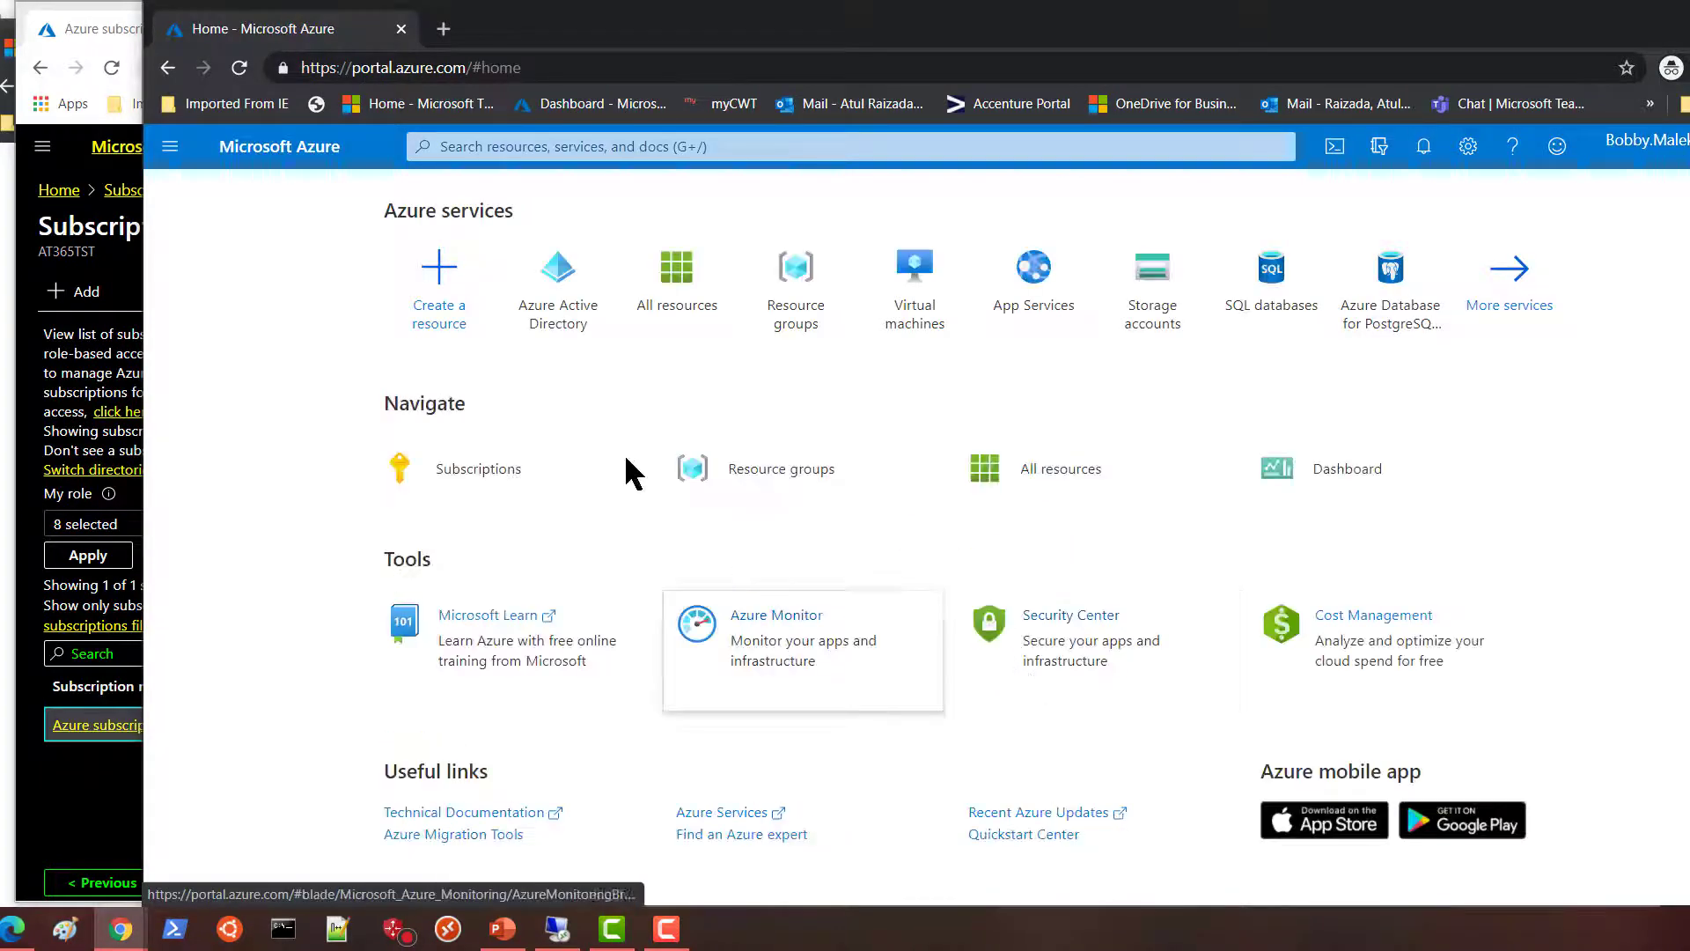
Open Access control (IAM) for Azure subscription 1.
{"action": "left_click", "coordinate": [494, 482]}
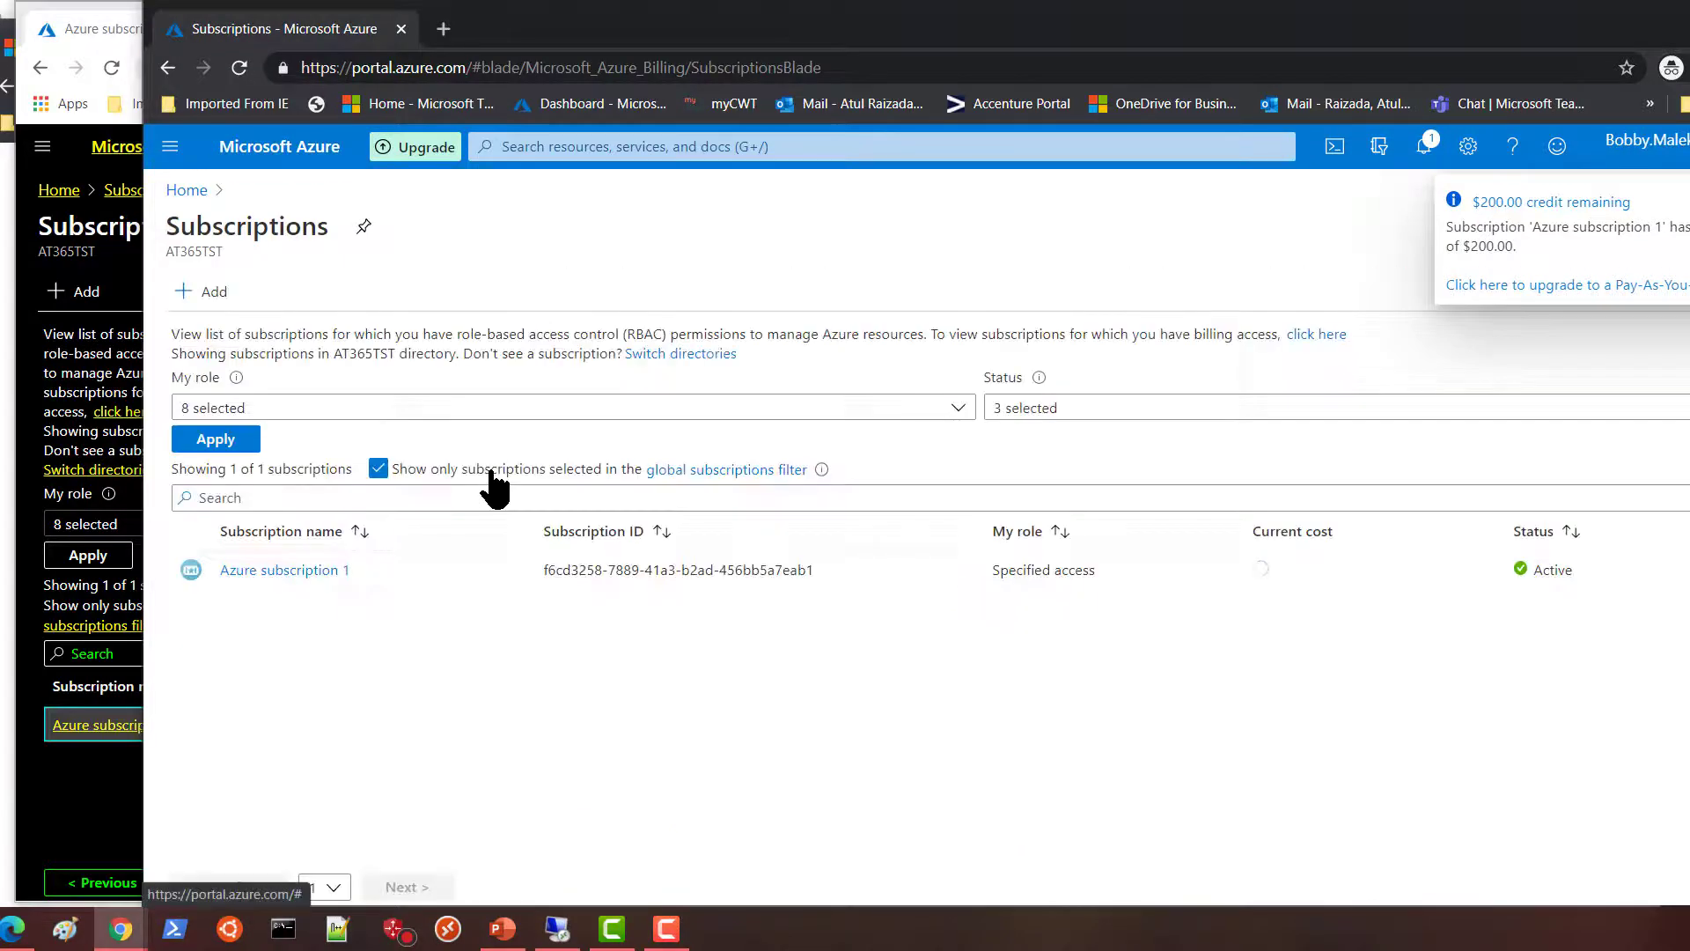
{"action": "left_click", "coordinate": [283, 570]}
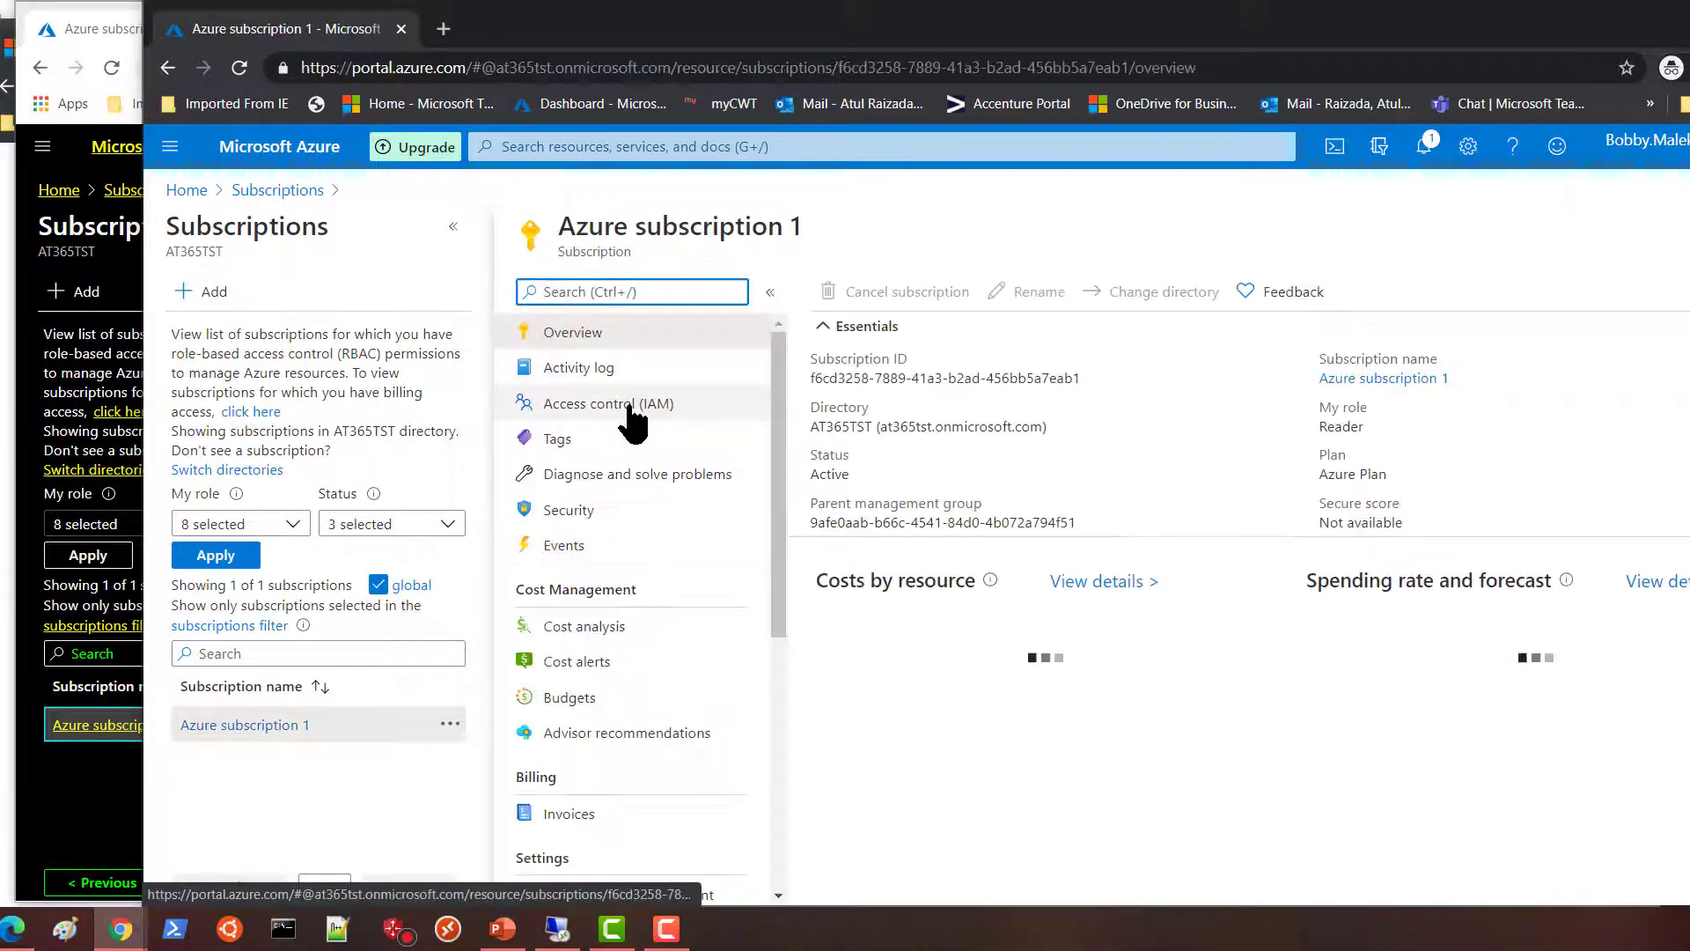
{"action": "left_click", "coordinate": [634, 414]}
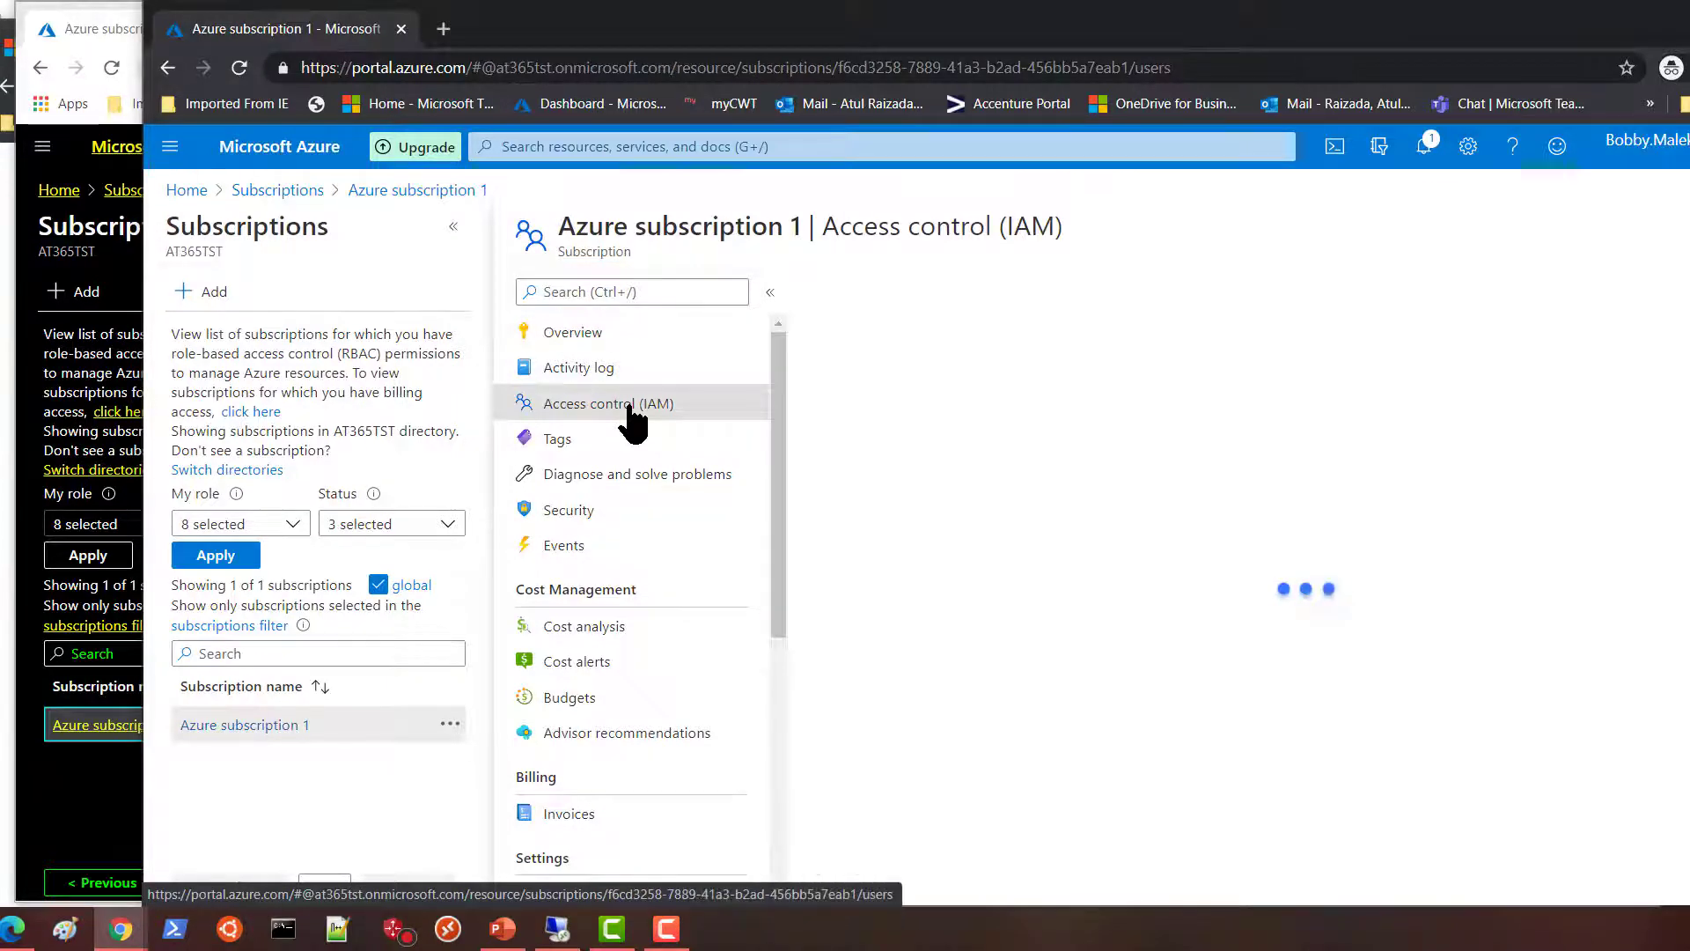
Verify own access shows User Access Administrator inherited from Root scope.
{"action": "left_click", "coordinate": [855, 480]}
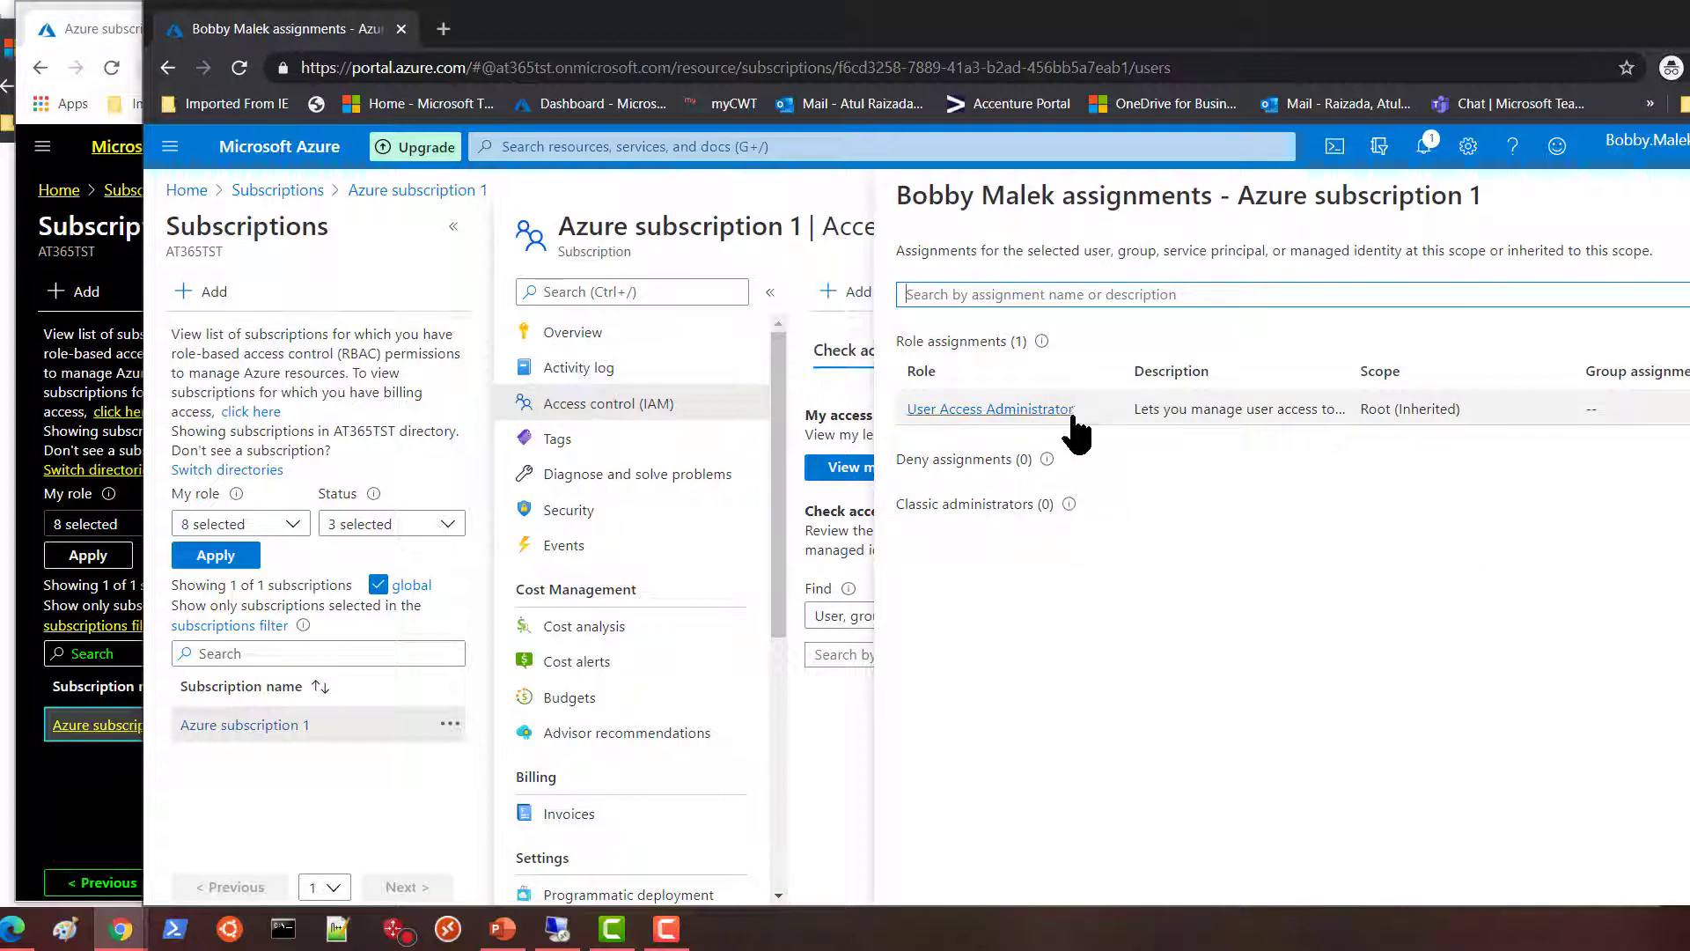
{"action": "left_click_drag", "start_coordinate": [1076, 410], "coordinate": [929, 408]}
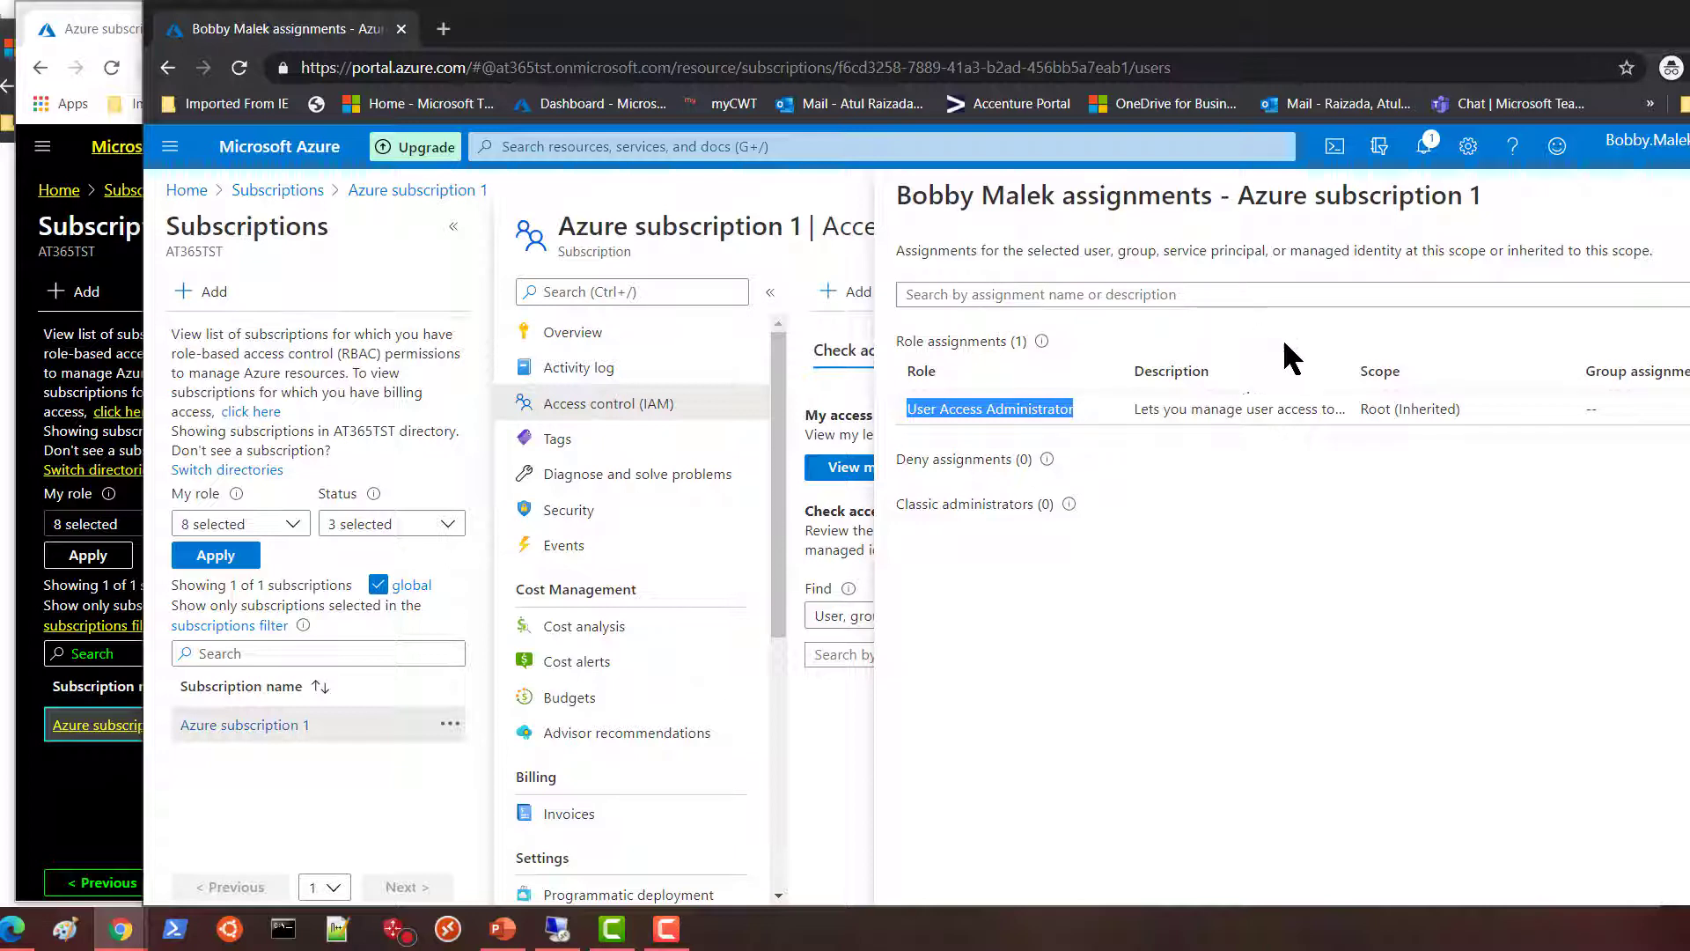
{"action": "left_click_drag", "start_coordinate": [1359, 408], "coordinate": [1411, 409]}
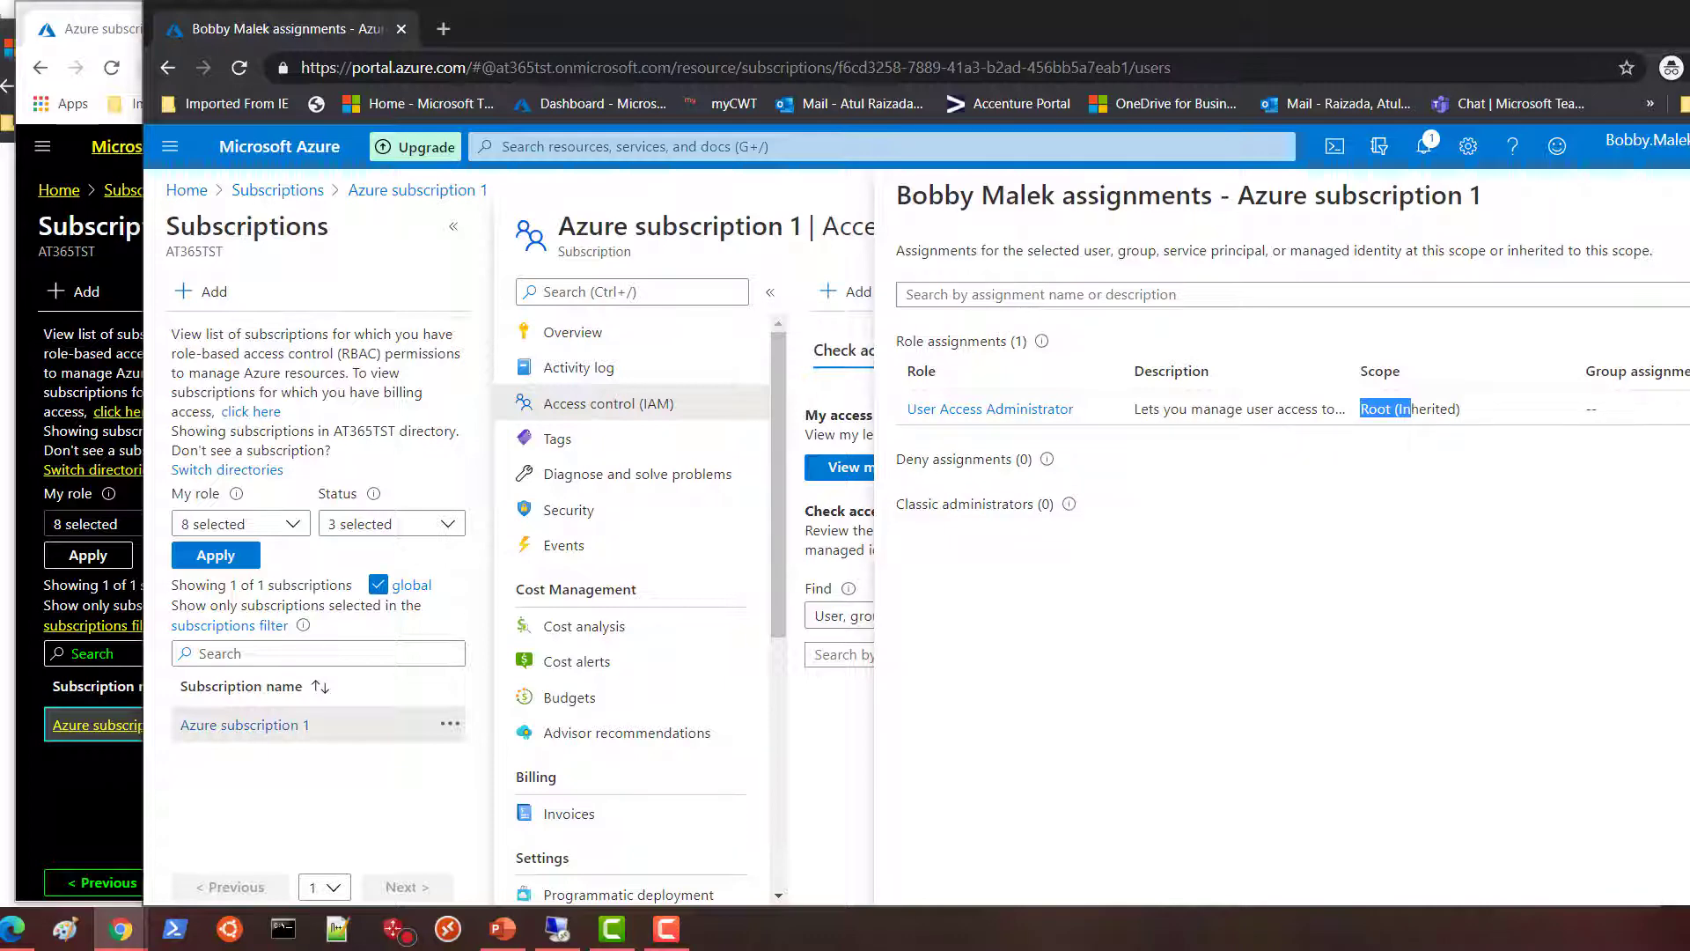
{"action": "left_click", "coordinate": [1689, 196]}
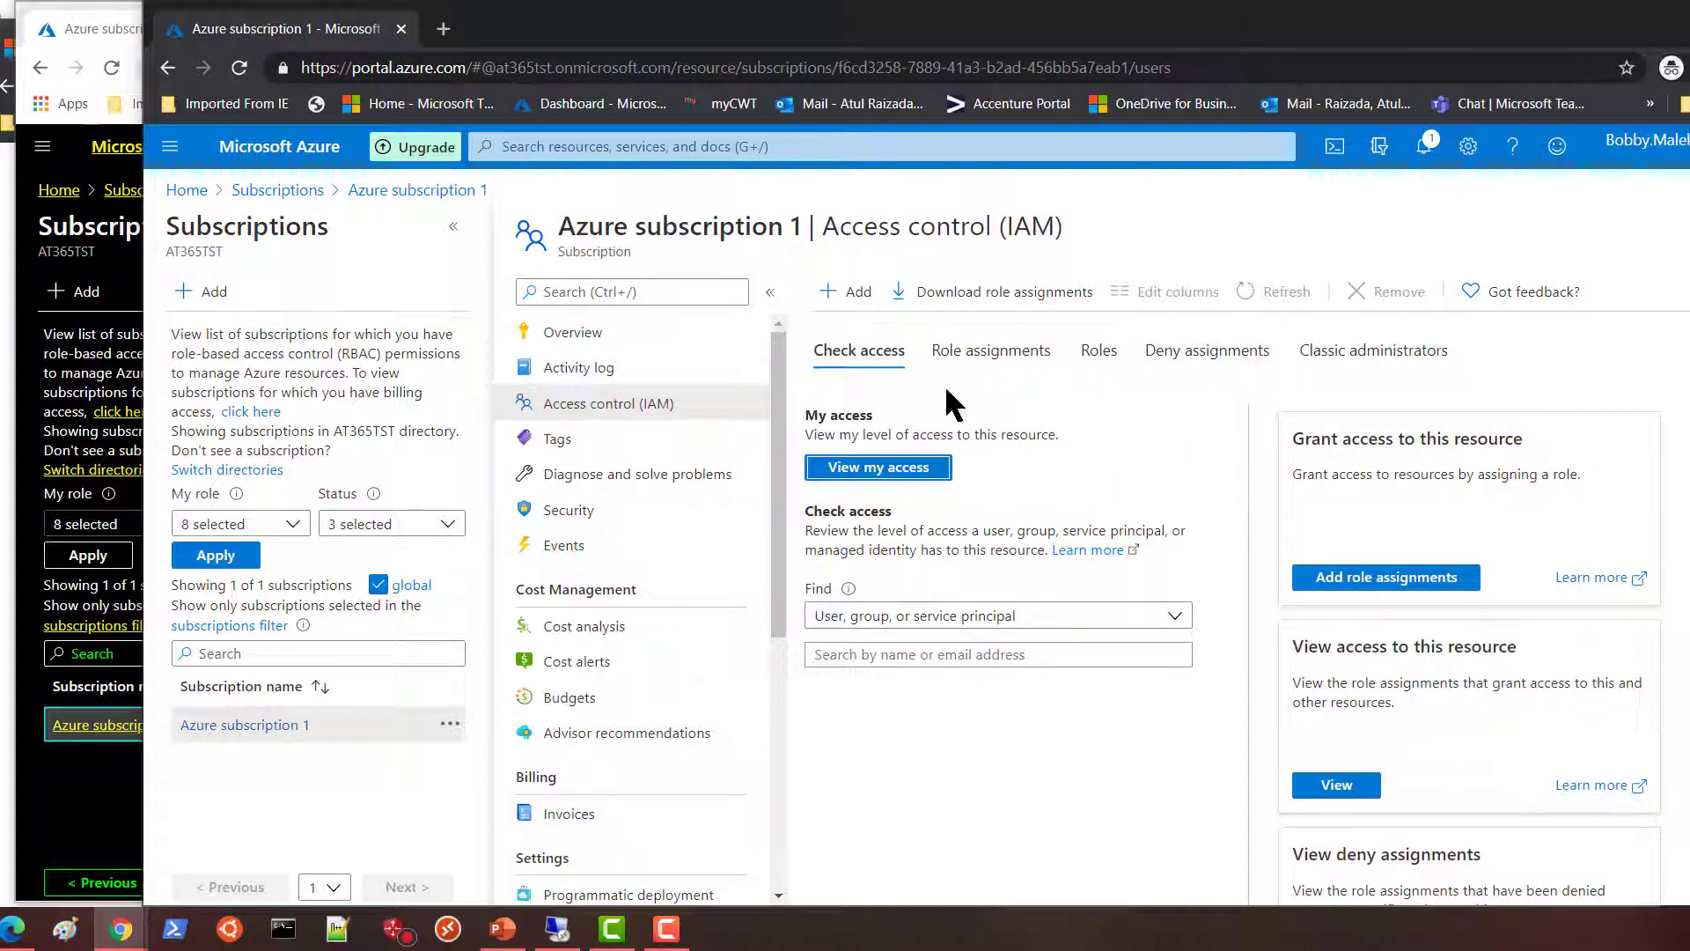
Add a Reader role assignment for the chosen user on Azure subscription 1.
{"action": "left_click", "coordinate": [852, 293]}
{"action": "left_click", "coordinate": [861, 337]}
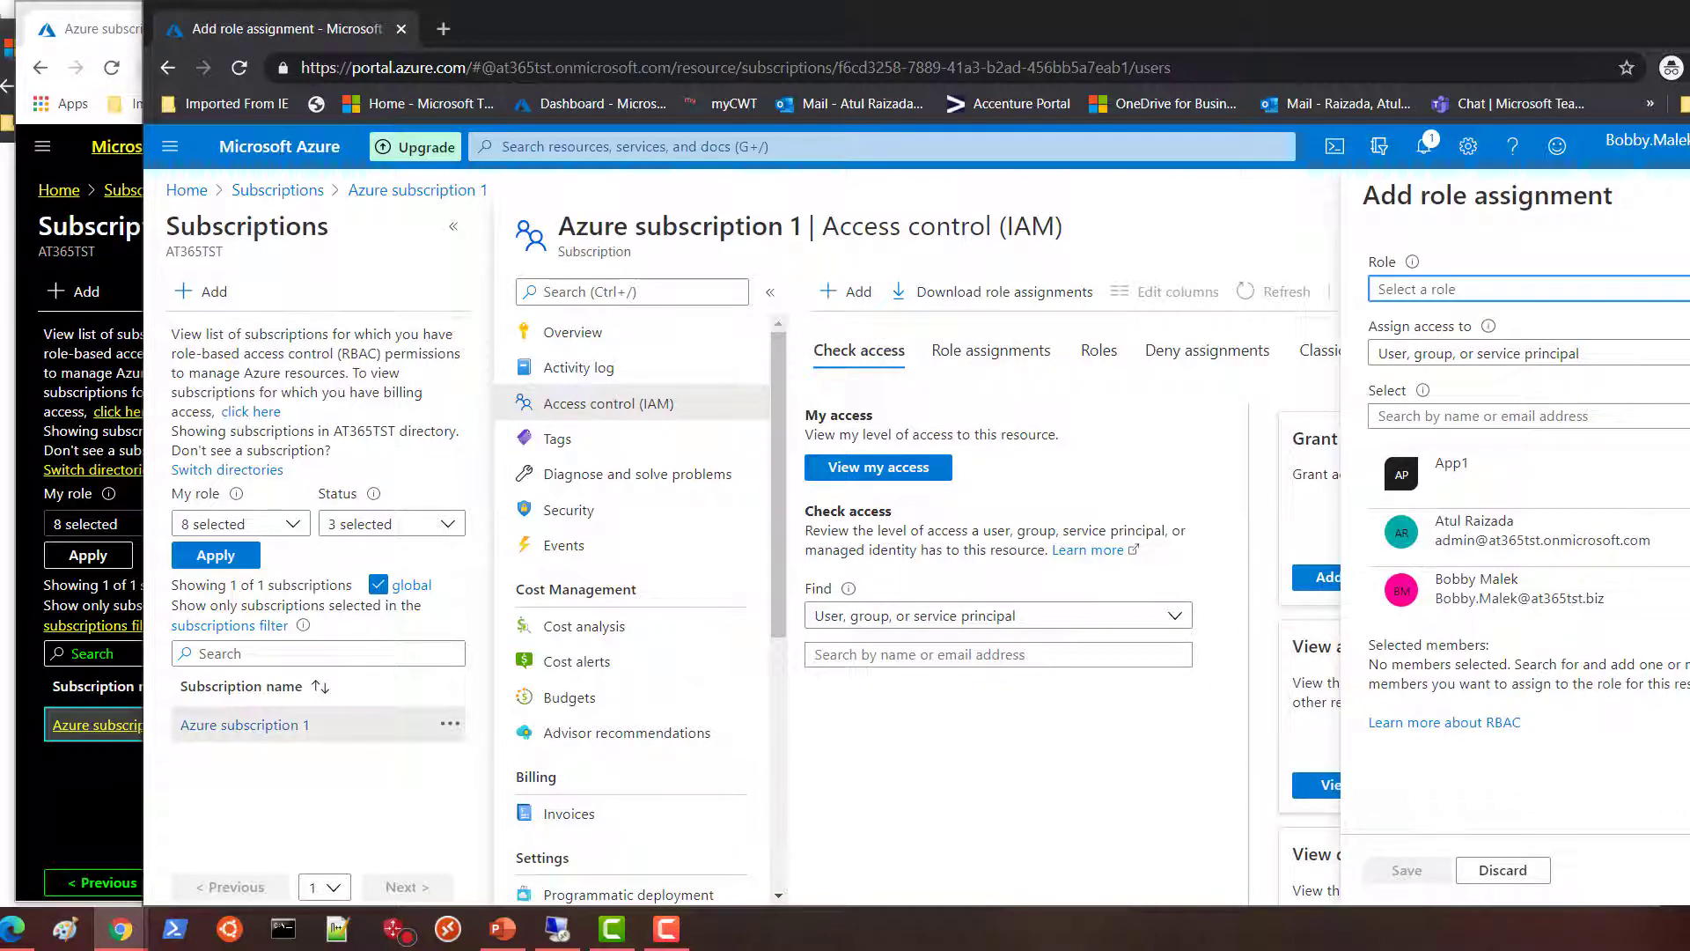
{"action": "left_click", "coordinate": [1496, 288]}
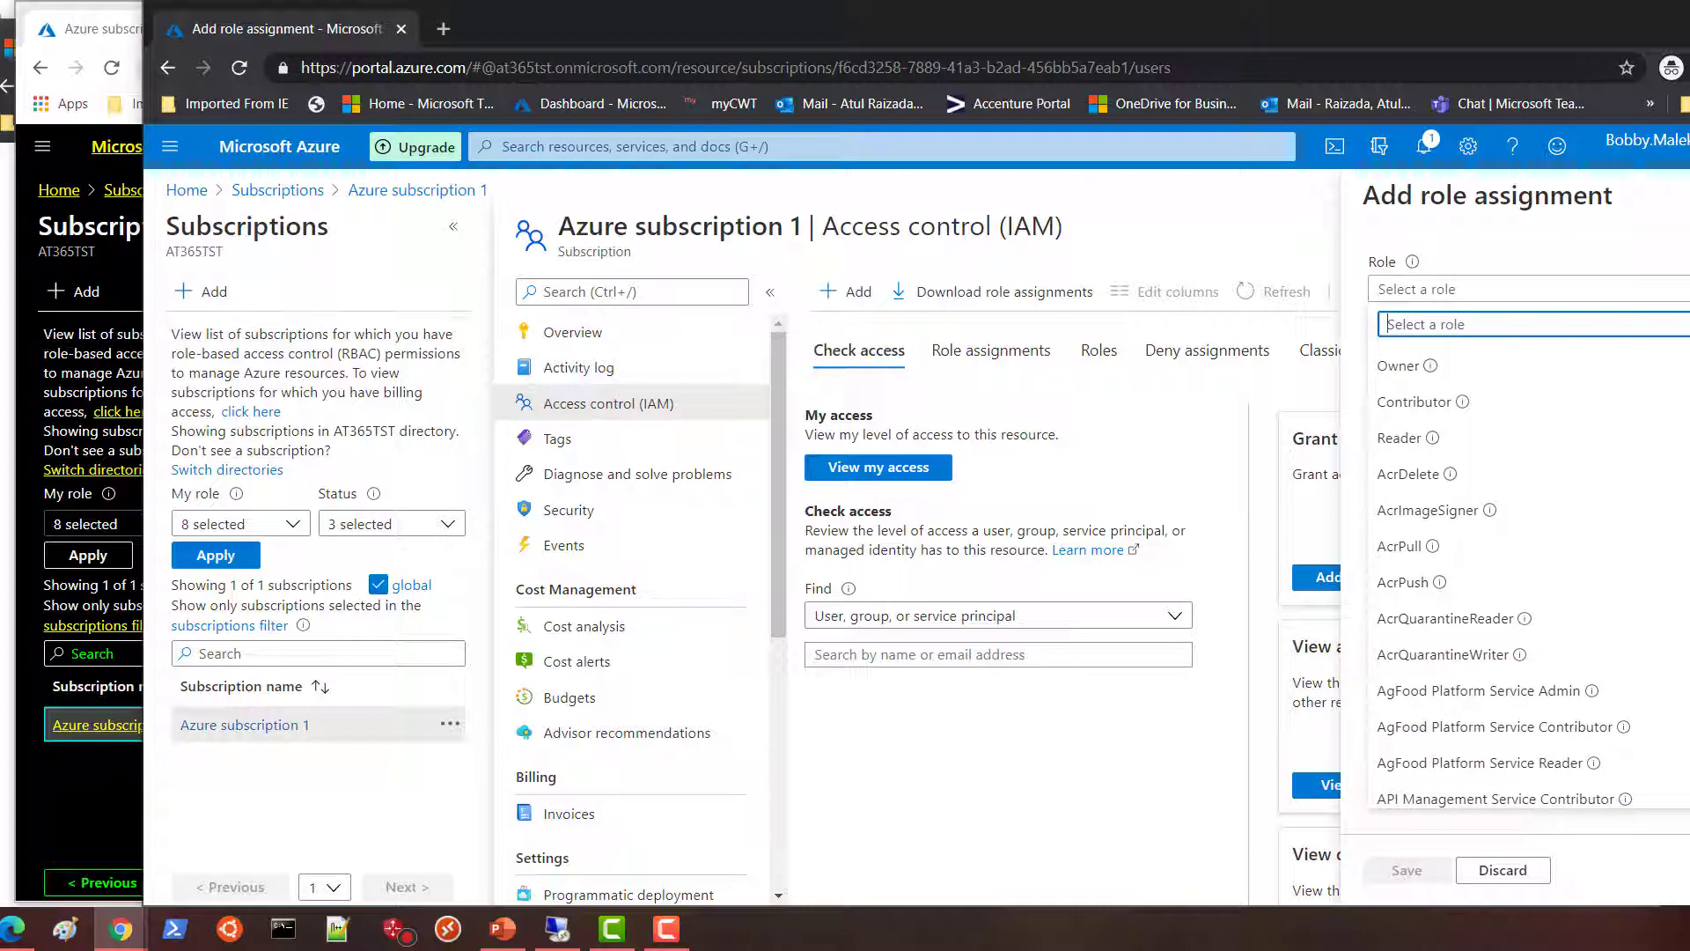
{"action": "left_click", "coordinate": [1408, 435]}
{"action": "scroll", "coordinate": [1413, 454], "scroll_direction": "down", "scroll_amount": 3}
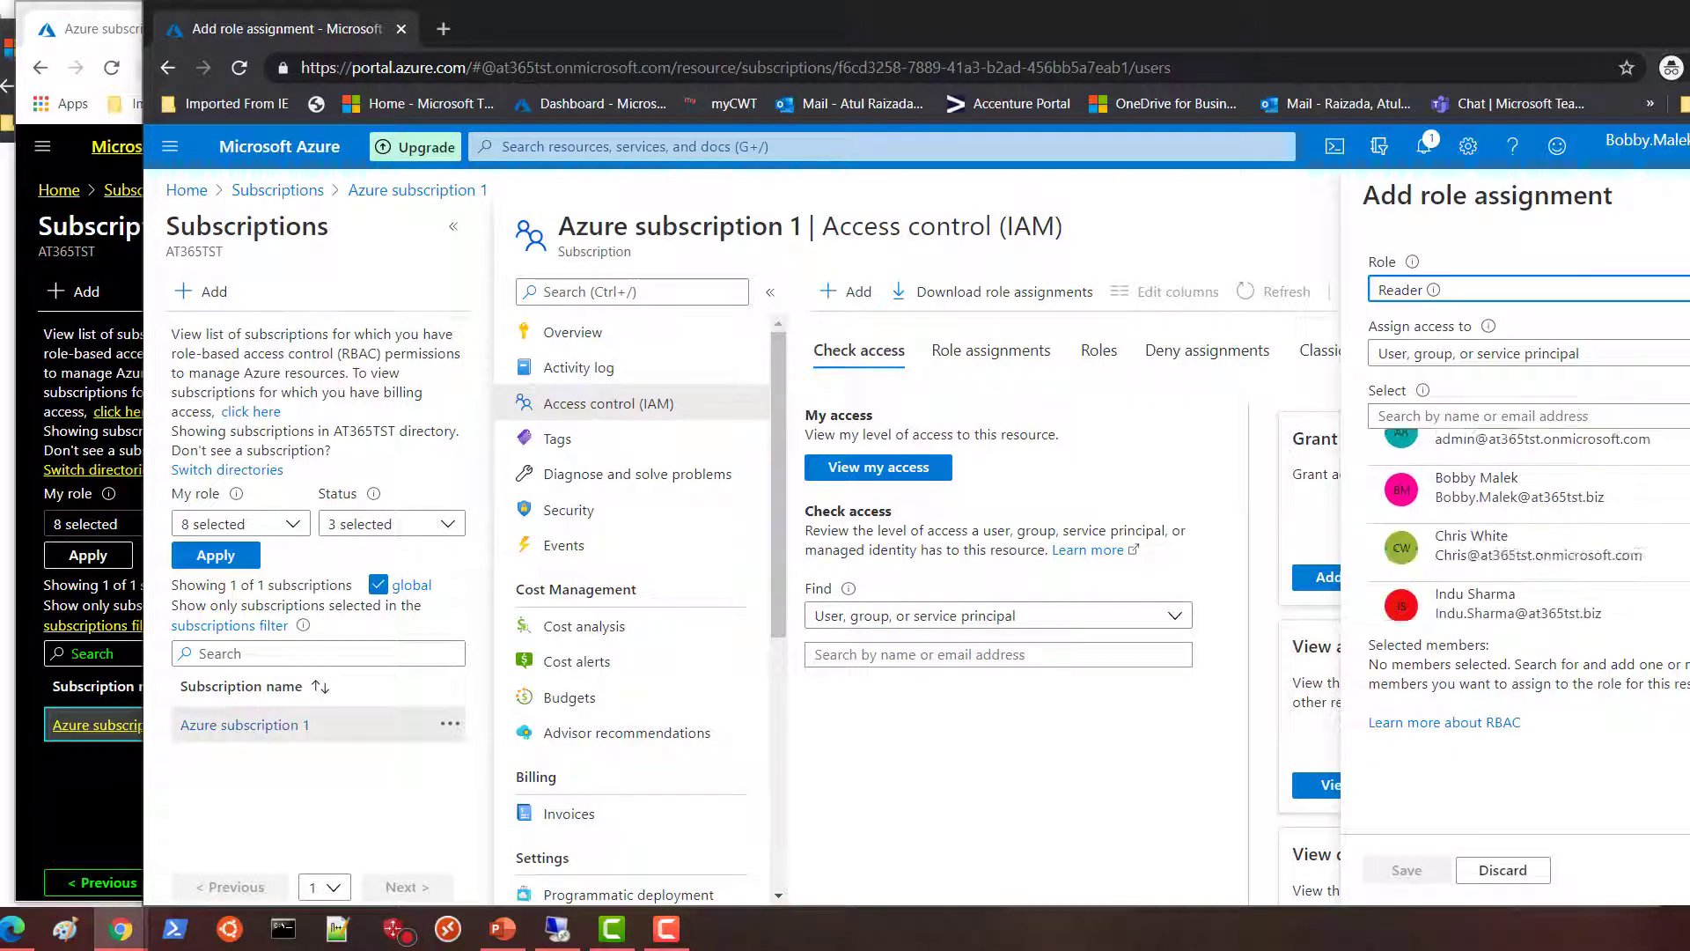
{"action": "left_click", "coordinate": [1535, 546]}
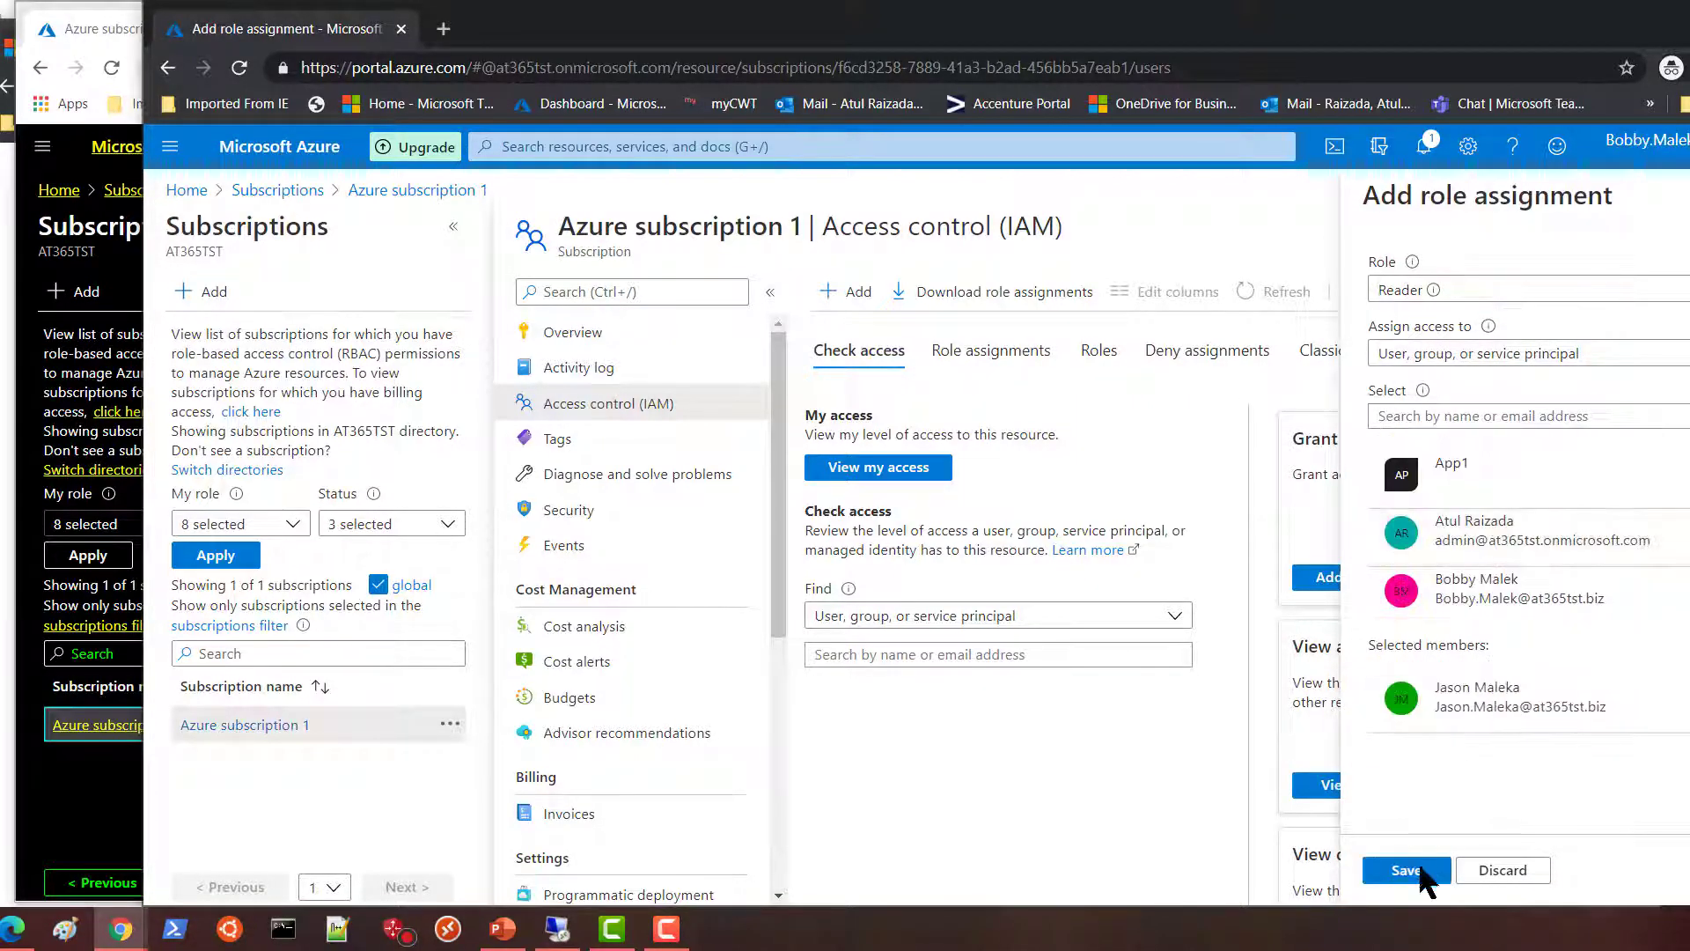
{"action": "left_click", "coordinate": [1407, 872]}
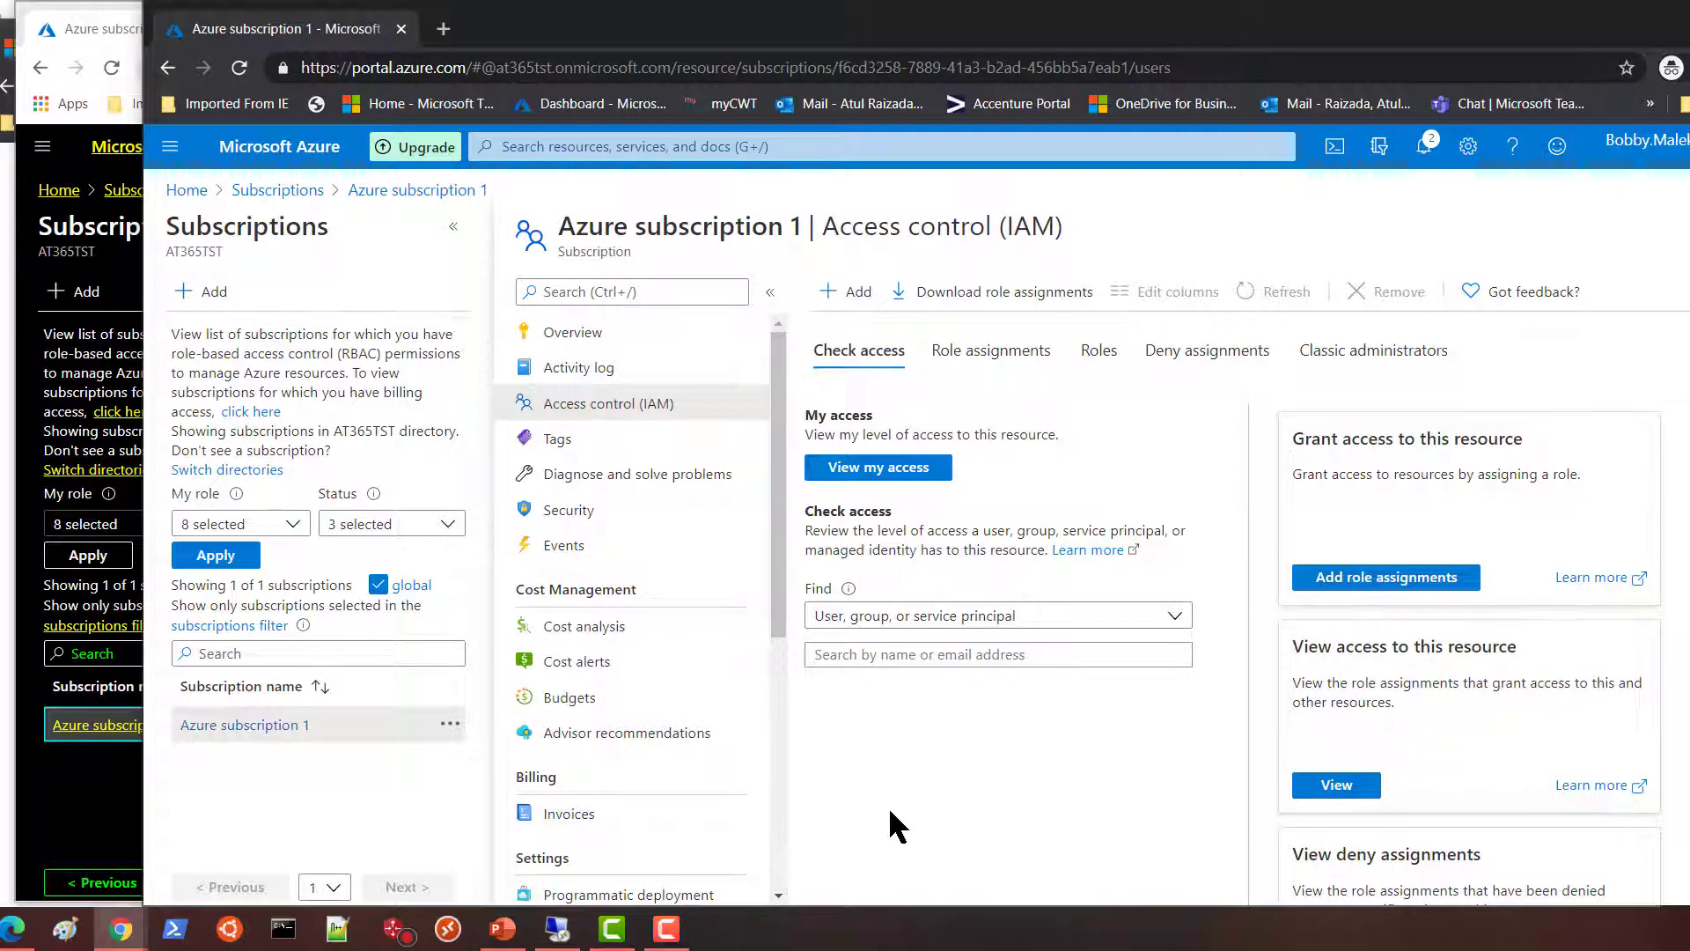
Turn 'Access management for Azure resources' to No on the AT365TST directory's Properties page.
{"action": "left_click", "coordinate": [170, 146]}
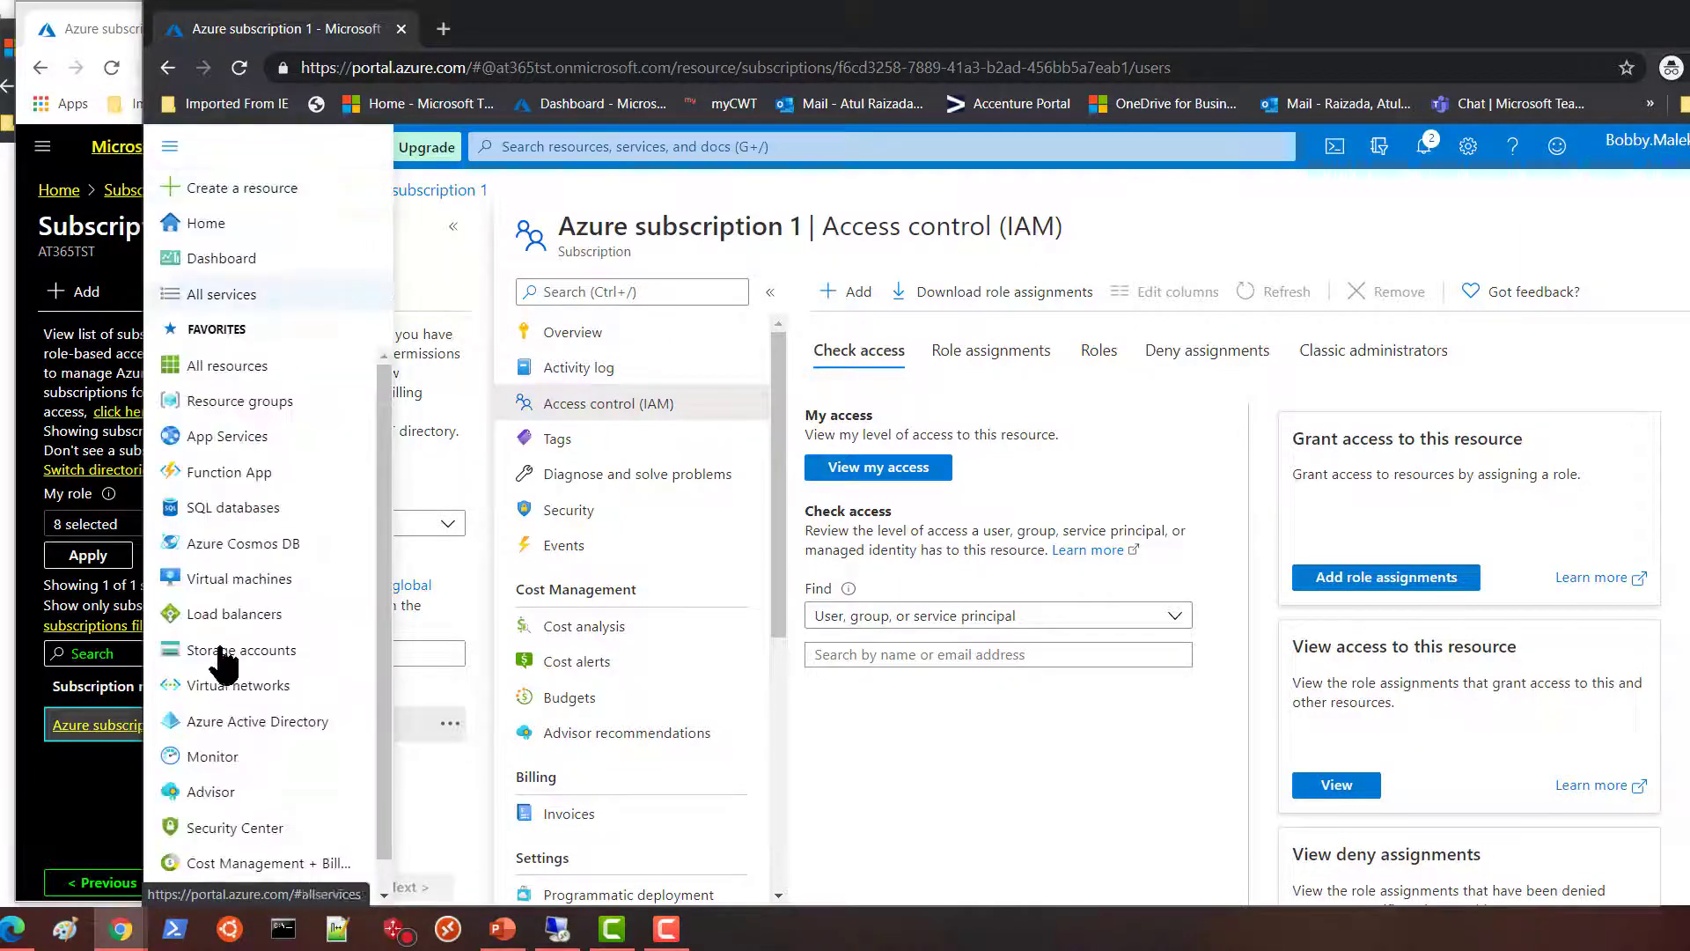
{"action": "left_click", "coordinate": [230, 723]}
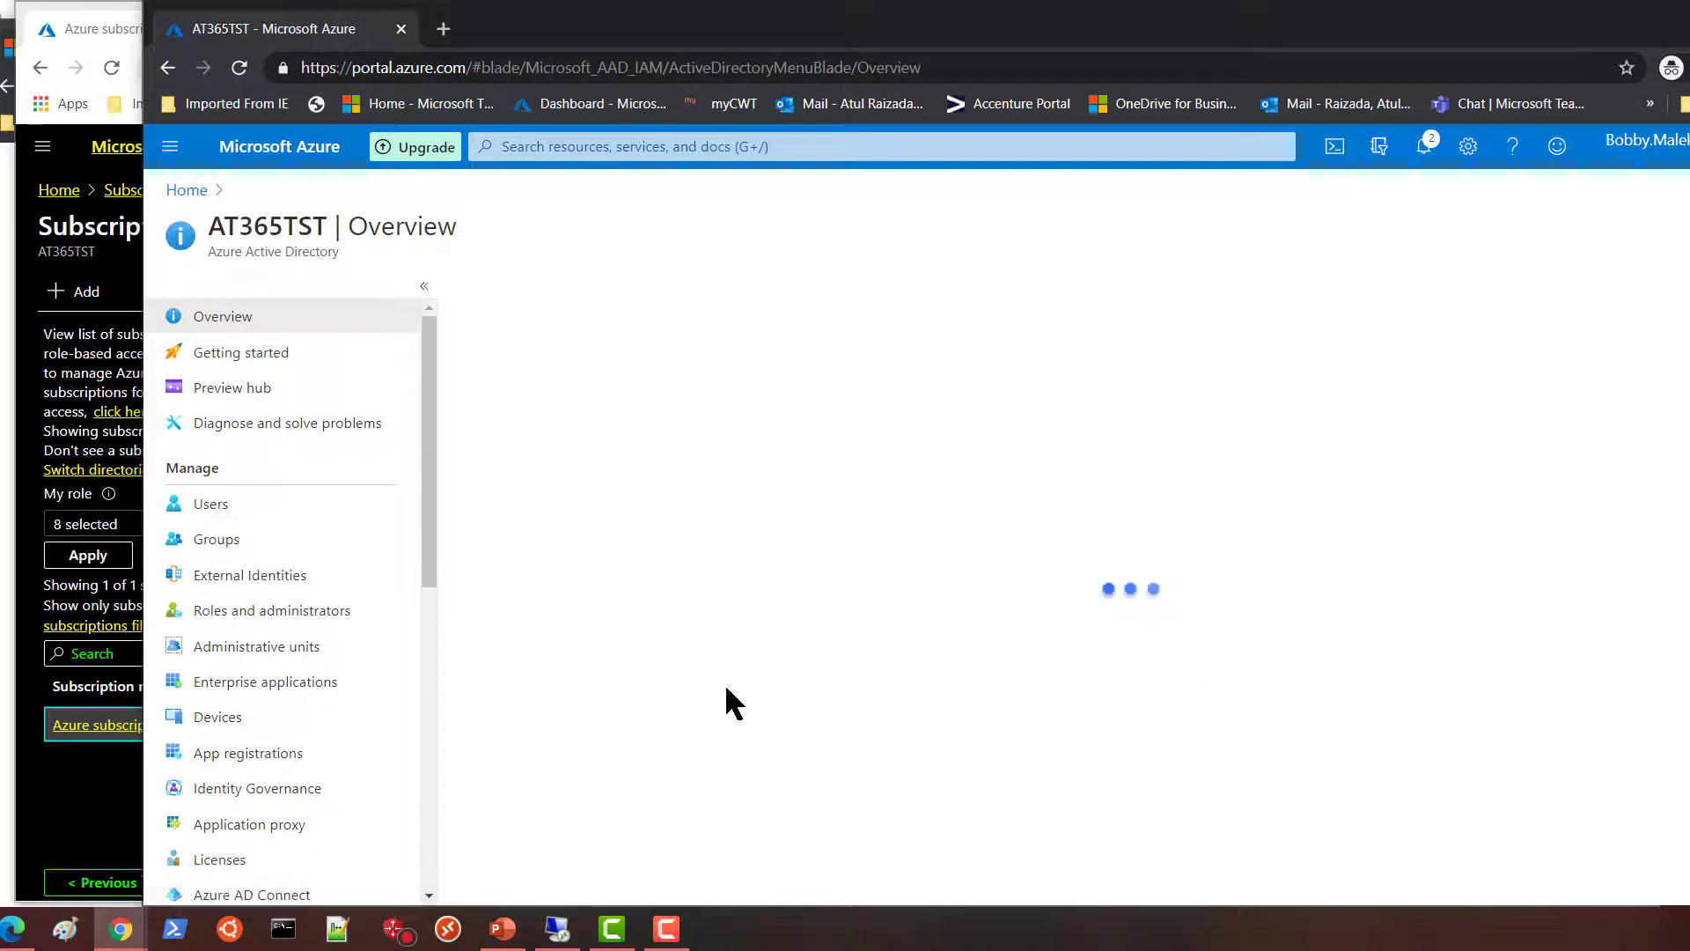
{"action": "left_click_drag", "start_coordinate": [432, 518], "coordinate": [438, 711]}
{"action": "left_click", "coordinate": [220, 720]}
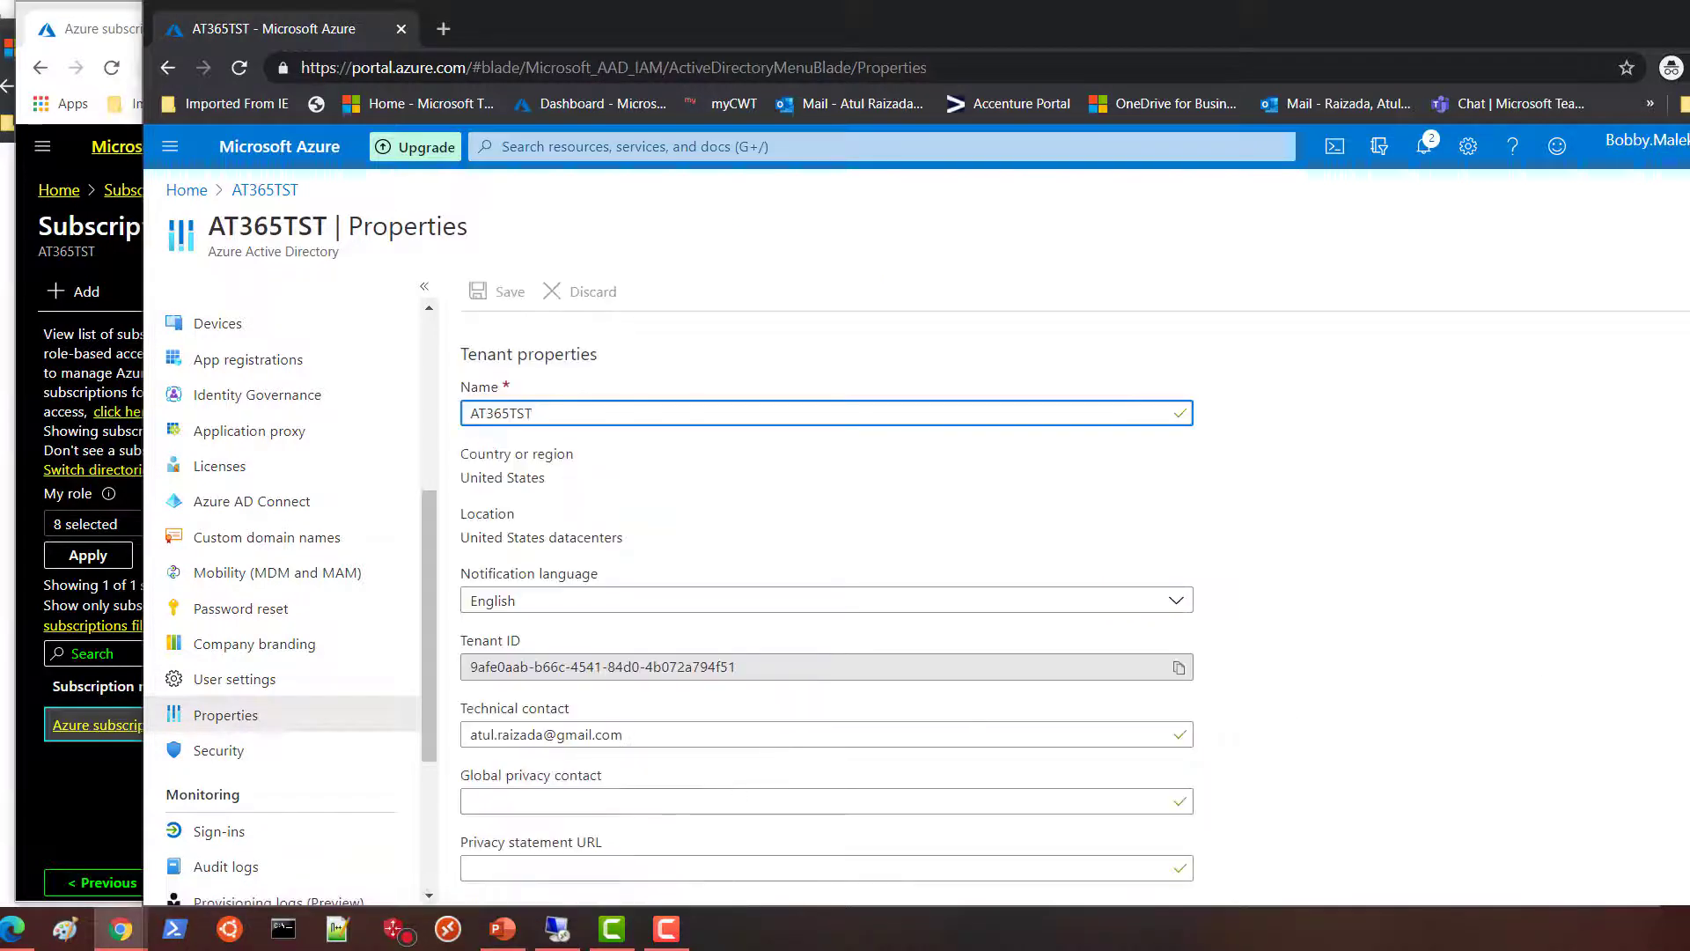
{"action": "scroll", "coordinate": [572, 853], "scroll_direction": "down", "scroll_amount": 2}
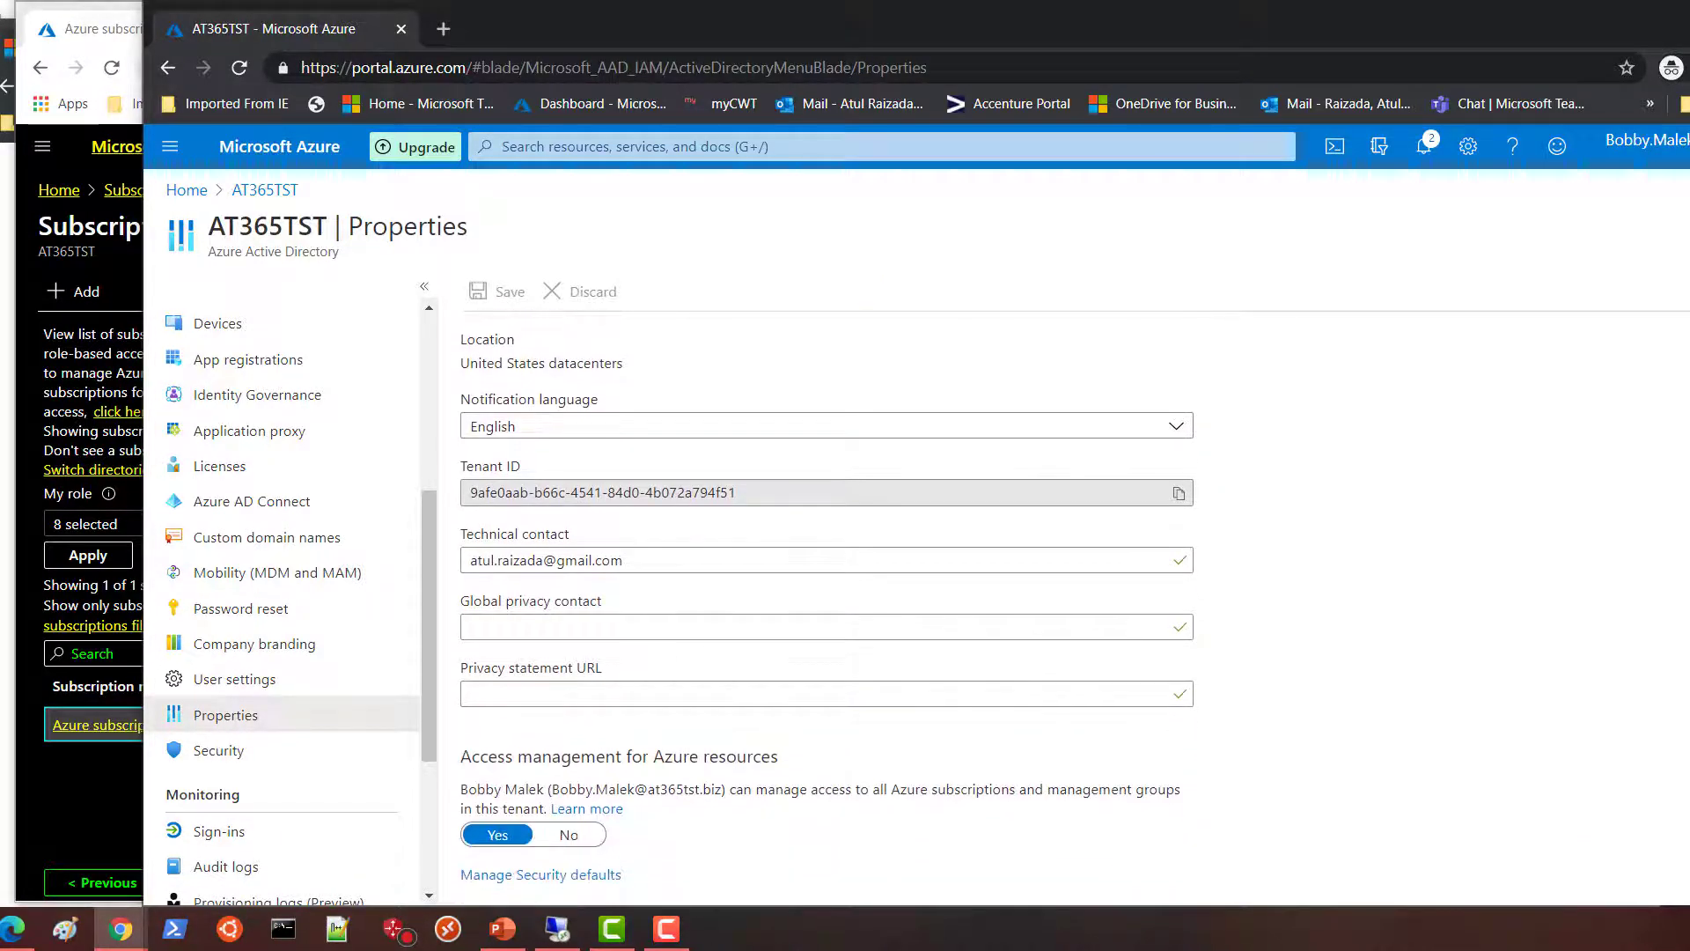
{"action": "left_click", "coordinate": [569, 836]}
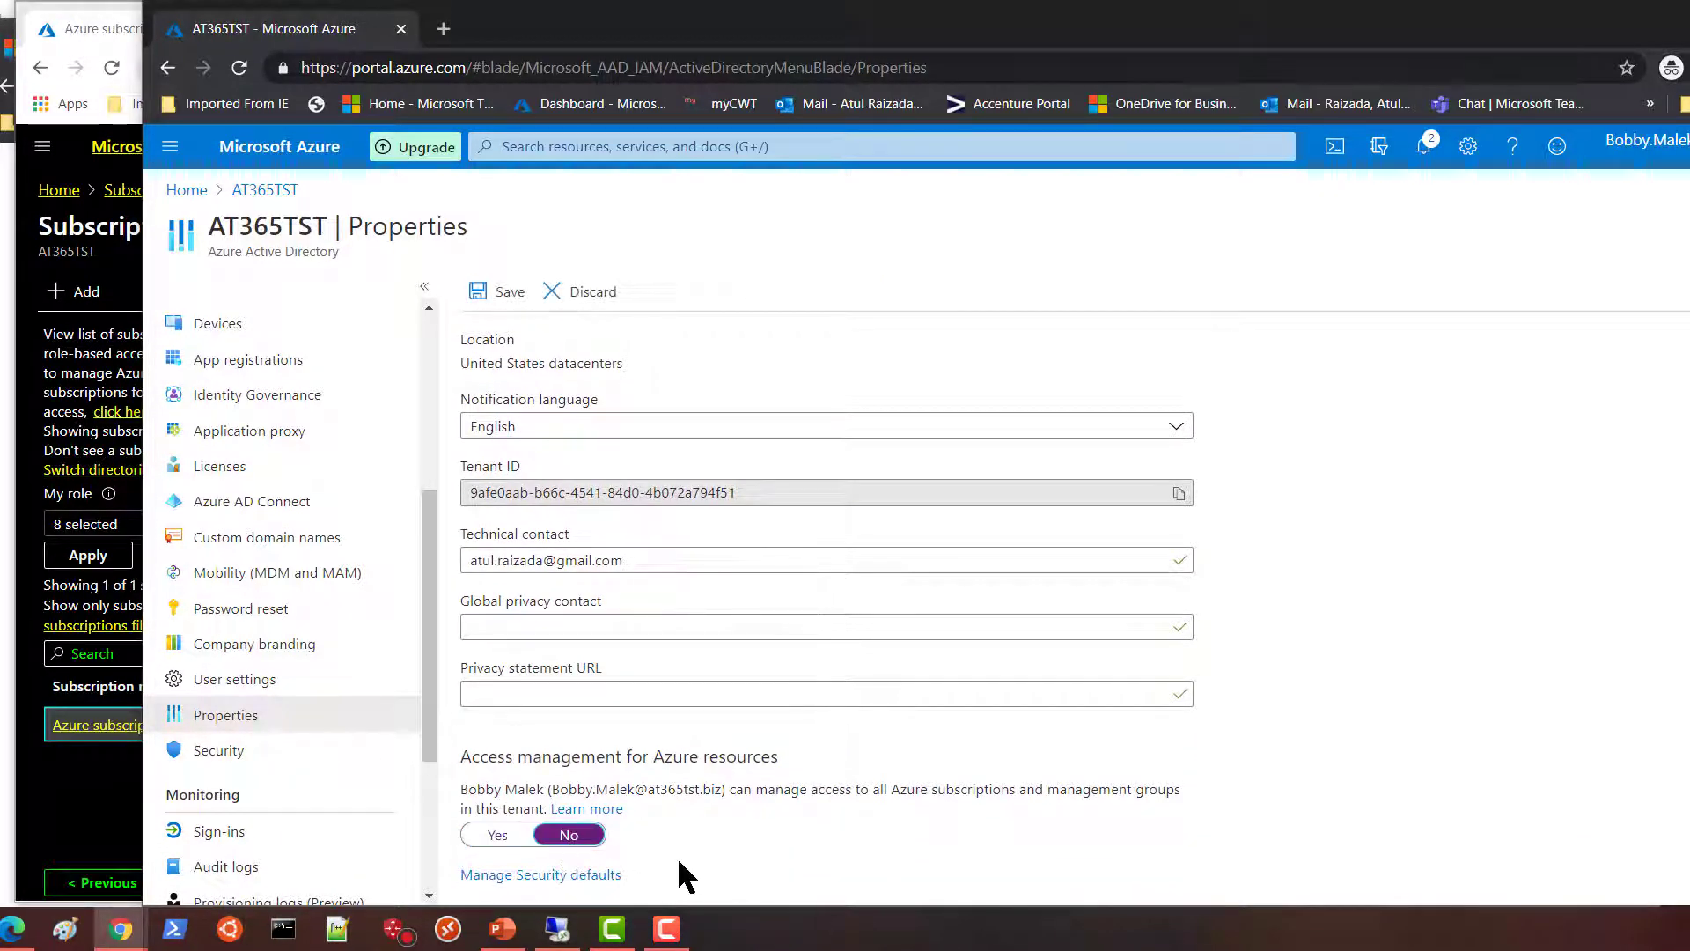
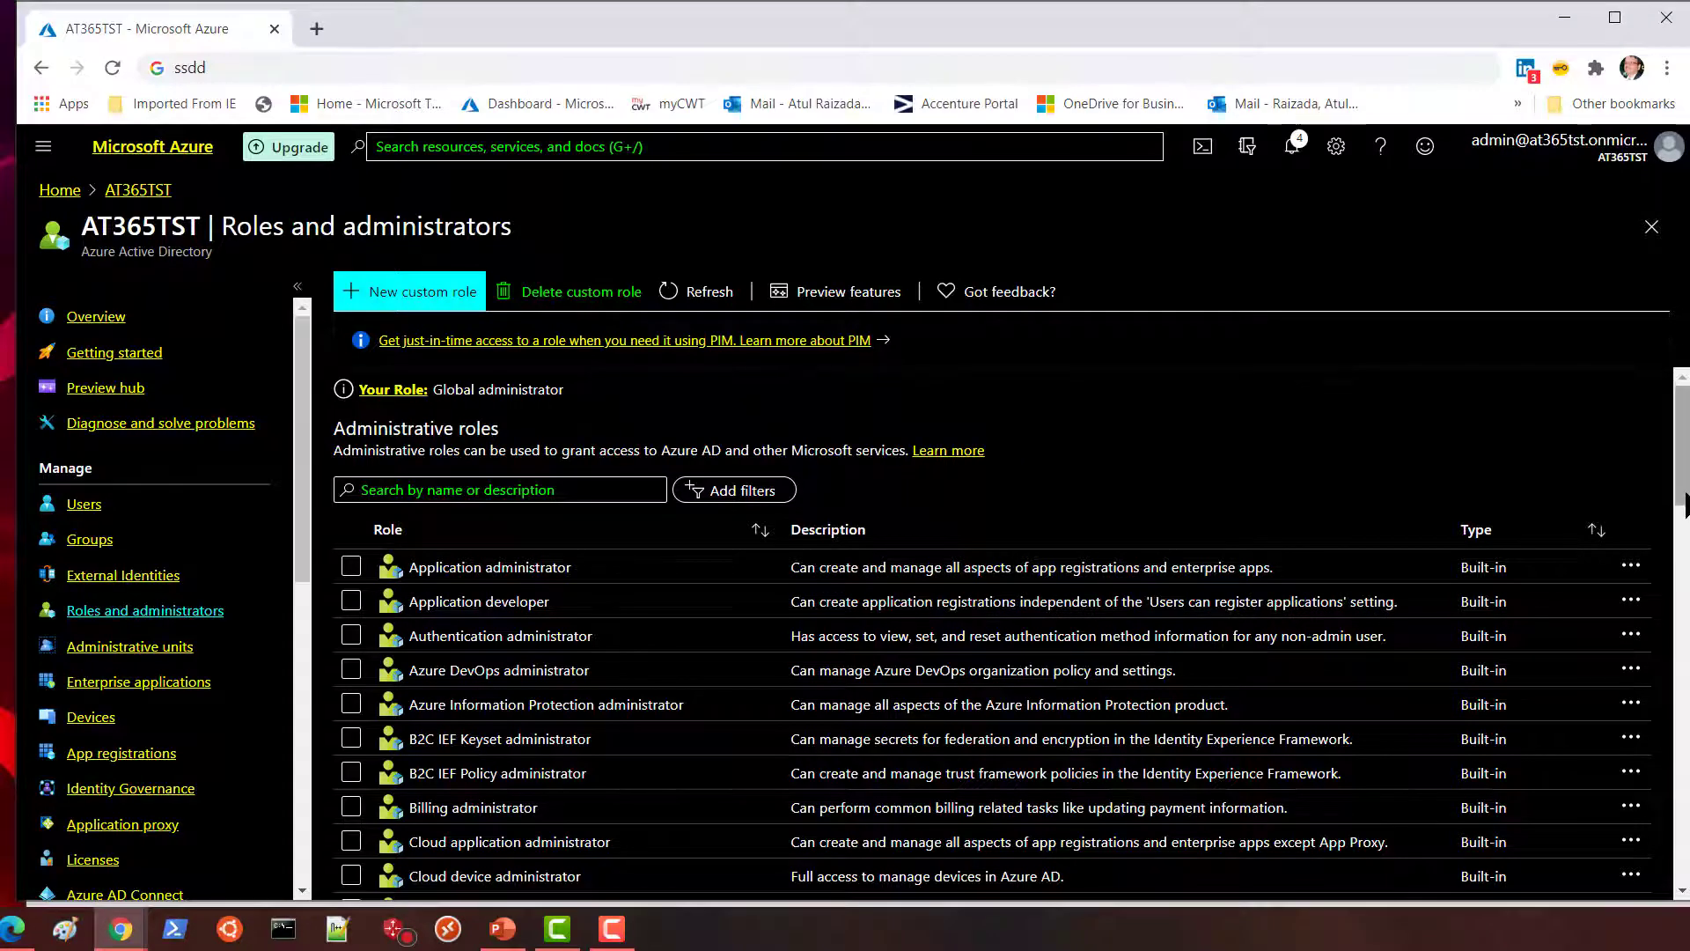
{"action": "left_click_drag", "start_coordinate": [1682, 493], "coordinate": [1682, 501]}
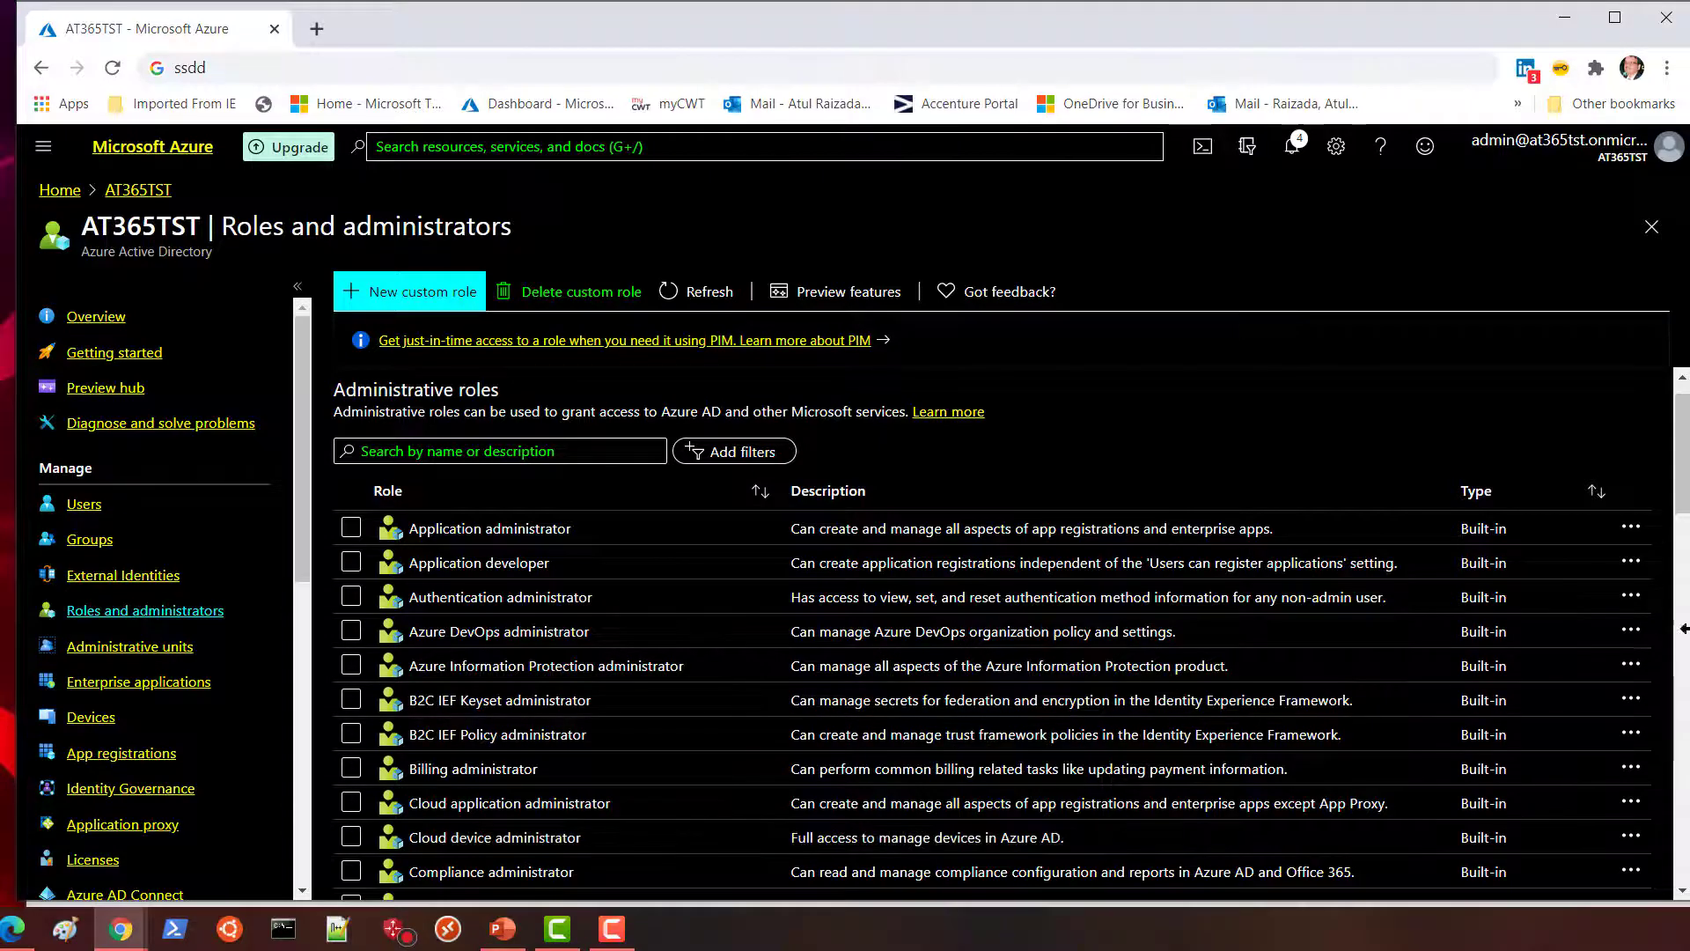
{"action": "left_click_drag", "start_coordinate": [1681, 509], "coordinate": [1683, 561]}
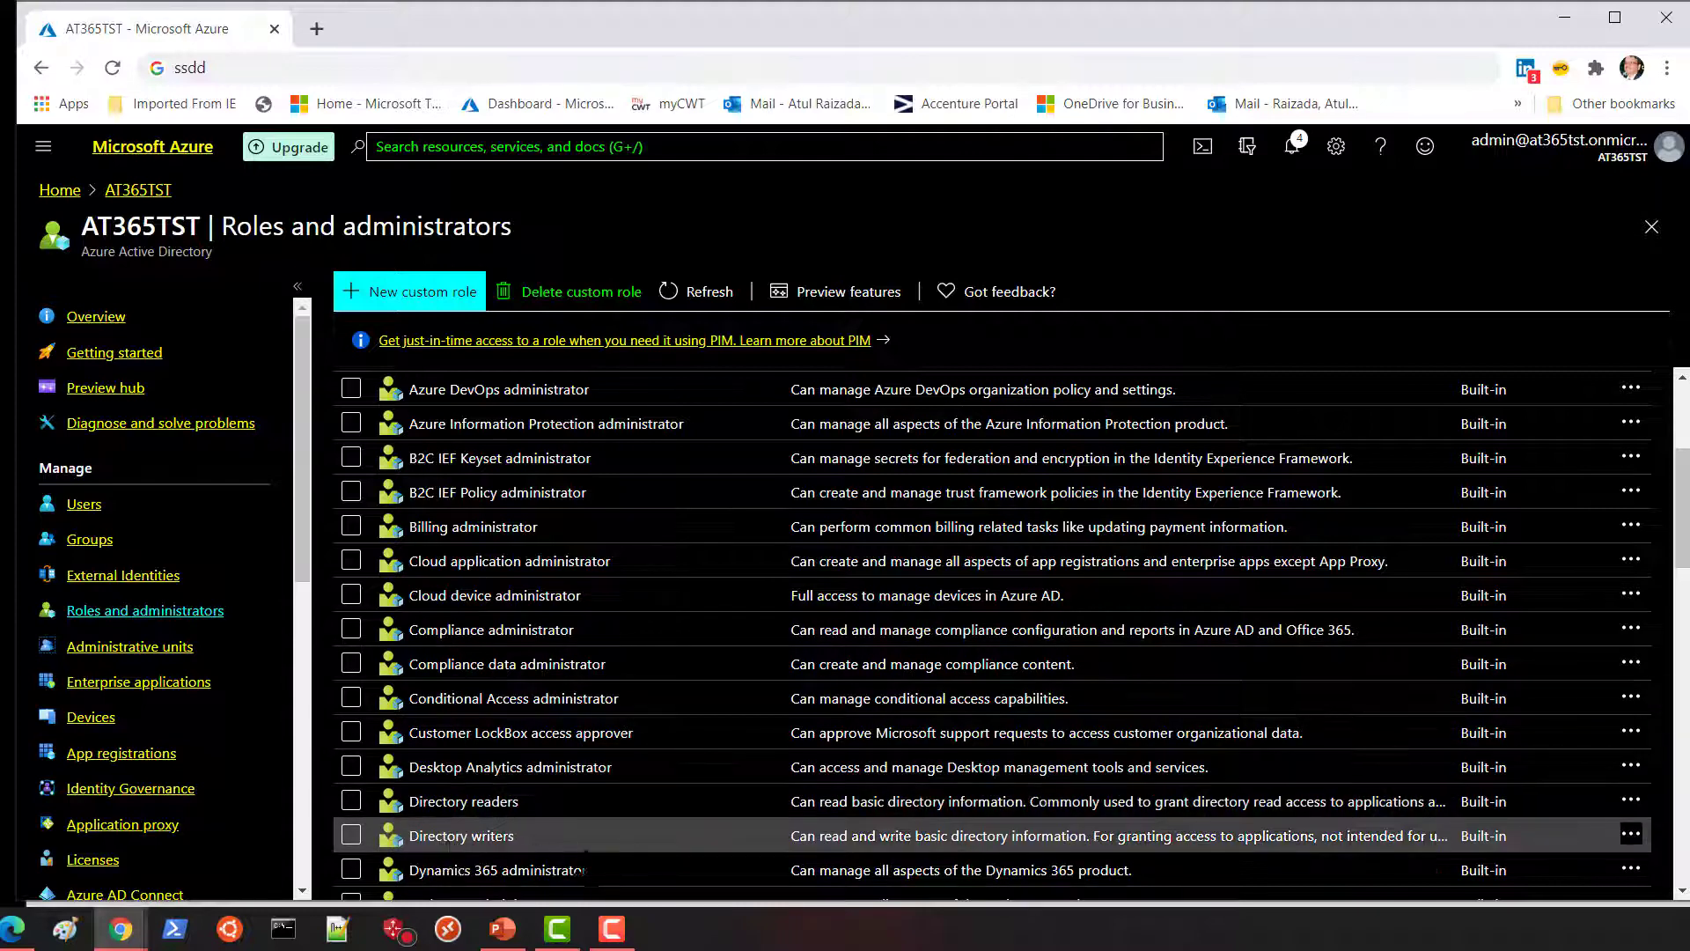
{"action": "left_click_drag", "start_coordinate": [1683, 541], "coordinate": [1683, 539]}
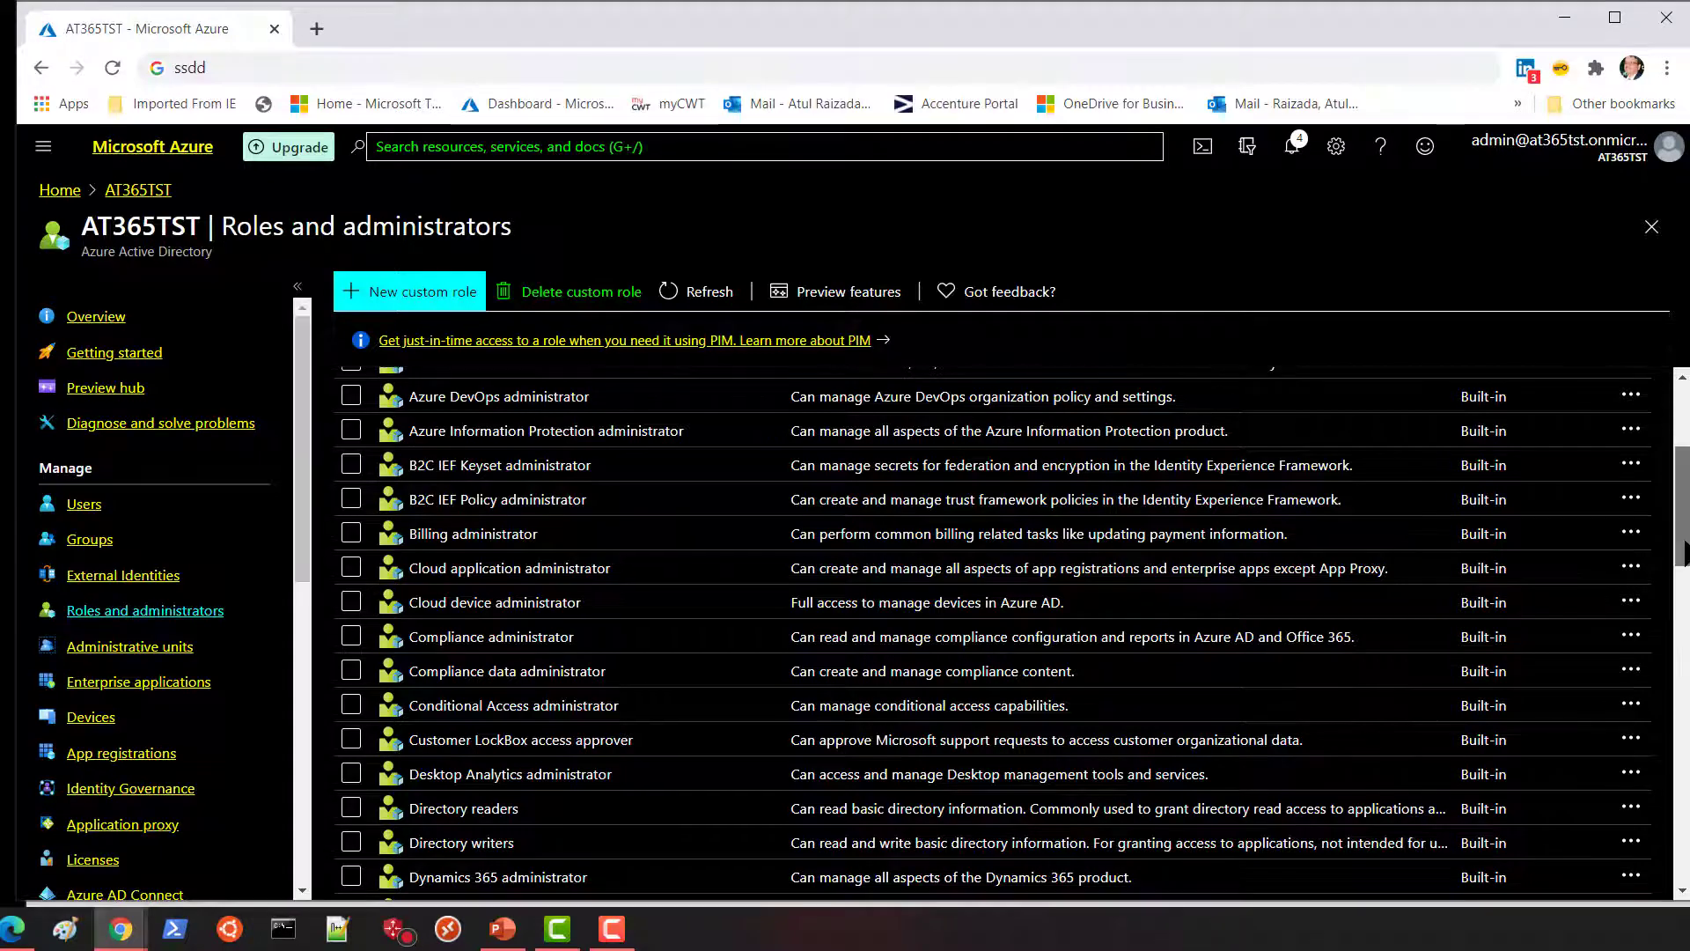
{"action": "scroll", "coordinate": [493, 793], "scroll_direction": "down", "scroll_amount": 3}
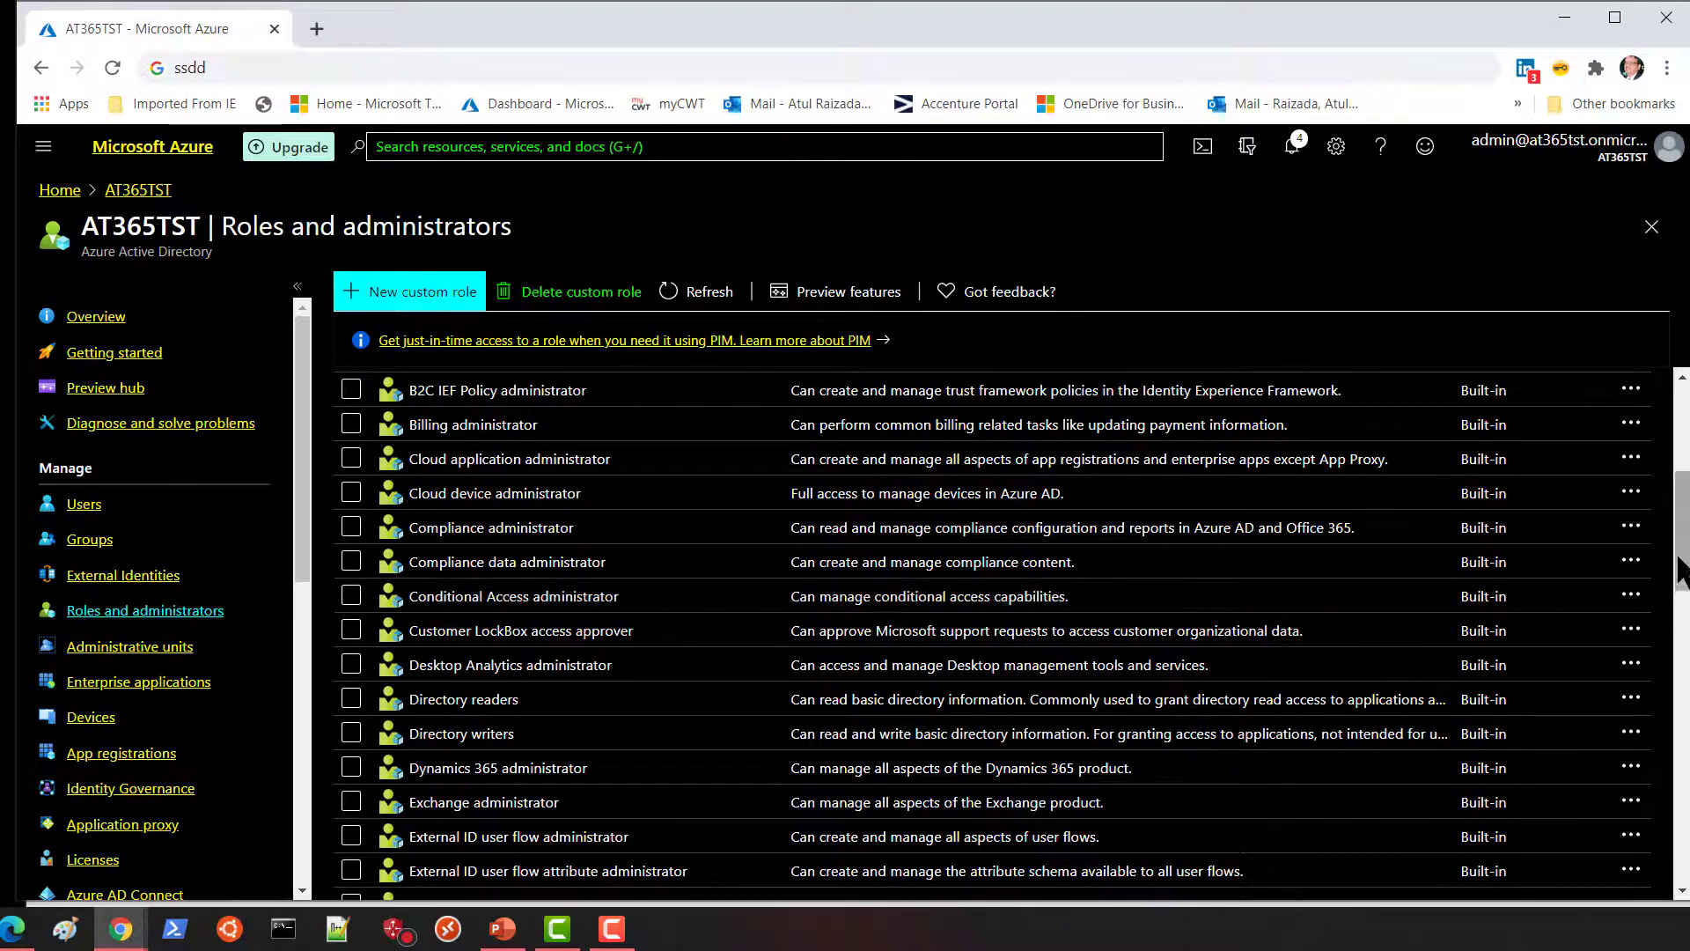
{"action": "left_click_drag", "start_coordinate": [1683, 568], "coordinate": [1683, 589]}
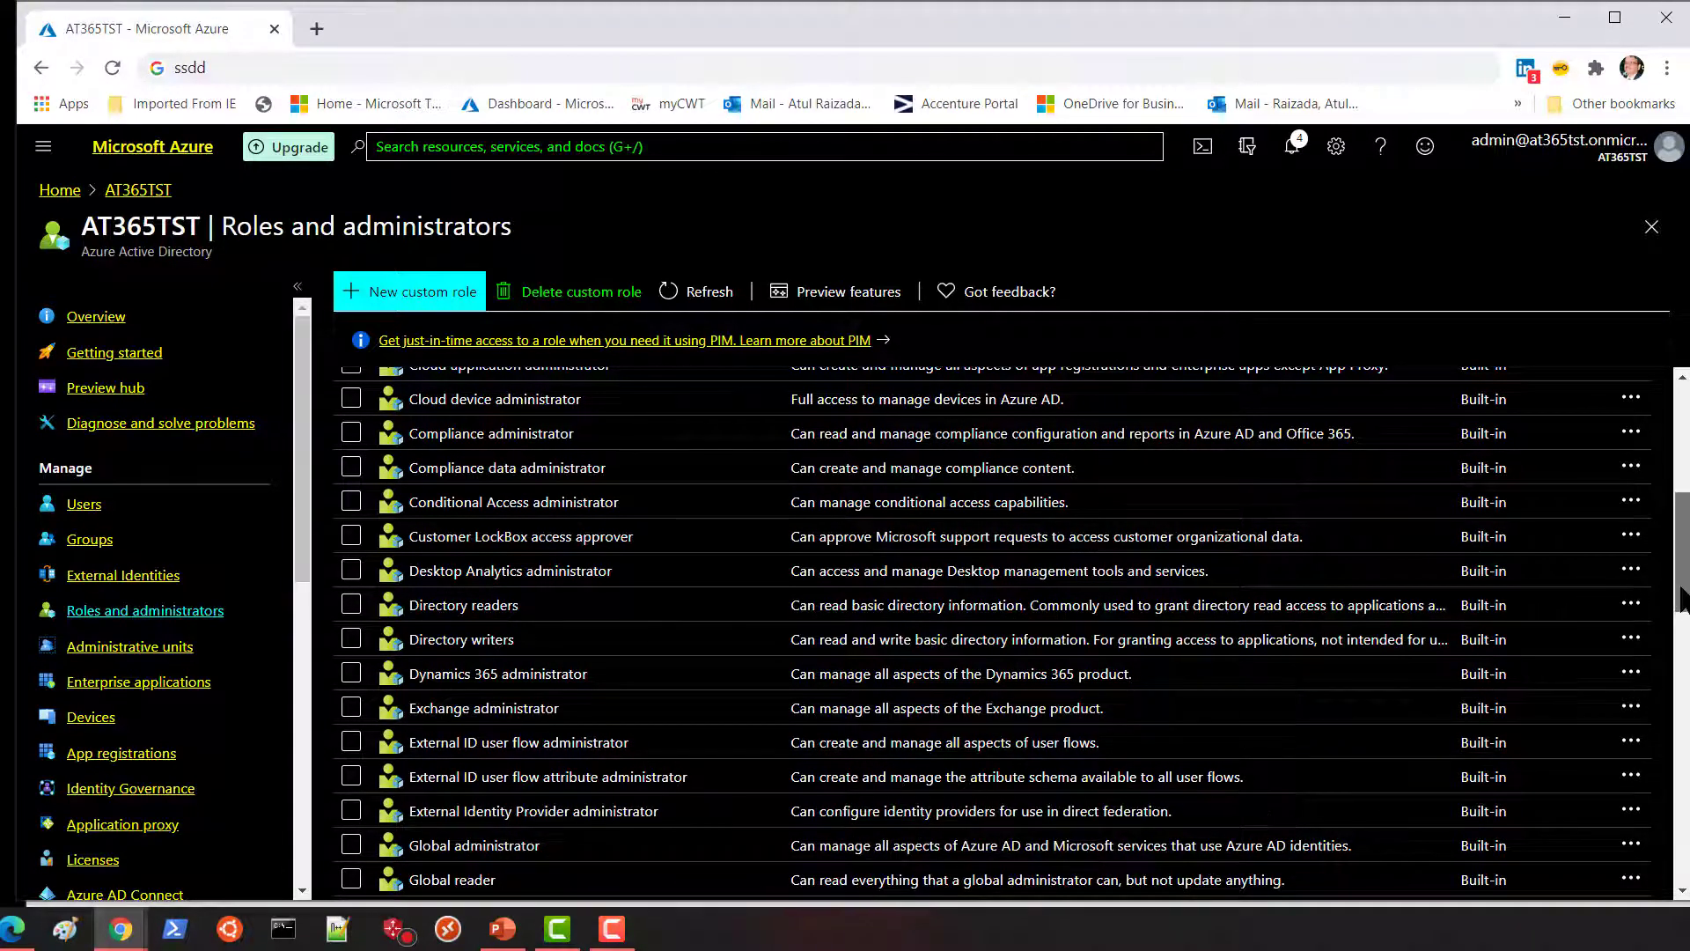
{"action": "left_click_drag", "start_coordinate": [1682, 599], "coordinate": [1683, 644]}
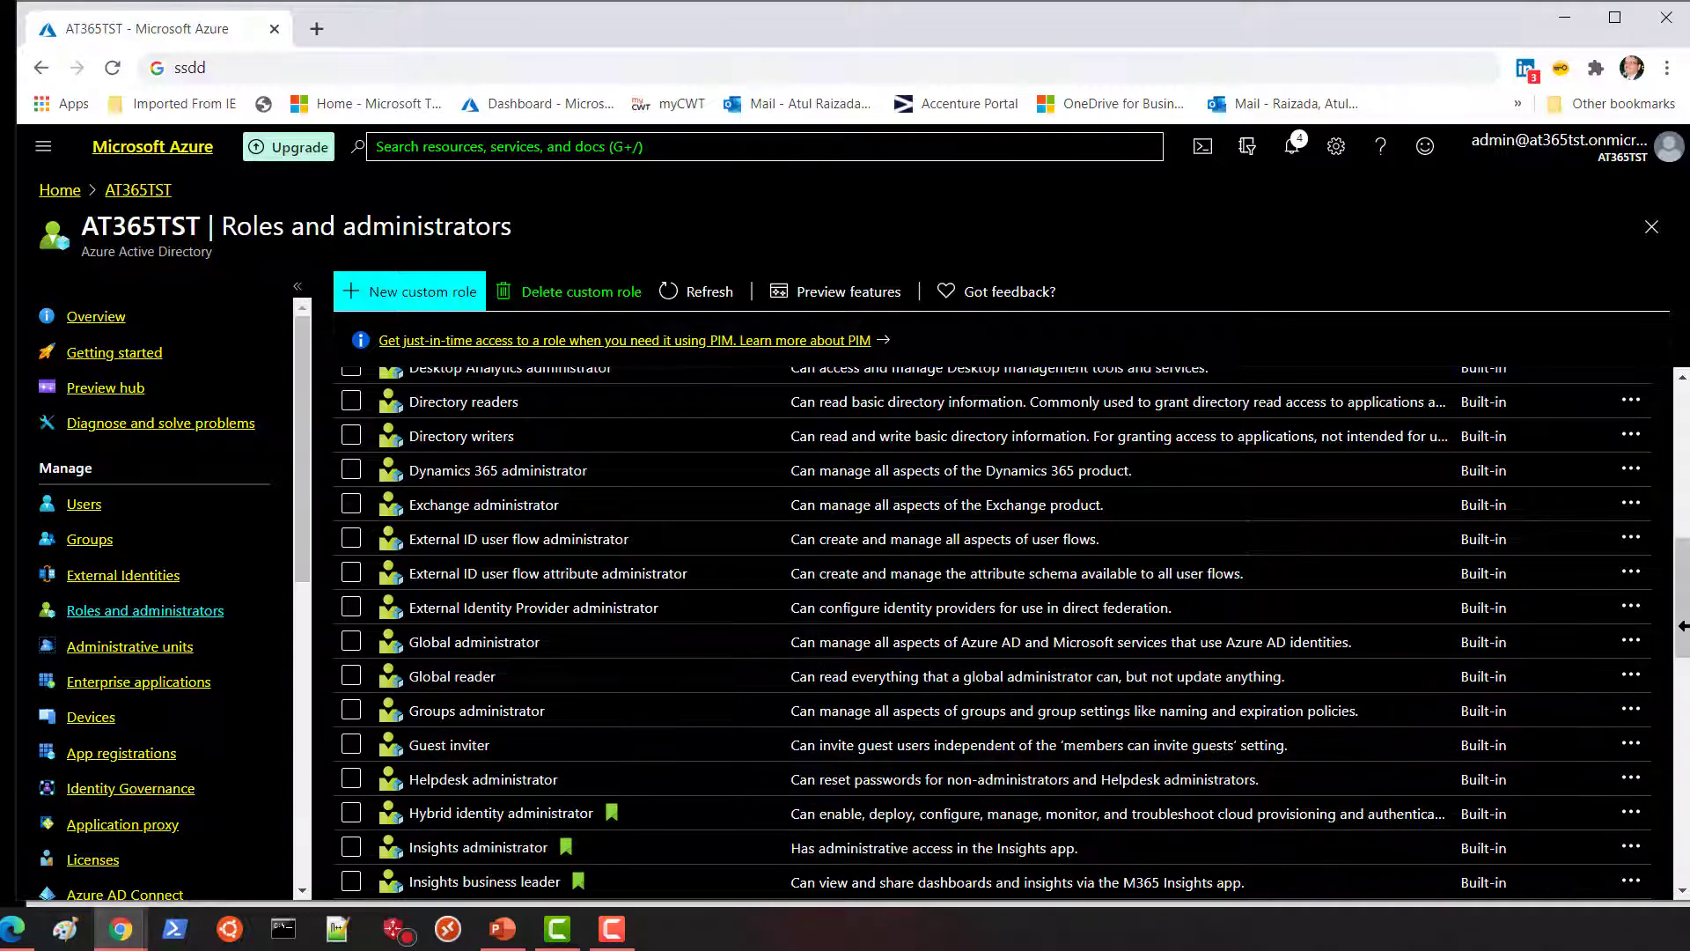
{"action": "left_click_drag", "start_coordinate": [1680, 642], "coordinate": [1685, 833]}
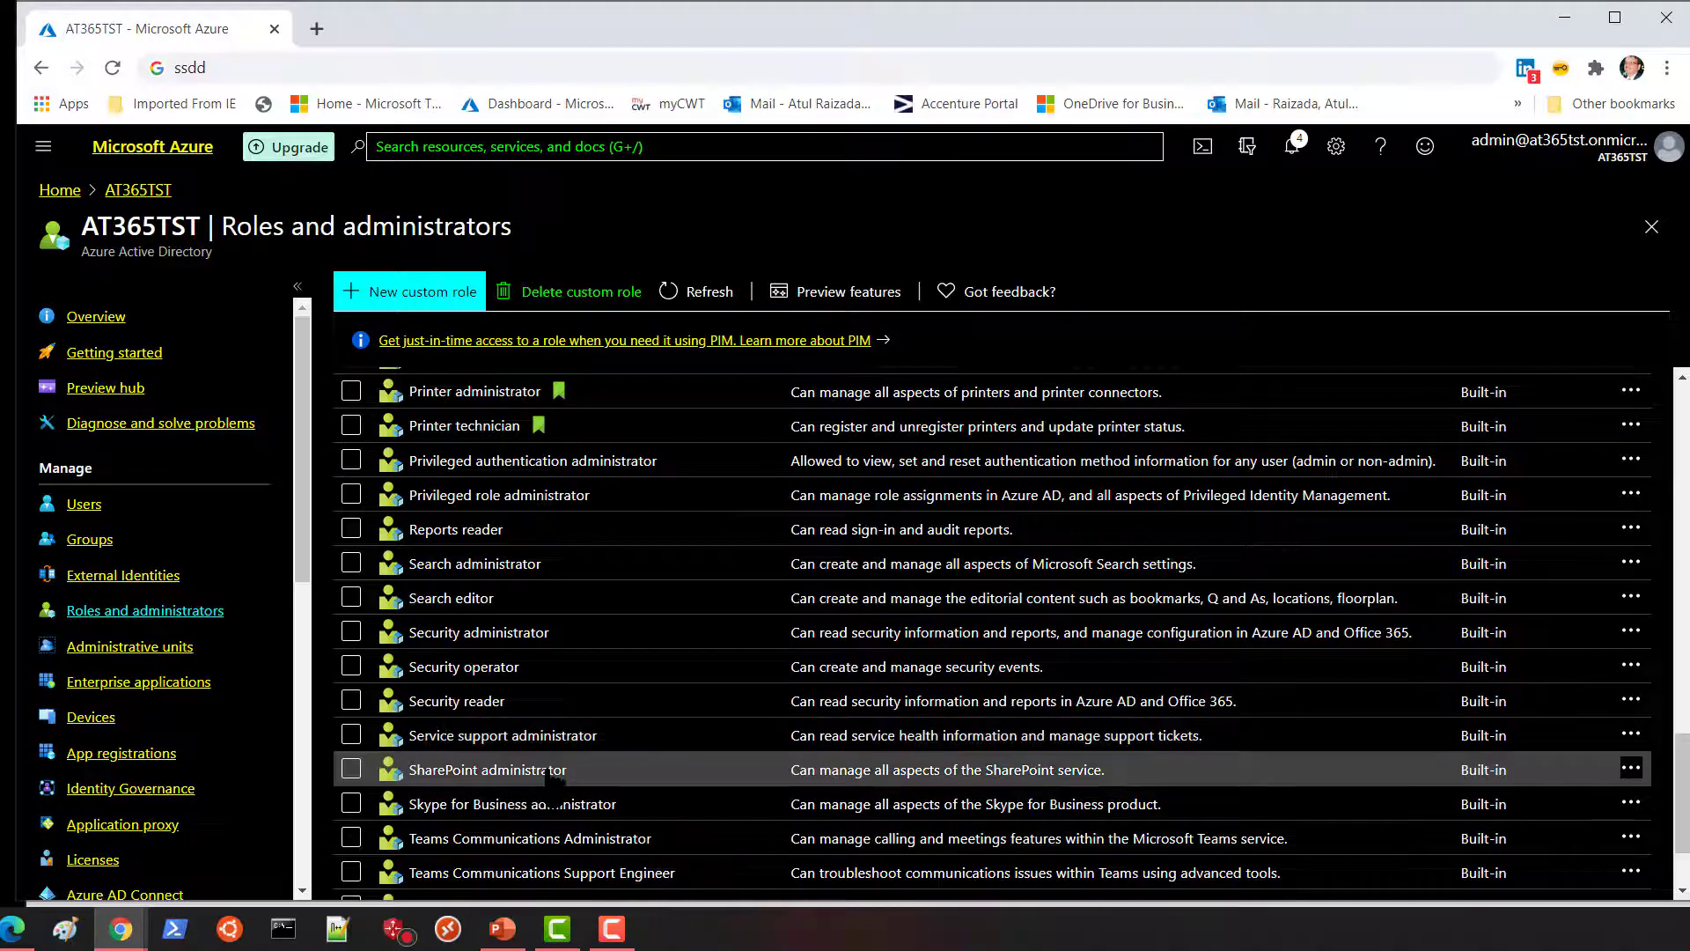
{"action": "scroll", "coordinate": [528, 792], "scroll_direction": "down", "scroll_amount": 2}
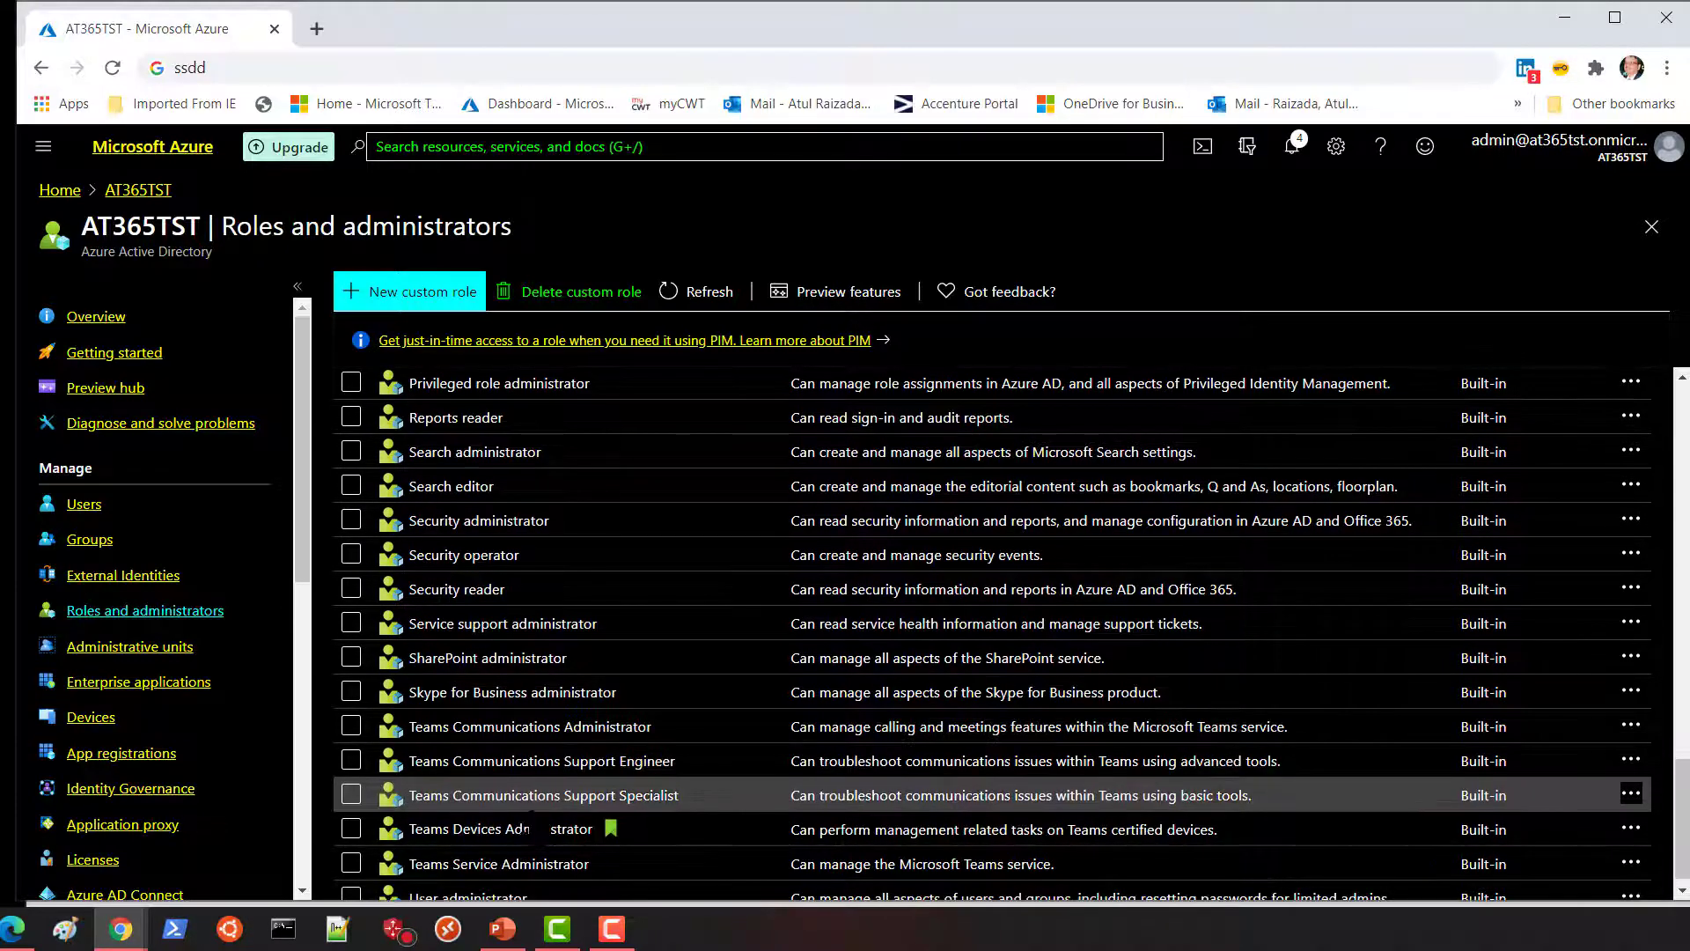
{"action": "scroll", "coordinate": [537, 827], "scroll_direction": "down", "scroll_amount": 1}
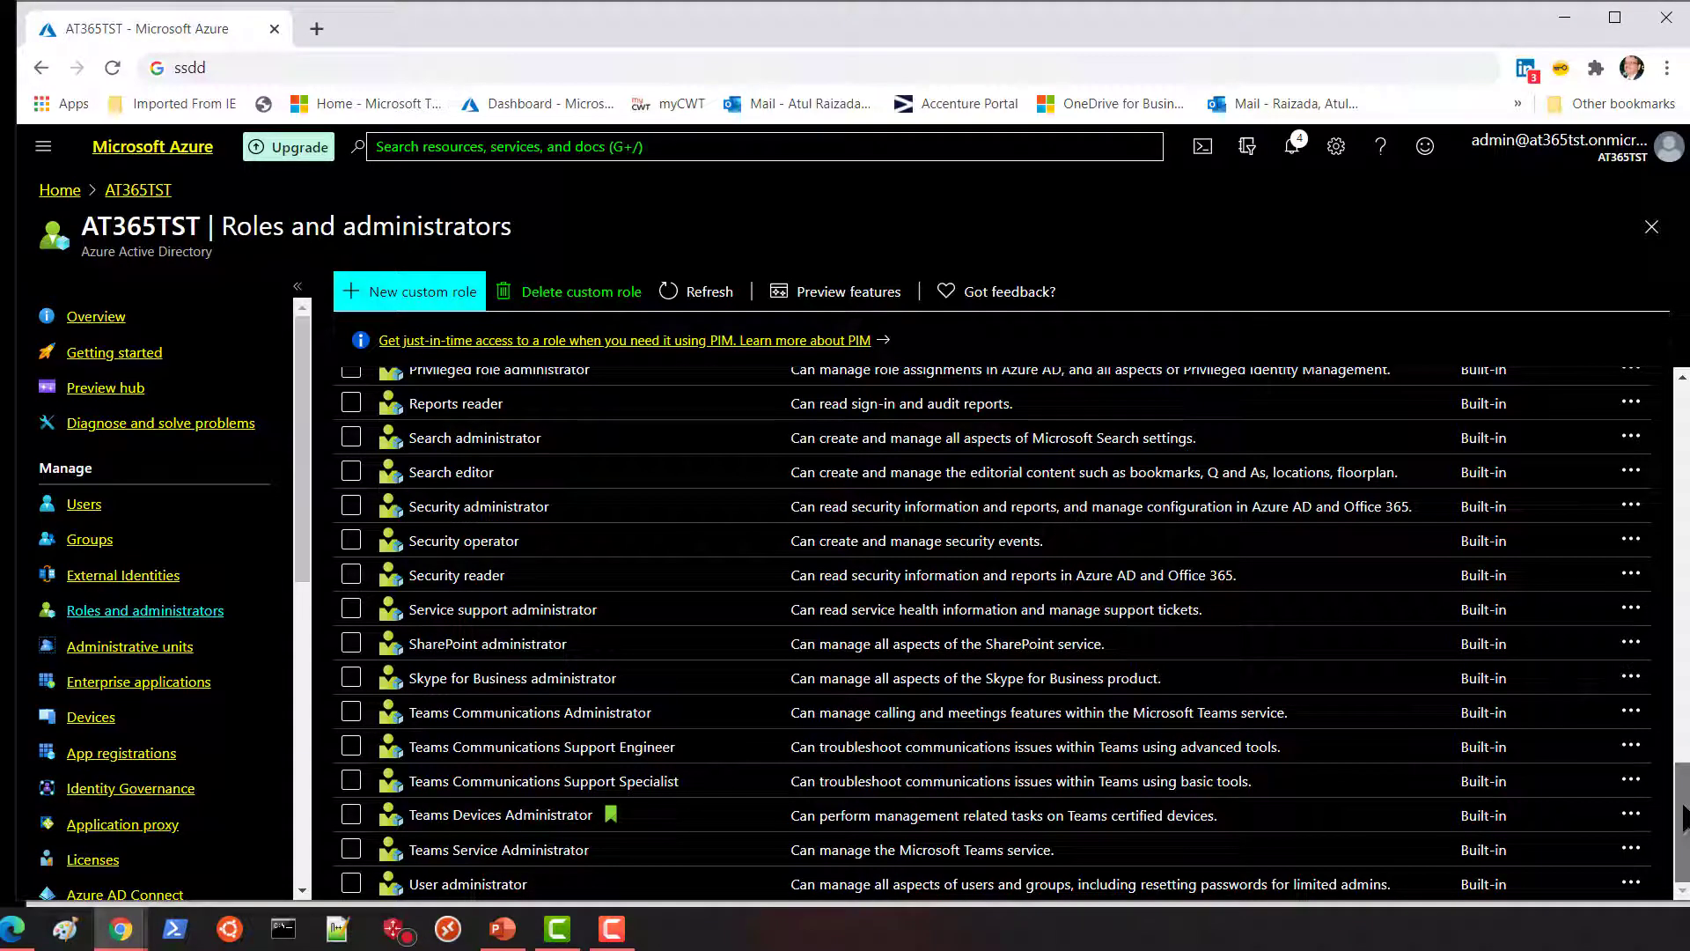
{"action": "left_click_drag", "start_coordinate": [1683, 816], "coordinate": [1683, 754]}
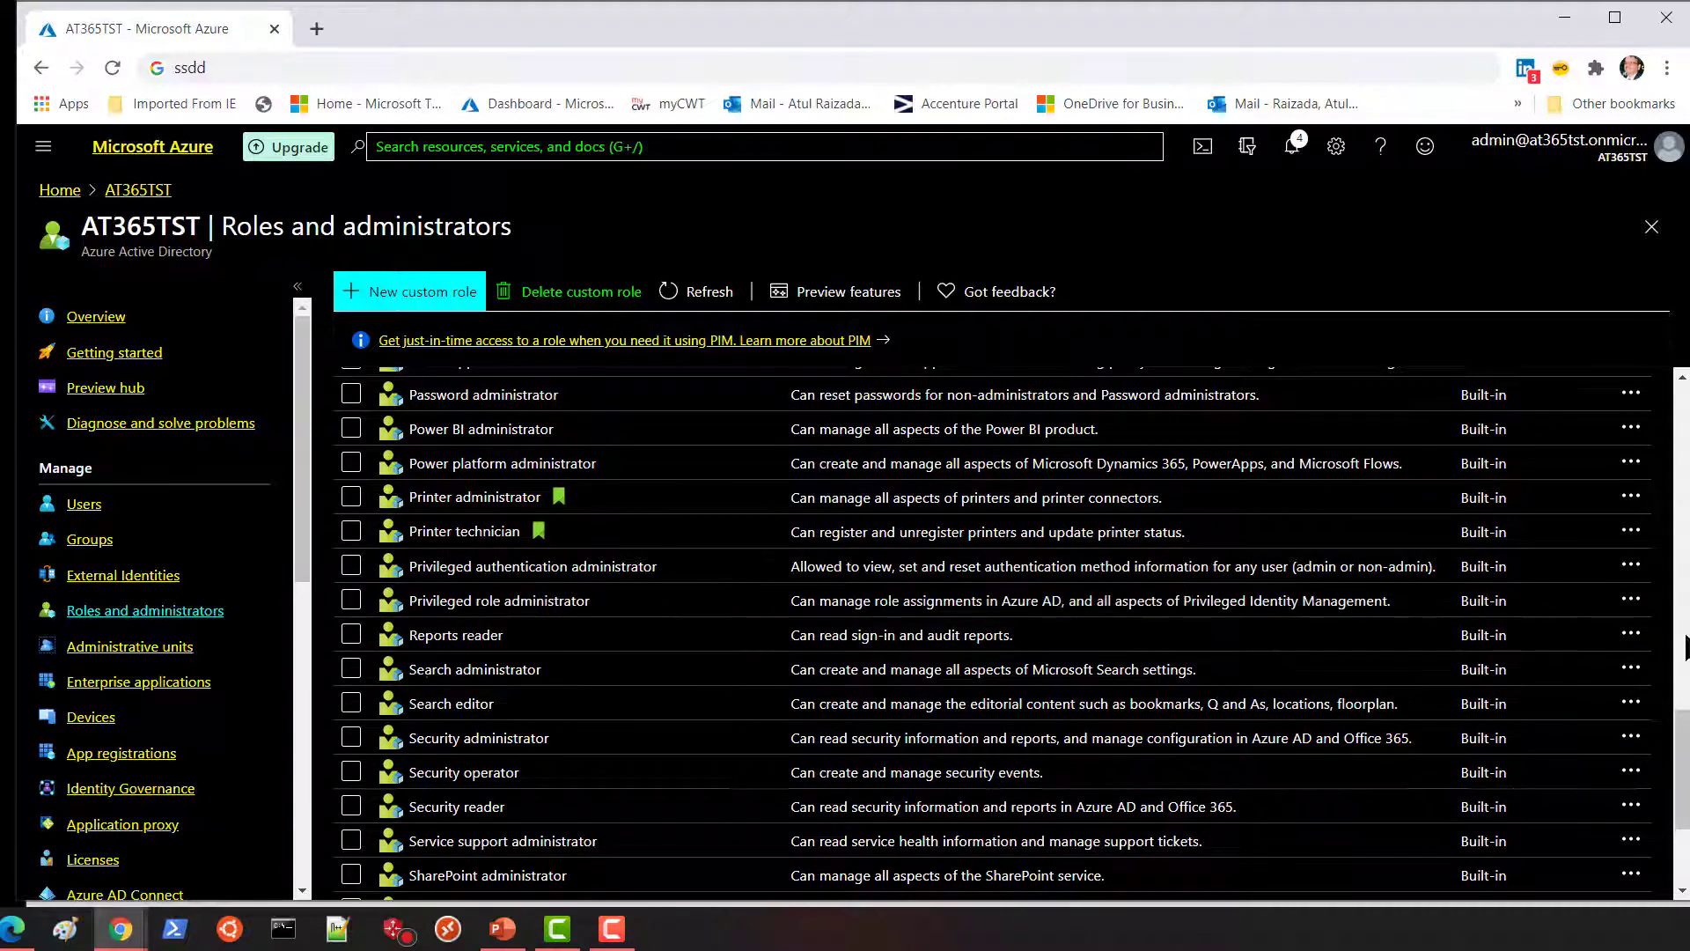
{"action": "left_click_drag", "start_coordinate": [1682, 739], "coordinate": [1683, 400]}
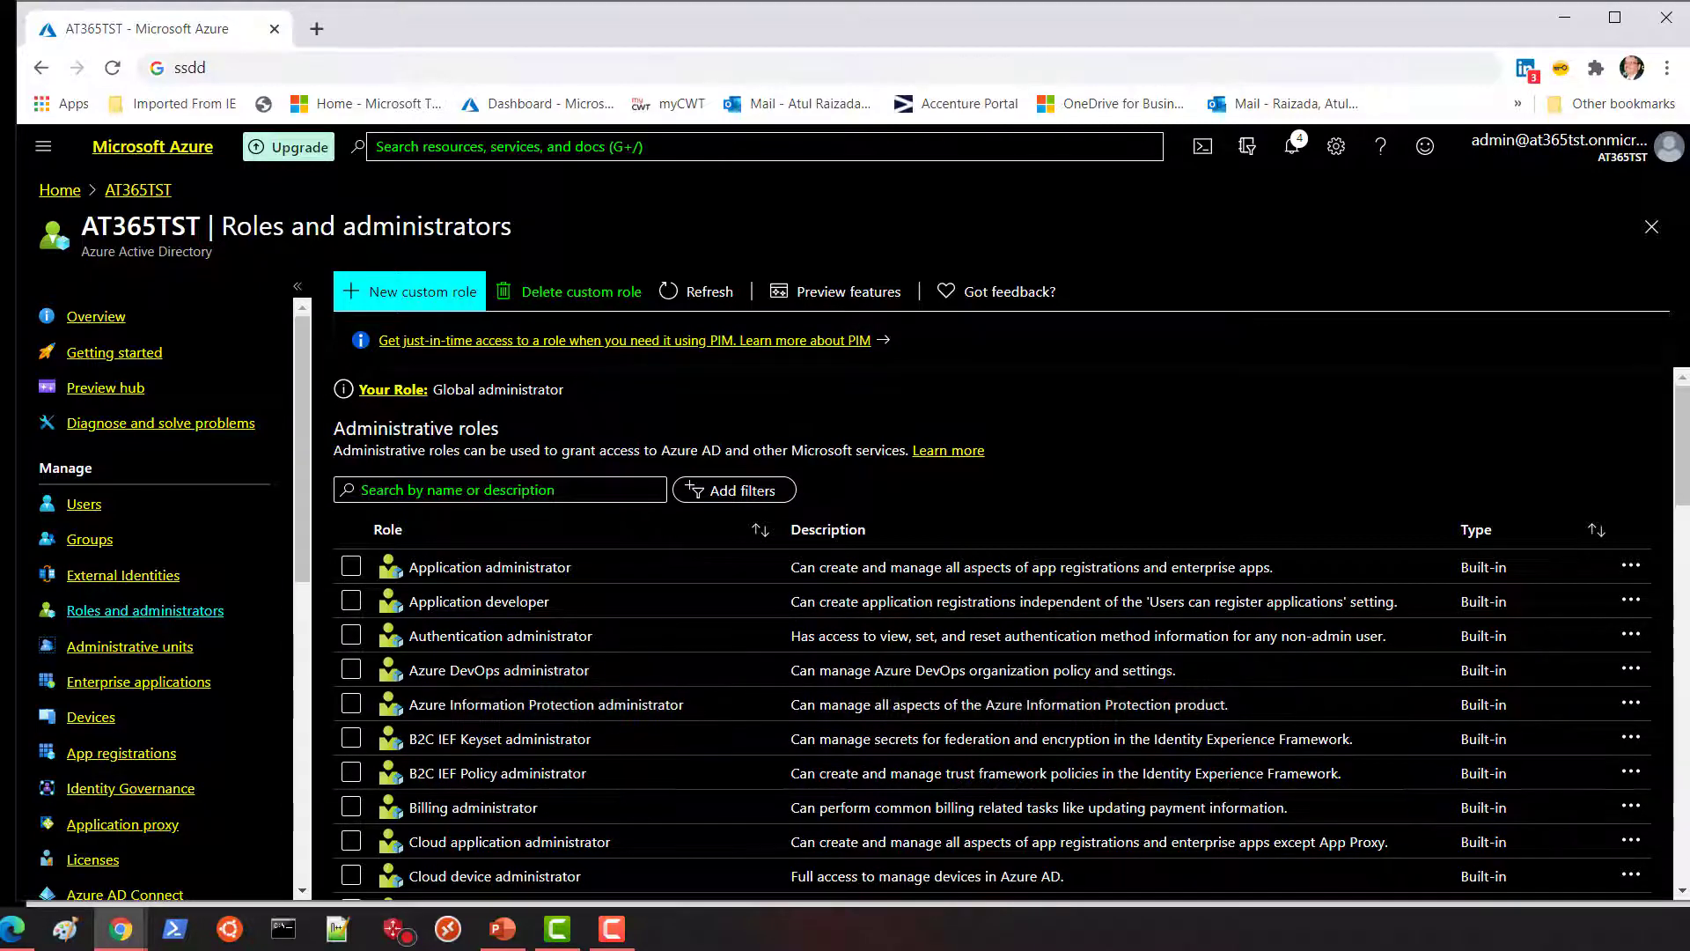
{"action": "left_click_drag", "start_coordinate": [1681, 491], "coordinate": [1683, 539]}
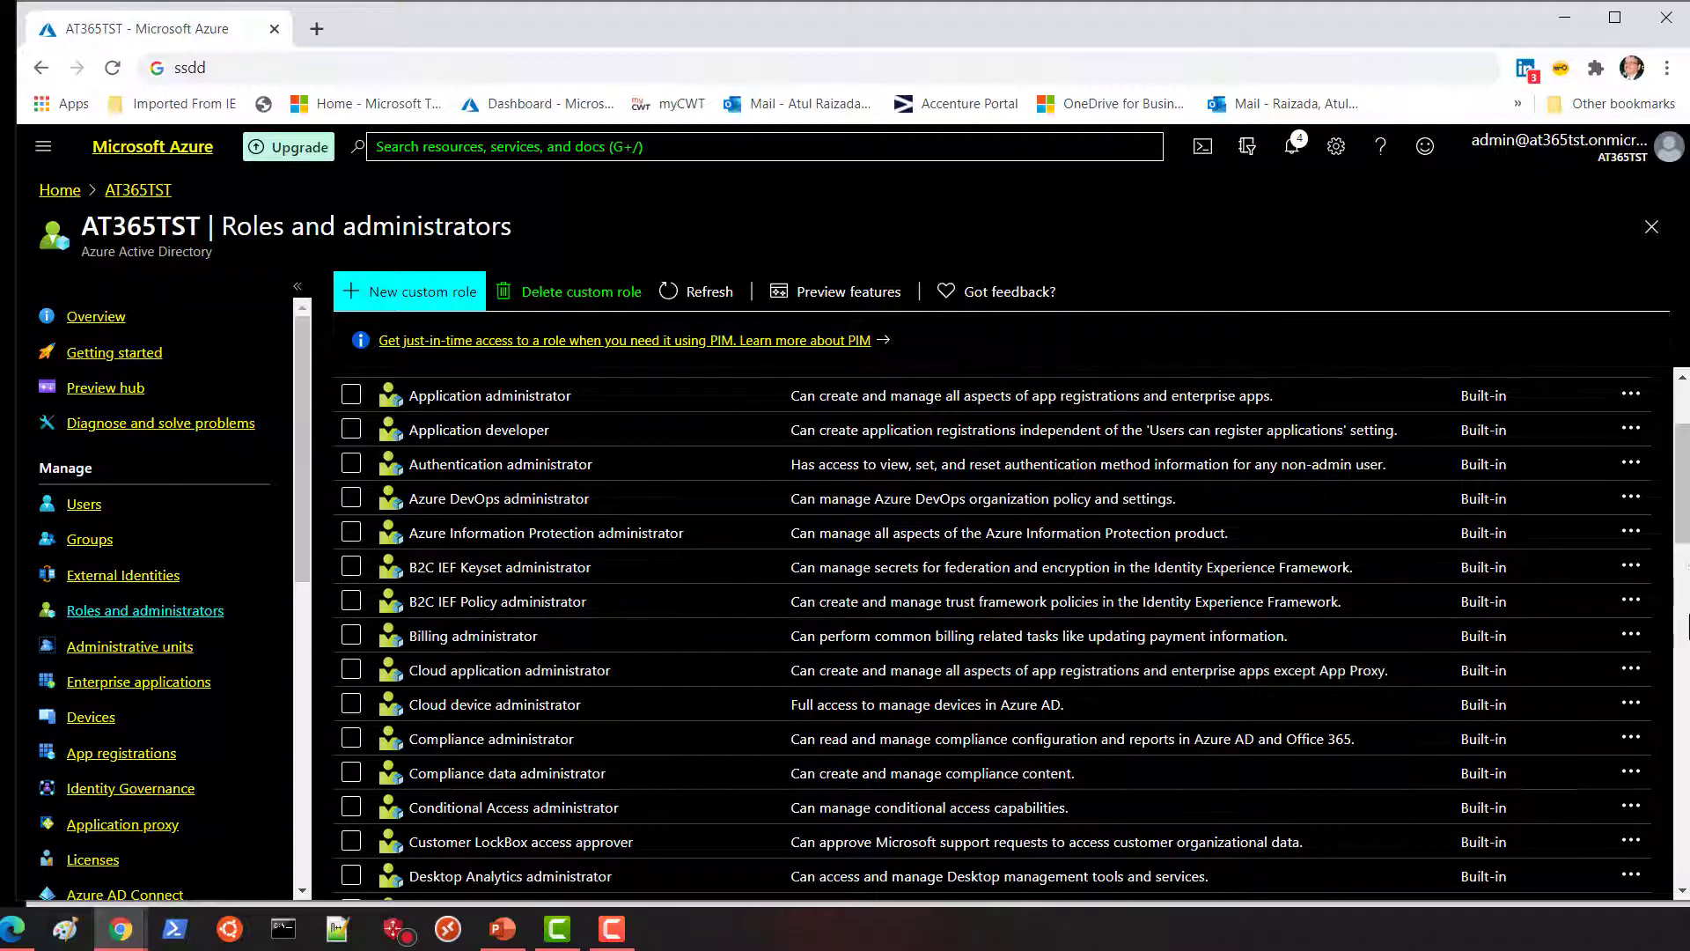
{"action": "left_click_drag", "start_coordinate": [1685, 520], "coordinate": [1685, 532]}
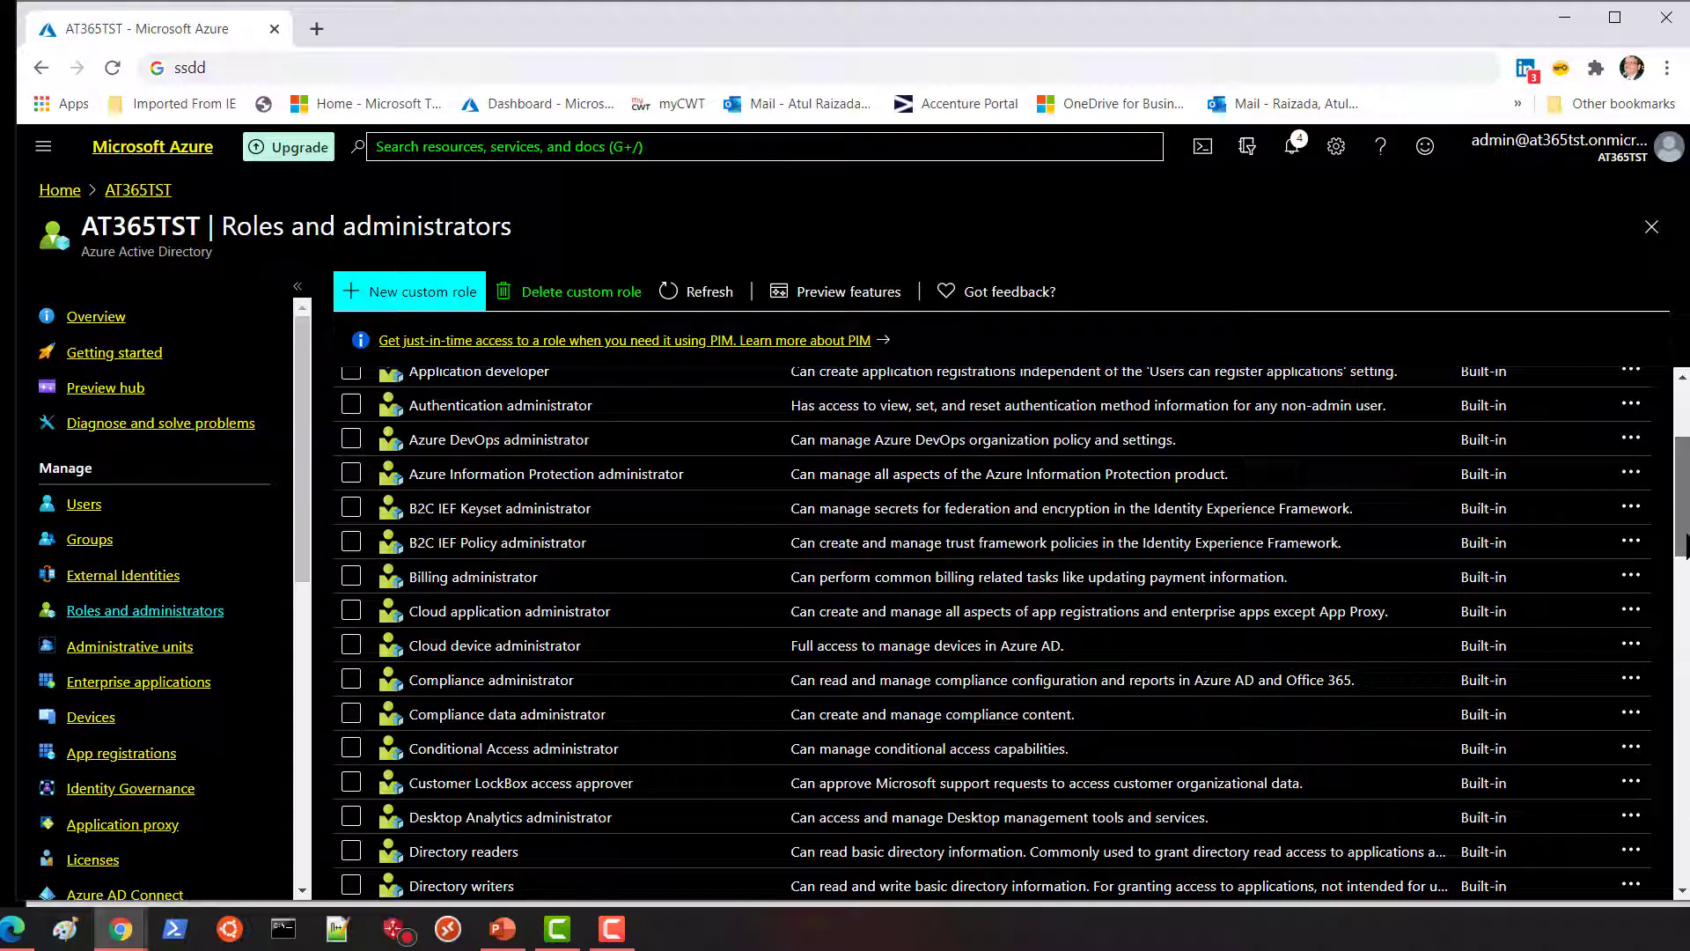
{"action": "left_click_drag", "start_coordinate": [1685, 542], "coordinate": [1684, 487]}
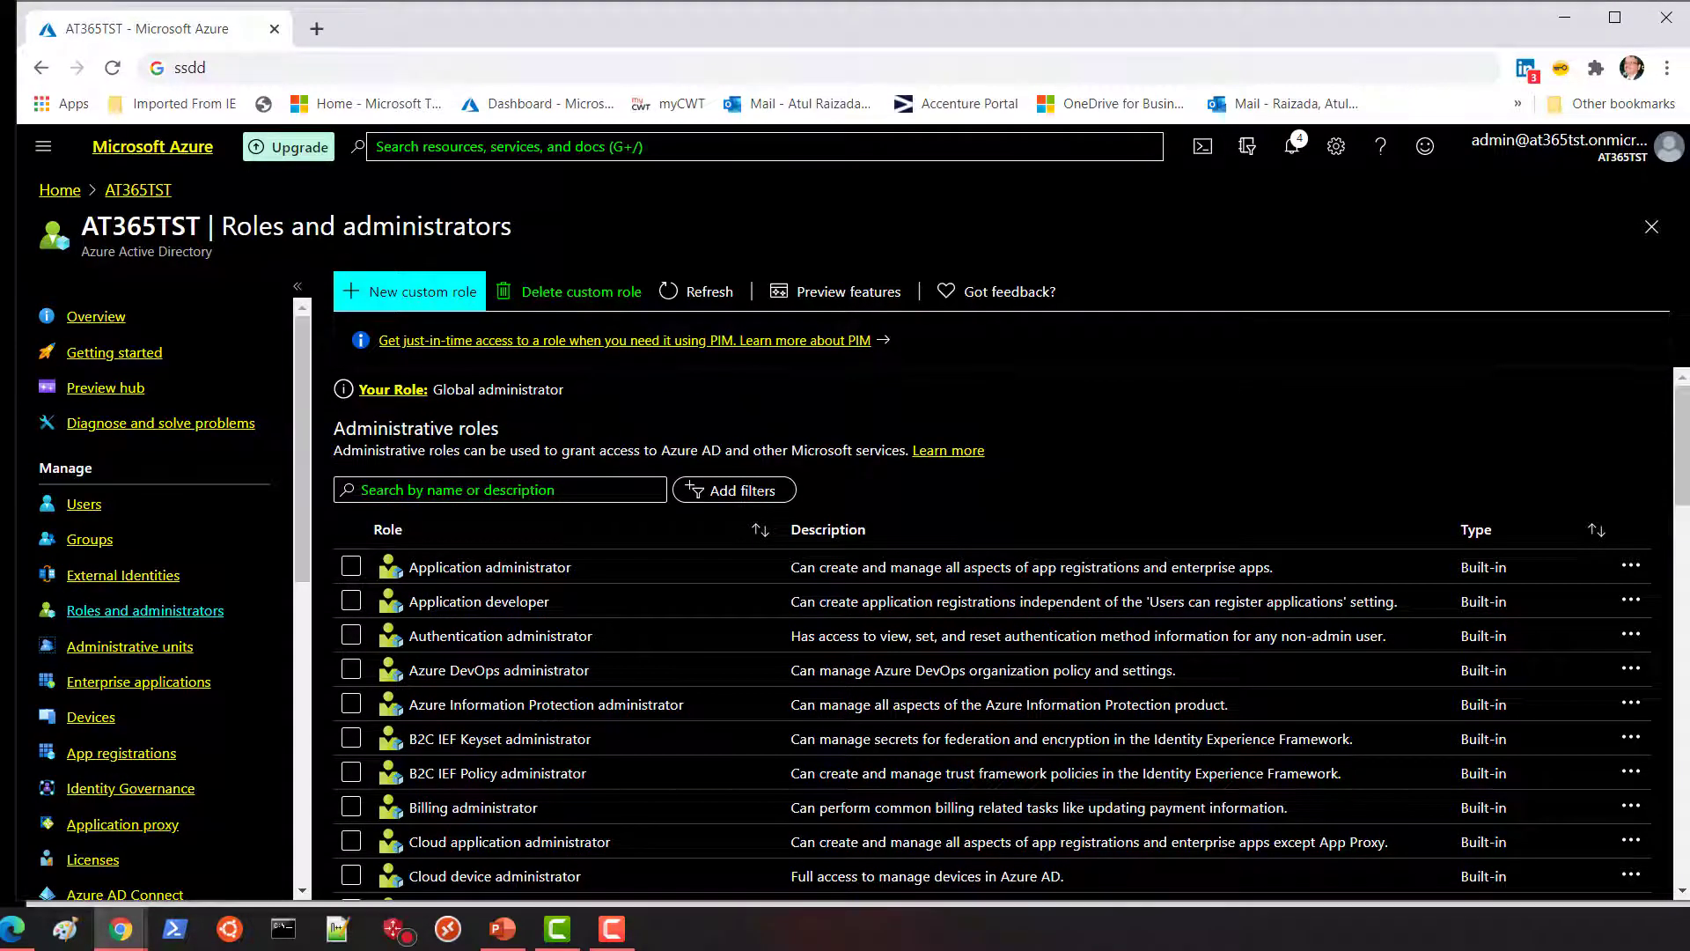
Draft a new custom role named Test, described as Test, and advance to its Permissions step.
{"action": "left_click", "coordinate": [431, 295]}
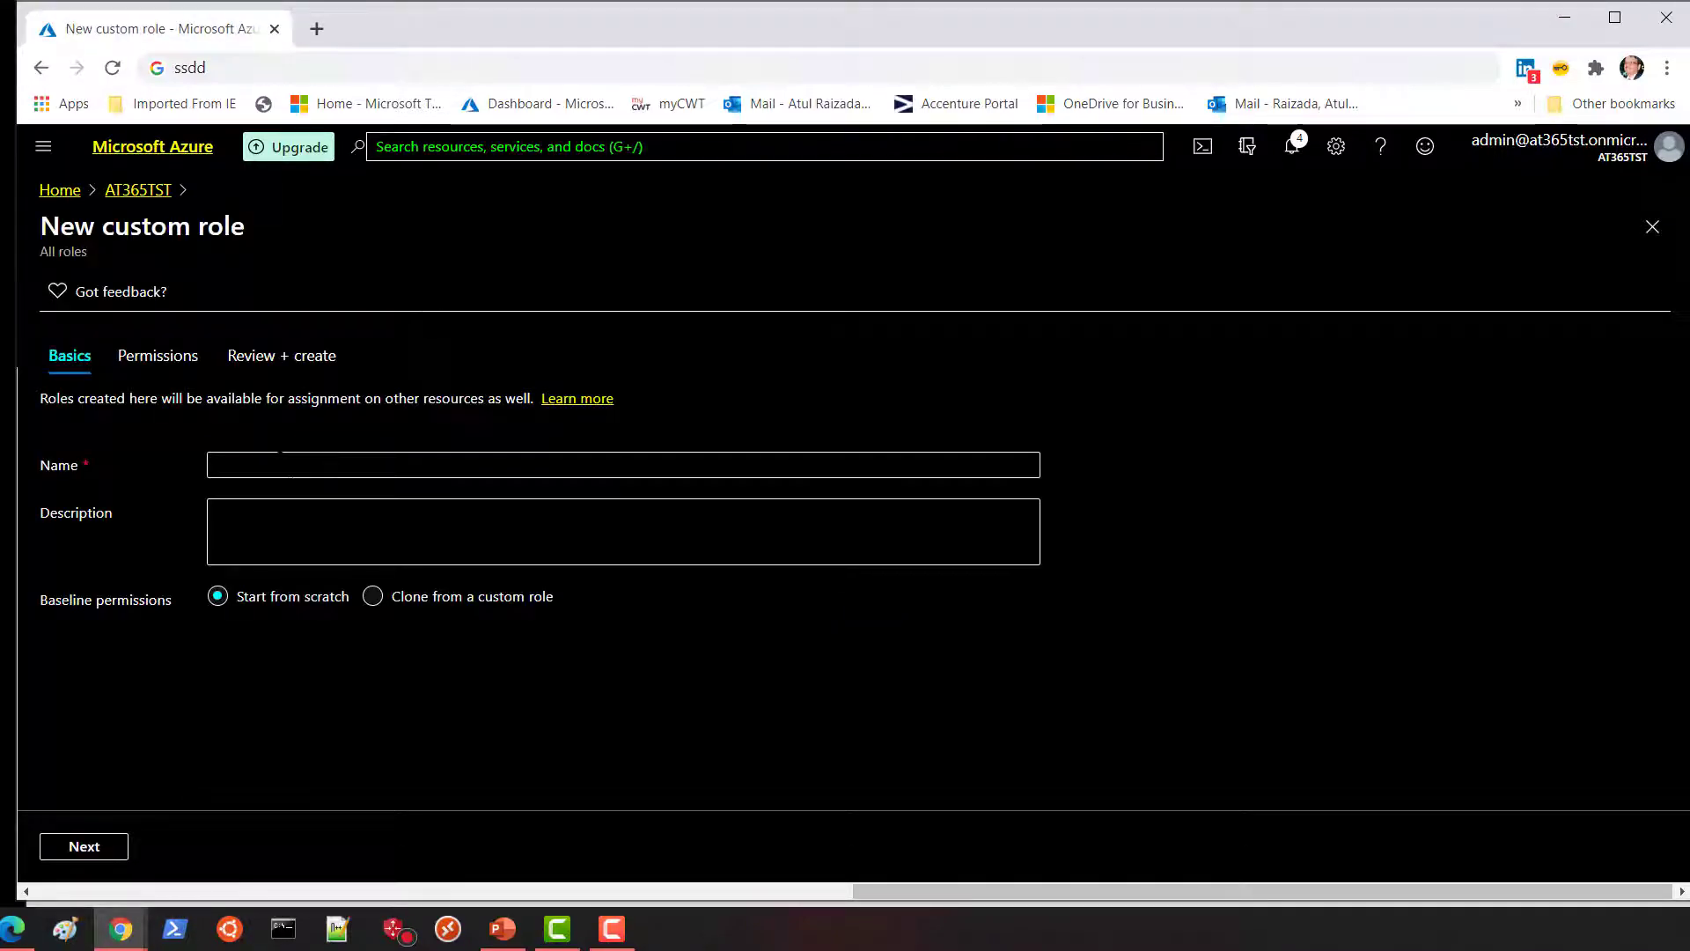
{"action": "left_click", "coordinate": [275, 464]}
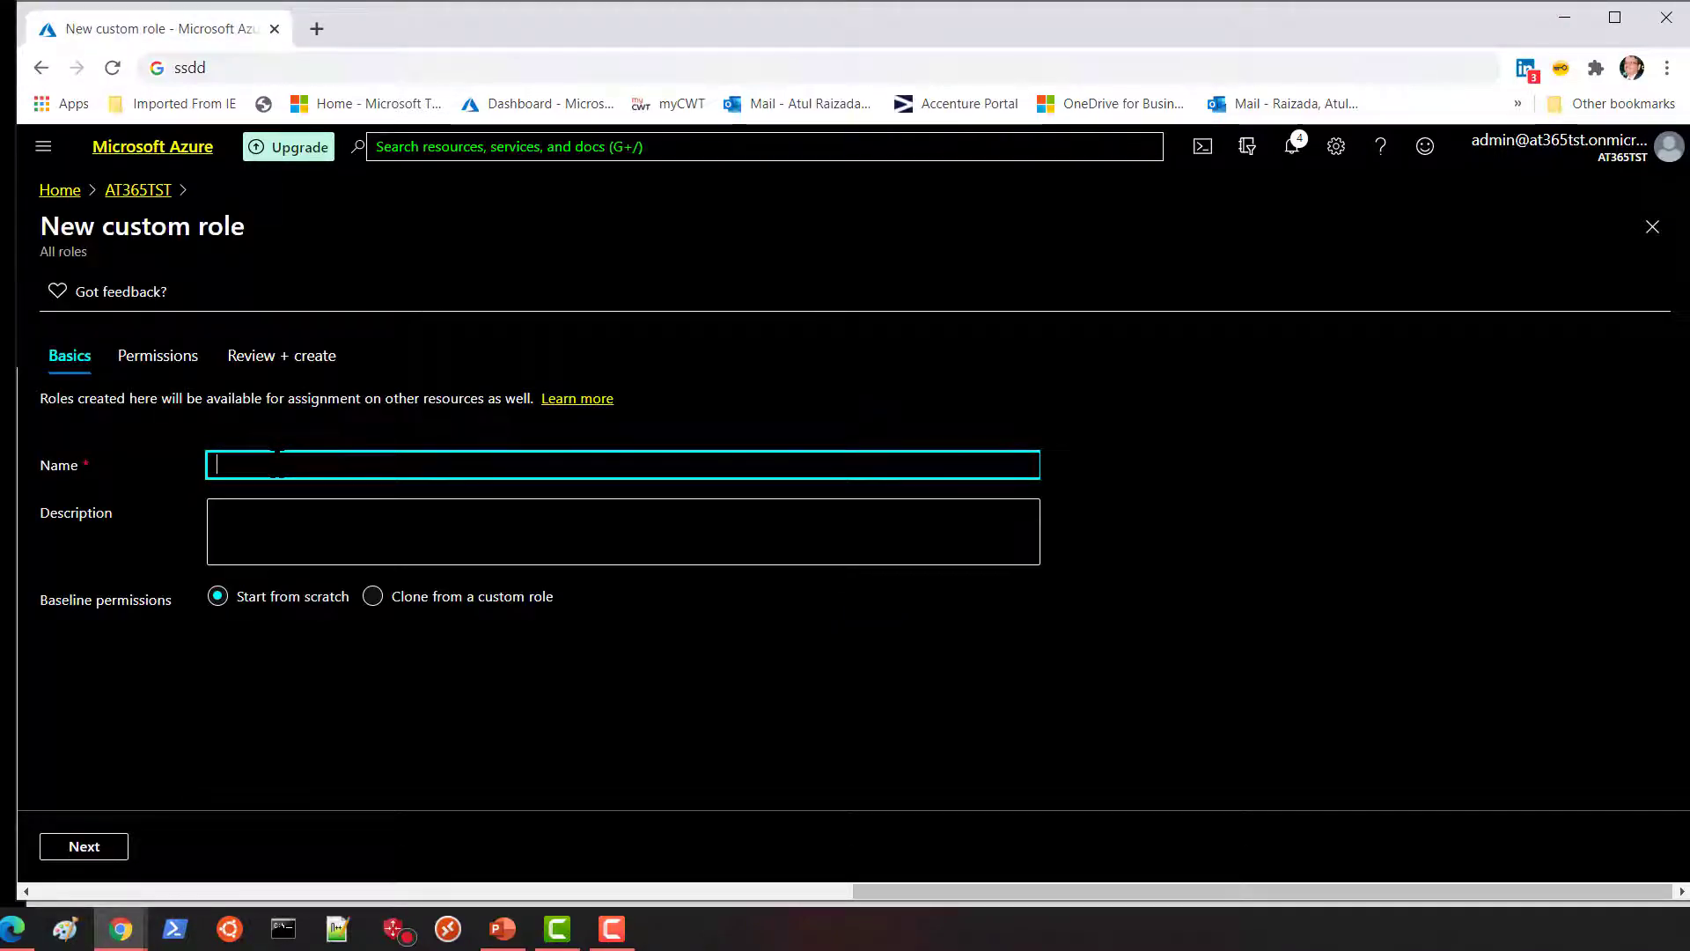
{"action": "type", "text": "Test"}
{"action": "left_click", "coordinate": [217, 513]}
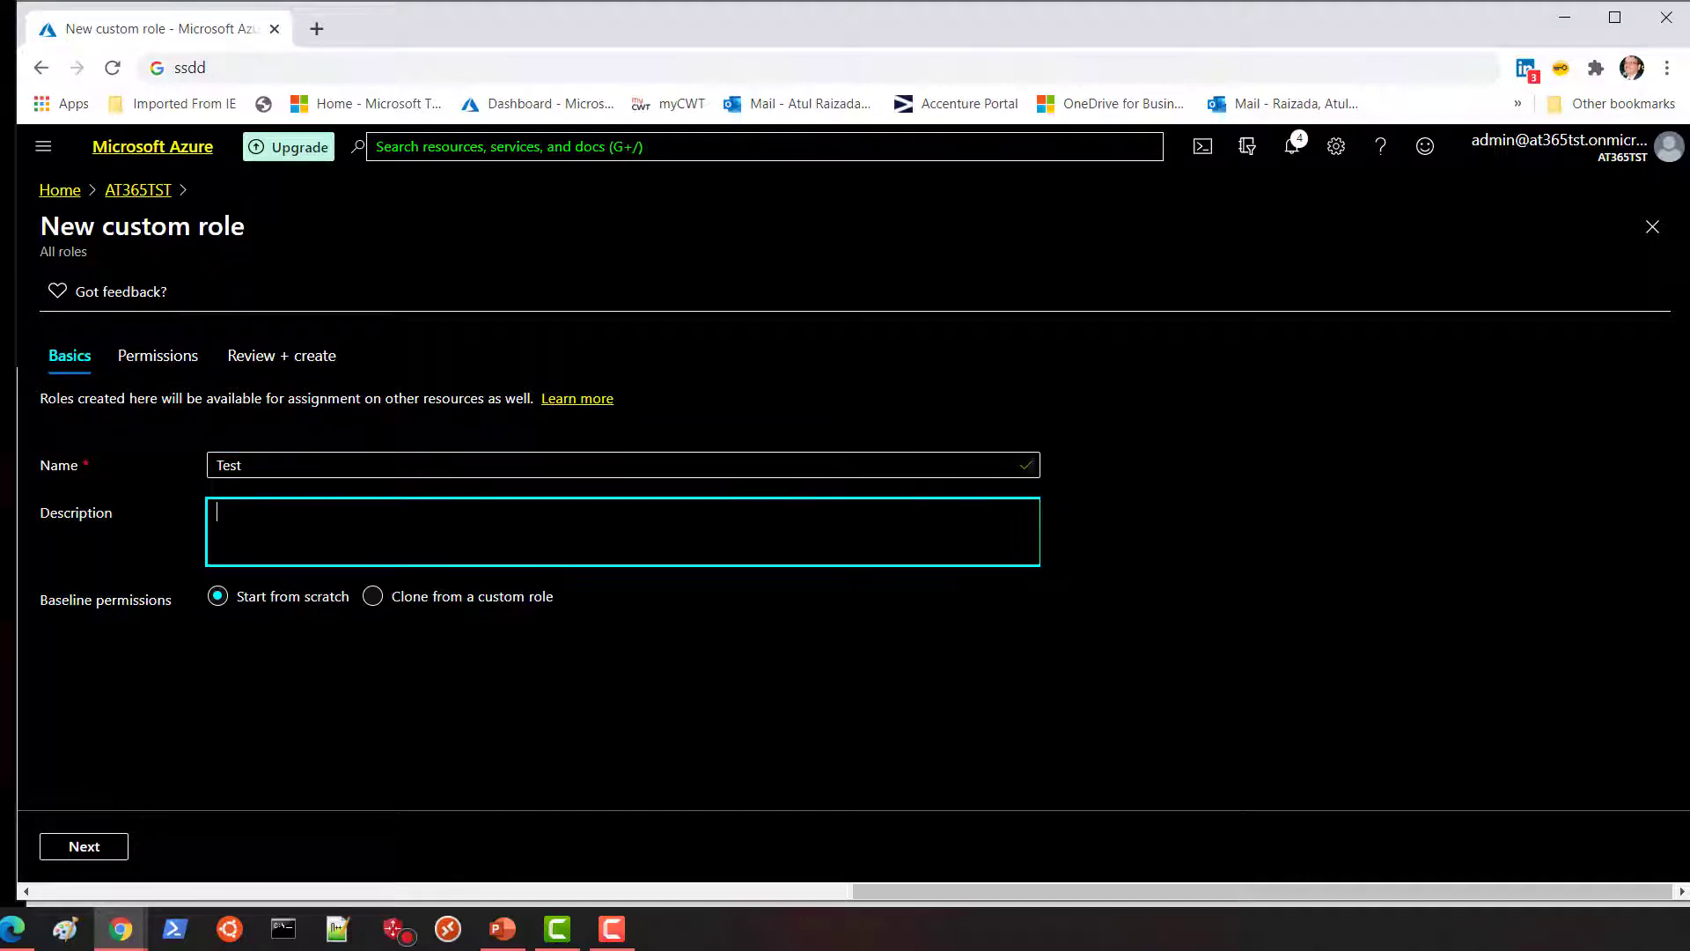
{"action": "type", "text": "Test"}
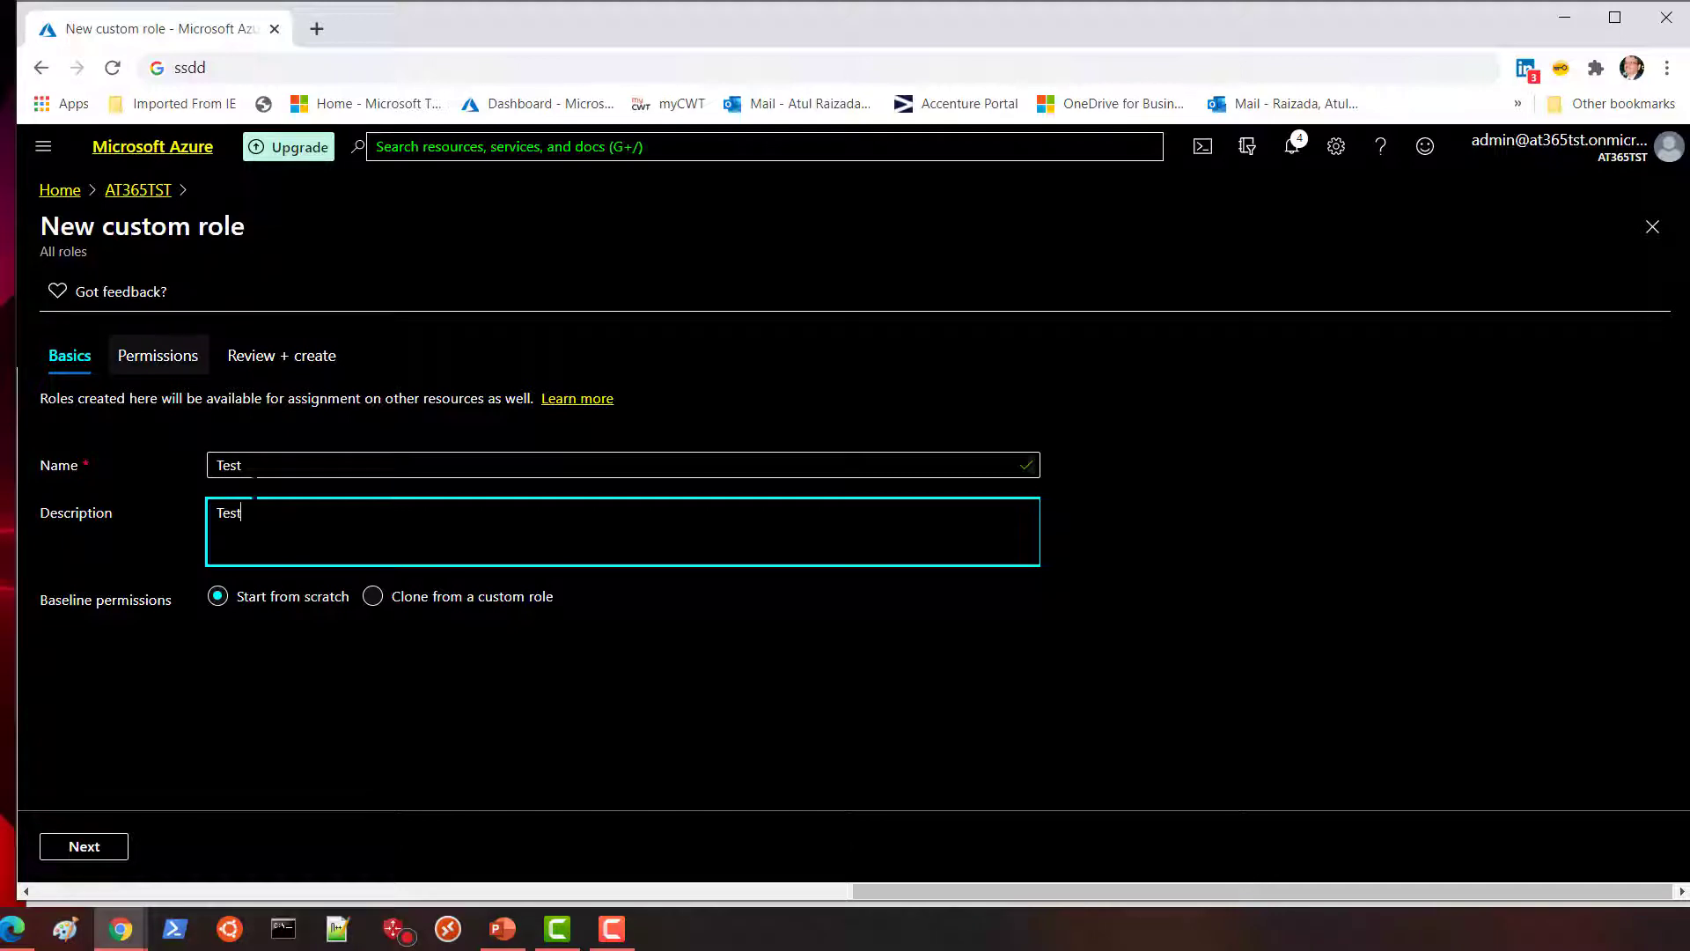
{"action": "left_click", "coordinate": [84, 846]}
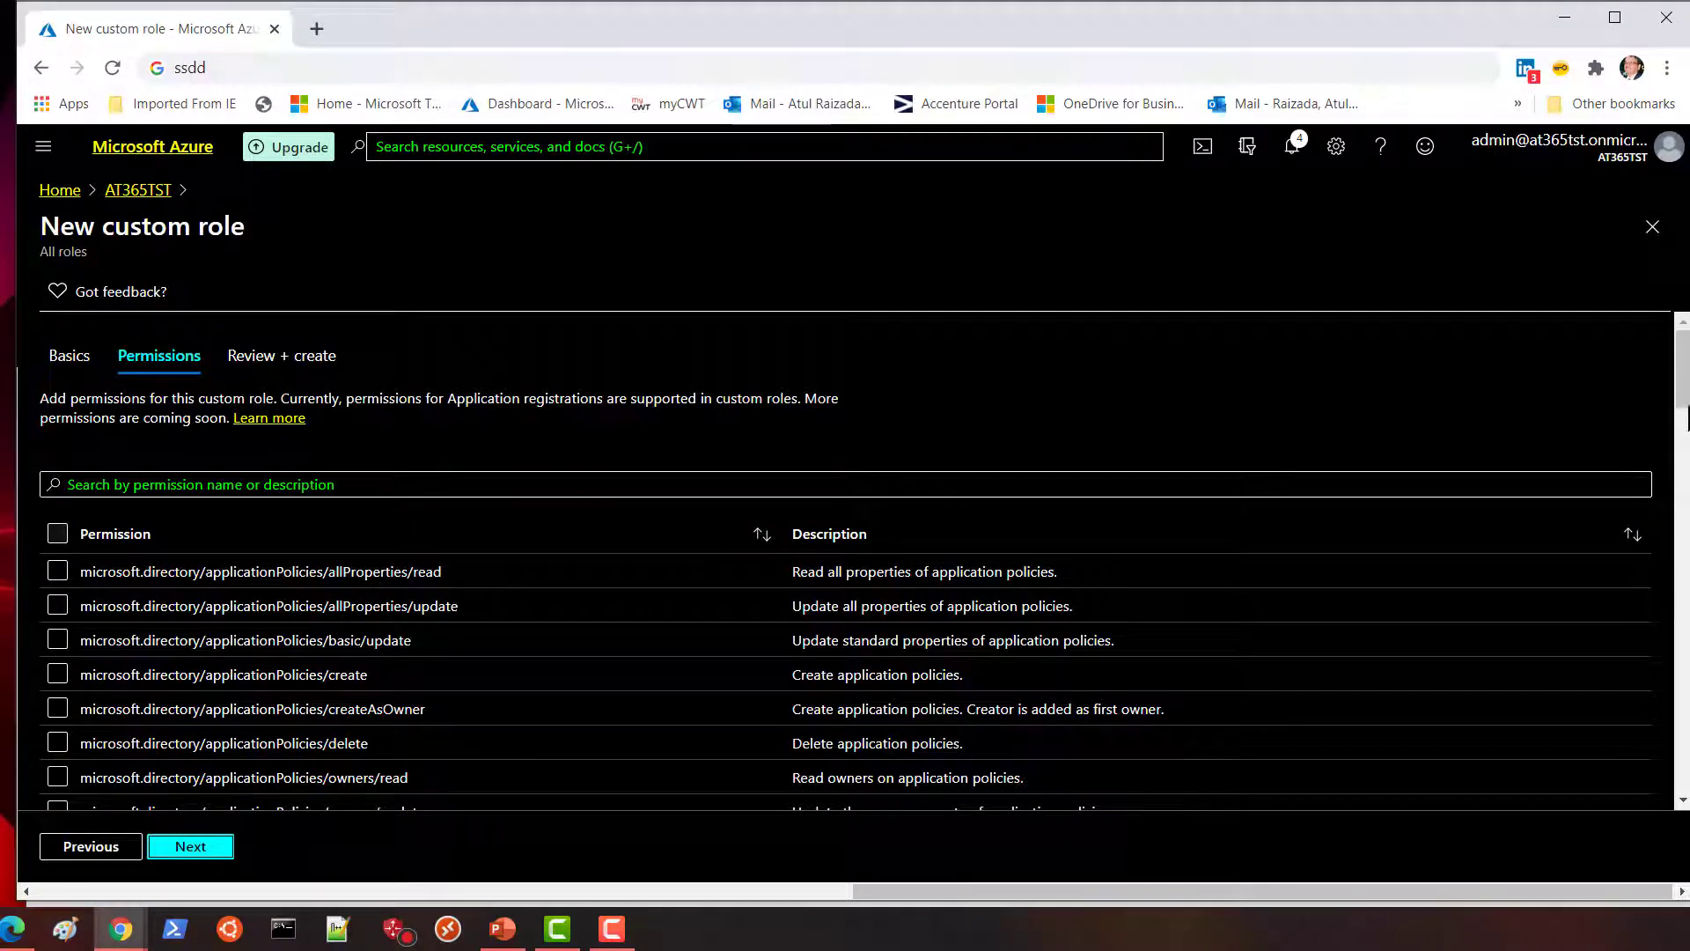
Review the application policy permissions list, then close the Test custom role draft without saving.
{"action": "scroll", "coordinate": [1683, 440], "scroll_direction": "down", "scroll_amount": 3}
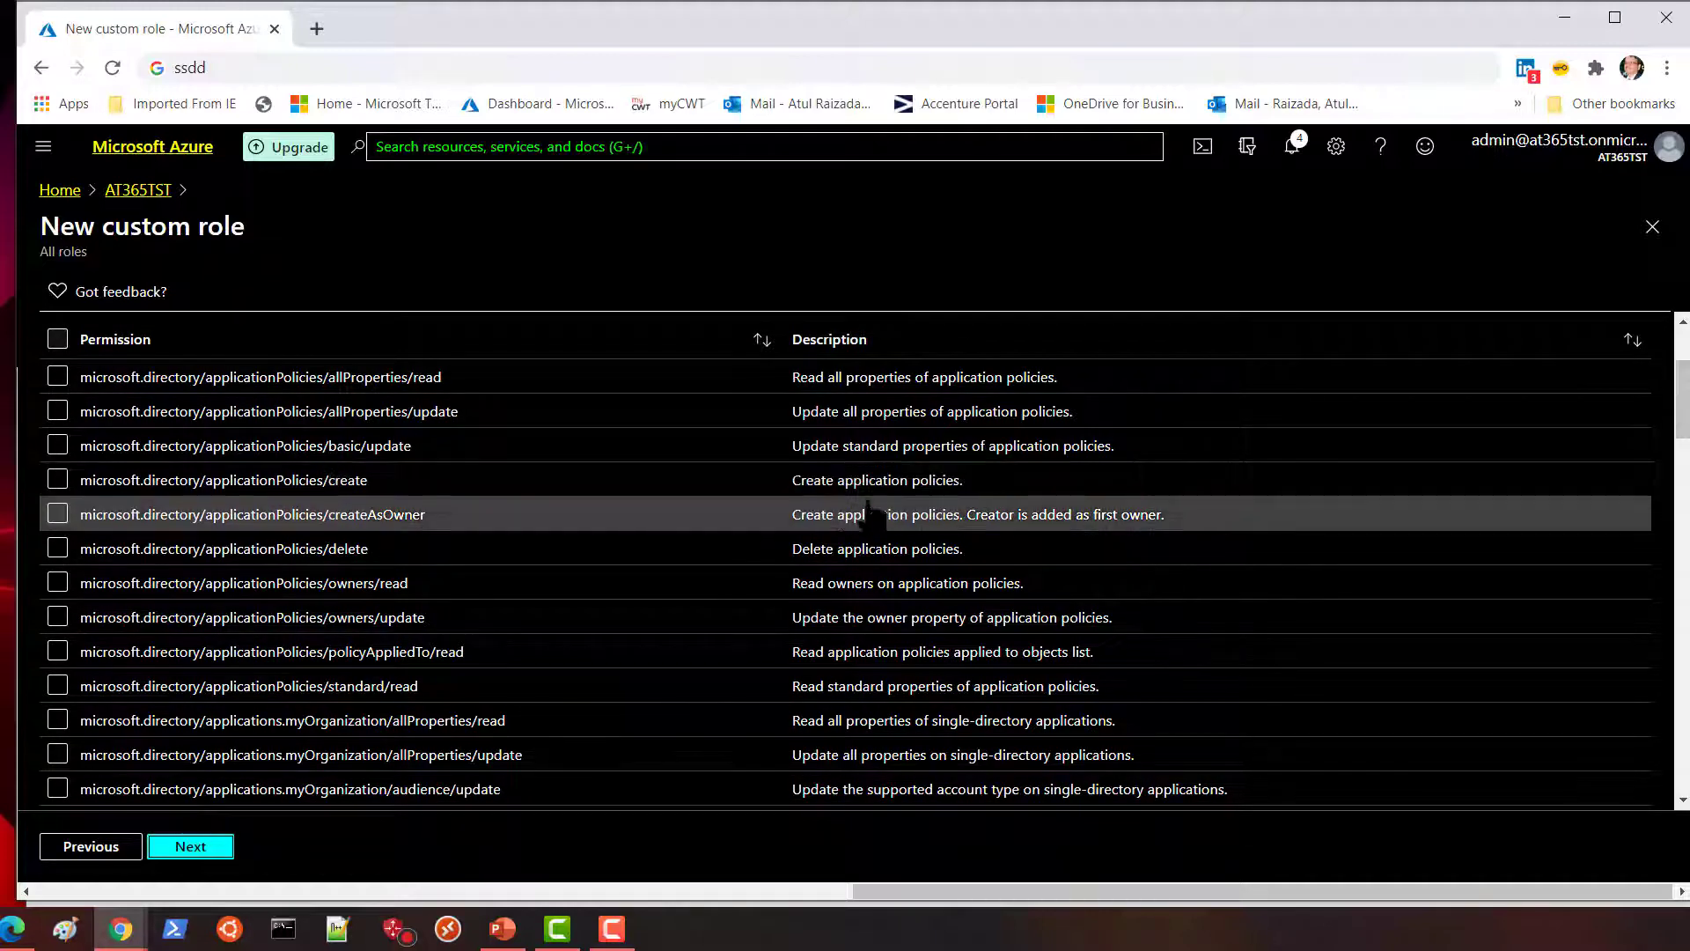
{"action": "scroll", "coordinate": [1685, 449], "scroll_direction": "down", "scroll_amount": 2}
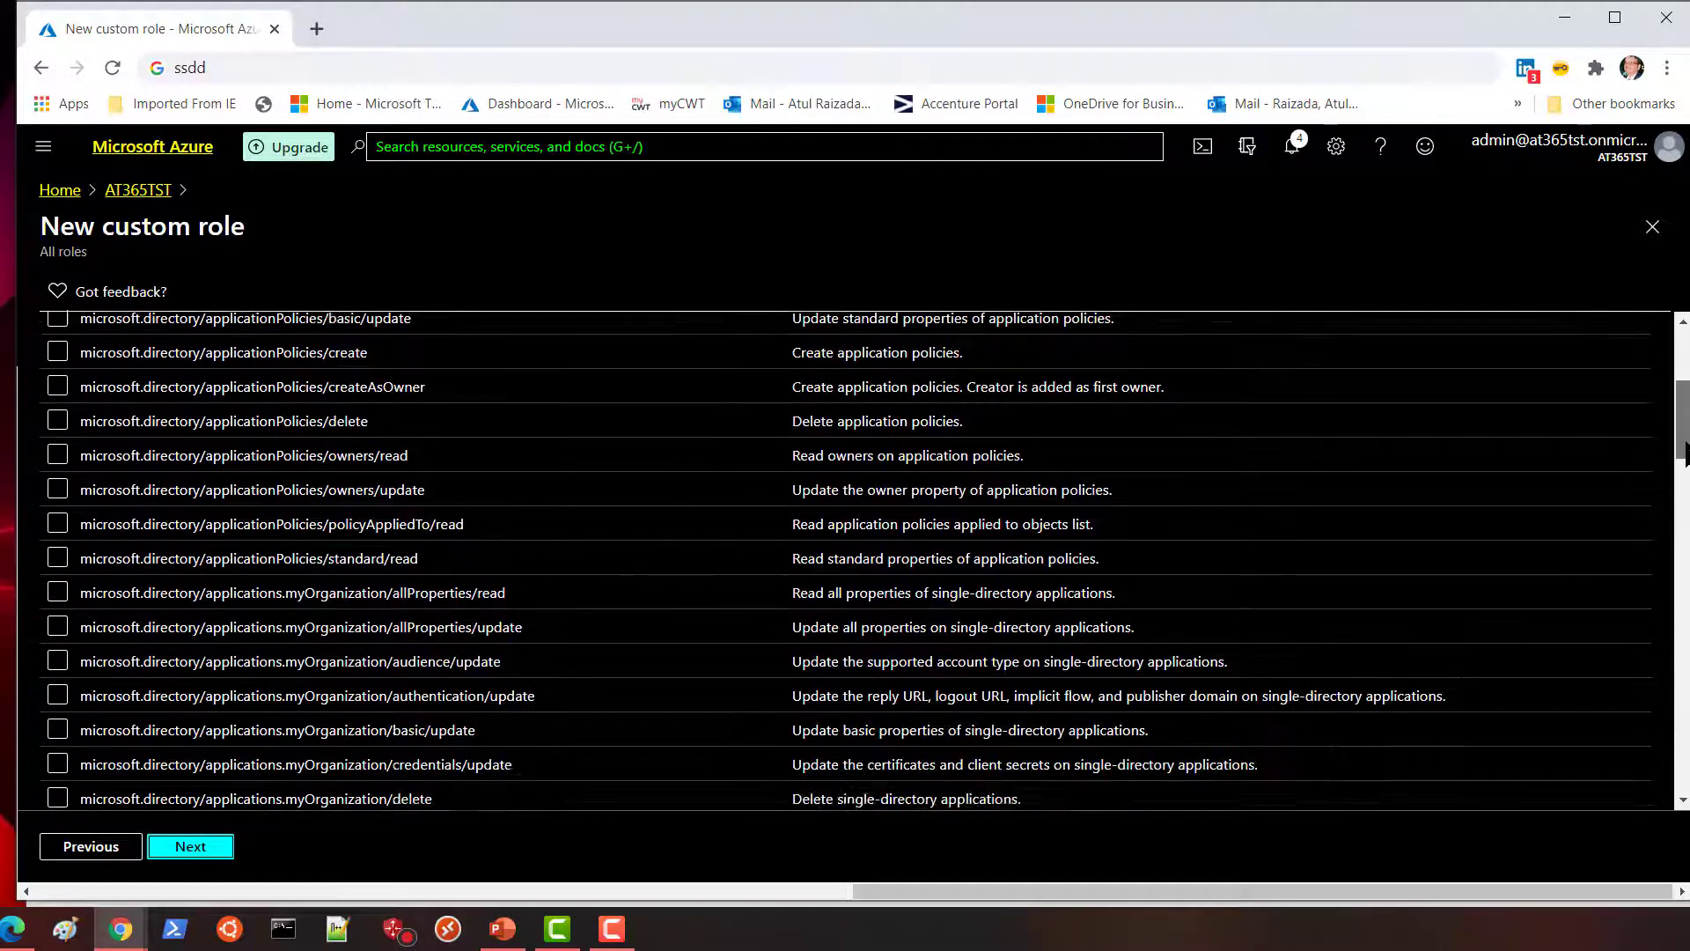
{"action": "scroll", "coordinate": [1683, 440], "scroll_direction": "up", "scroll_amount": 1}
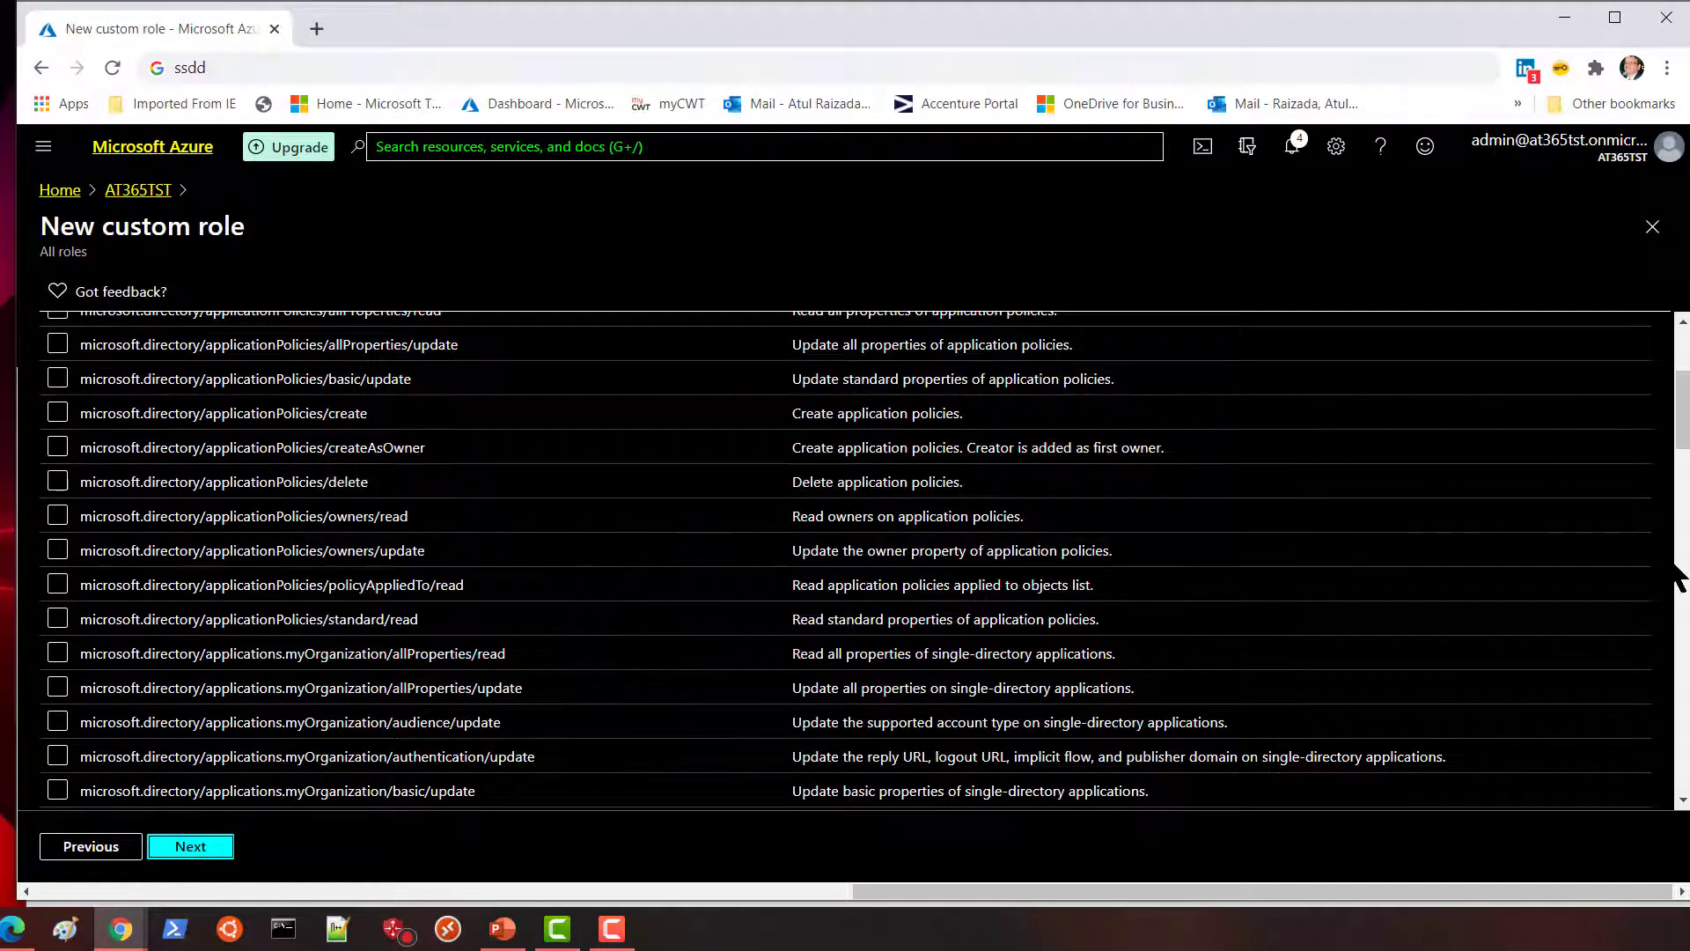
{"action": "scroll", "coordinate": [1679, 392], "scroll_direction": "up", "scroll_amount": 3}
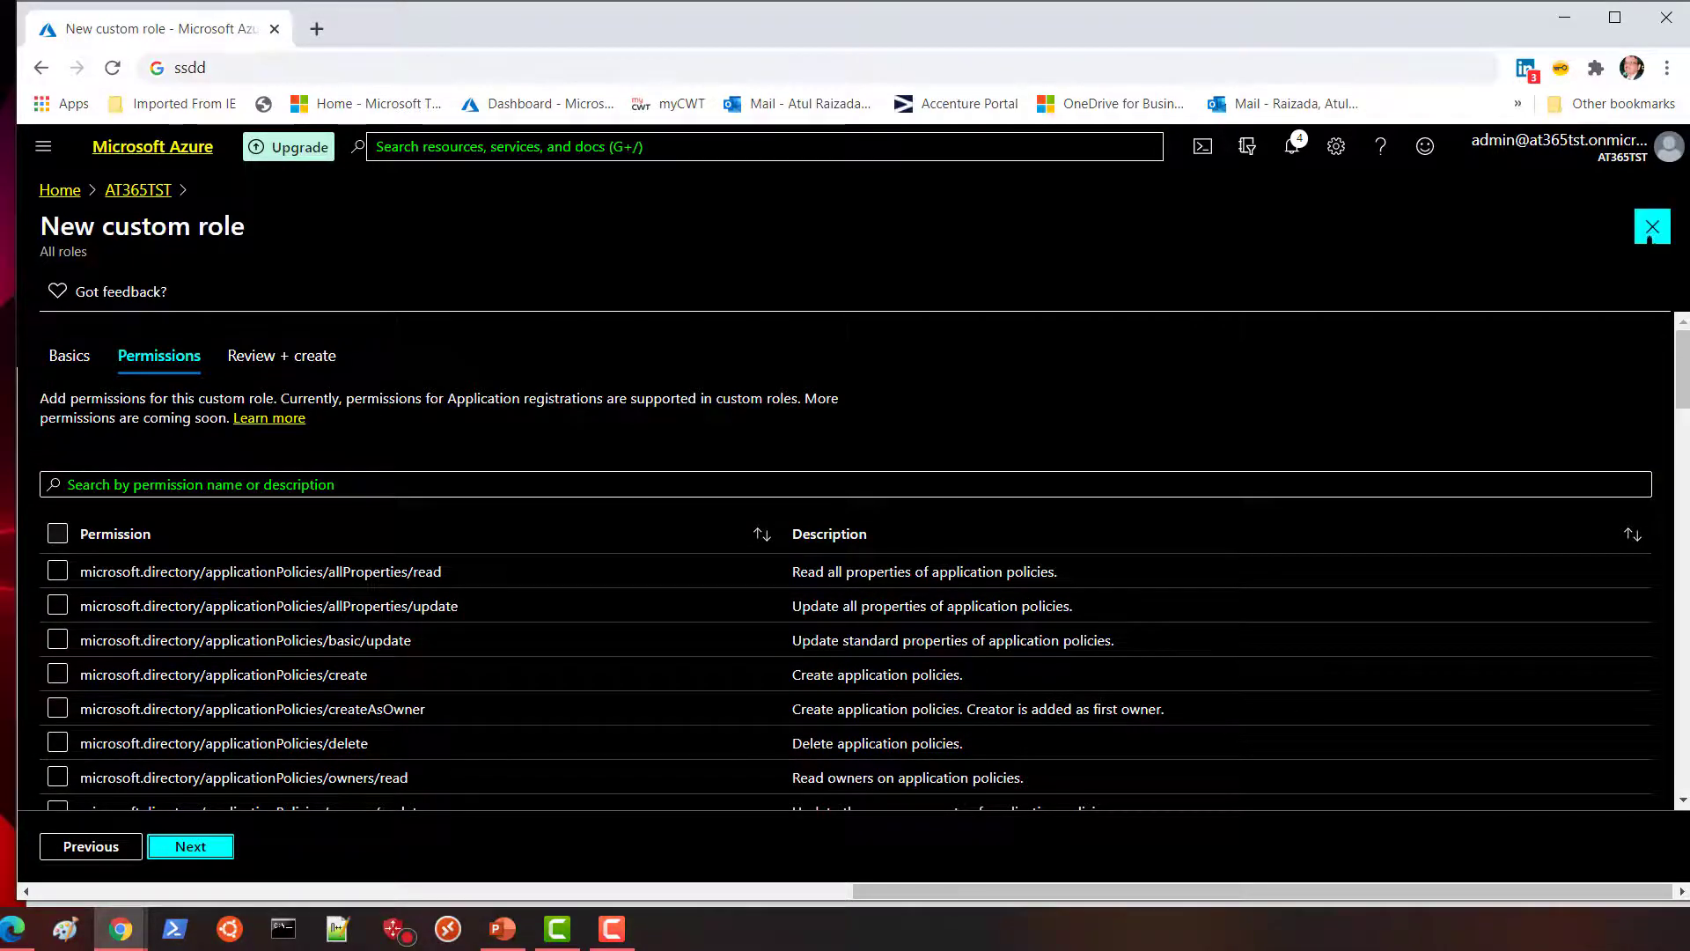
{"action": "left_click", "coordinate": [1652, 227]}
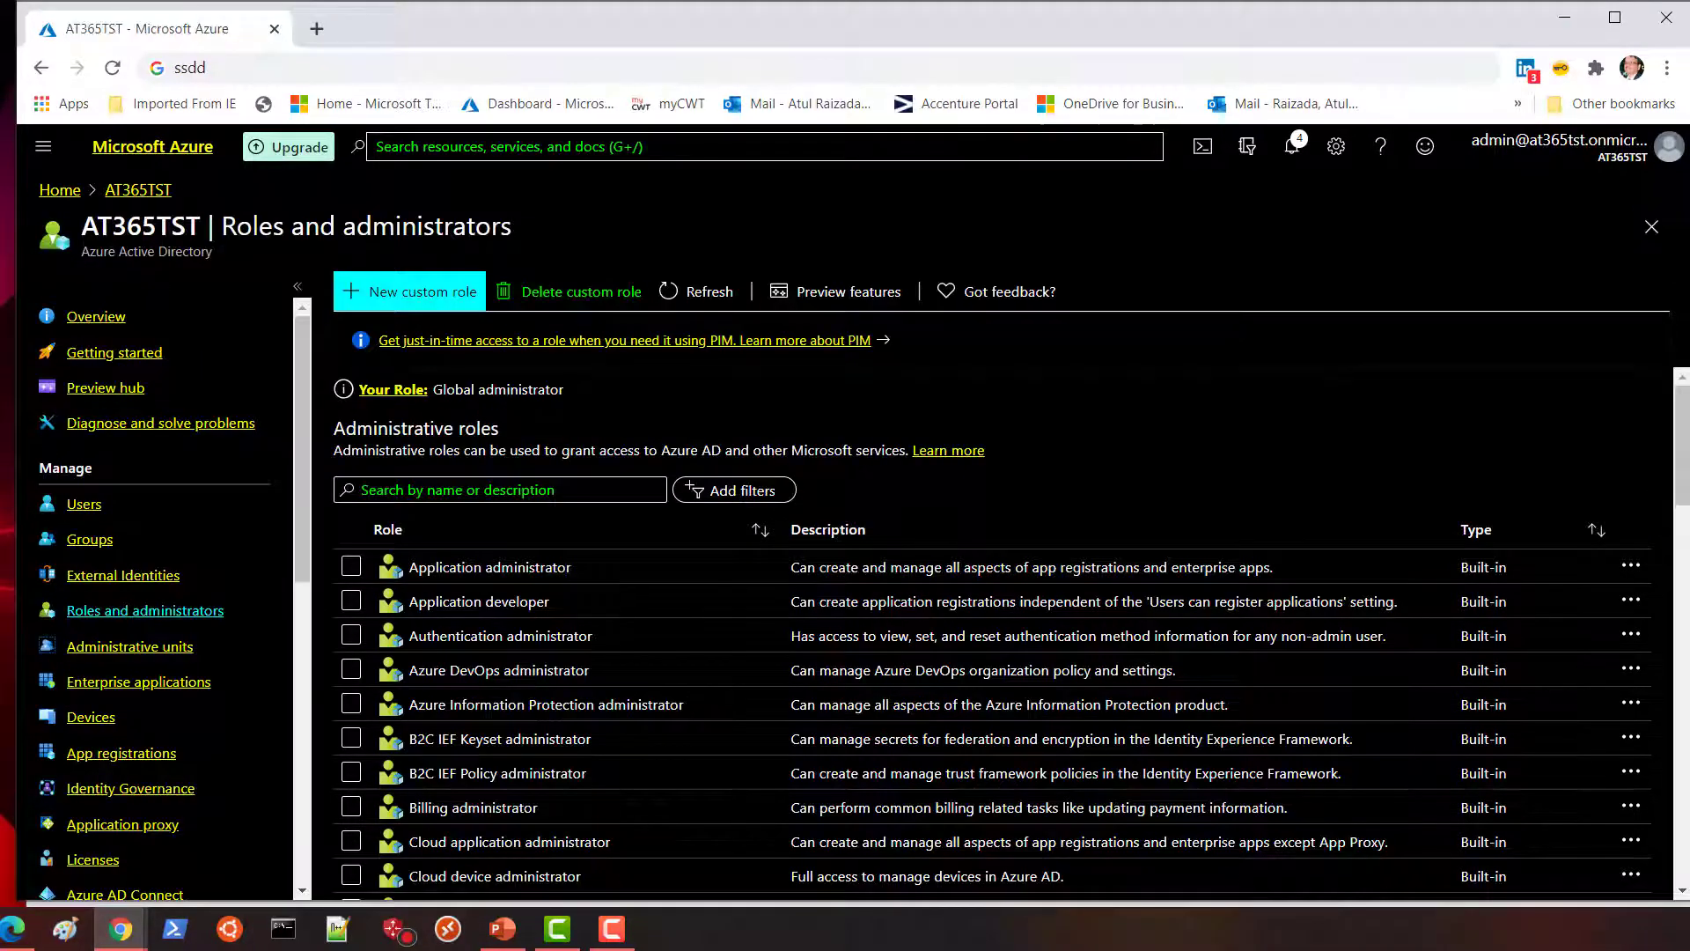
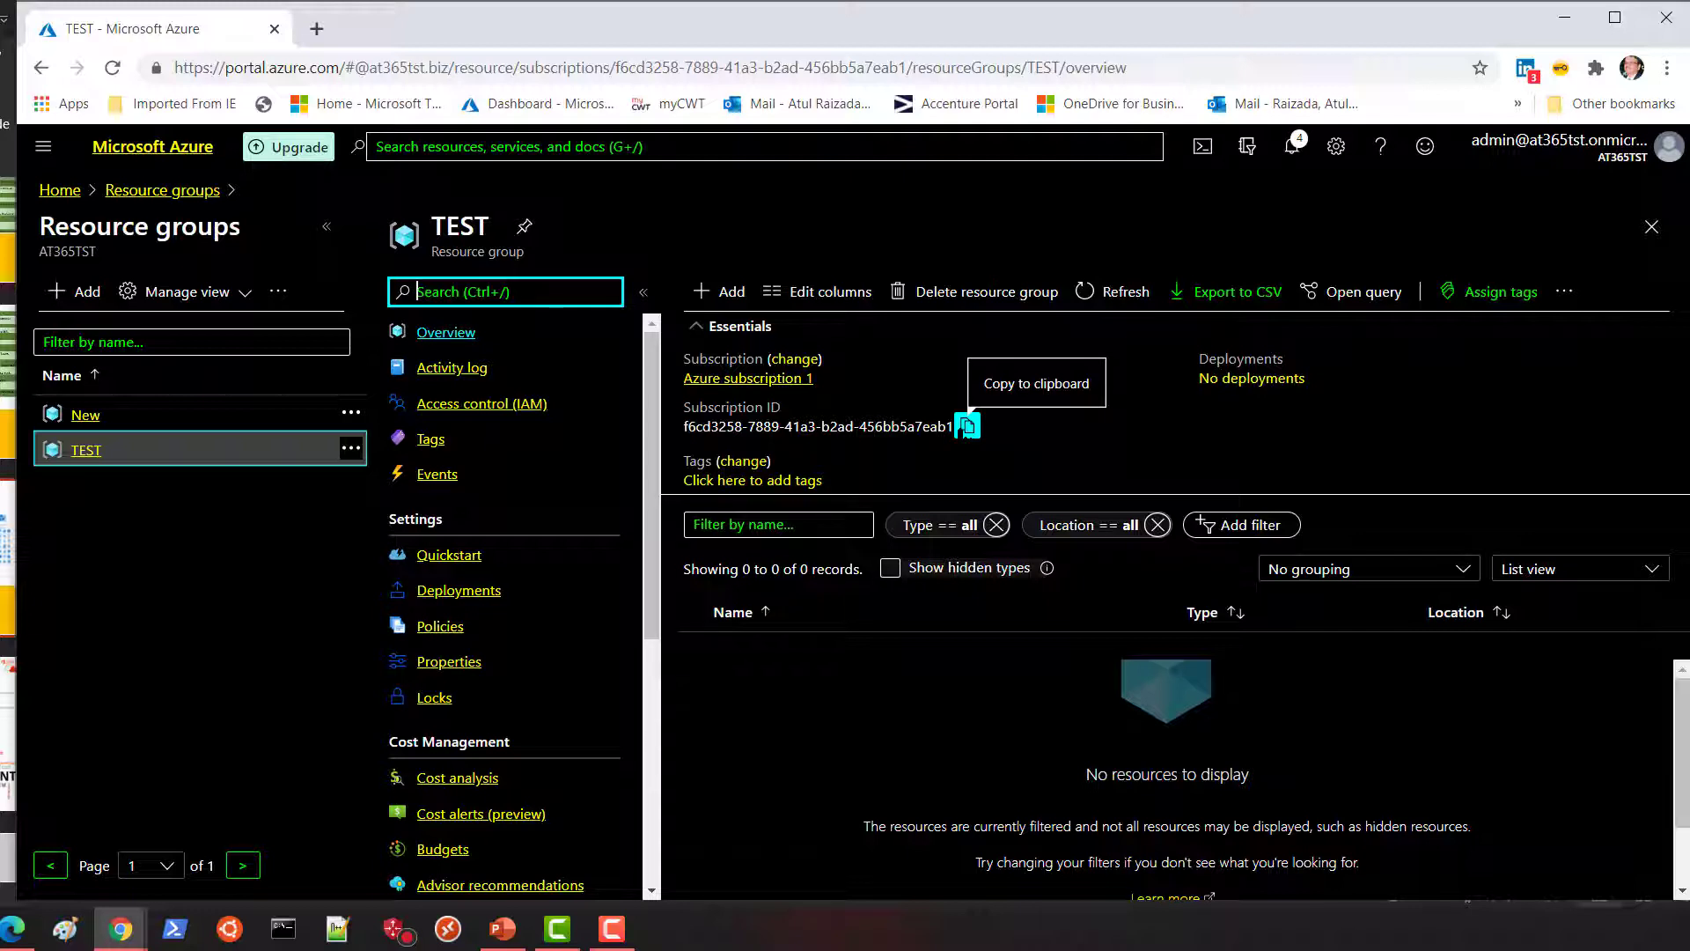
From the TEST resource group overview, bring up the portal's left navigation flyout.
{"action": "left_click", "coordinate": [46, 149]}
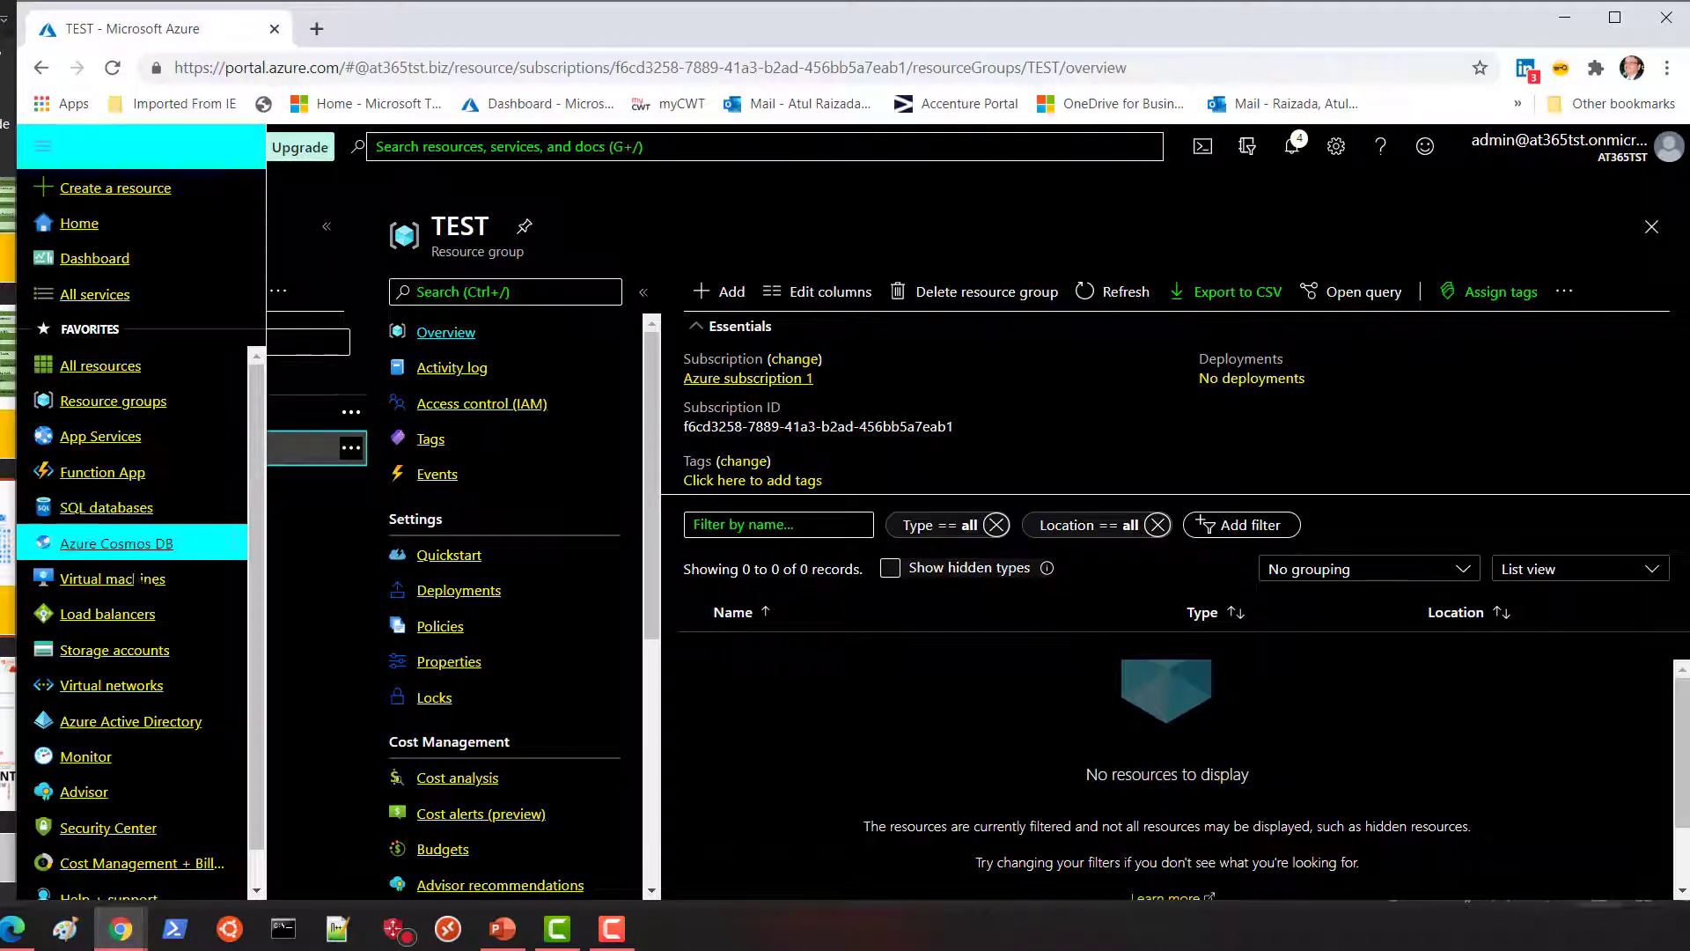
Go to Azure Active Directory and list its groups: All Company, AT365TST and TSTGP.
{"action": "left_click", "coordinate": [131, 721]}
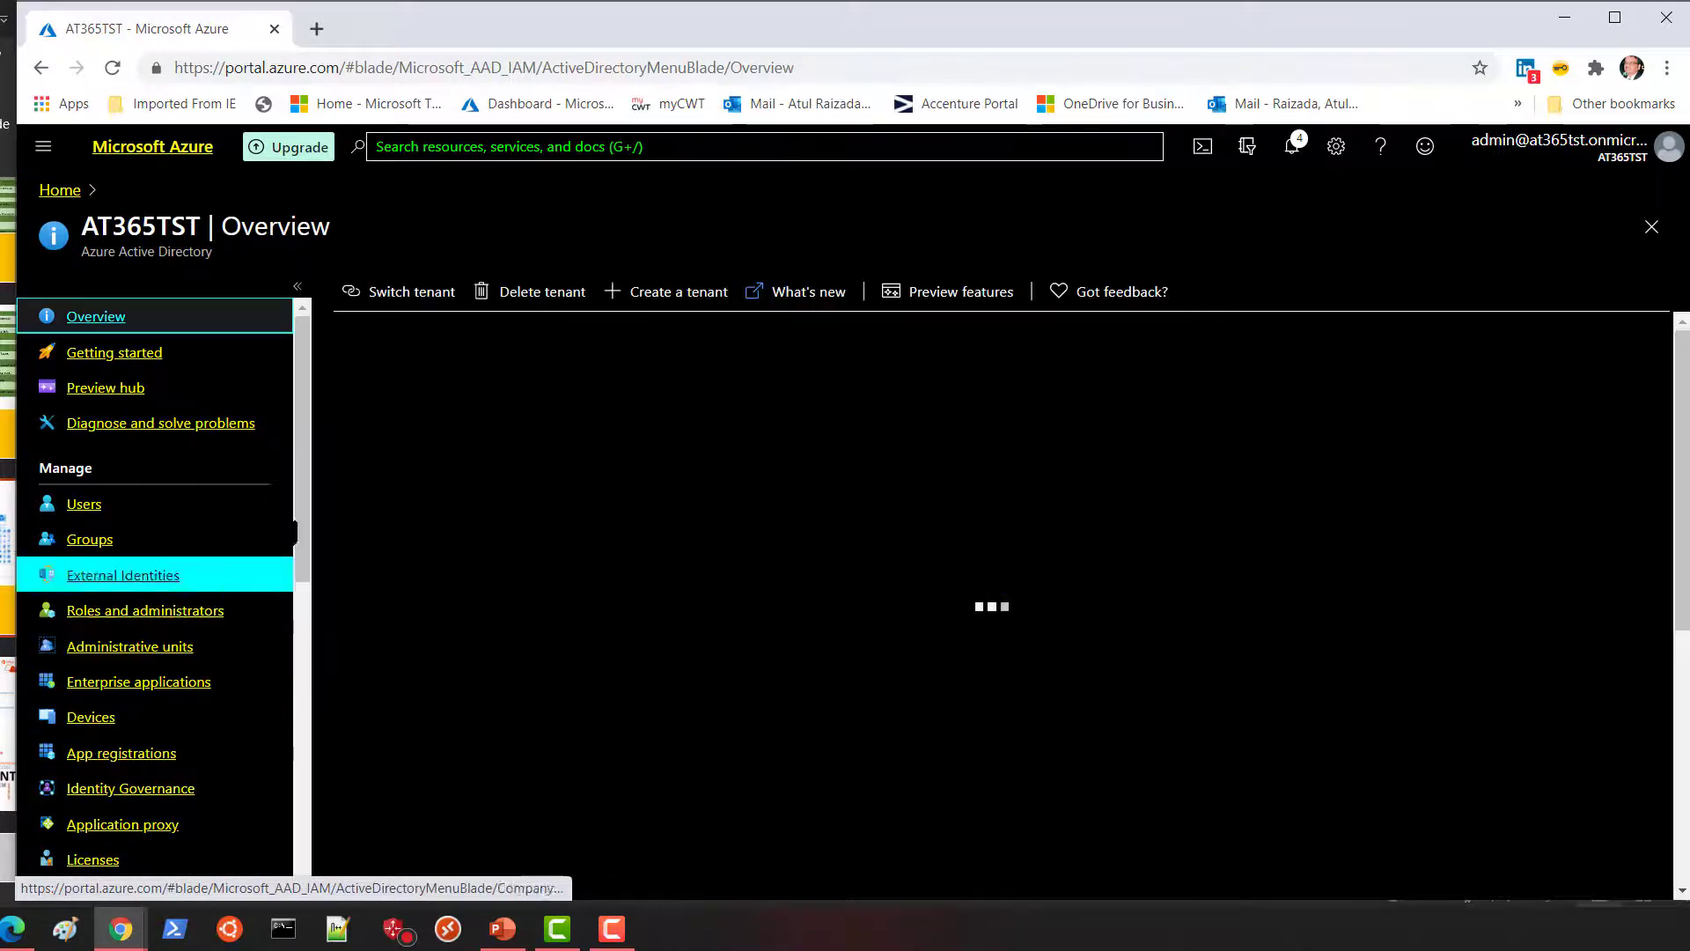
{"action": "left_click", "coordinate": [143, 548]}
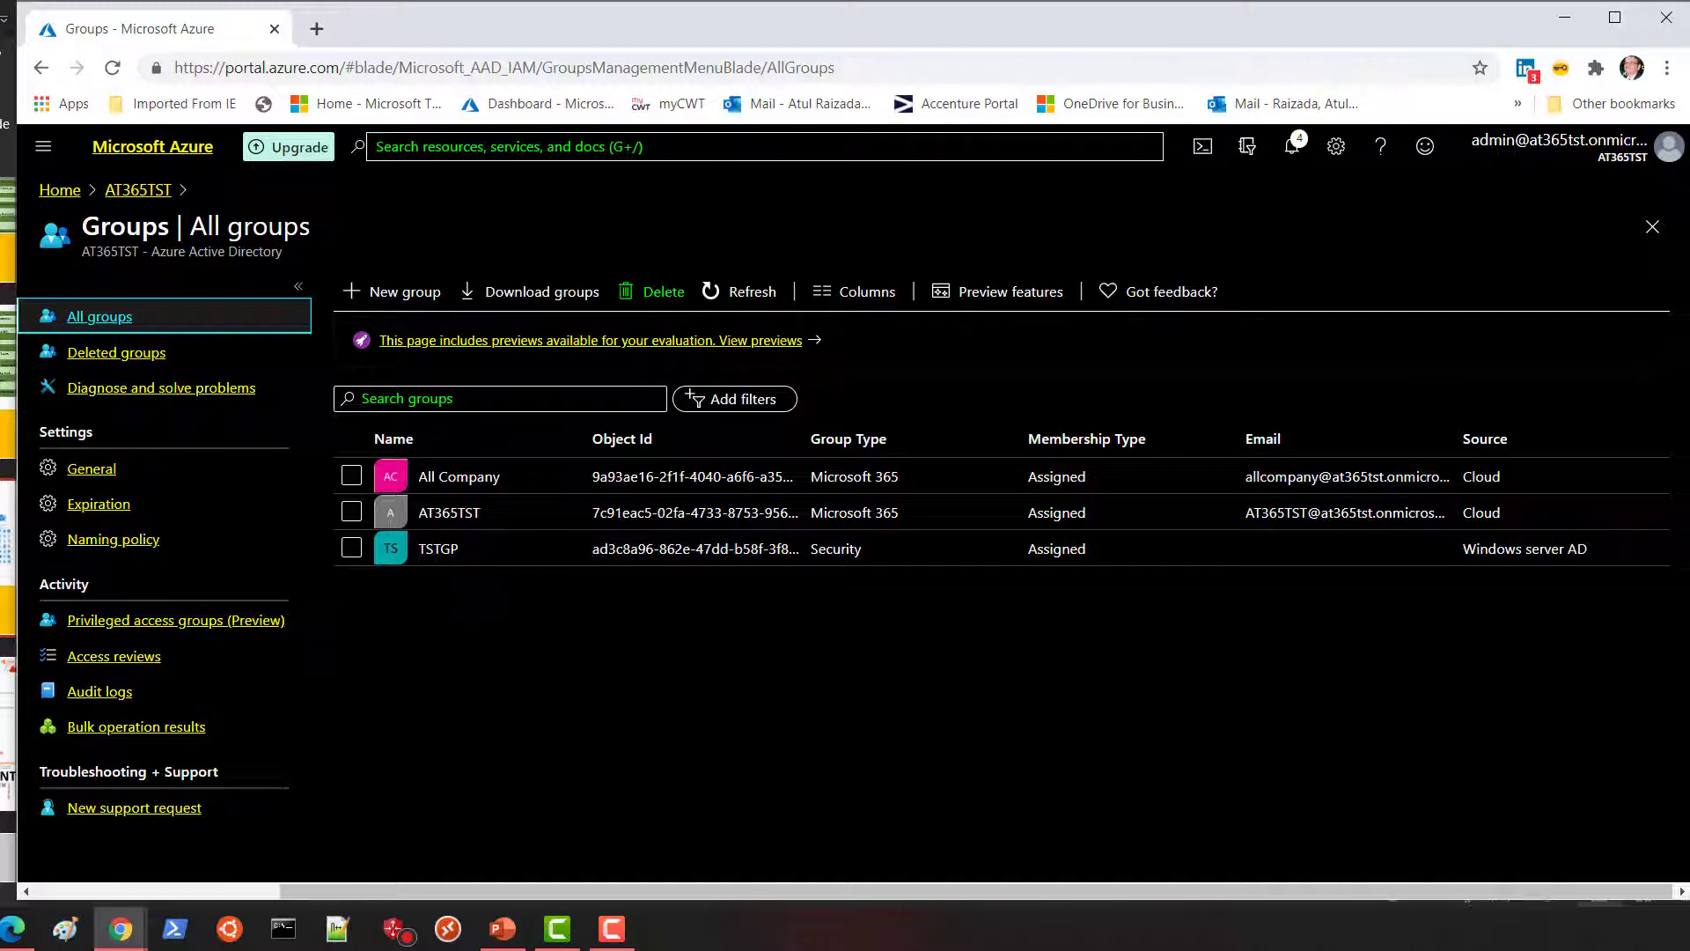
Check the three members of TSTGP, then return to Groups and begin a new group.
{"action": "left_click", "coordinate": [438, 549]}
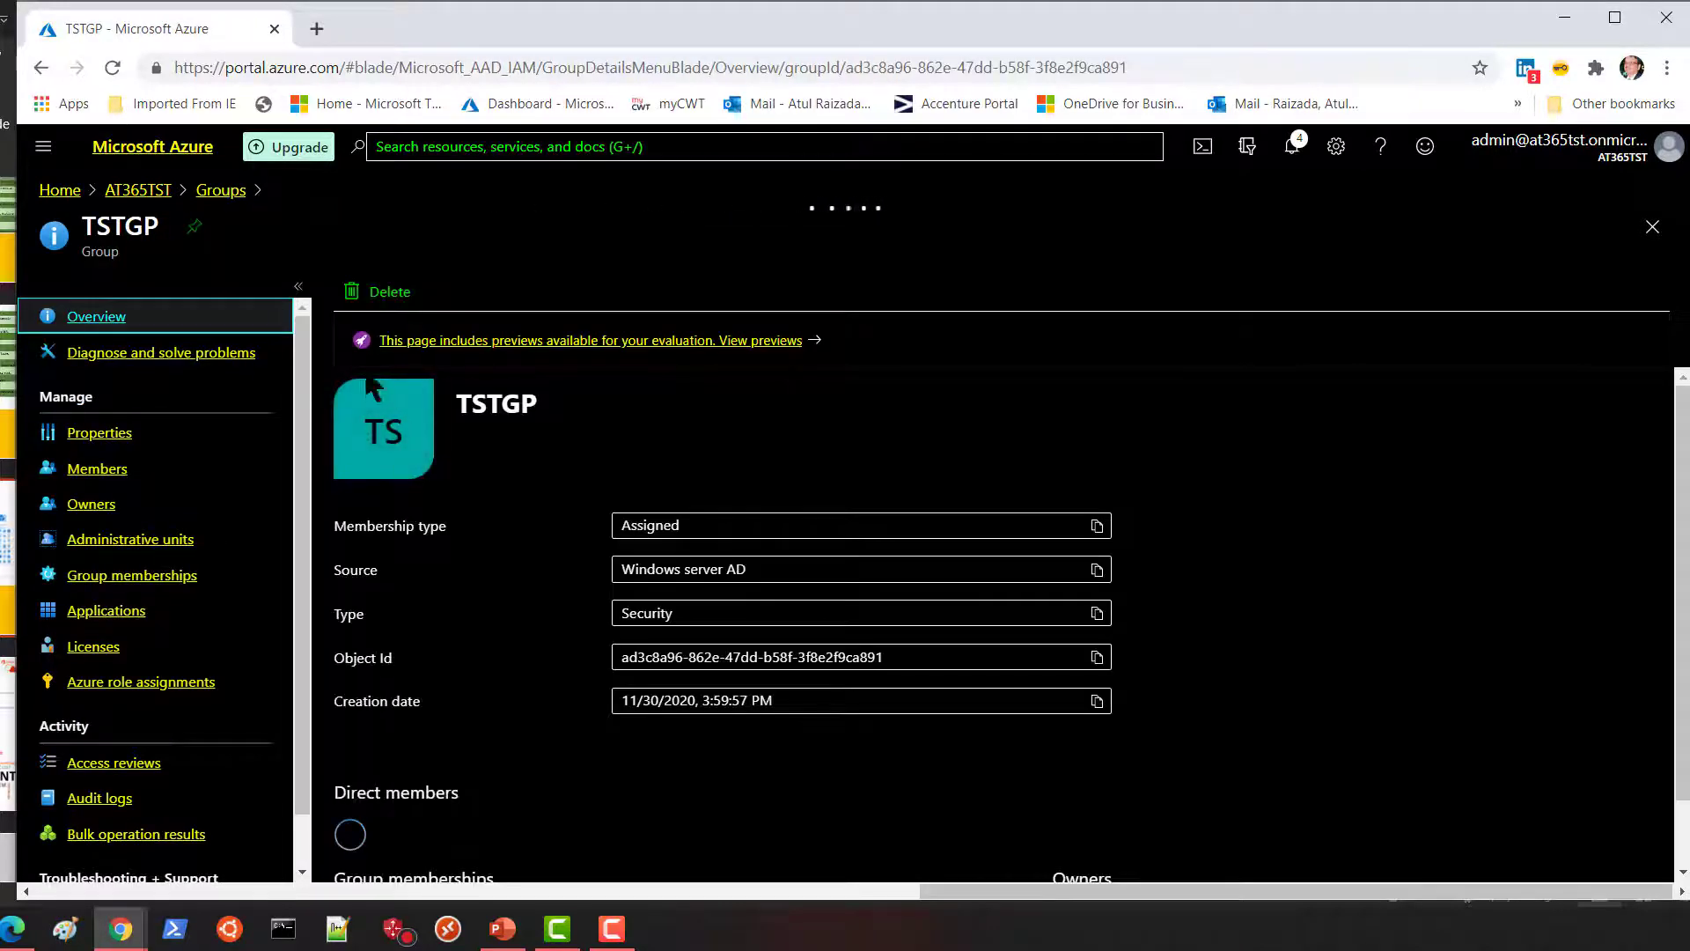
{"action": "left_click", "coordinate": [124, 476]}
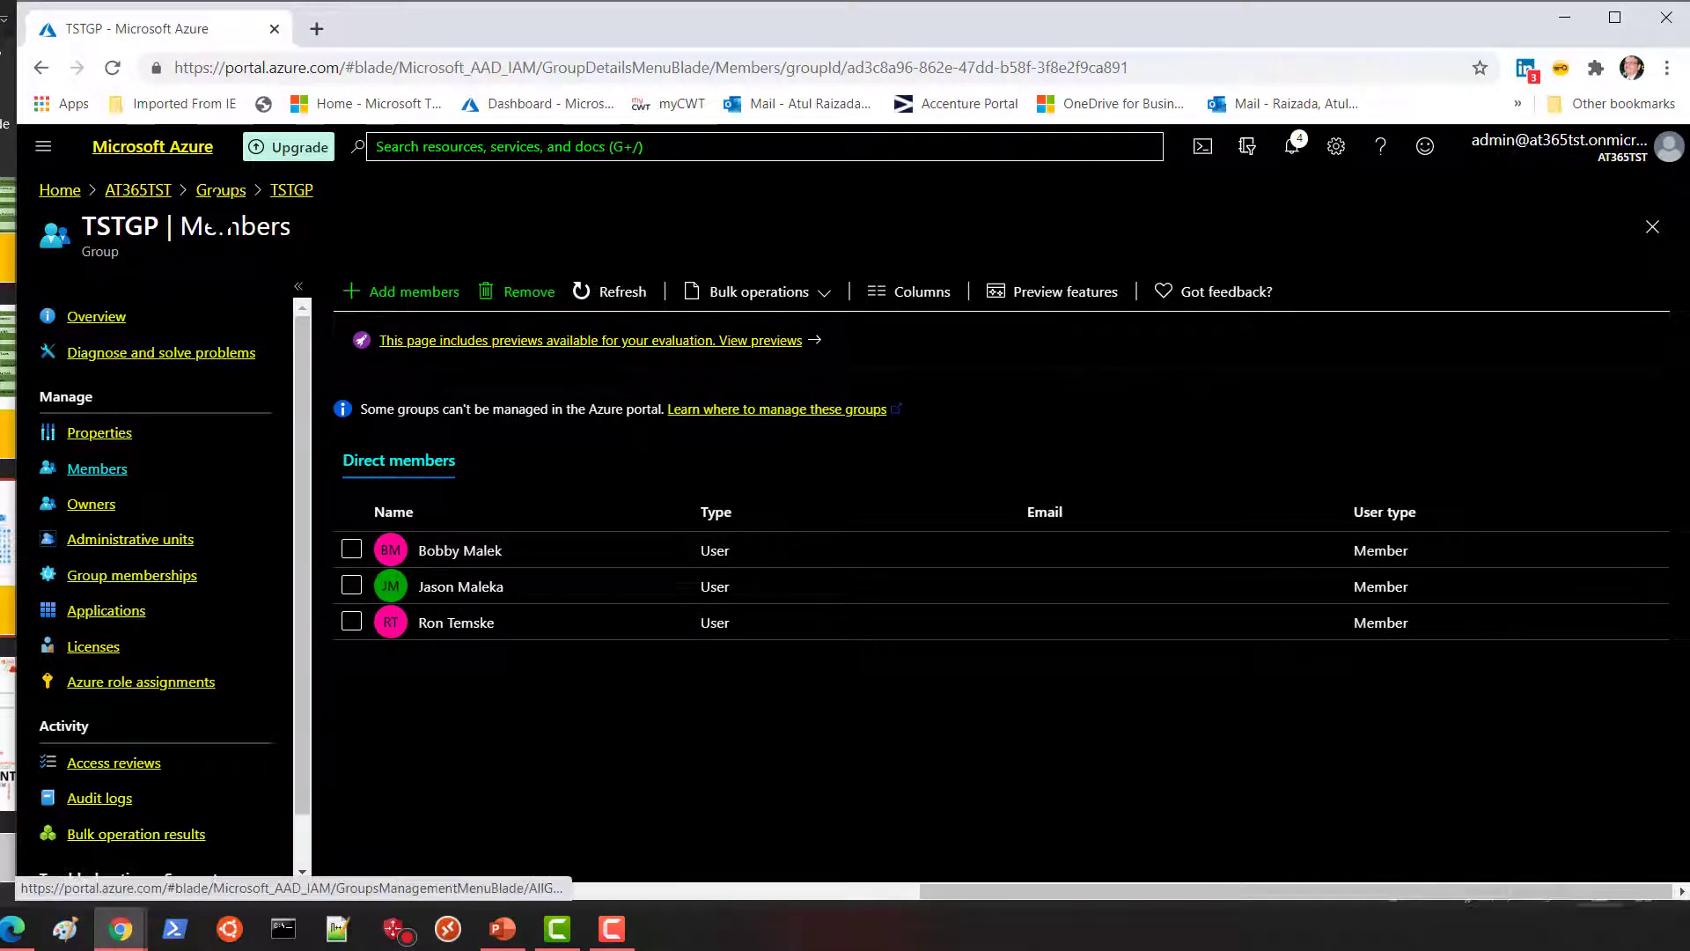
{"action": "left_click", "coordinate": [216, 192]}
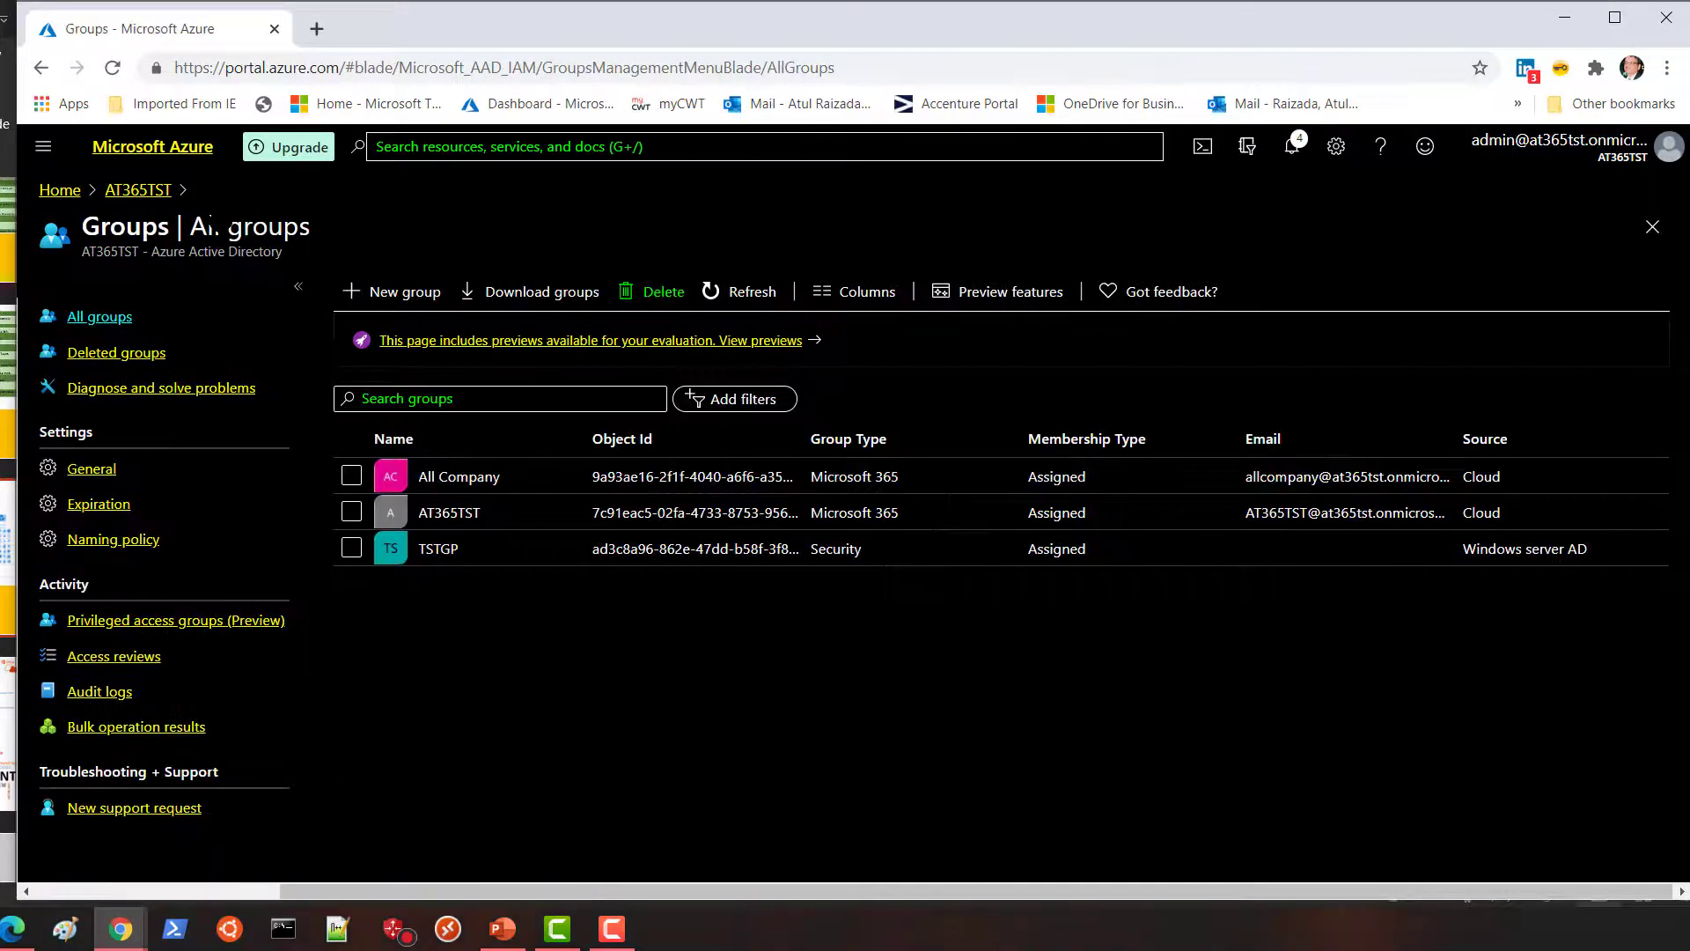
{"action": "left_click", "coordinate": [406, 295]}
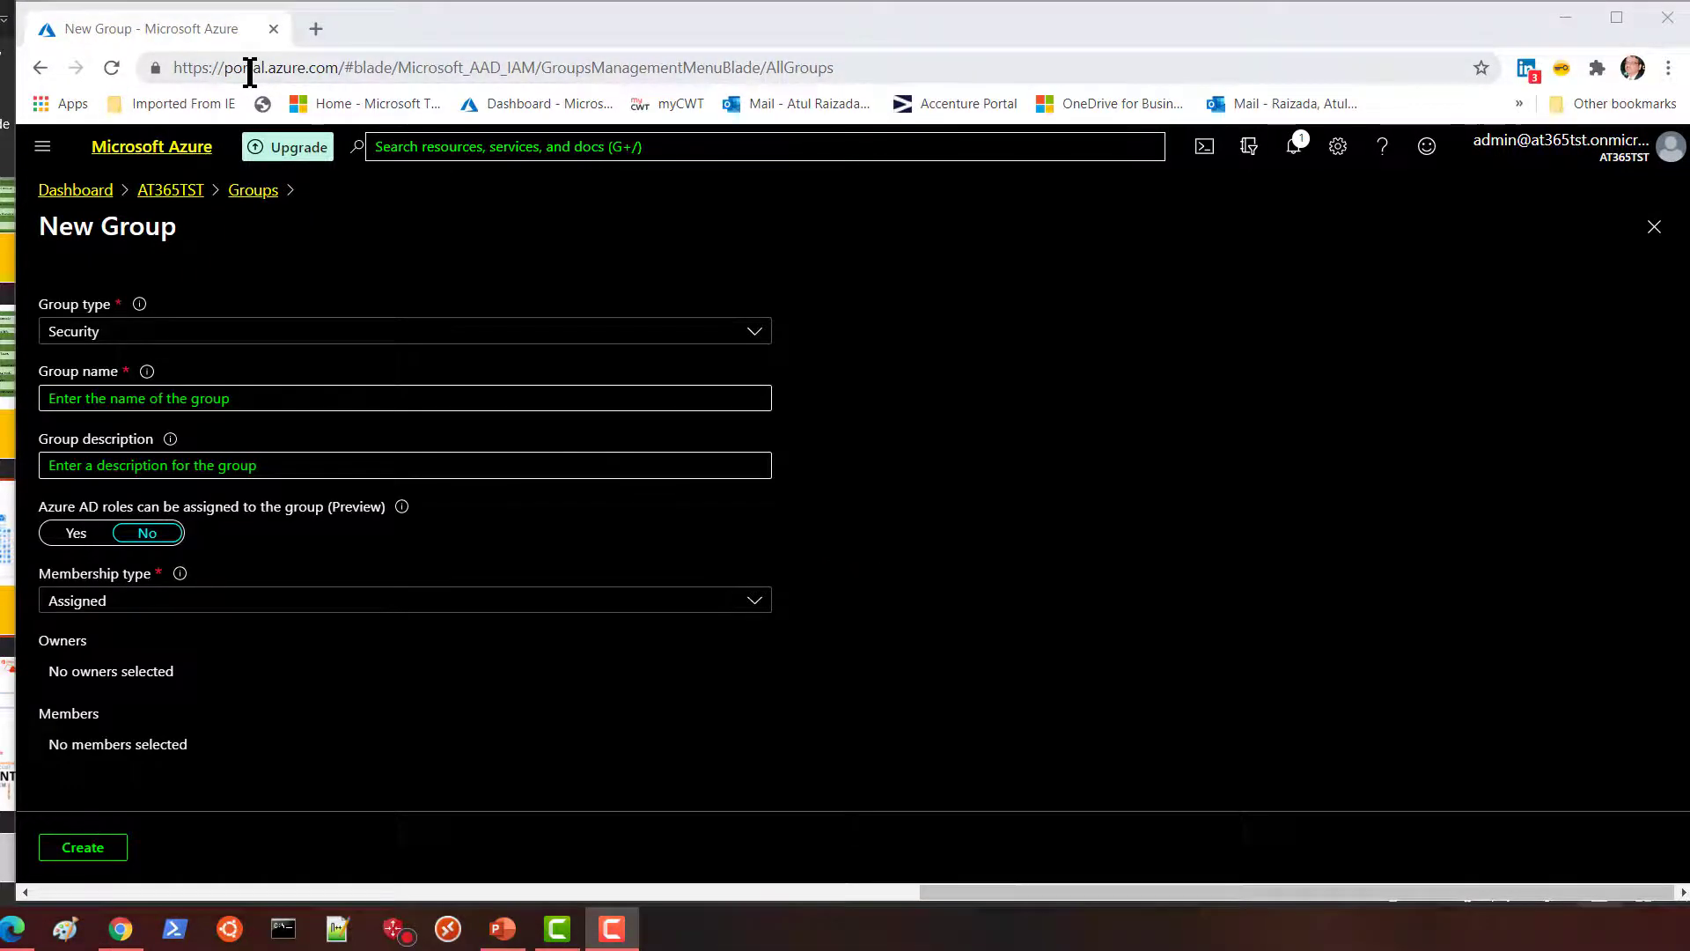
Create the TEST-Read Security group with Assigned membership.
{"action": "left_click", "coordinate": [195, 398]}
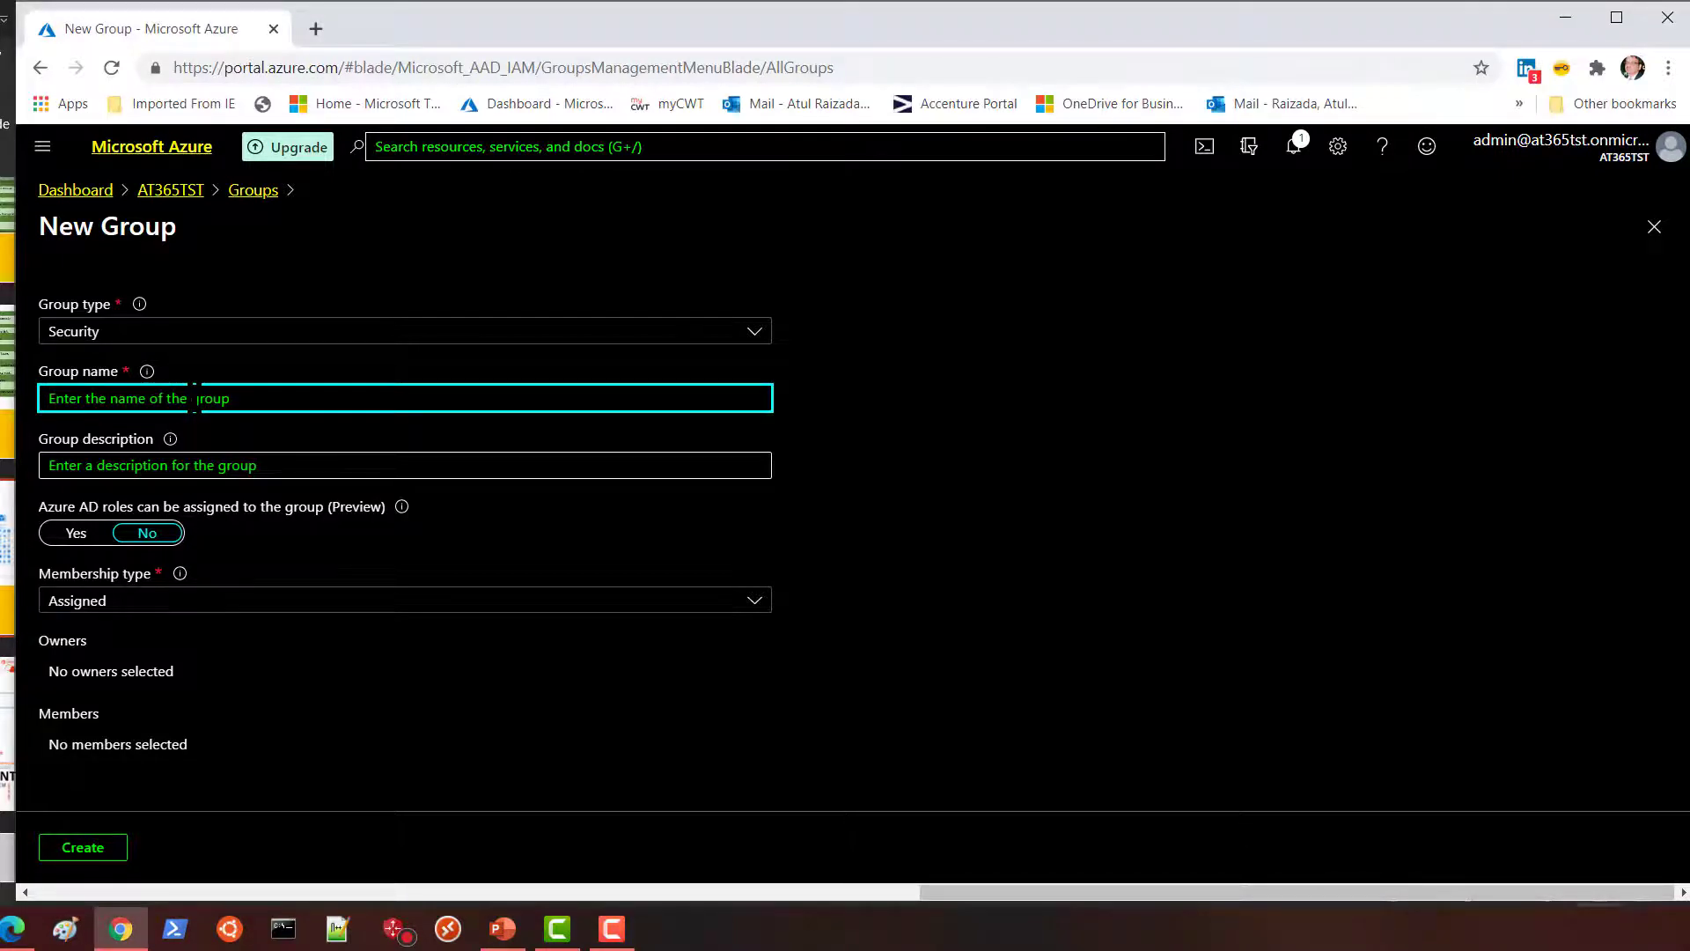
{"action": "type", "text": "TEST"}
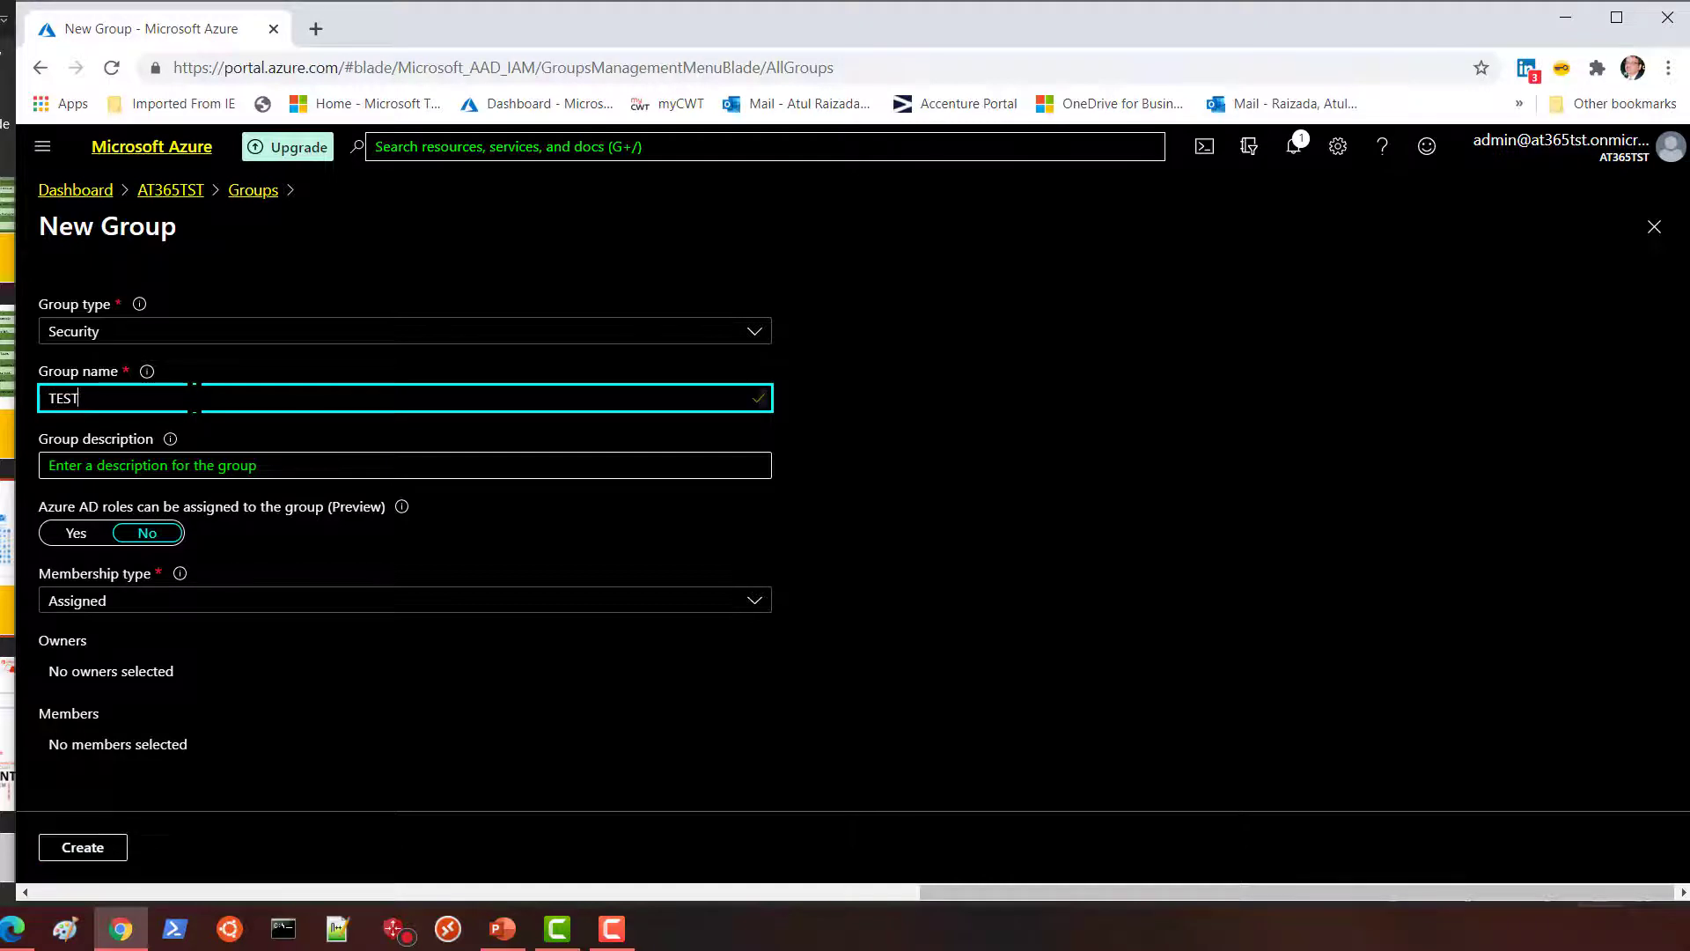
{"action": "type", "text": "-Read"}
{"action": "left_click_drag", "start_coordinate": [39, 508], "coordinate": [388, 507]}
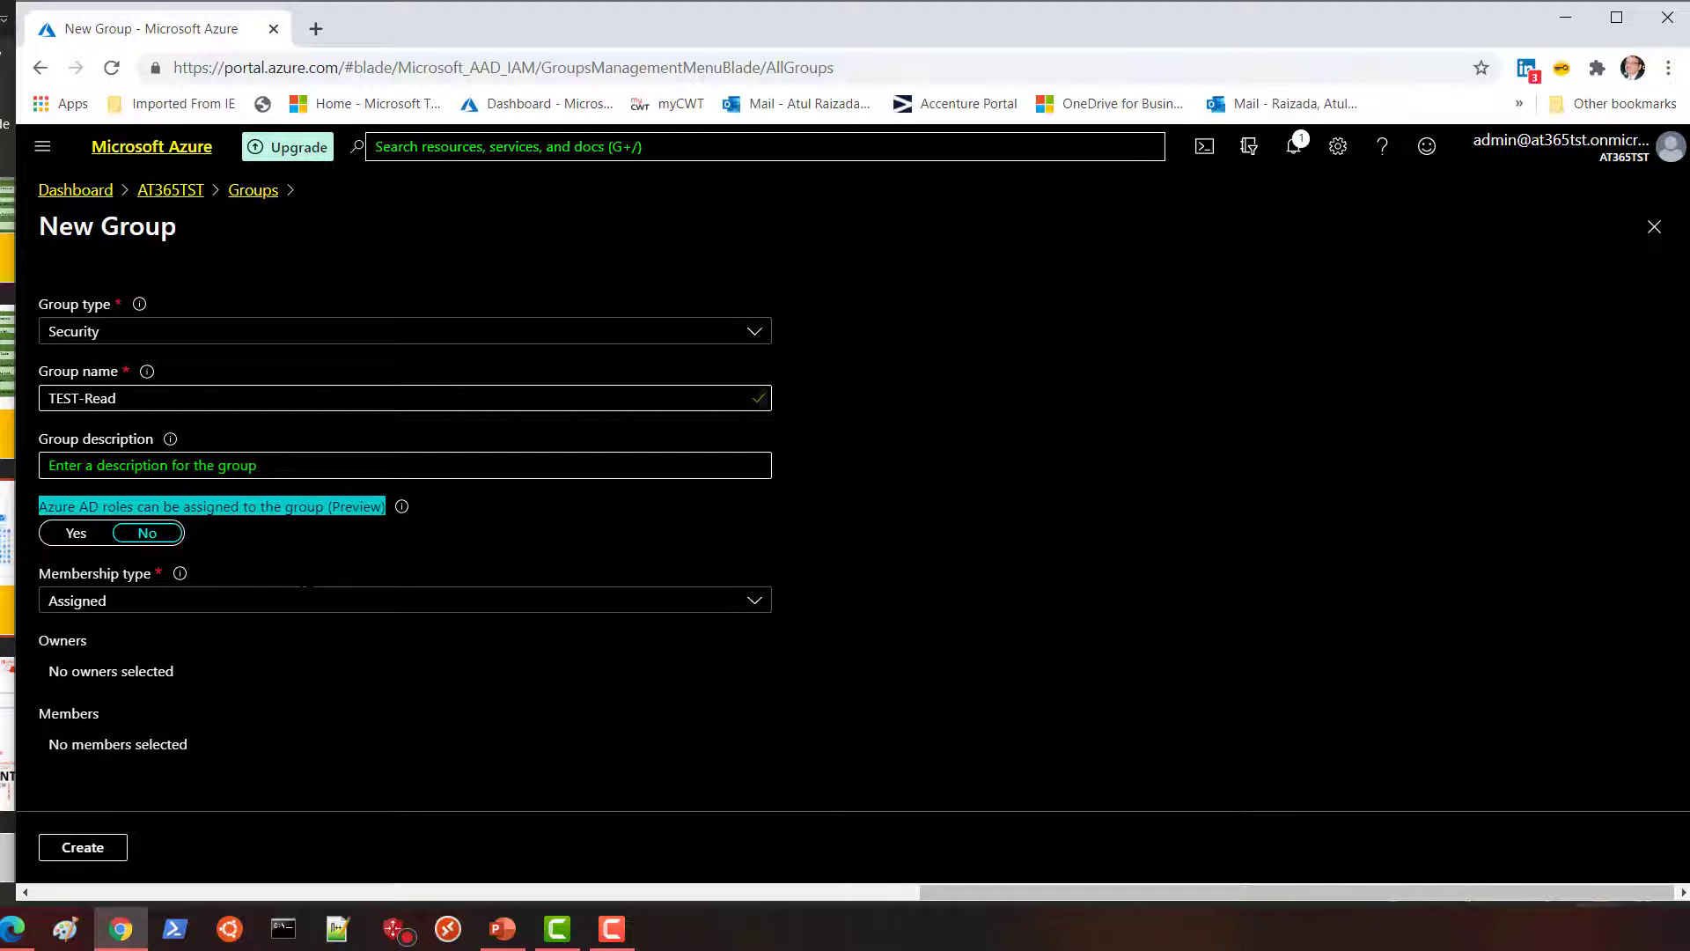
{"action": "left_click", "coordinate": [111, 466]}
{"action": "left_click", "coordinate": [108, 398]}
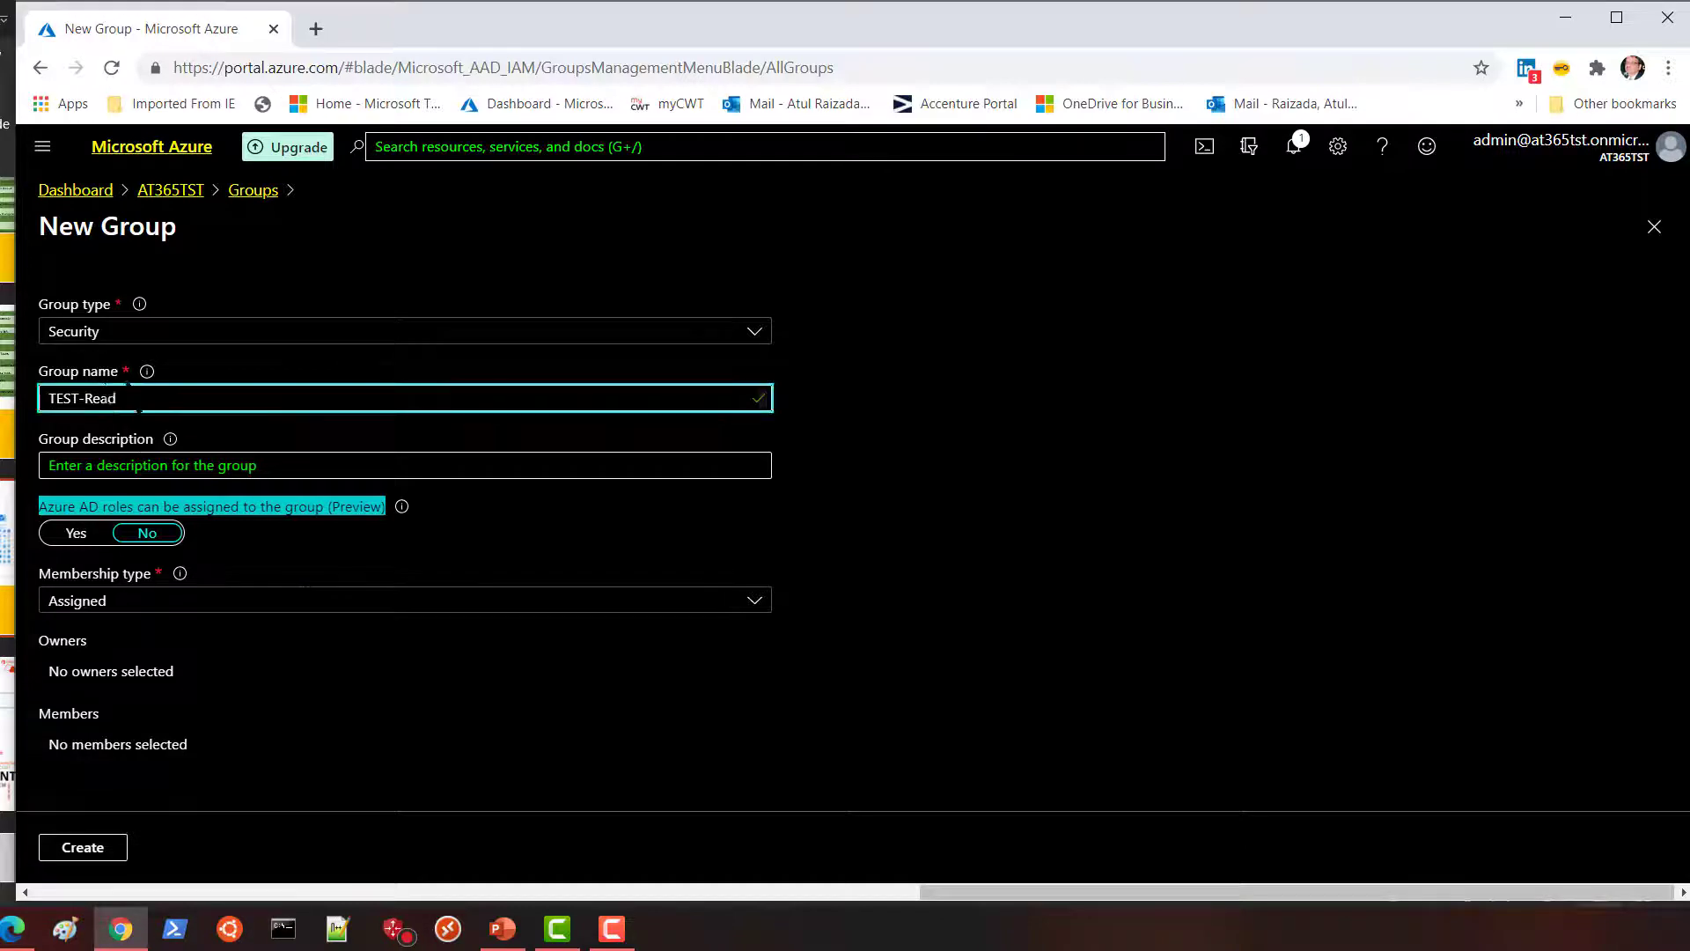
{"action": "left_click", "coordinate": [111, 466]}
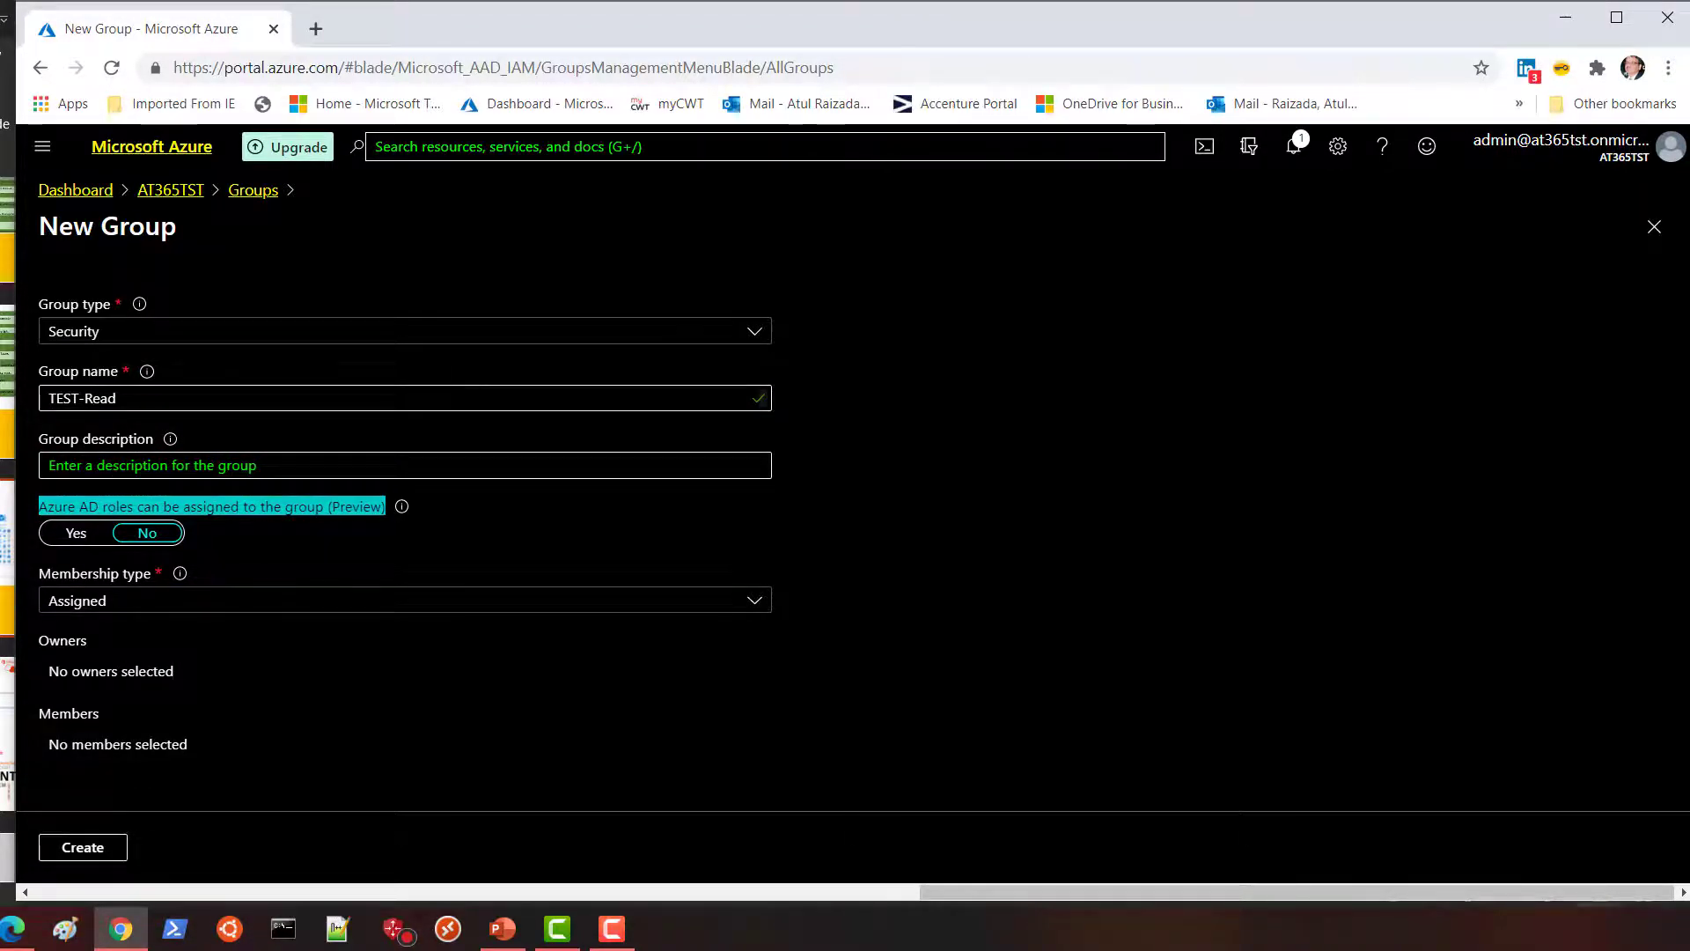
{"action": "left_click", "coordinate": [89, 849]}
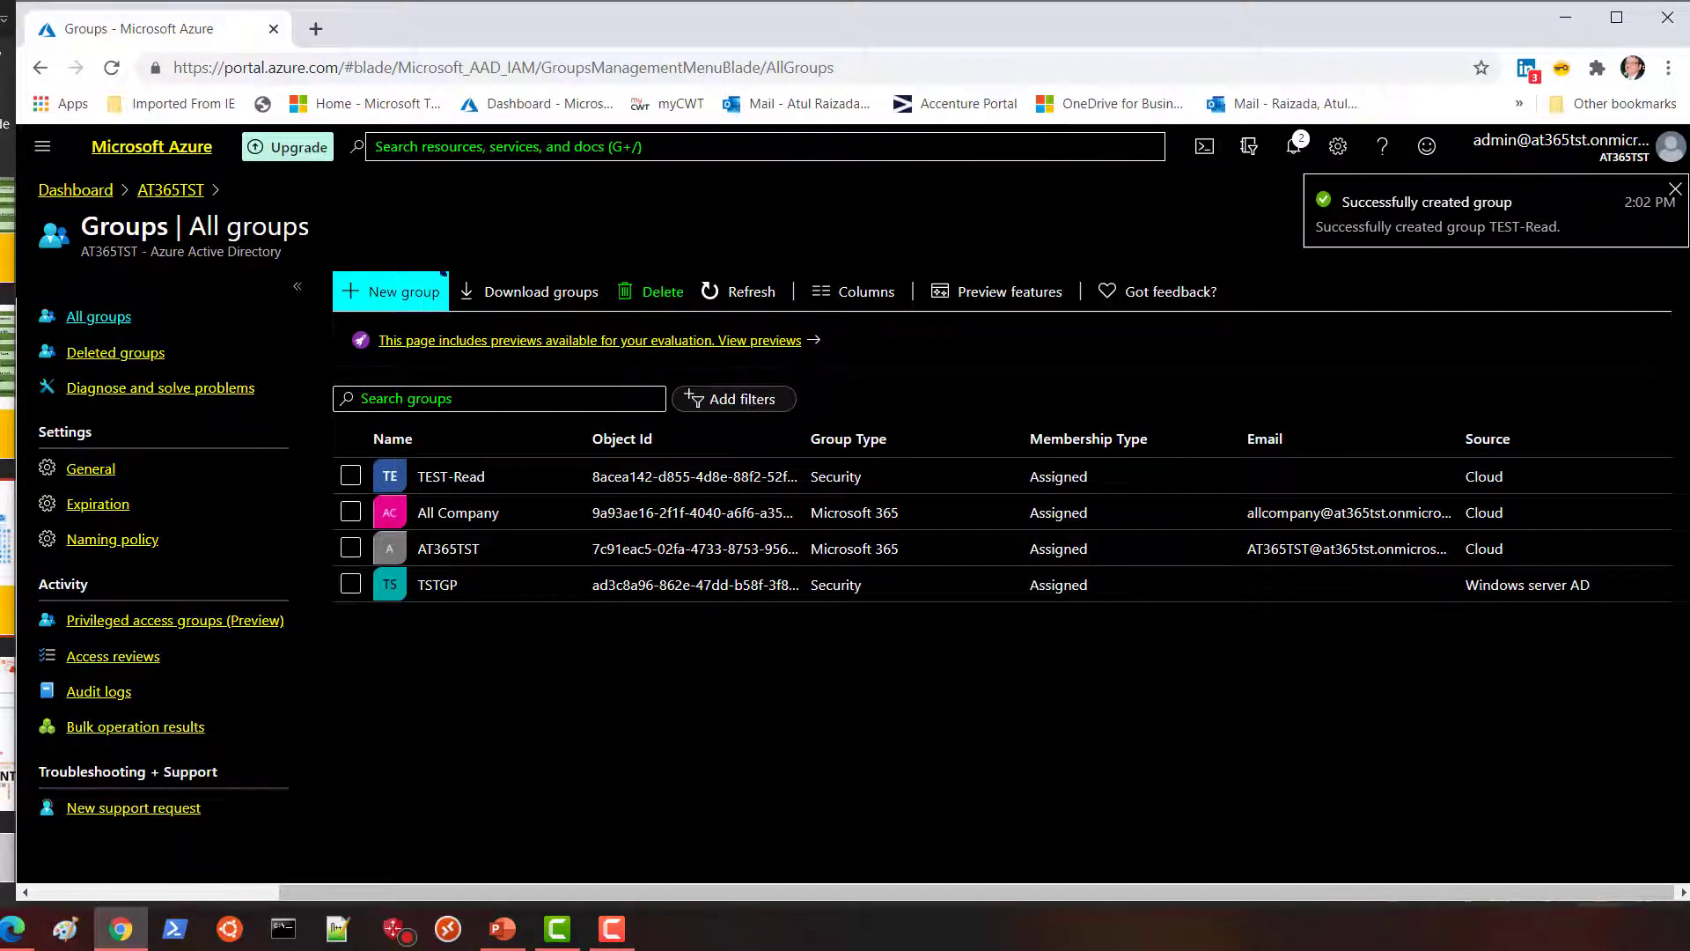
Create a second Security group named 'Test -Owner' with Assigned membership.
{"action": "left_click", "coordinate": [409, 300]}
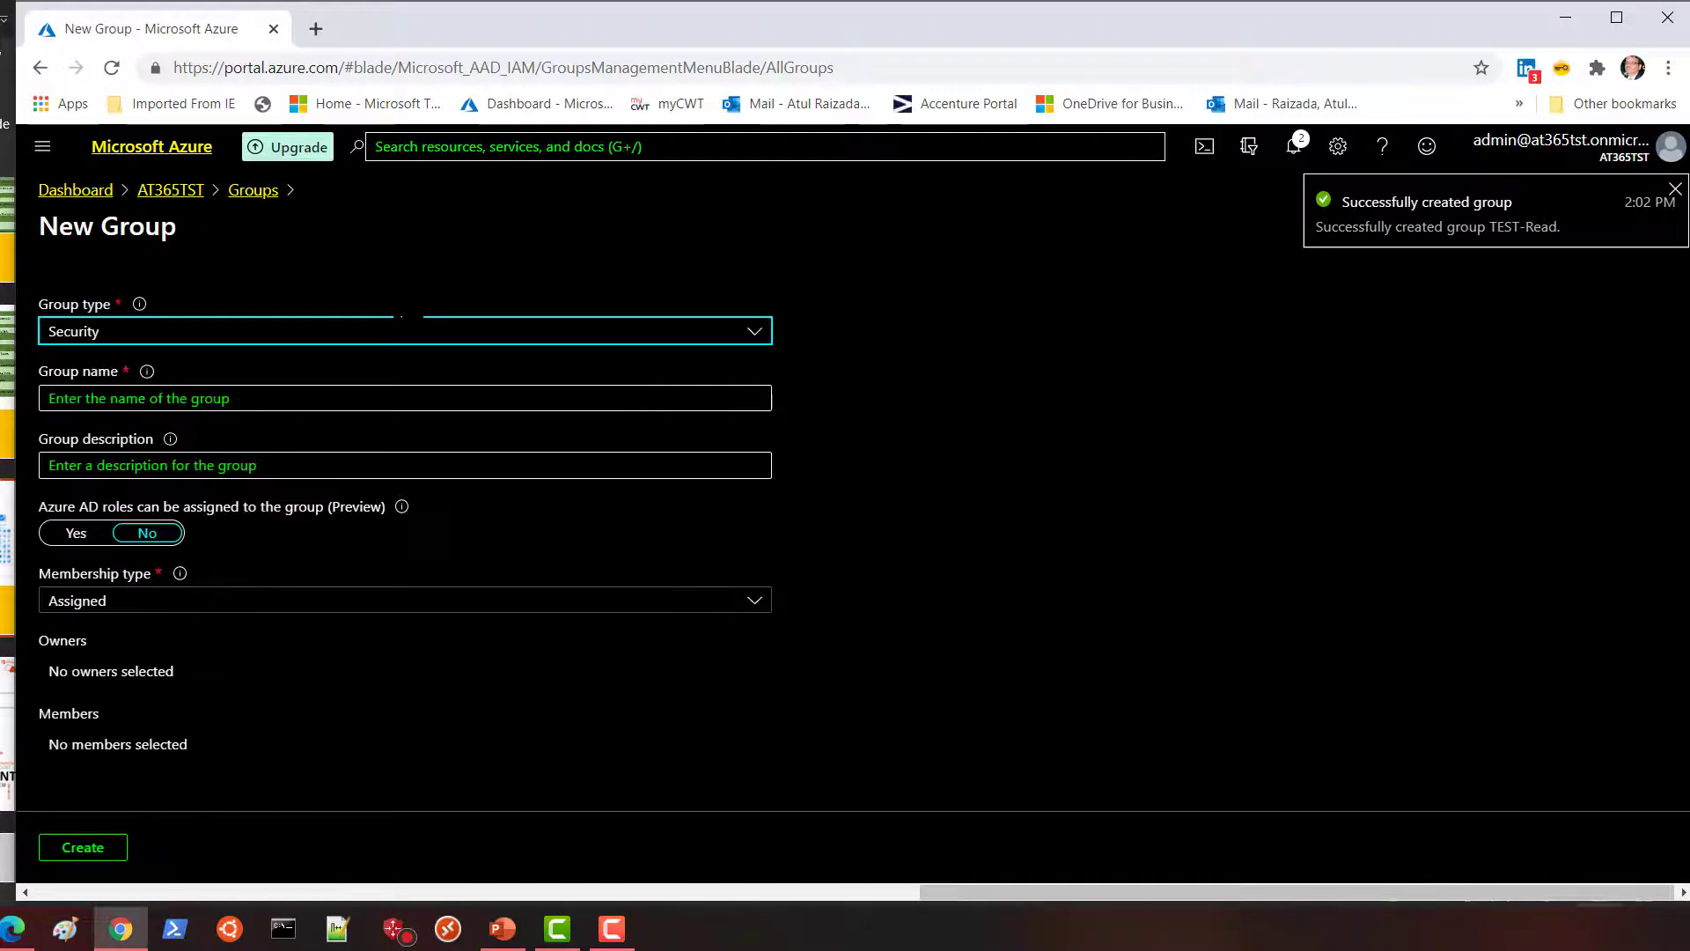
{"action": "left_click", "coordinate": [157, 398]}
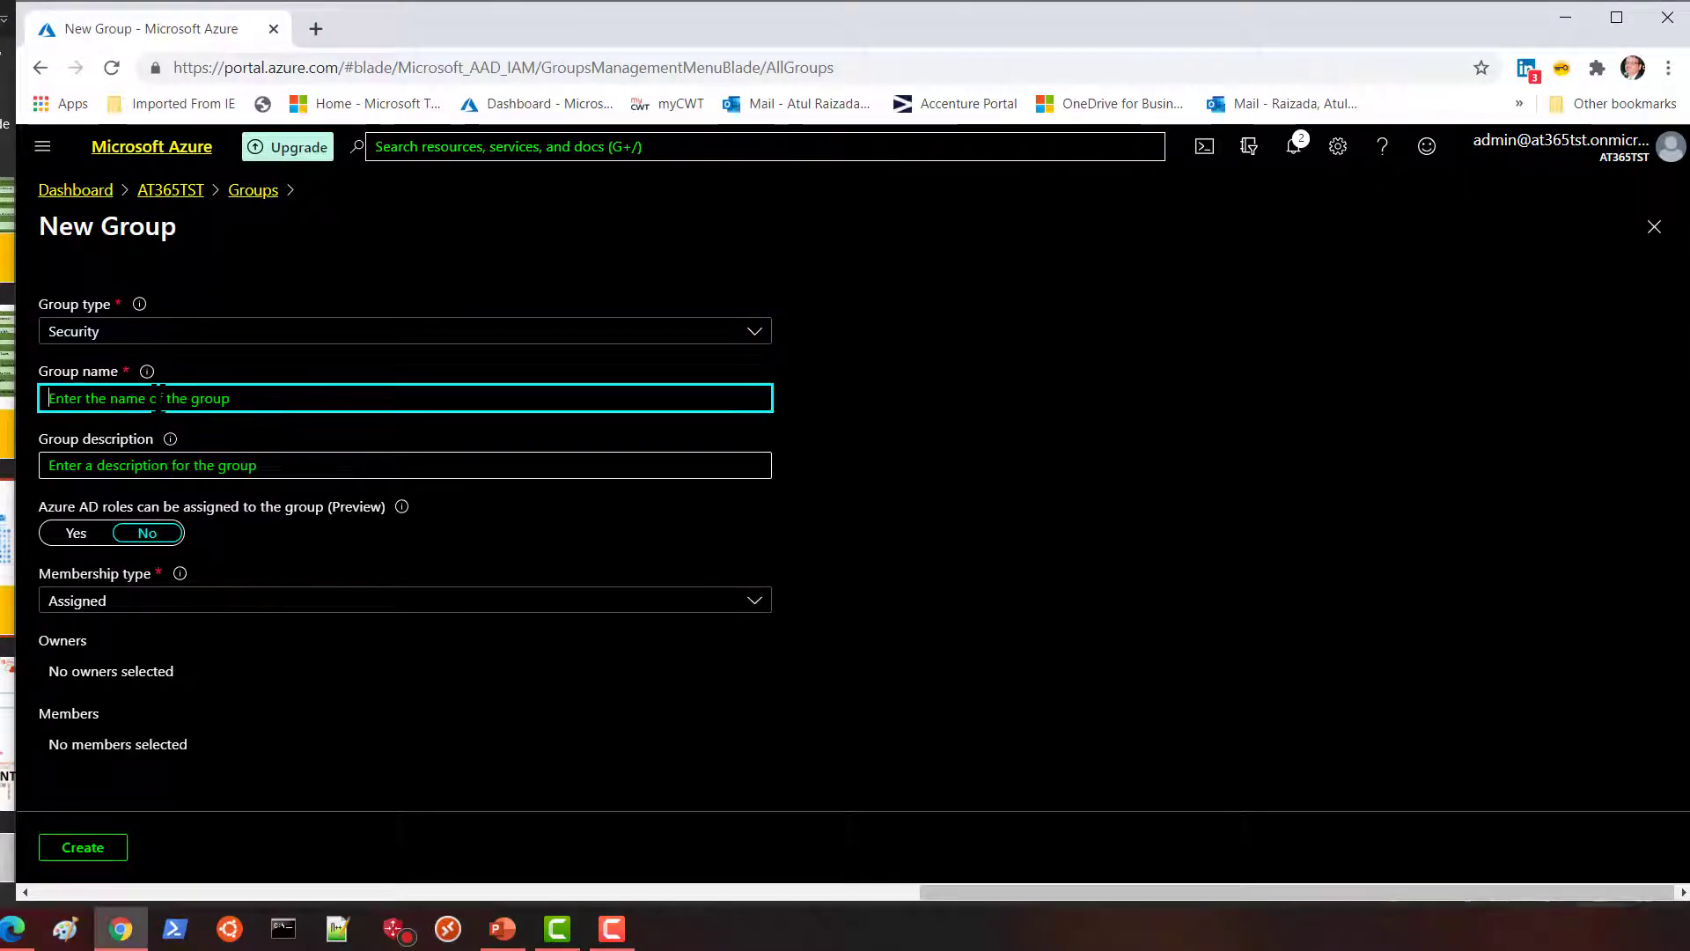
{"action": "type", "text": "Test"}
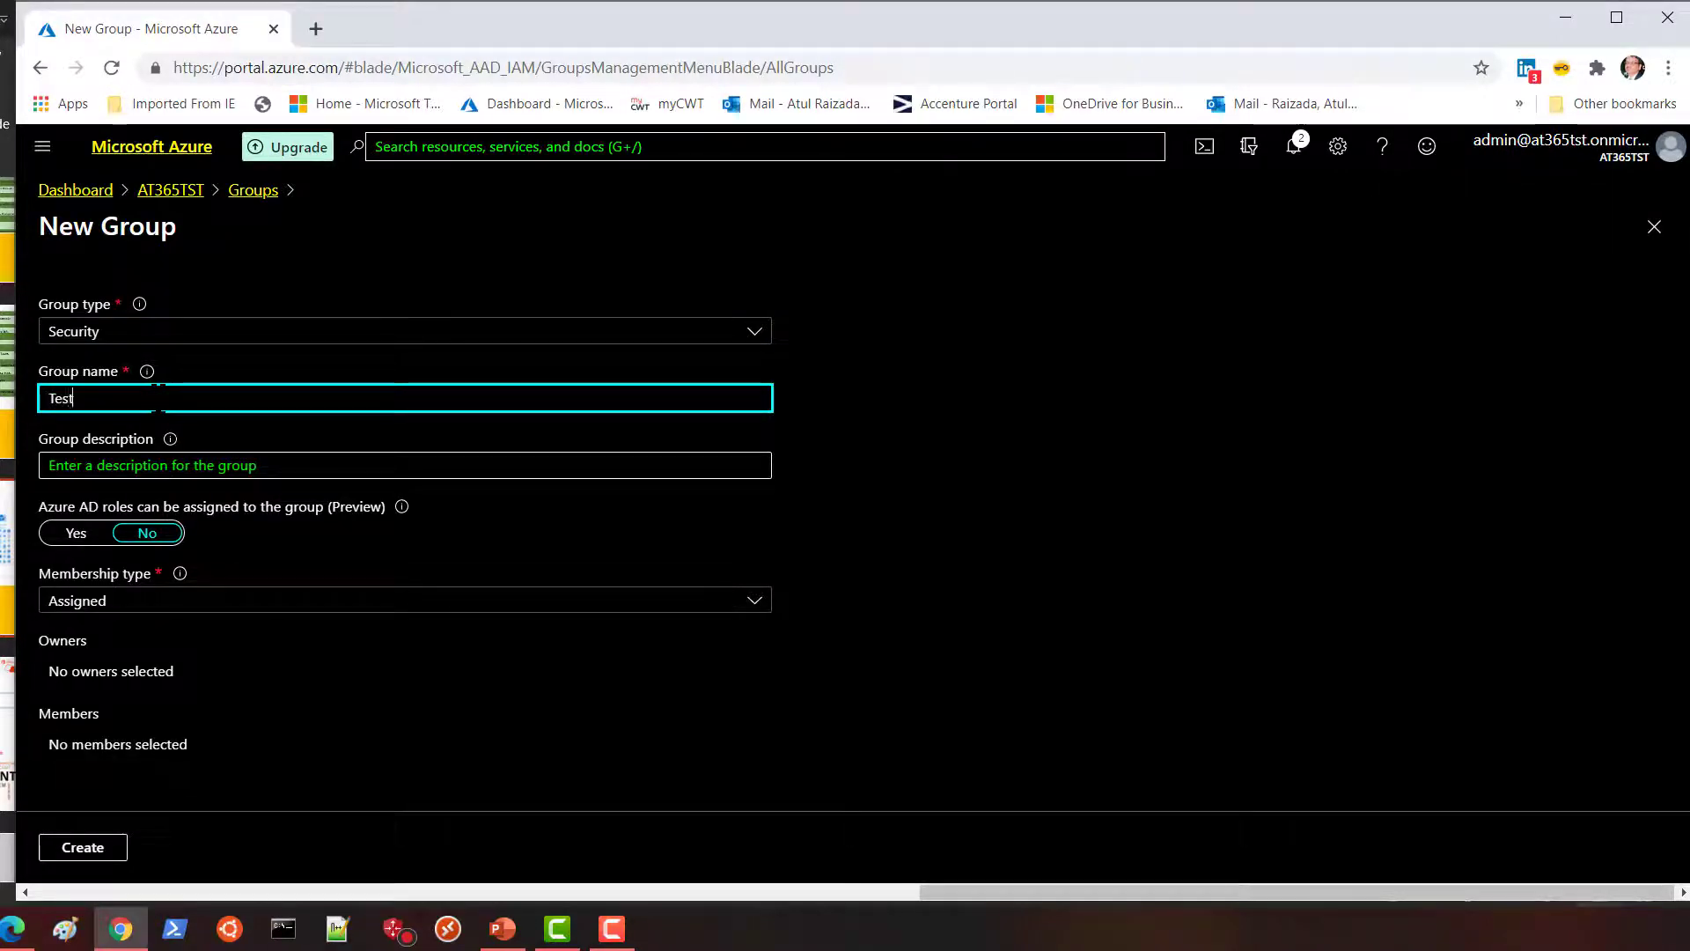
{"action": "type", "text": " Own"}
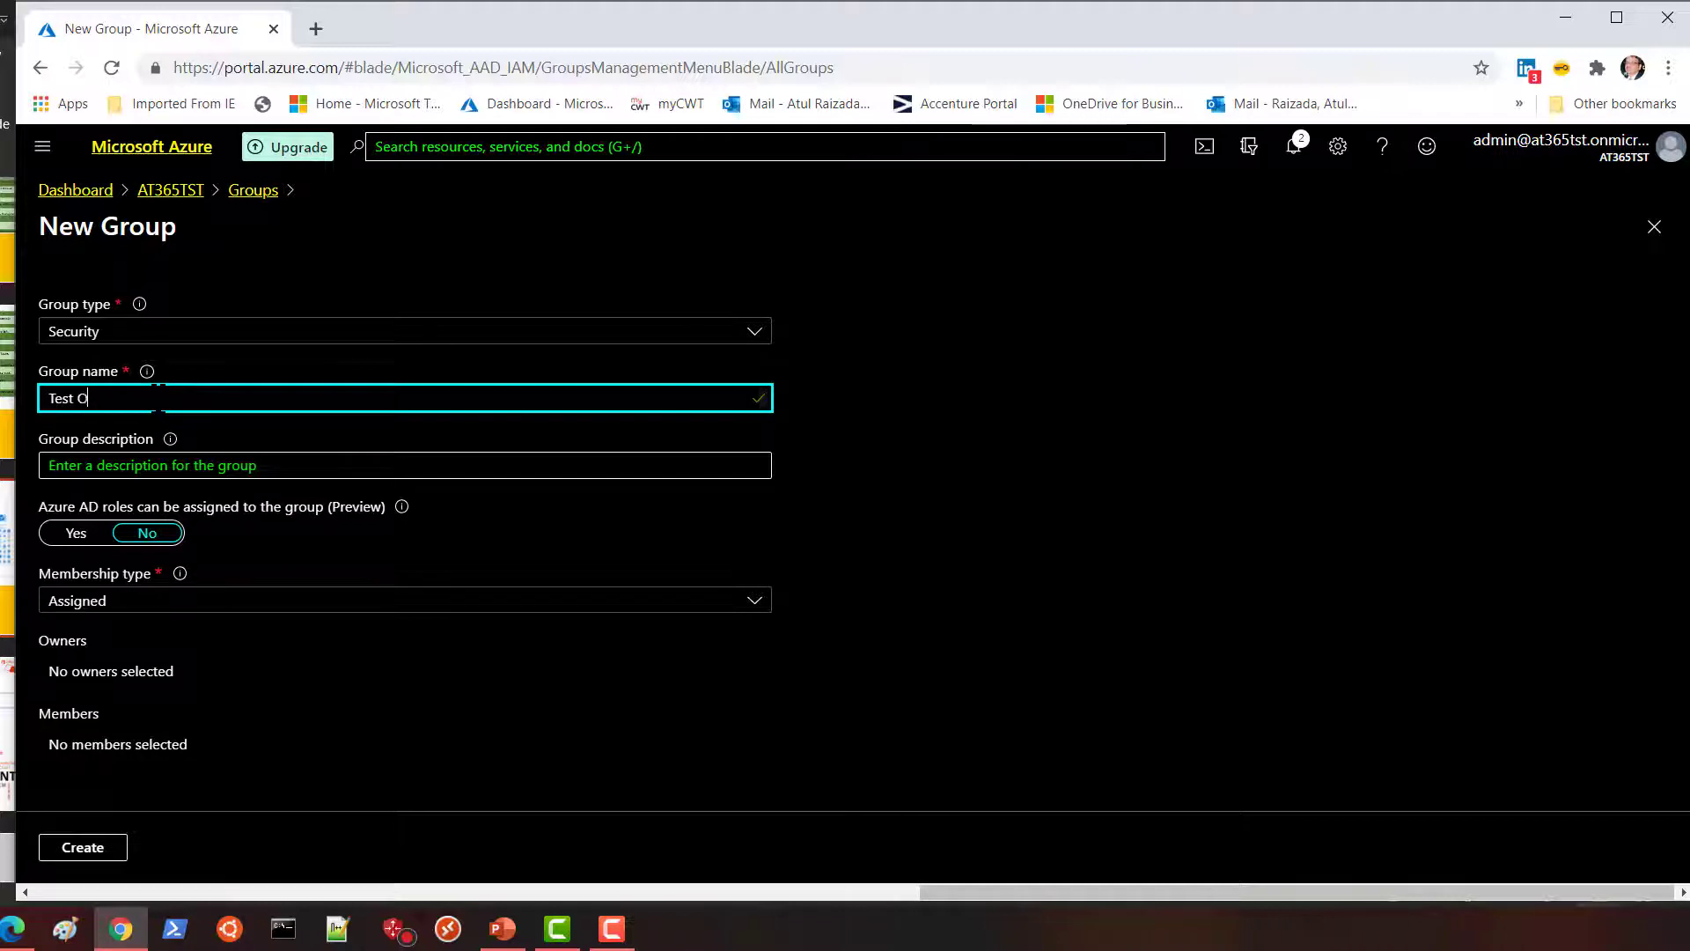
{"action": "key", "text": "BackSpace"}
{"action": "key", "text": "BackSpace"}
{"action": "key", "text": "BackSpace"}
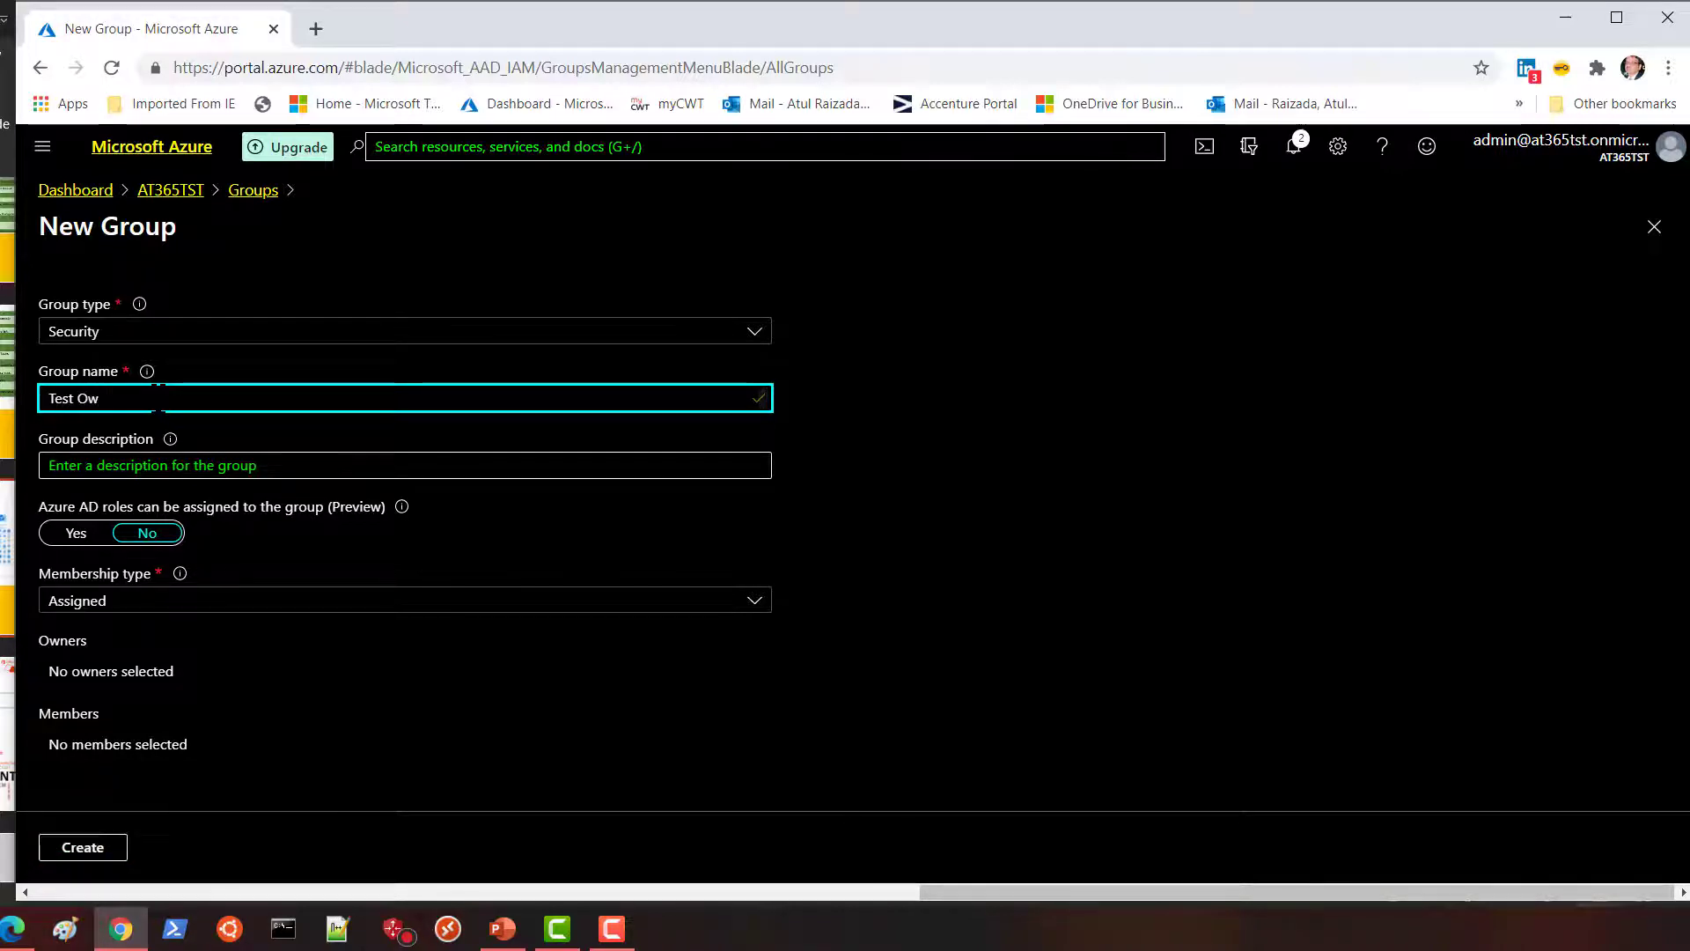
{"action": "type", "text": "-Owner"}
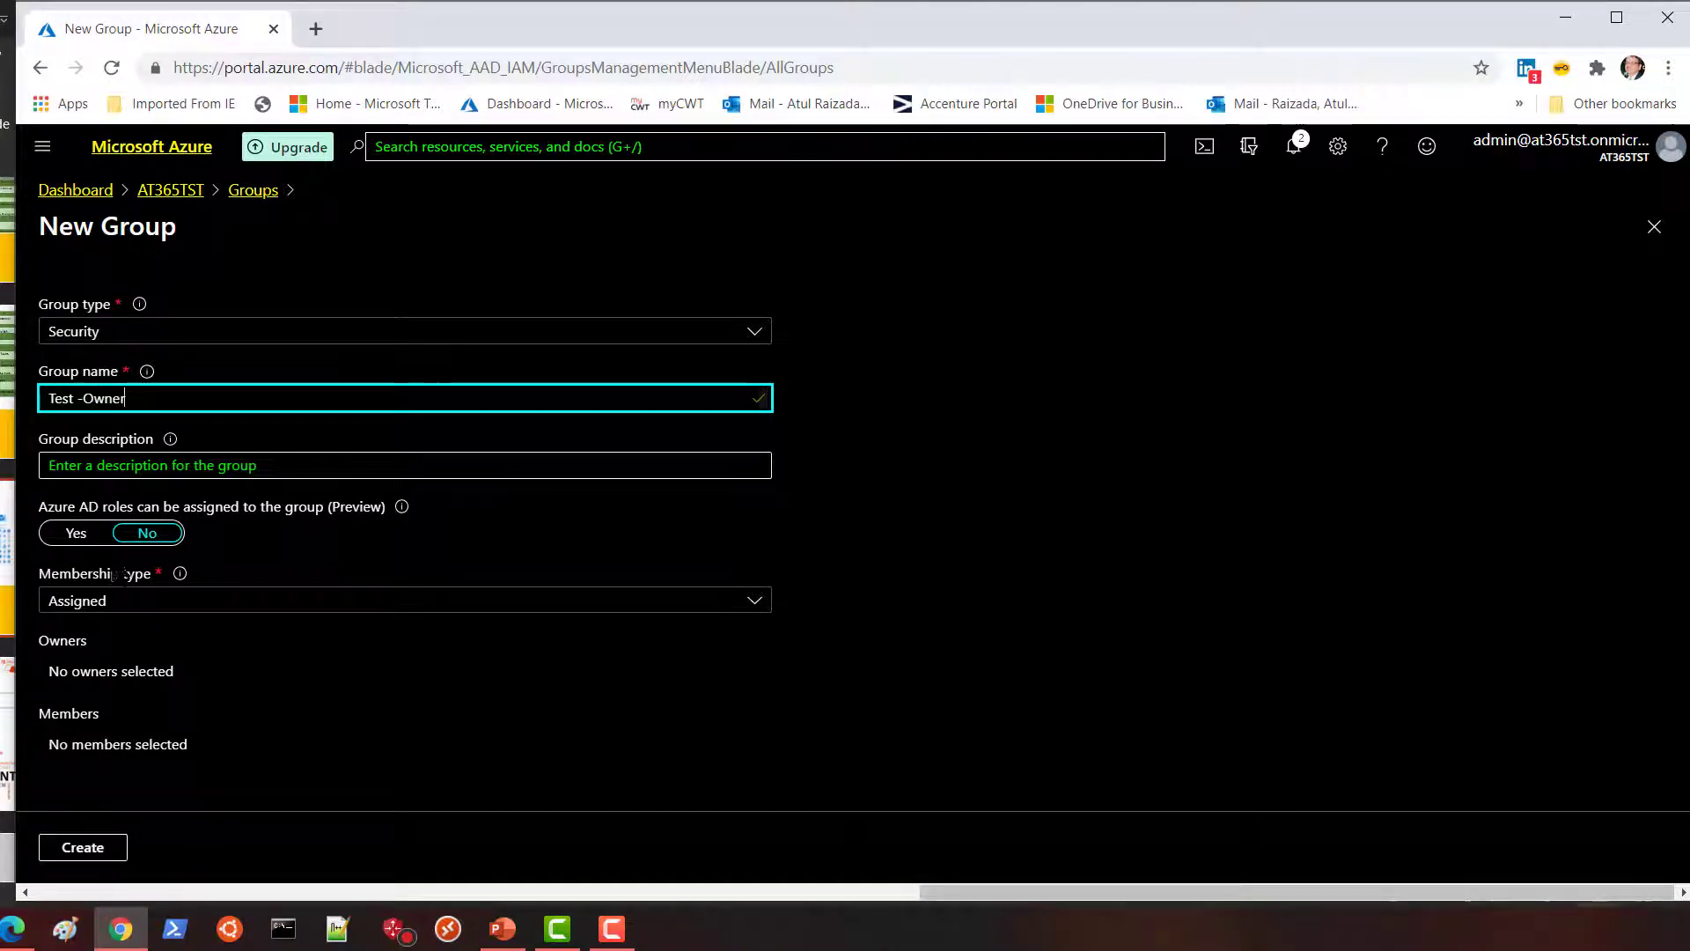
{"action": "left_click", "coordinate": [84, 850]}
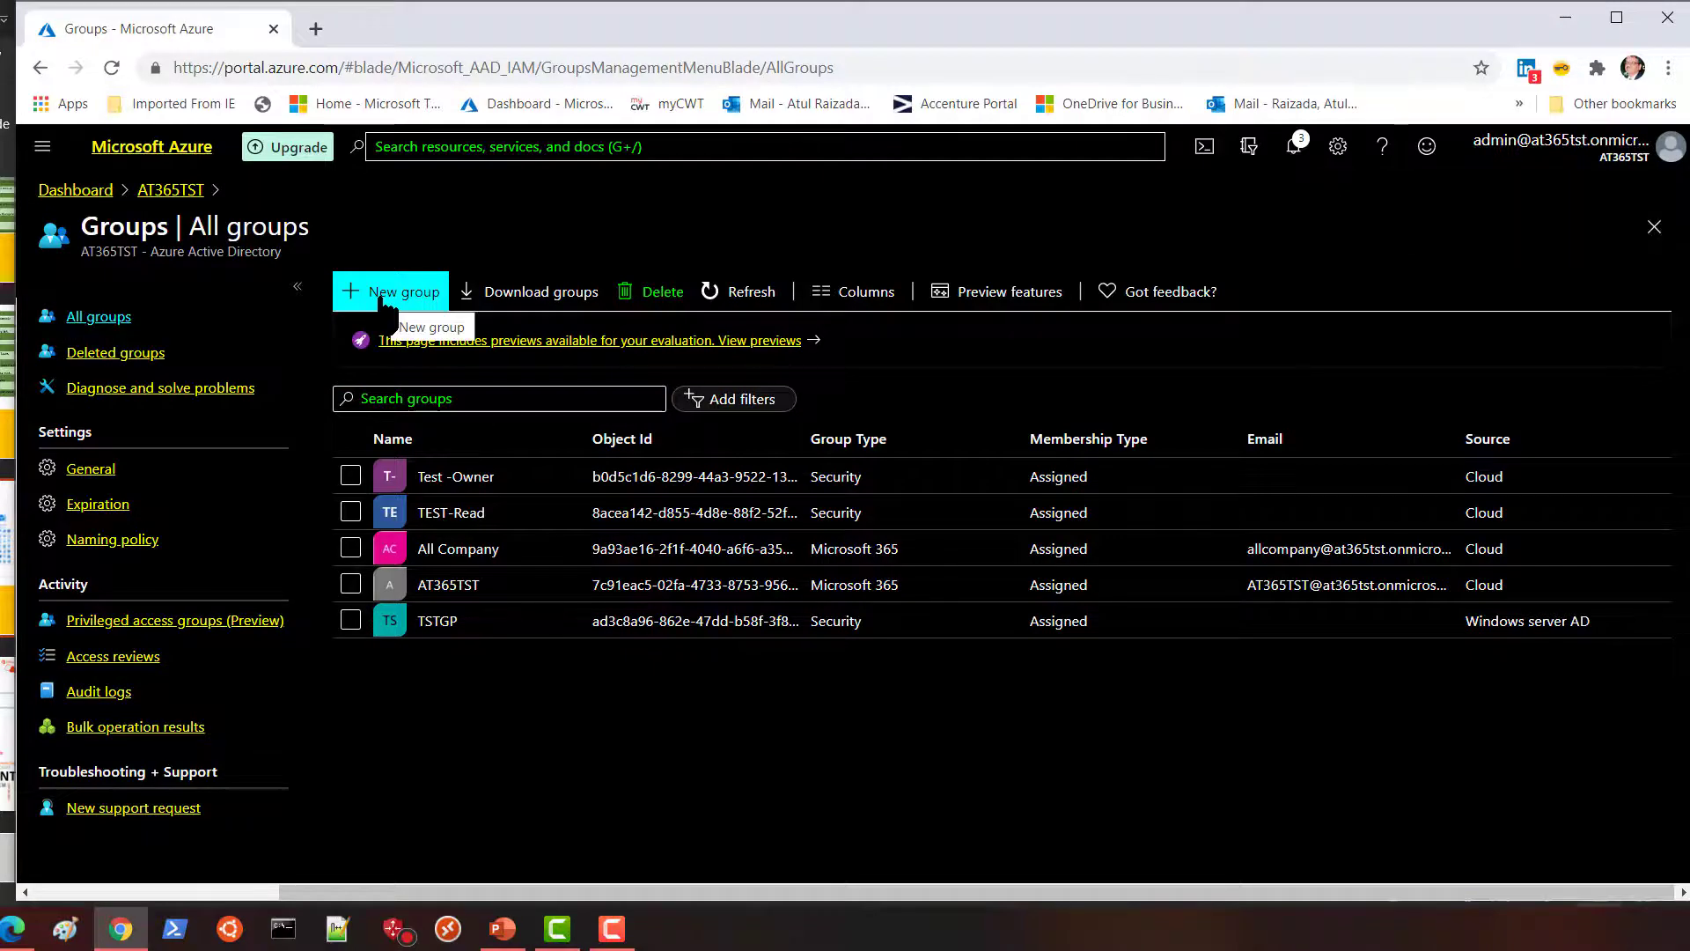
Create a third Security group named 'Test-Contributor' with Assigned membership.
{"action": "left_click", "coordinate": [385, 299]}
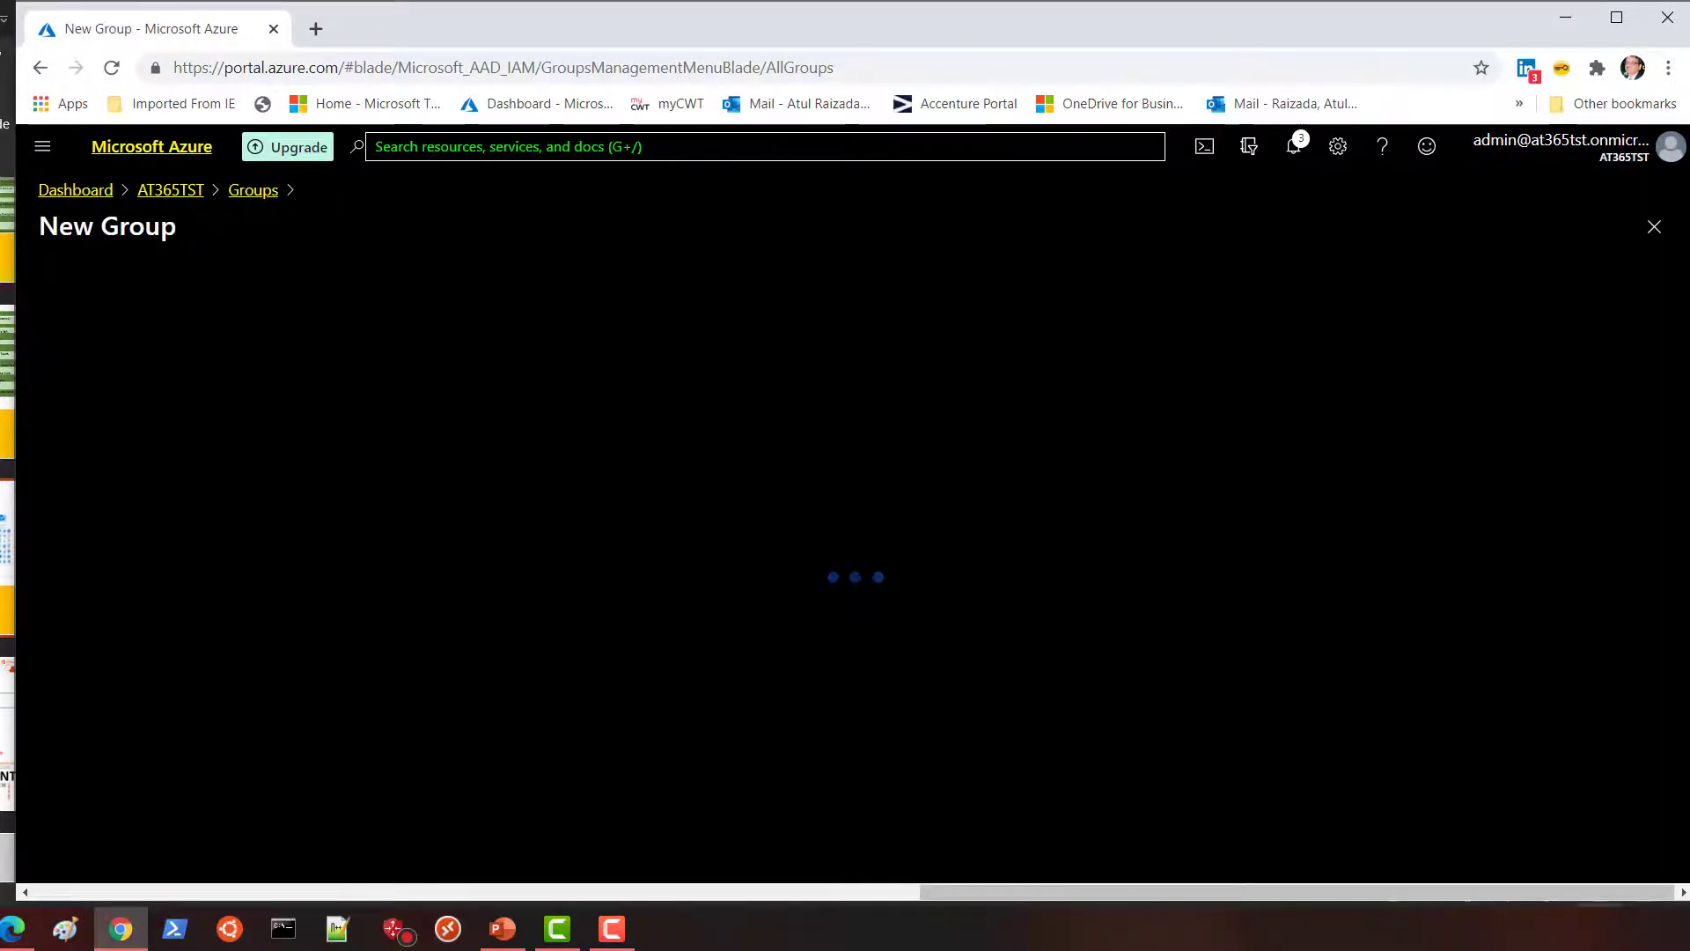
{"action": "left_click", "coordinate": [143, 398]}
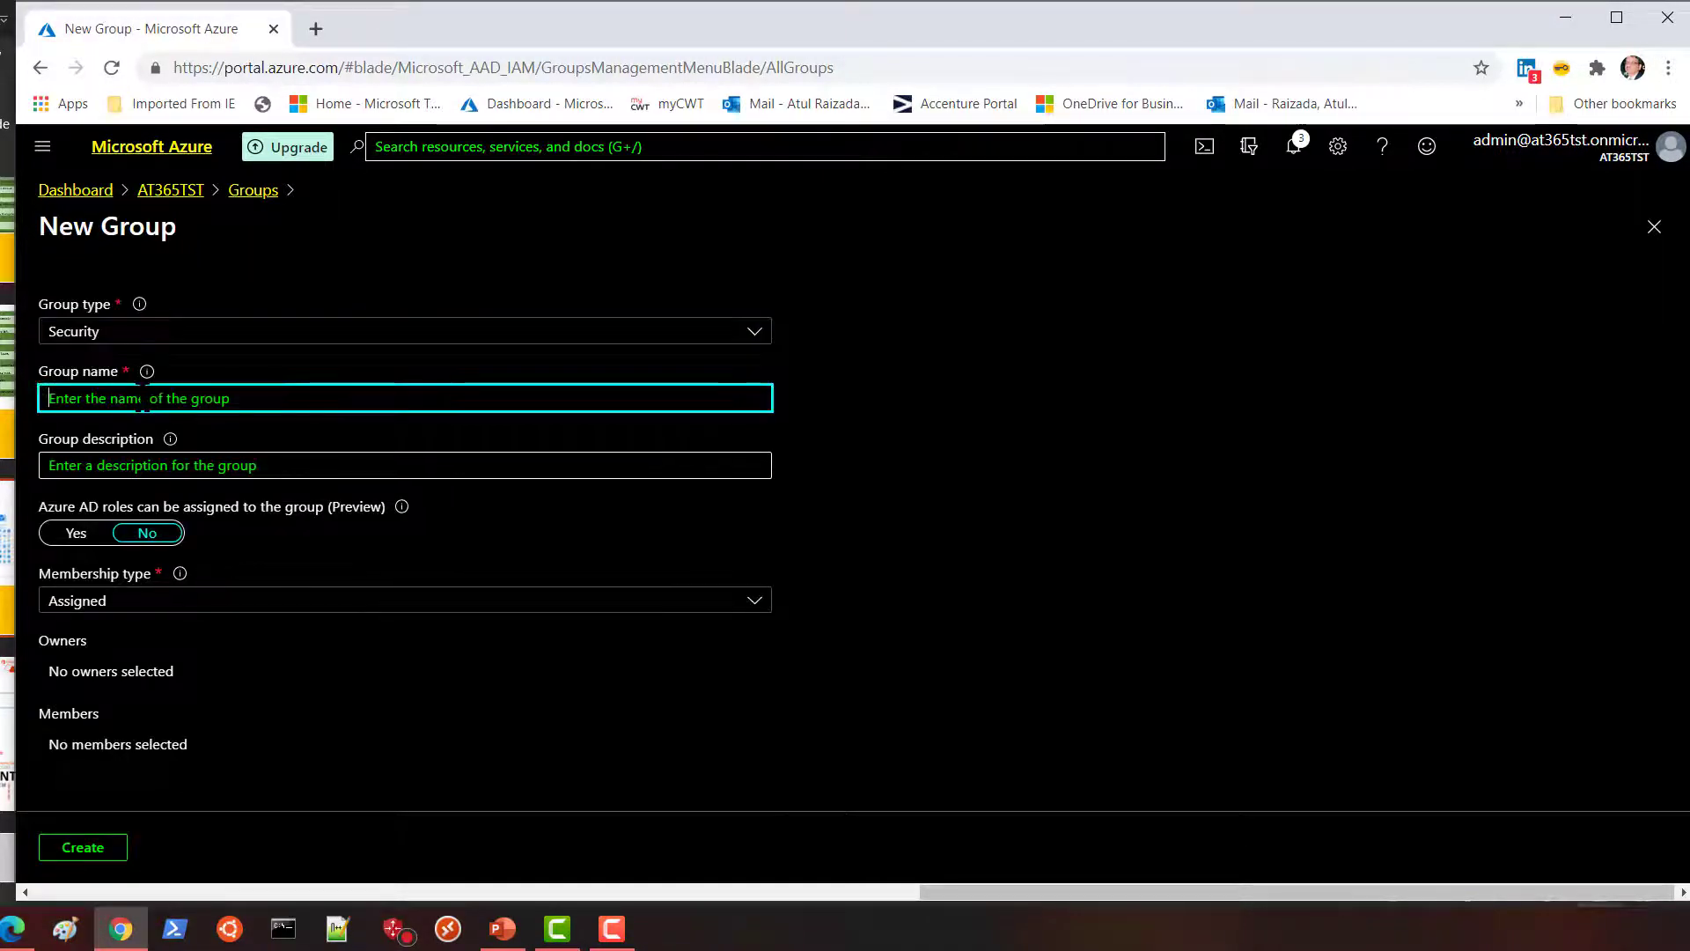
{"action": "type", "text": "Test"}
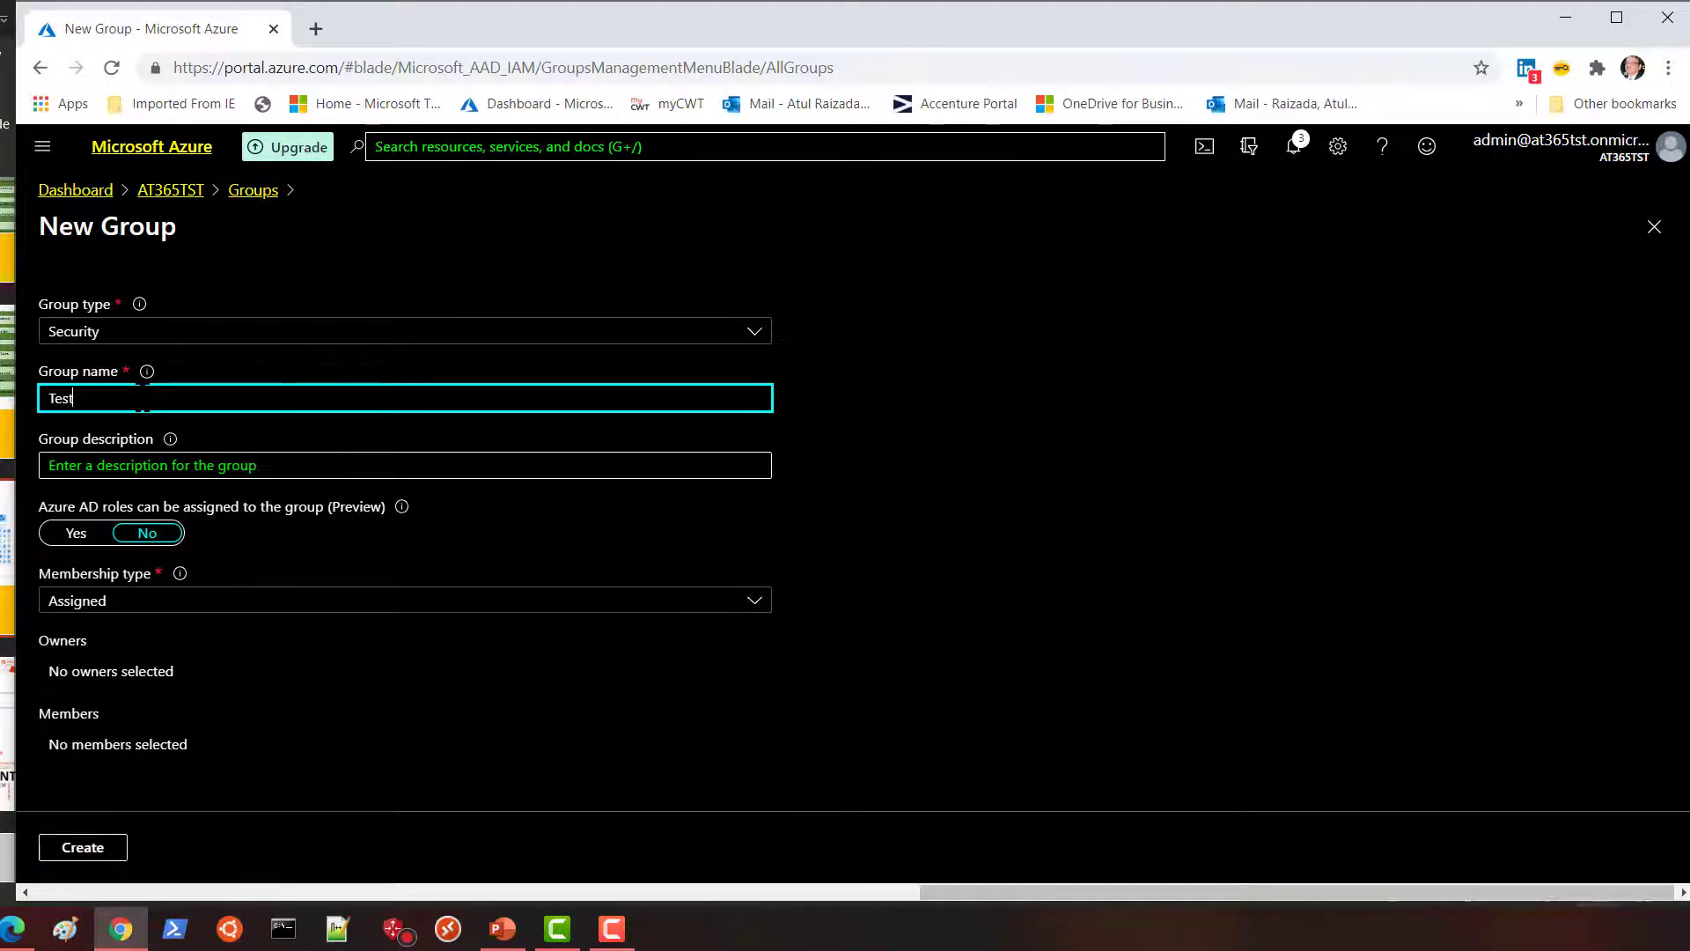
{"action": "type", "text": "-Contributor"}
{"action": "left_click", "coordinate": [91, 851]}
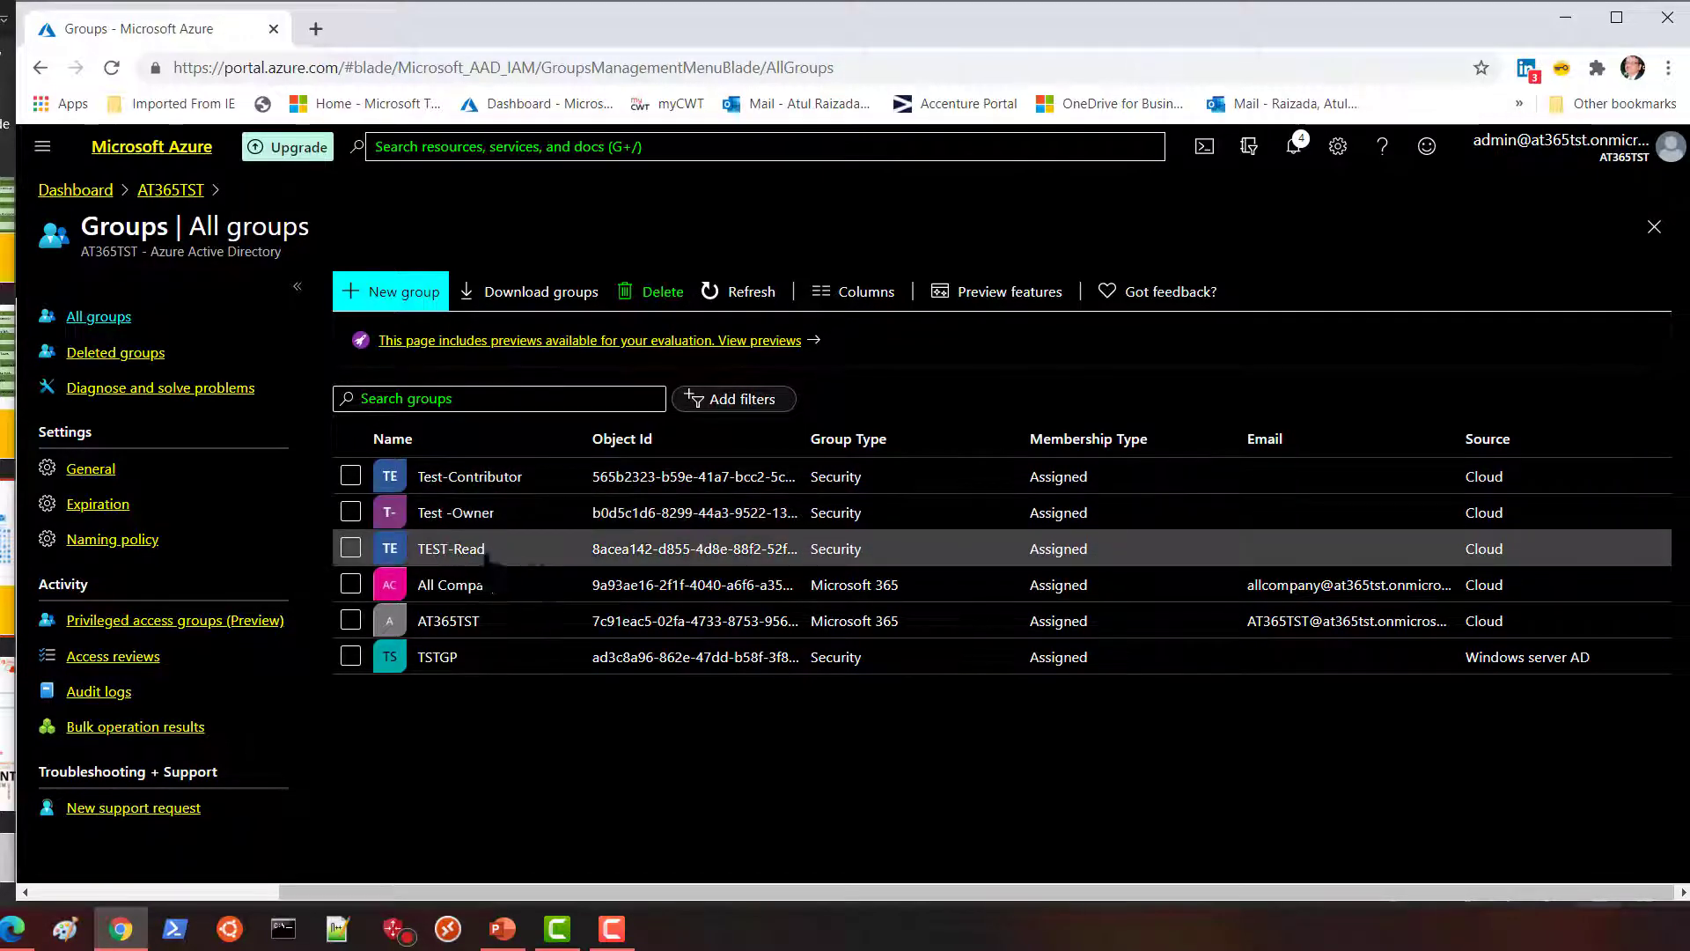
Go through Resource groups to TEST and show its Access control (IAM) page.
{"action": "left_click", "coordinate": [44, 150]}
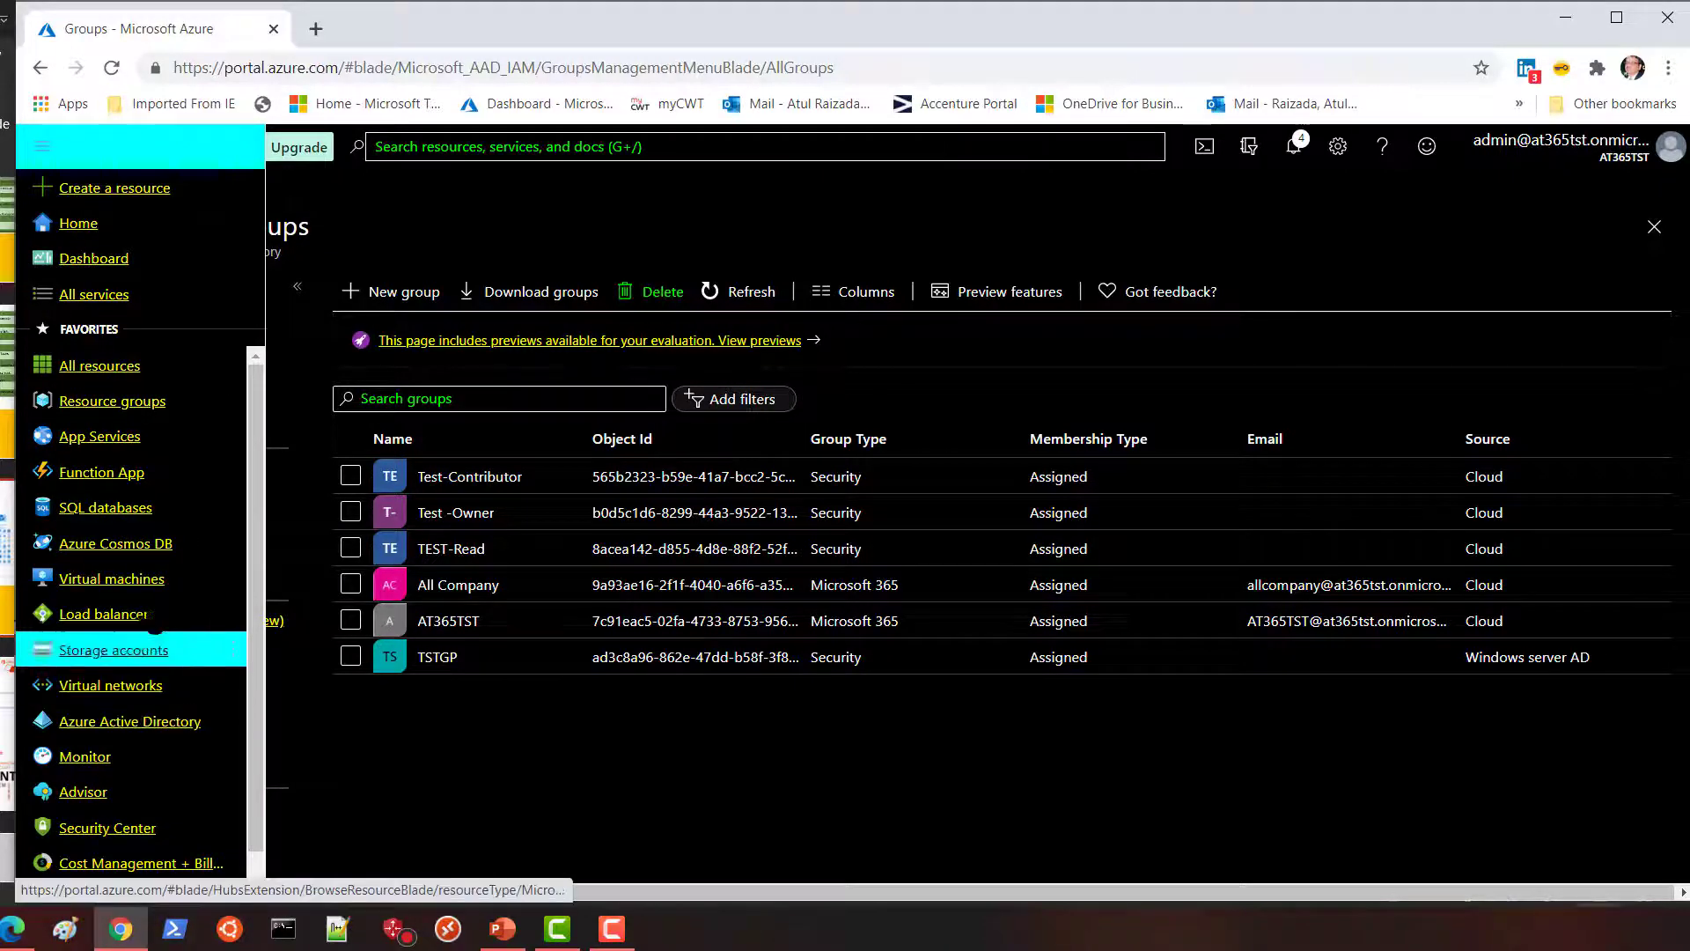
{"action": "left_click", "coordinate": [101, 401]}
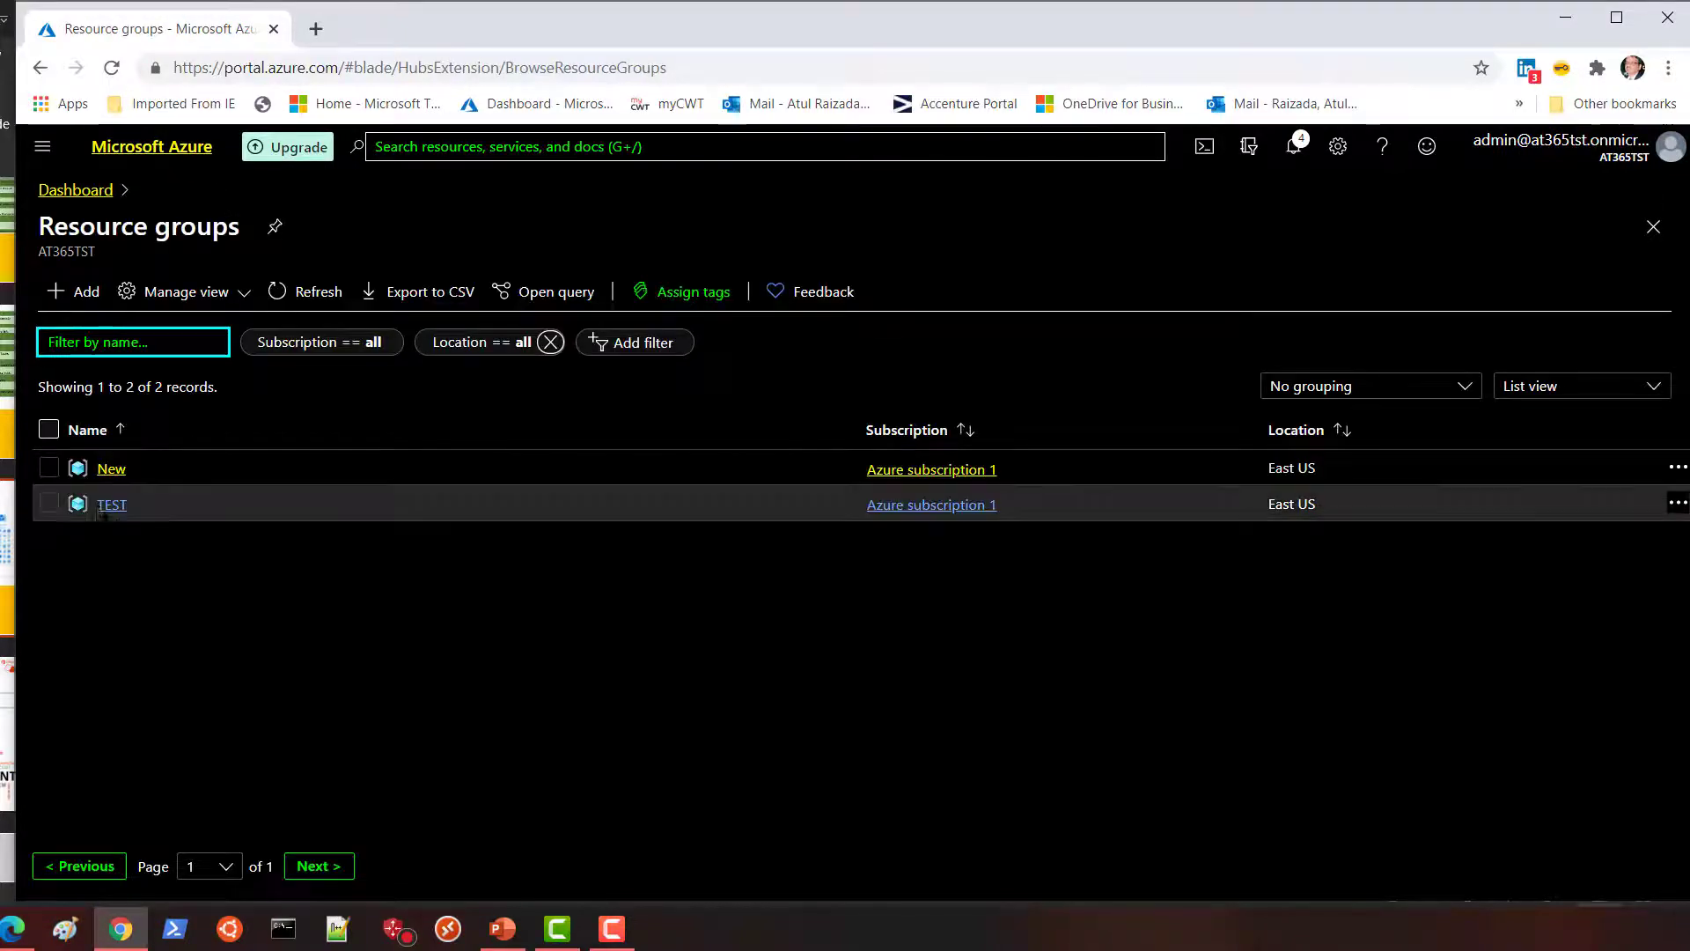
{"action": "left_click", "coordinate": [100, 508]}
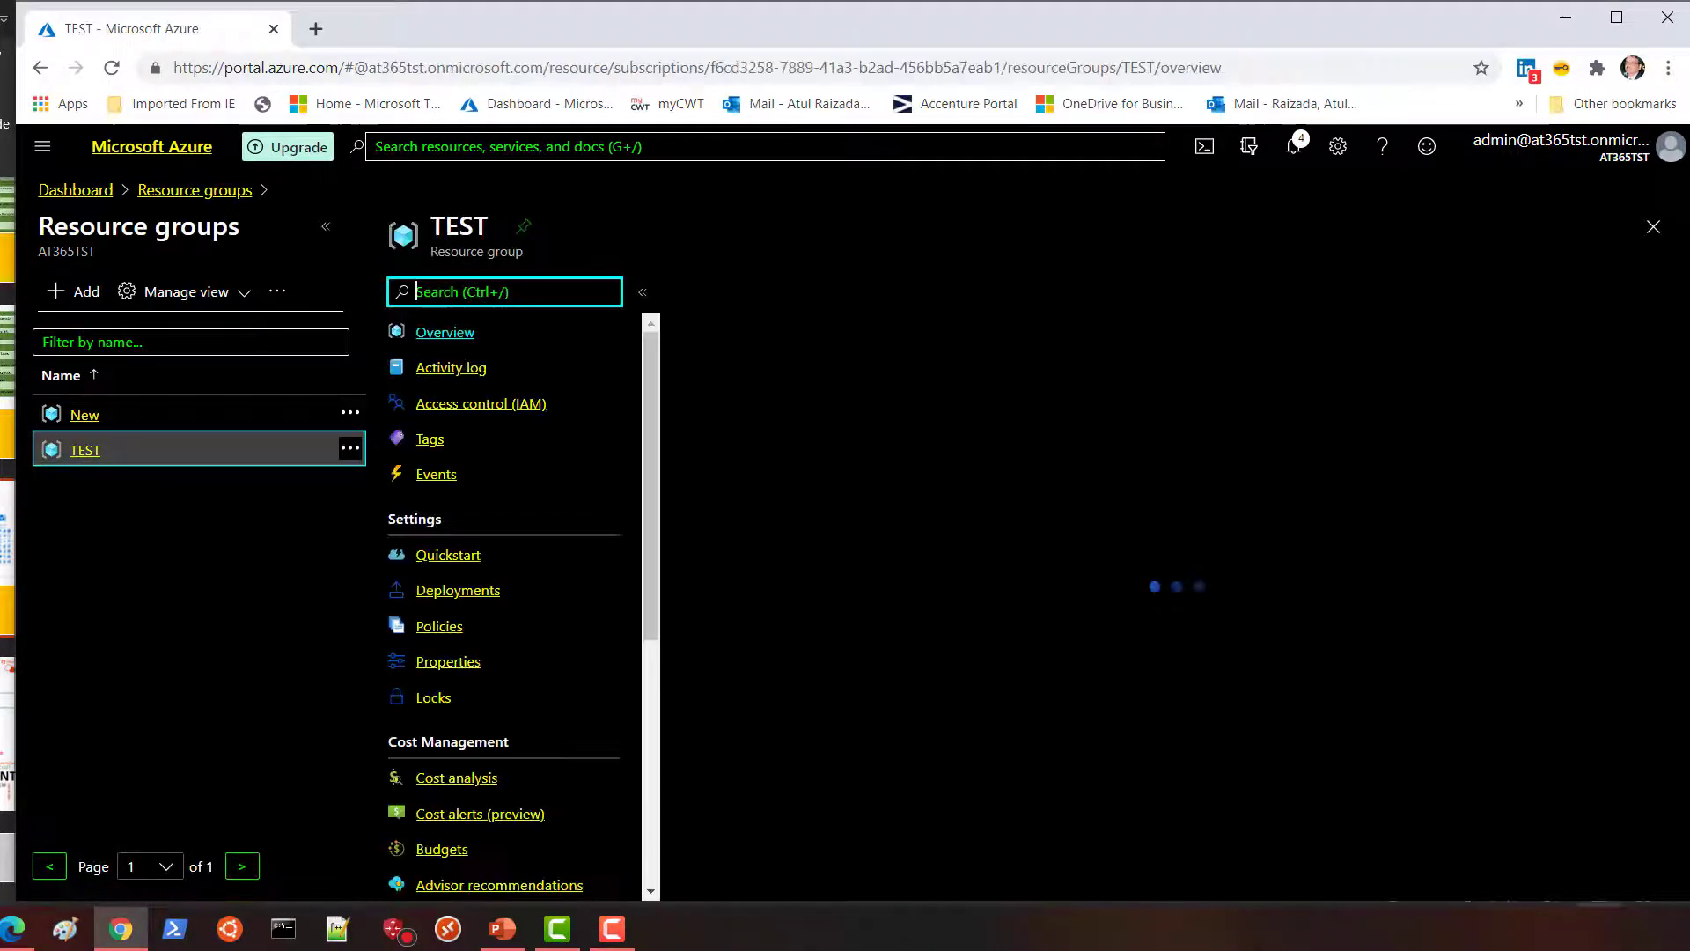
{"action": "left_click", "coordinate": [475, 414]}
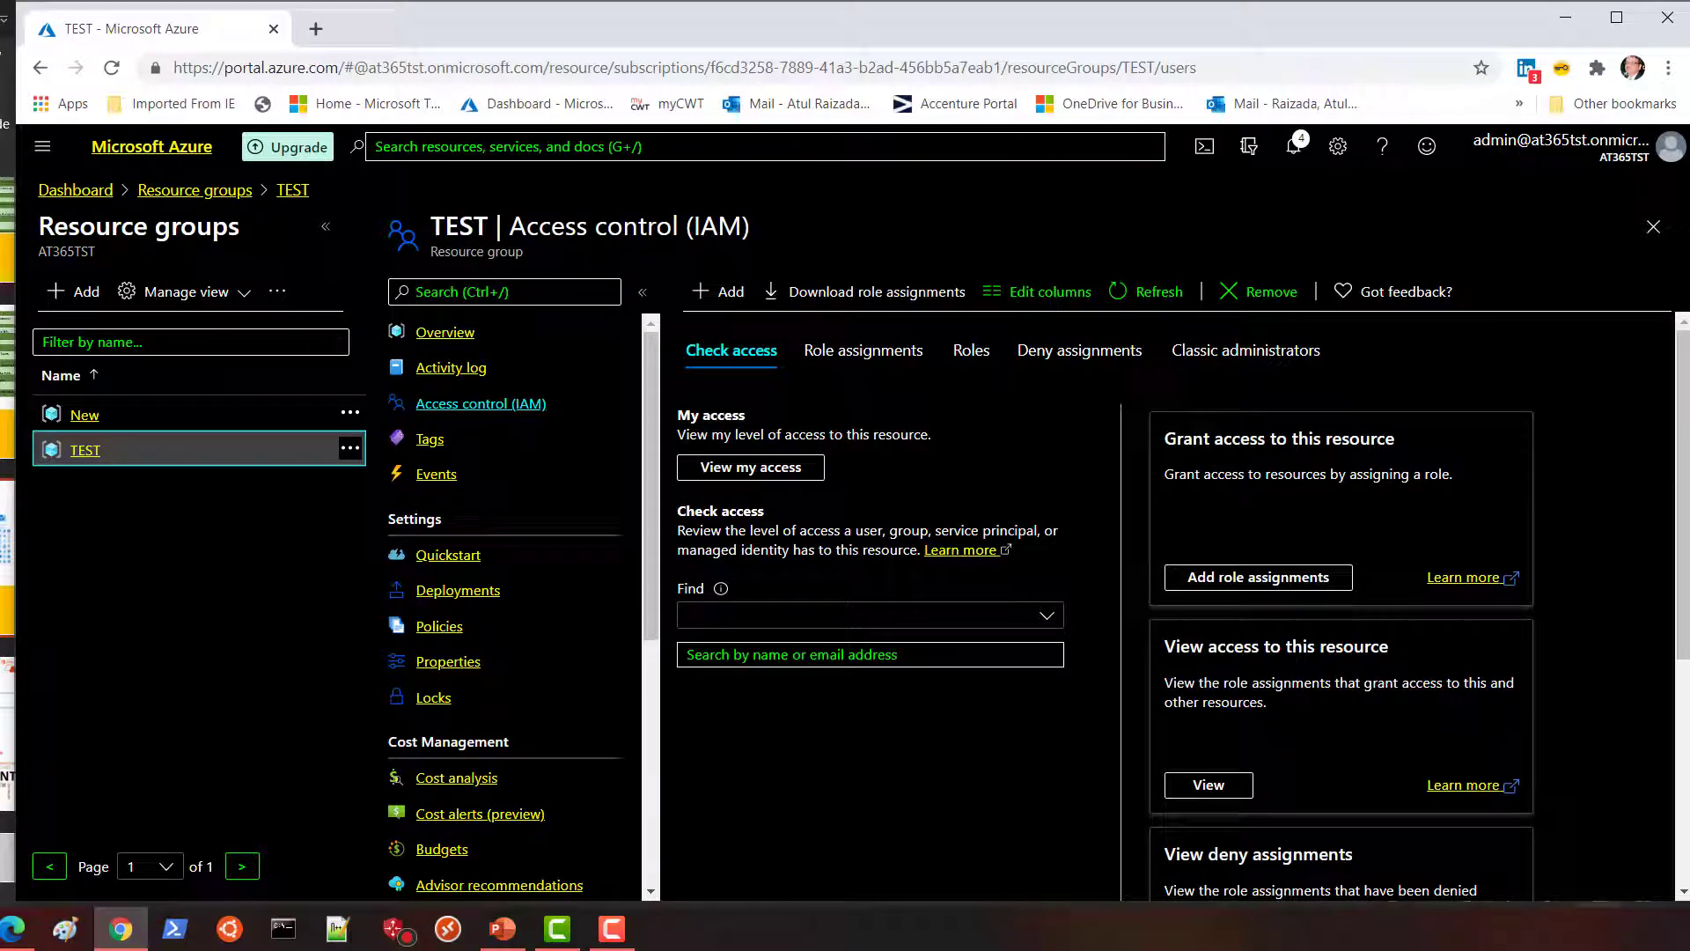
Assign the Owner role on TEST to the Test -Owner group and save.
{"action": "left_click", "coordinate": [1231, 579]}
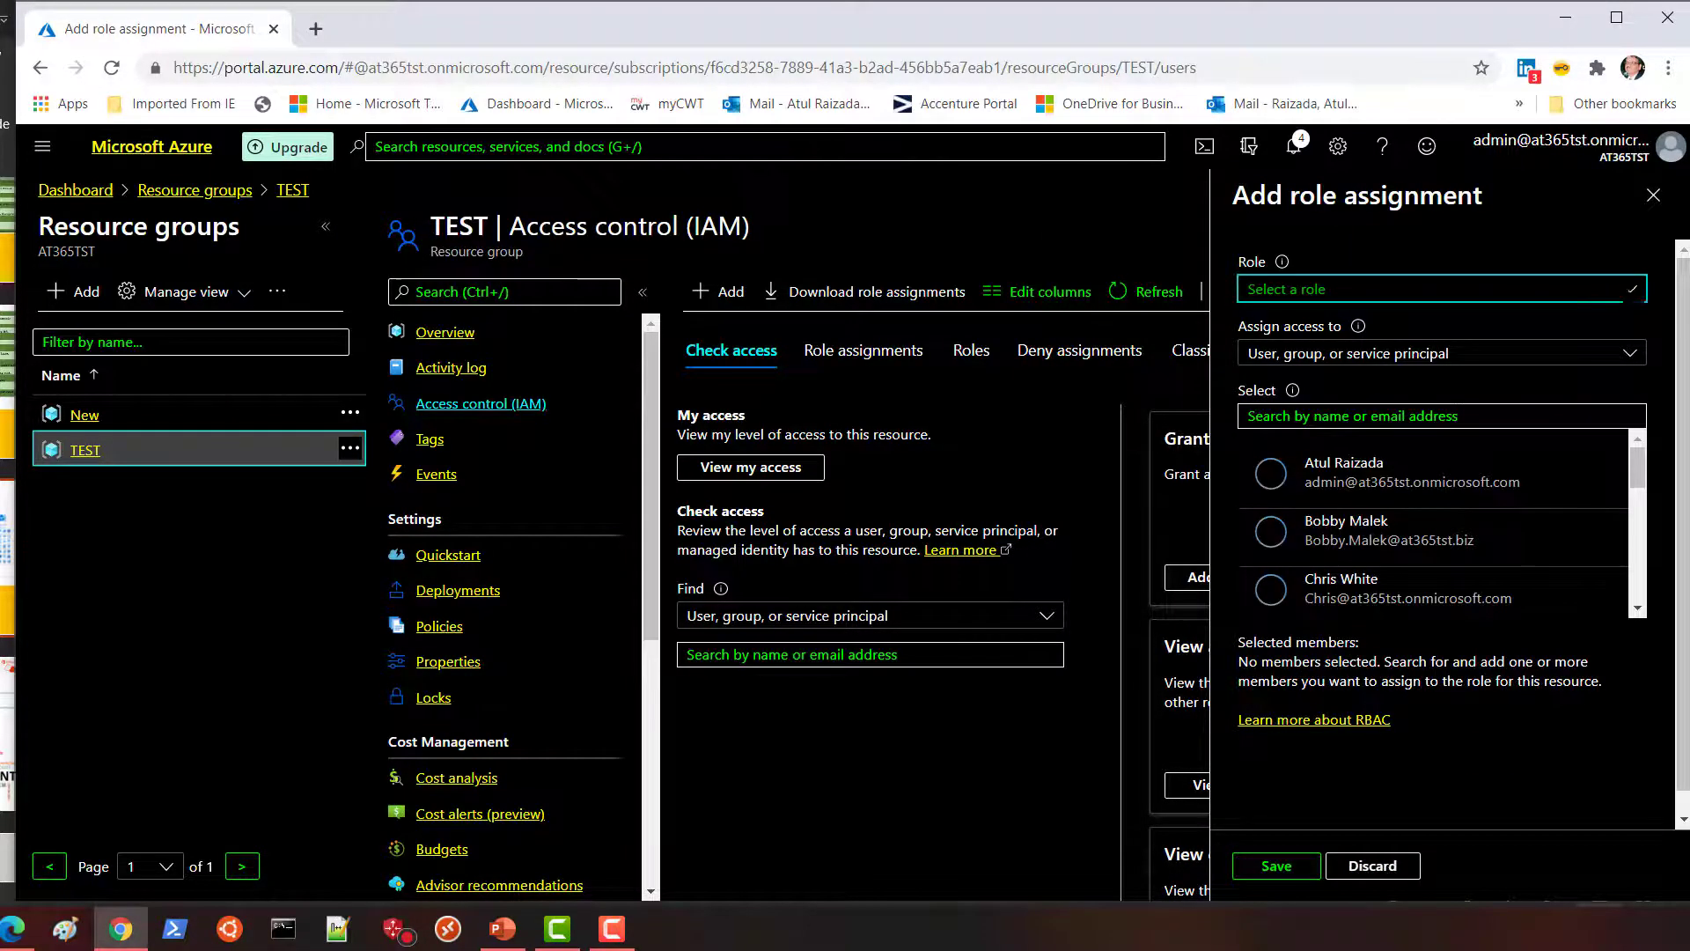
{"action": "left_click", "coordinate": [1633, 290]}
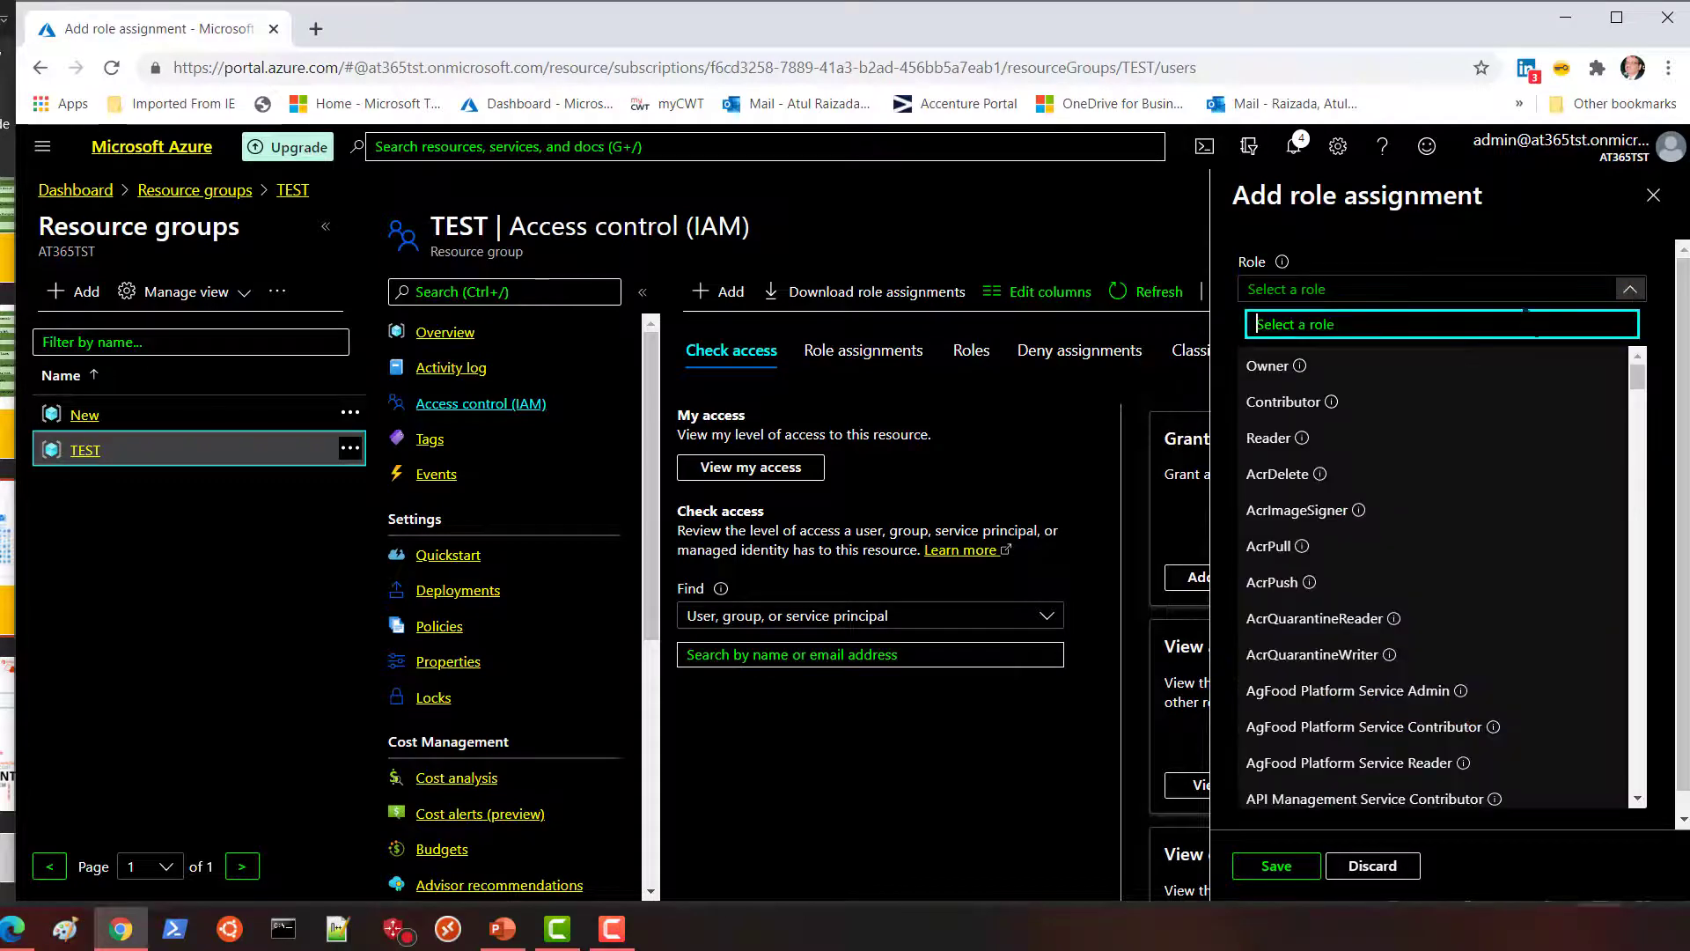
{"action": "left_click", "coordinate": [1311, 374]}
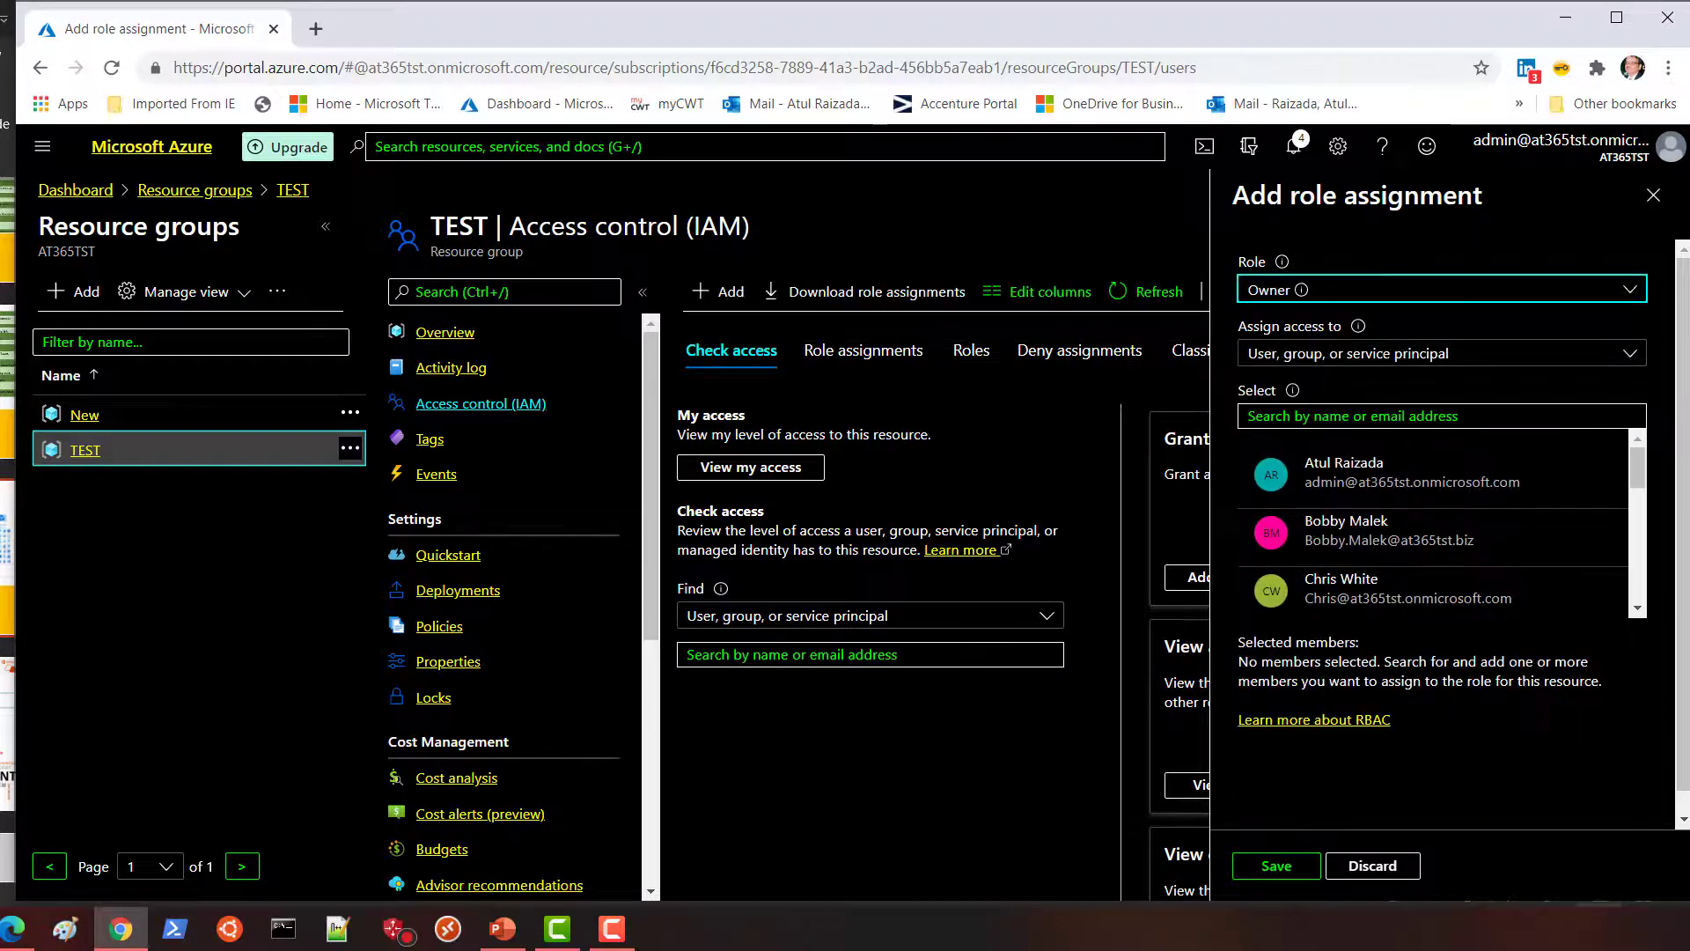
{"action": "left_click", "coordinate": [1290, 416]}
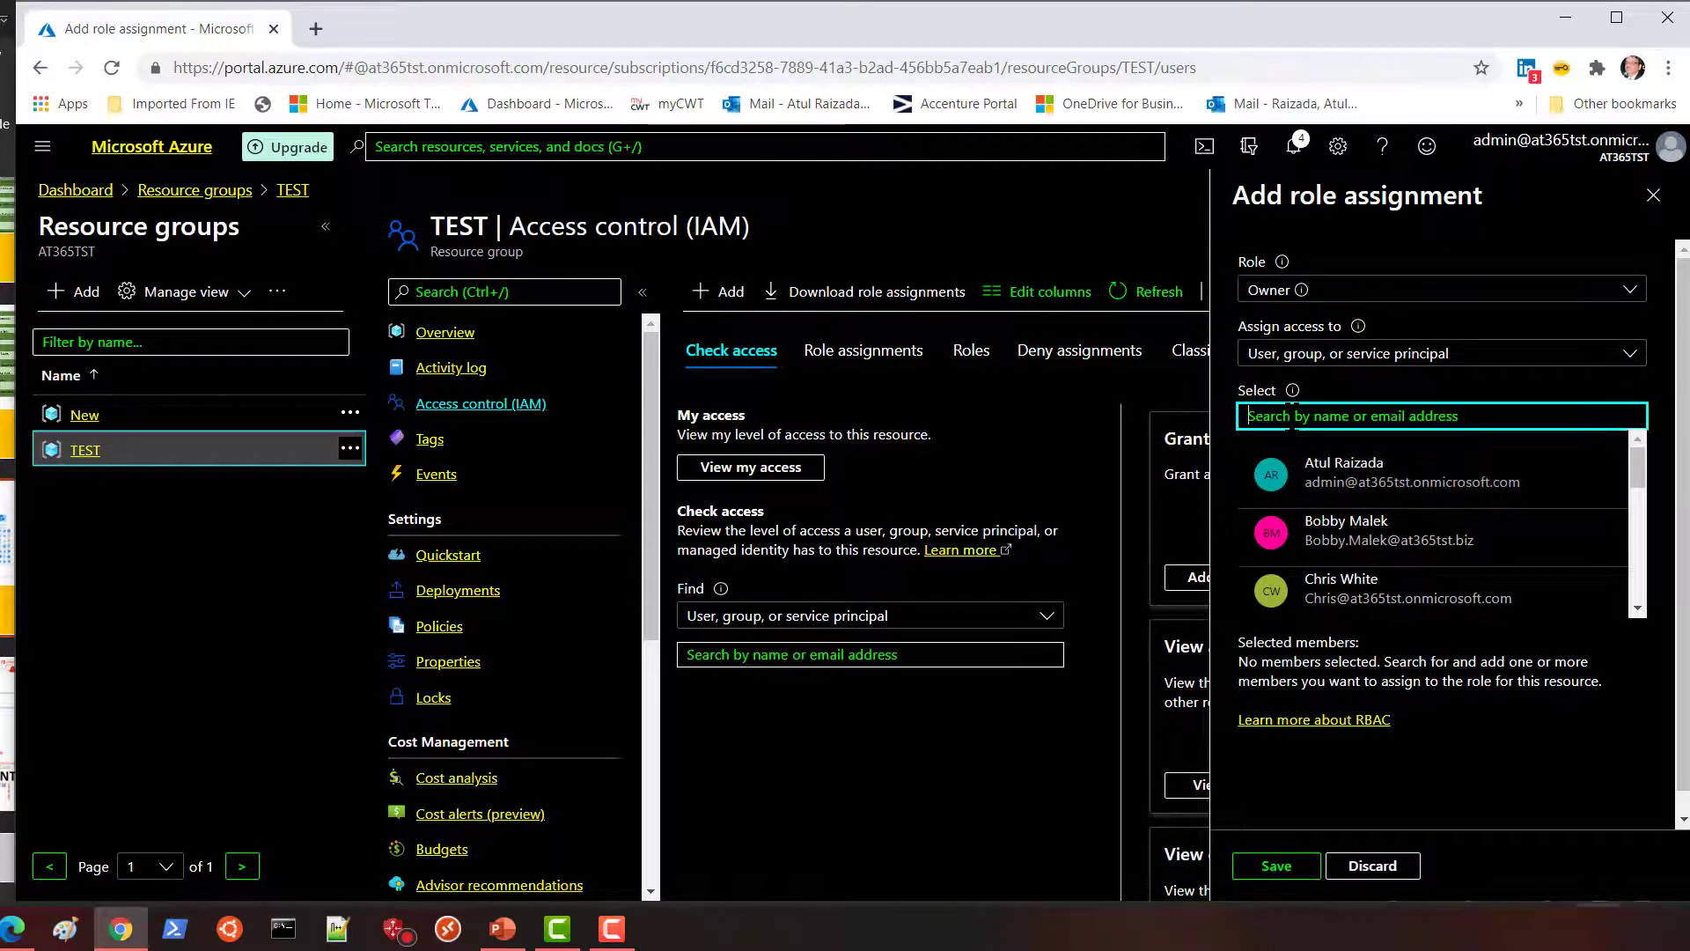
{"action": "type", "text": "test"}
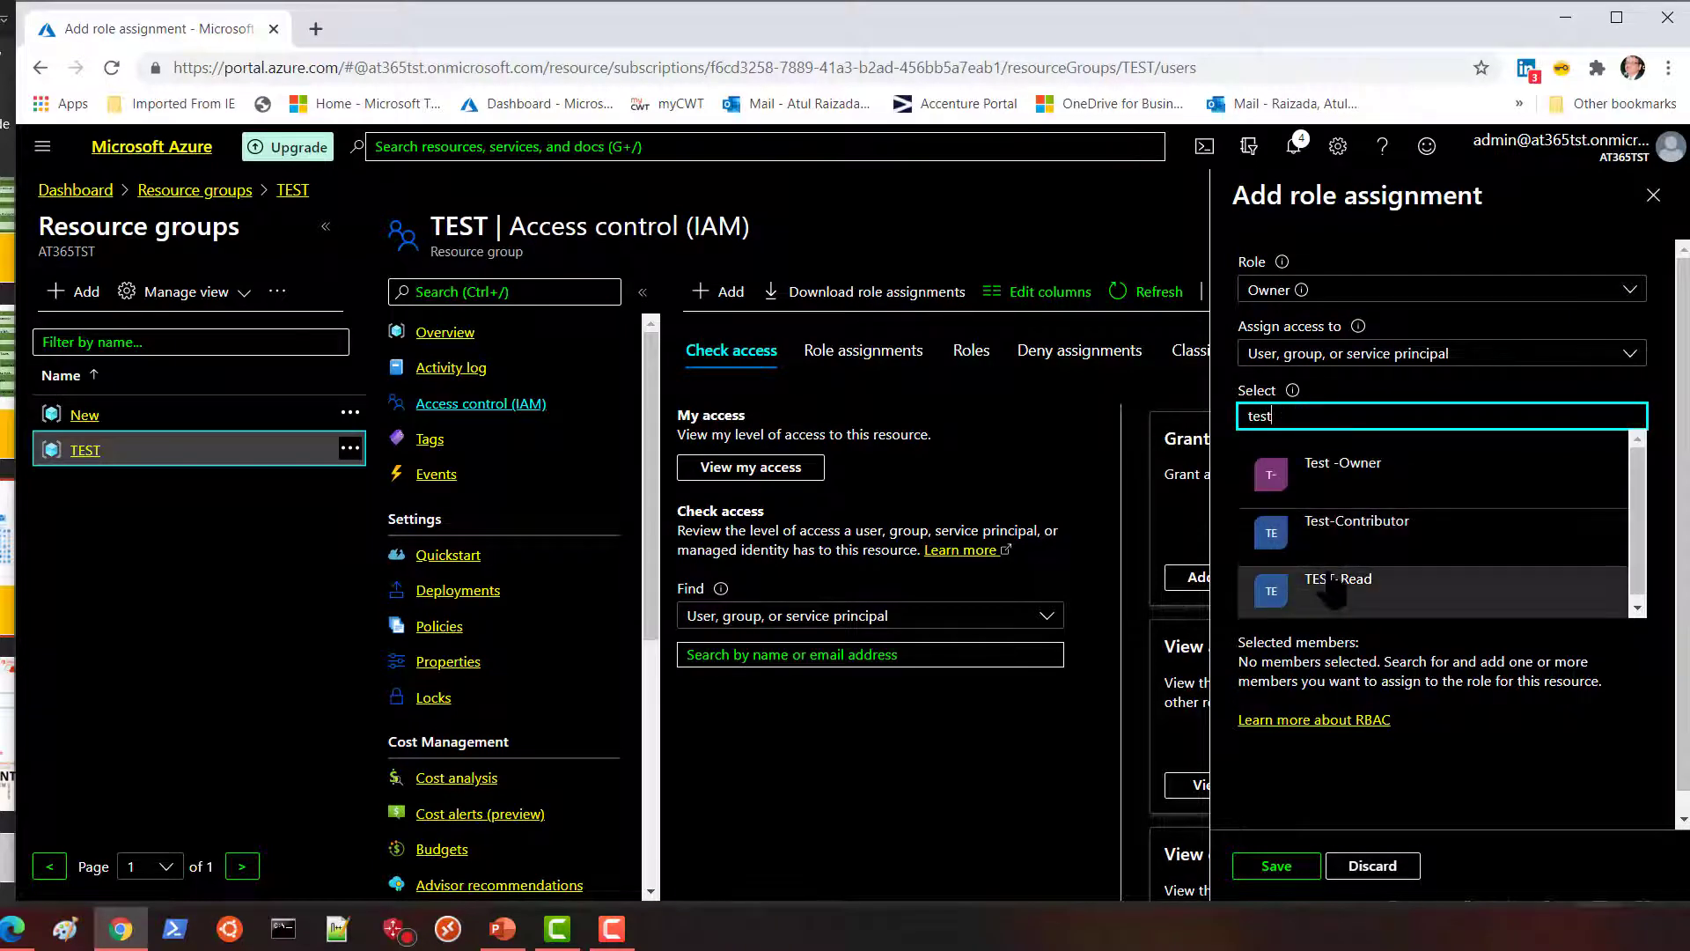
{"action": "left_click", "coordinate": [1338, 489]}
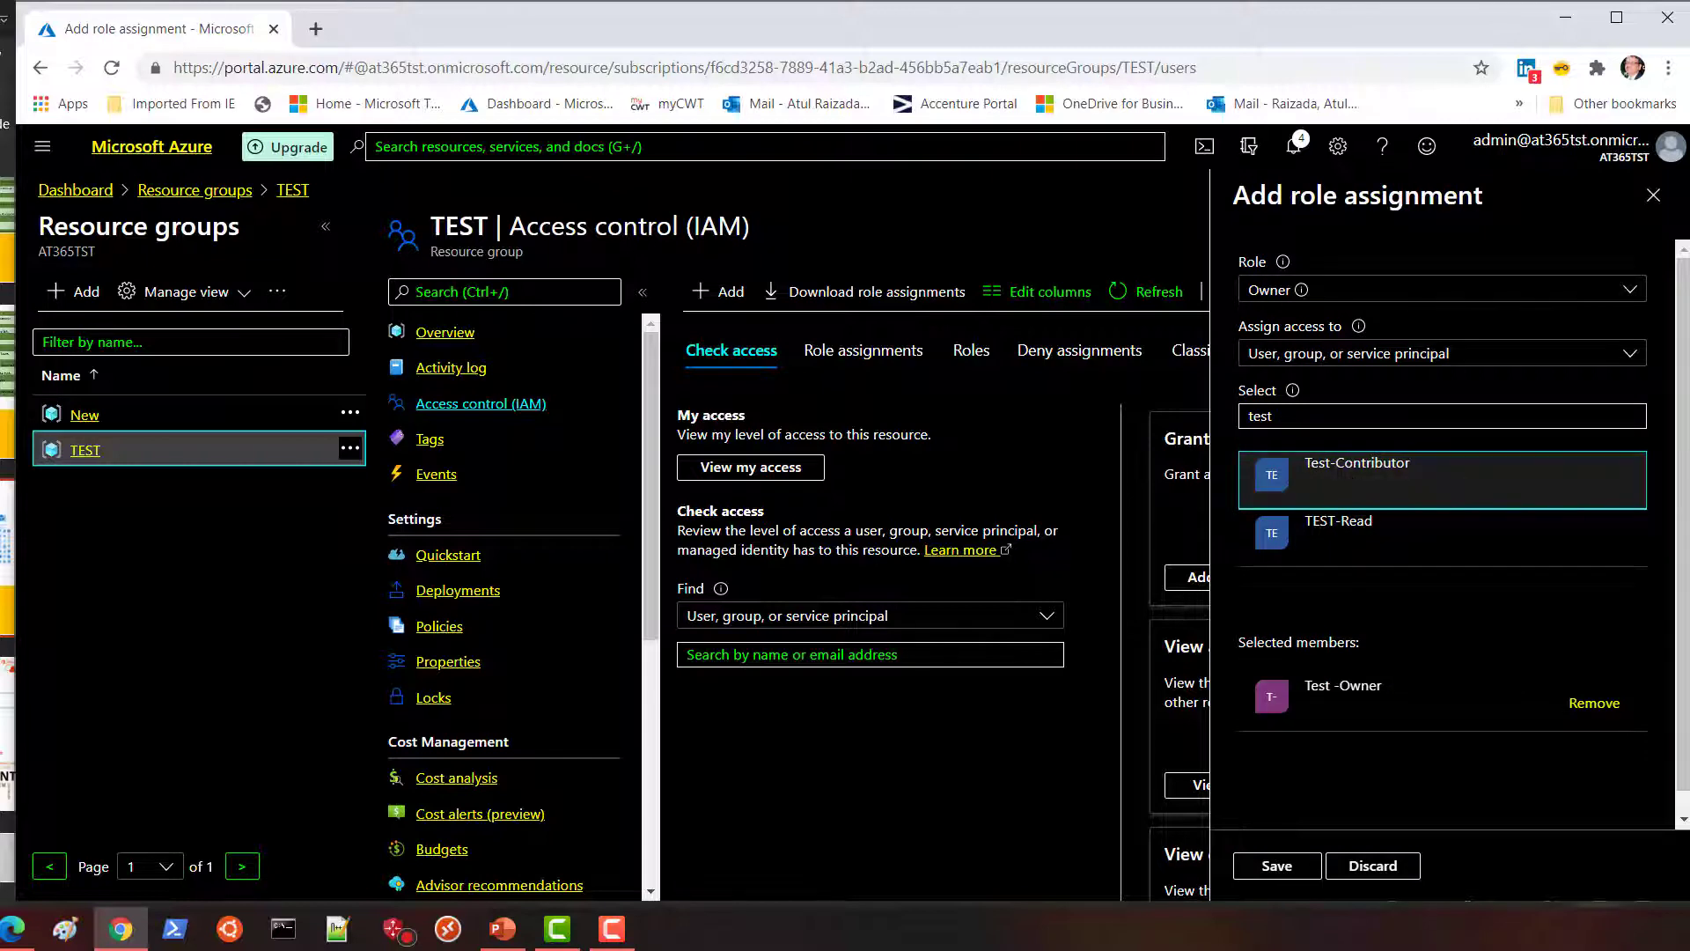
{"action": "left_click", "coordinate": [1289, 862]}
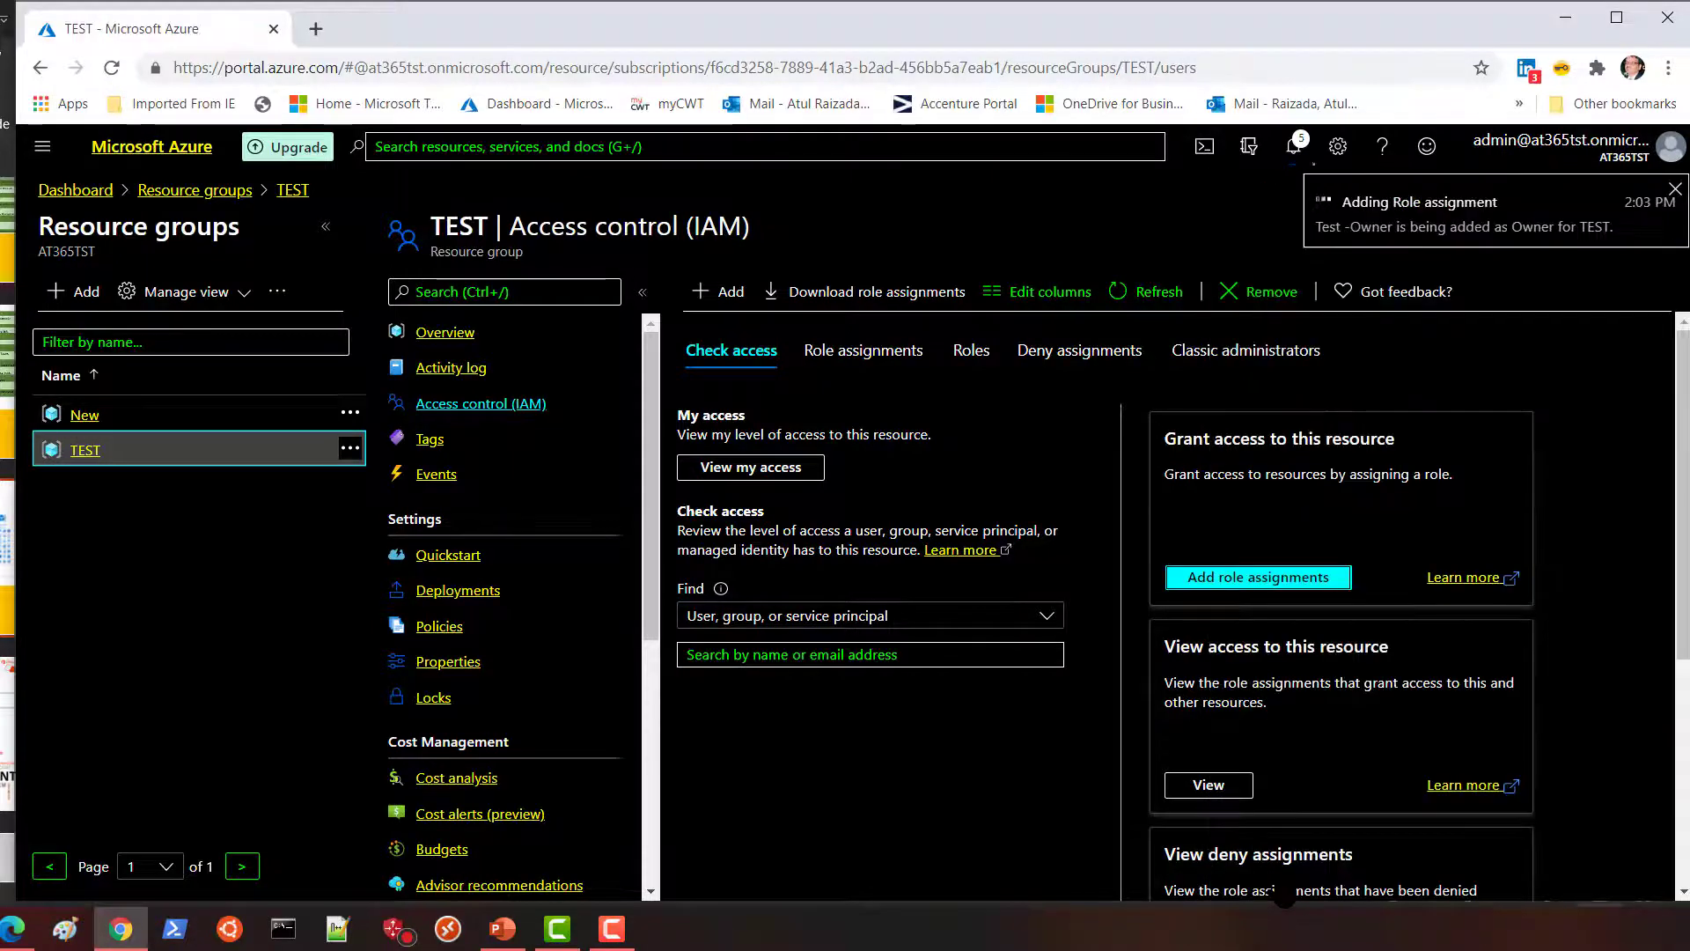
Assign the Contributor role on TEST to the Test-Contributor group and save.
{"action": "left_click", "coordinate": [1261, 577]}
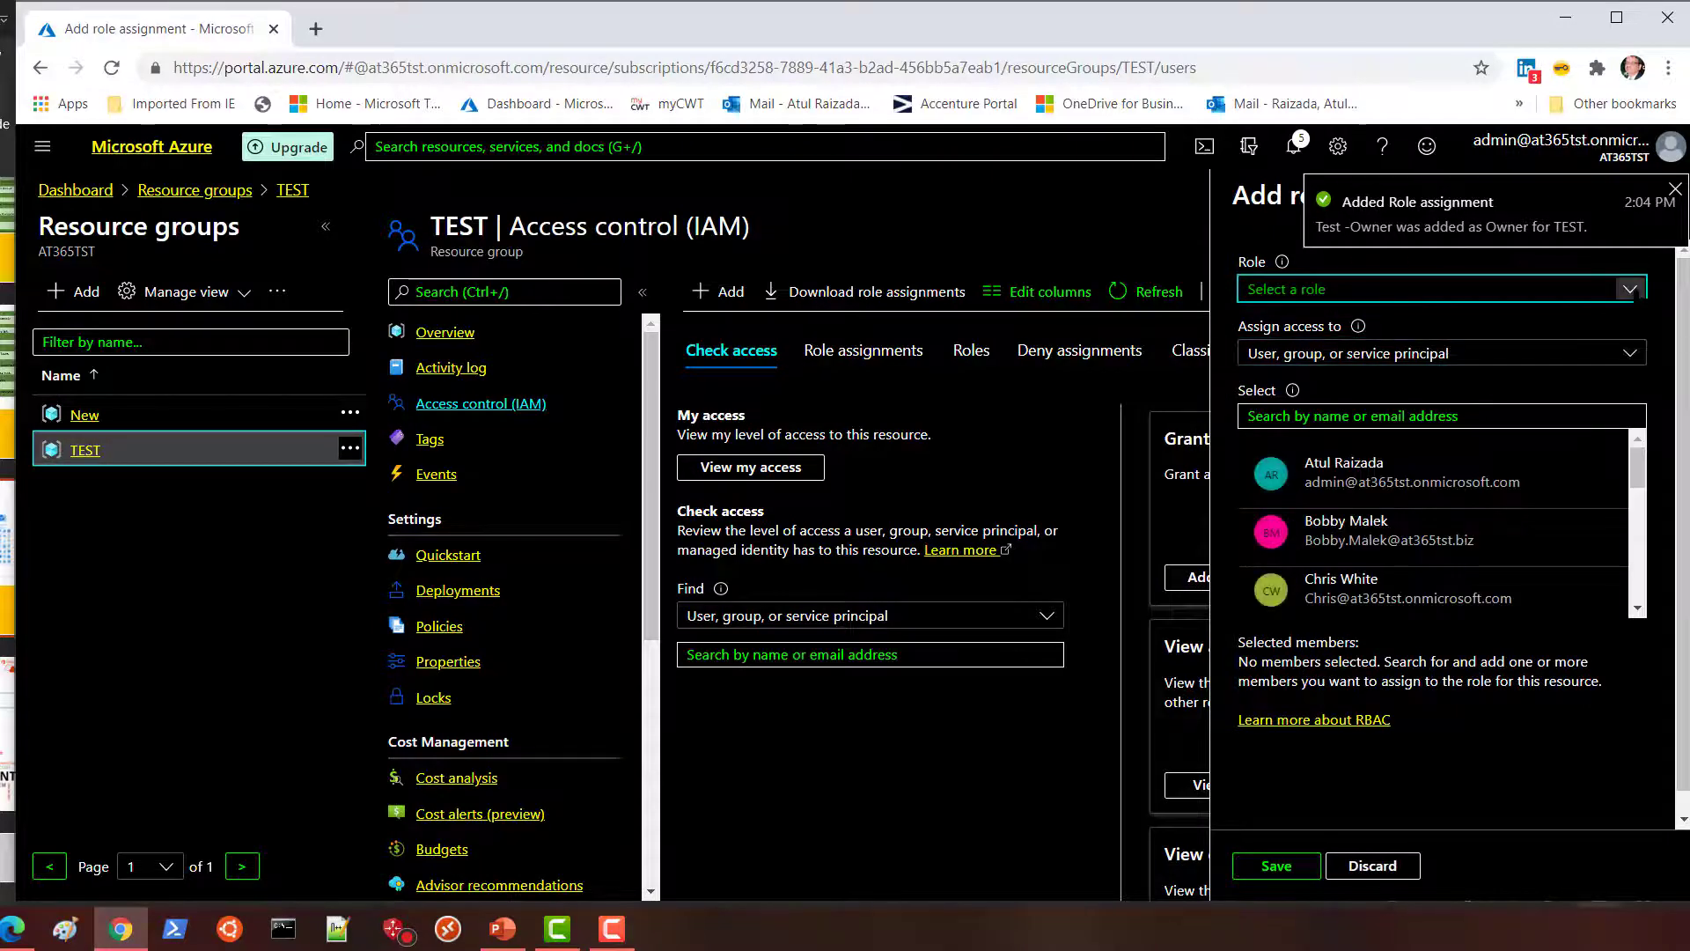
{"action": "left_click", "coordinate": [1632, 290]}
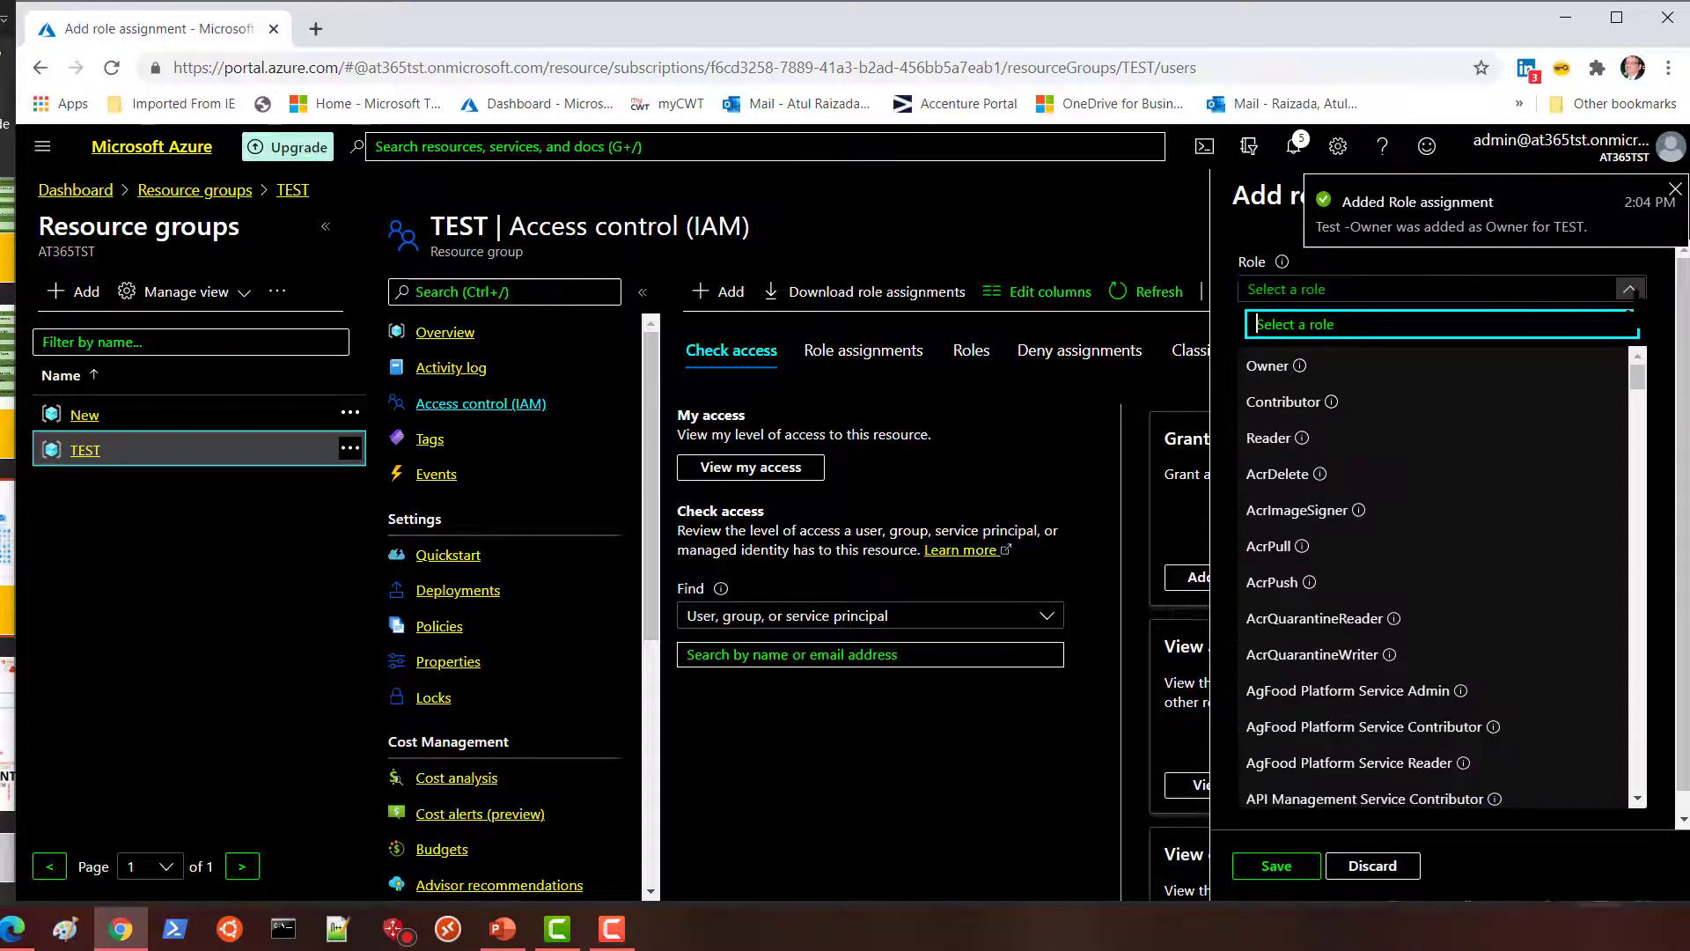
{"action": "left_click", "coordinate": [1283, 401]}
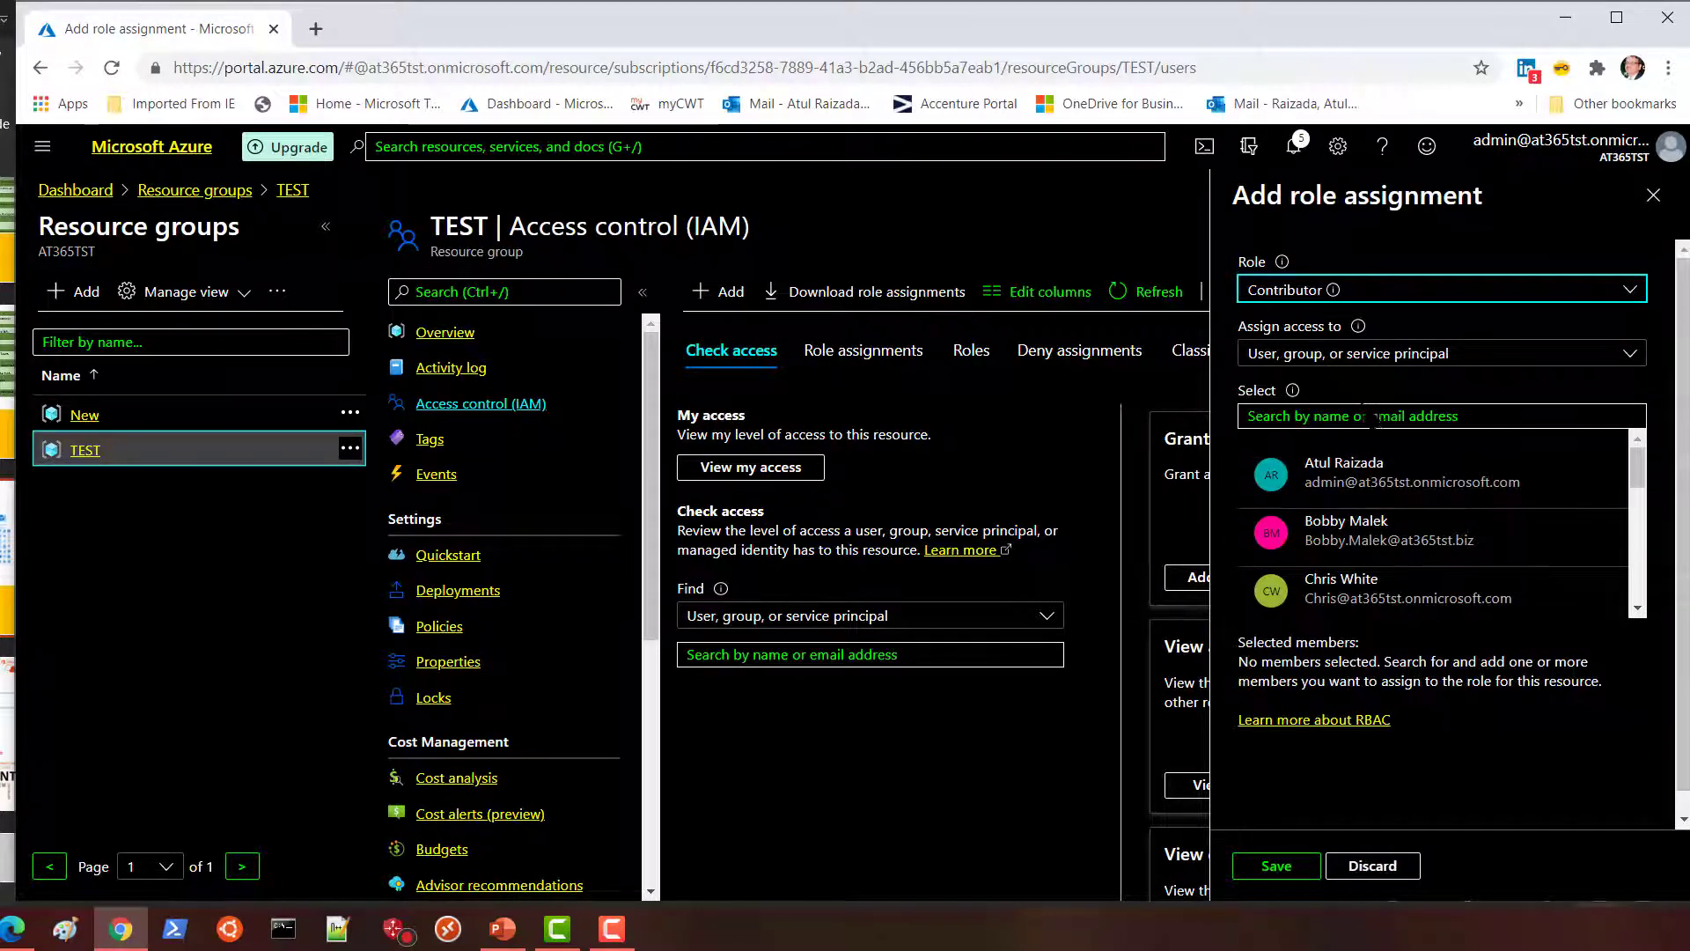
{"action": "left_click", "coordinate": [1348, 416]}
{"action": "type", "text": "te"}
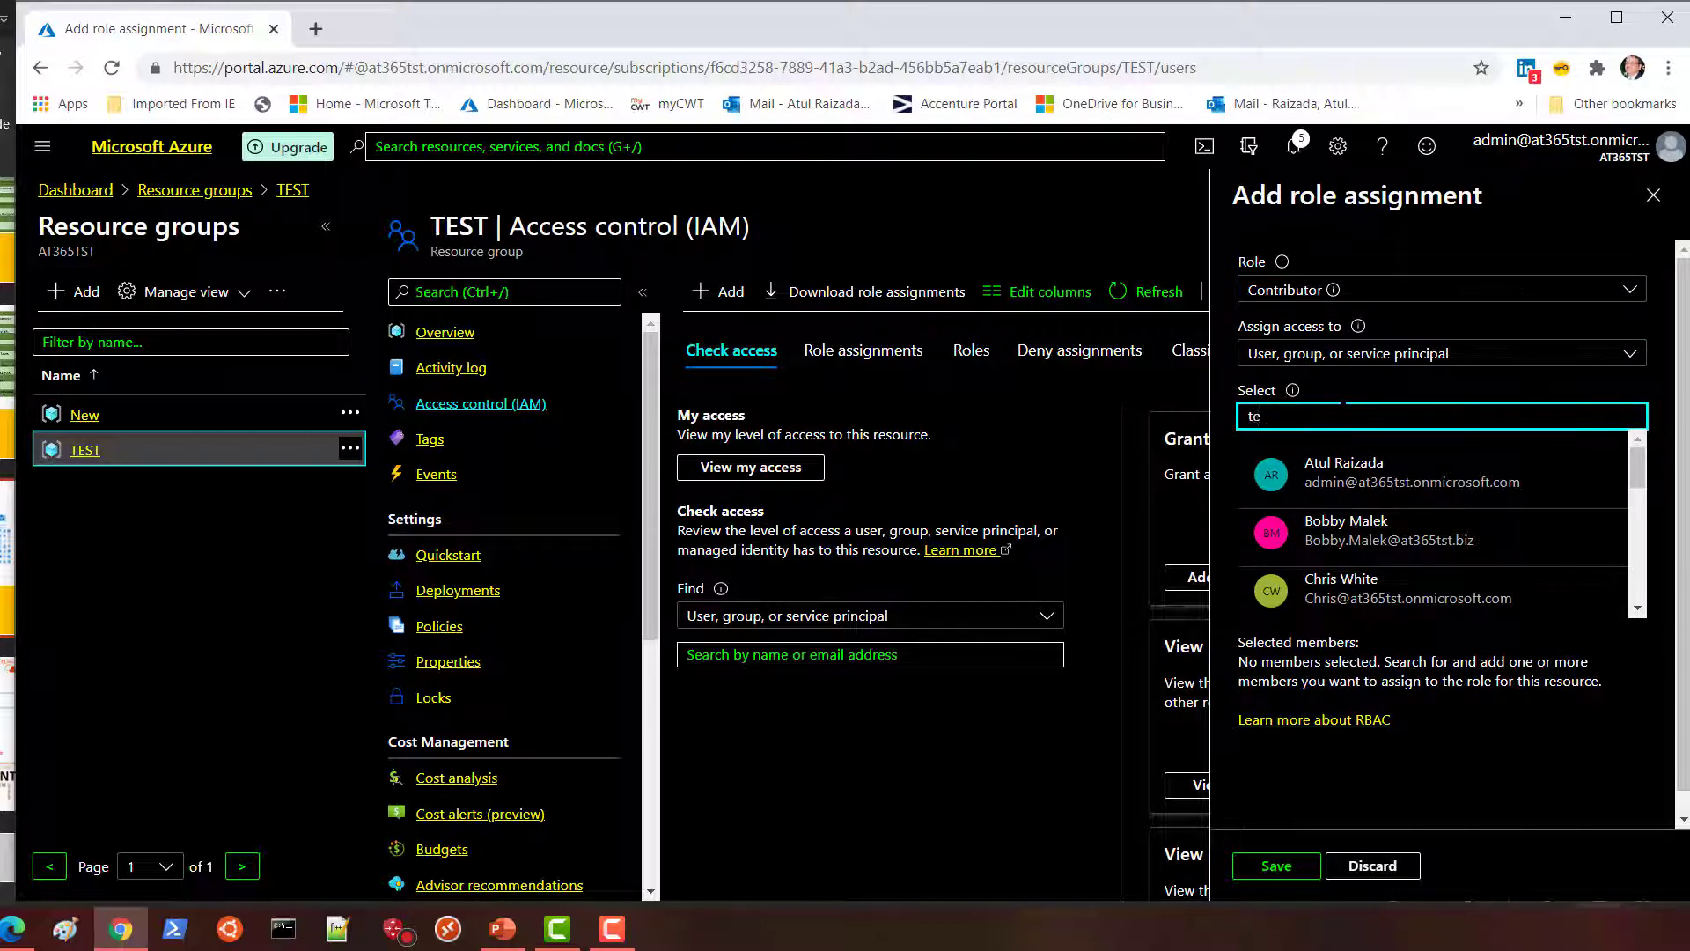
{"action": "type", "text": "st"}
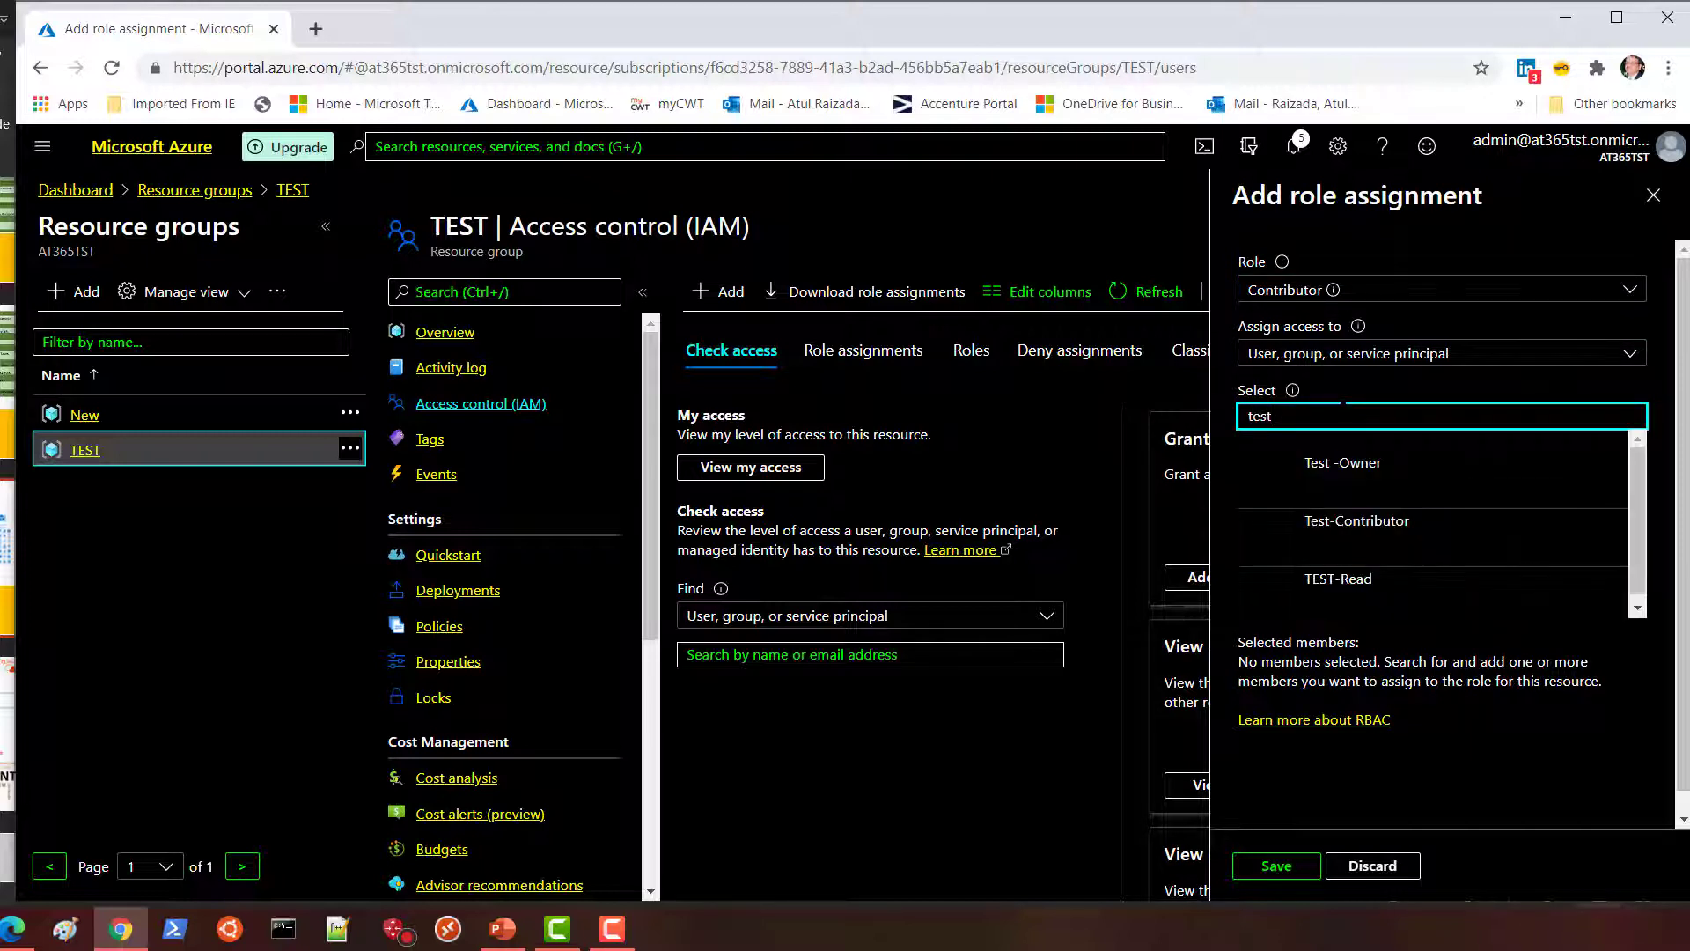
{"action": "left_click", "coordinate": [1365, 535]}
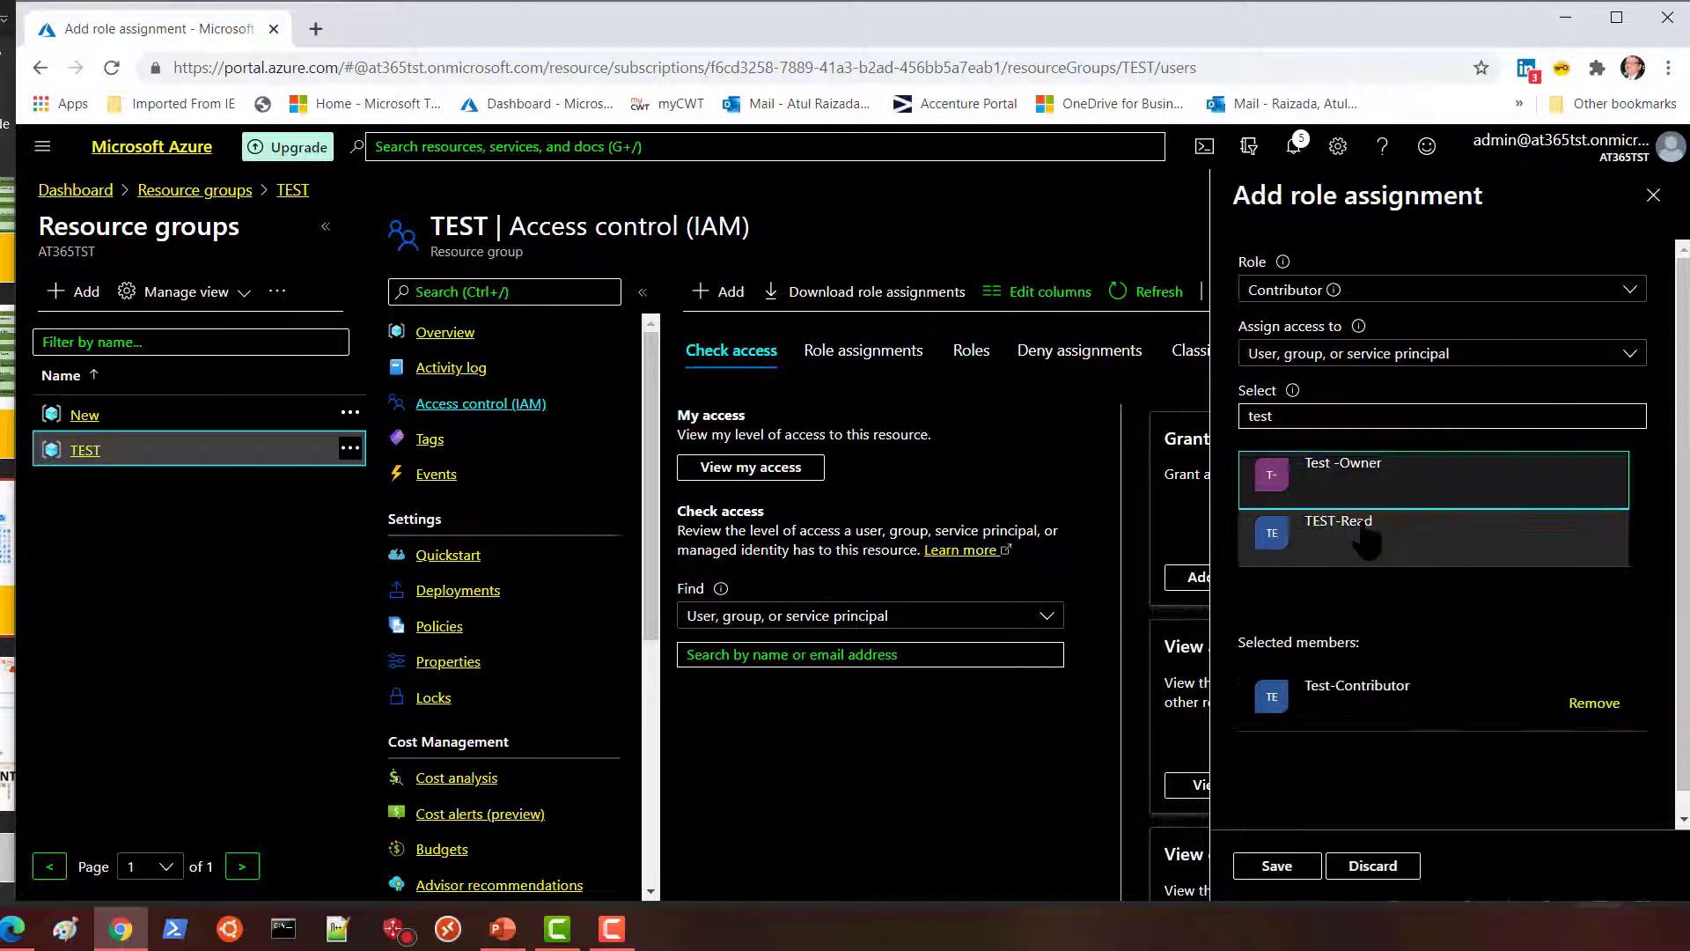
{"action": "left_click", "coordinate": [1277, 866]}
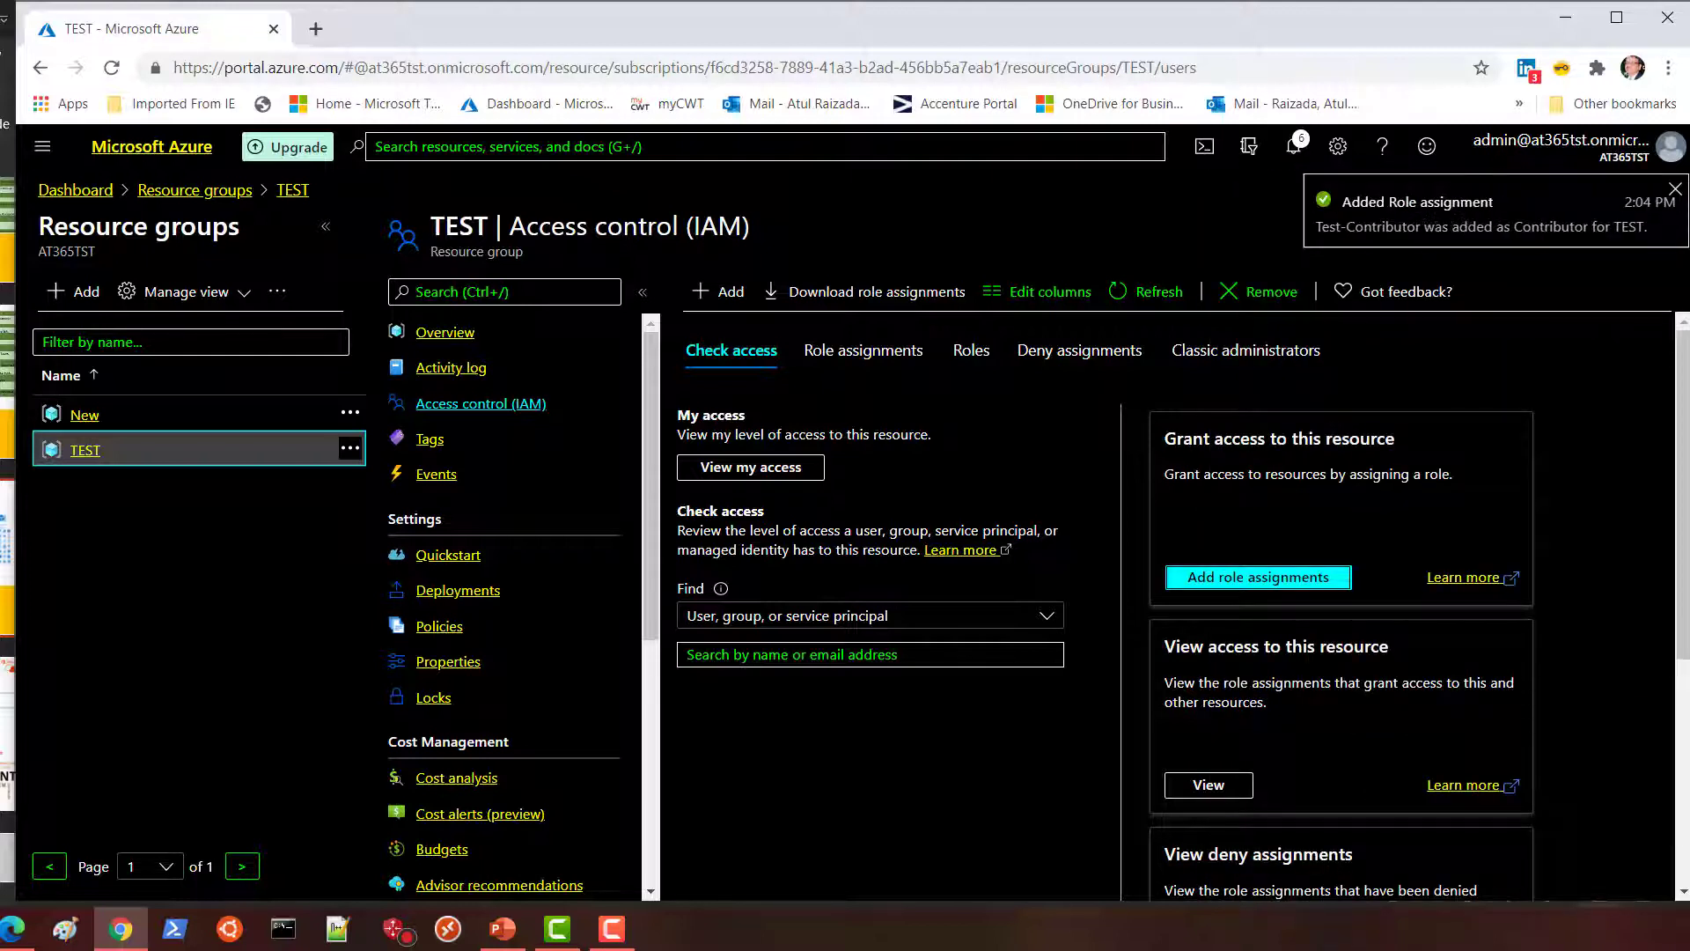
Assign the Reader role on TEST to the TEST-Read group and save.
{"action": "left_click", "coordinate": [1283, 578]}
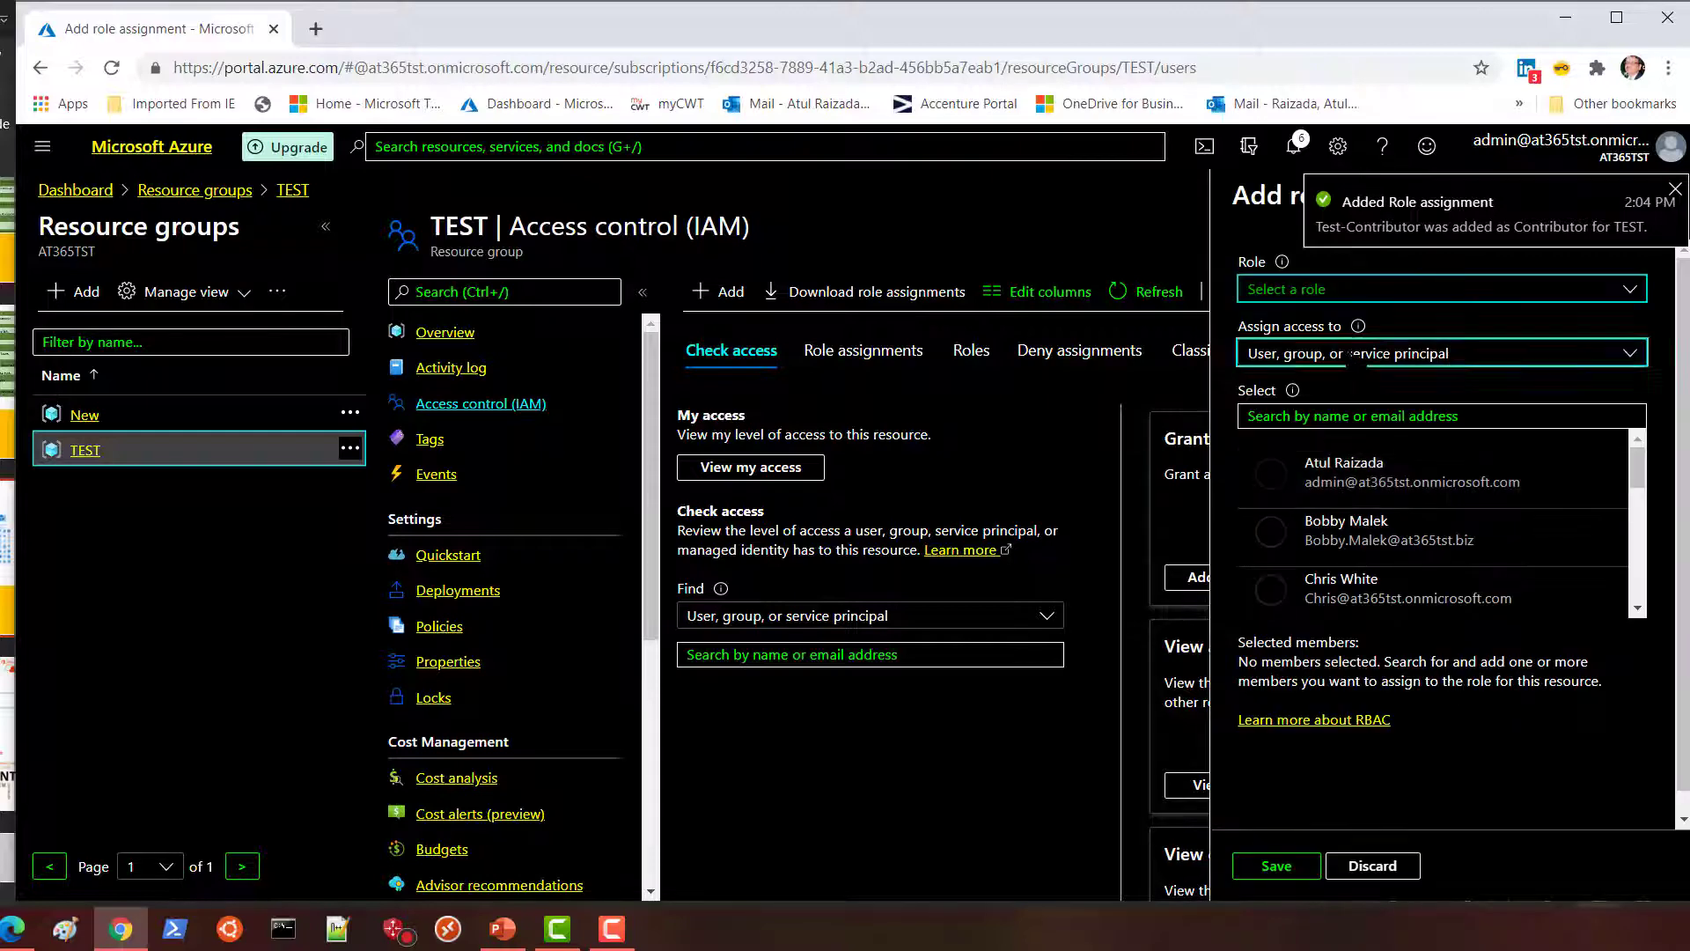
{"action": "left_click", "coordinate": [1369, 293]}
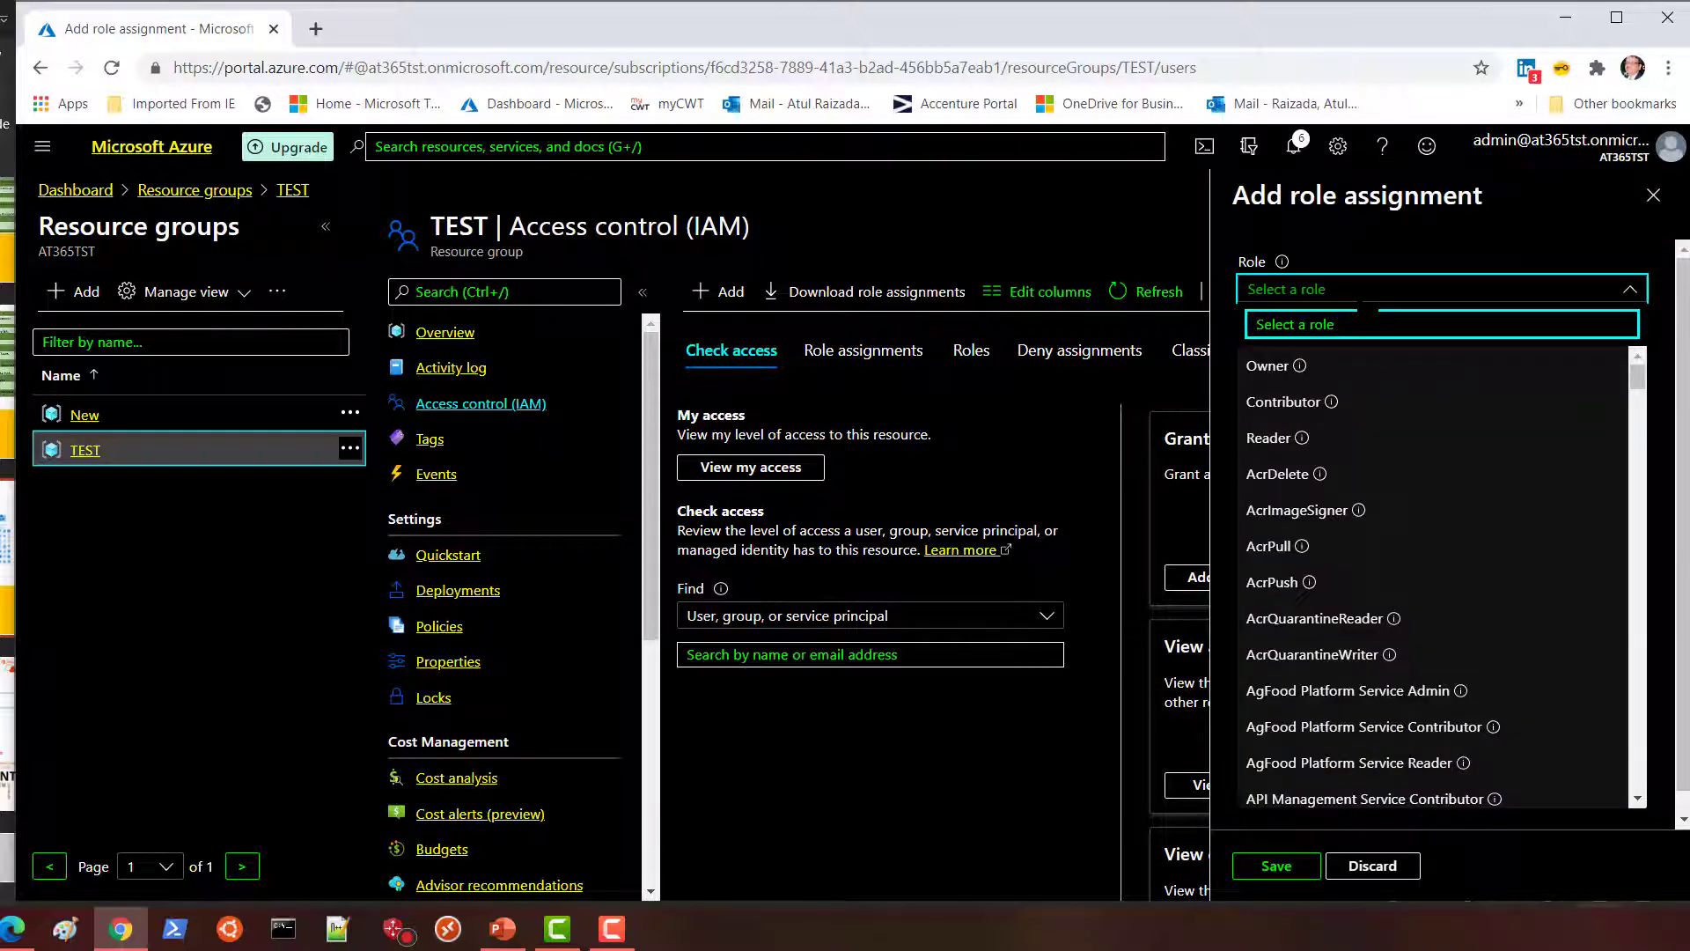
{"action": "left_click", "coordinate": [1268, 437]}
{"action": "left_click", "coordinate": [1290, 419]}
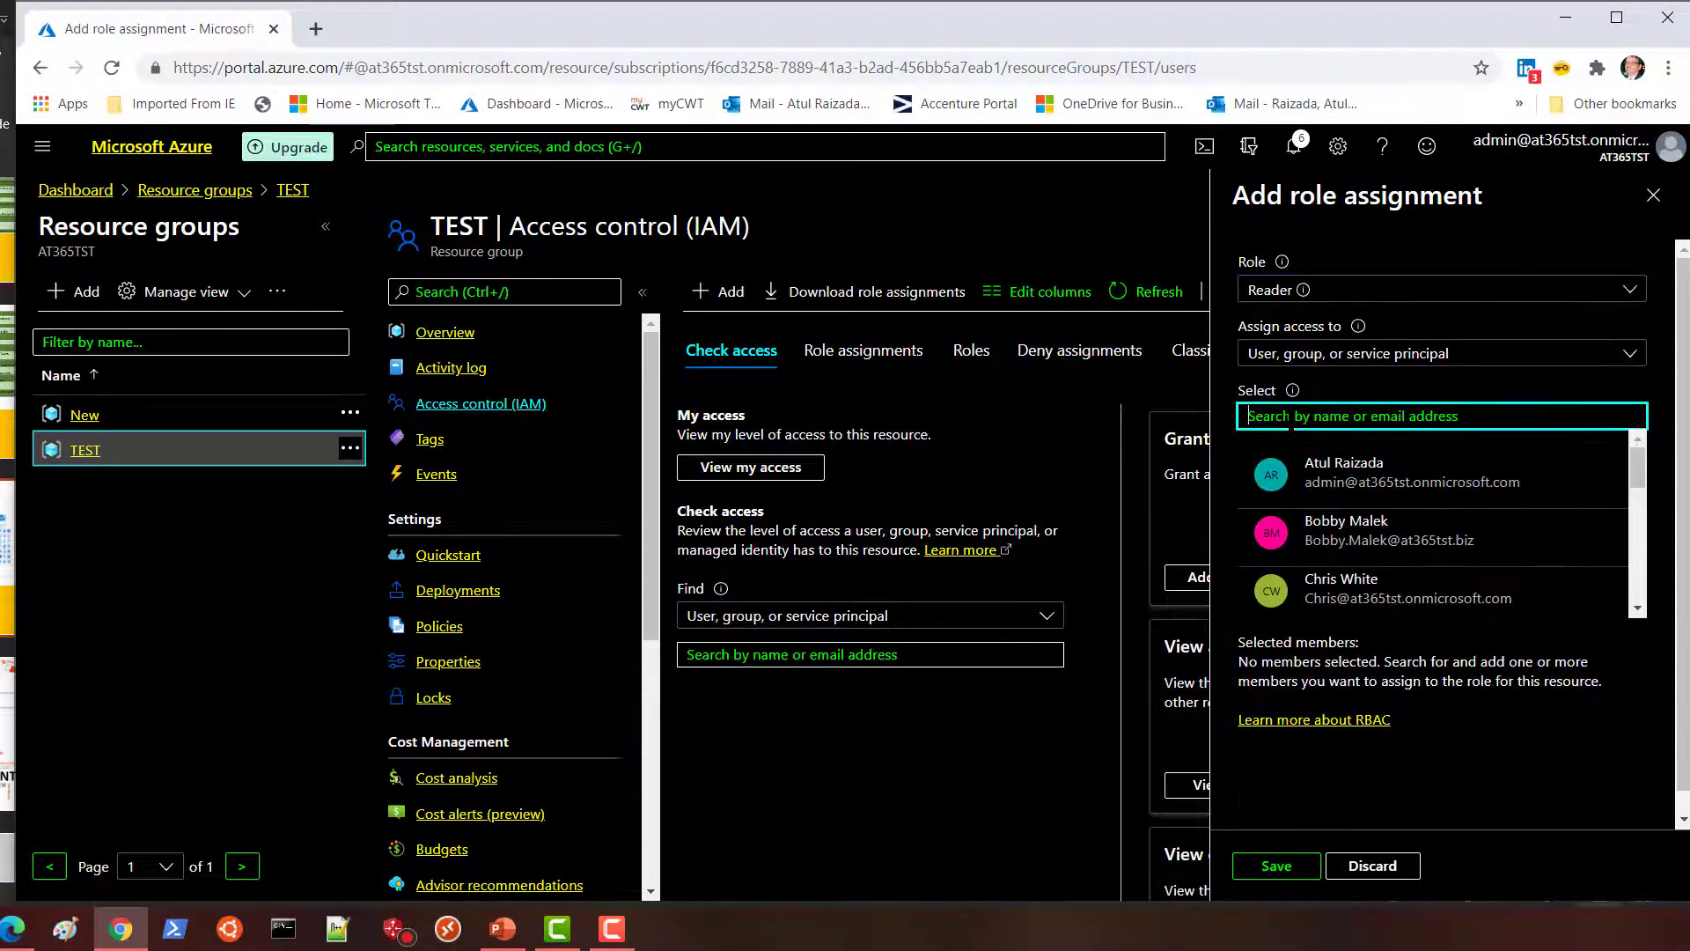
{"action": "type", "text": "test"}
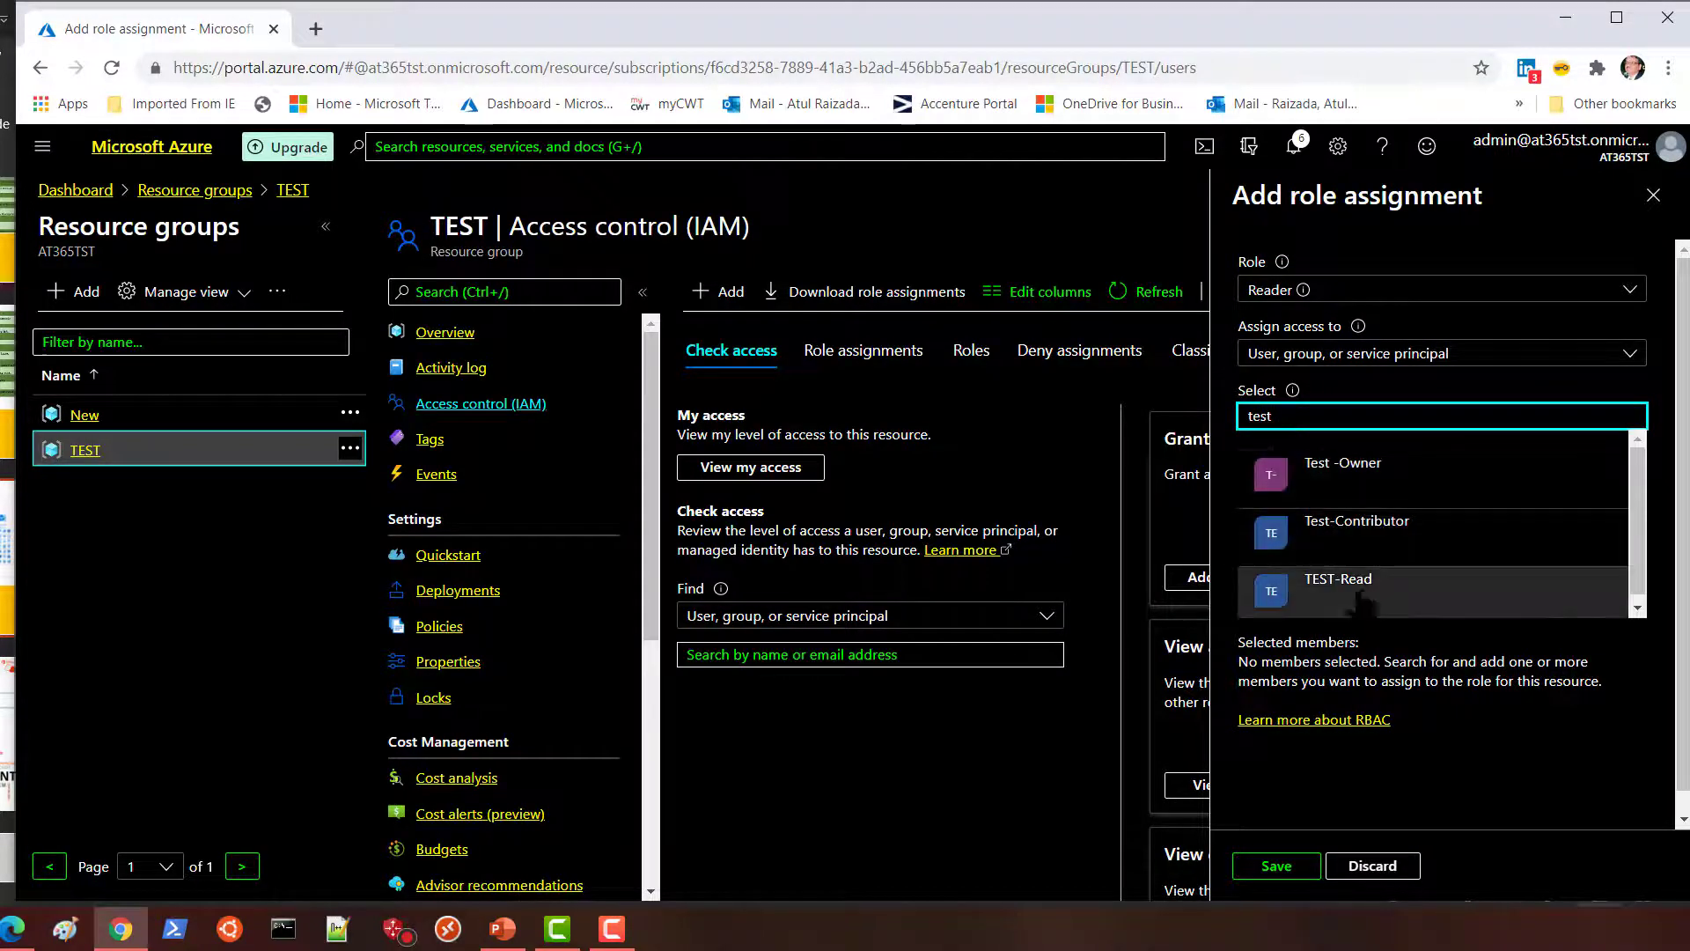
{"action": "left_click", "coordinate": [1359, 583]}
{"action": "left_click", "coordinate": [1276, 865]}
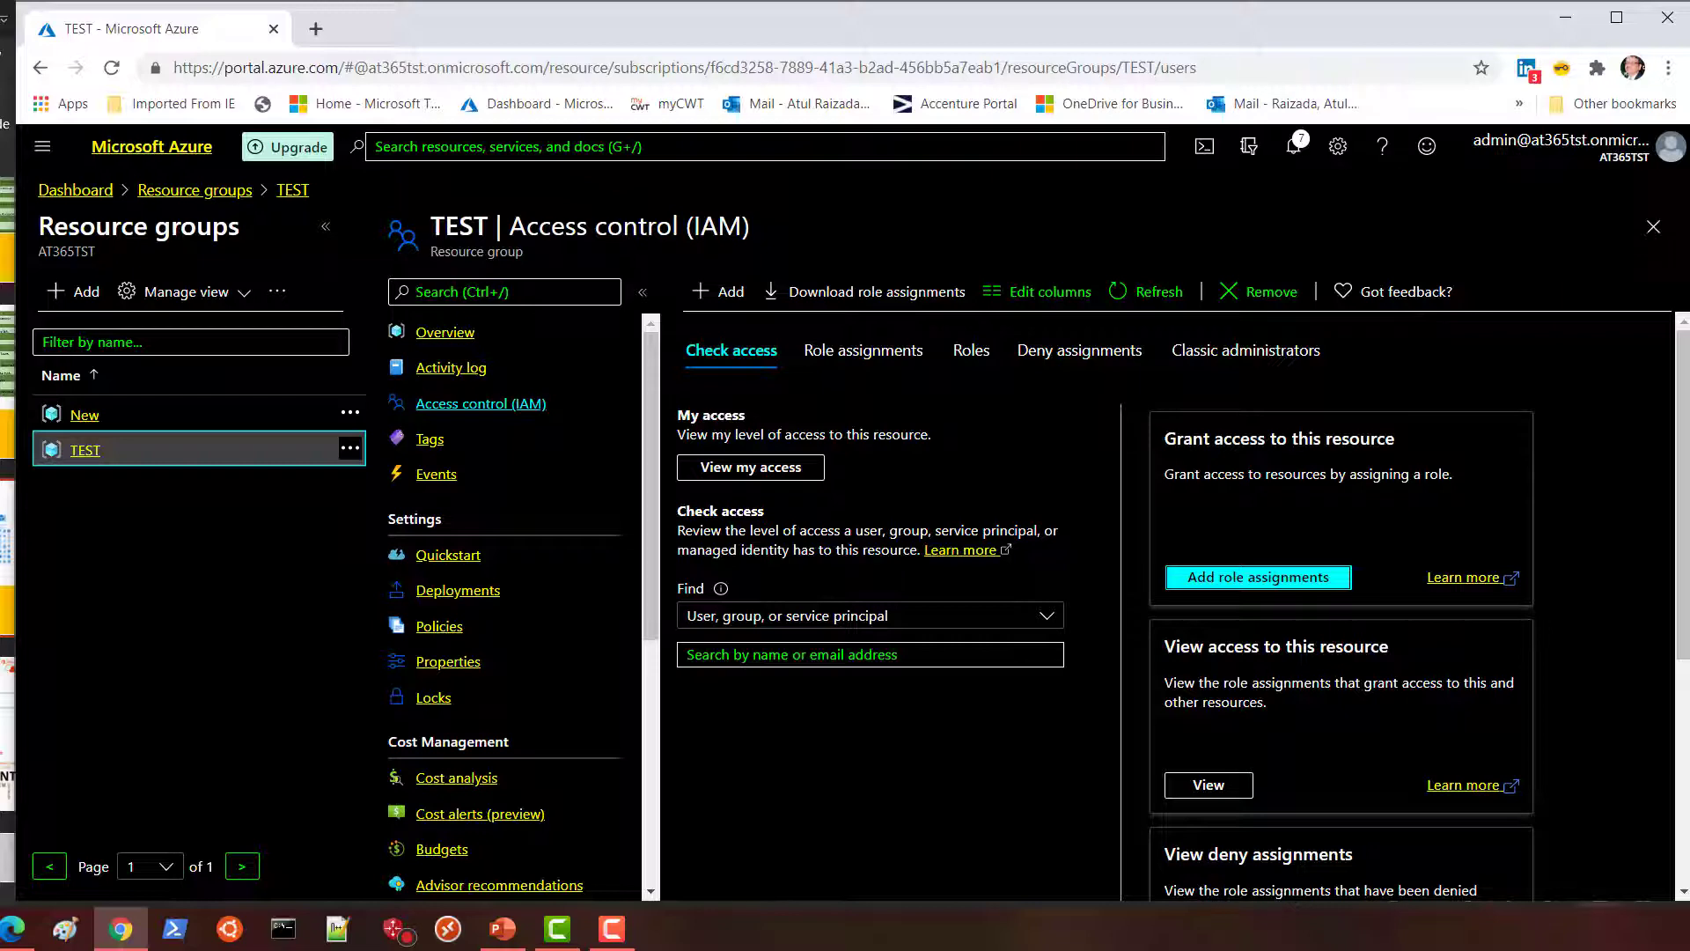
Show TEST's Role assignments tab and scroll through its five entries.
{"action": "left_click", "coordinate": [1214, 785]}
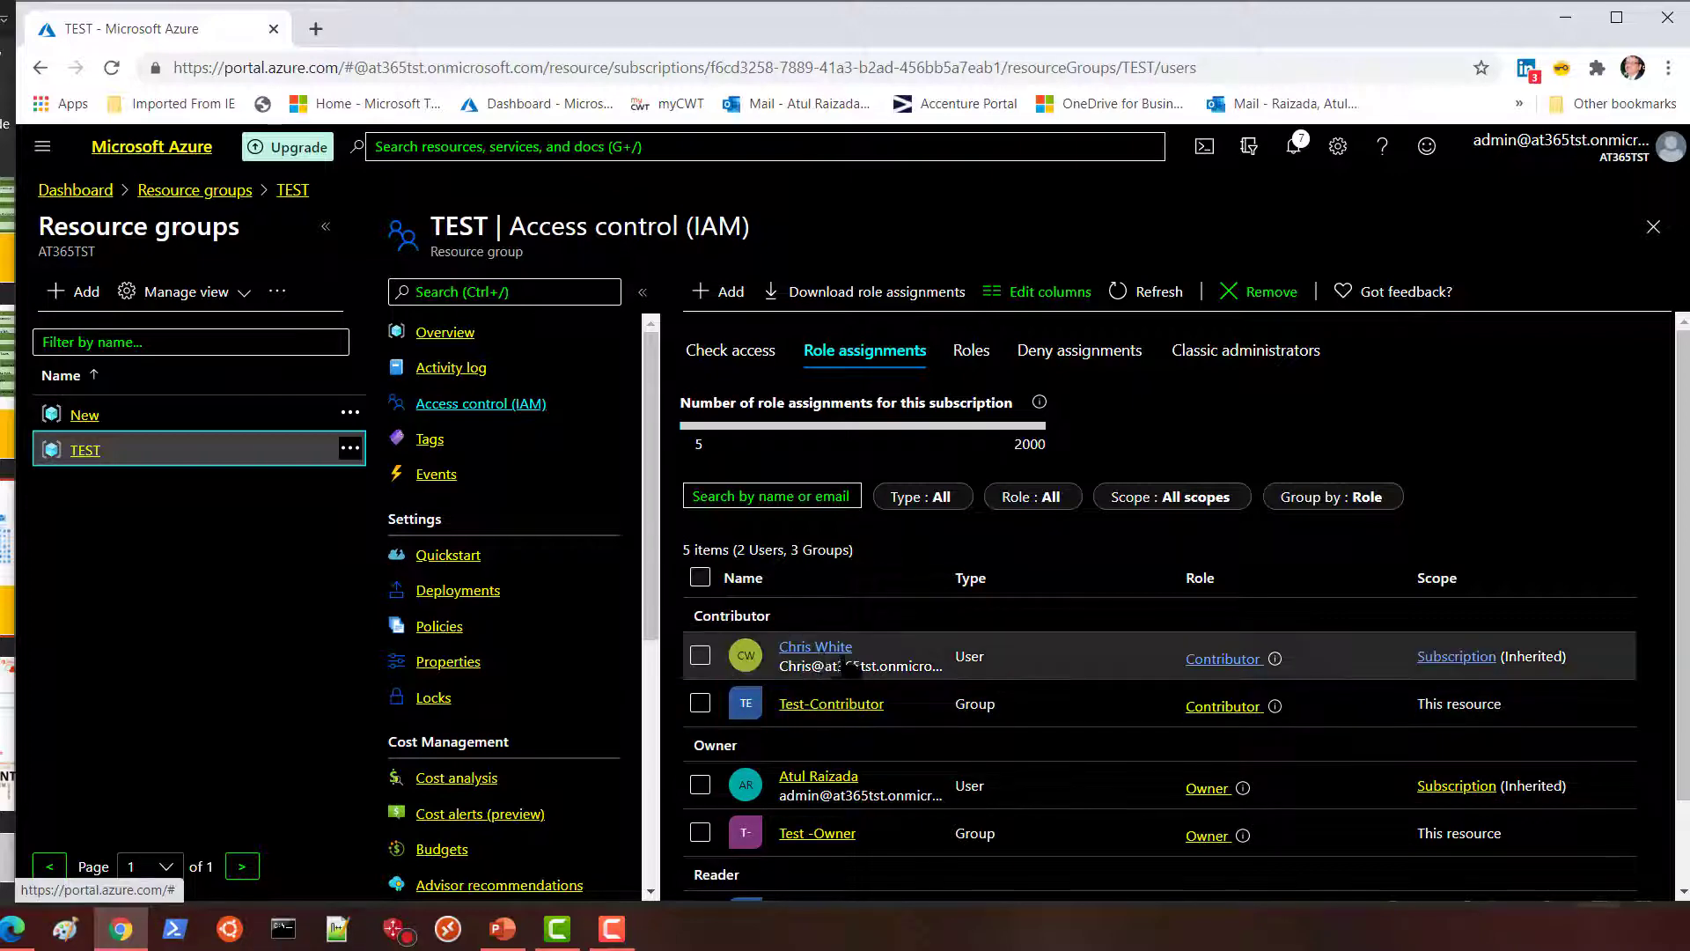
{"action": "left_click", "coordinate": [830, 498]}
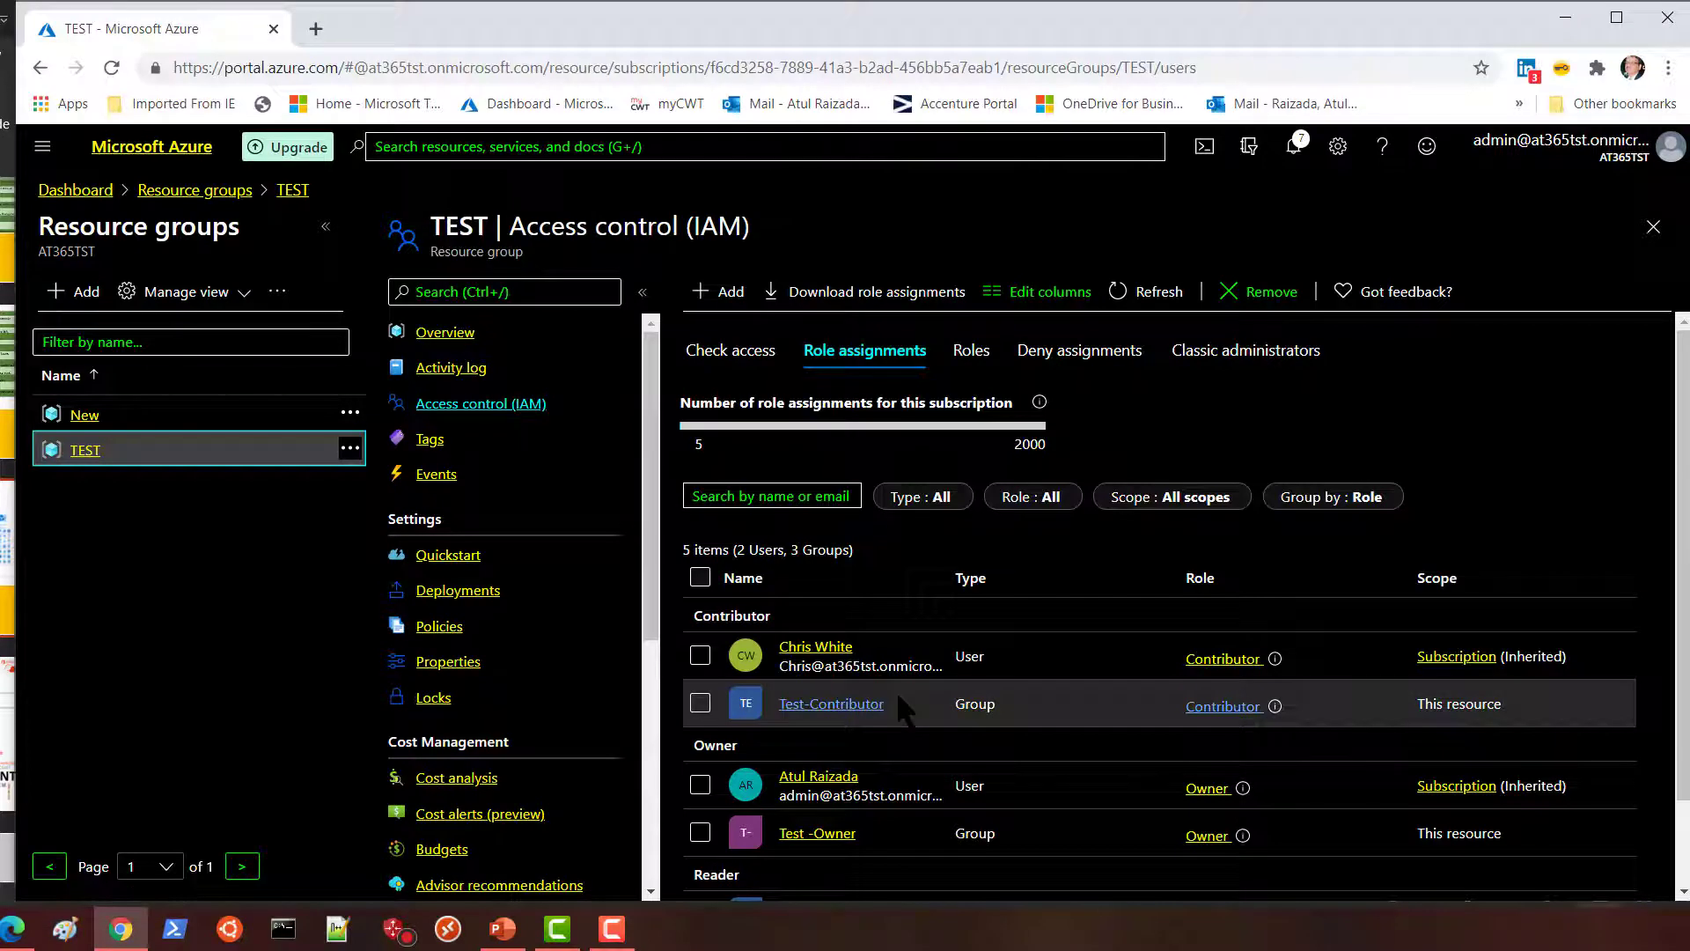
{"action": "scroll", "coordinate": [928, 660], "scroll_direction": "down", "scroll_amount": 2}
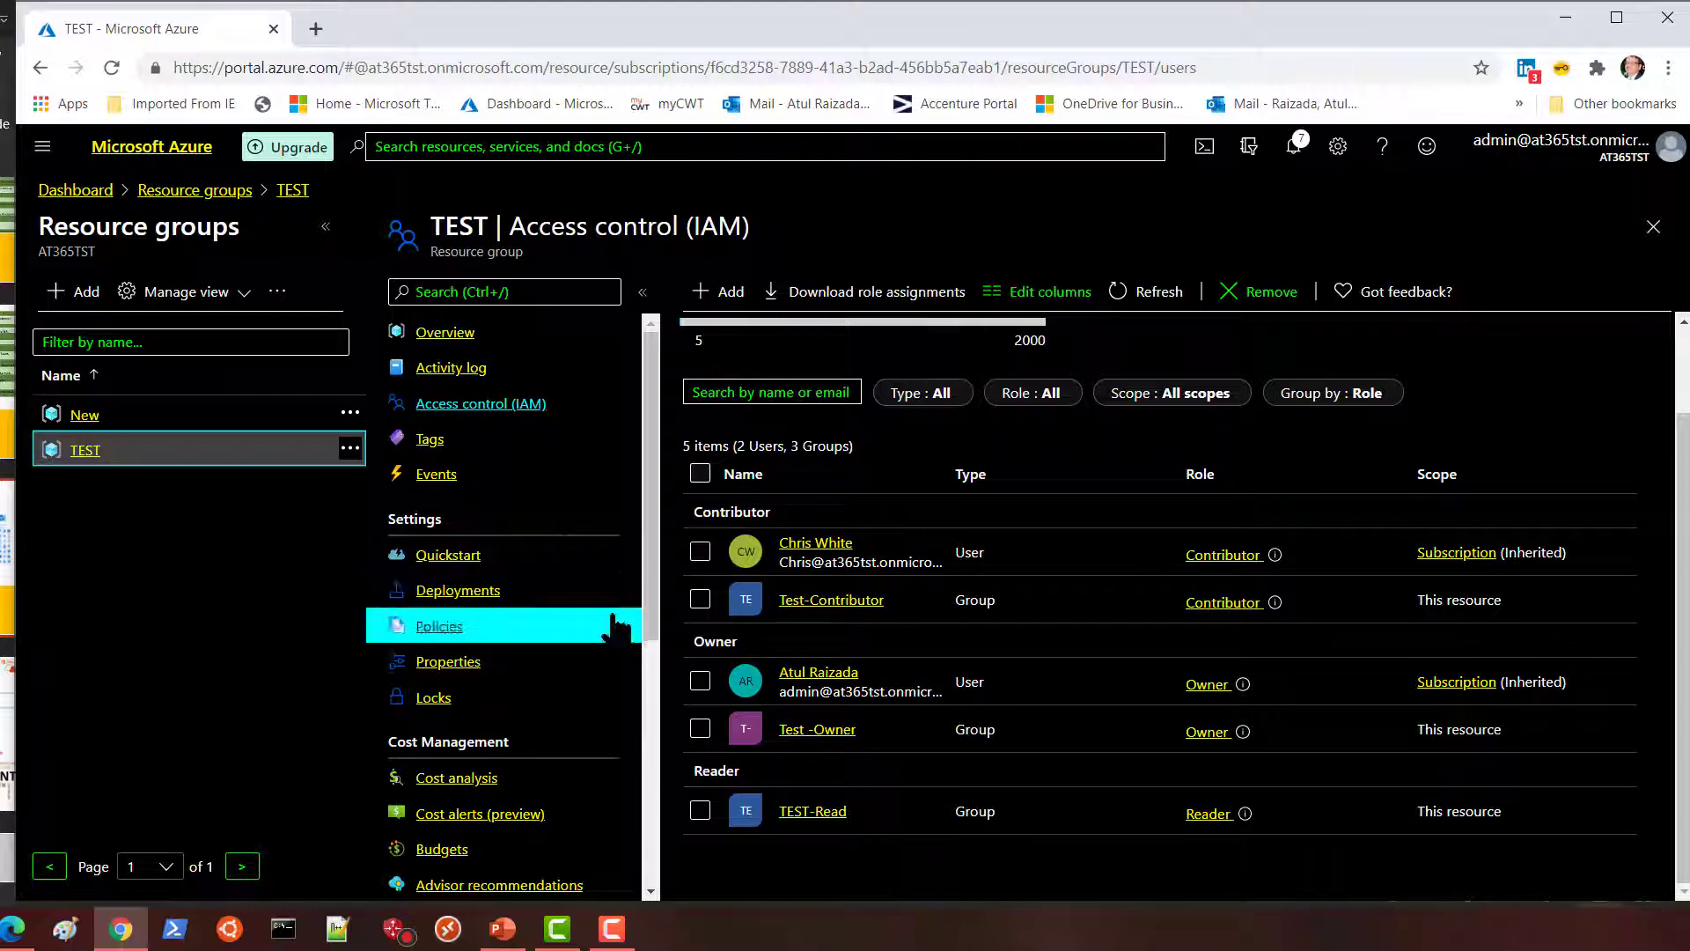
Go to the Groups list in Azure Active Directory.
{"action": "left_click", "coordinate": [43, 151]}
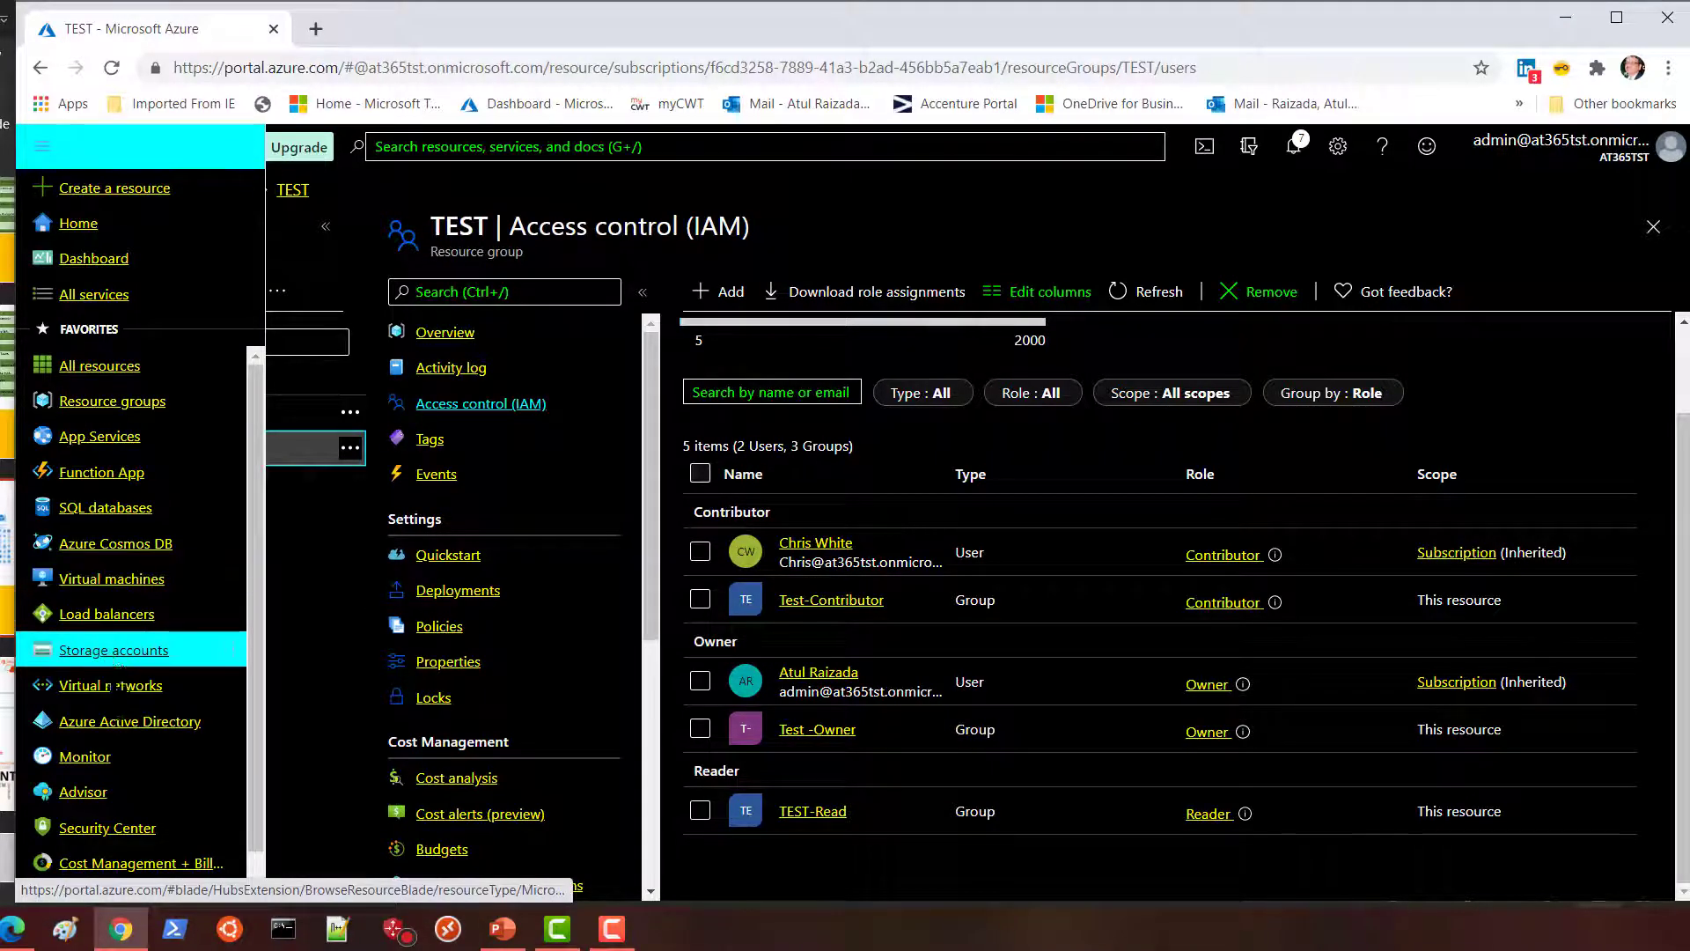
{"action": "left_click", "coordinate": [117, 722]}
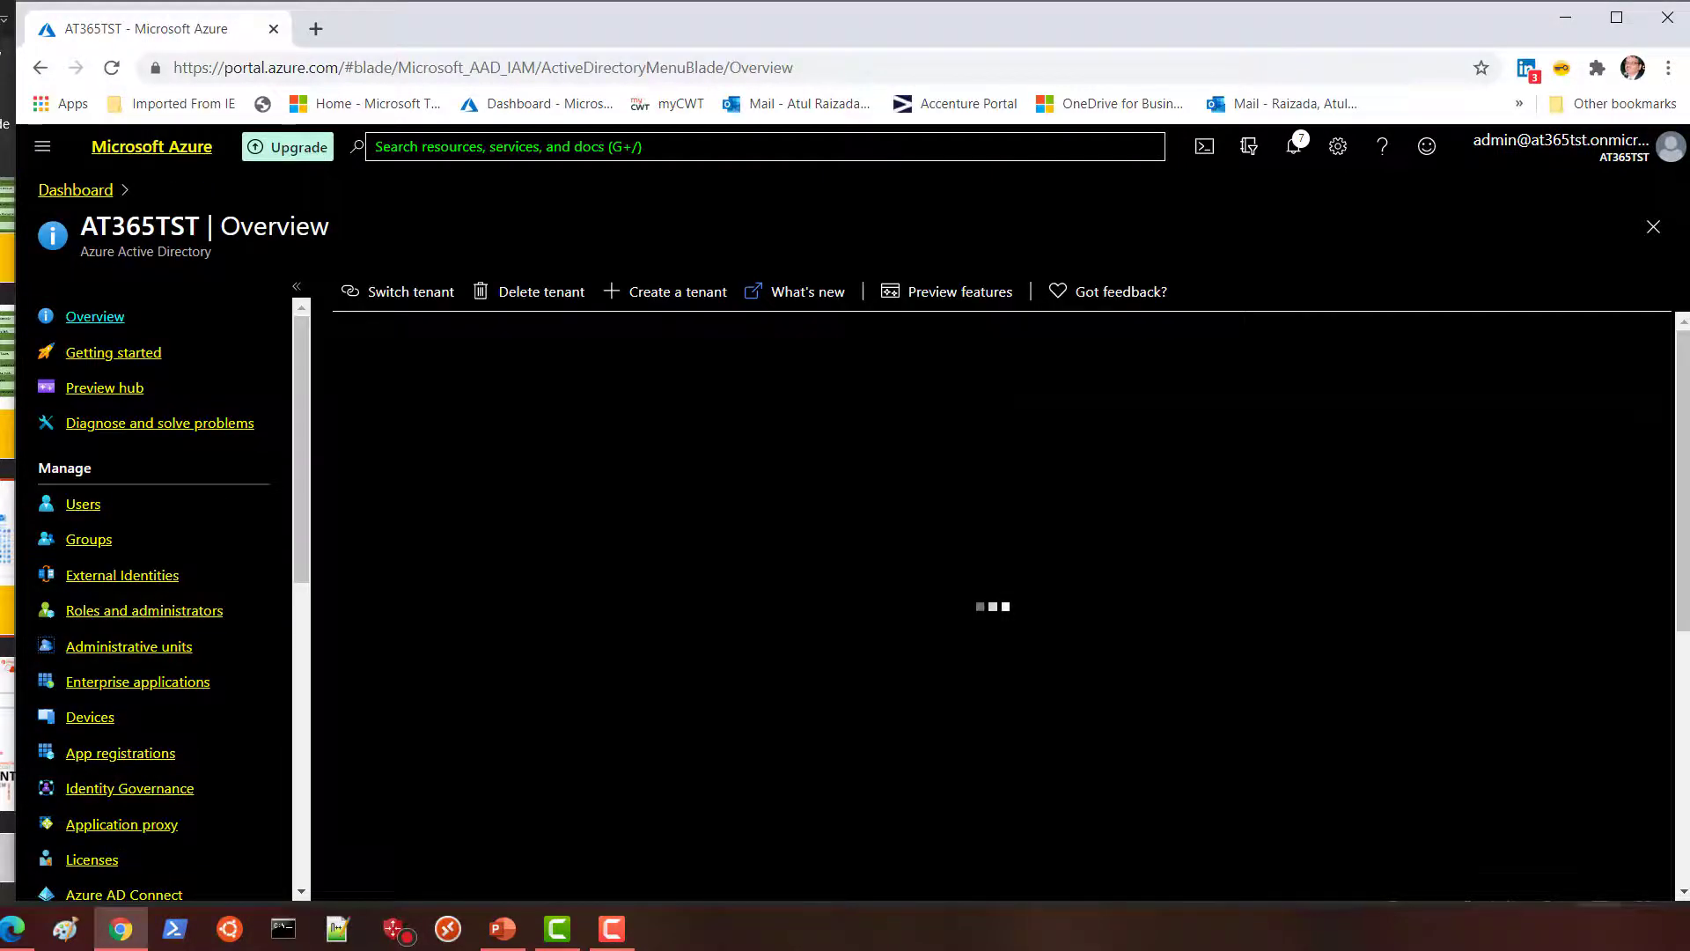
{"action": "left_click", "coordinate": [88, 538]}
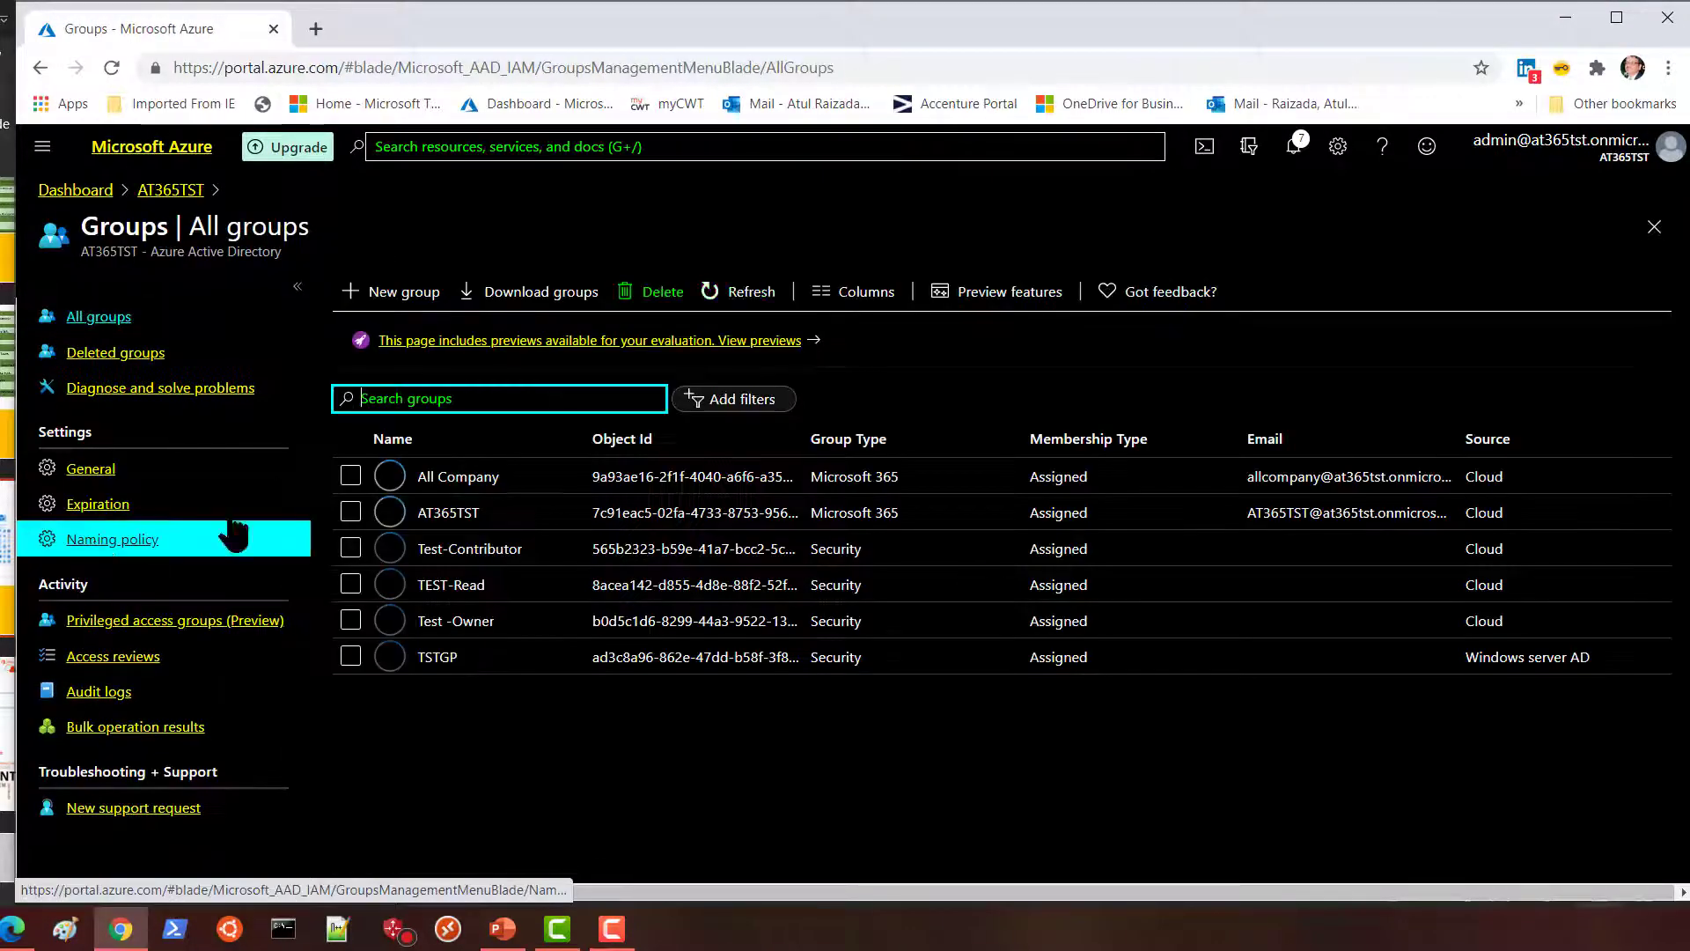
Create a Security group named App1 with assigned membership.
{"action": "left_click", "coordinate": [392, 292]}
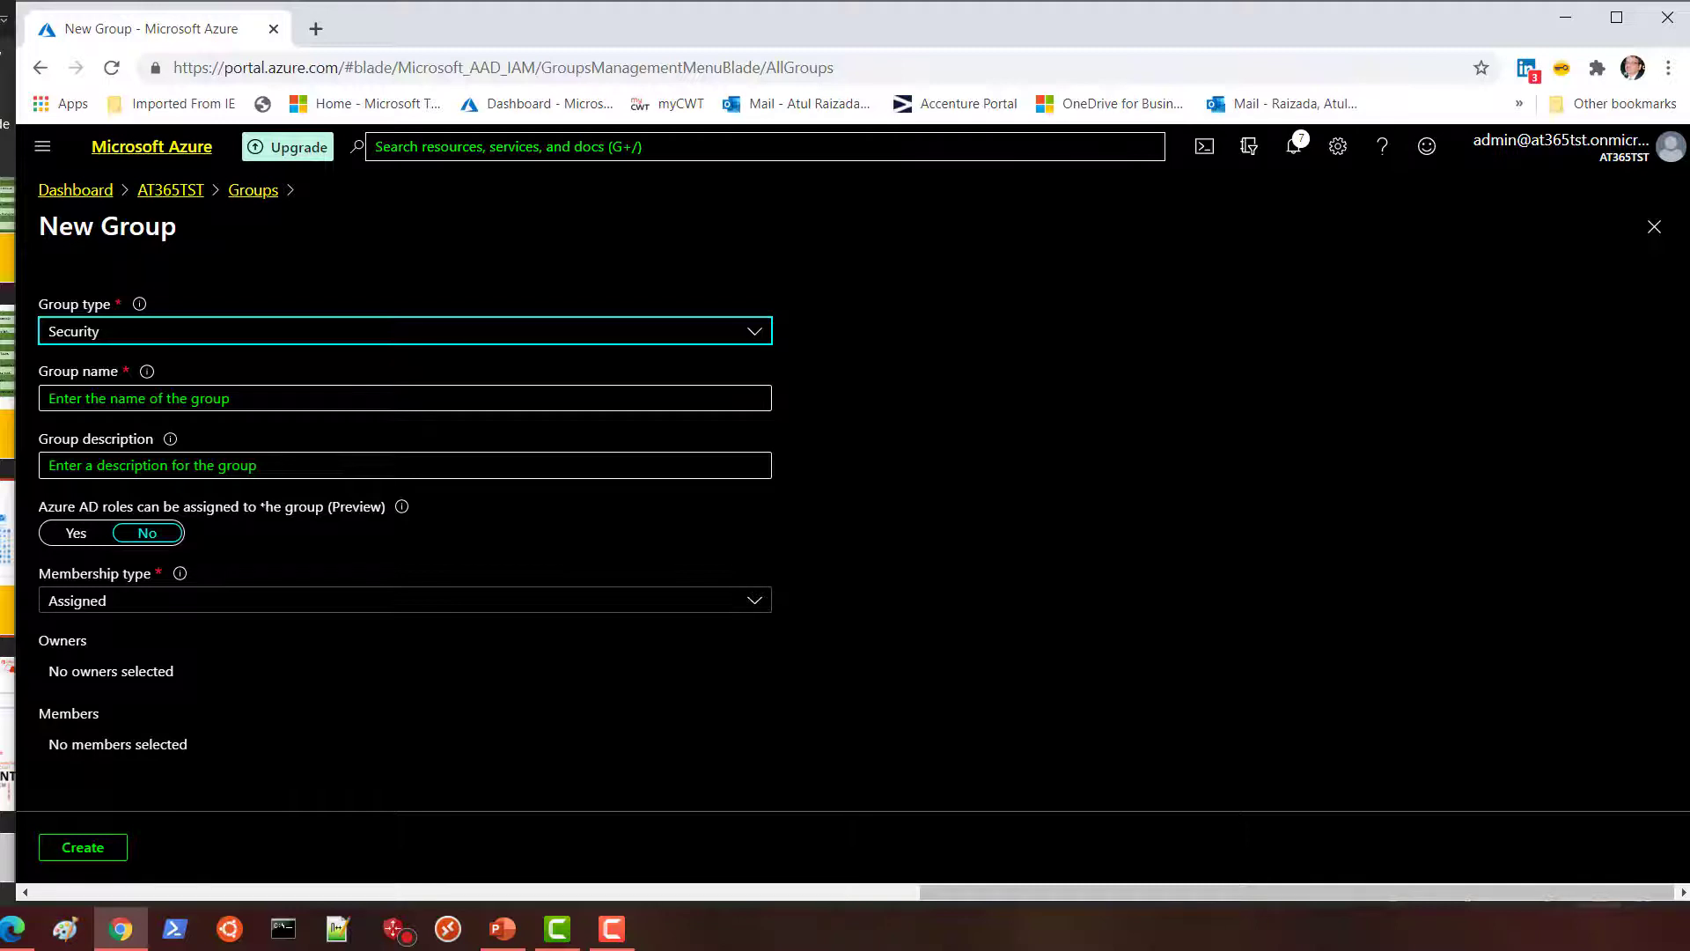
{"action": "left_click", "coordinate": [212, 400]}
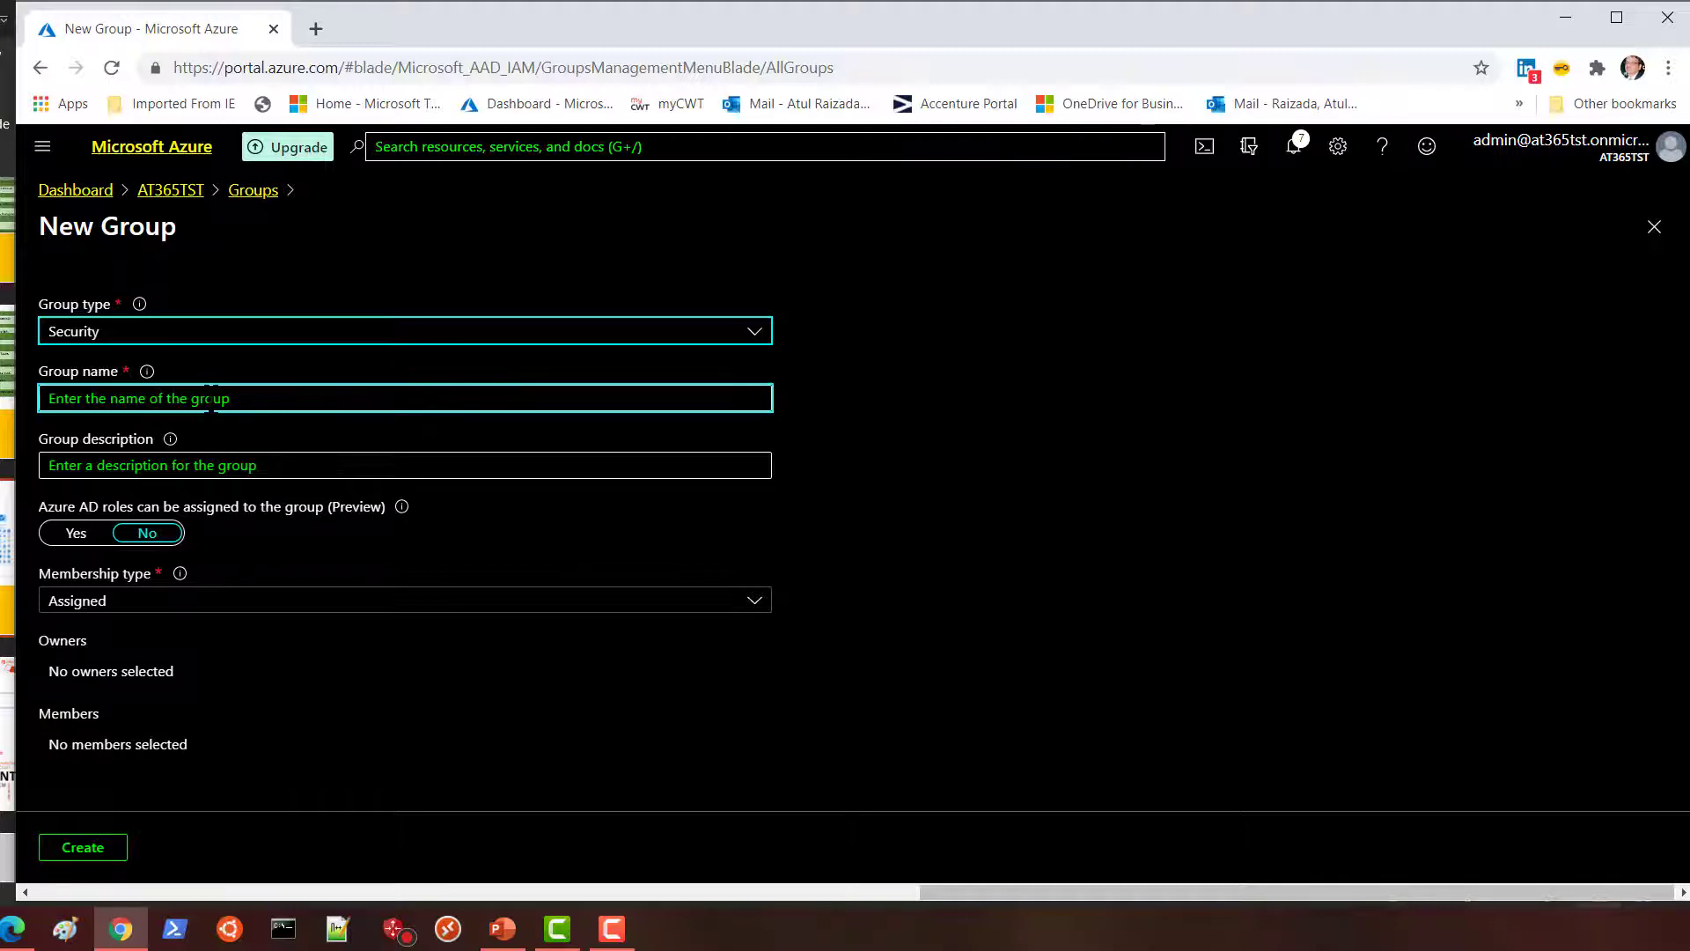
{"action": "left_click", "coordinate": [240, 398]}
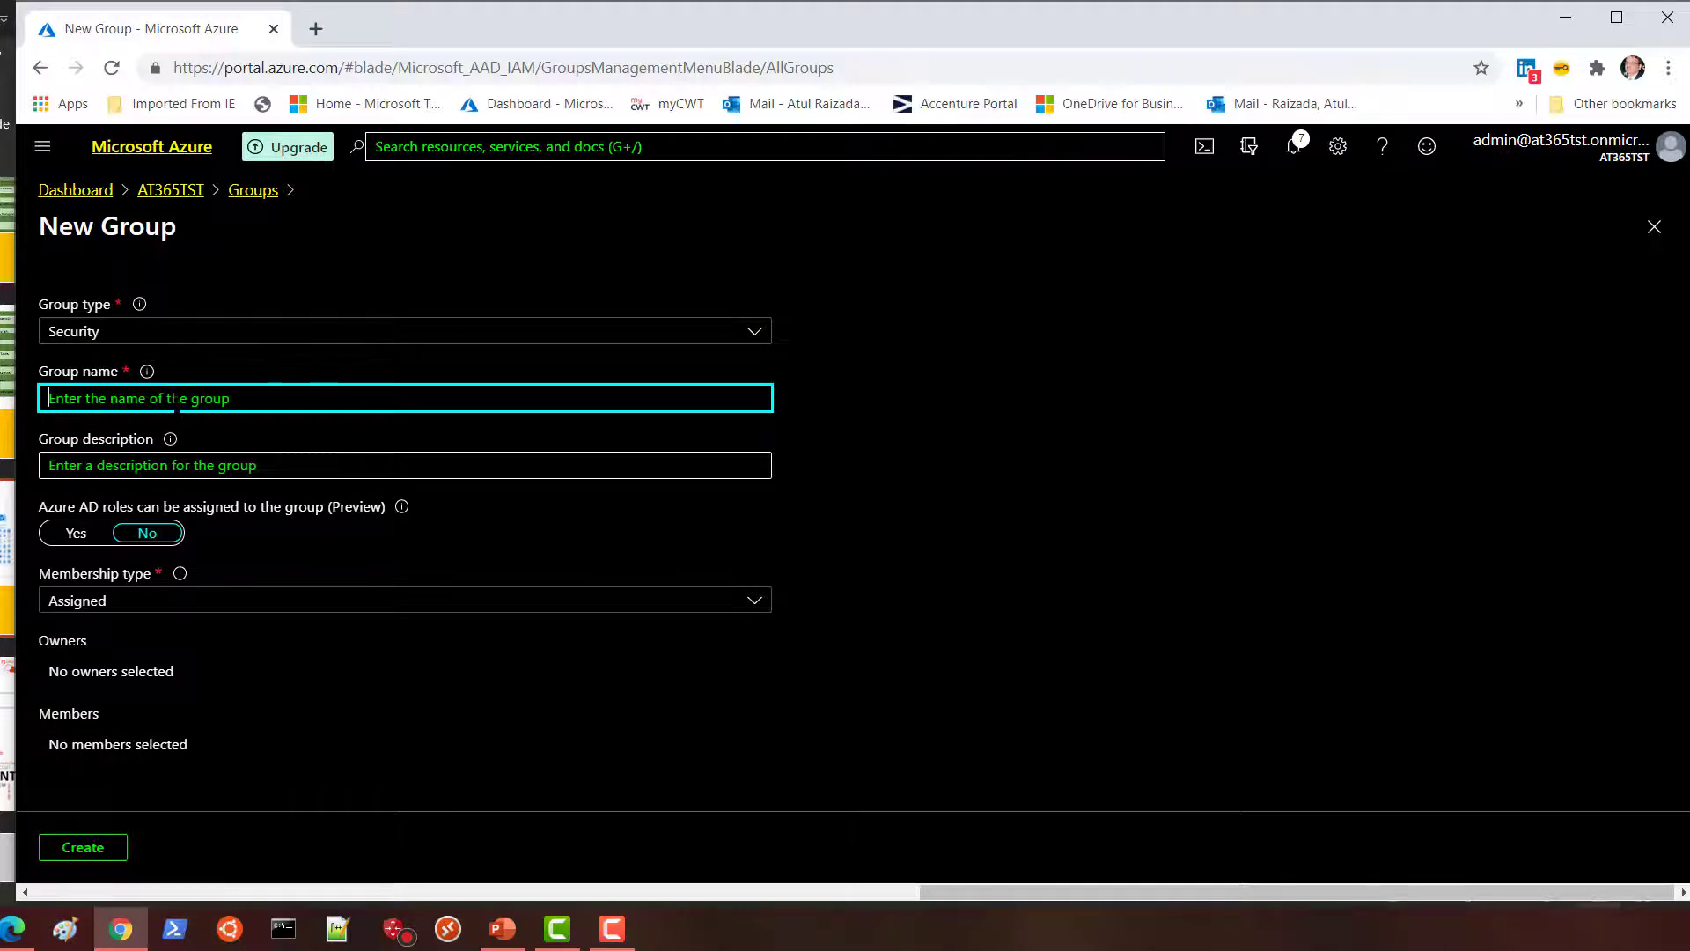
{"action": "type", "text": "A"}
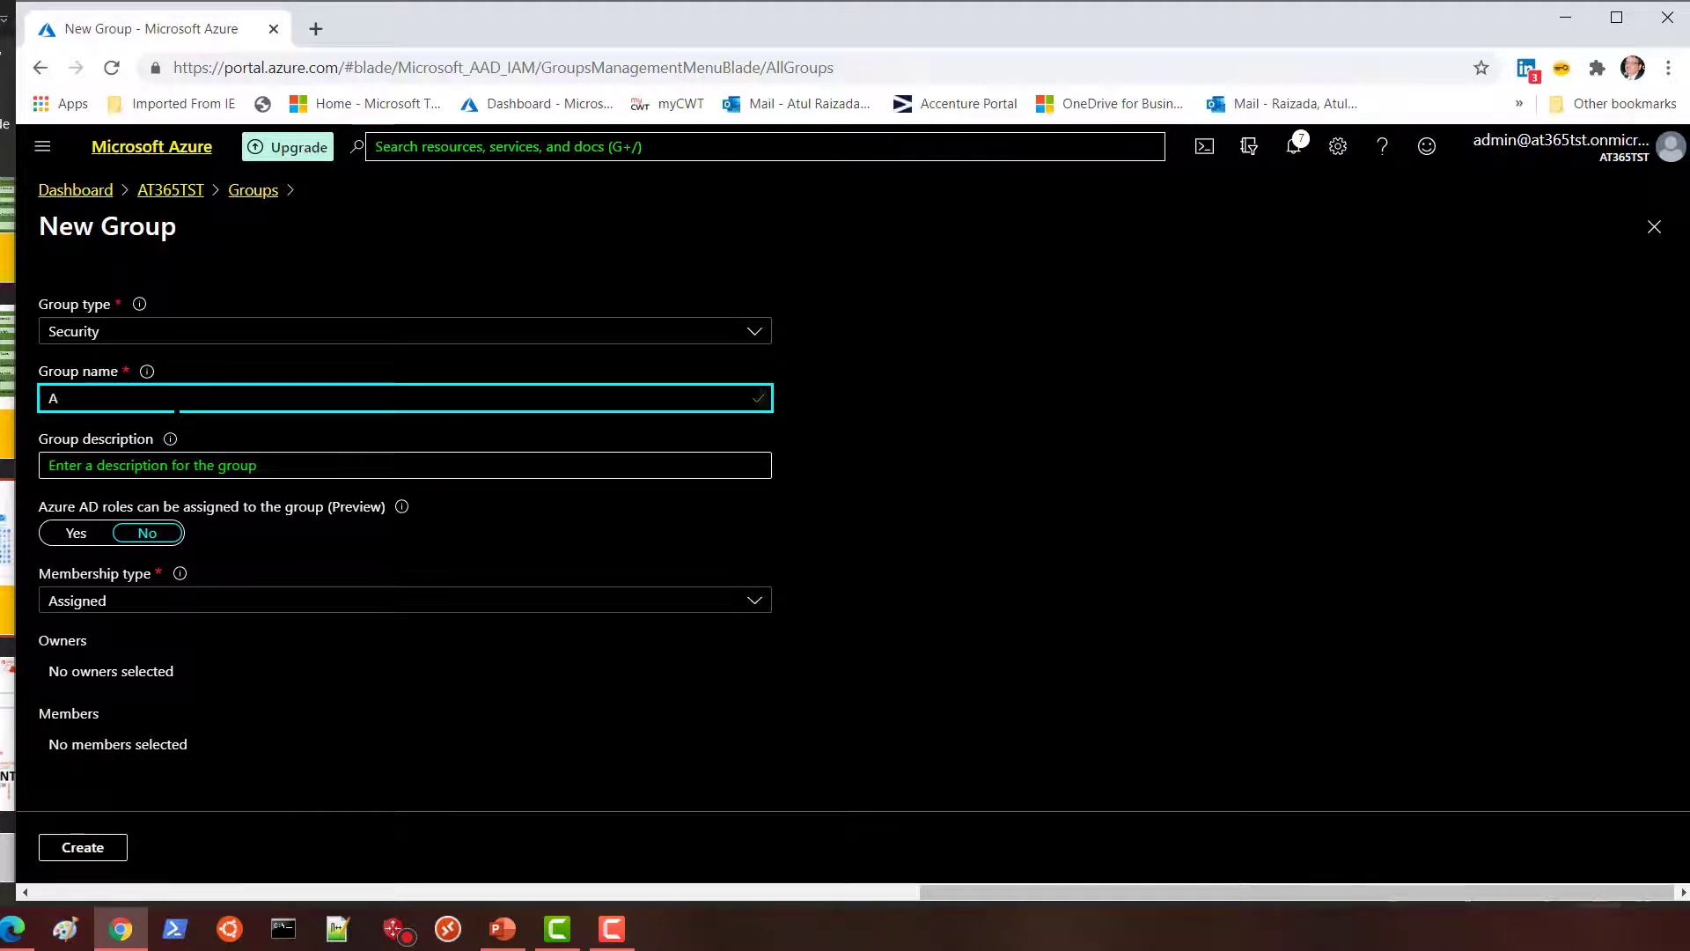
{"action": "type", "text": "pp1"}
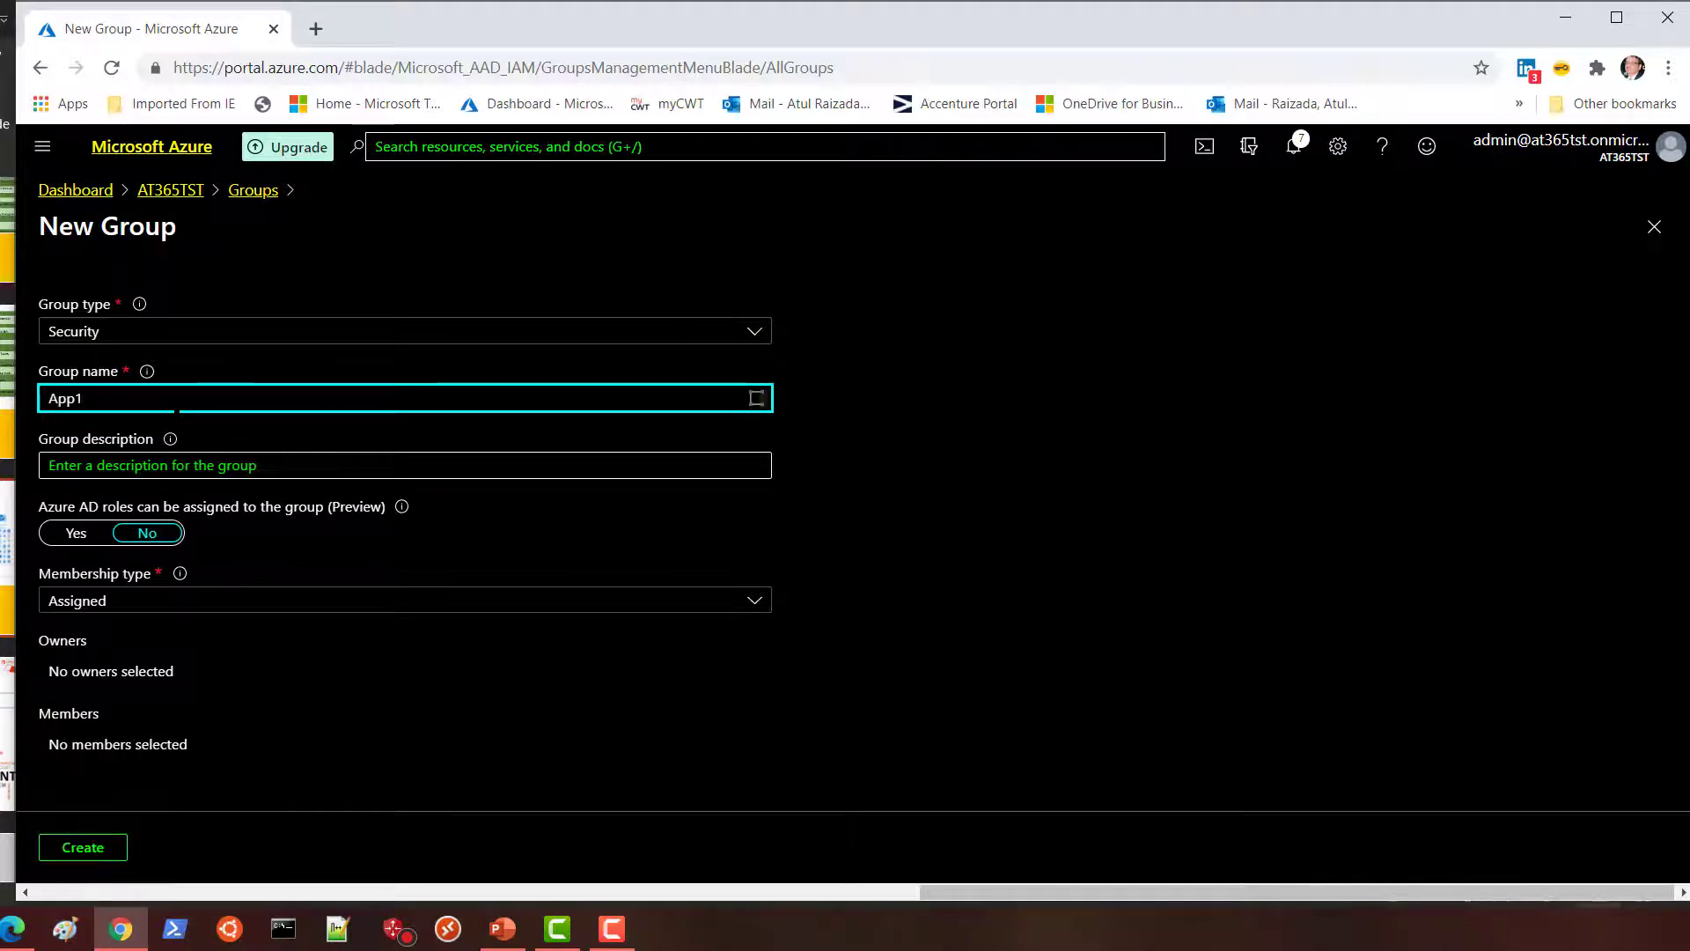
{"action": "left_click", "coordinate": [85, 849]}
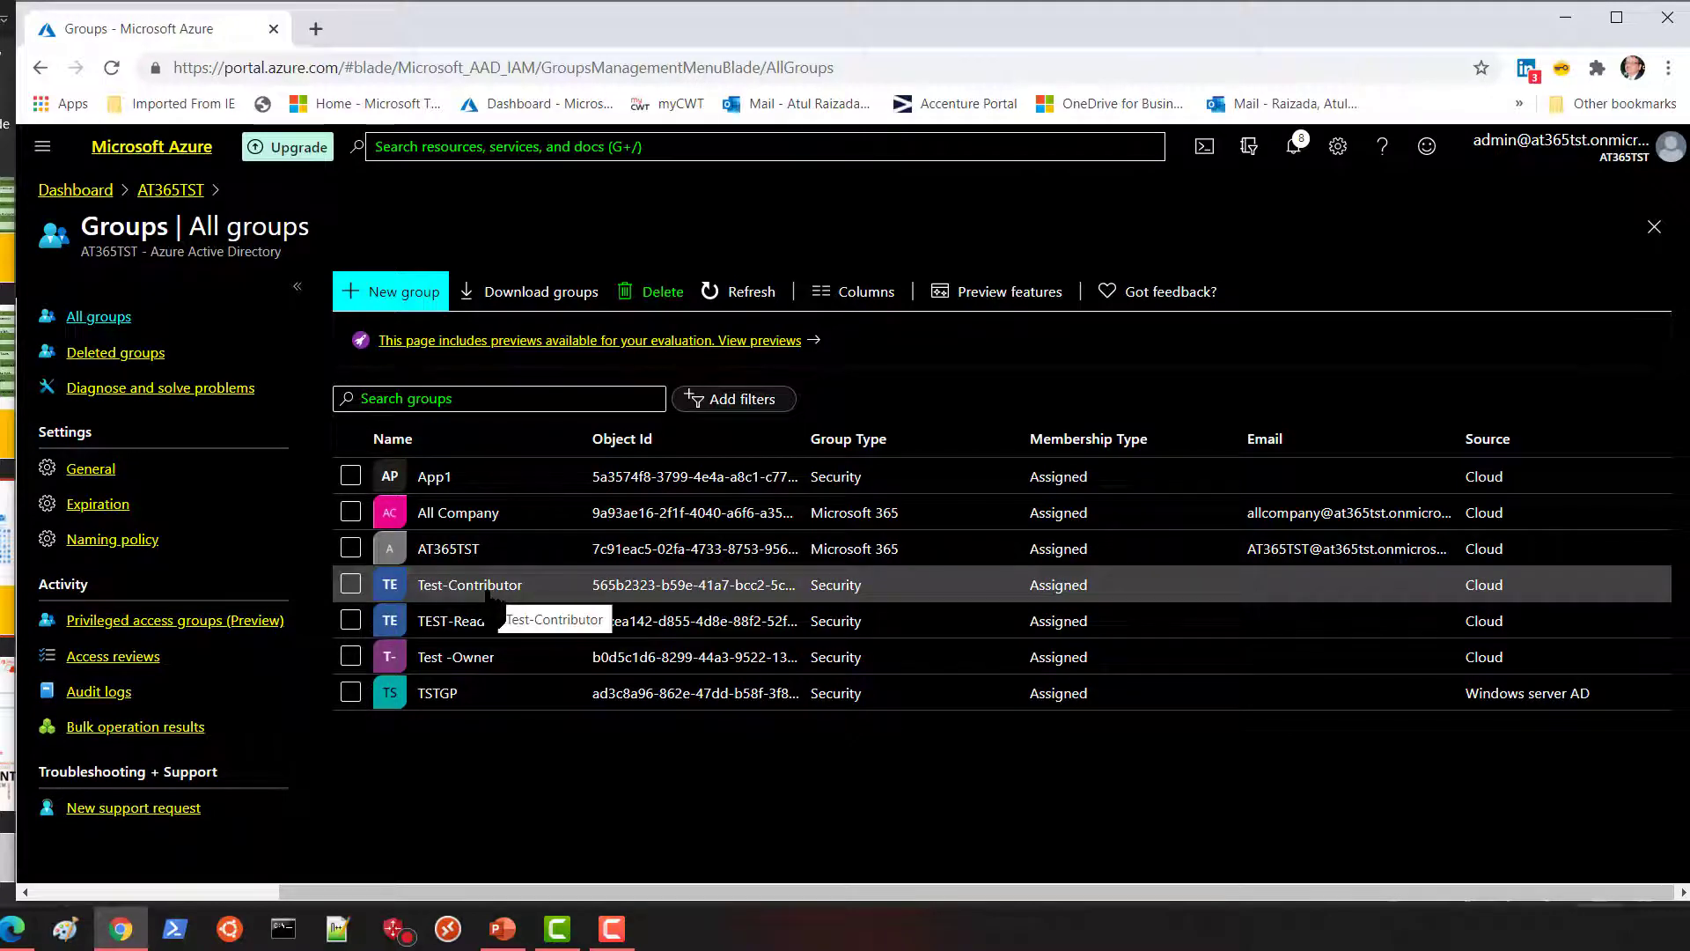
Show the members list of the Test-Contributor group.
{"action": "left_click", "coordinate": [486, 589]}
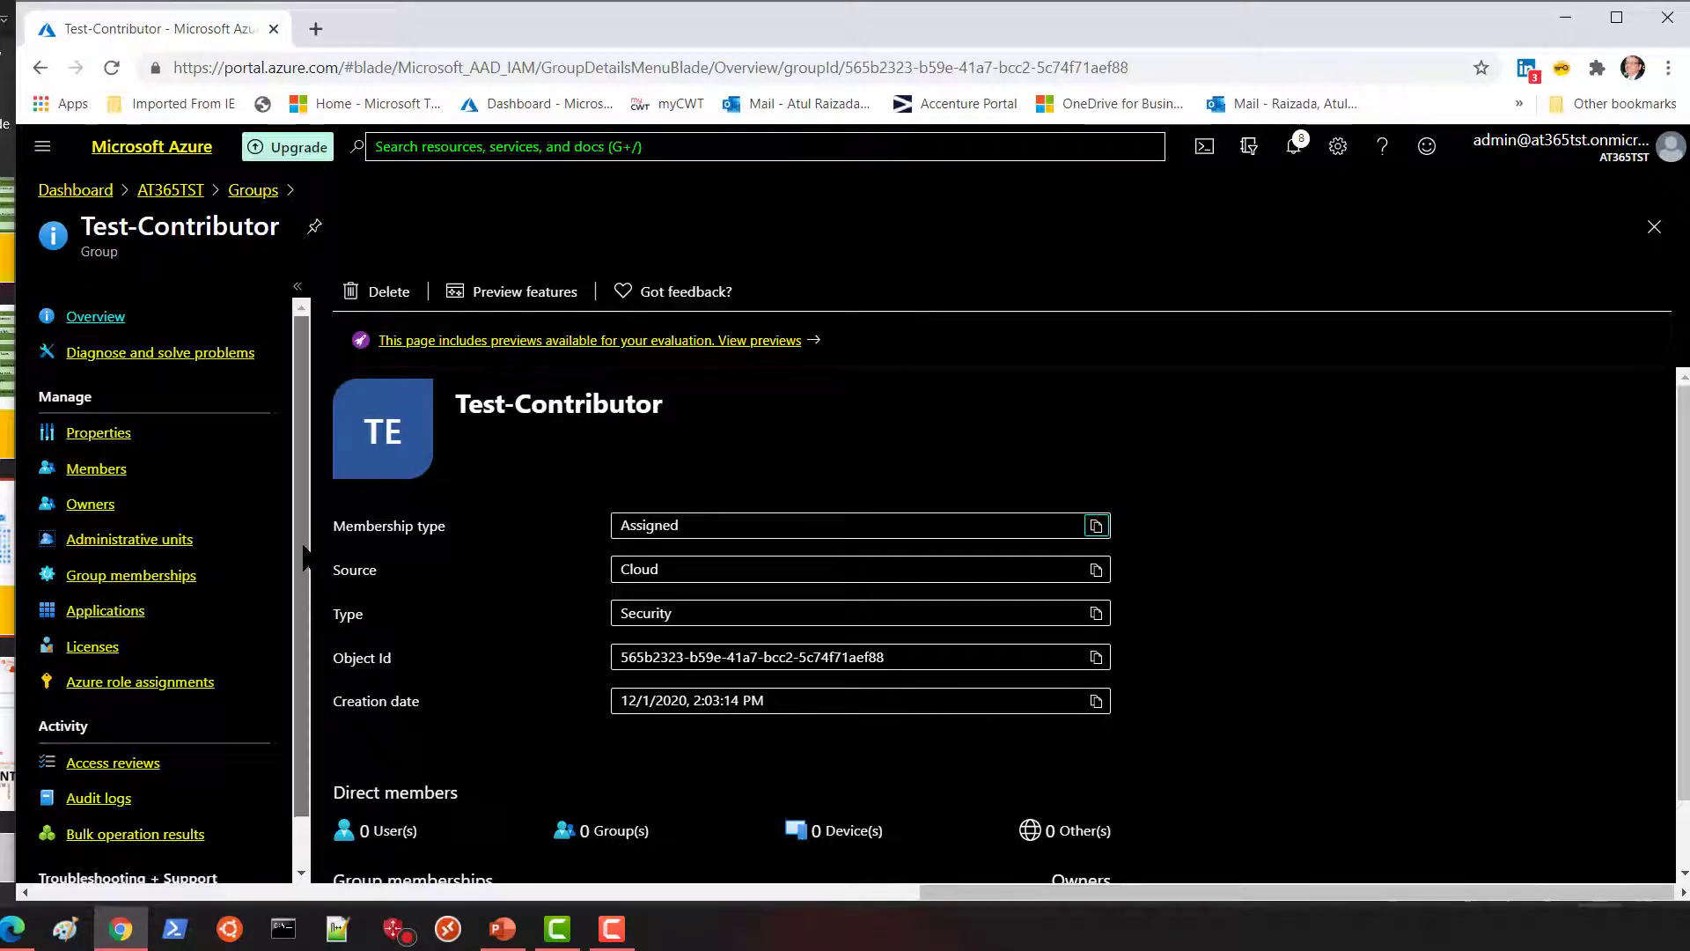
{"action": "scroll", "coordinate": [301, 627], "scroll_direction": "down", "scroll_amount": 1}
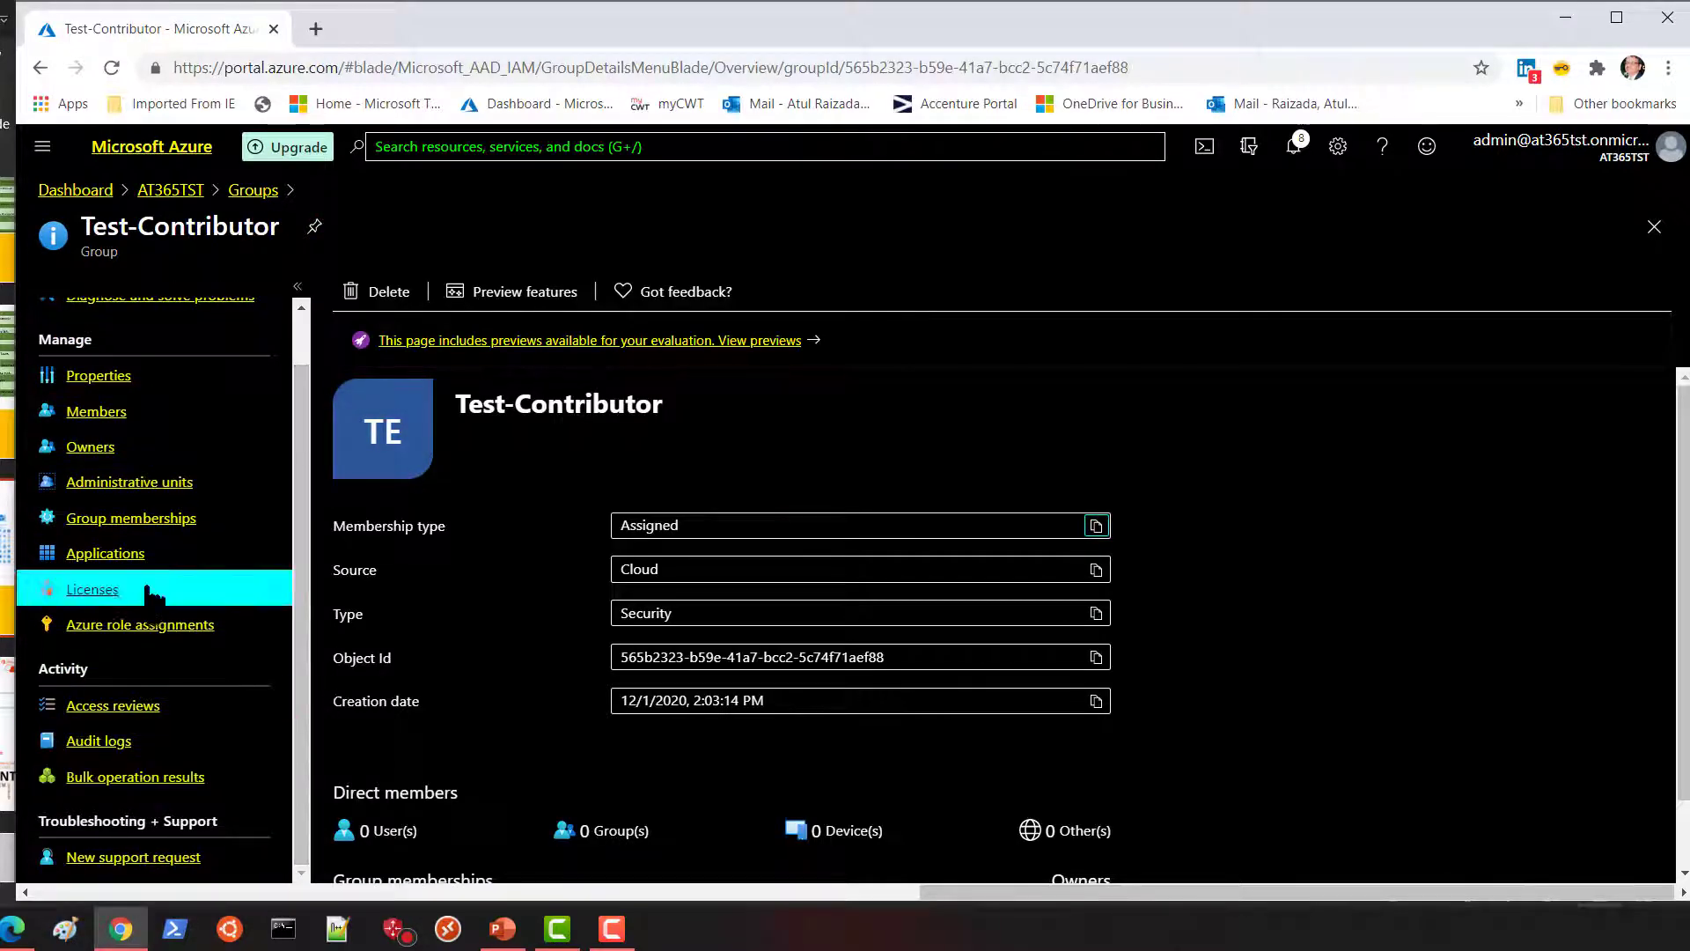
{"action": "left_click", "coordinate": [97, 411]}
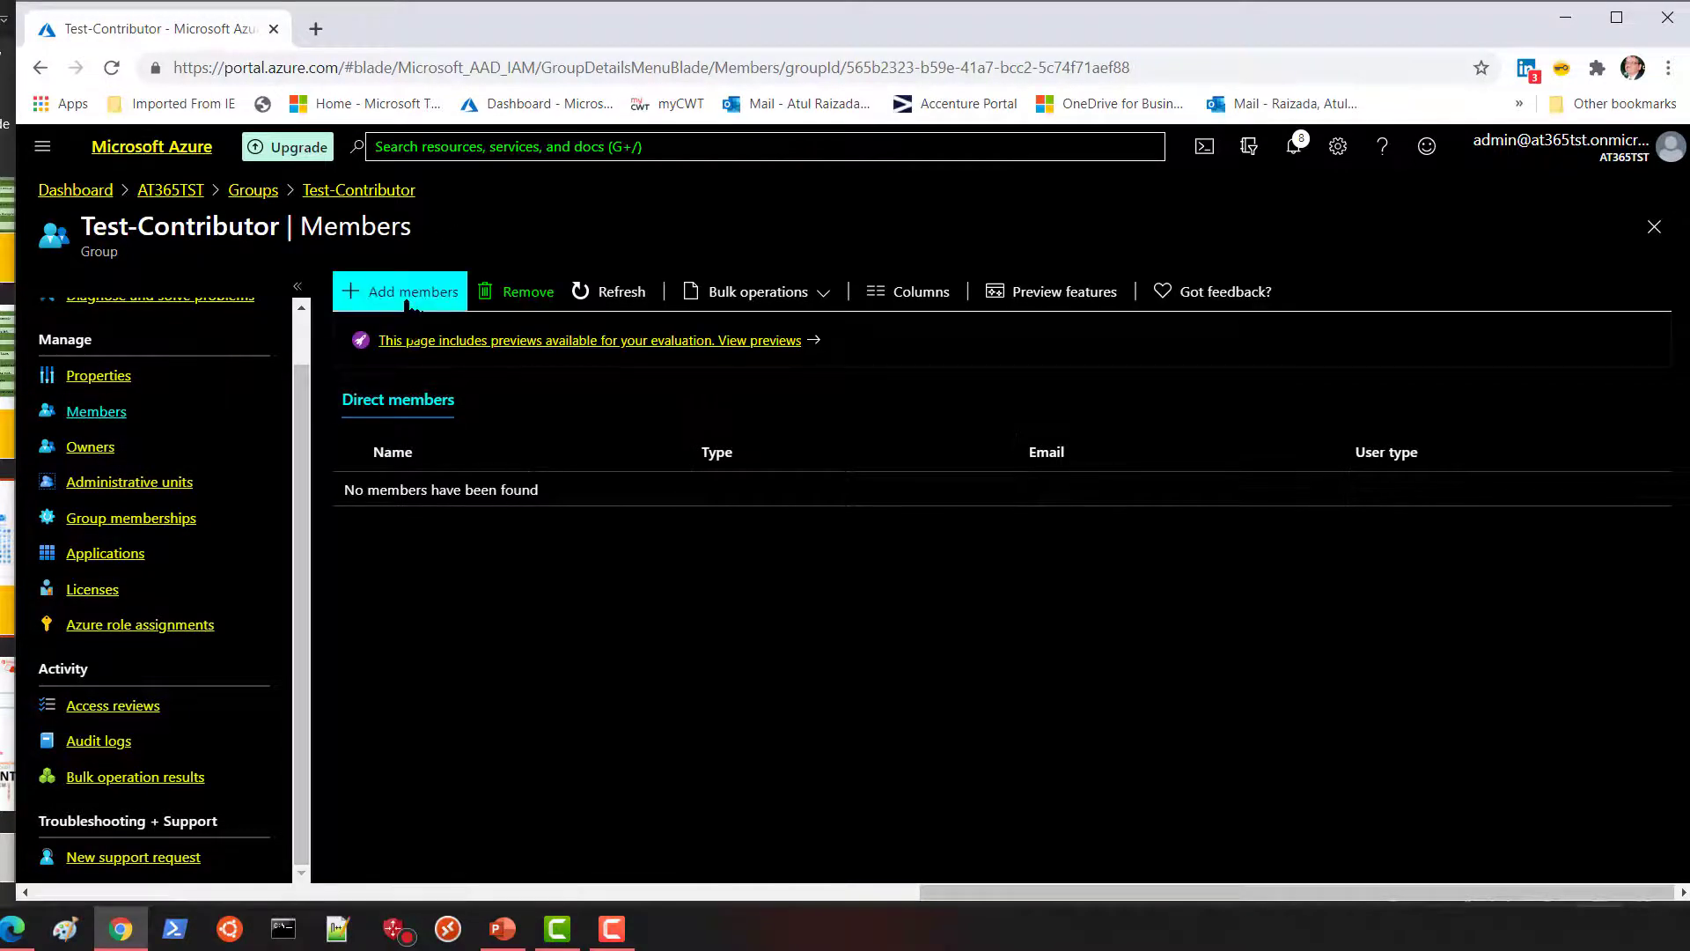
Add Test-Contributor, found by searching 'test', as a member, then return to All groups.
{"action": "left_click", "coordinate": [400, 295]}
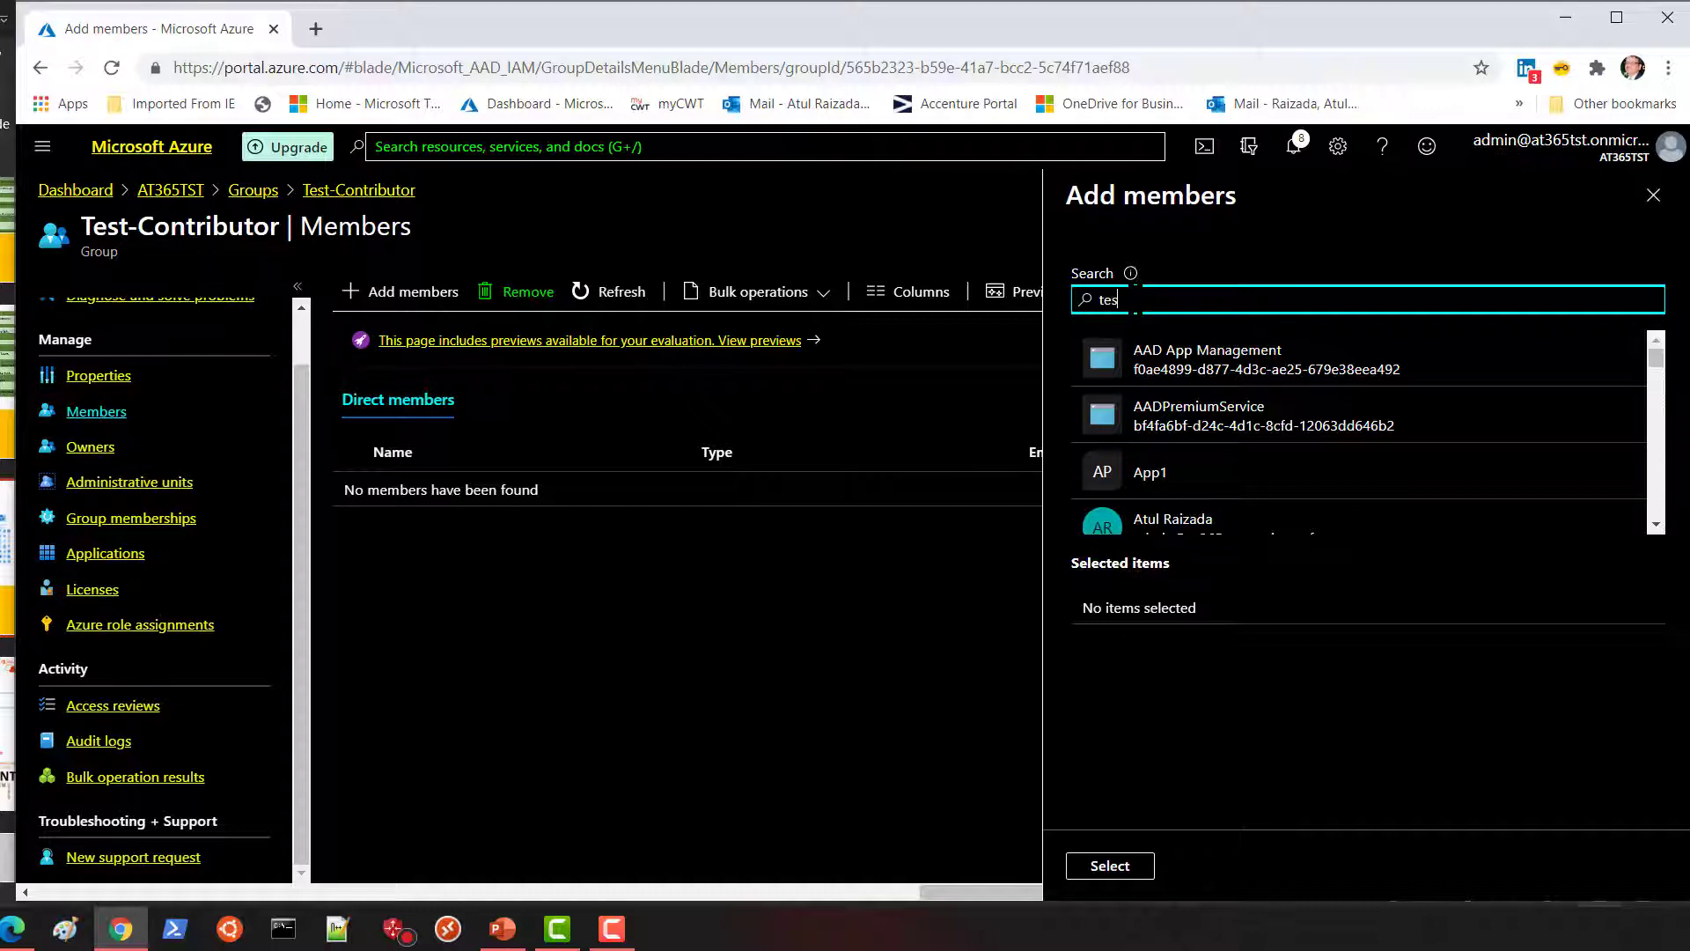
{"action": "type", "text": "test"}
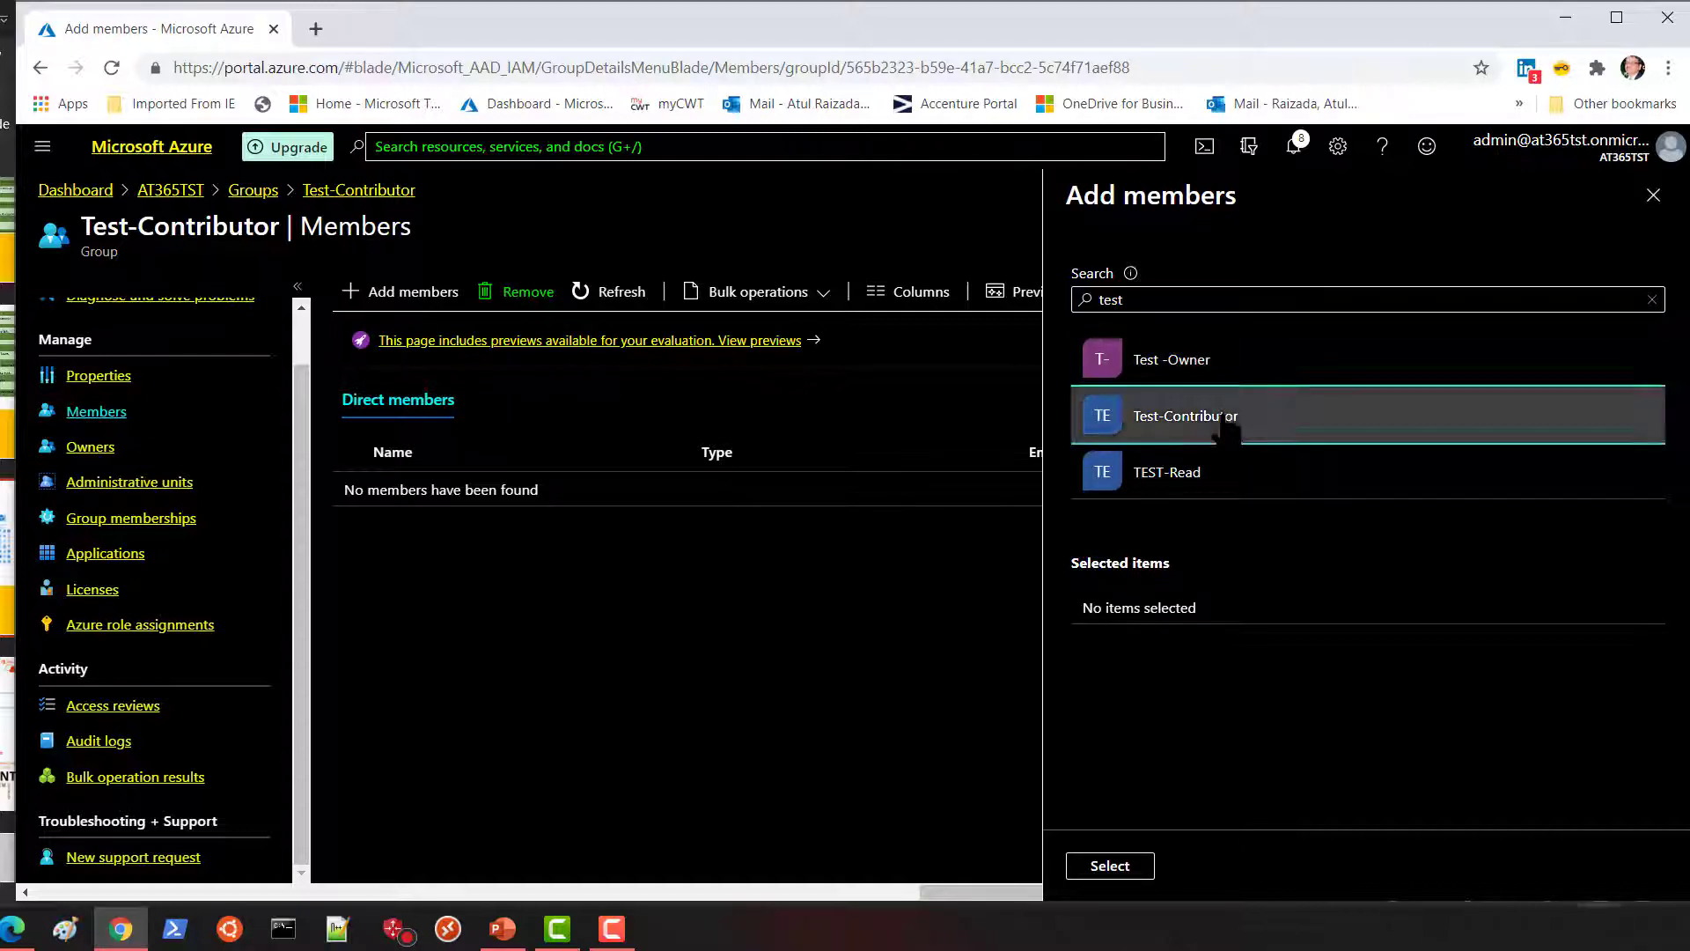
{"action": "left_click", "coordinate": [1186, 415]}
{"action": "left_click", "coordinate": [1110, 865]}
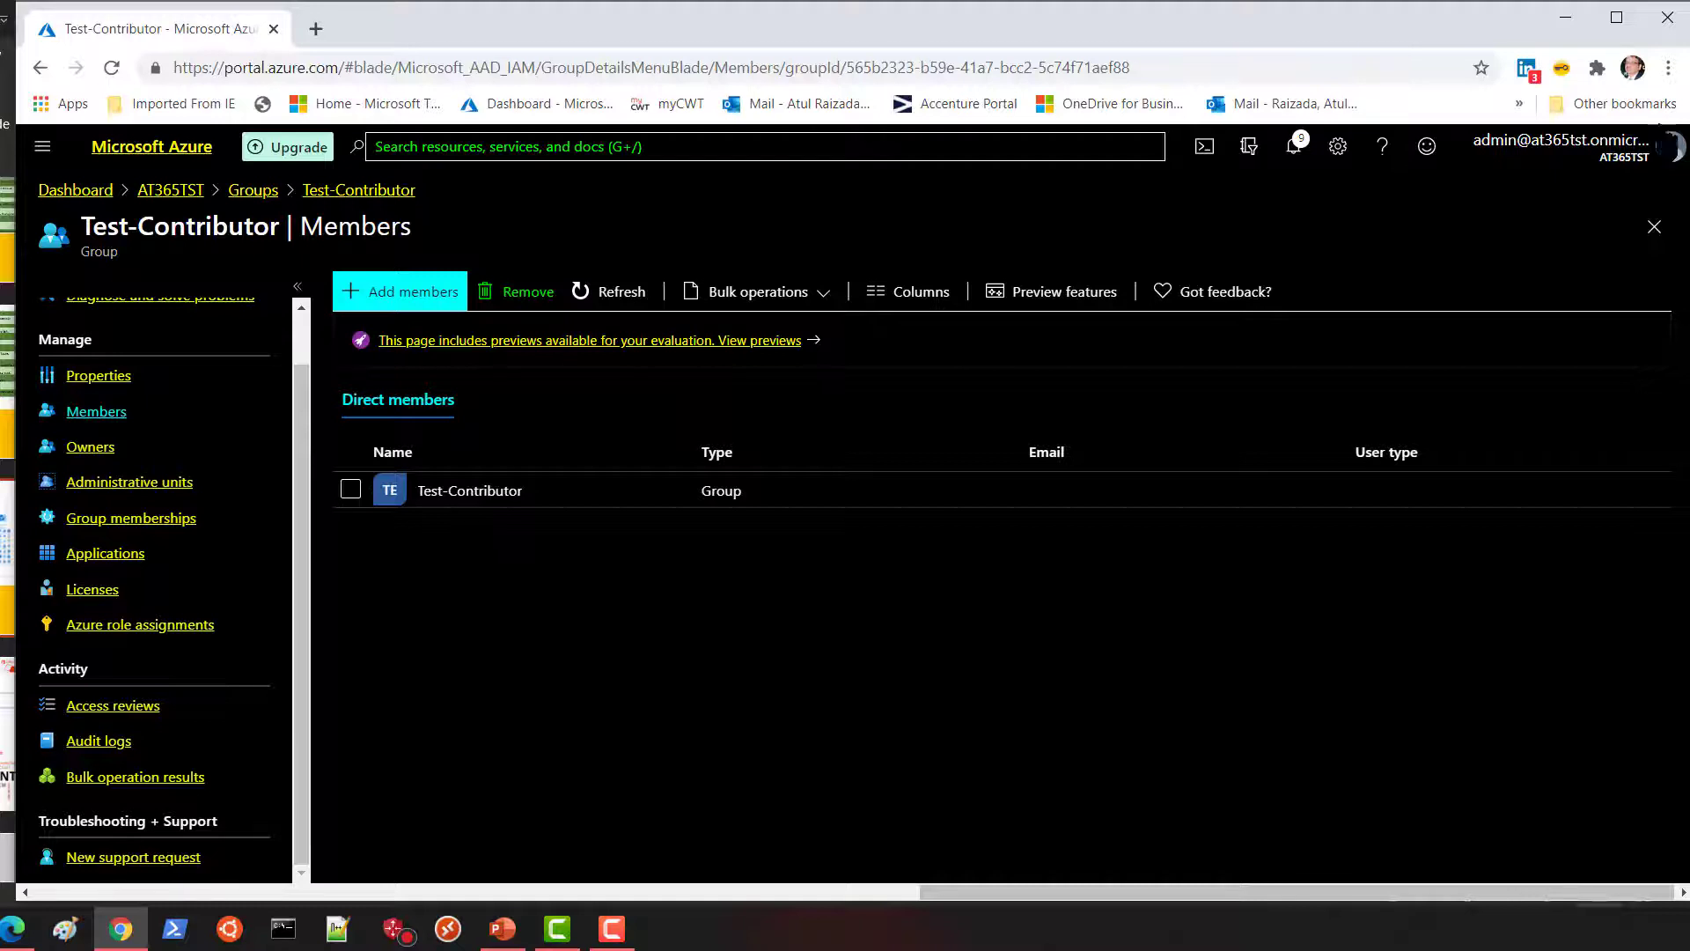
{"action": "left_click", "coordinate": [1653, 227]}
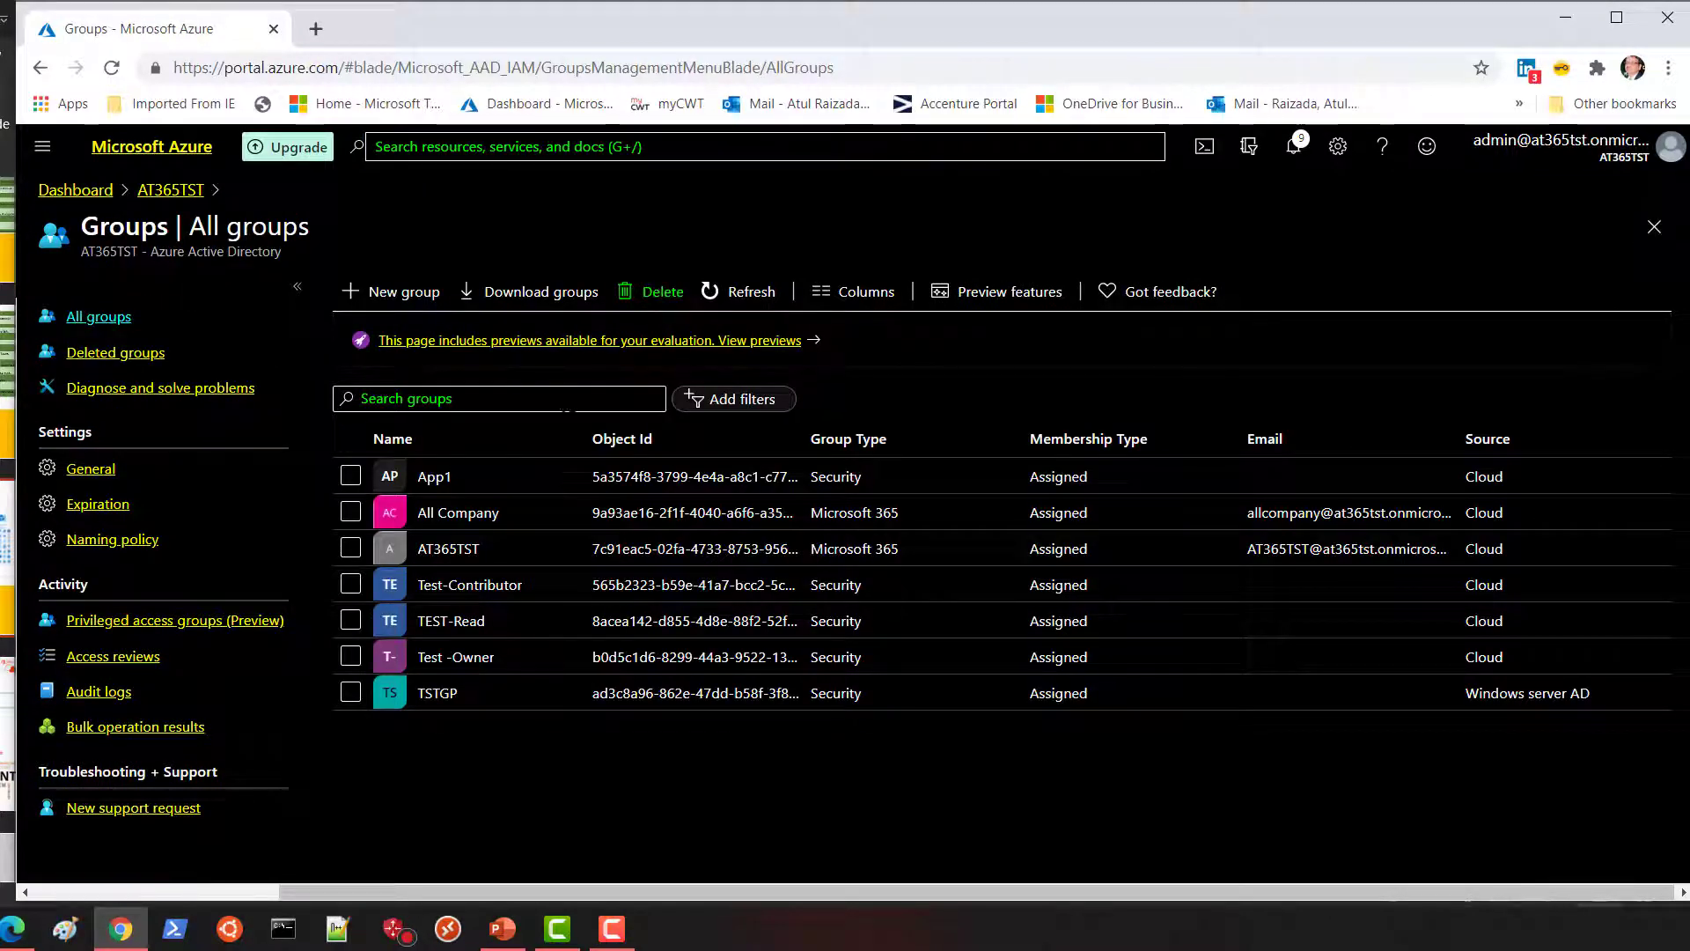
Go to the TEST resource group's Access control (IAM) page.
{"action": "left_click", "coordinate": [43, 146]}
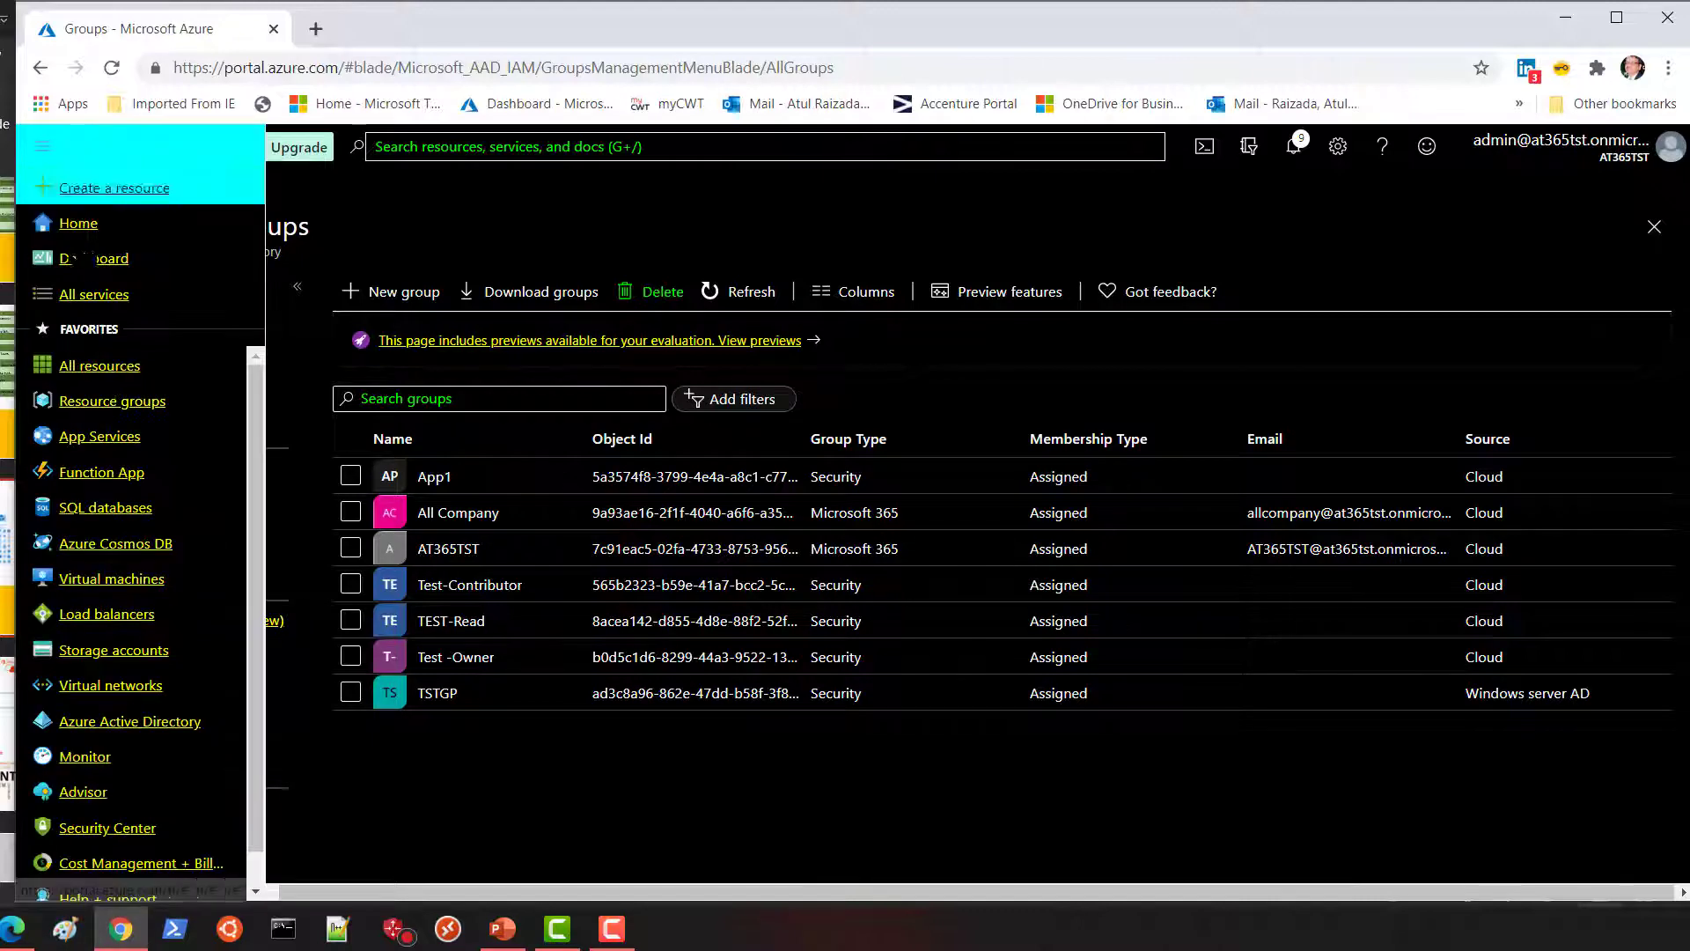
{"action": "left_click", "coordinate": [106, 401]}
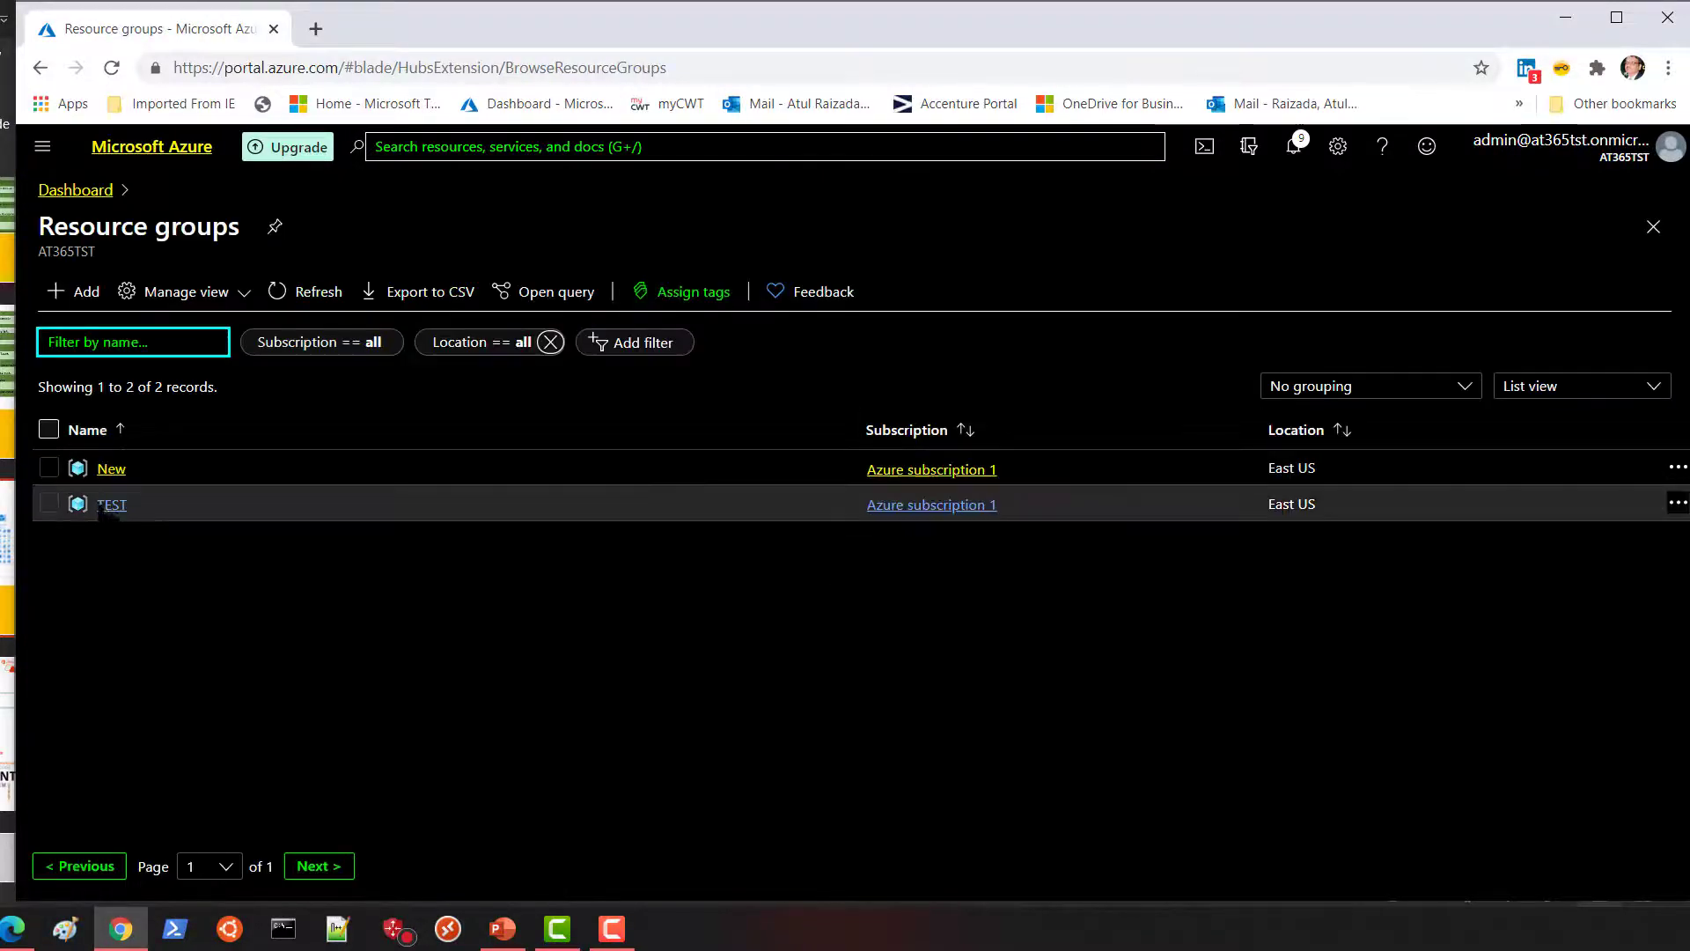
{"action": "left_click", "coordinate": [112, 504]}
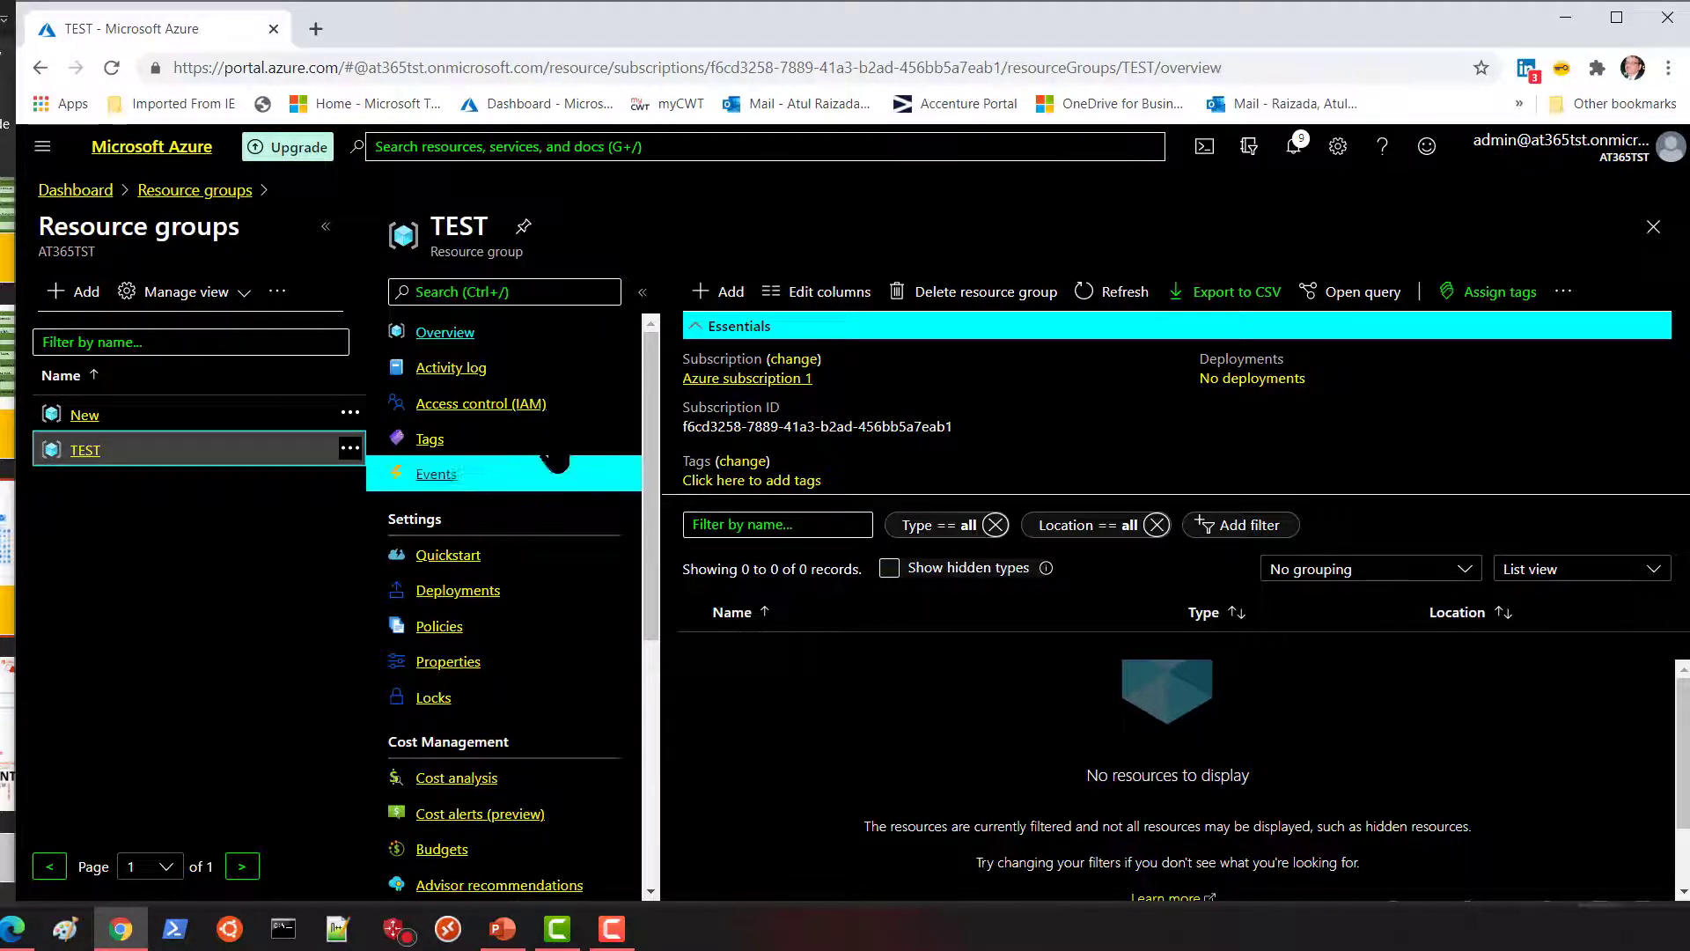
{"action": "left_click", "coordinate": [528, 405]}
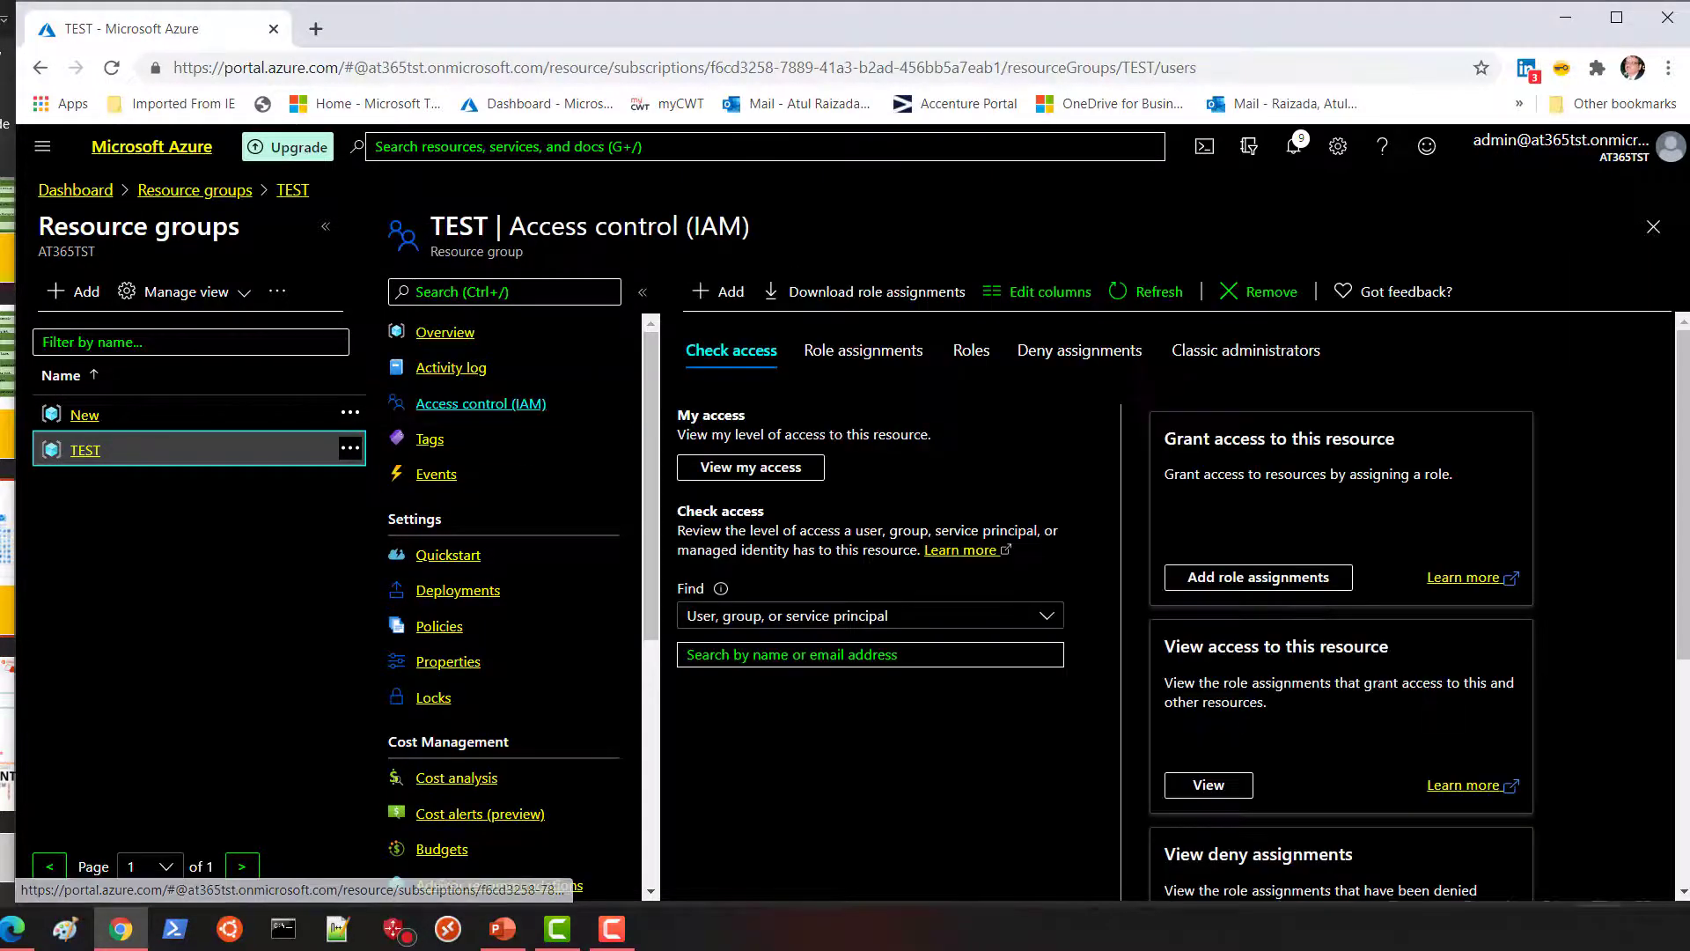
Start a role assignment, pick Contributor, browse the role list, then discard it unsaved.
{"action": "left_click", "coordinate": [726, 295]}
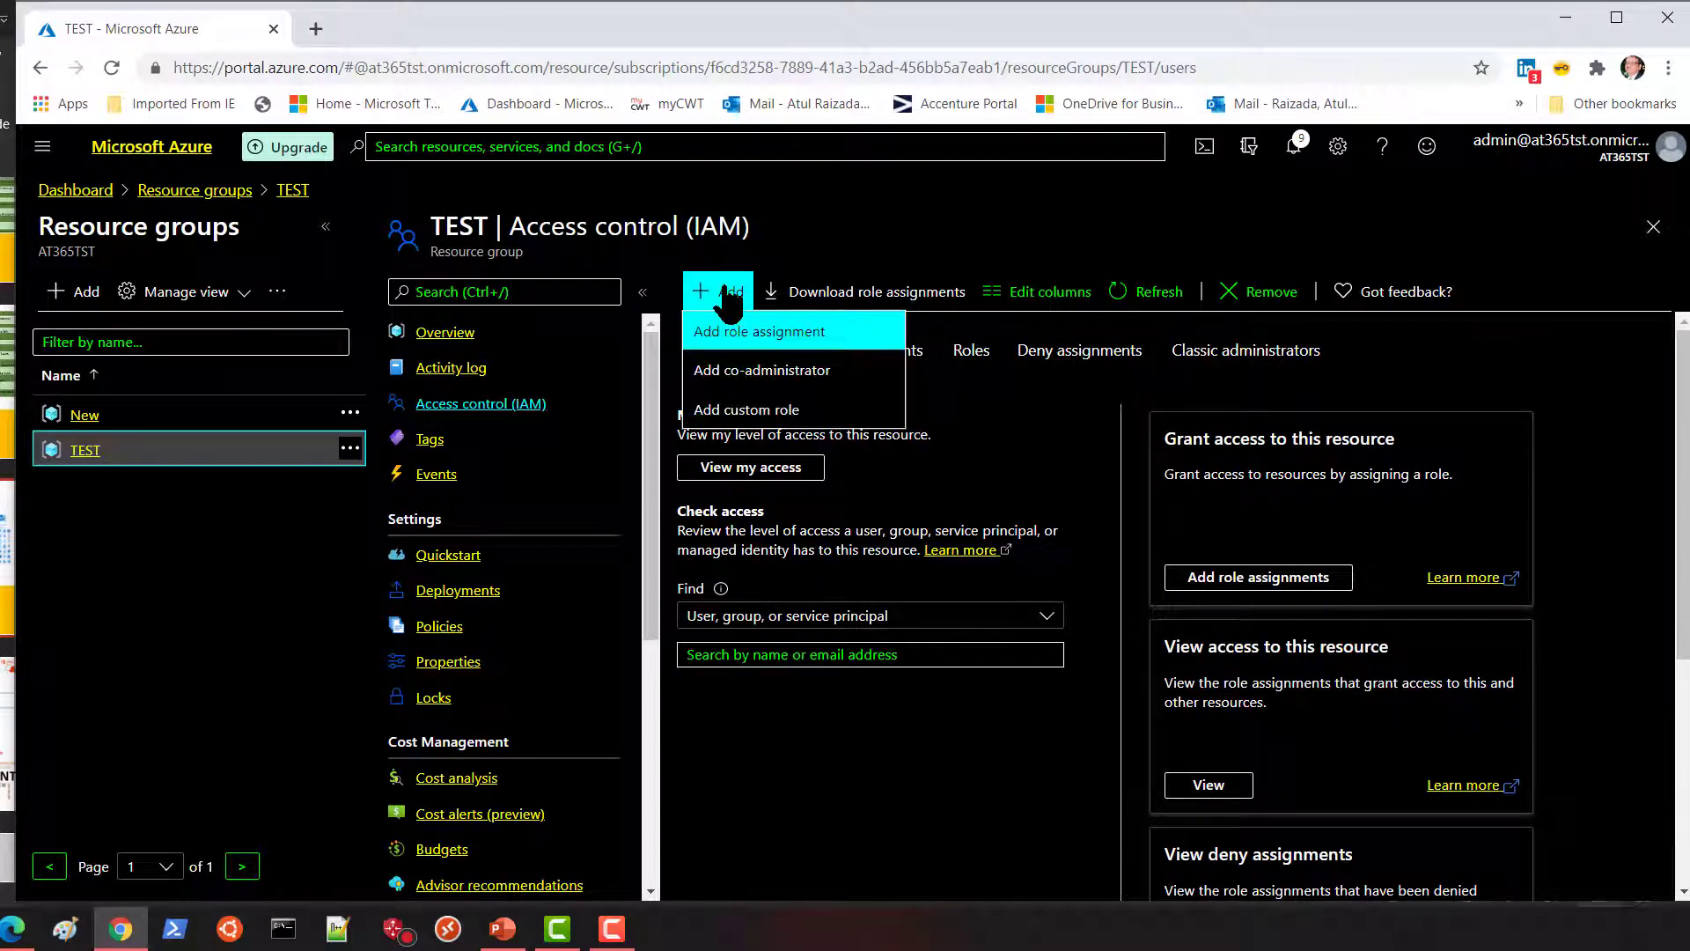
{"action": "left_click", "coordinate": [744, 329]}
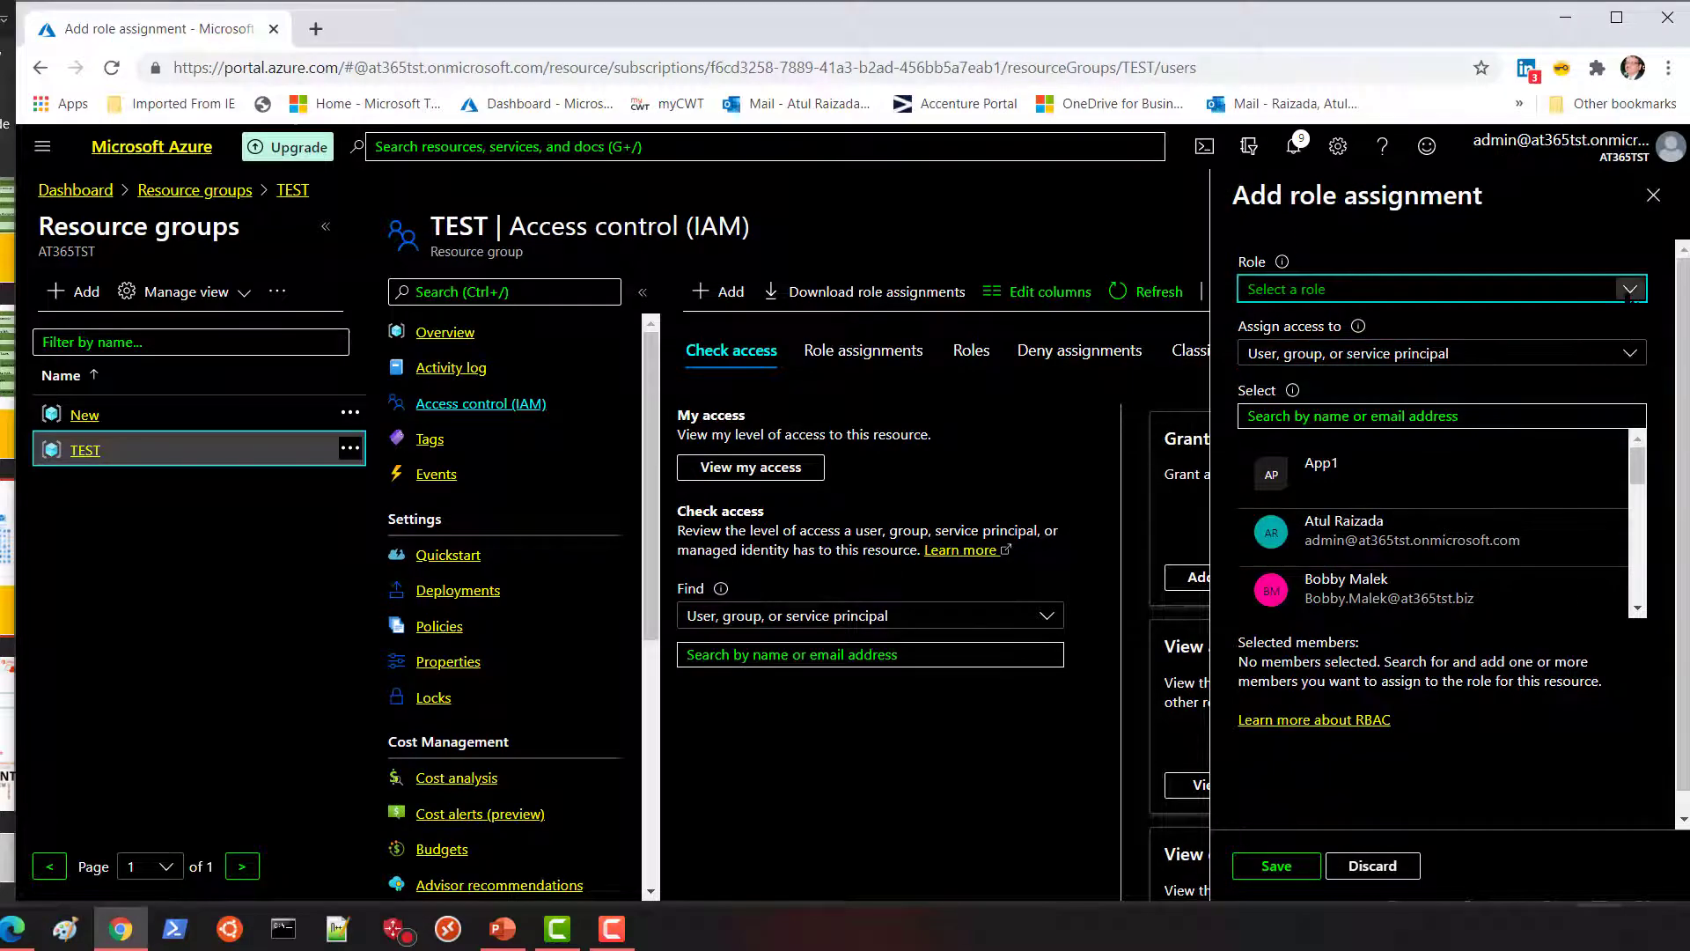
{"action": "left_click", "coordinate": [1630, 290]}
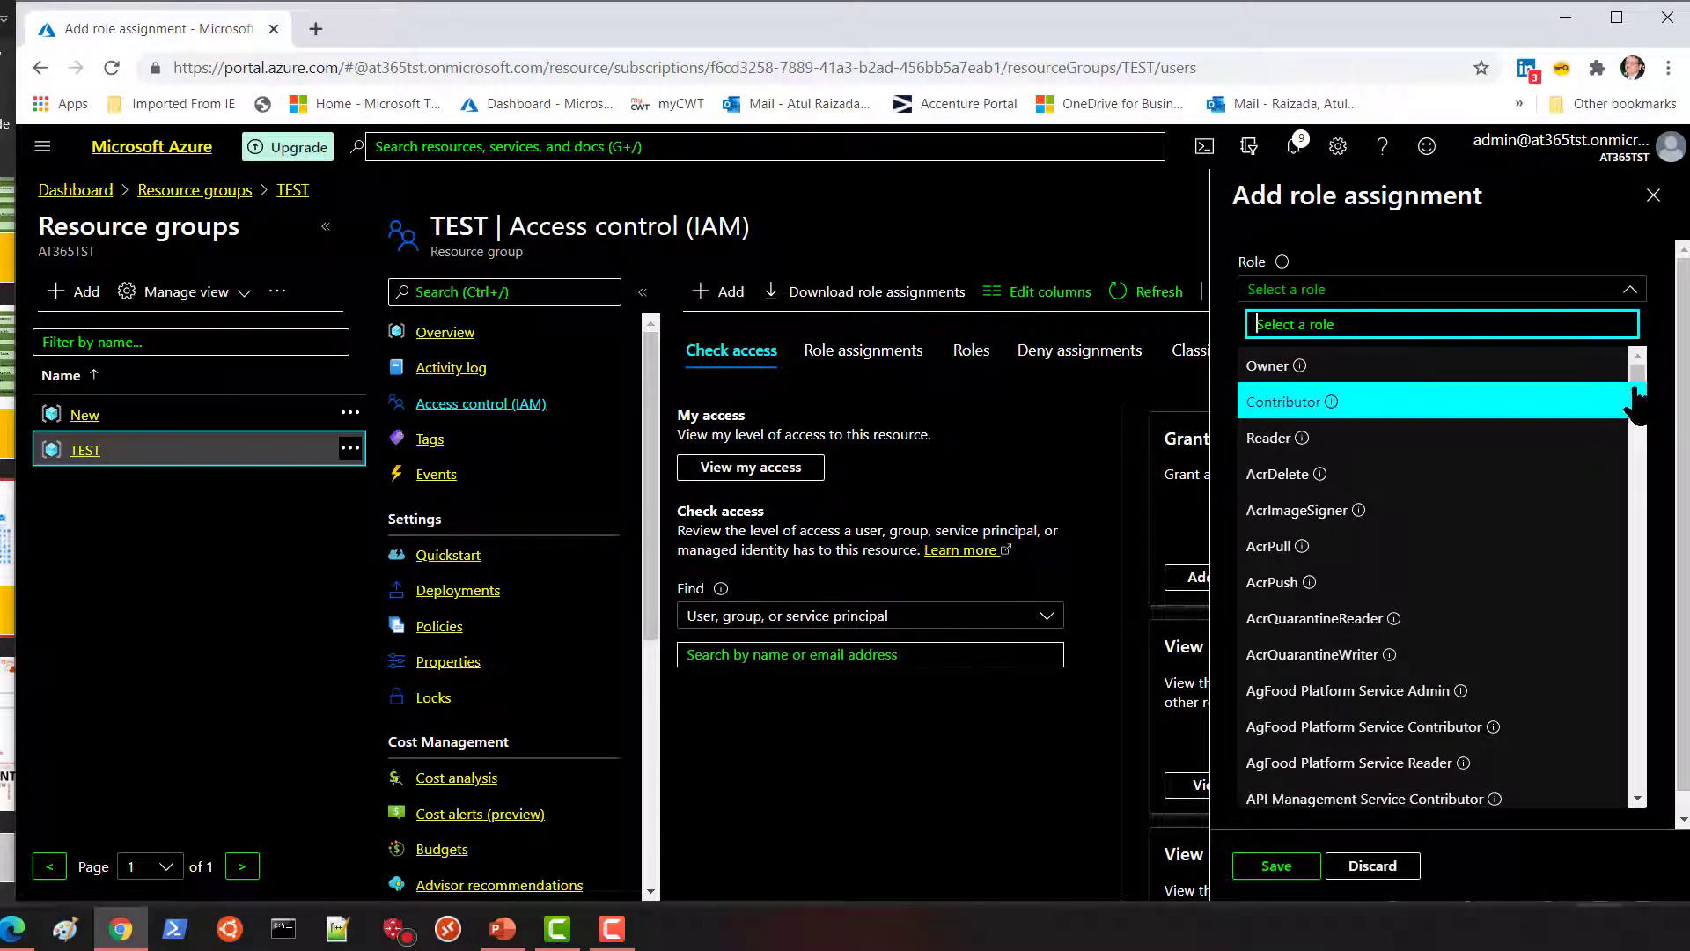
{"action": "left_click", "coordinate": [1626, 403]}
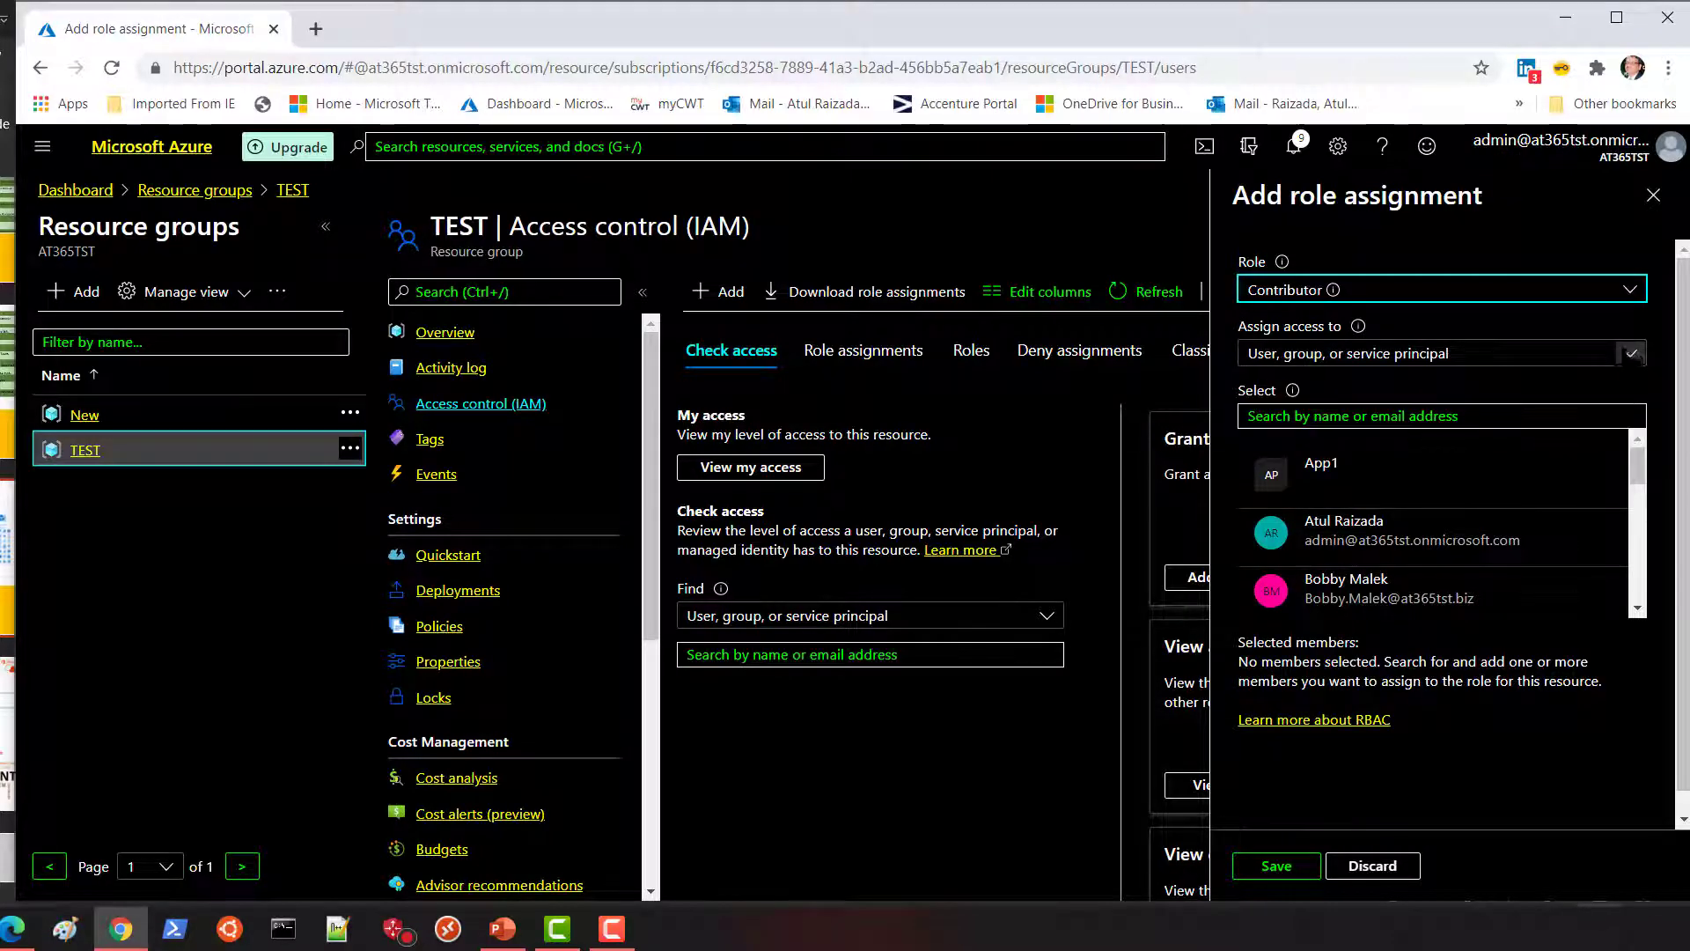
{"action": "left_click", "coordinate": [1630, 290]}
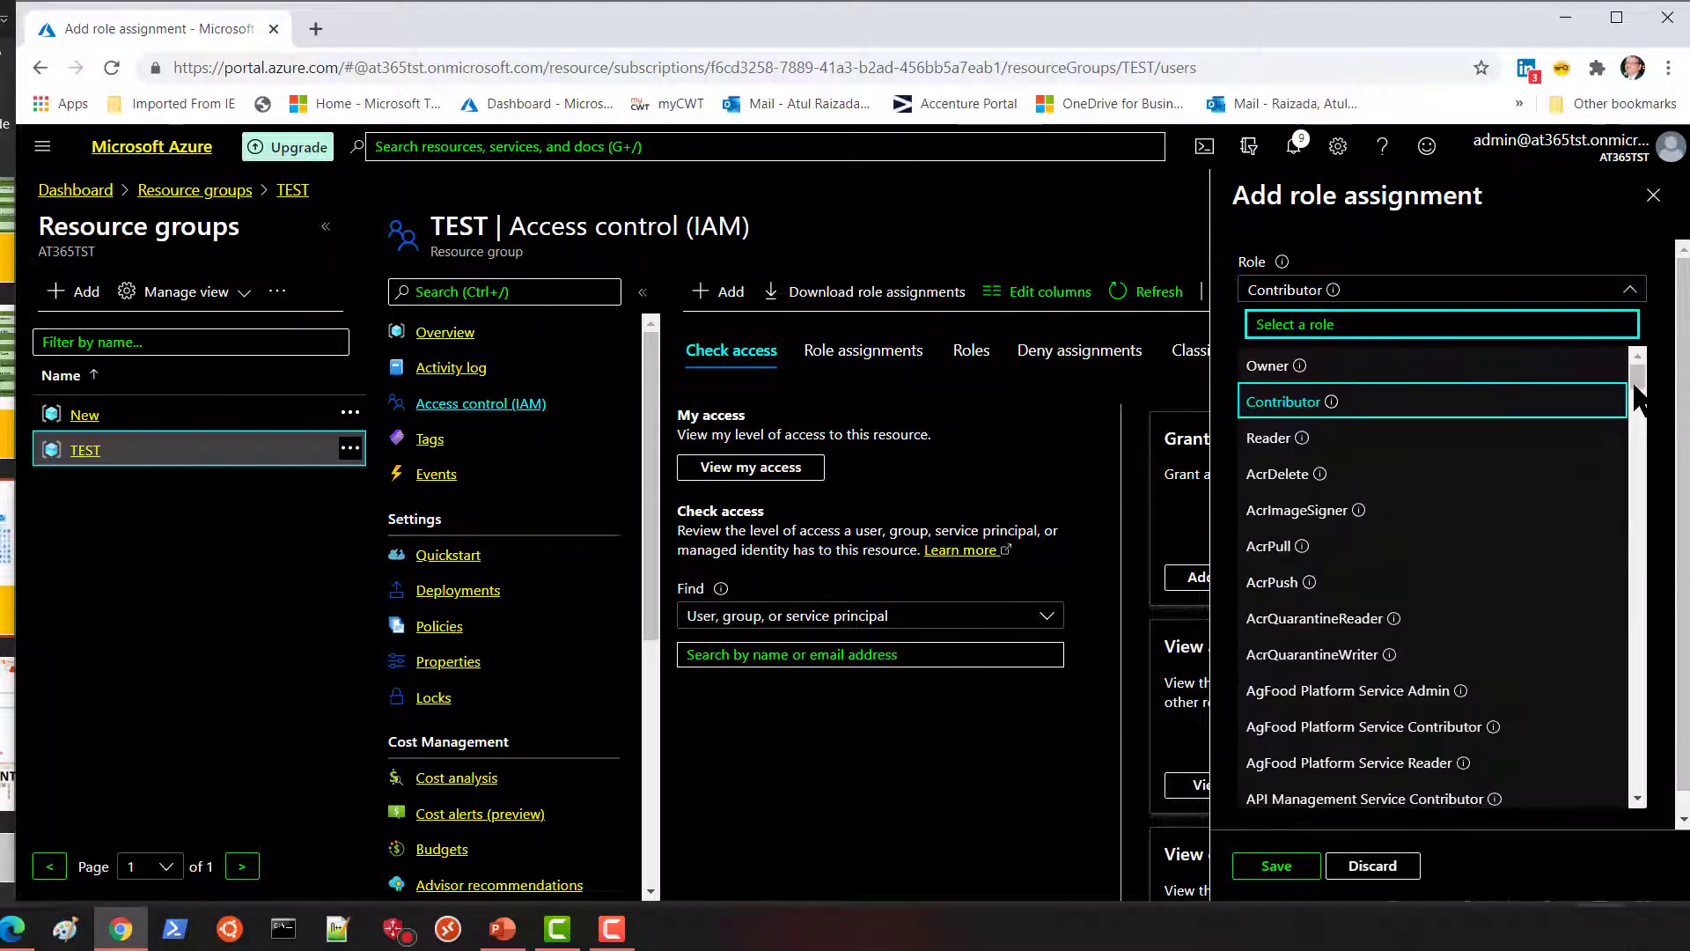
{"action": "left_click_drag", "start_coordinate": [1632, 394], "coordinate": [1632, 744]}
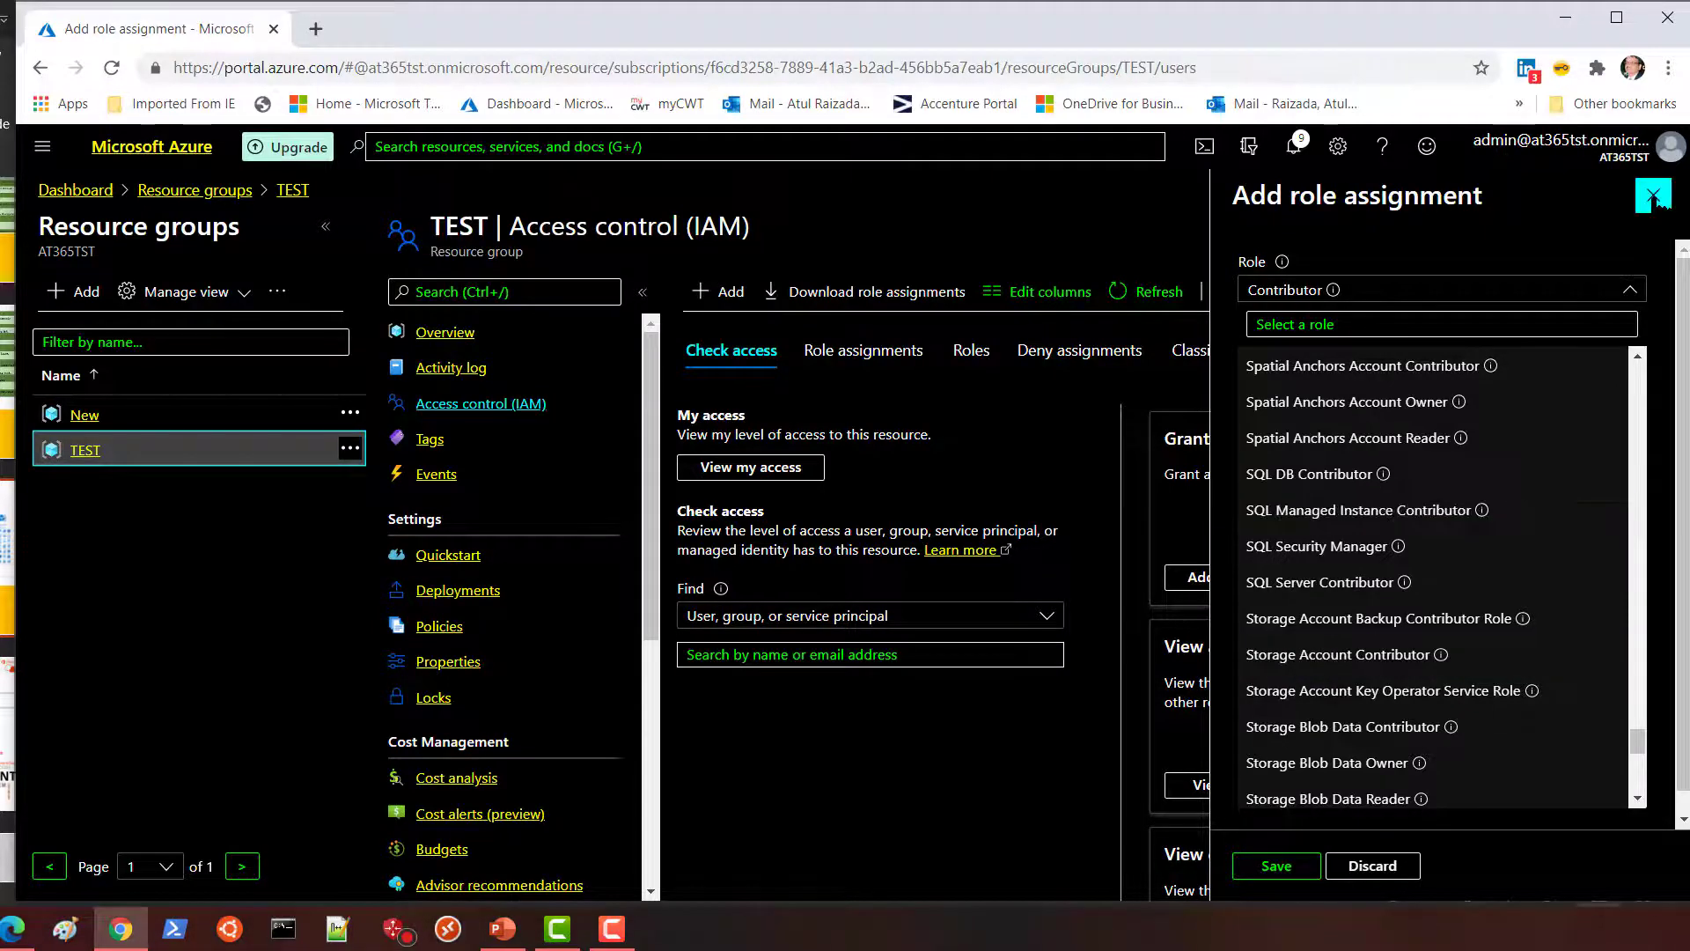
{"action": "left_click", "coordinate": [1652, 195]}
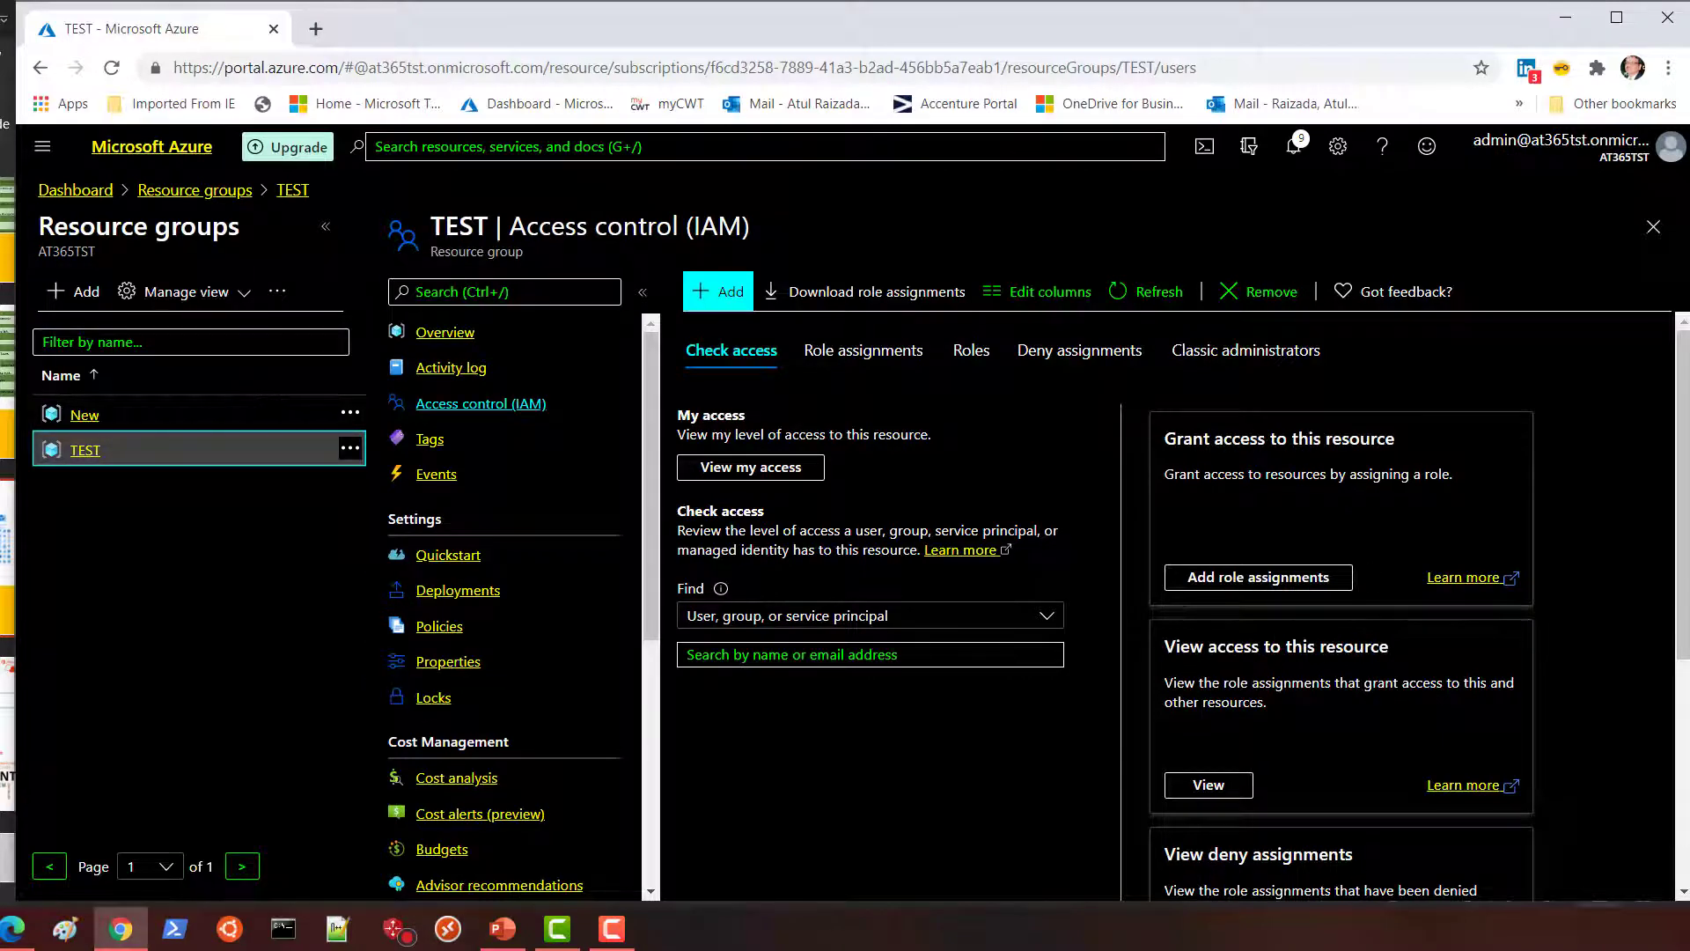
Search the portal for management groups.
{"action": "left_click", "coordinate": [492, 147]}
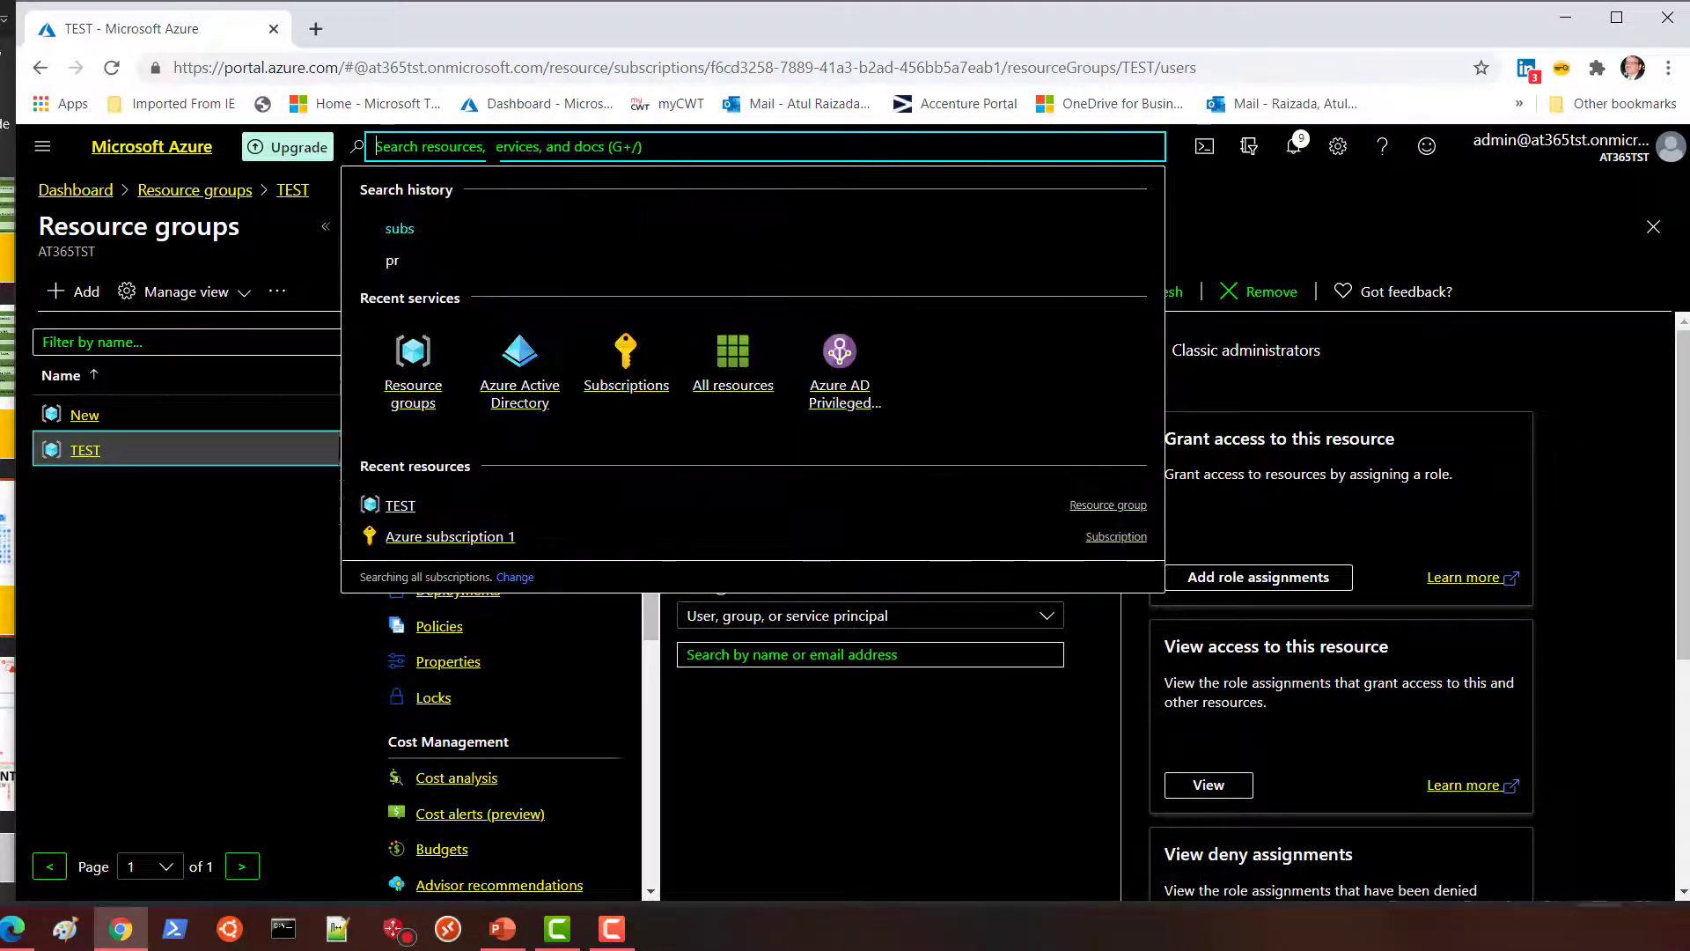
{"action": "type", "text": "manag"}
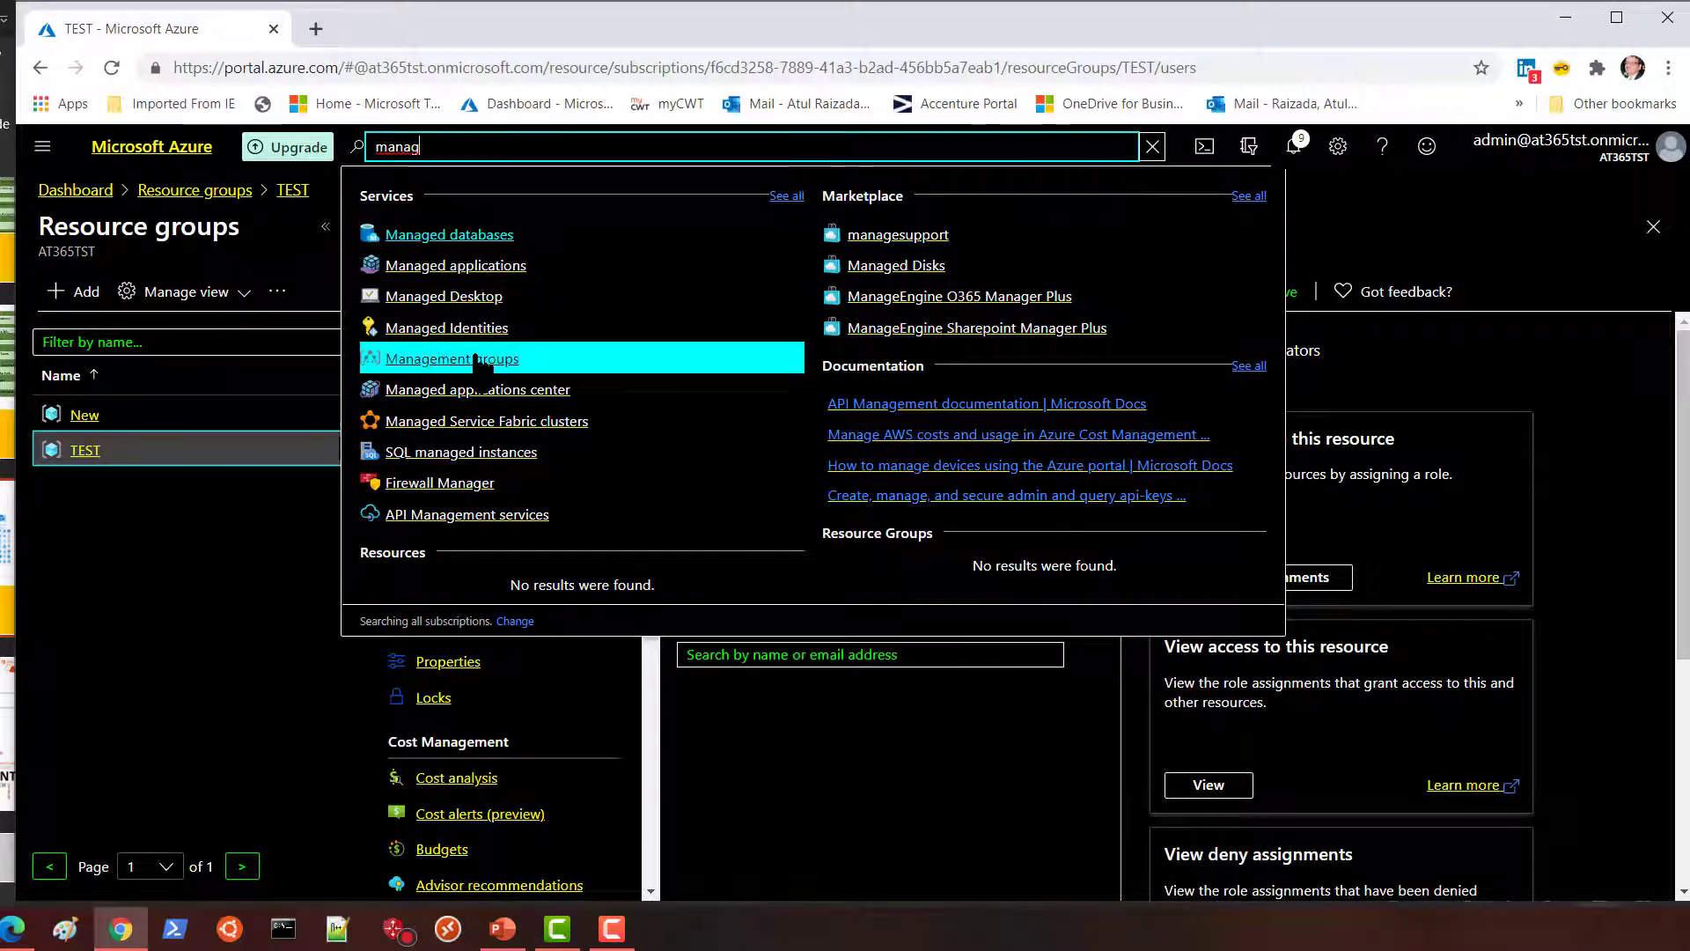
{"action": "key", "text": "Escape"}
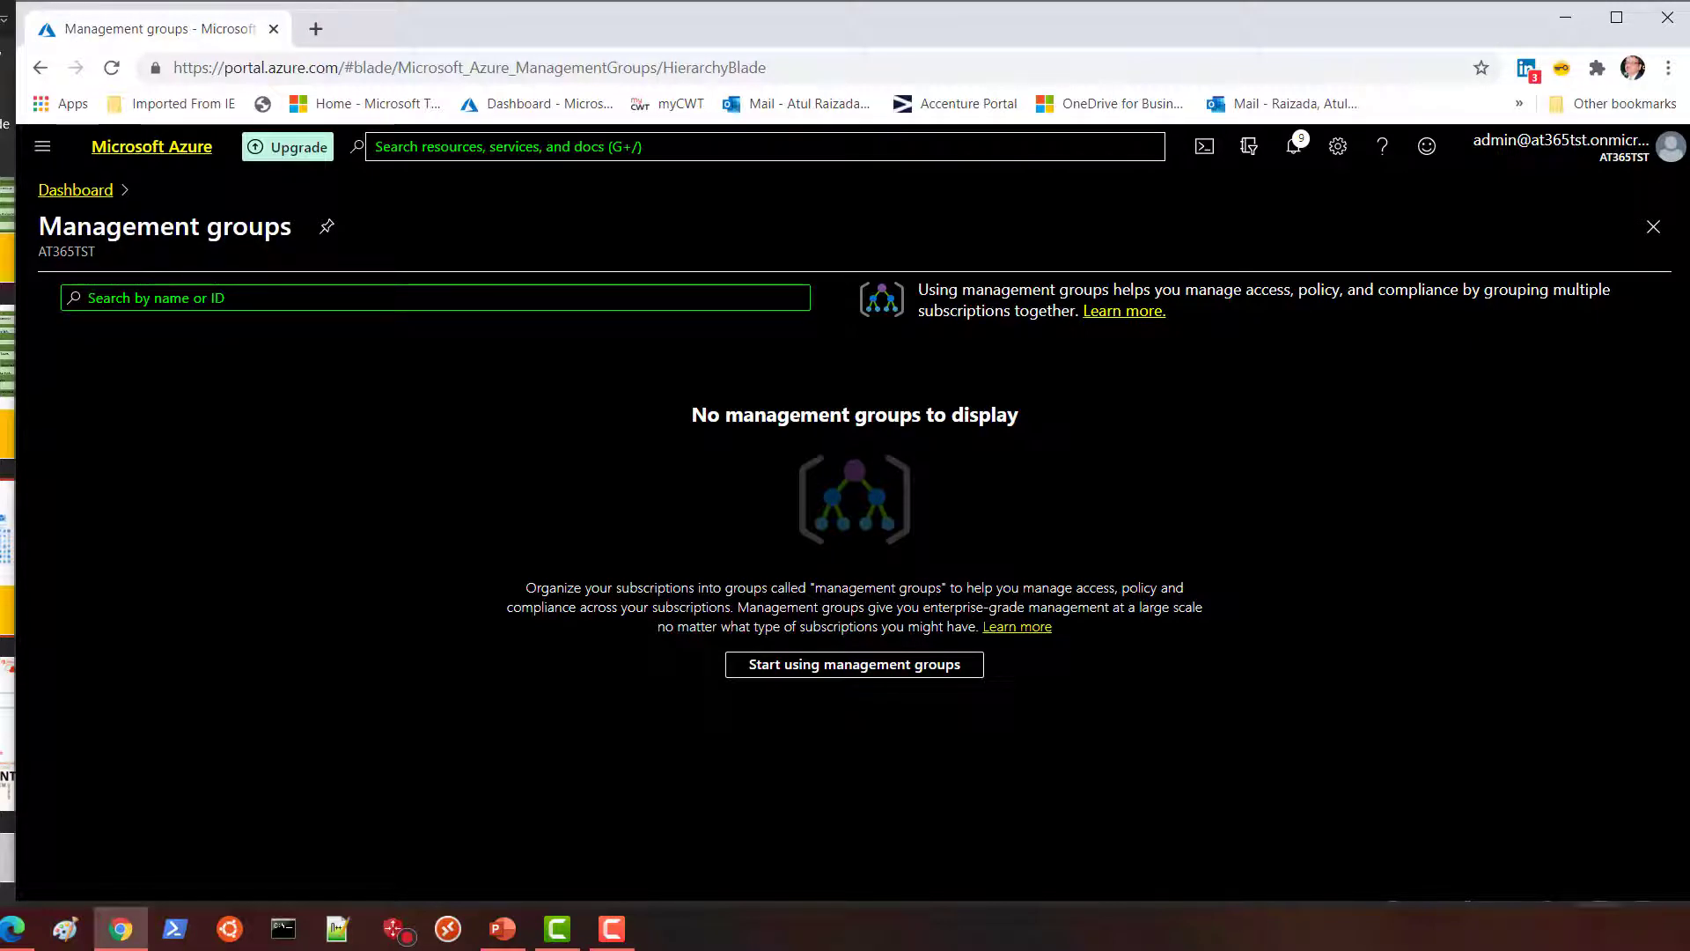
Add a management group with ID AT365TOP and save it.
{"action": "left_click", "coordinate": [897, 670]}
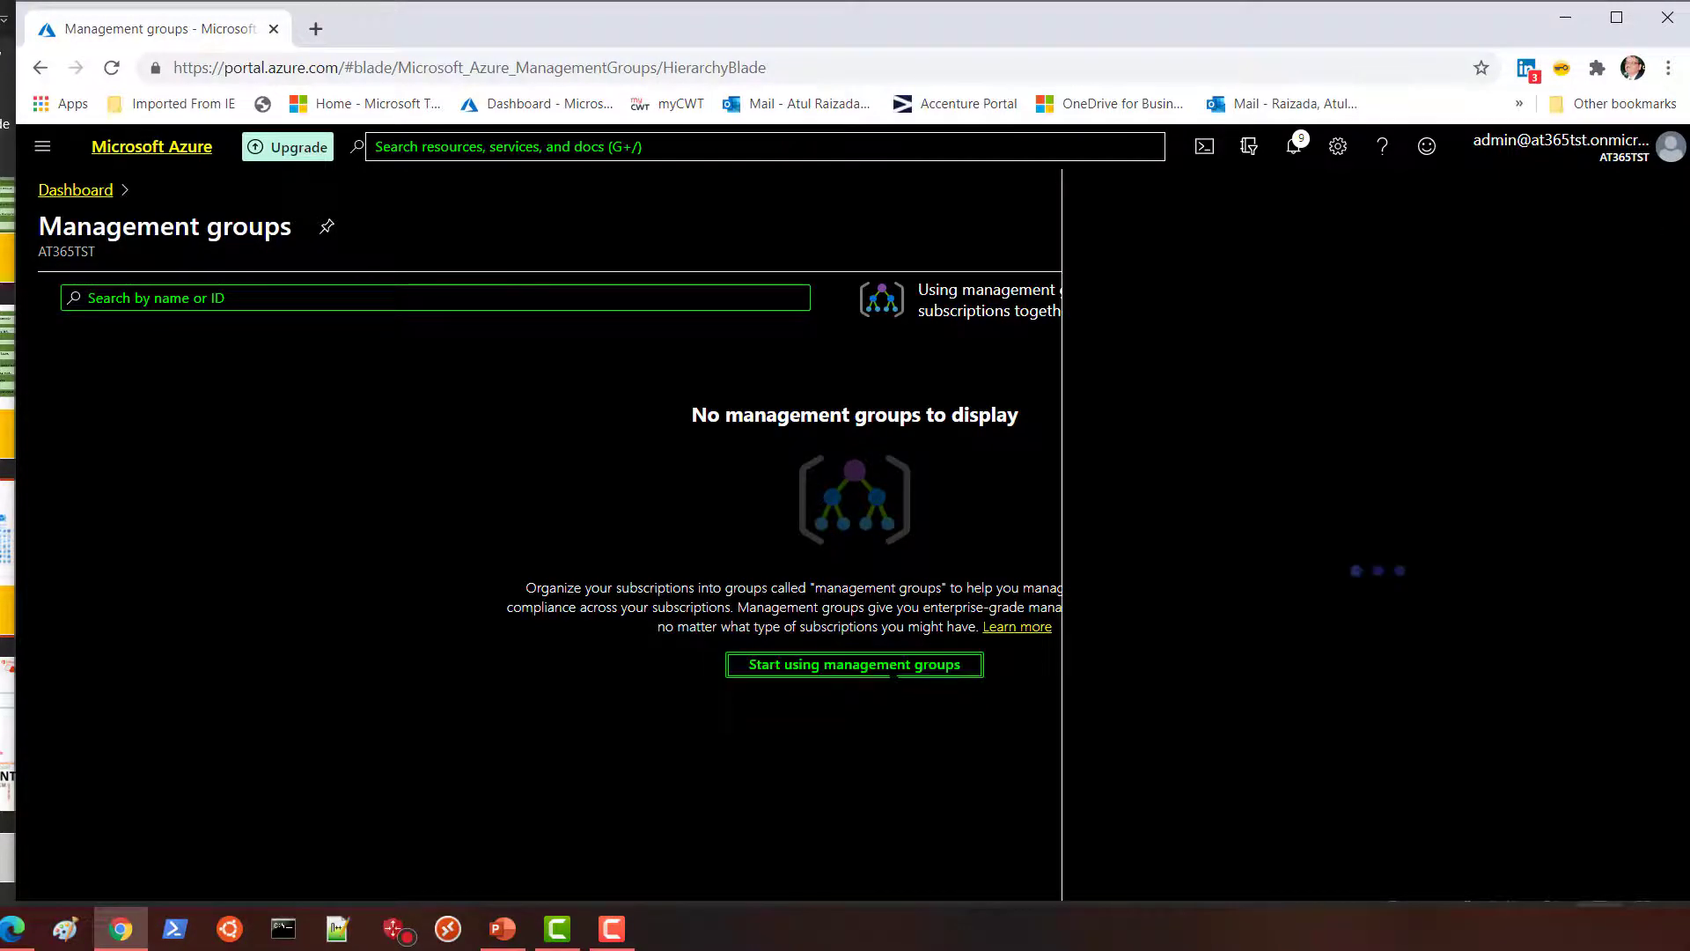
{"action": "left_click", "coordinate": [1309, 403]}
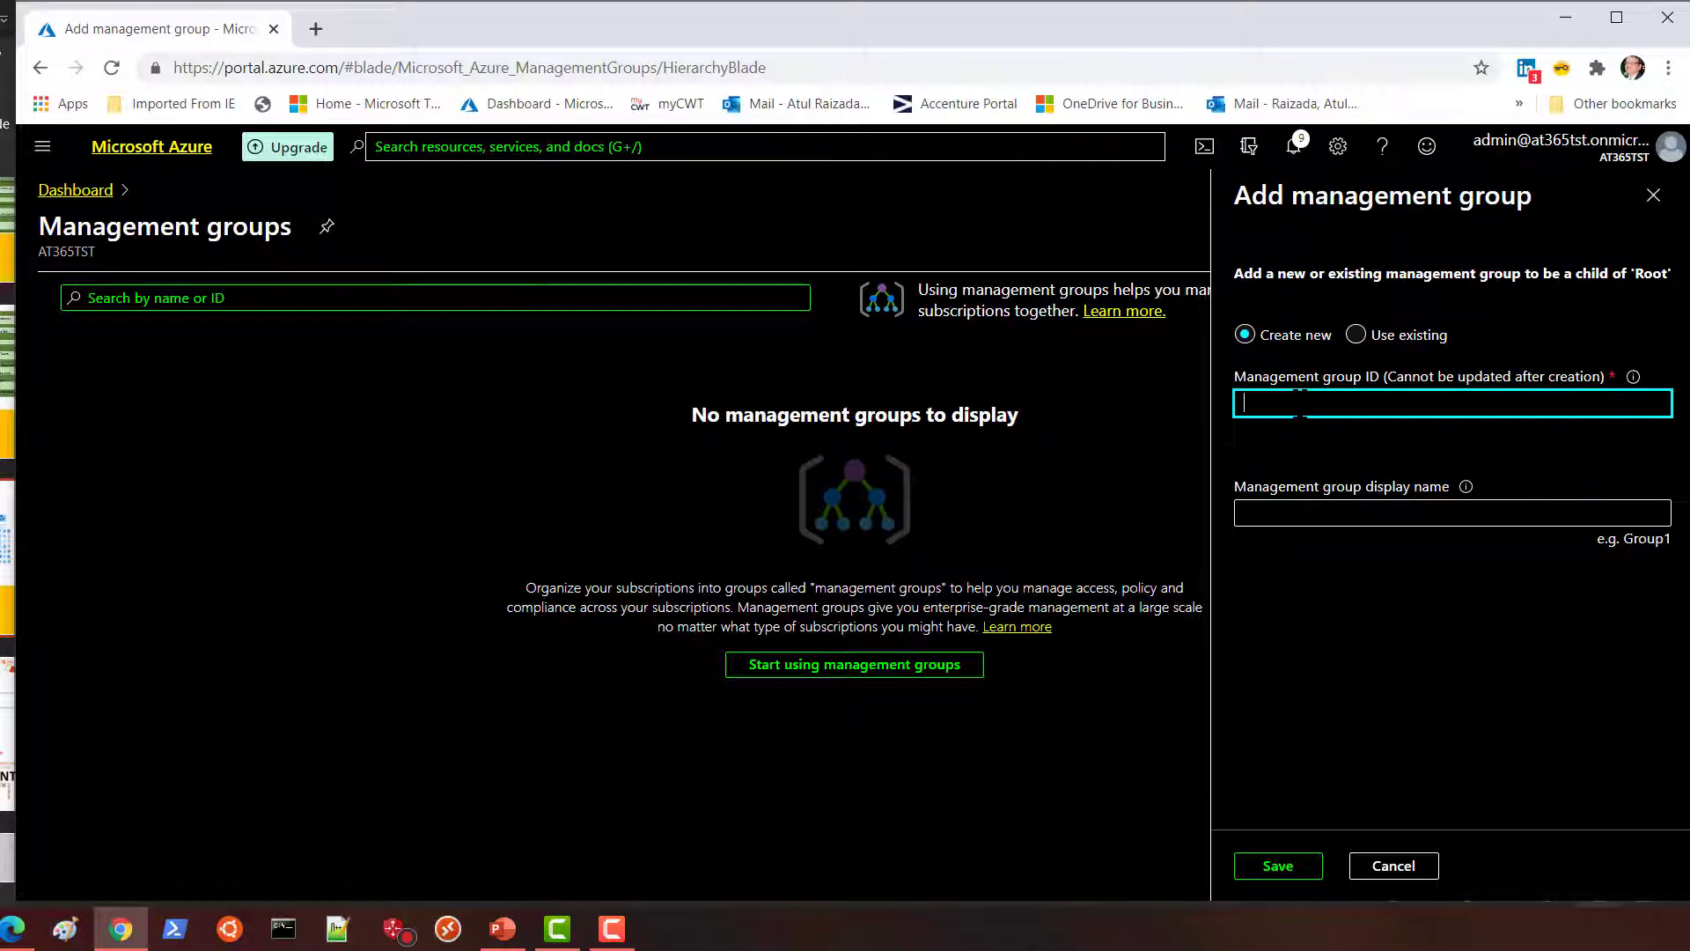
{"action": "type", "text": "AT365TOP"}
{"action": "left_click", "coordinate": [1296, 867]}
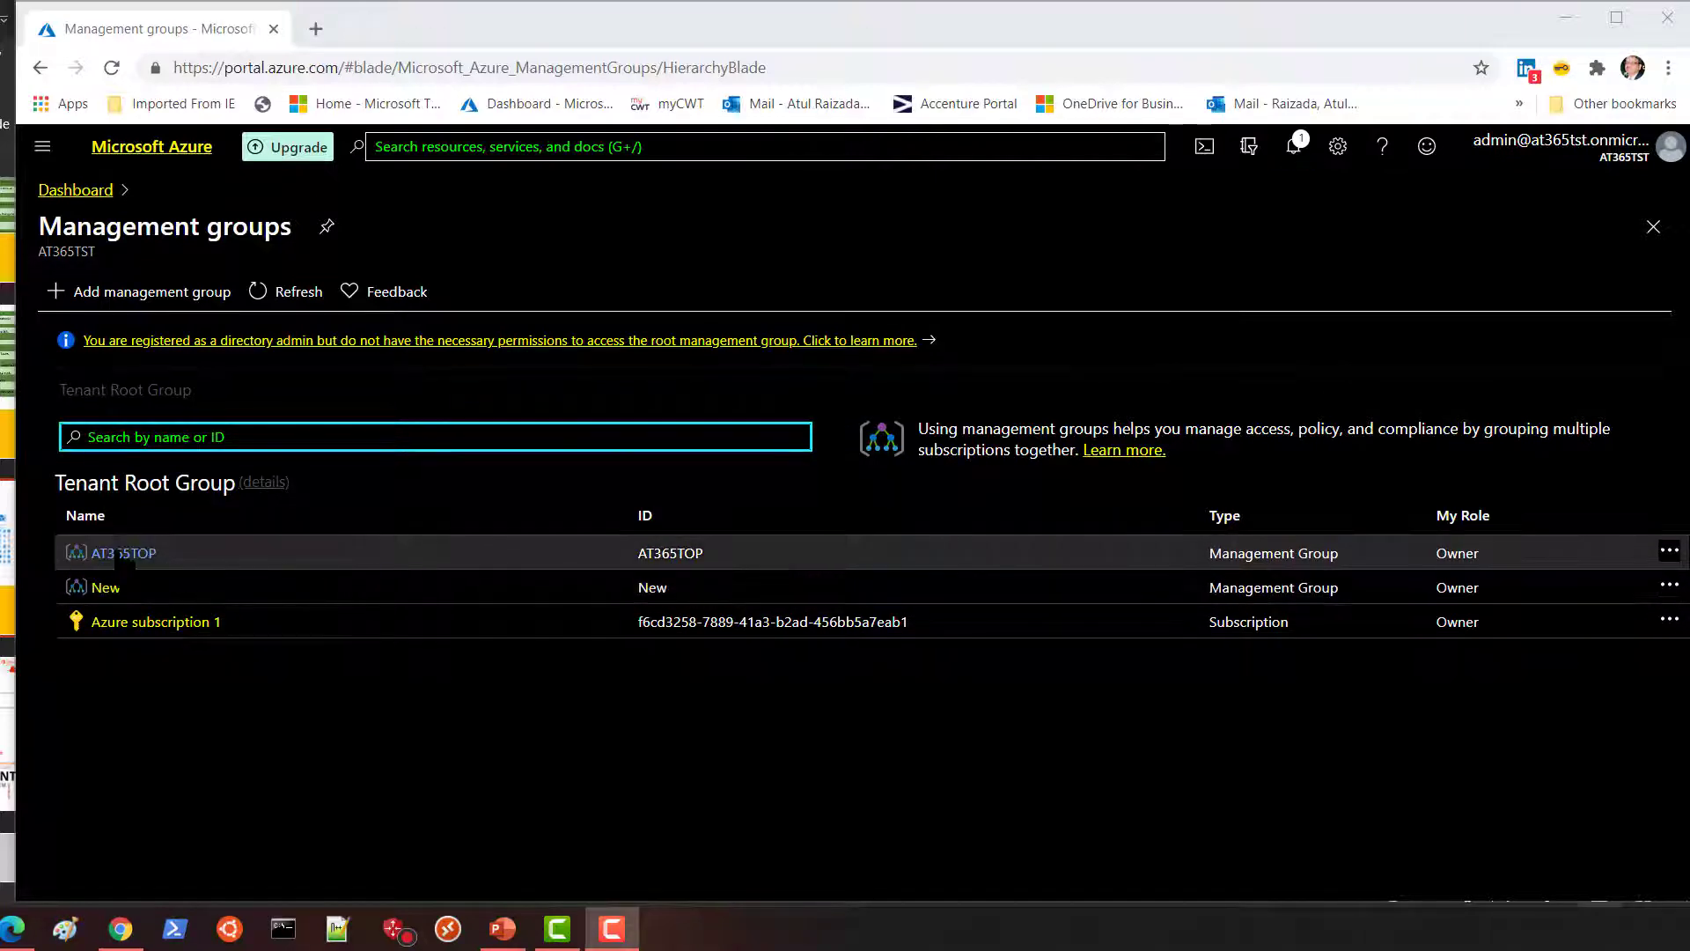
Open the AT365TOP management group and its Access control (IAM) page.
{"action": "left_click", "coordinate": [123, 552]}
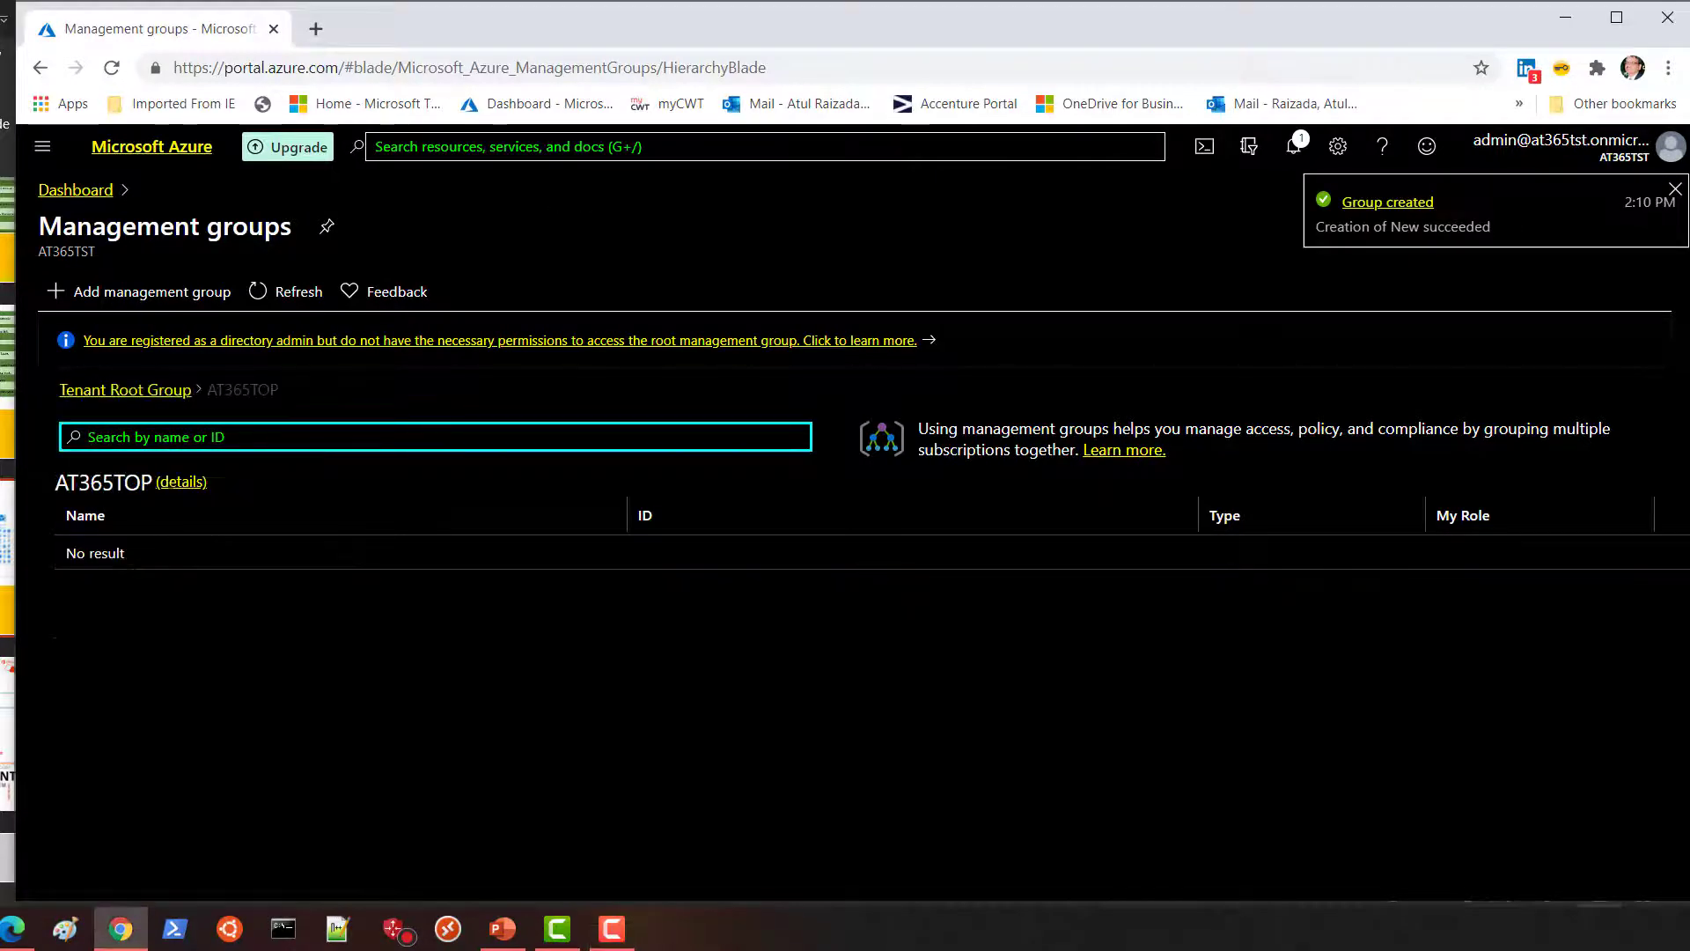
{"action": "left_click", "coordinate": [182, 482]}
{"action": "left_click", "coordinate": [134, 405]}
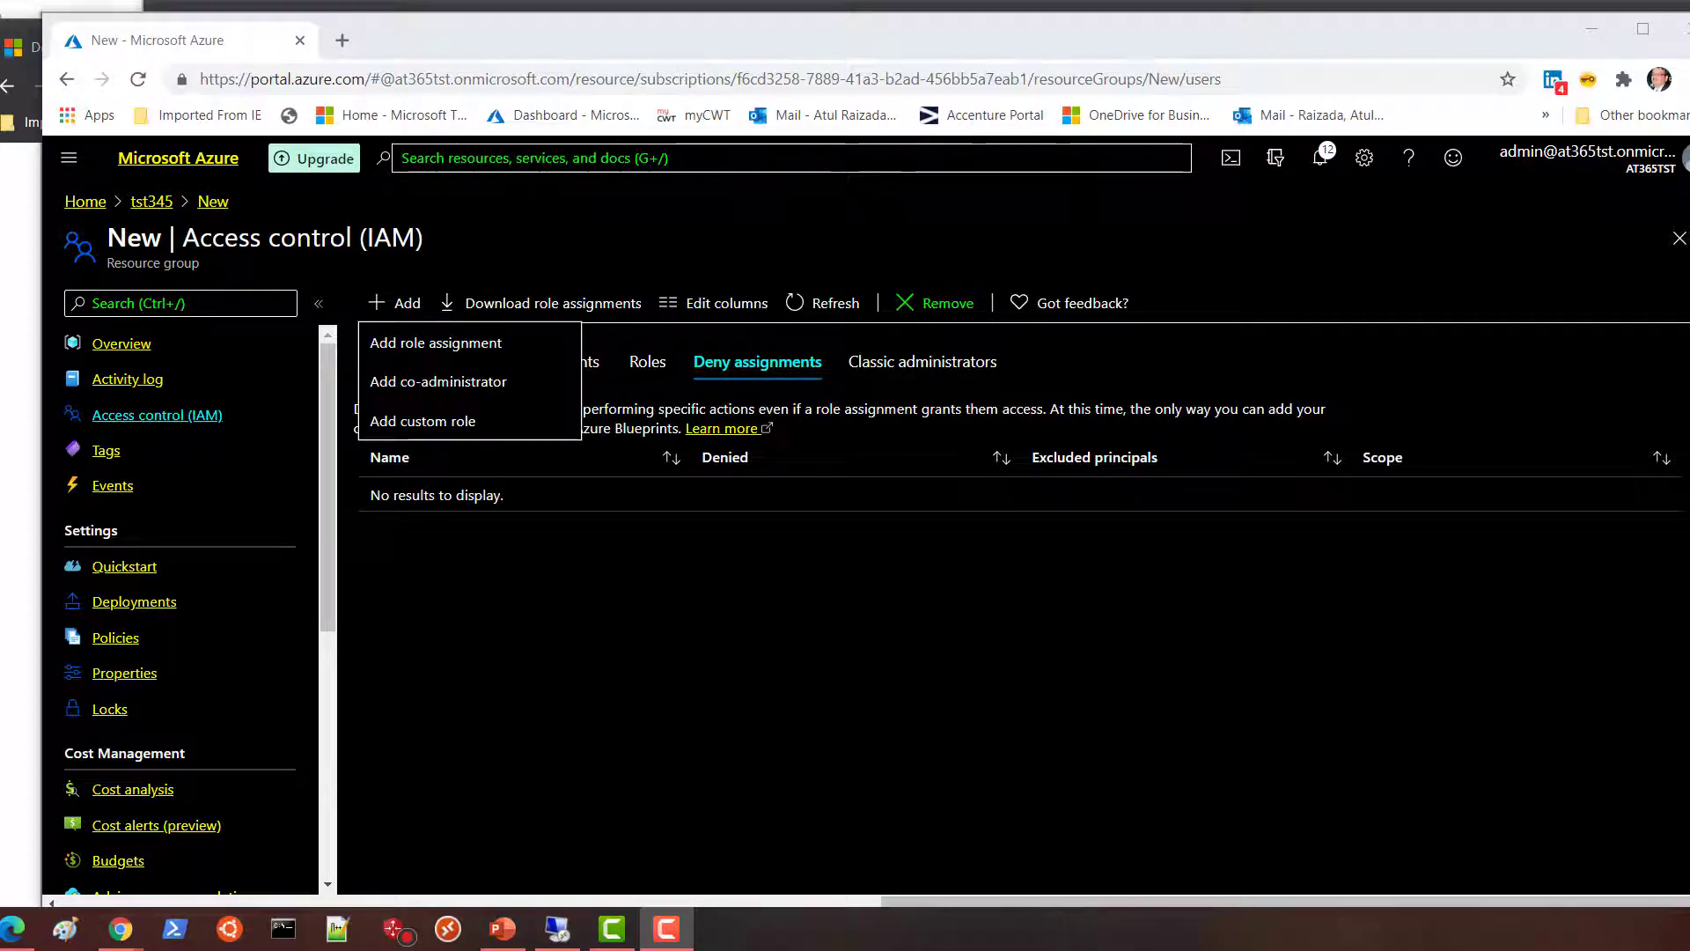
Choose Add custom role on the New resource group's IAM page.
{"action": "left_click", "coordinate": [795, 408]}
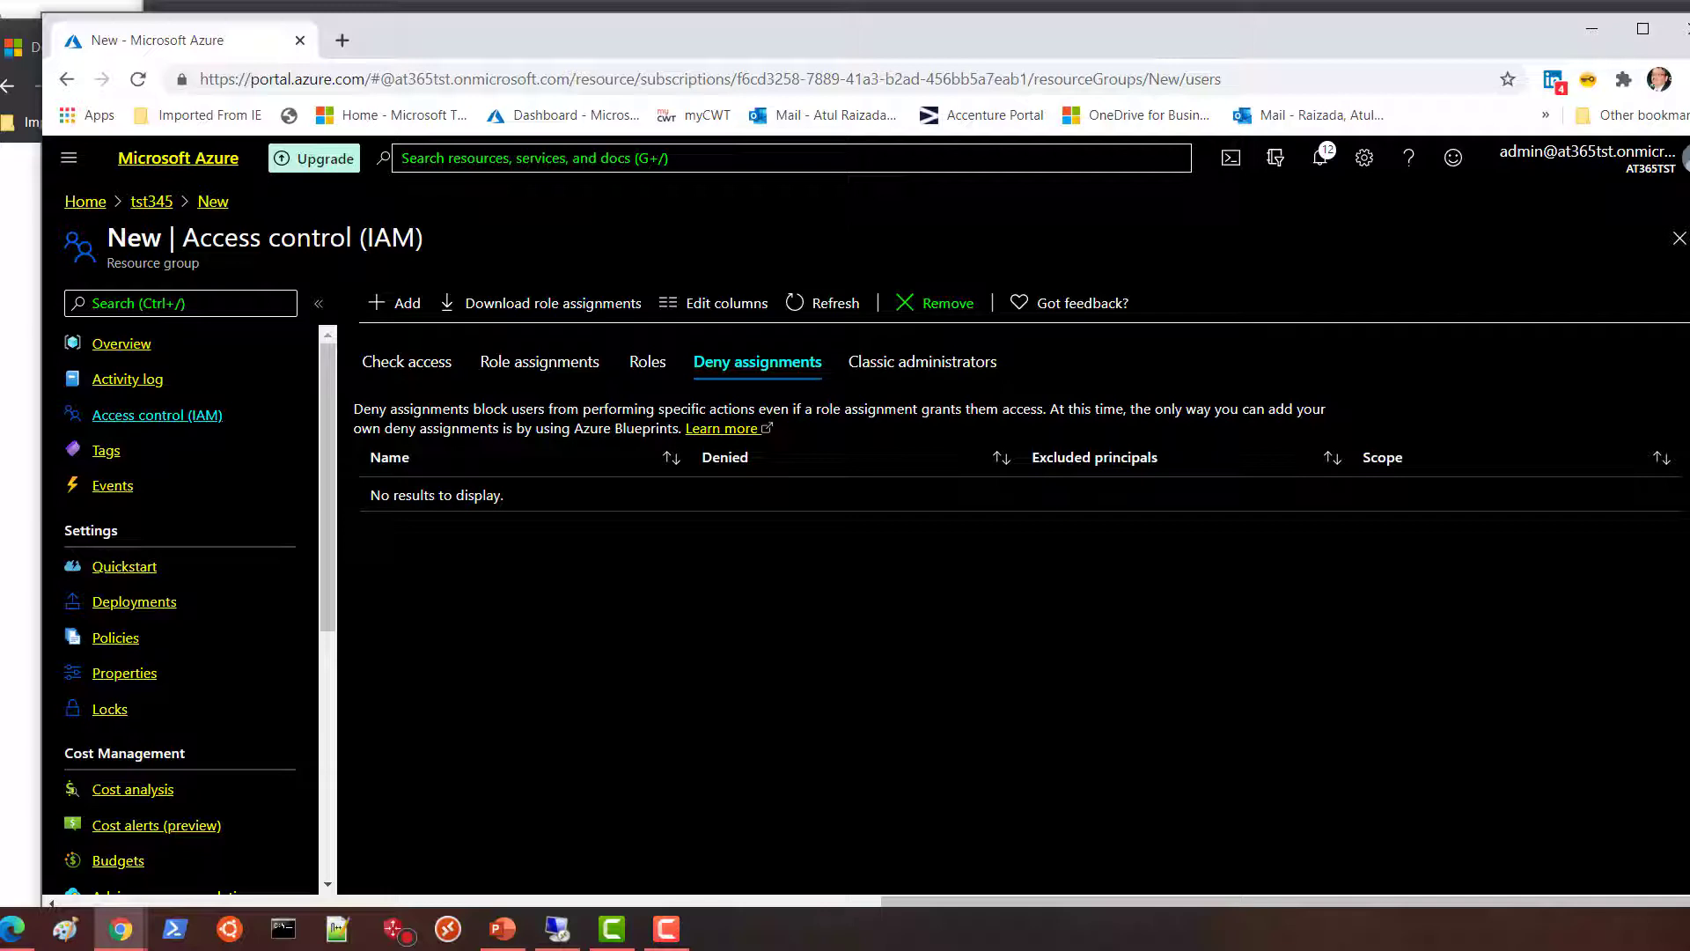
{"action": "left_click", "coordinate": [404, 315]}
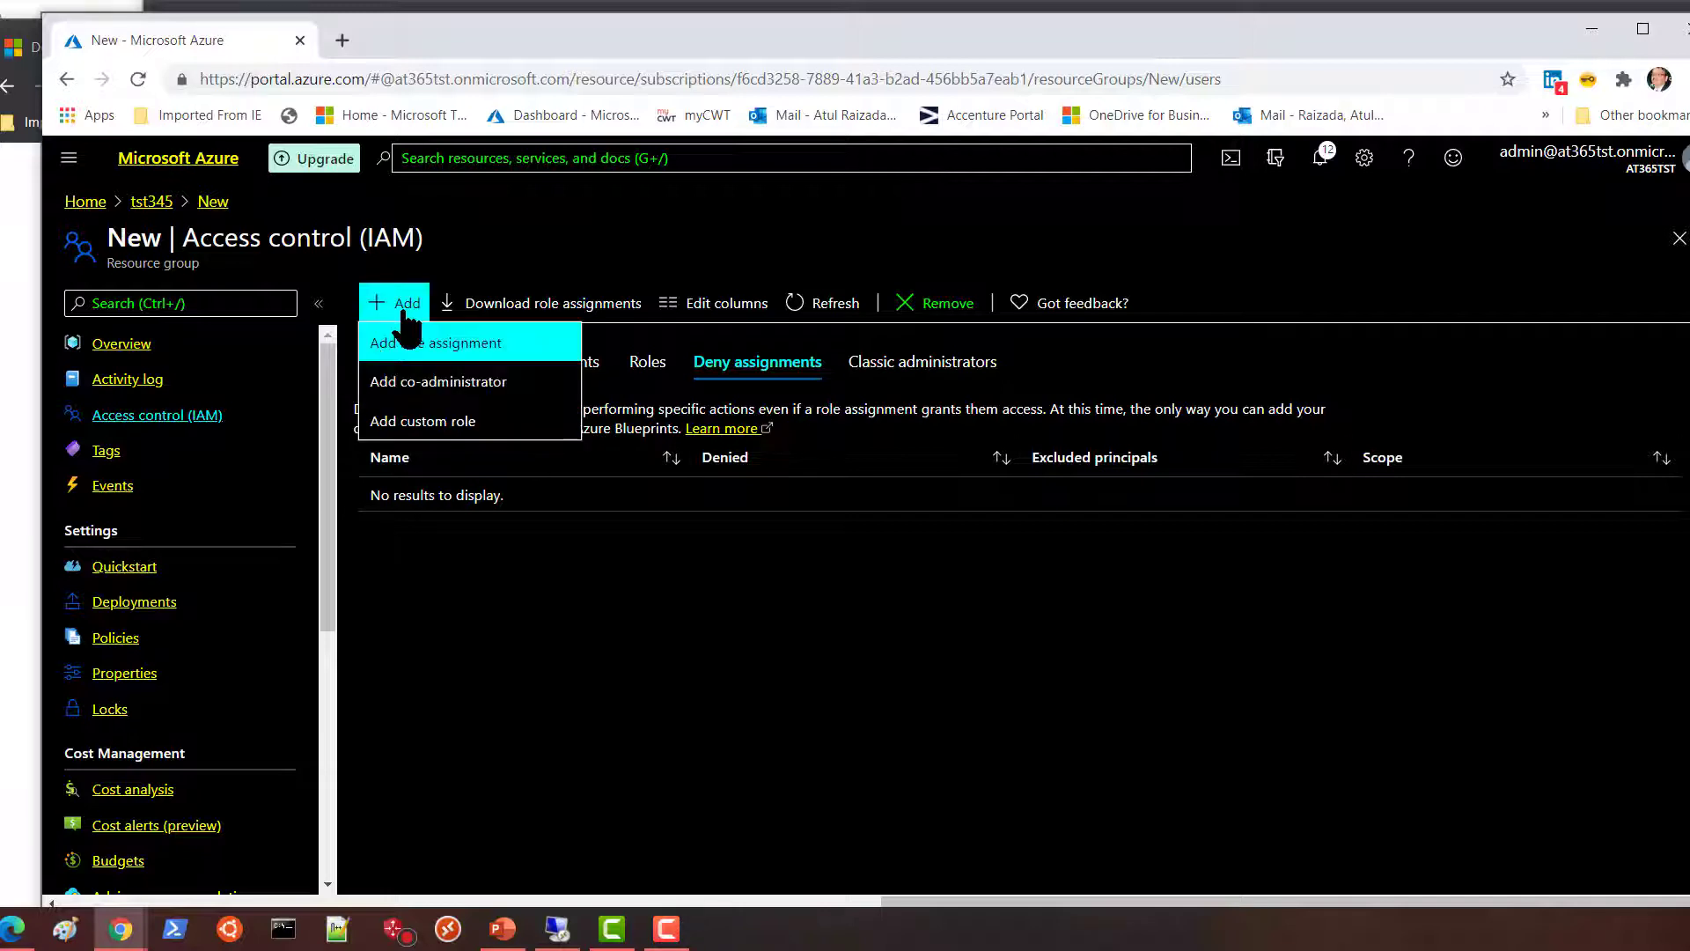
{"action": "left_click", "coordinate": [401, 426]}
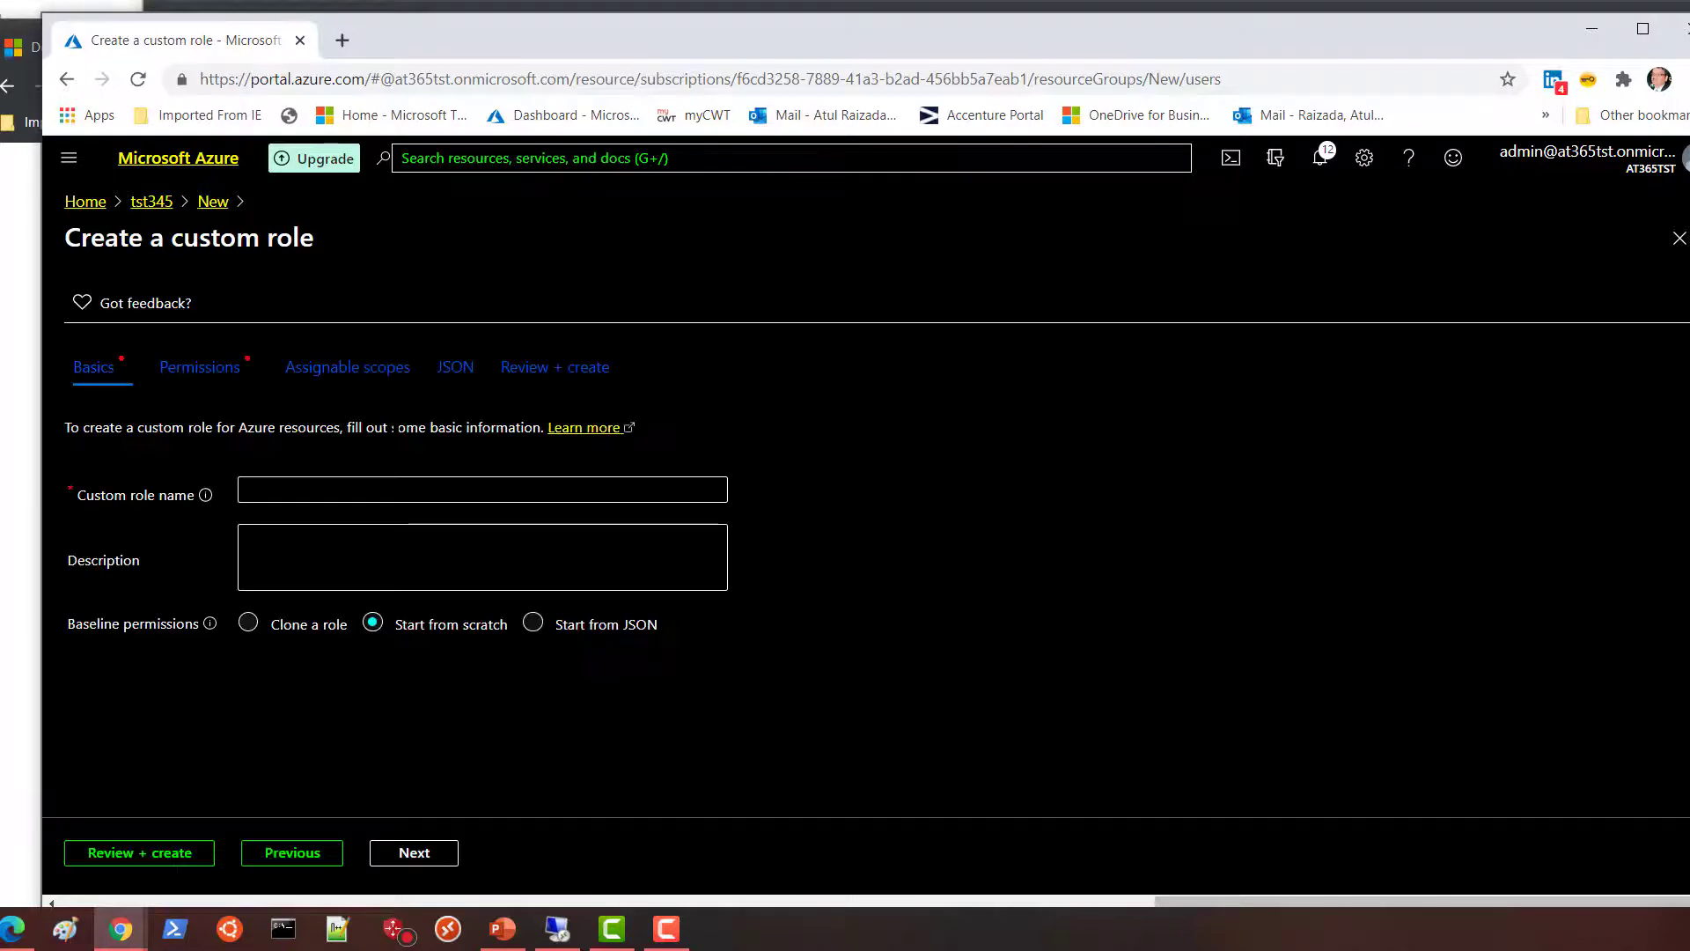
Name the custom role AT365TST and proceed to the Permissions step.
{"action": "left_click", "coordinate": [305, 490]}
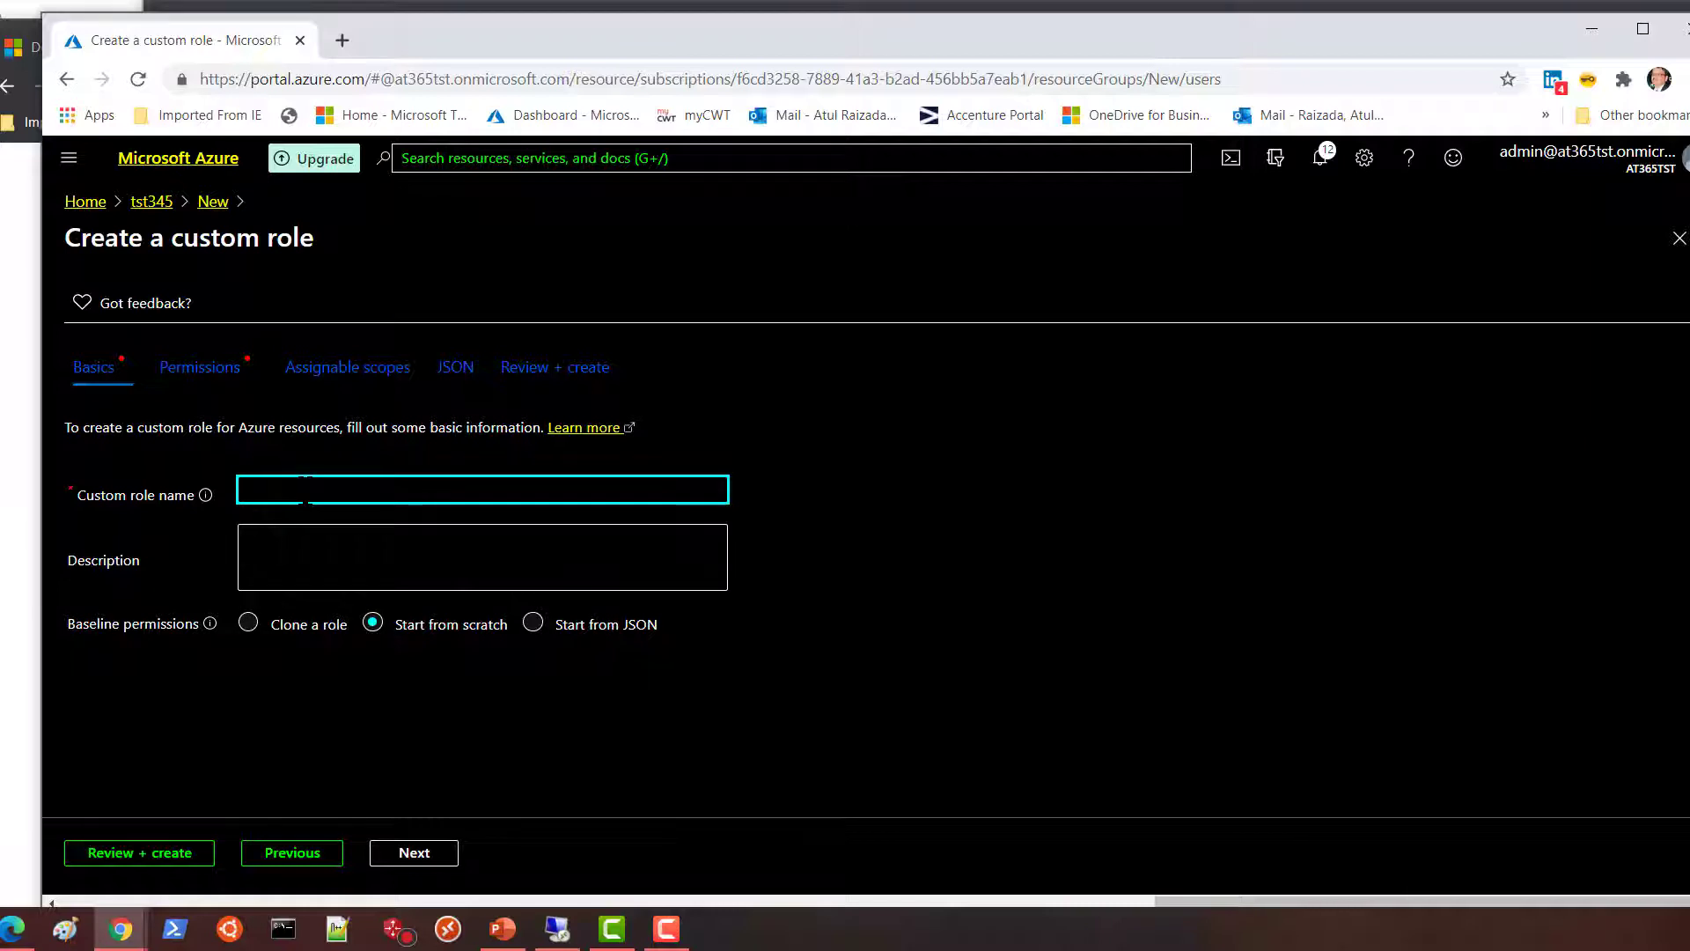
{"action": "type", "text": "AT"}
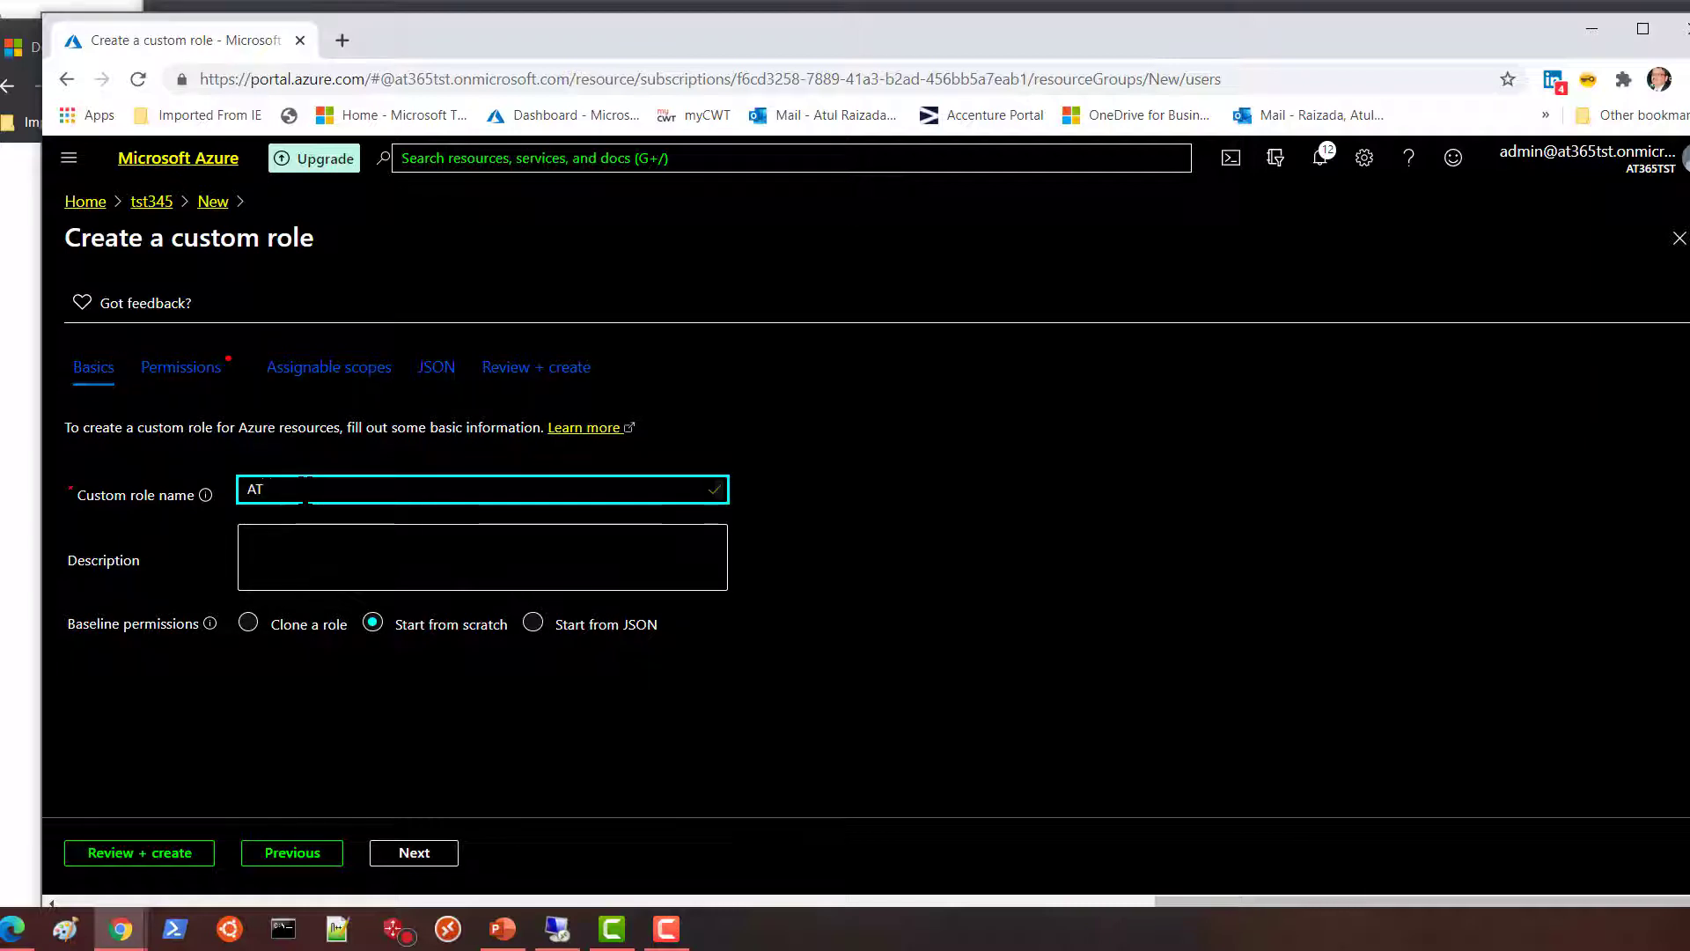
{"action": "type", "text": "365tst"}
{"action": "key", "text": "BackSpace"}
{"action": "key", "text": "BackSpace"}
{"action": "key", "text": "BackSpace"}
{"action": "type", "text": "TST"}
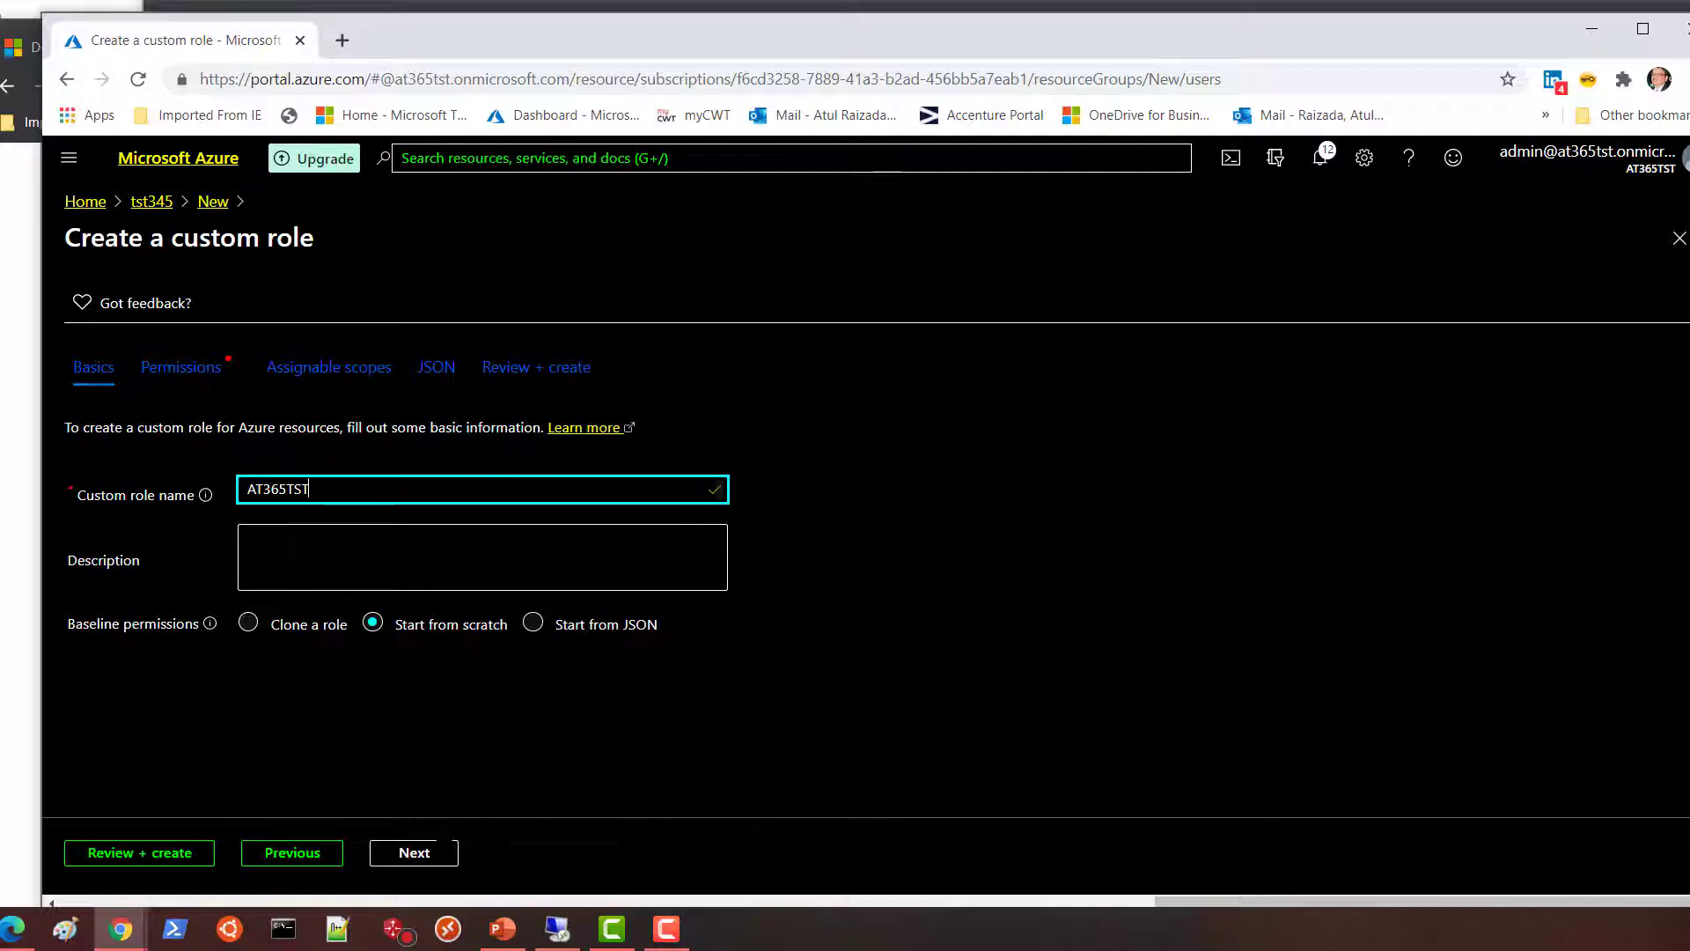
{"action": "left_click", "coordinate": [414, 852]}
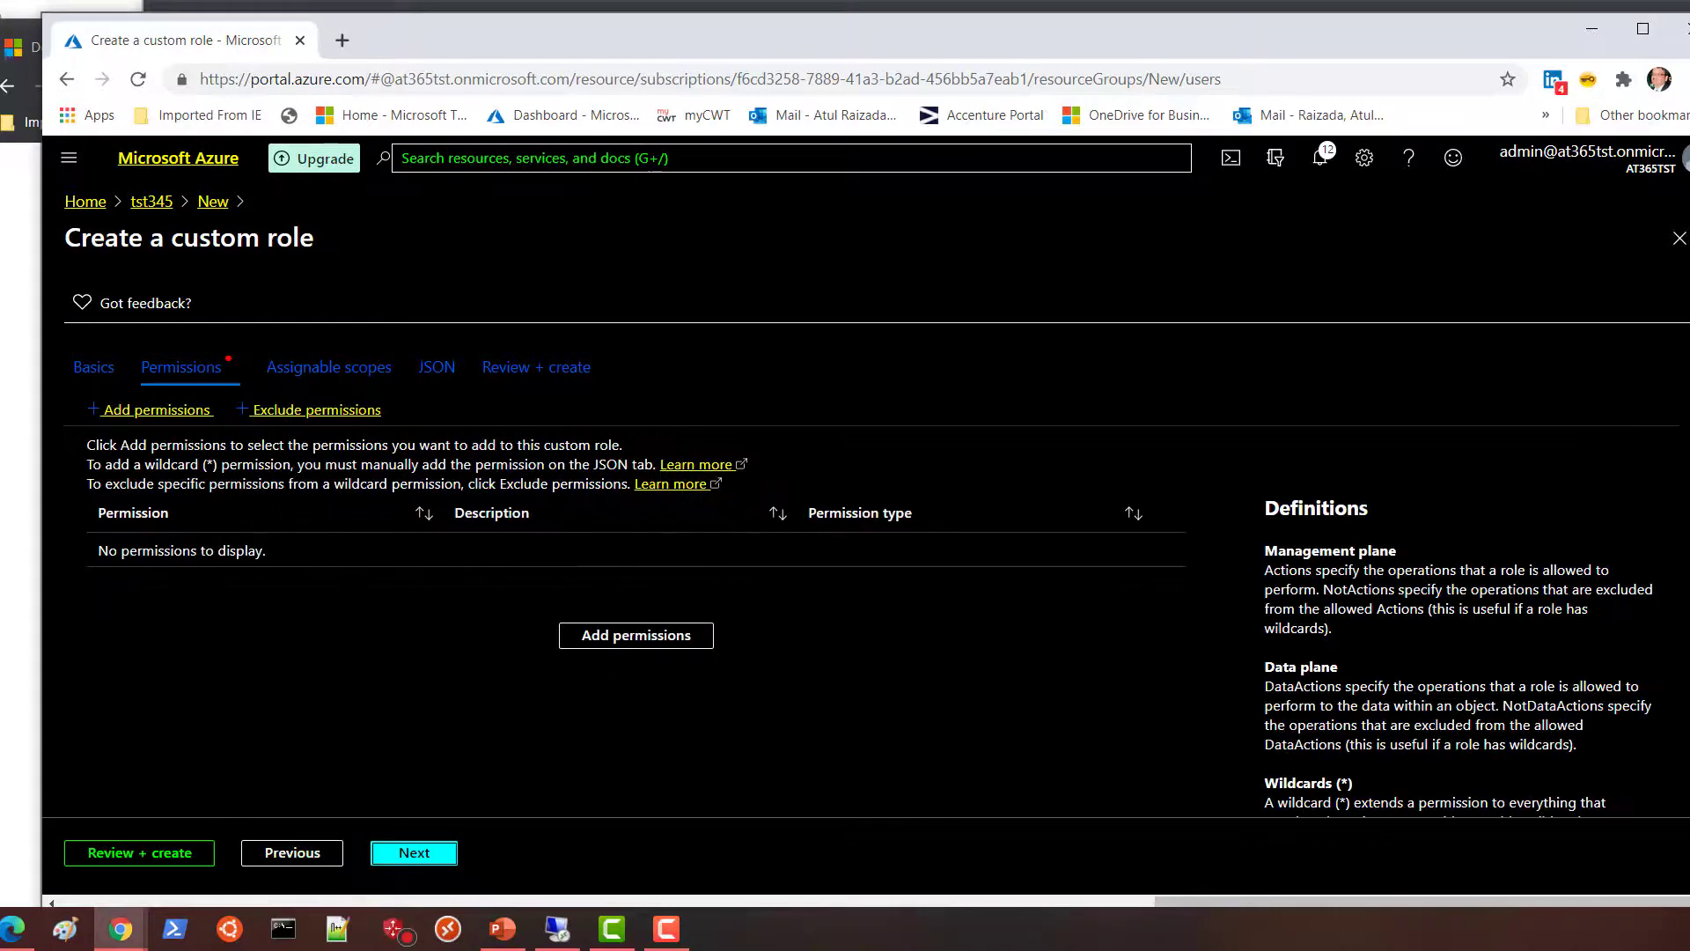
{"action": "left_click", "coordinate": [649, 640]}
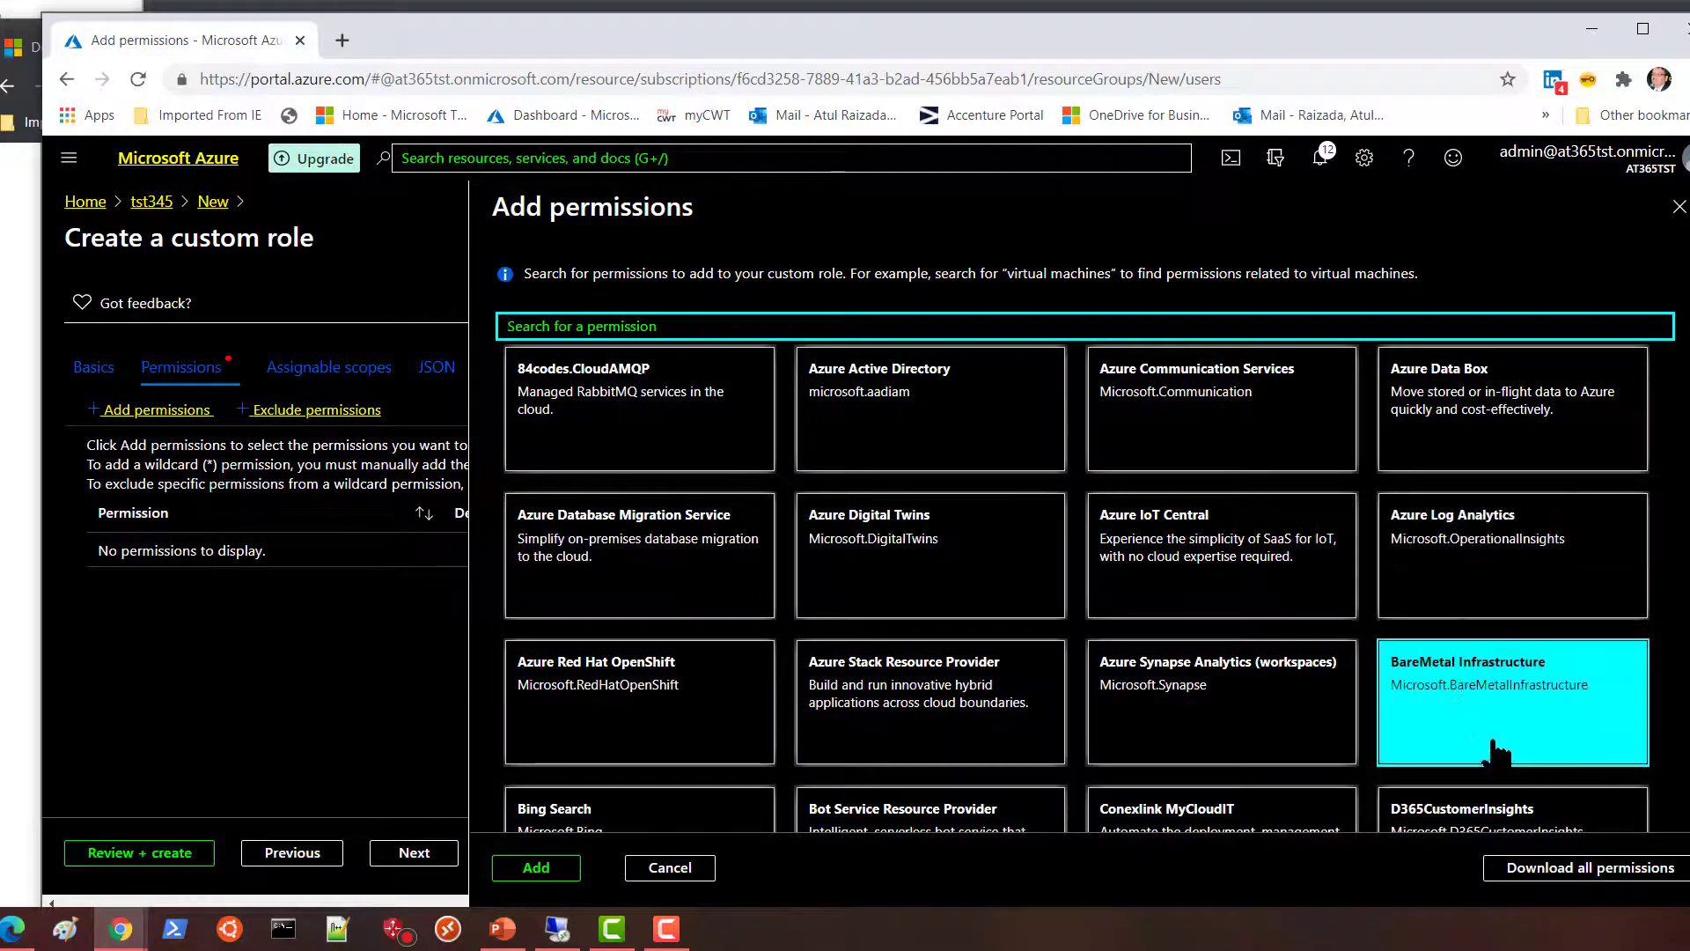
{"action": "scroll", "coordinate": [1223, 616], "scroll_direction": "down", "scroll_amount": 3}
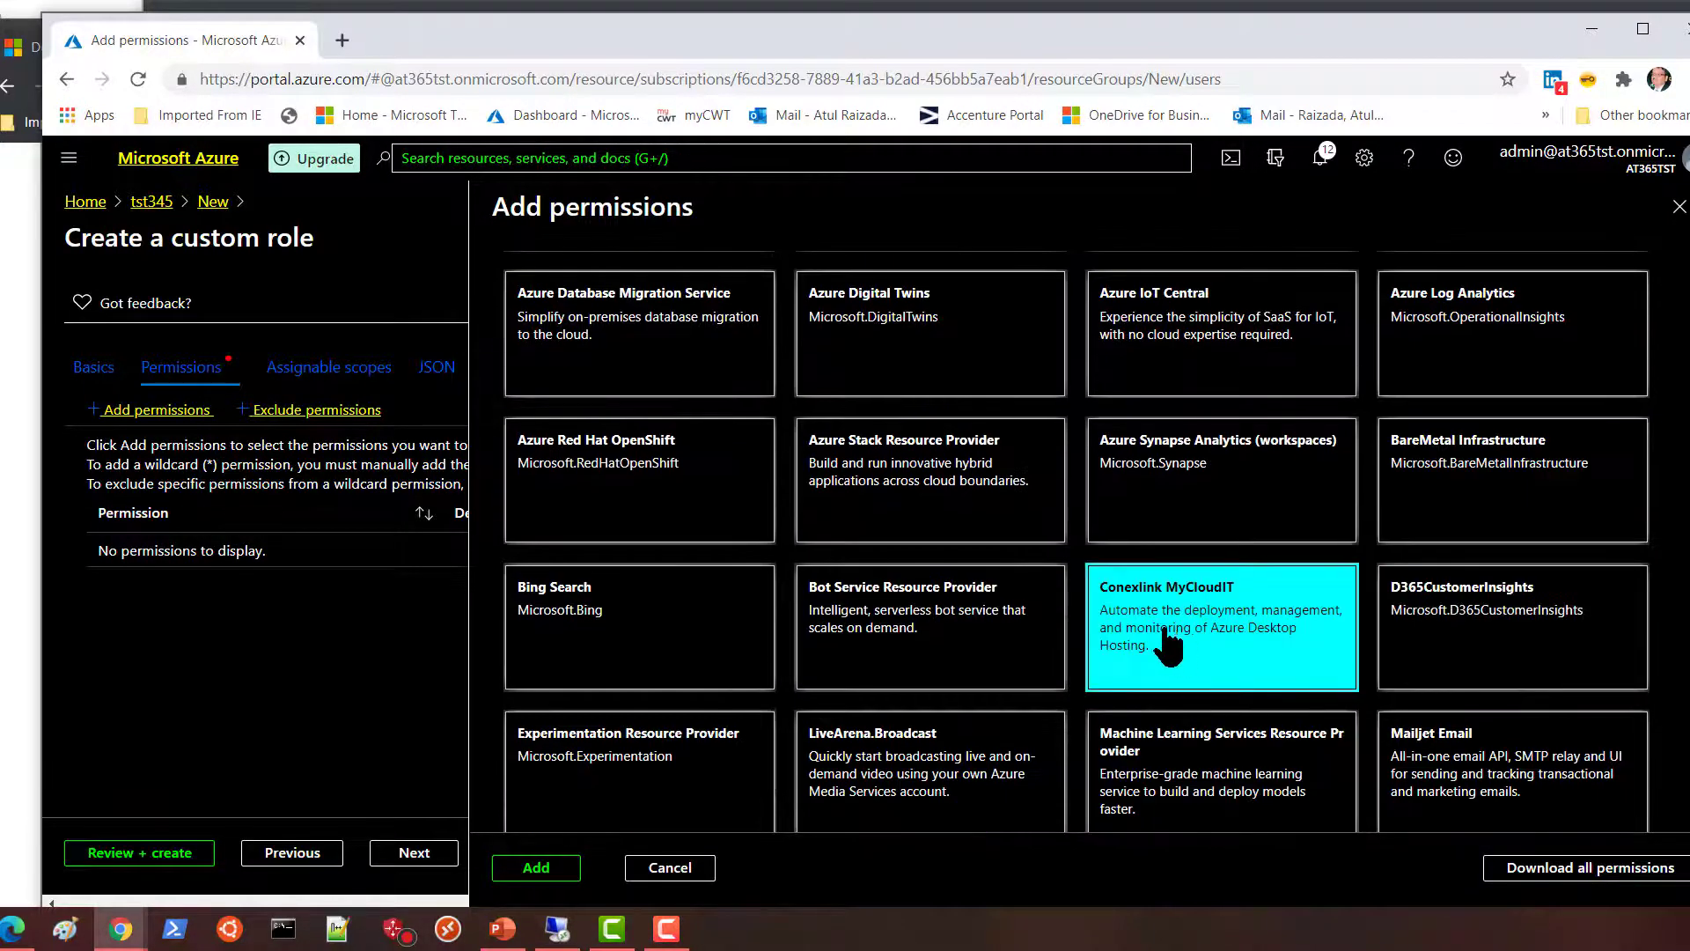
{"action": "scroll", "coordinate": [762, 655], "scroll_direction": "down", "scroll_amount": 3}
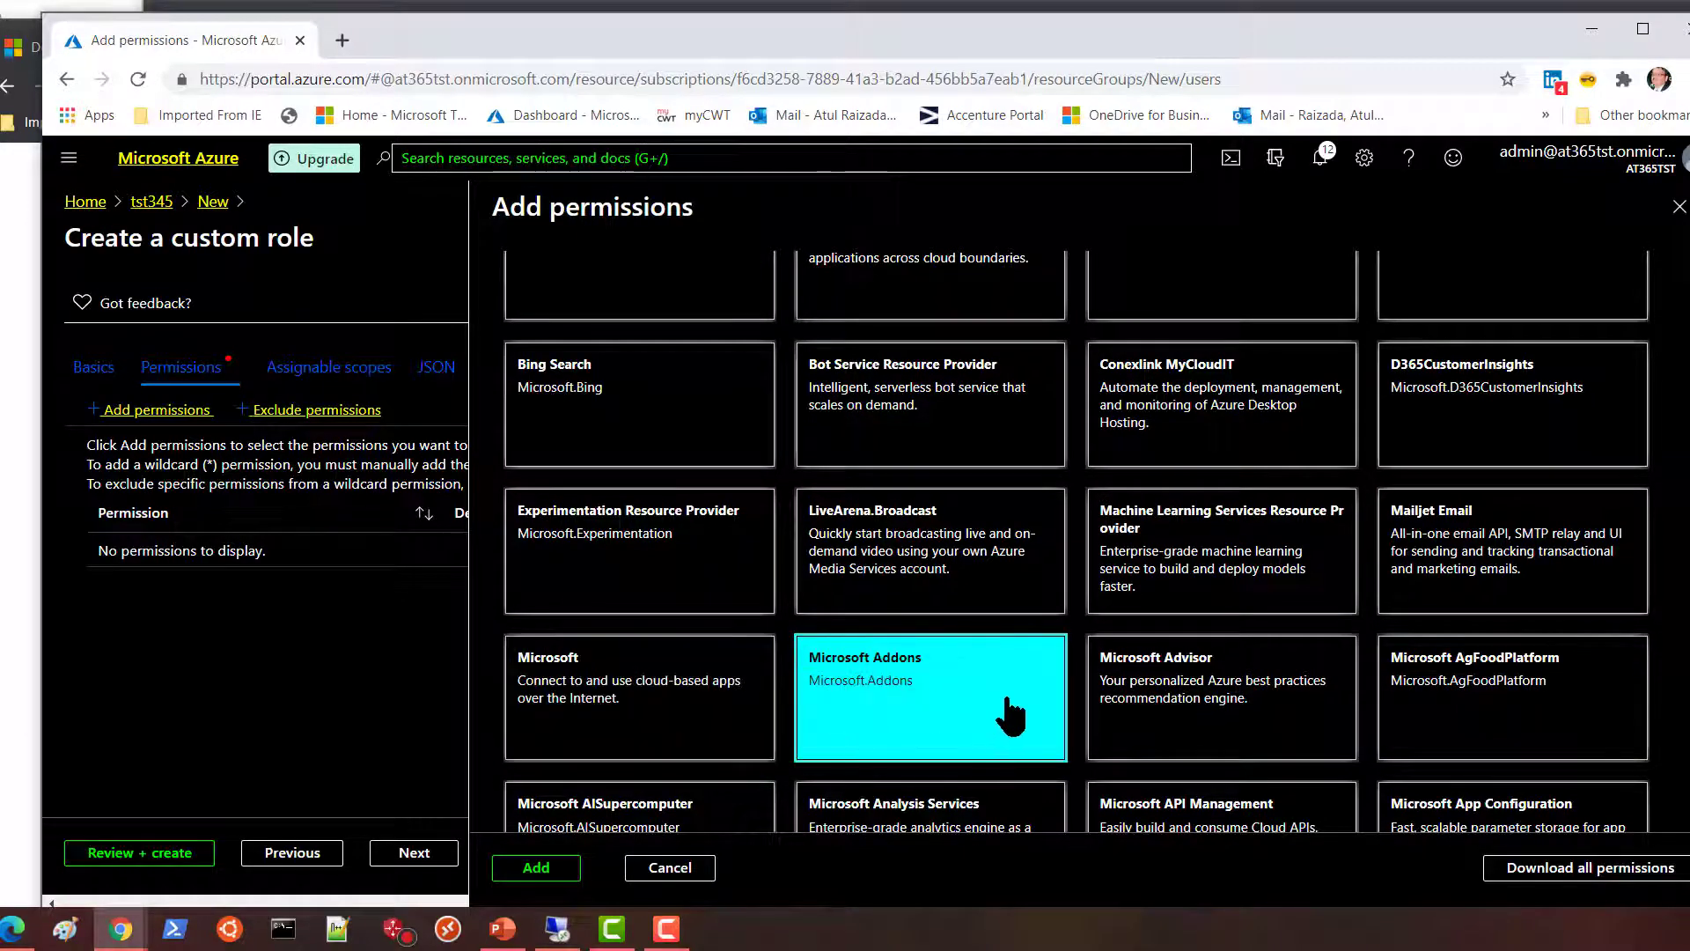
{"action": "scroll", "coordinate": [1222, 700], "scroll_direction": "down", "scroll_amount": 5}
{"action": "scroll", "coordinate": [1222, 700], "scroll_direction": "down", "scroll_amount": 5}
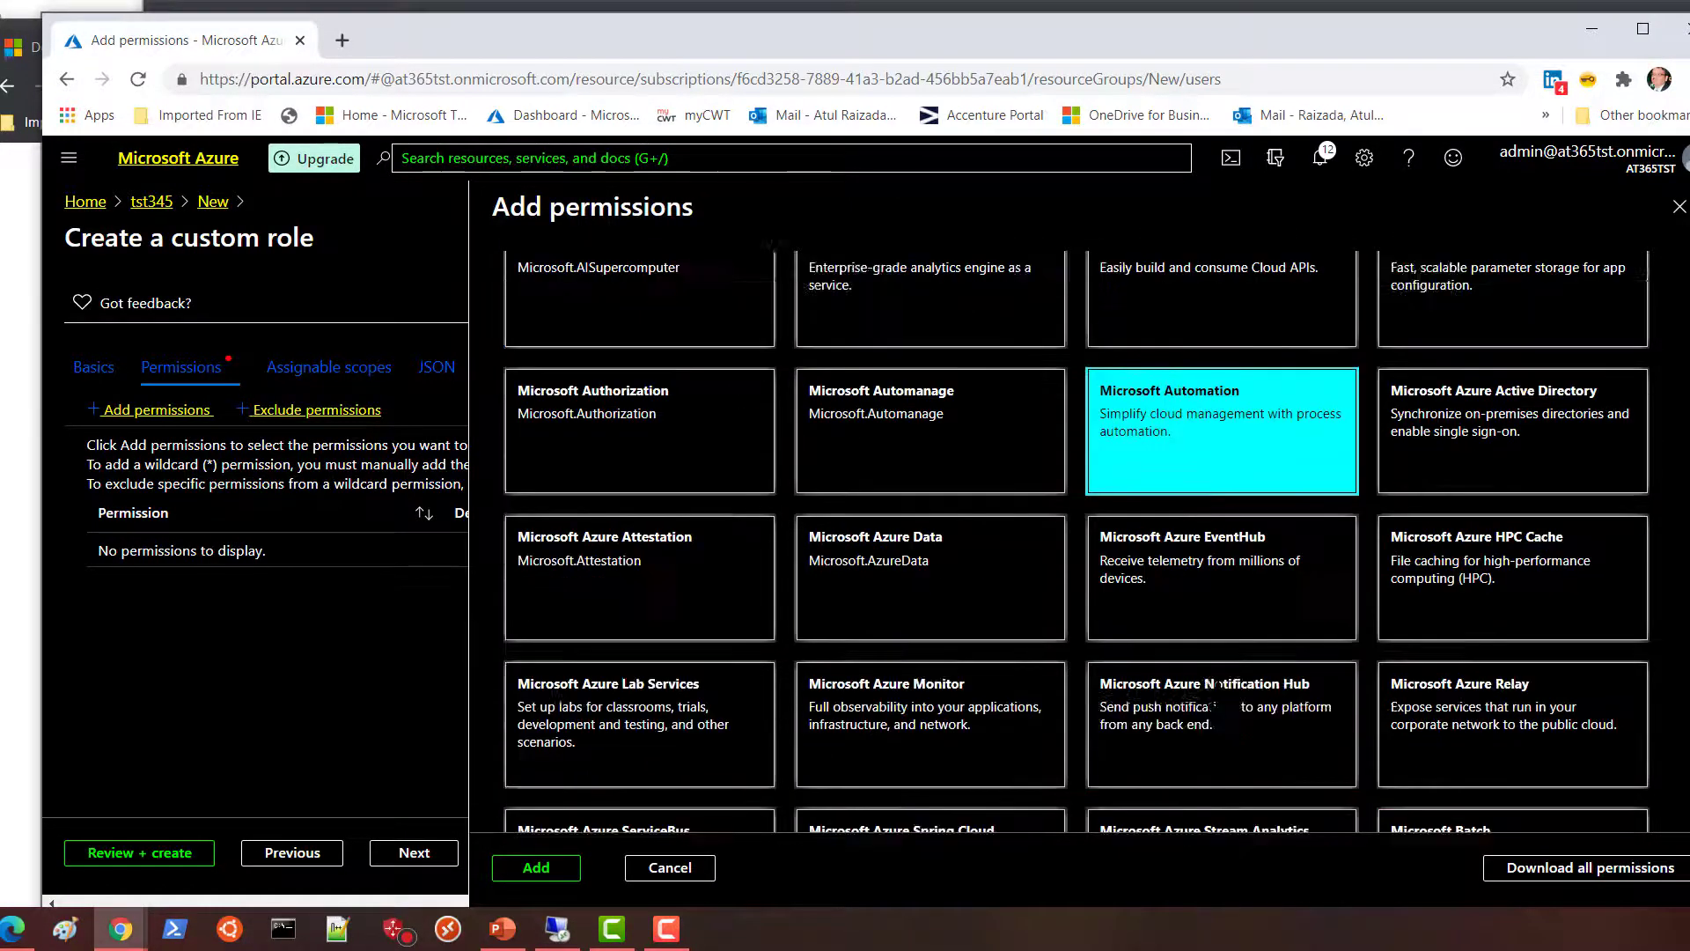
{"action": "scroll", "coordinate": [1230, 698], "scroll_direction": "up", "scroll_amount": 7}
{"action": "scroll", "coordinate": [1236, 695], "scroll_direction": "up", "scroll_amount": 8}
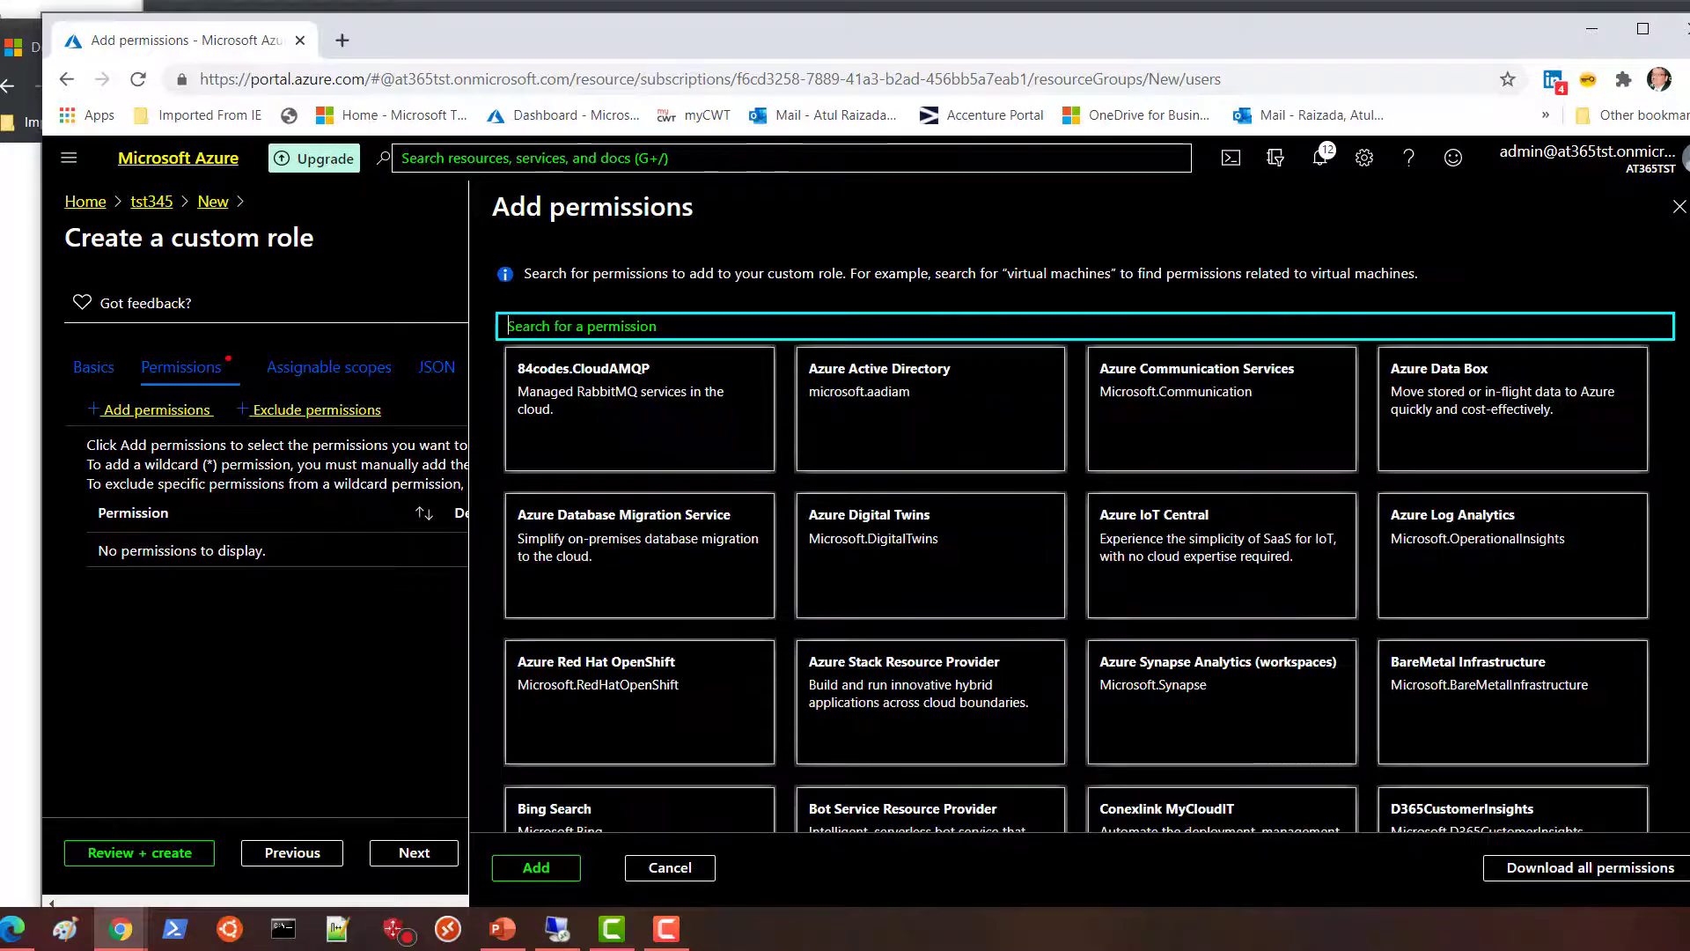
{"action": "left_click", "coordinate": [616, 326]}
{"action": "type", "text": "vault"}
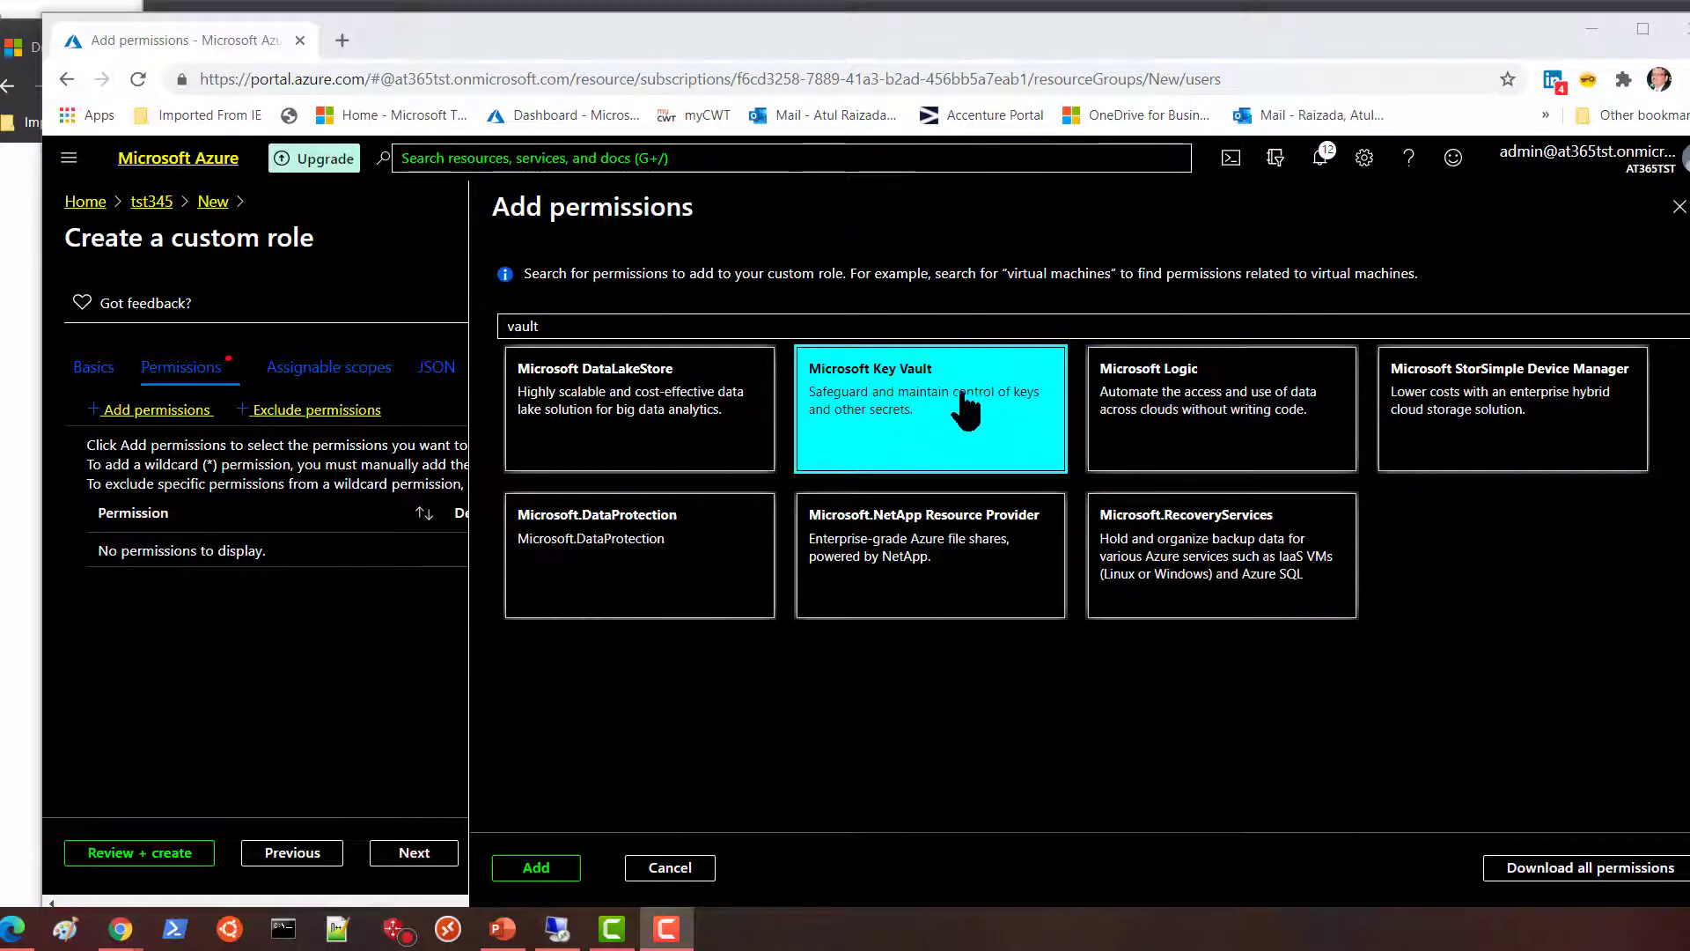
{"action": "left_click", "coordinate": [549, 326]}
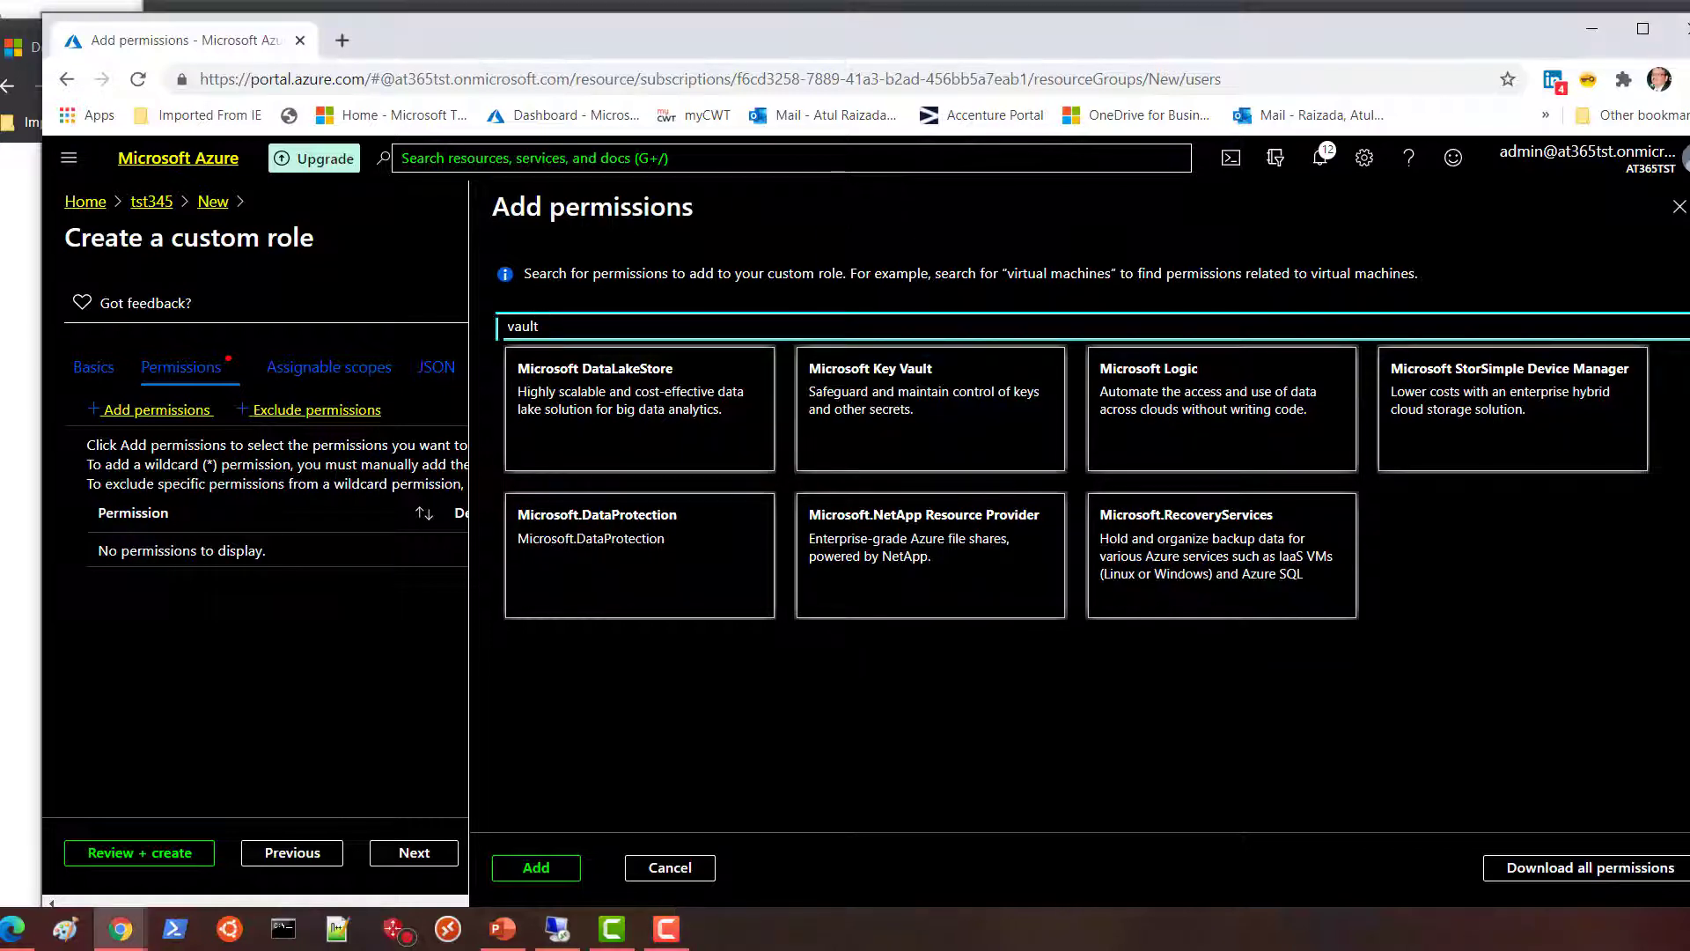
{"action": "left_click_drag", "start_coordinate": [549, 327], "coordinate": [503, 344]}
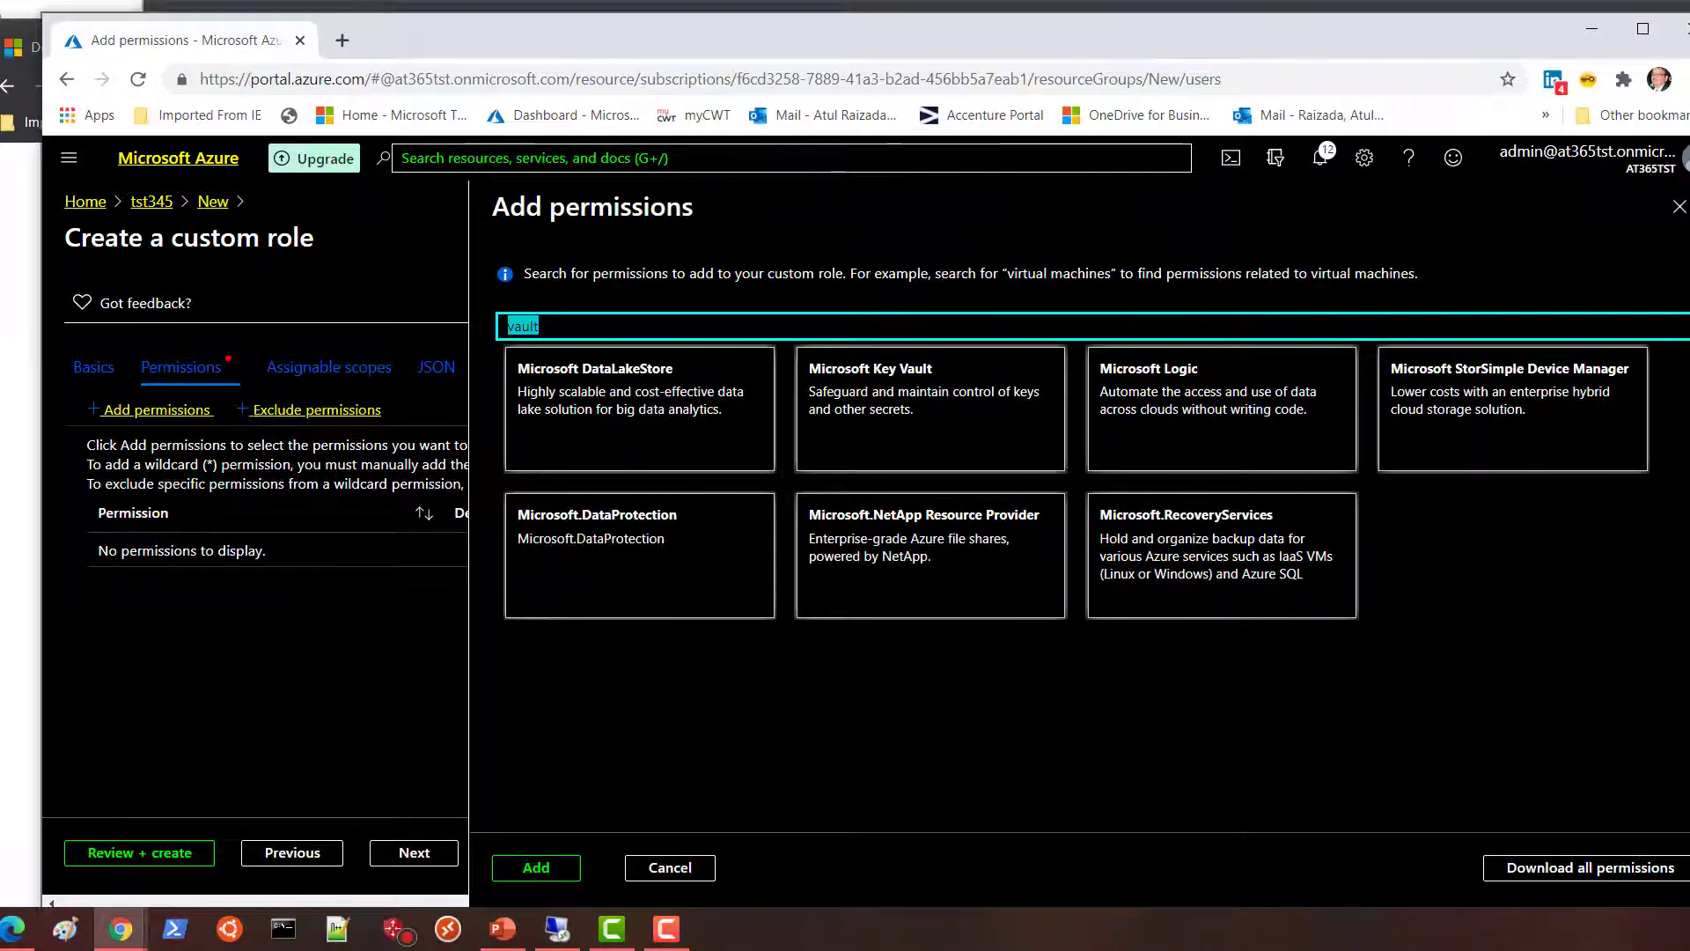
{"action": "type", "text": "storage"}
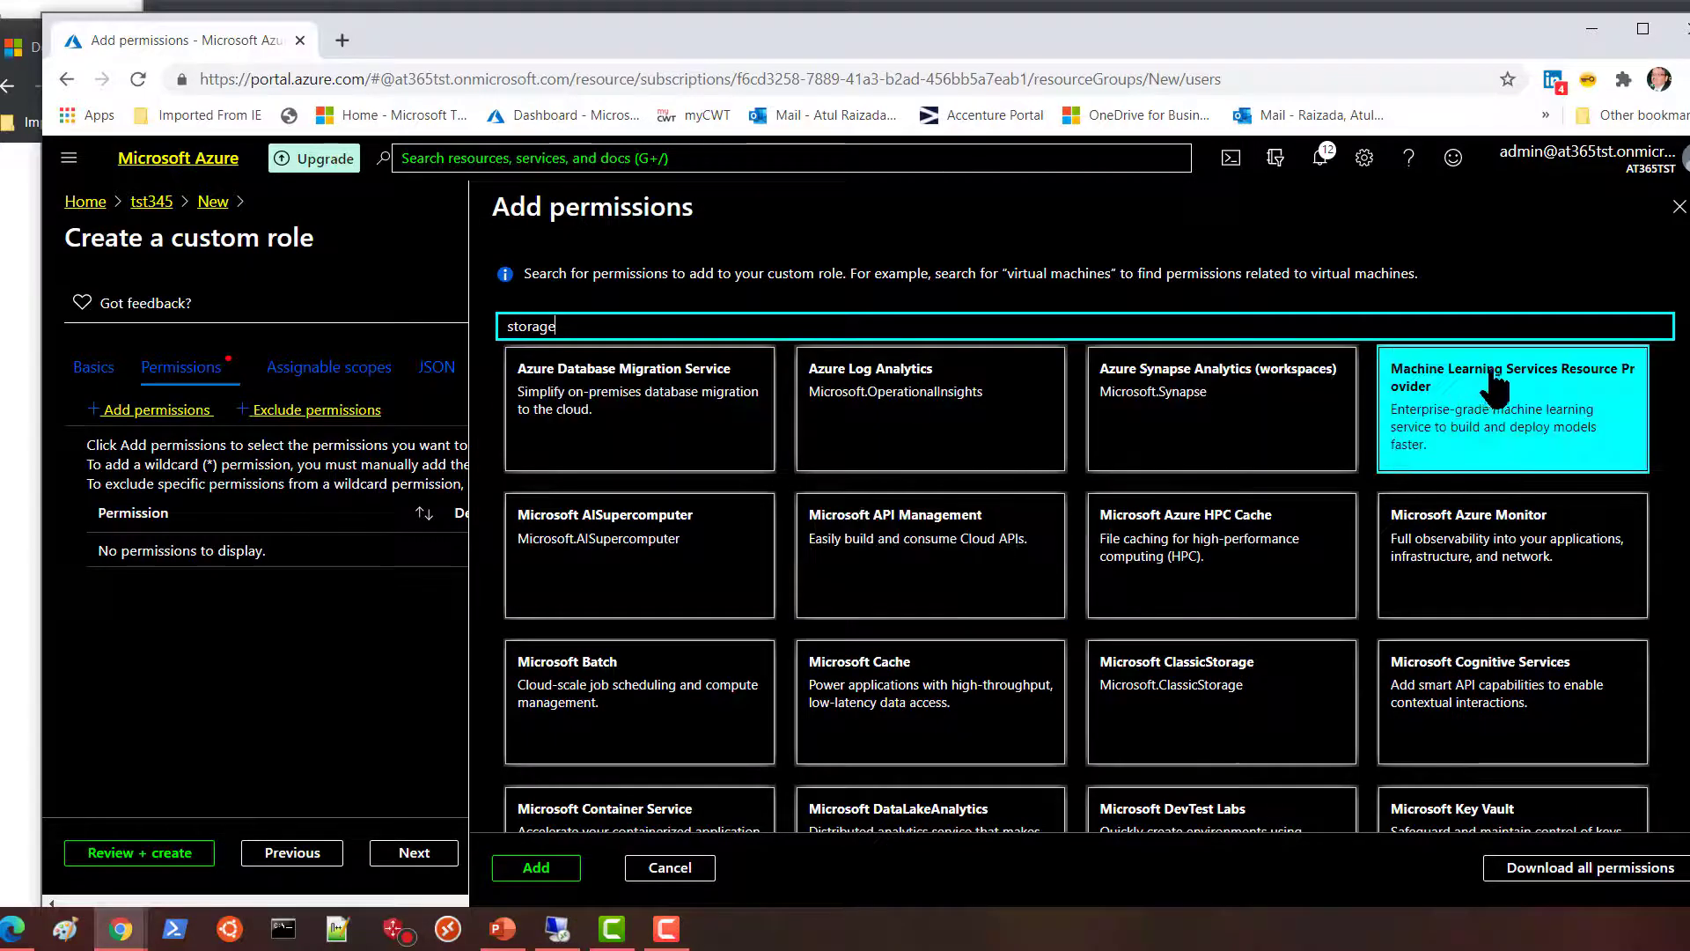
{"action": "scroll", "coordinate": [1452, 546], "scroll_direction": "down", "scroll_amount": 1}
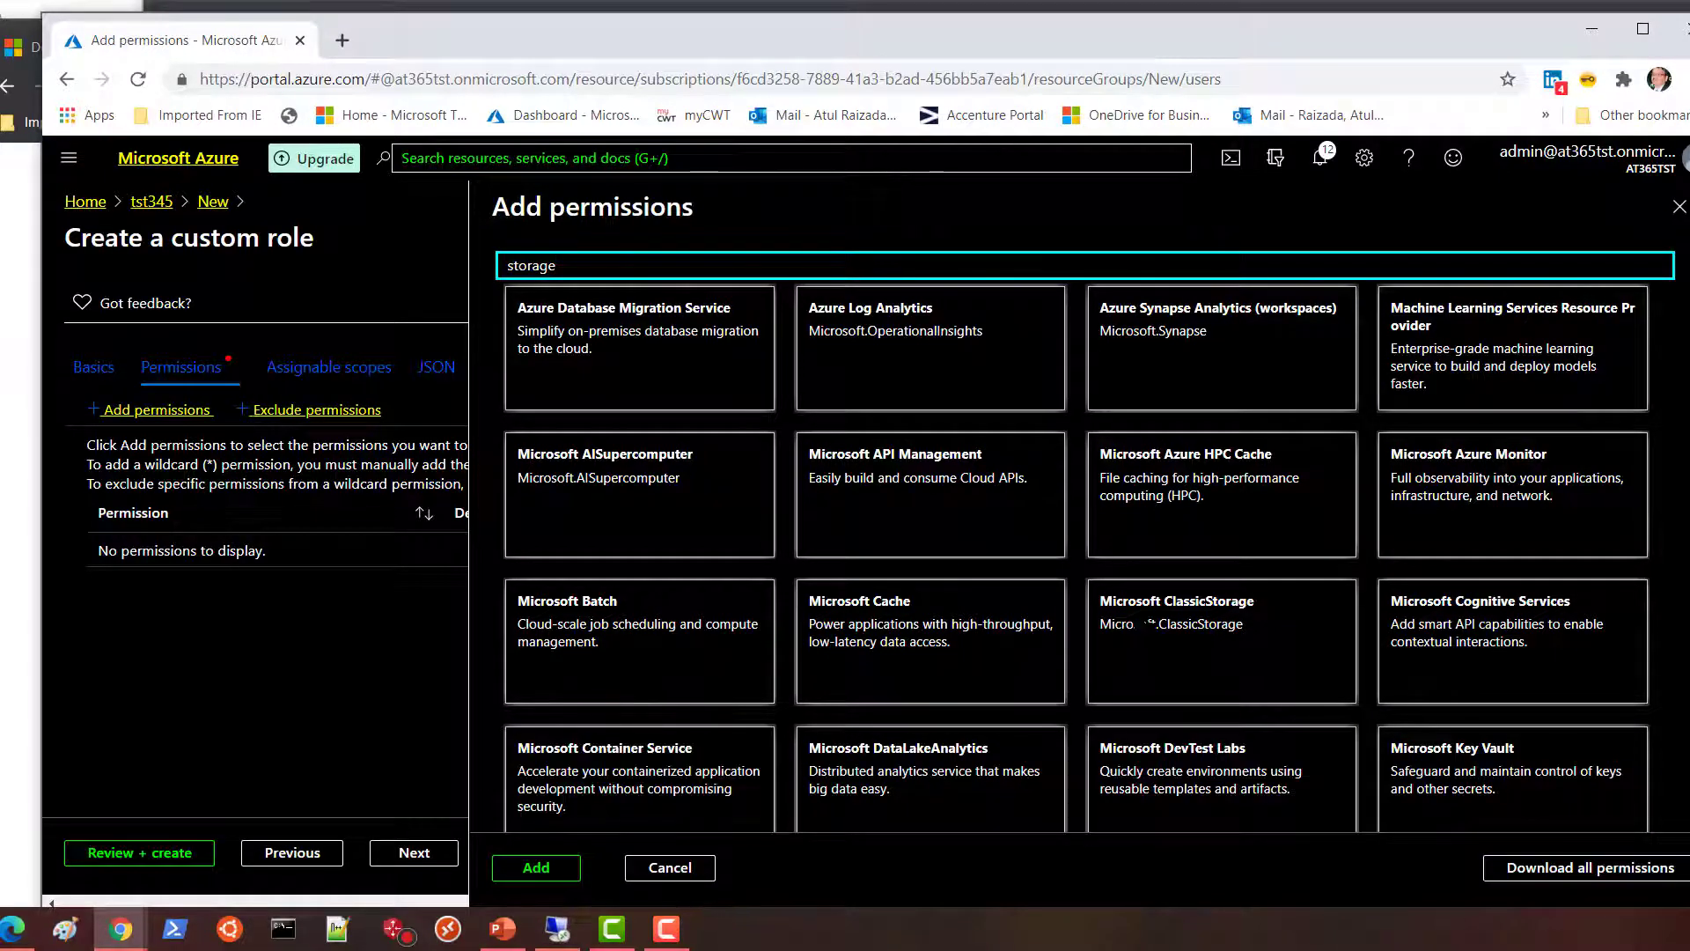
{"action": "left_click", "coordinate": [1678, 206]}
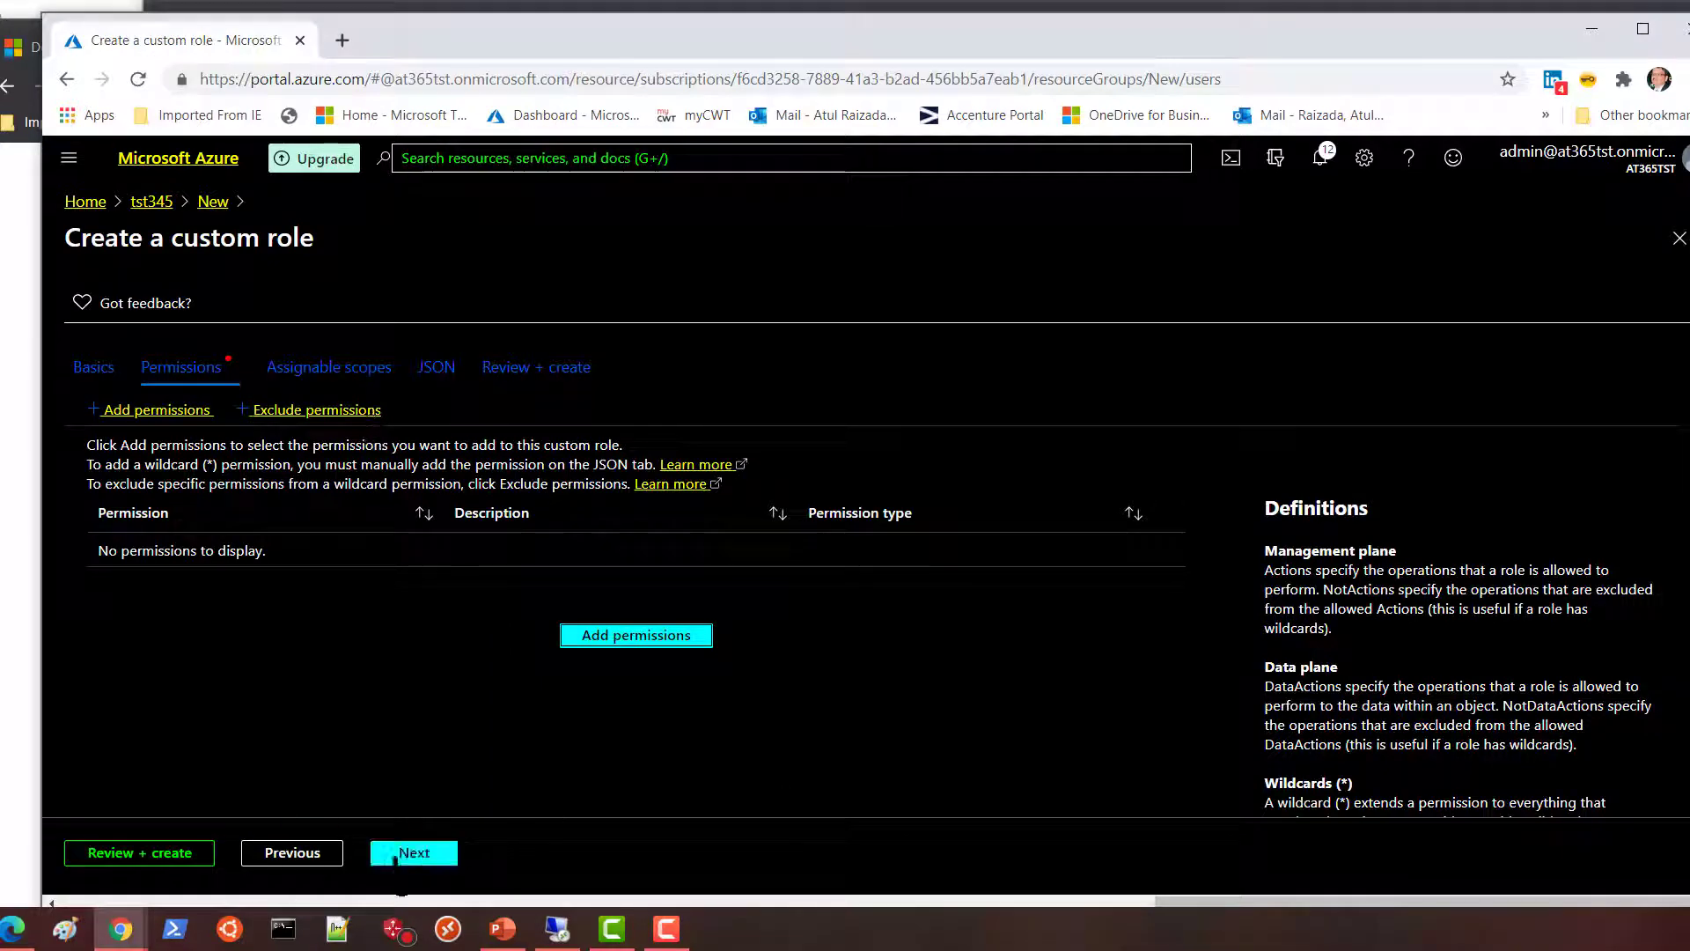
Close the custom role wizard, briefly switch to the video editor, and return to the portal.
{"action": "left_click", "coordinate": [1678, 238]}
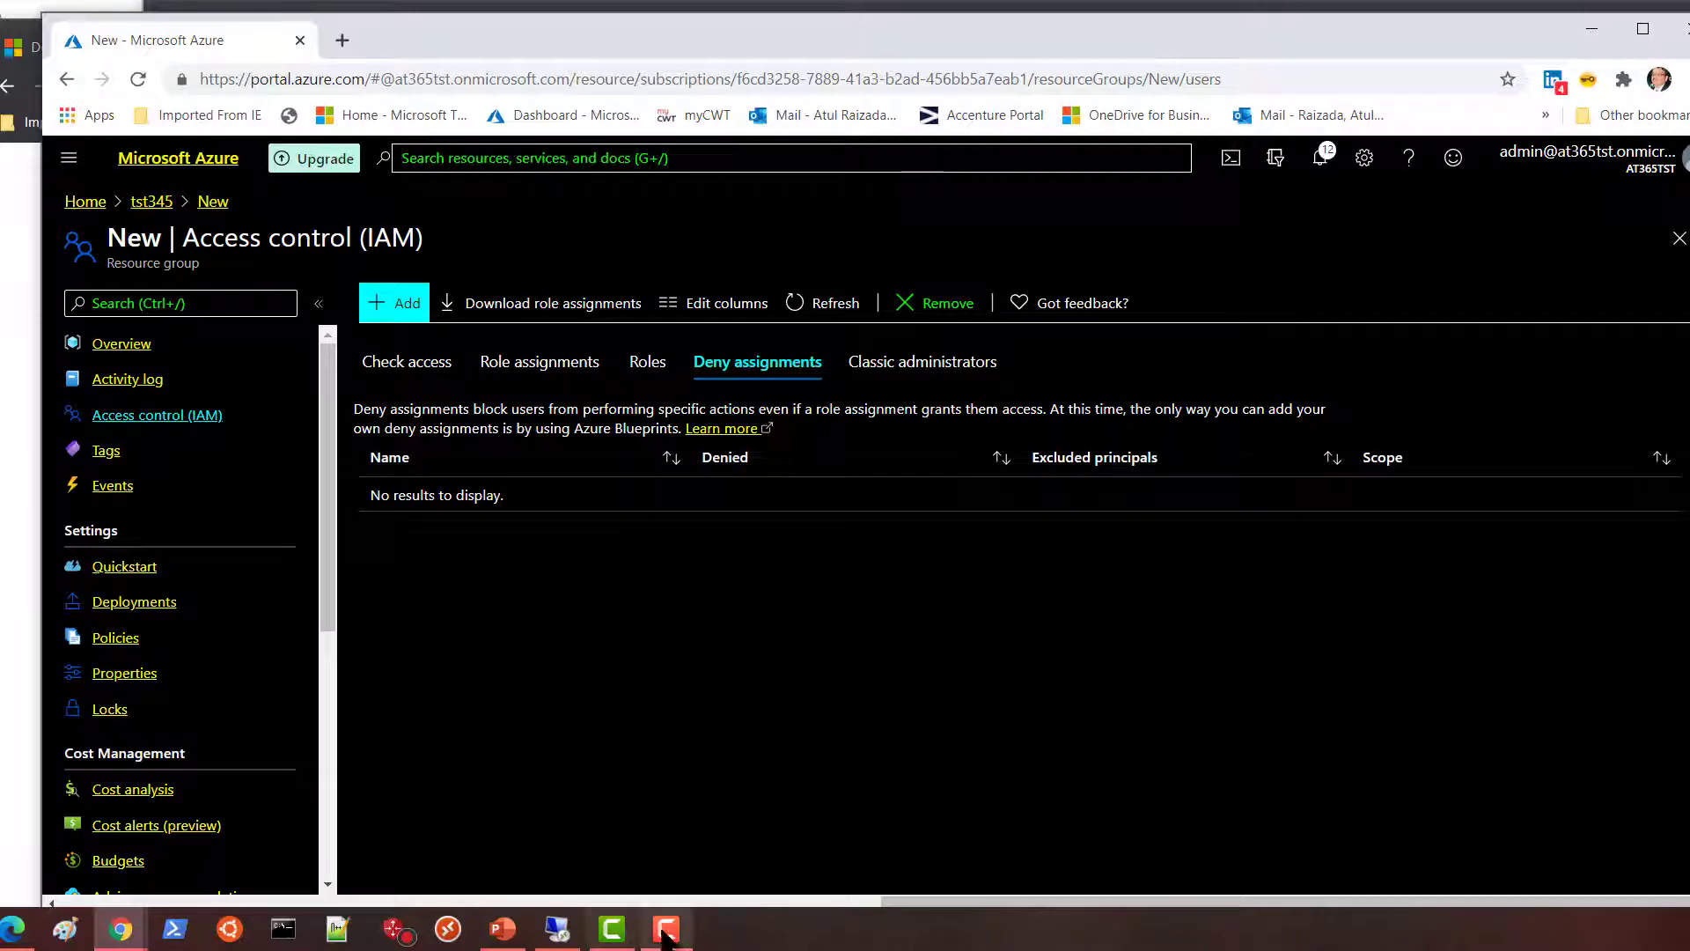
{"action": "left_click", "coordinate": [614, 938]}
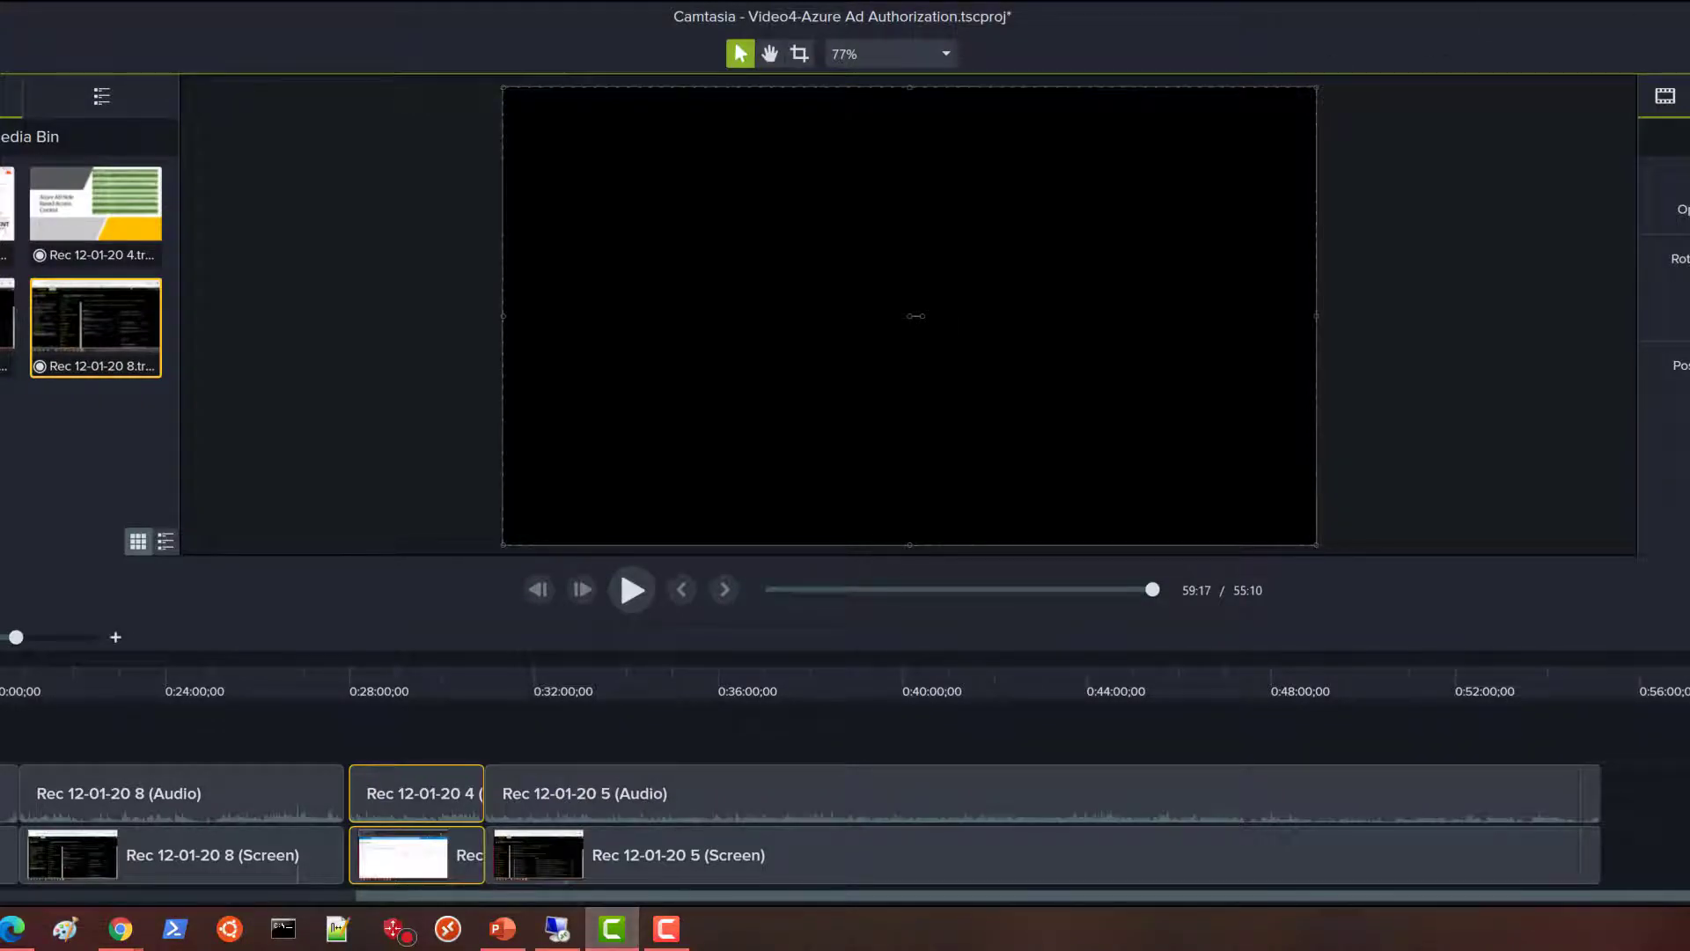
{"action": "left_click", "coordinate": [1689, 16]}
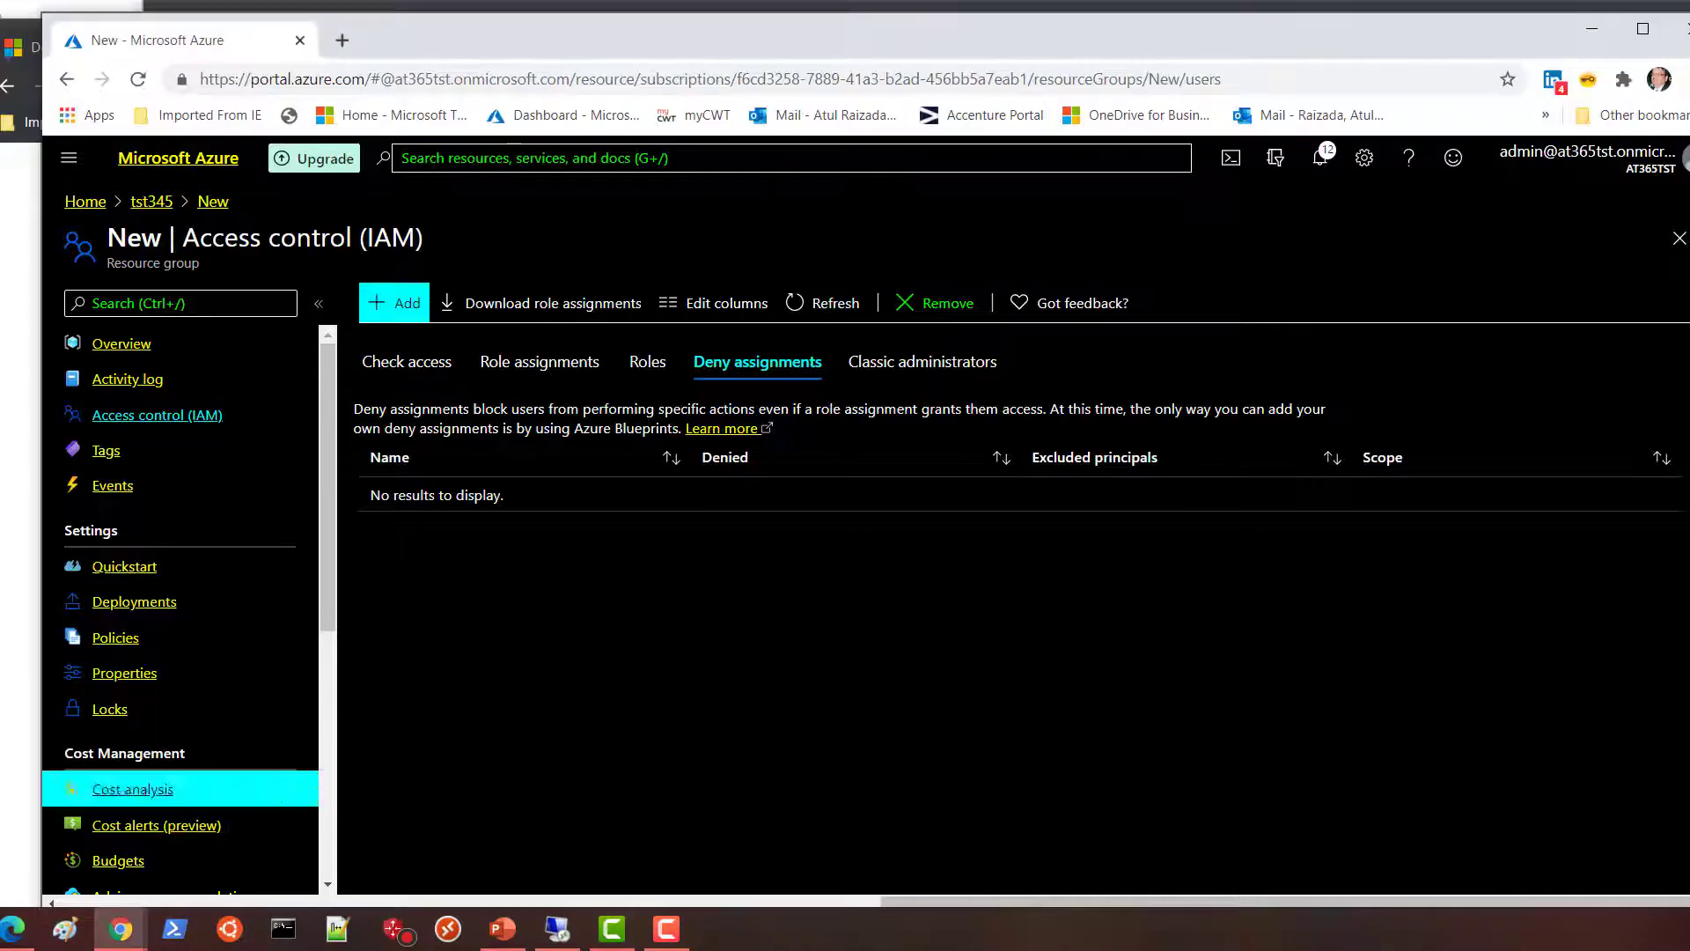